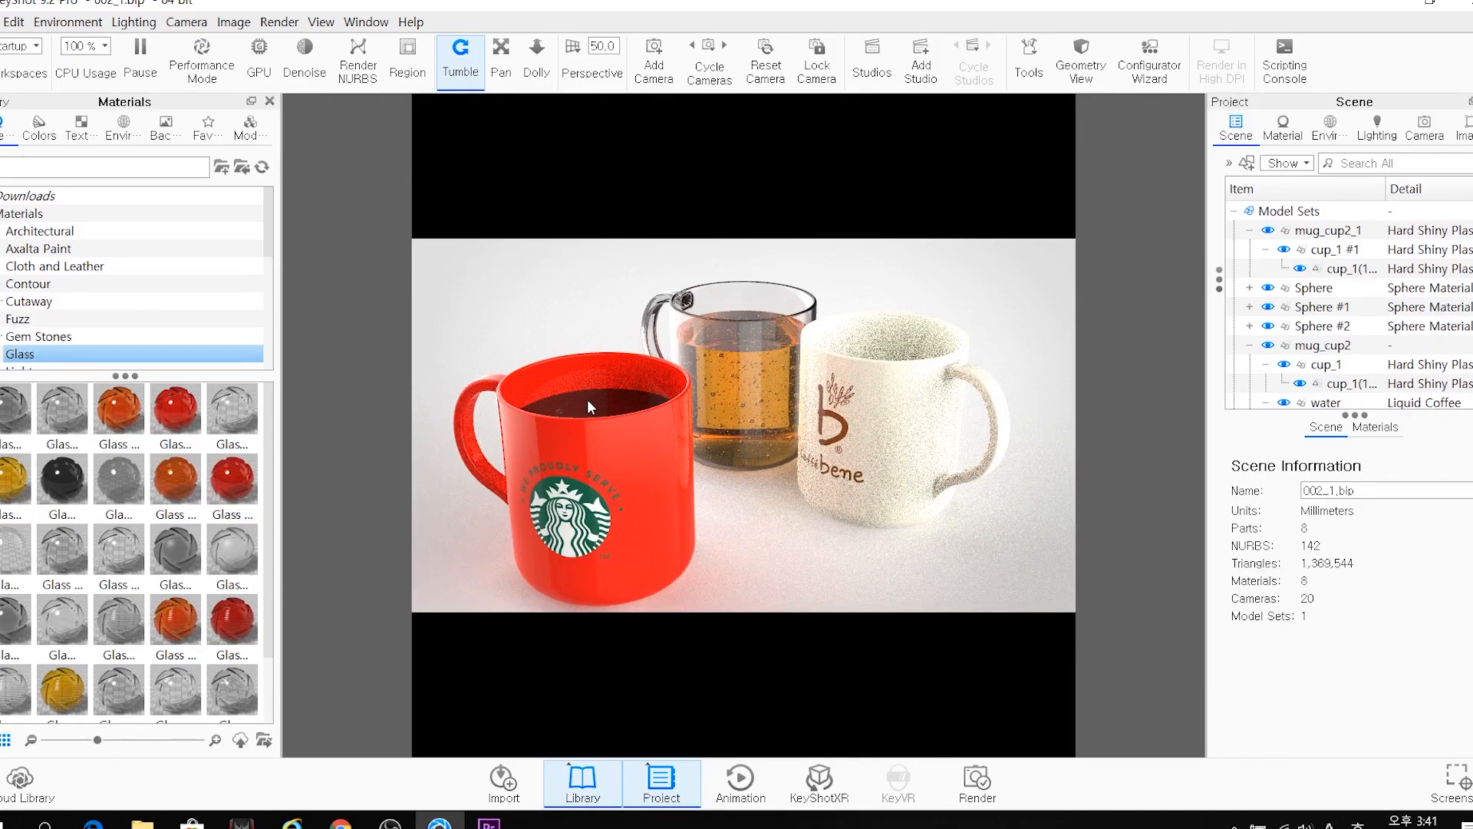
Show the Liquids material category and look over its presets, including Cloudy Energy Drink Lime Bubbles and Liquid Coffee
left_click_drag(630, 410, 653, 385)
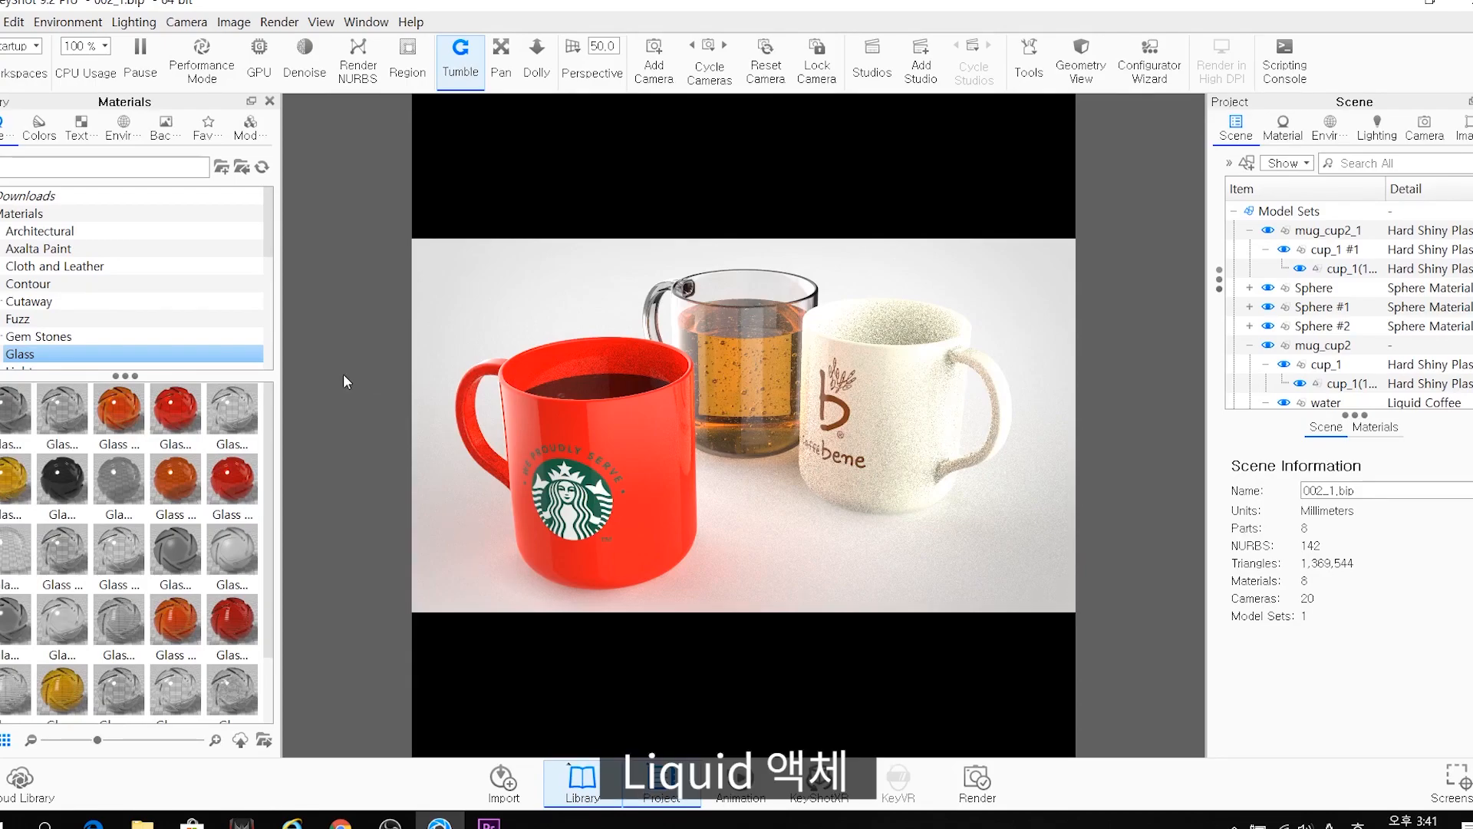
left_click(29, 301)
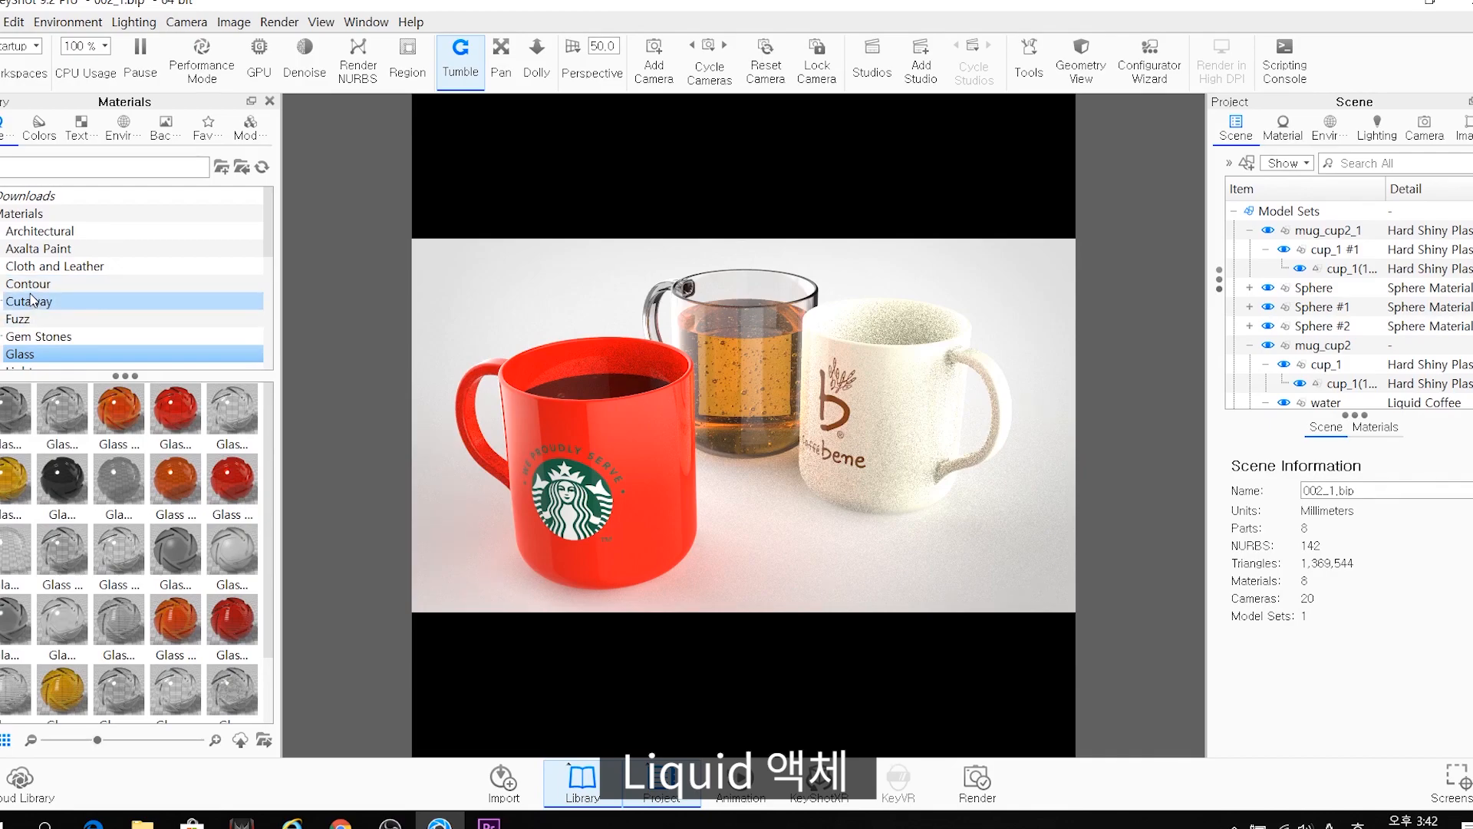
scroll(25, 319, "down", 1)
left_click(25, 336)
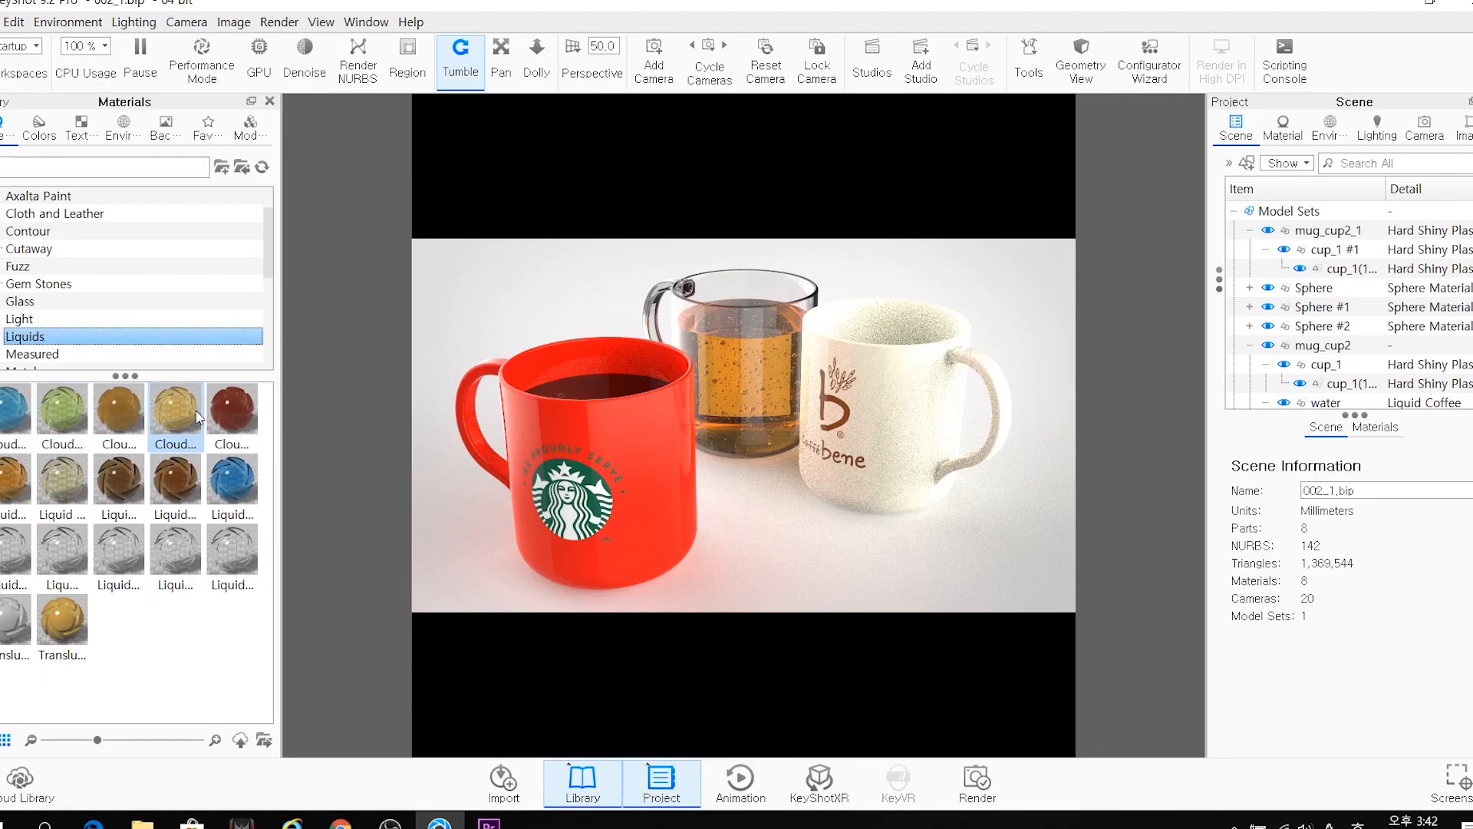
mouse_move(48, 416)
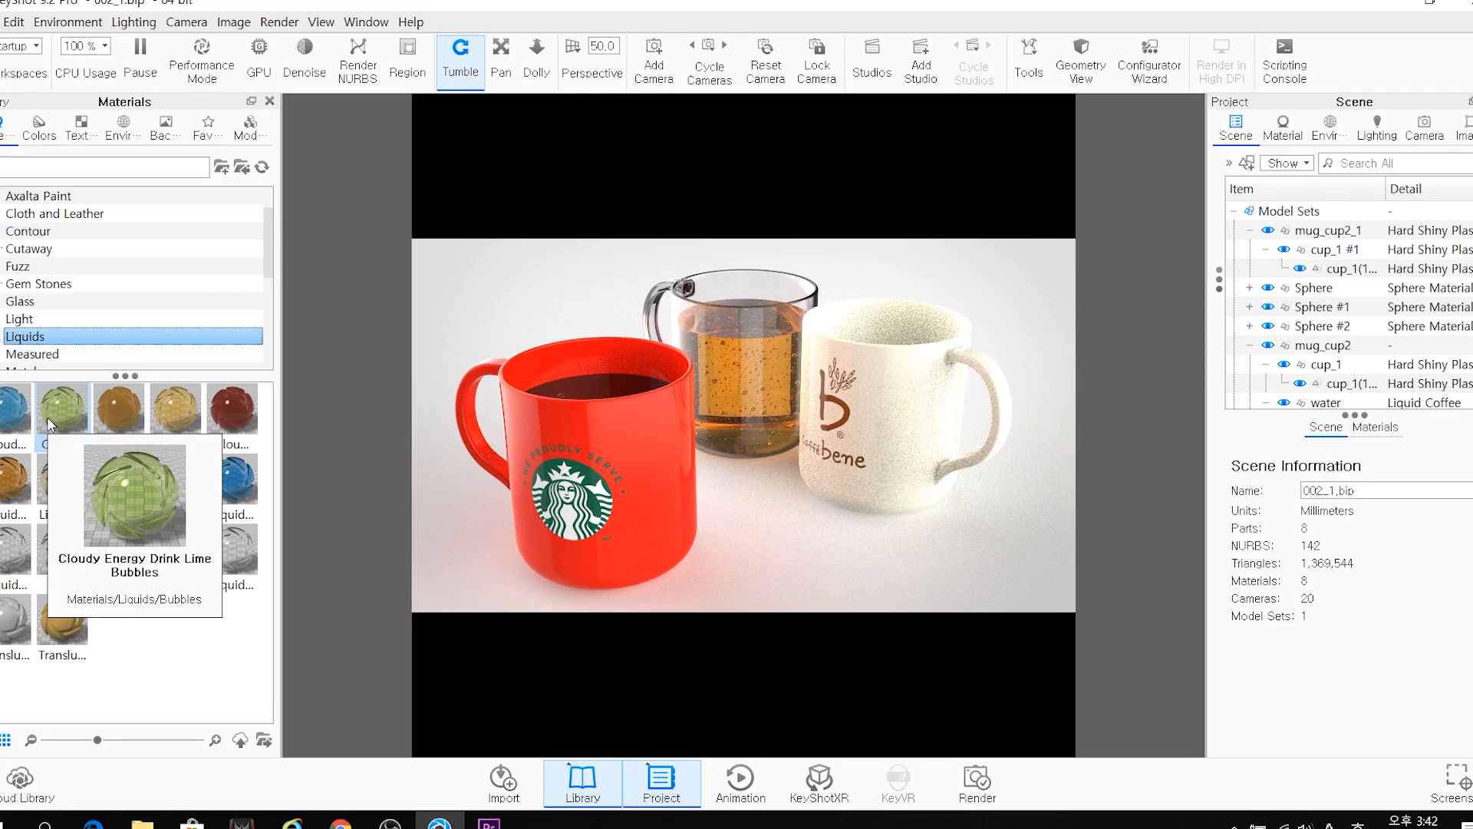
mouse_move(125, 500)
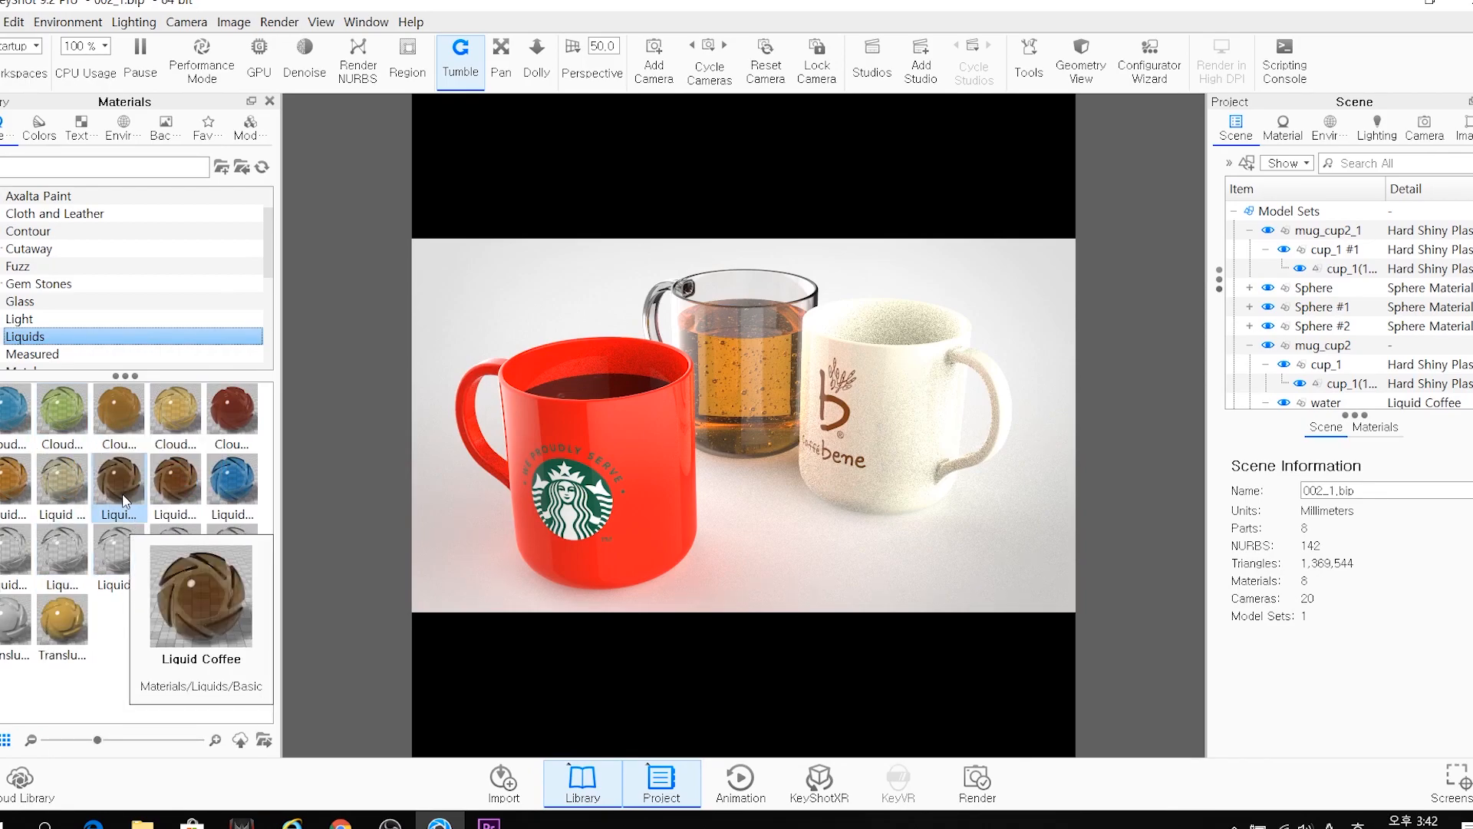
left_click_drag(125, 501, 762, 374)
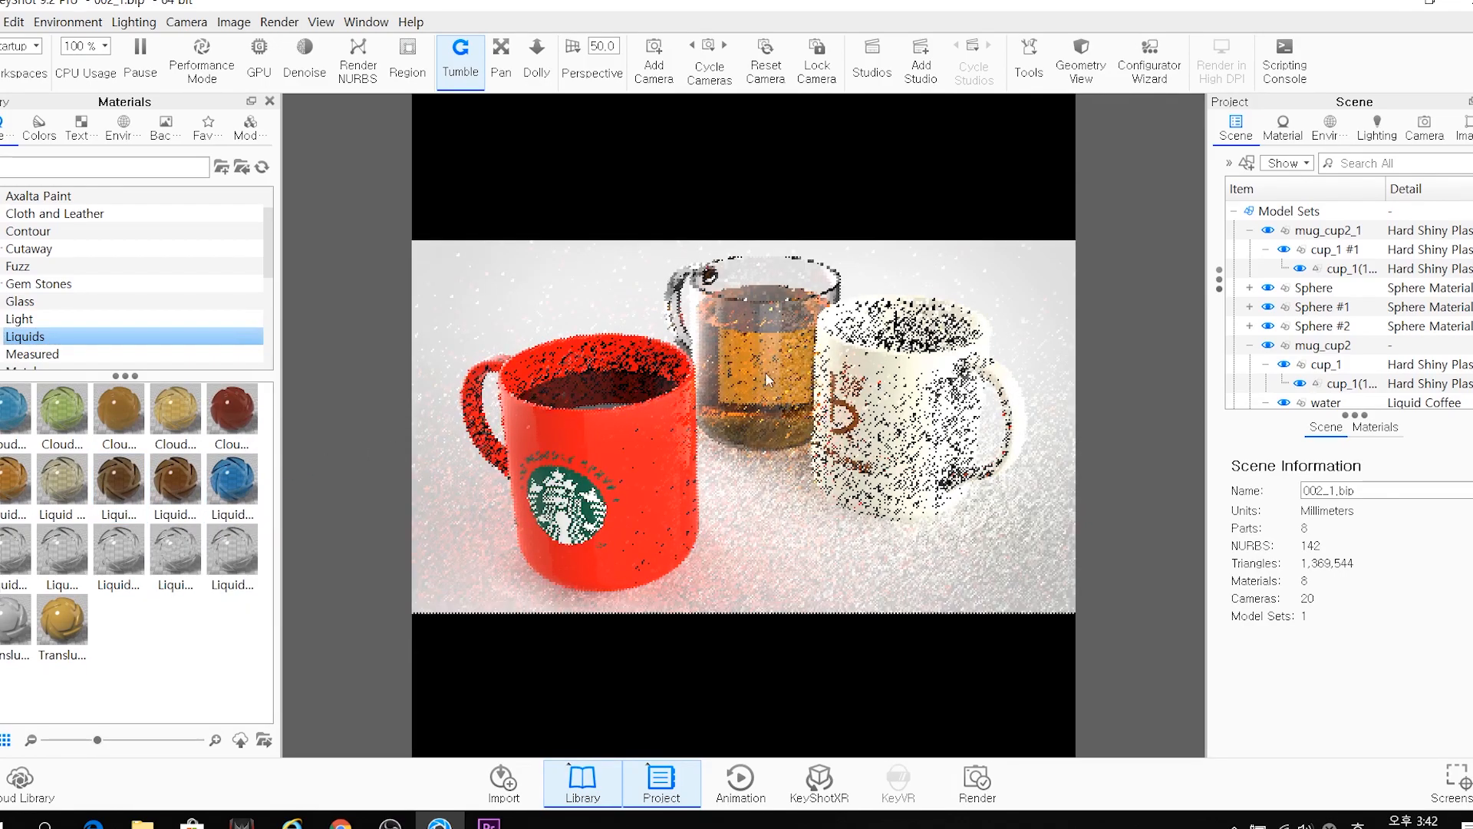
Examine the bubbles in the amber liquid of the glass mug up close
scroll(789, 347, "up", 5)
left_click_drag(803, 262, 631, 626)
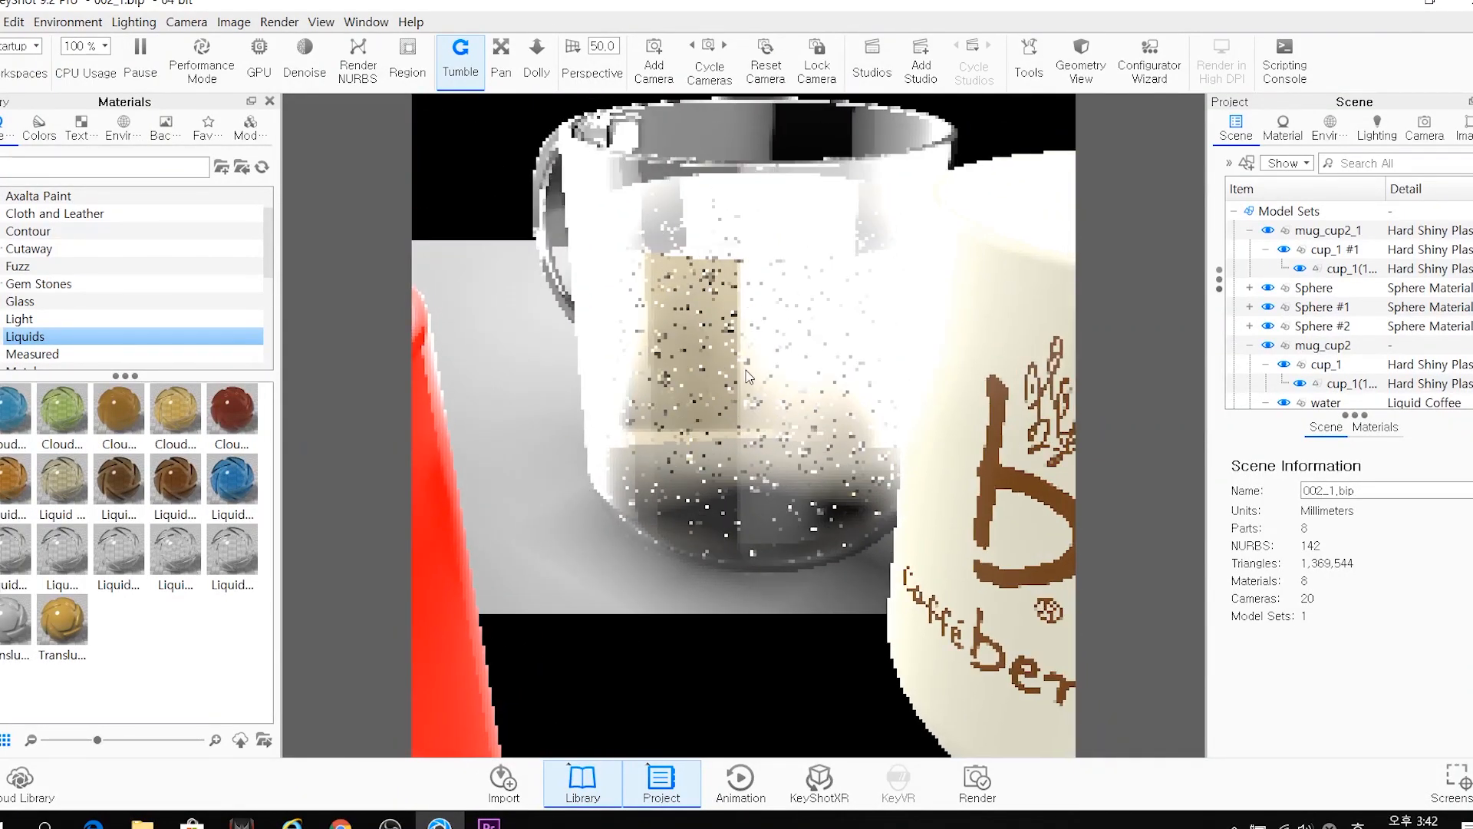
key("ctrl")
key("ctrl")
key("ctrl")
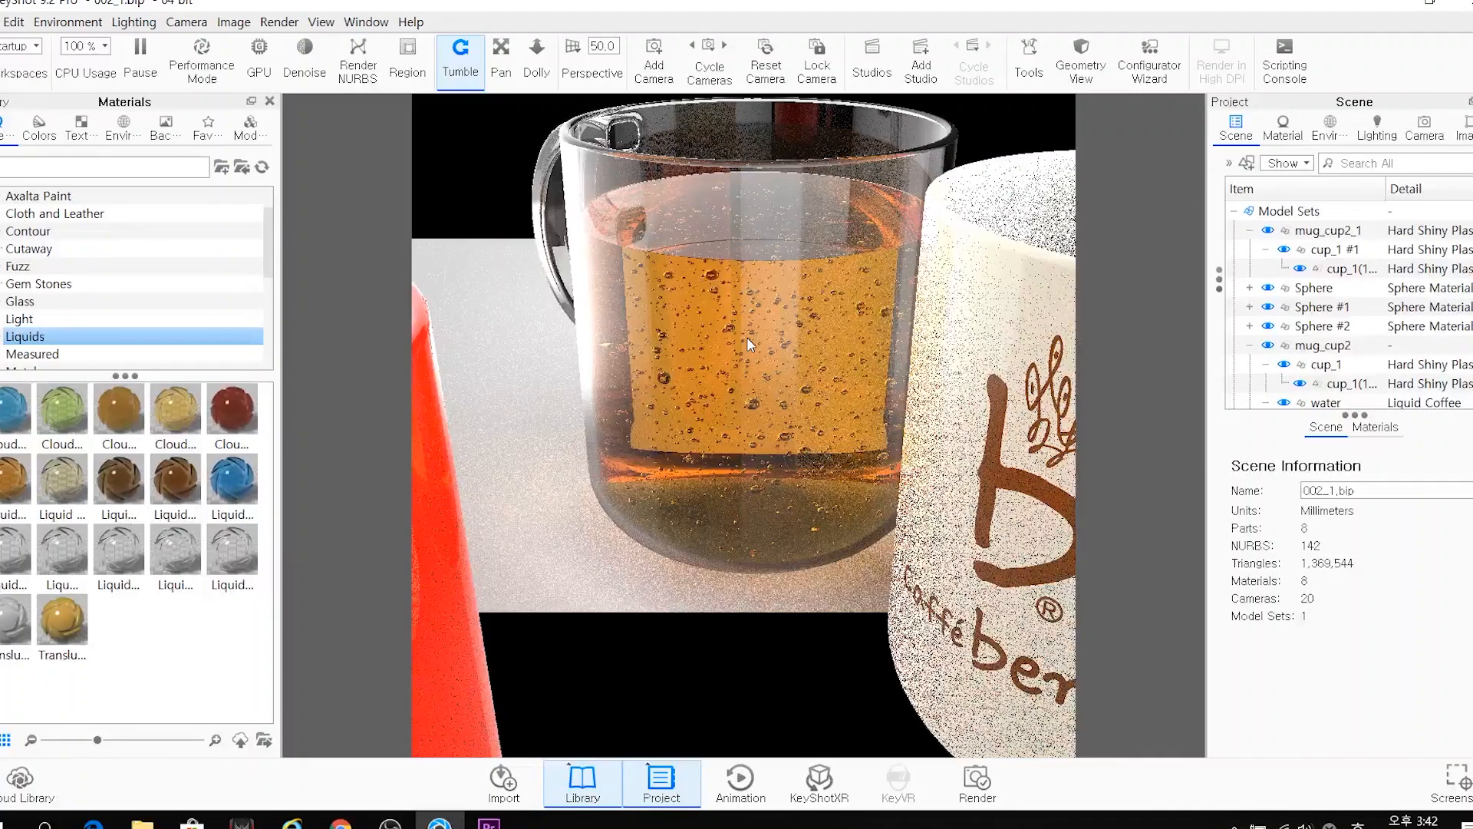
key("ctrl")
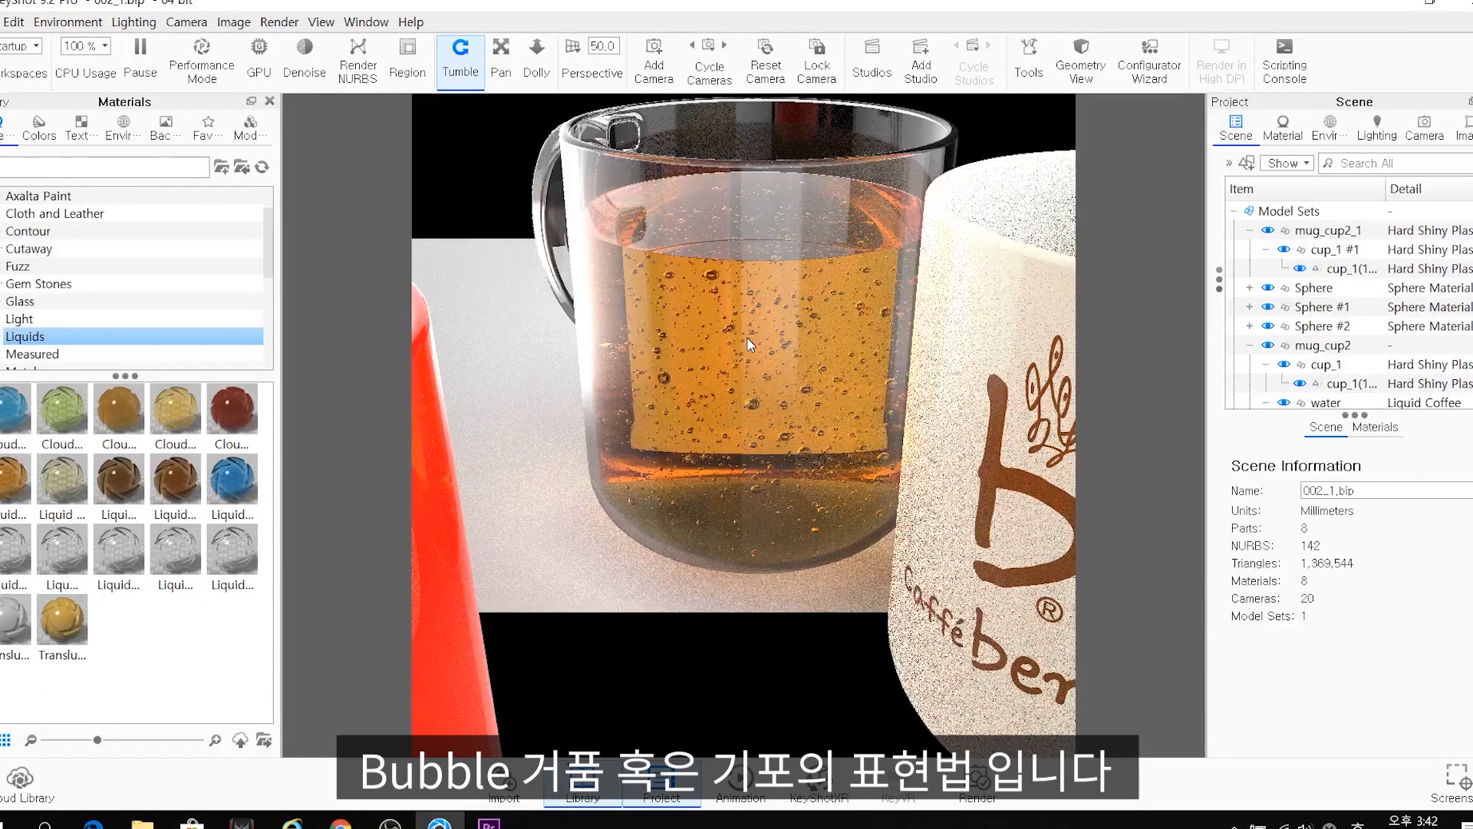
scroll(747, 337, "down", 8)
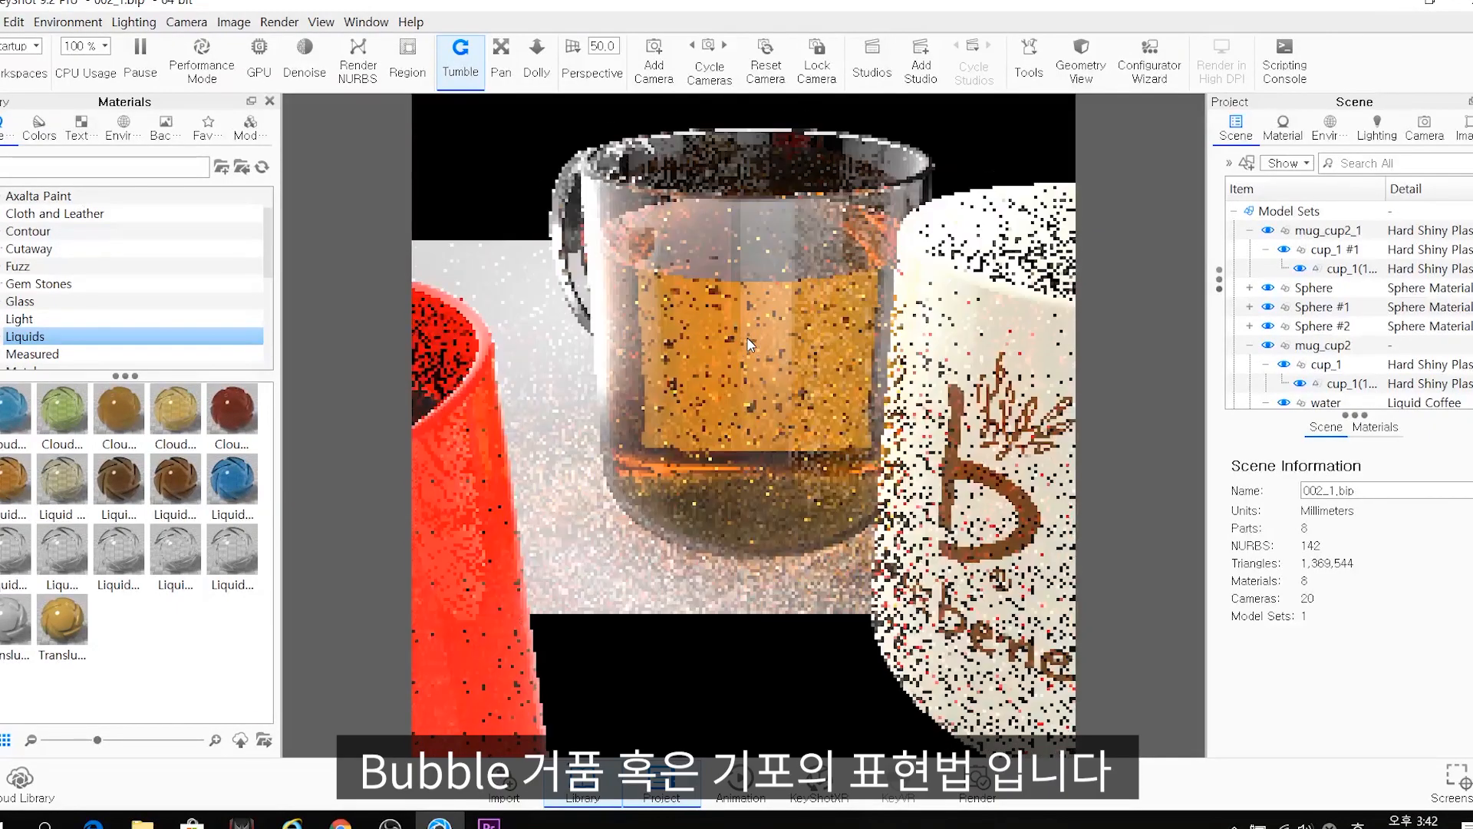
scroll(747, 338, "down", 3)
Examine the coffee surface inside the red mug from above and close up
left_click_drag(666, 401, 642, 439)
scroll(567, 444, "up", 2)
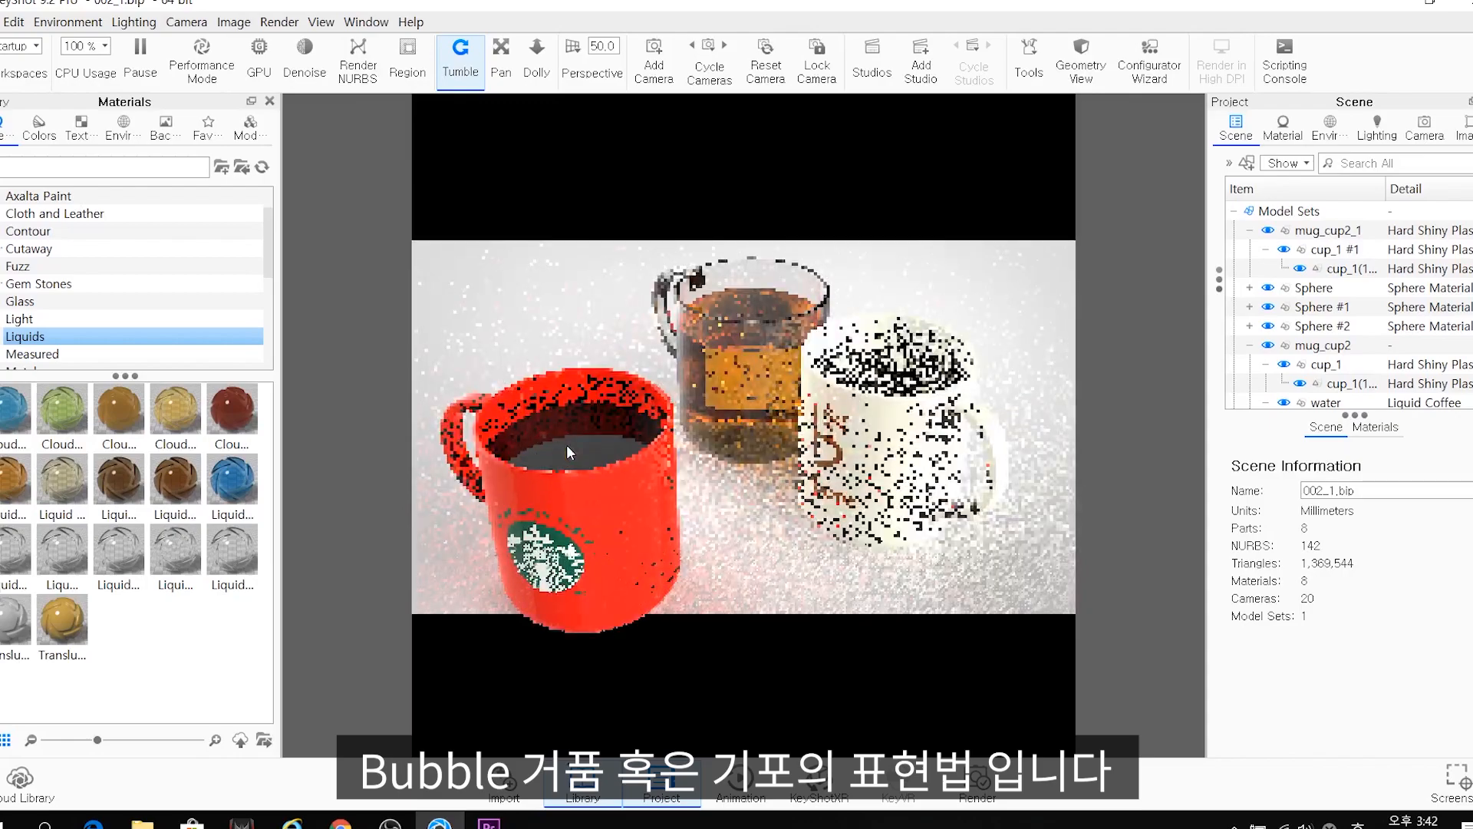
scroll(557, 443, "up", 2)
left_click_drag(556, 441, 674, 444)
scroll(661, 444, "up", 3)
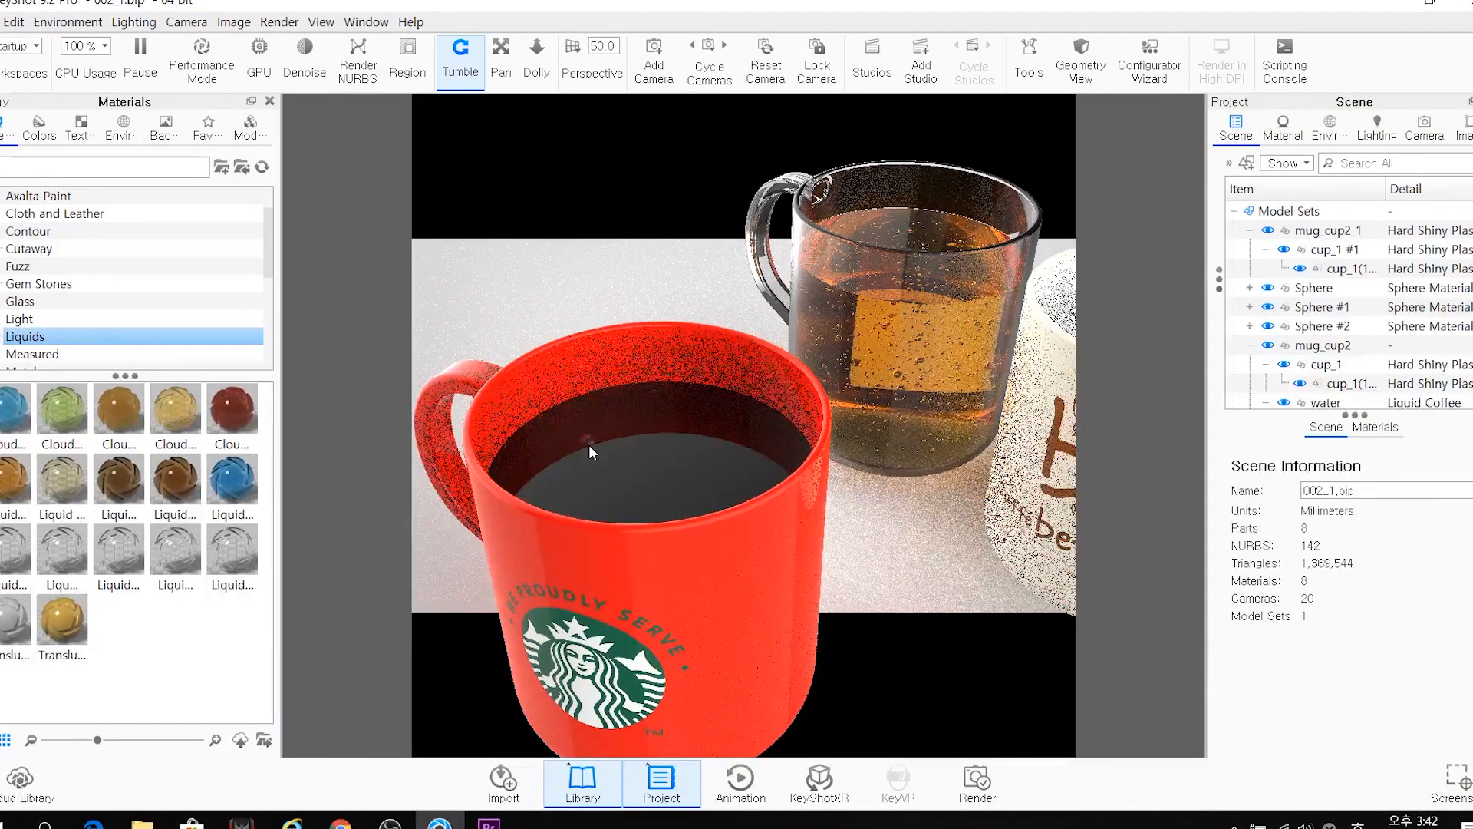
left_click_drag(597, 434, 468, 457)
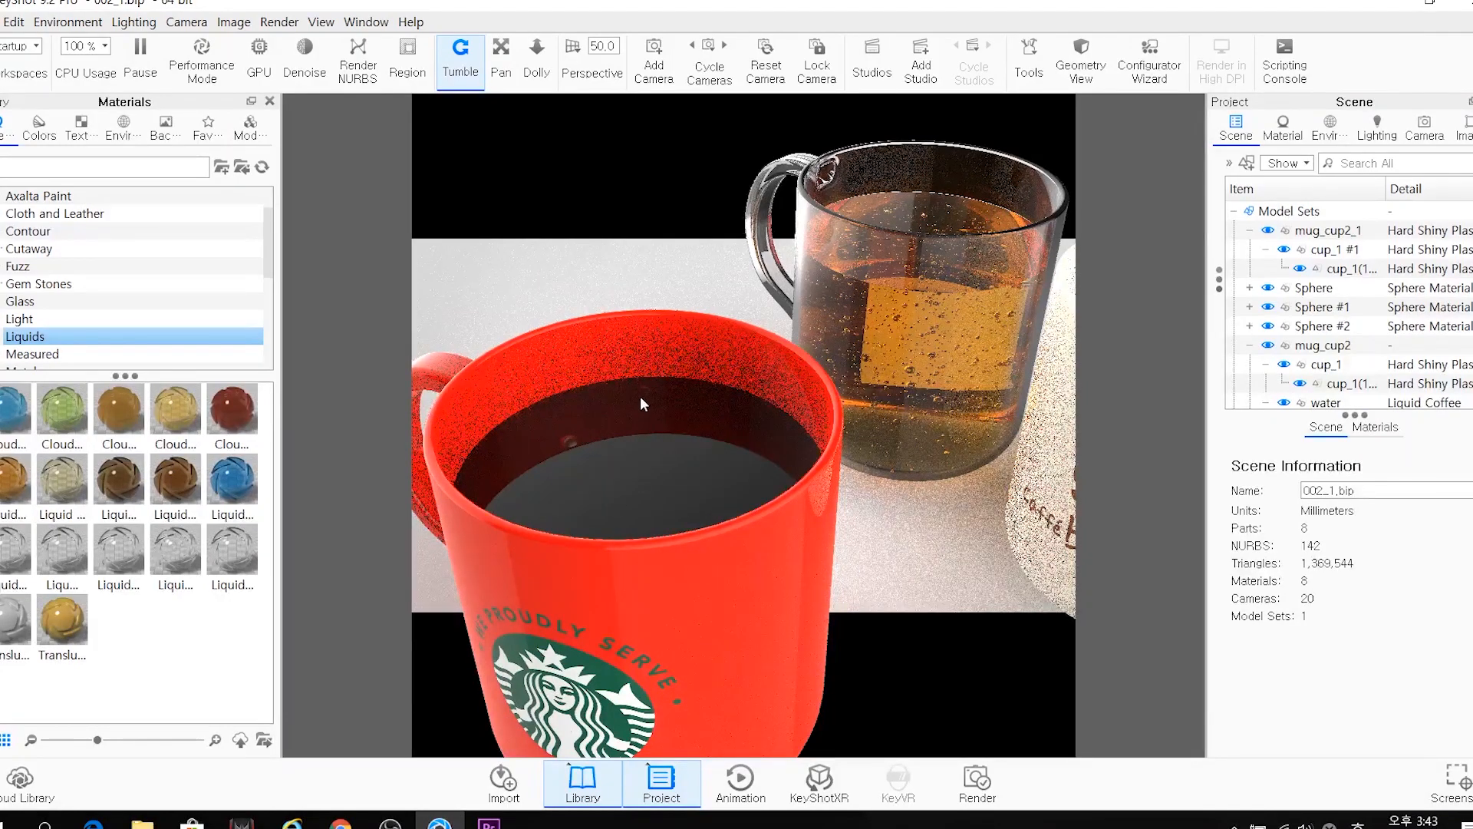
Select the Sphere, Sphere #1 and Sphere #2 objects in turn to locate the bubbles modelled in the red mug's coffee
left_click(1307, 293)
left_click(1308, 306)
left_click(1309, 327)
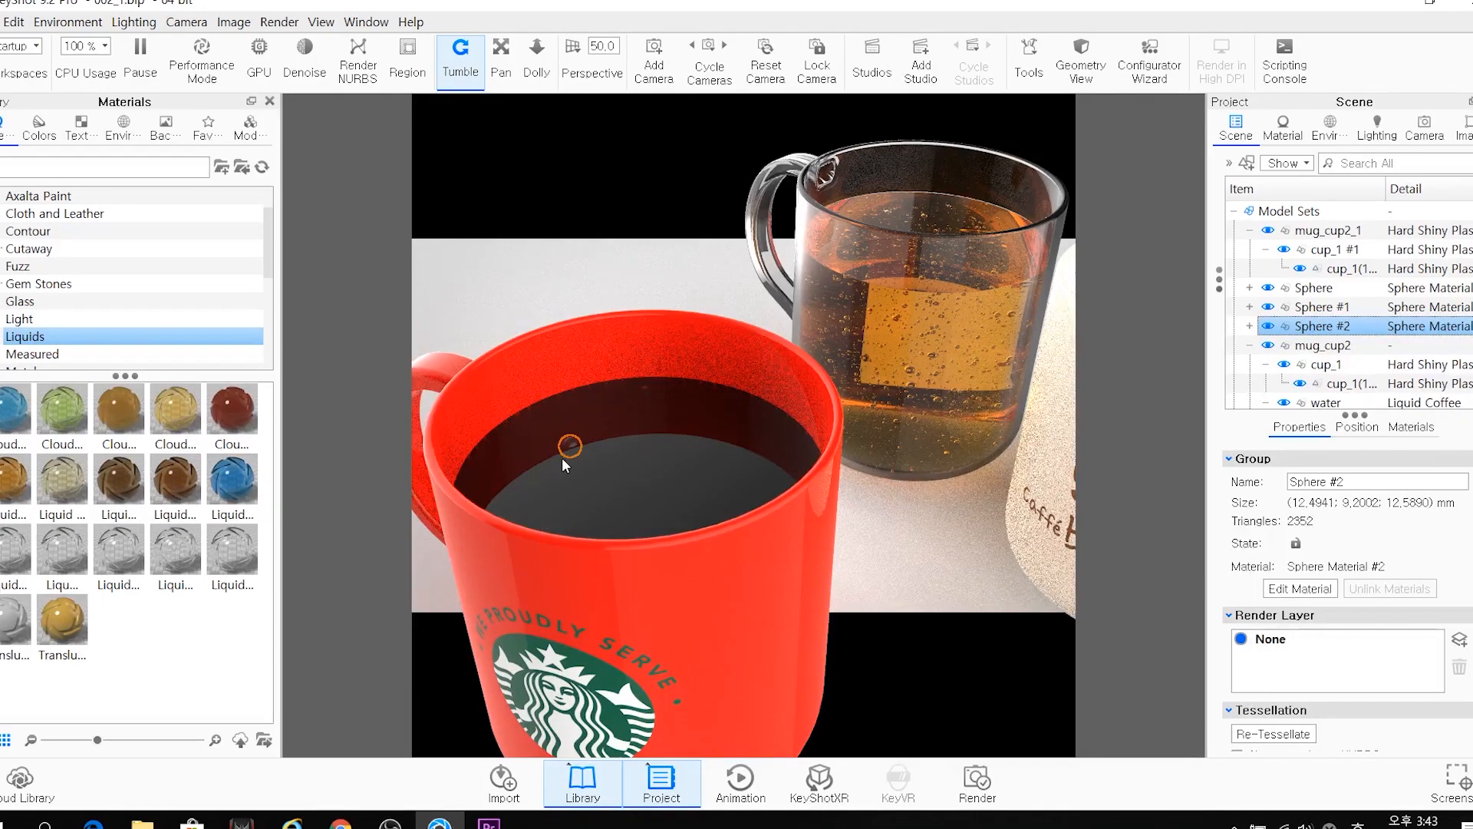
left_click(1321, 307)
left_click(1313, 289)
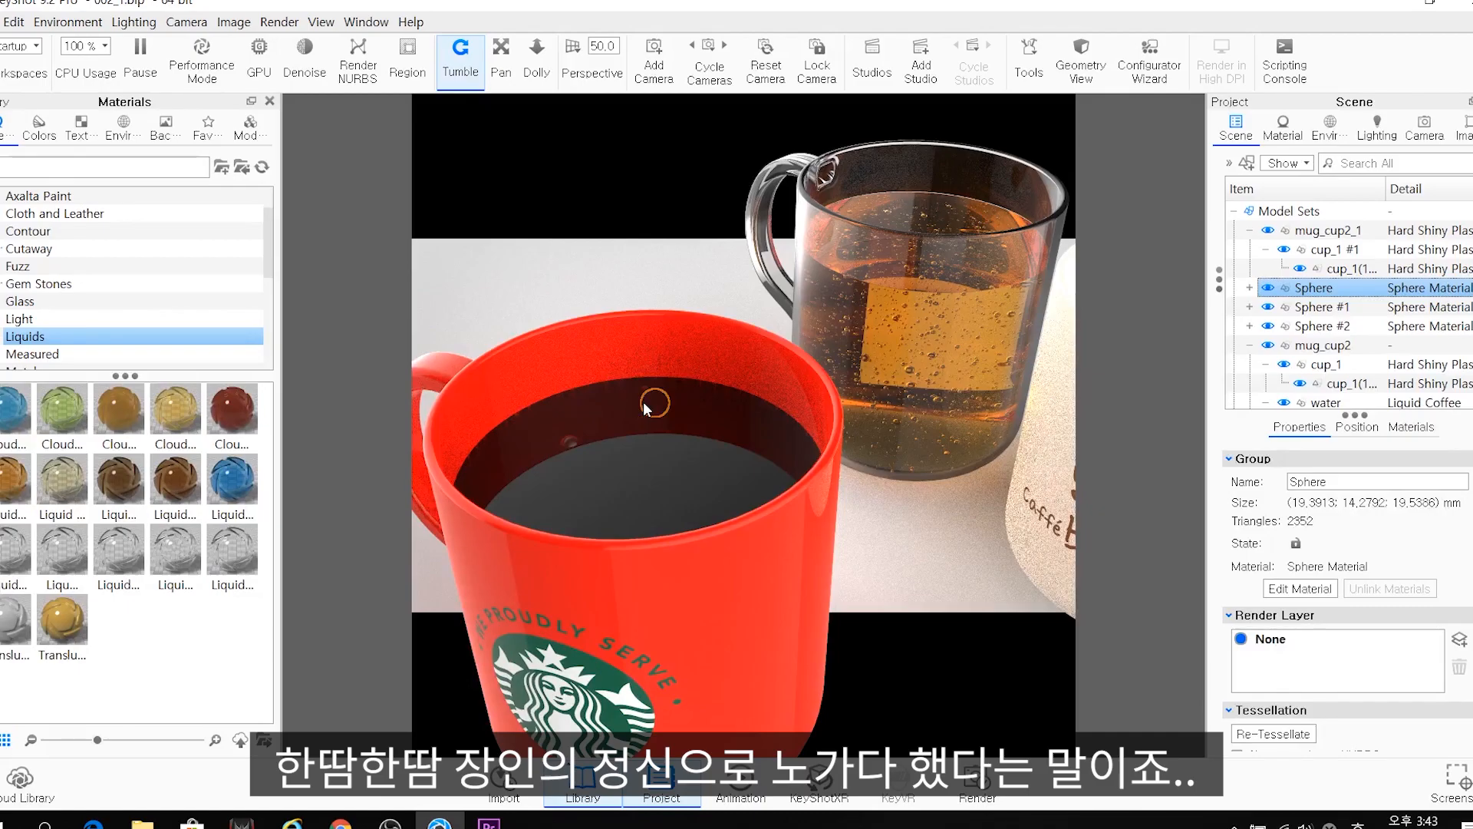
scroll(643, 402, "down", 3)
scroll(643, 402, "down", 3)
middle_click_drag(705, 368, 609, 338)
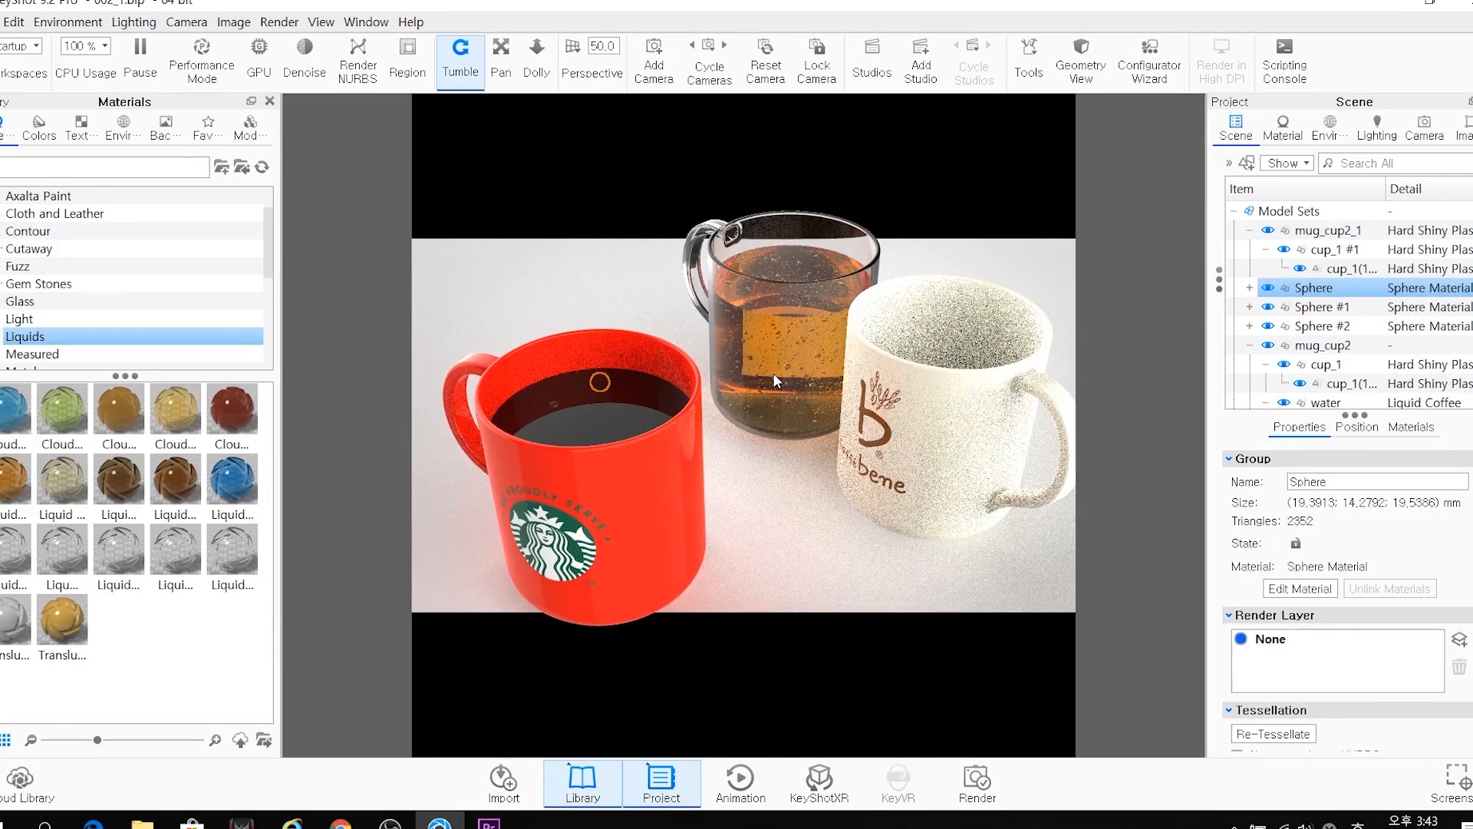
left_click(554, 405)
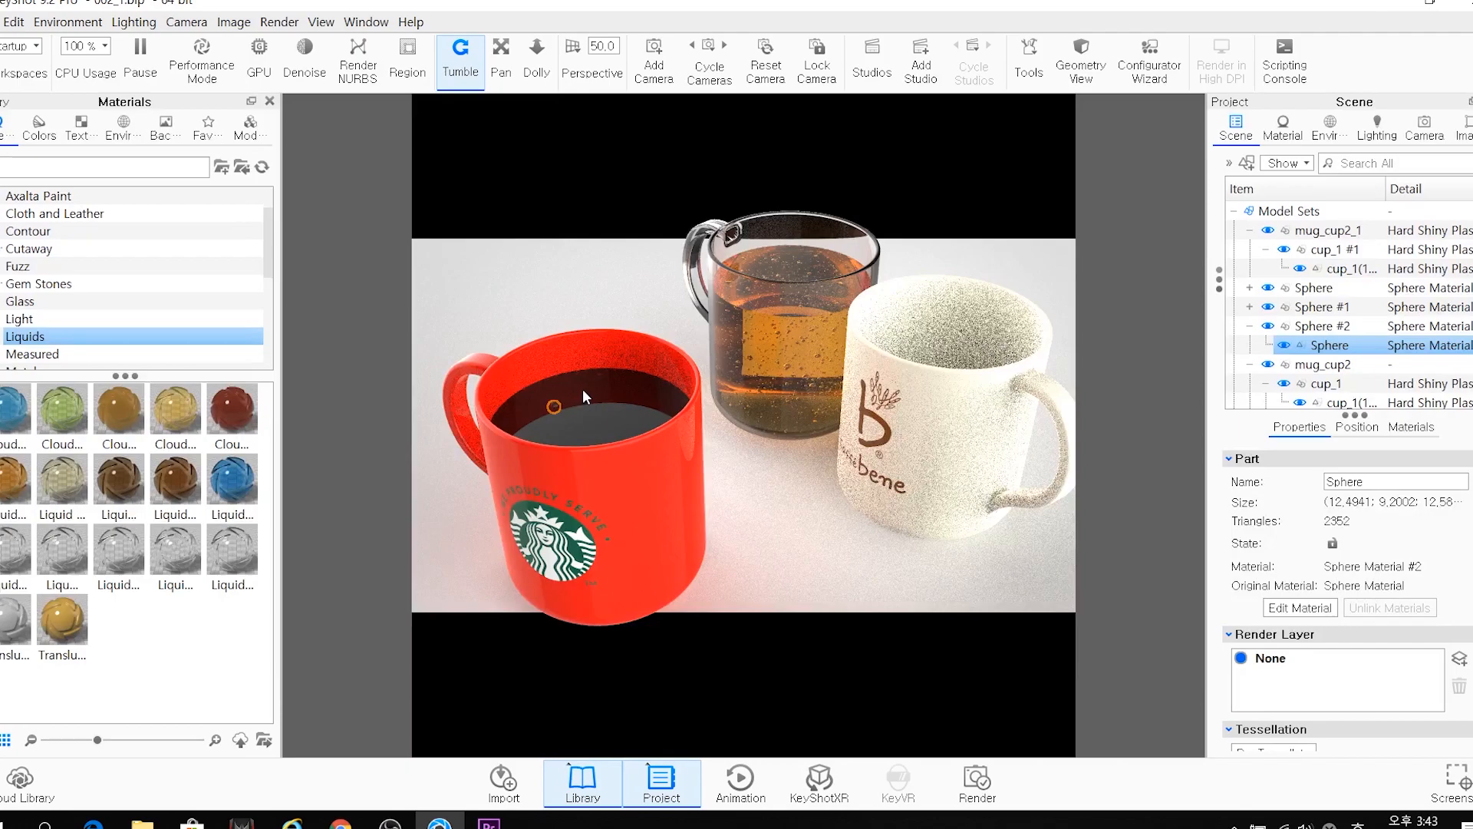
Select the red mug's body and inspect the red and white mugs with their logos from the side
left_click_drag(615, 435, 719, 365)
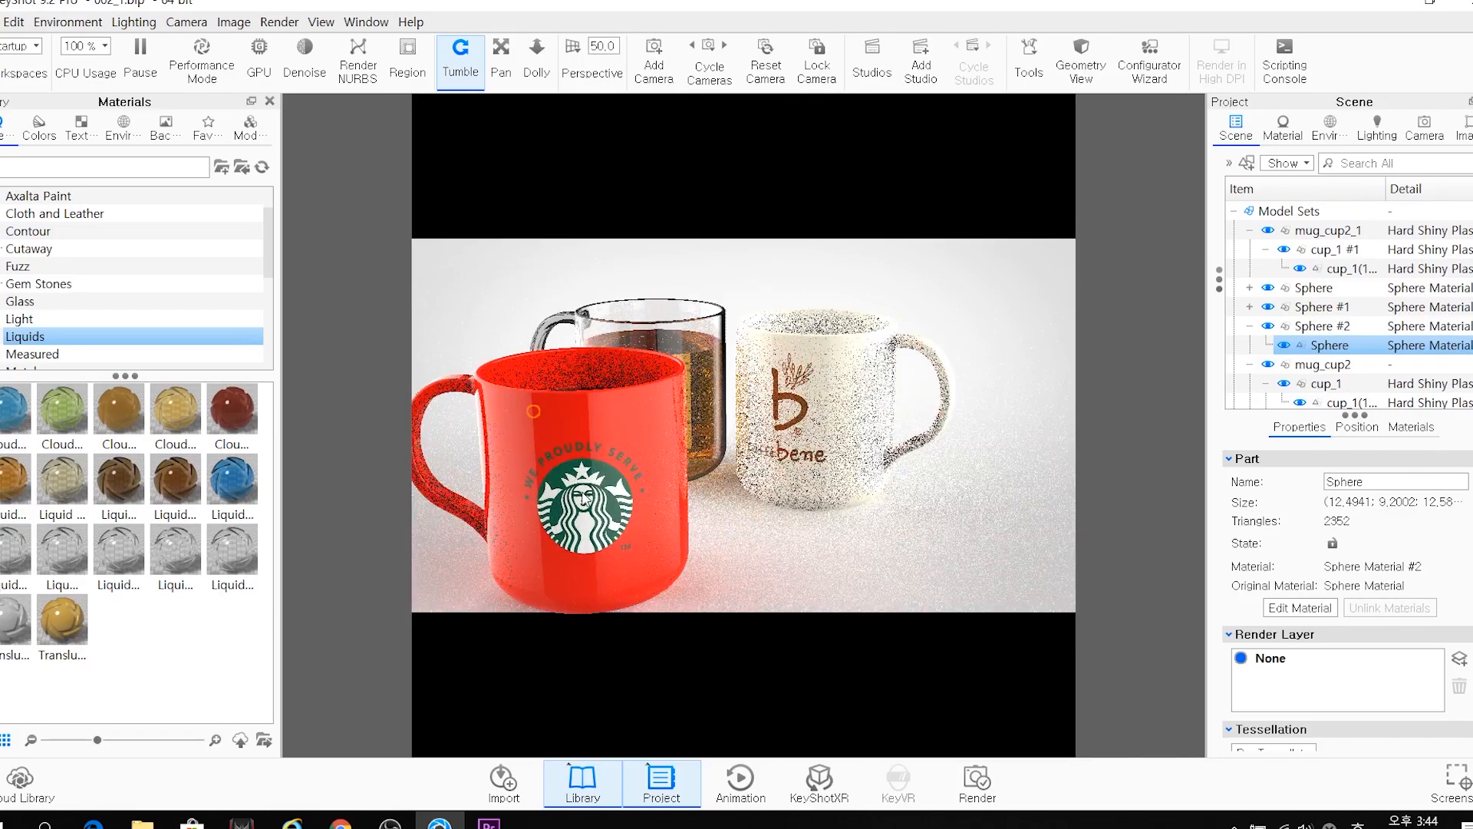
left_click(628, 440)
left_click_drag(711, 499, 799, 508)
scroll(783, 381, "up", 5)
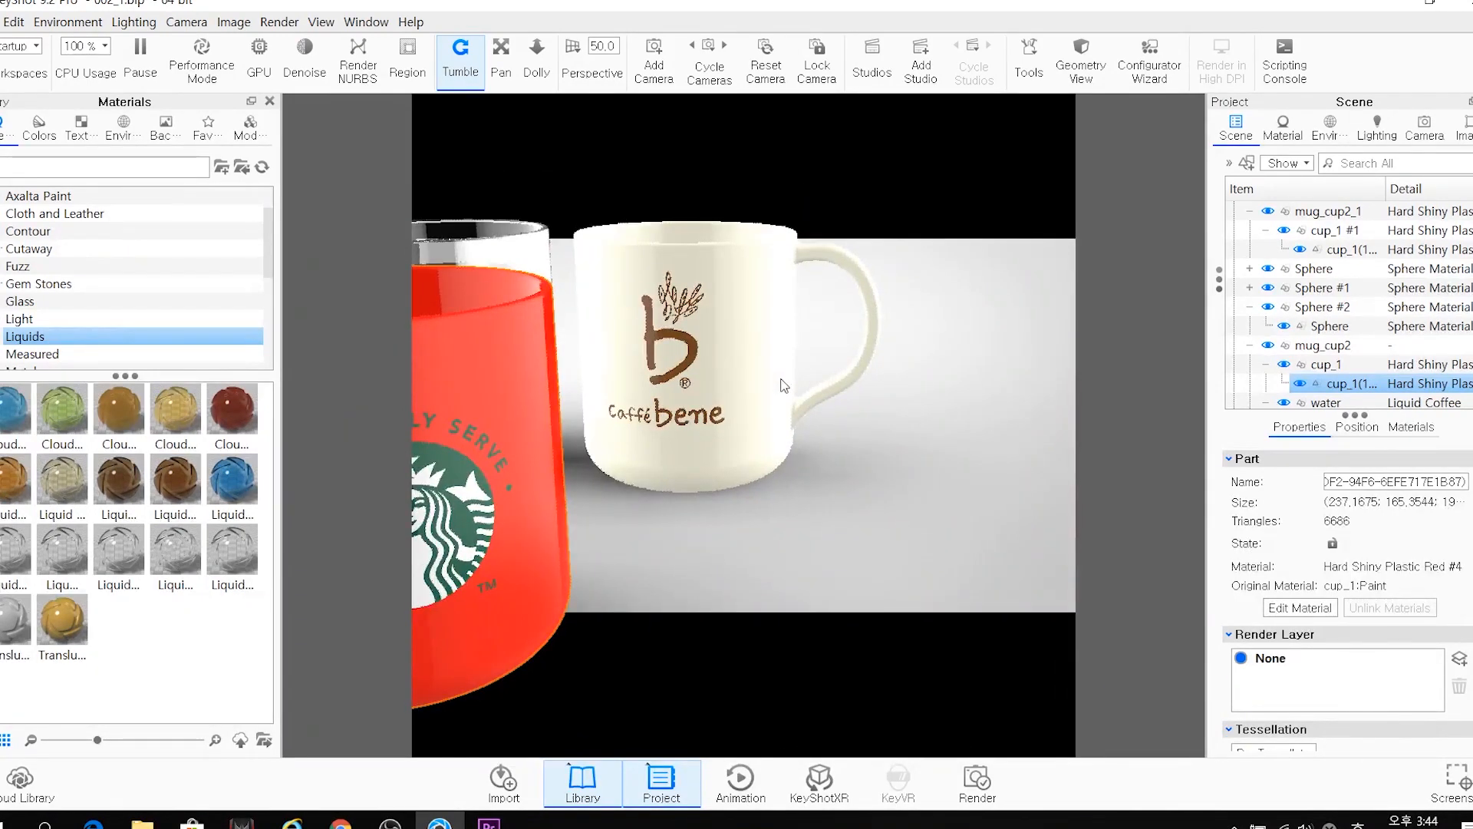
left_click_drag(783, 381, 923, 488)
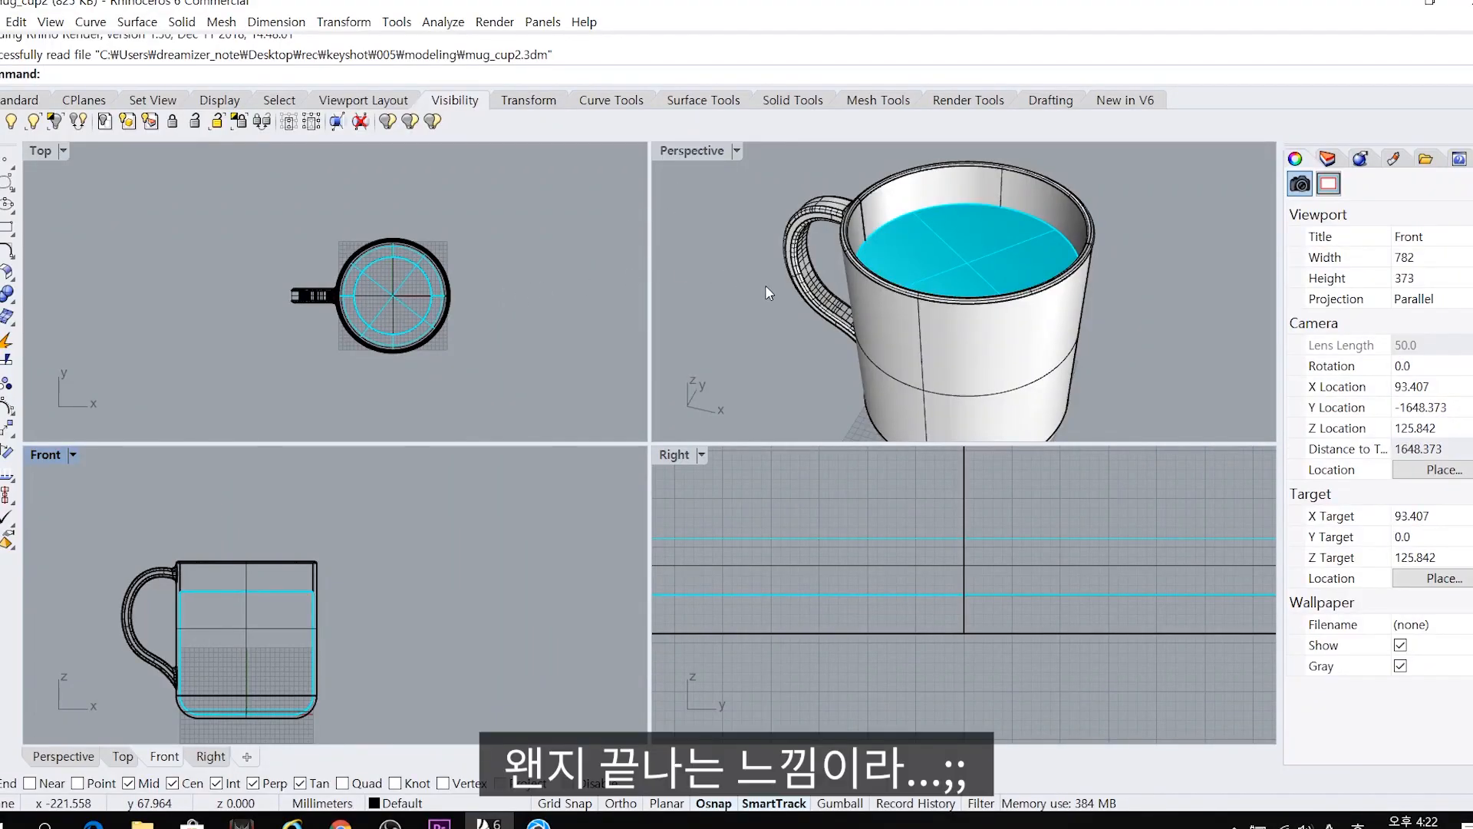
In Rhino, select the mug body and check that it is assigned to the cup_1 layer
right_click_drag(768, 291, 779, 289)
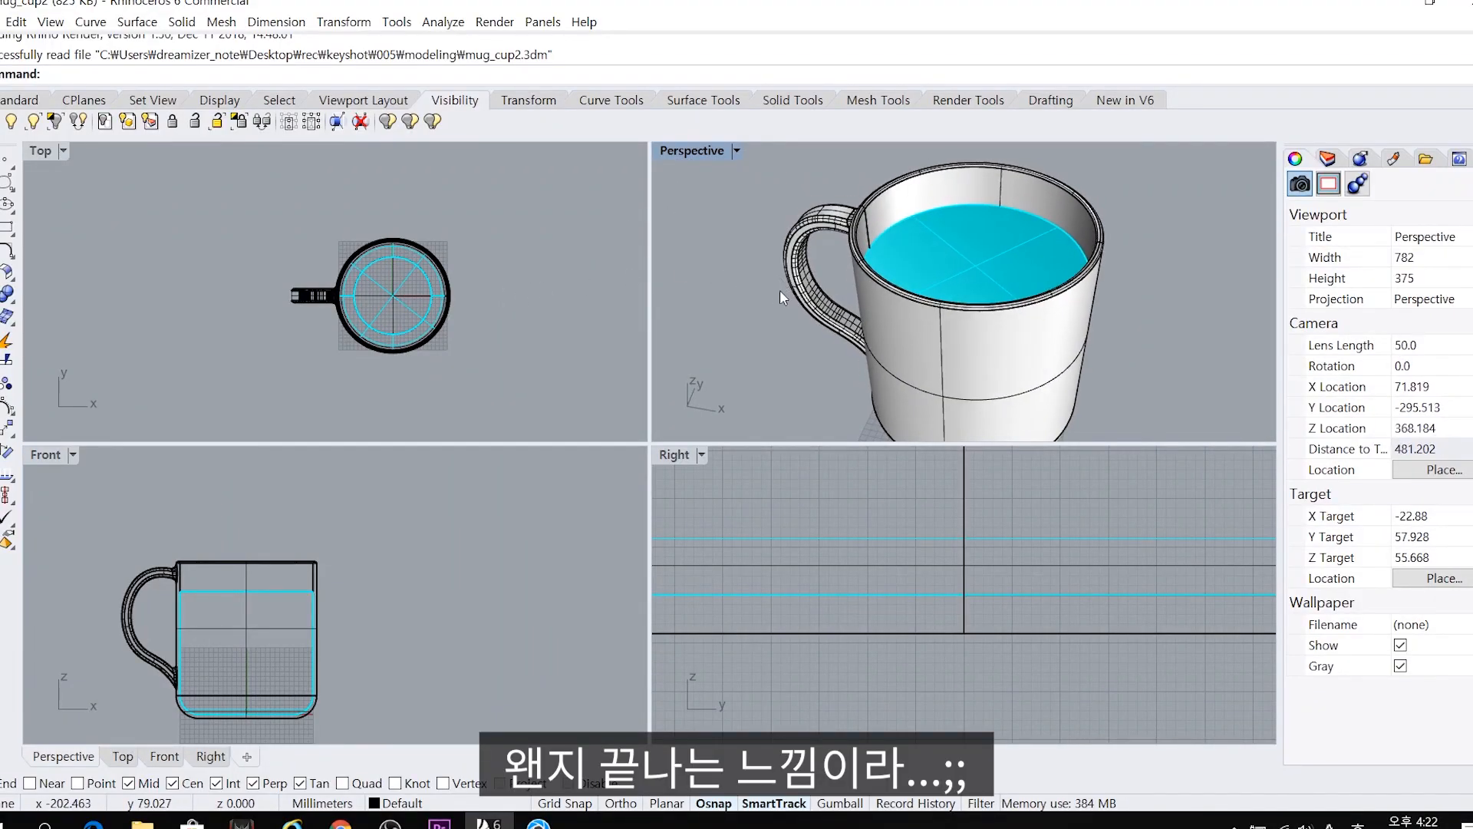
left_click(894, 201)
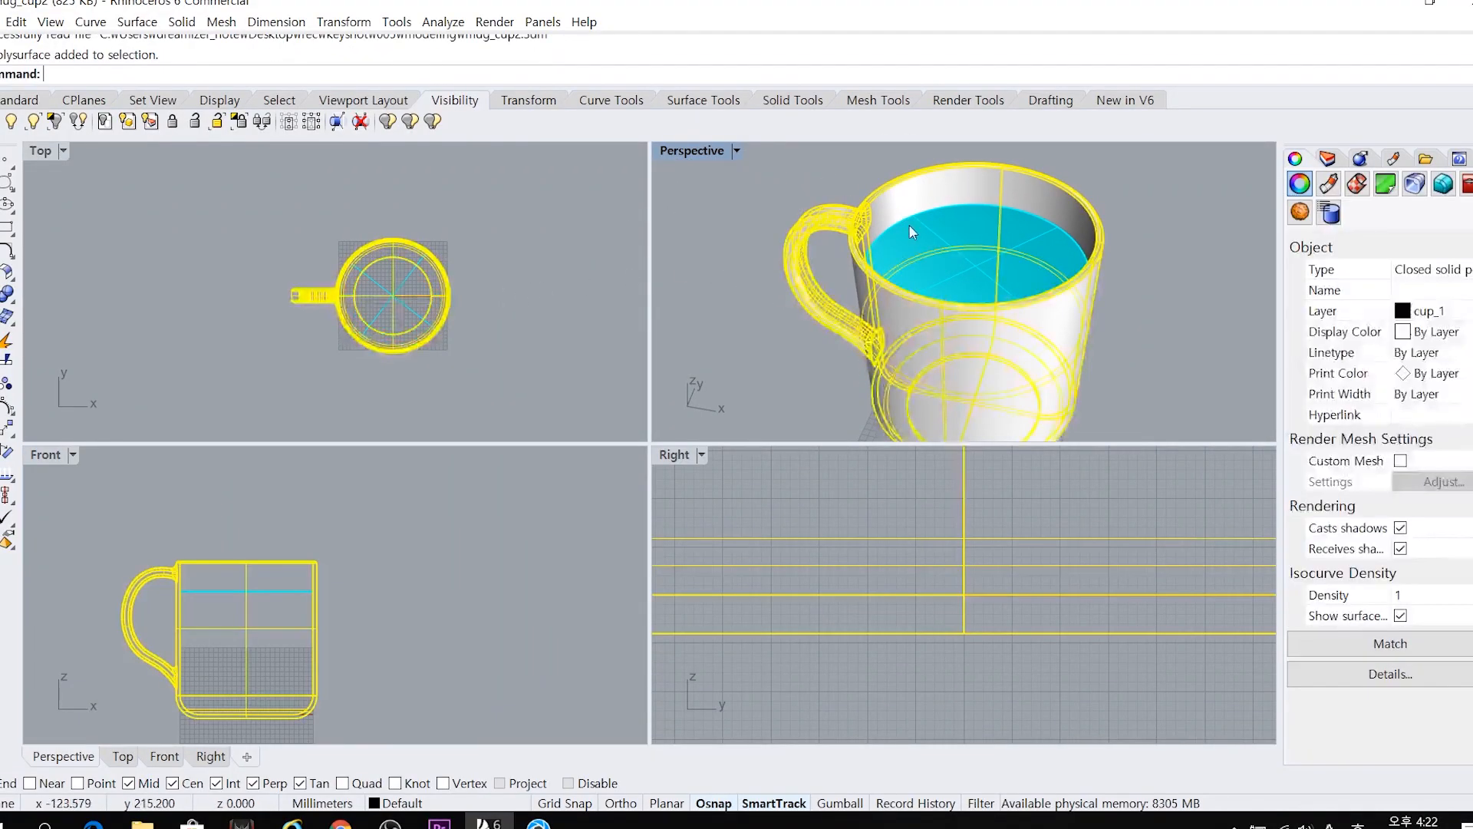
left_click(1327, 158)
left_click(1302, 244)
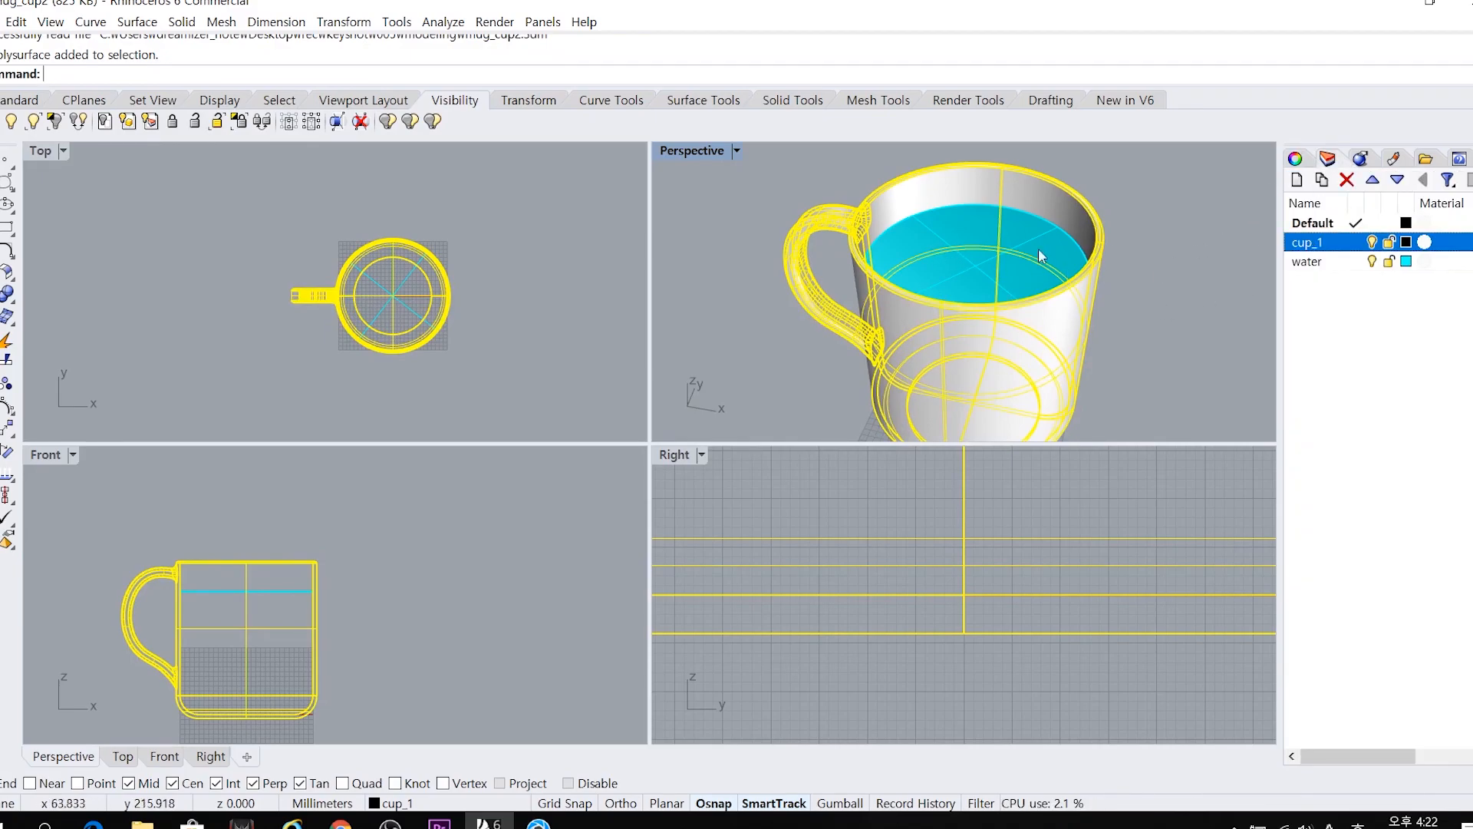
key("Escape")
Select the liquid solid inside the mug and check its assignment to the separate water layer
left_click(973, 262)
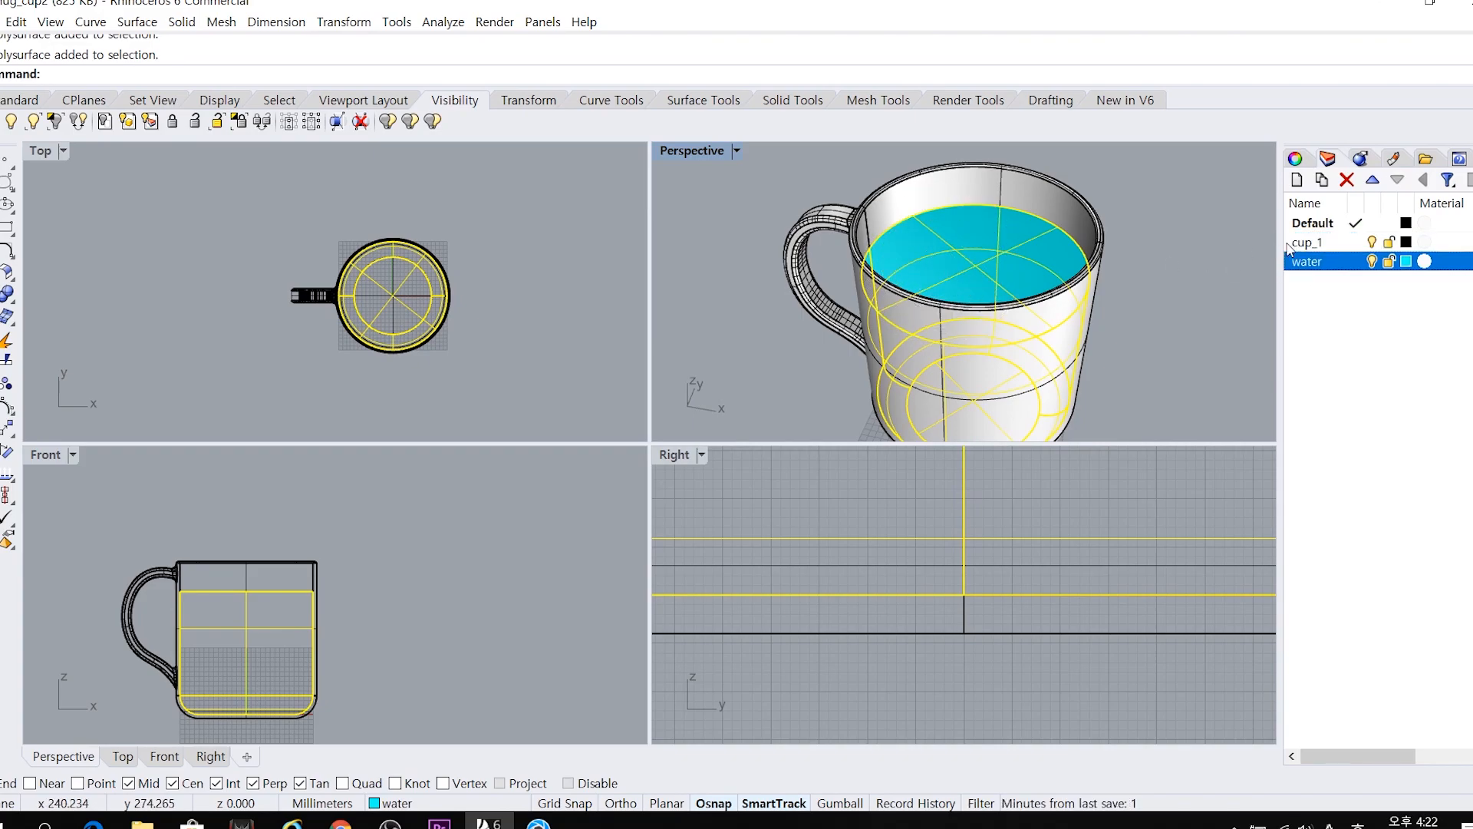
left_click(1321, 246)
left_click(1314, 263)
key("ctrl")
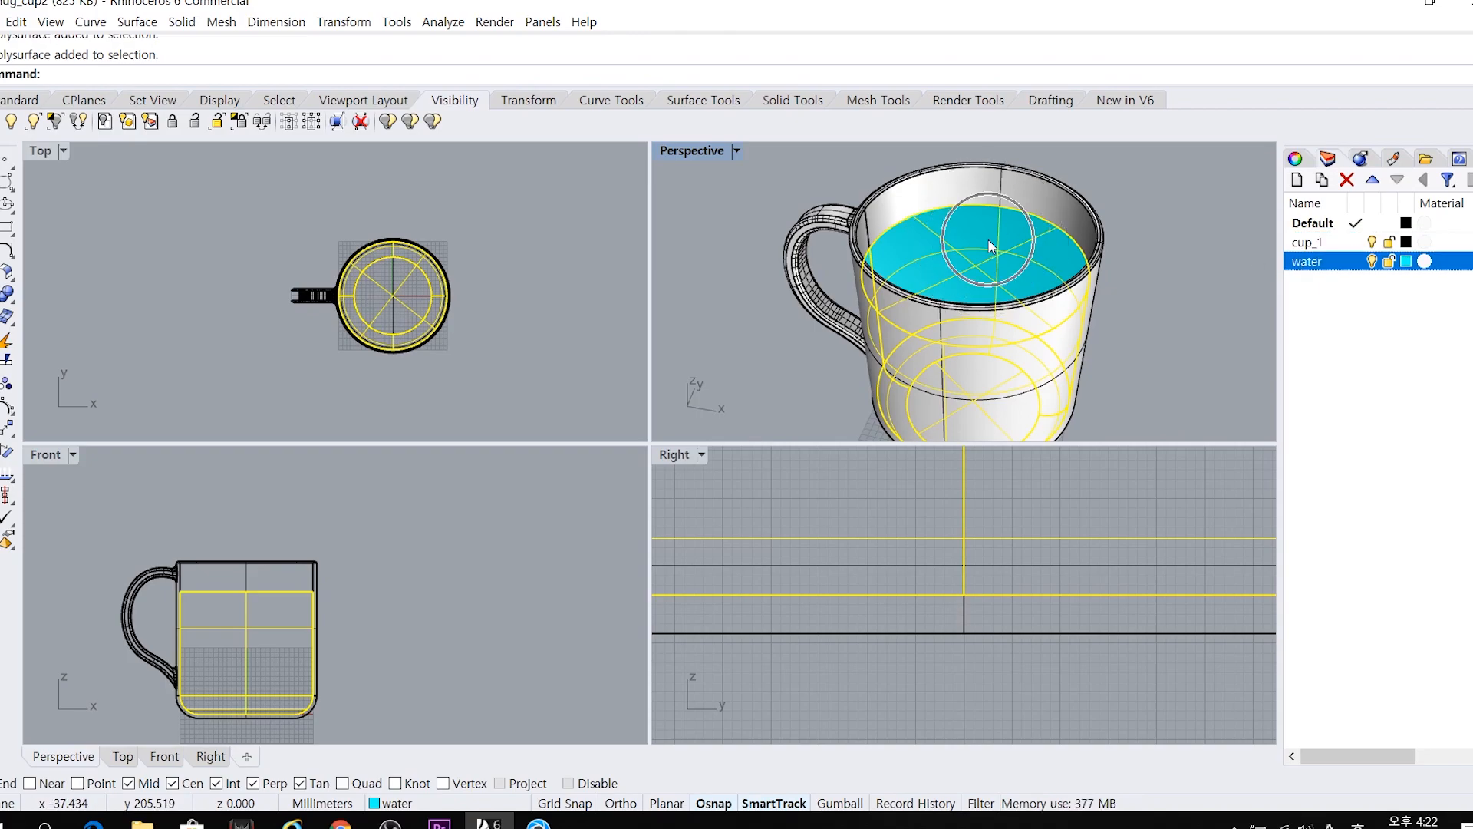
middle_click(842, 307)
right_click_drag(831, 313, 864, 292)
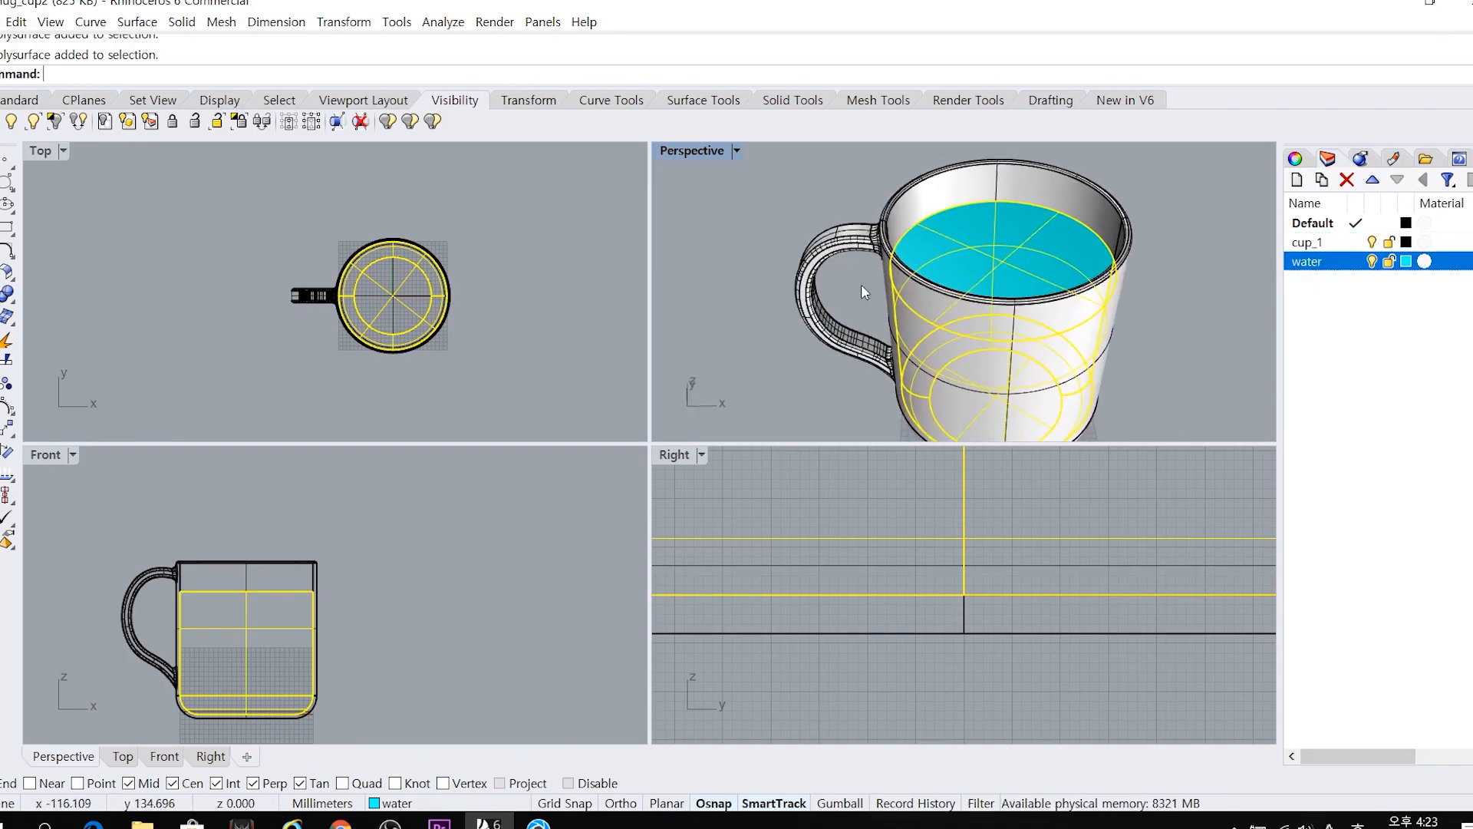
right_click_drag(998, 275, 906, 269, "shift")
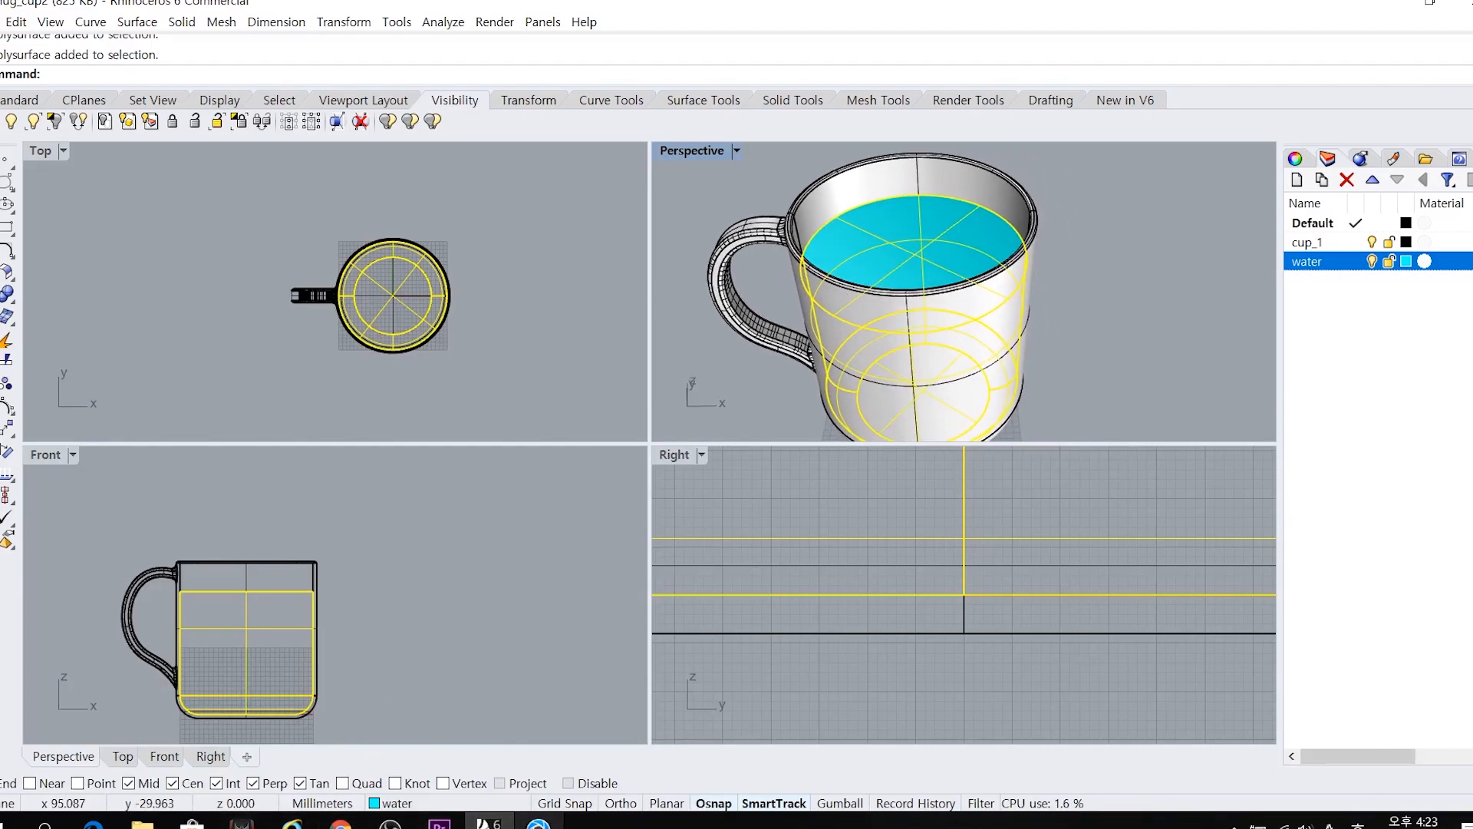
Switch to KeyShot and import mug_cup2.3dm with centered geometry, snap to ground, Z up orientation and NURBS data
left_click(538, 822)
left_click(1, 23)
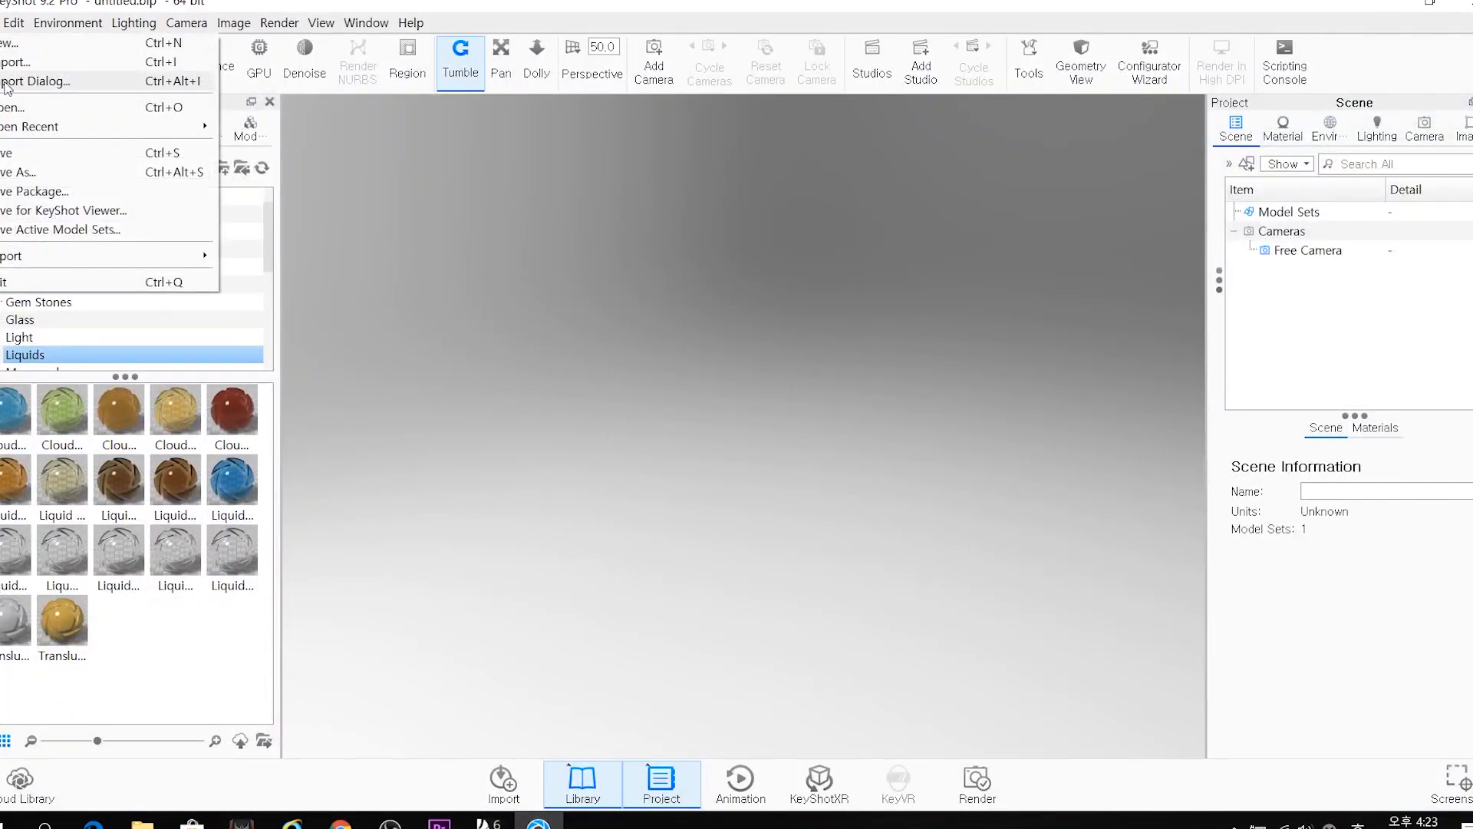
left_click(16, 67)
left_click(246, 245)
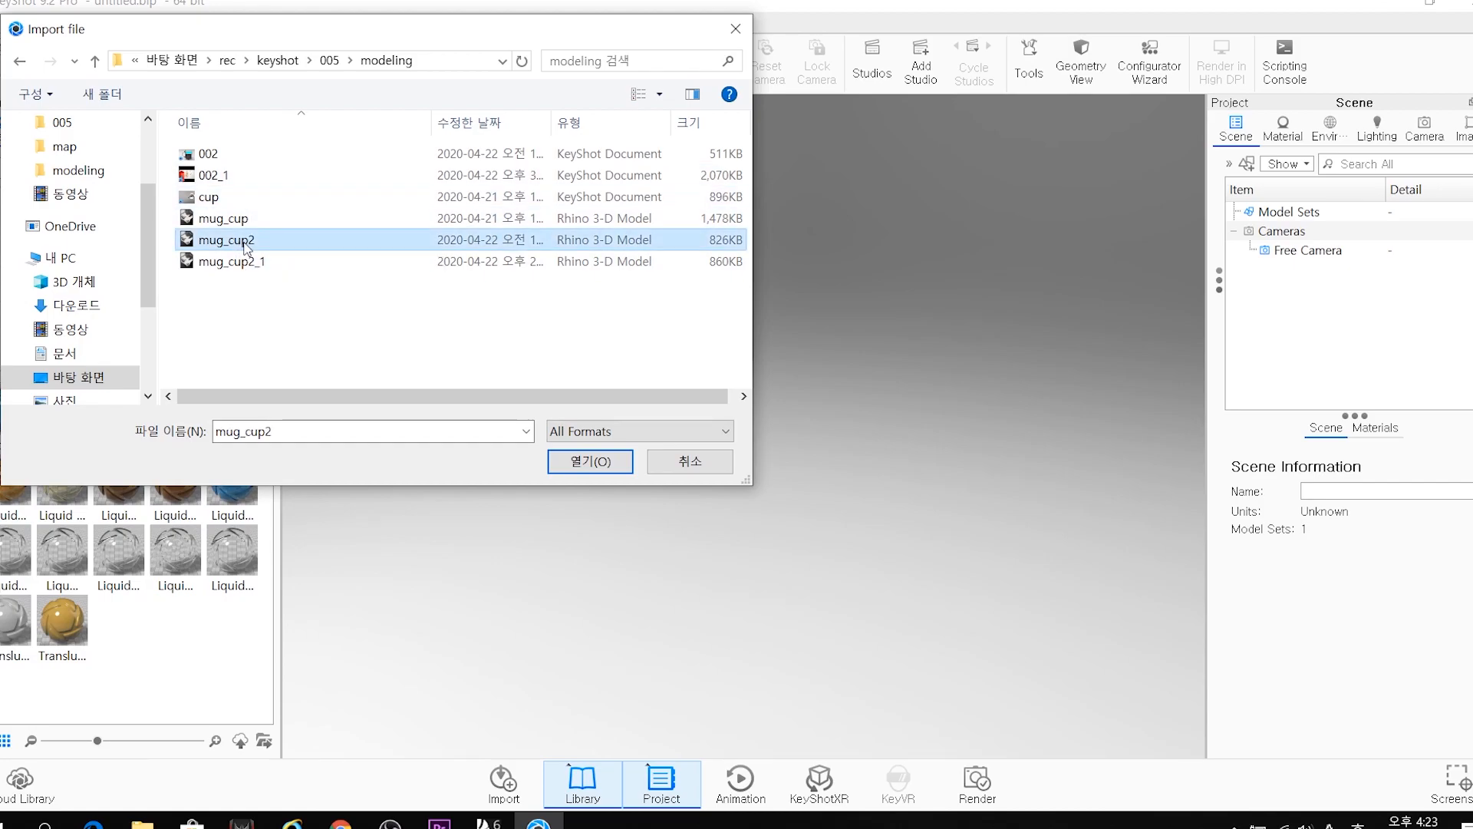
left_click(578, 463)
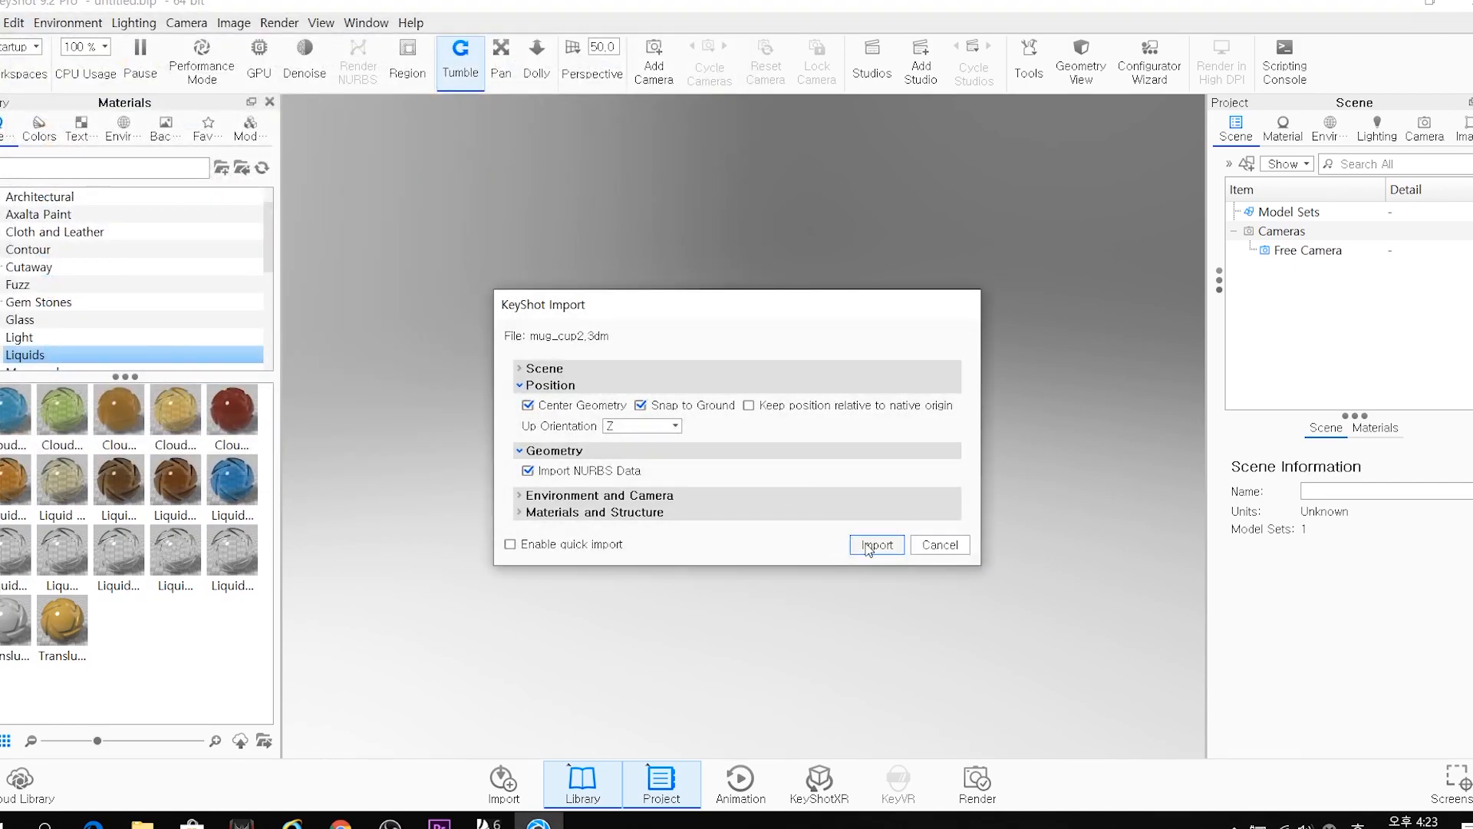
left_click(875, 545)
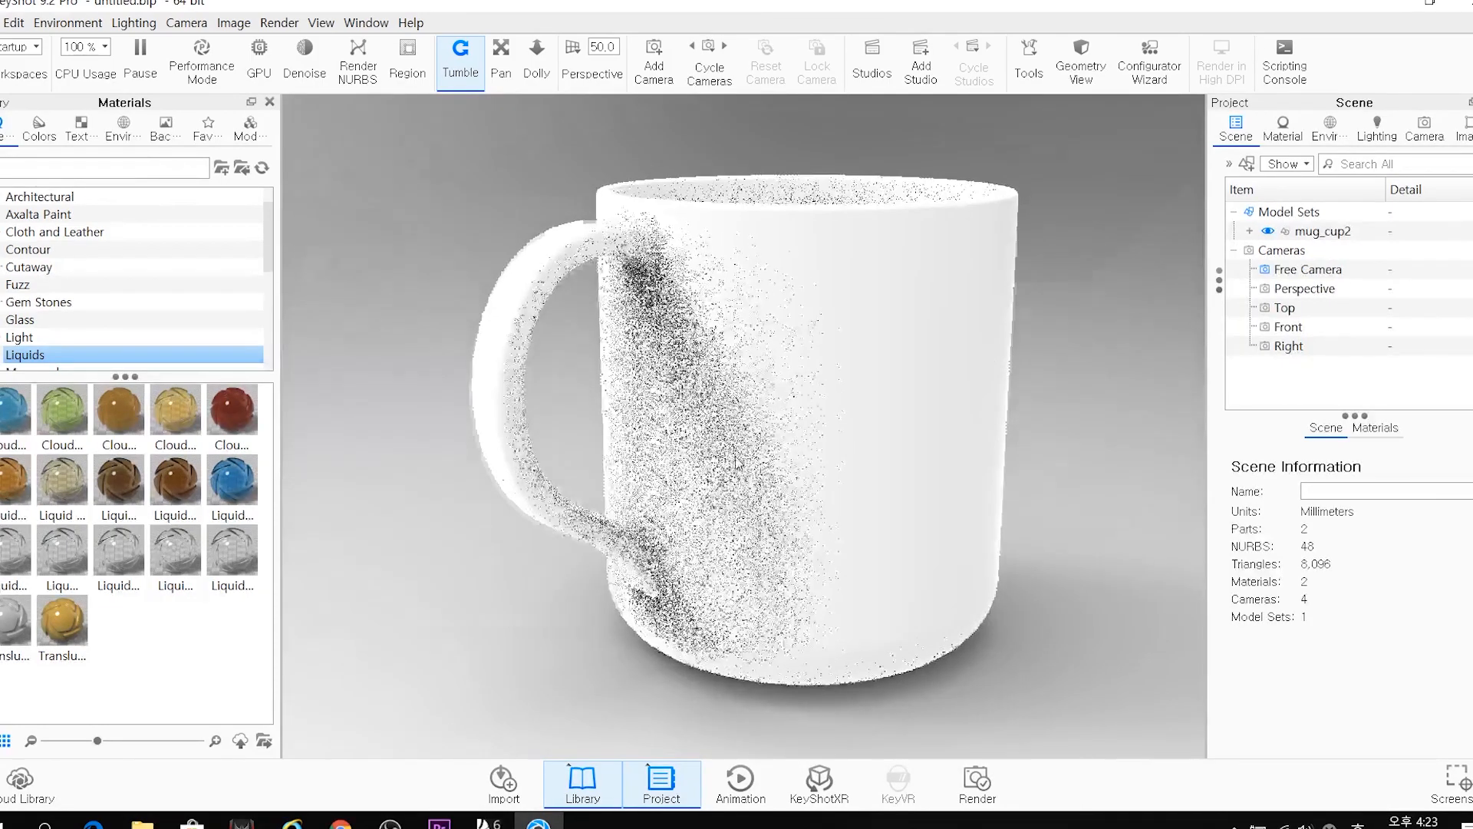
Apply the Glass (Solid) Grey material to the mug body
left_click_drag(783, 419, 694, 529)
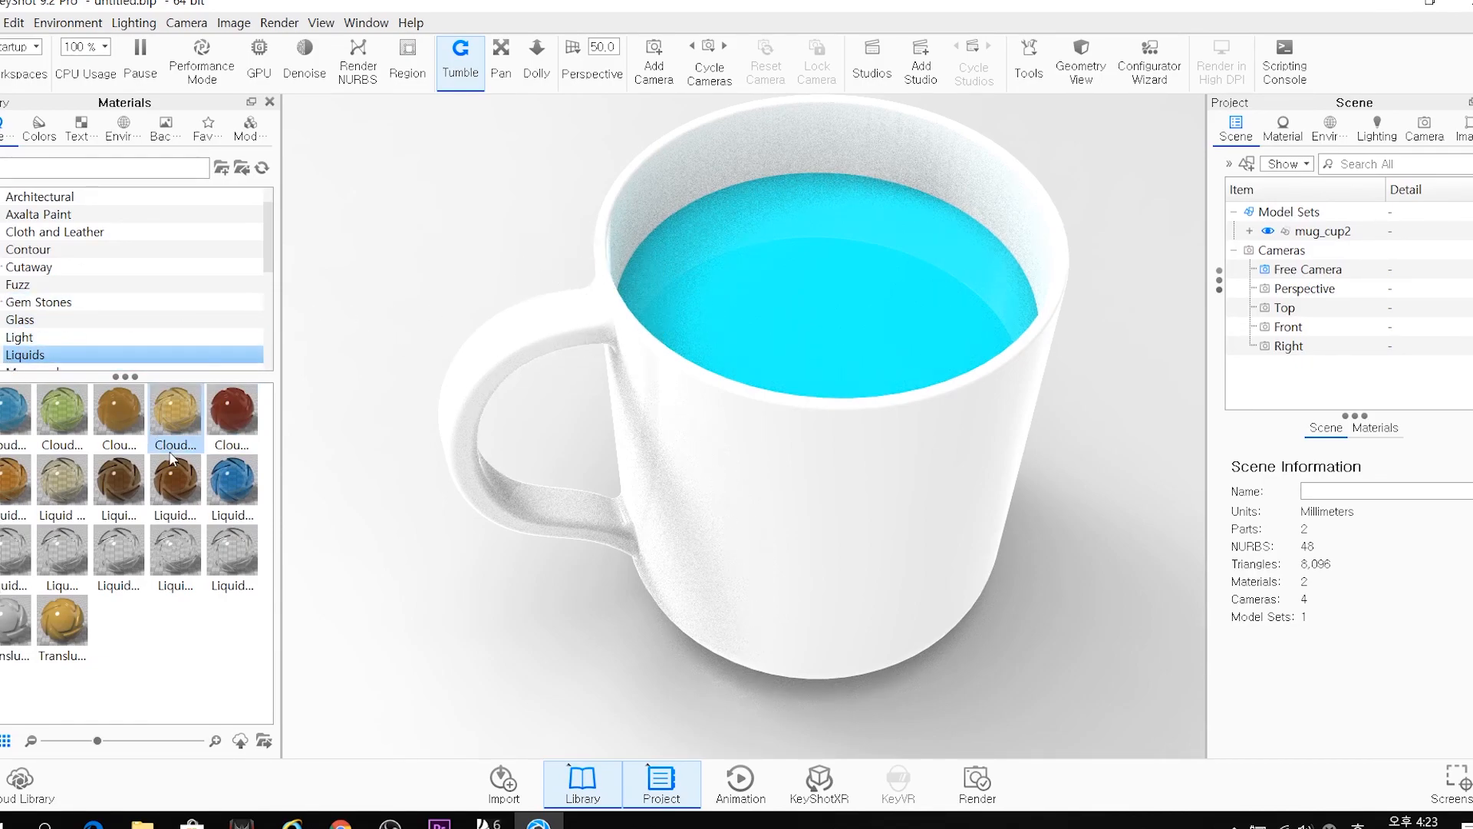
scroll(69, 322, "down", 1)
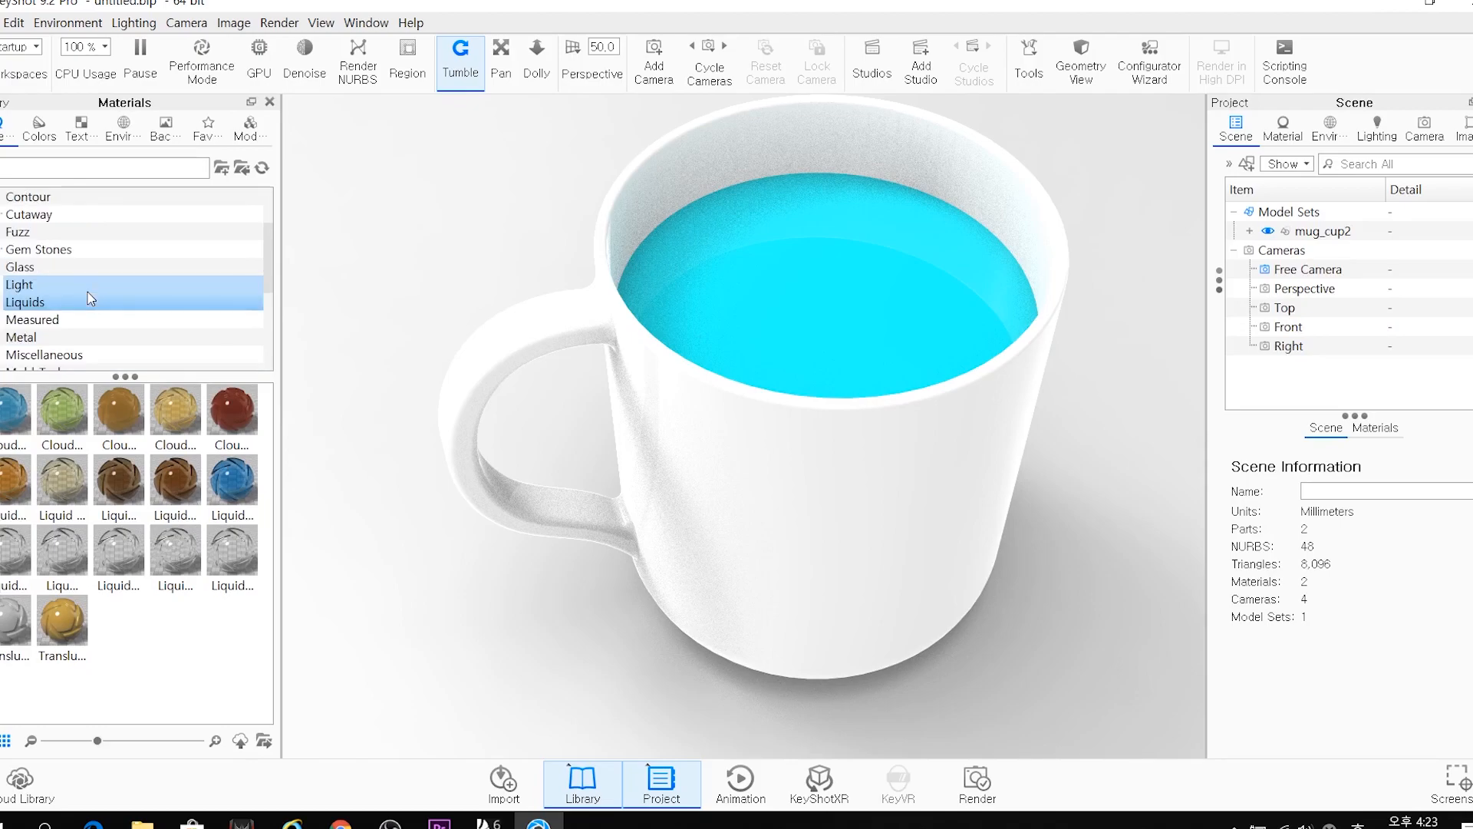
left_click(17, 270)
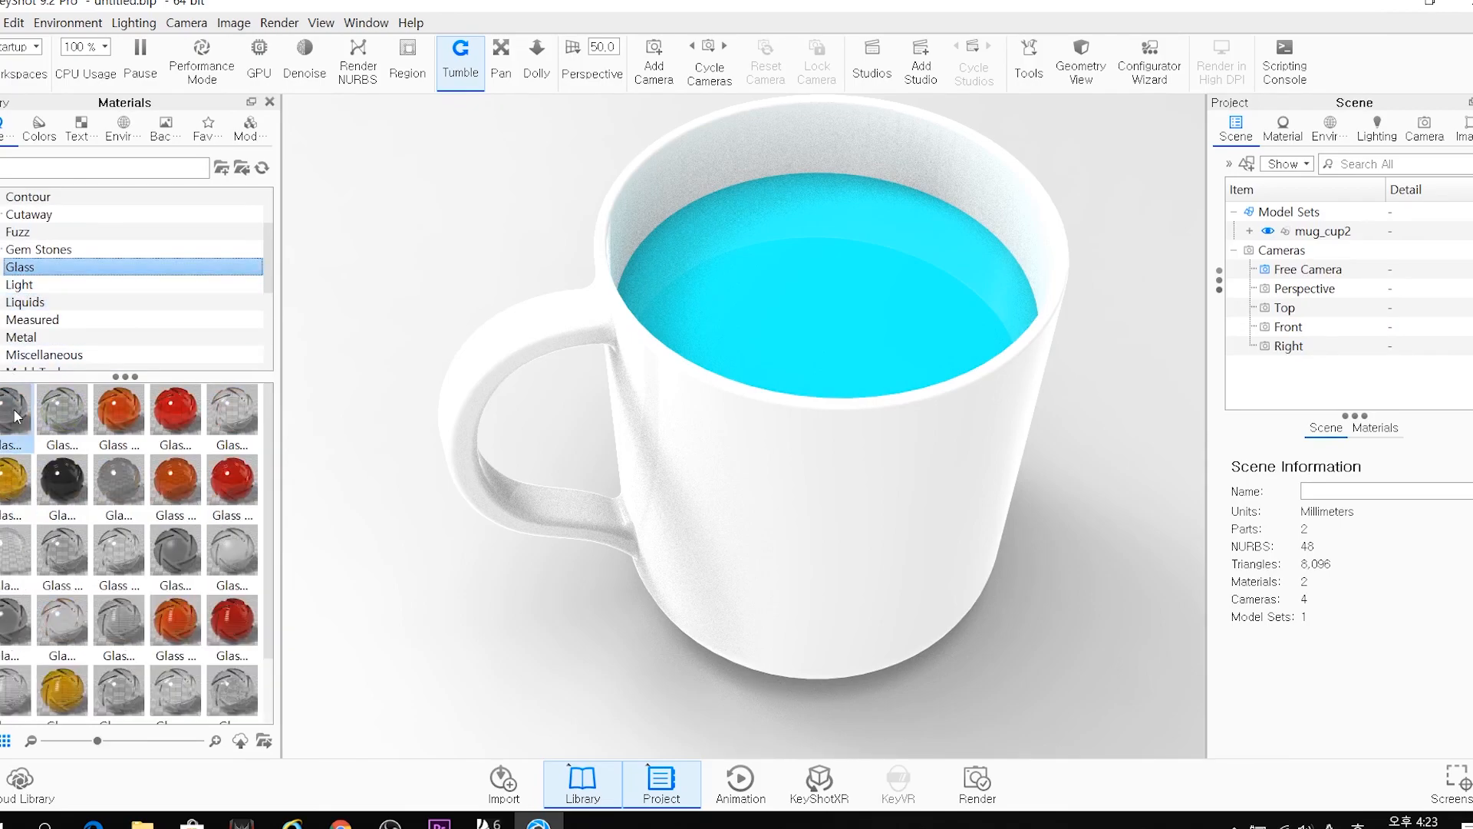
mouse_move(15, 419)
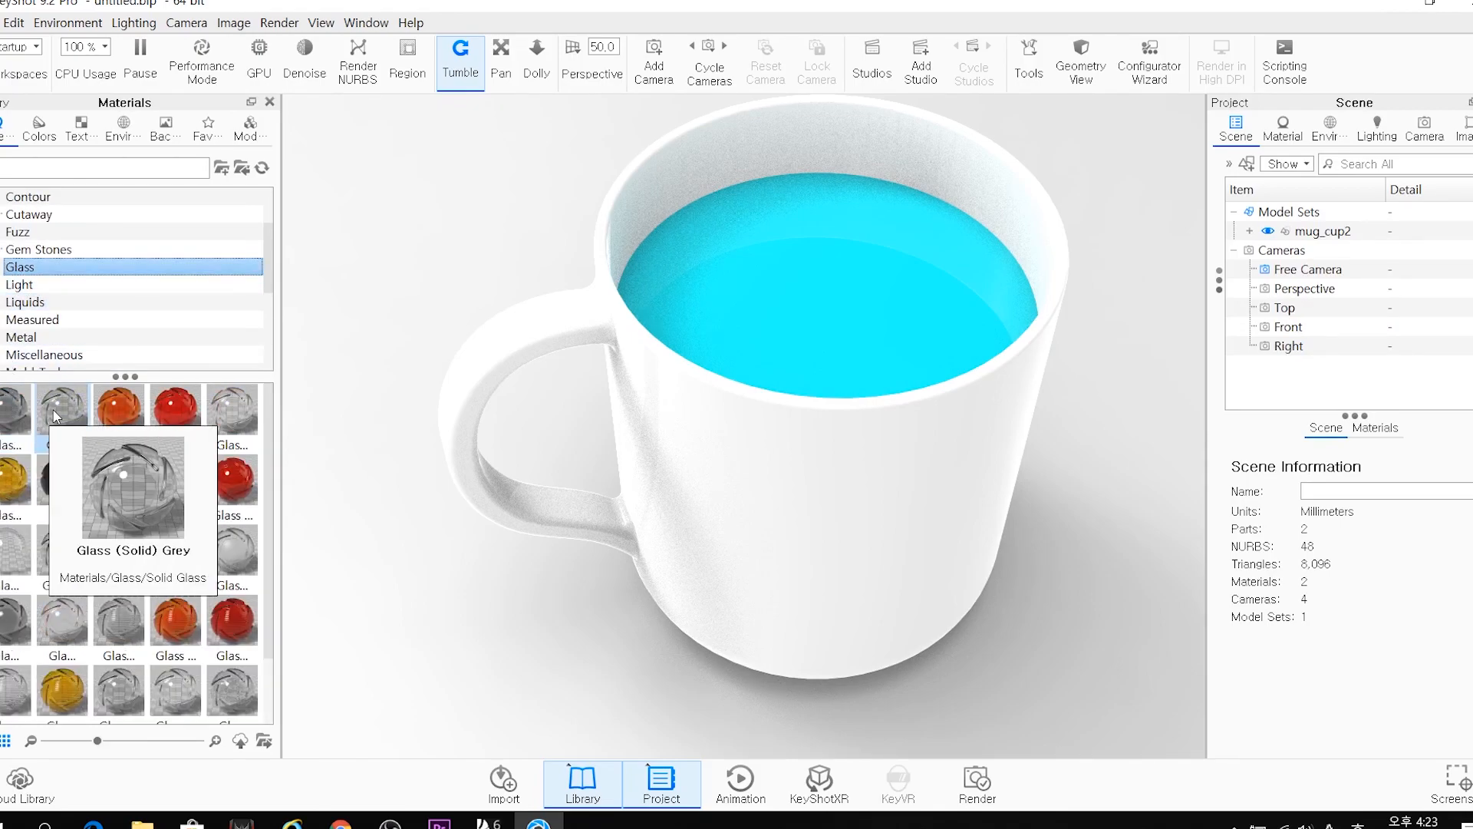
left_click_drag(60, 415, 789, 394)
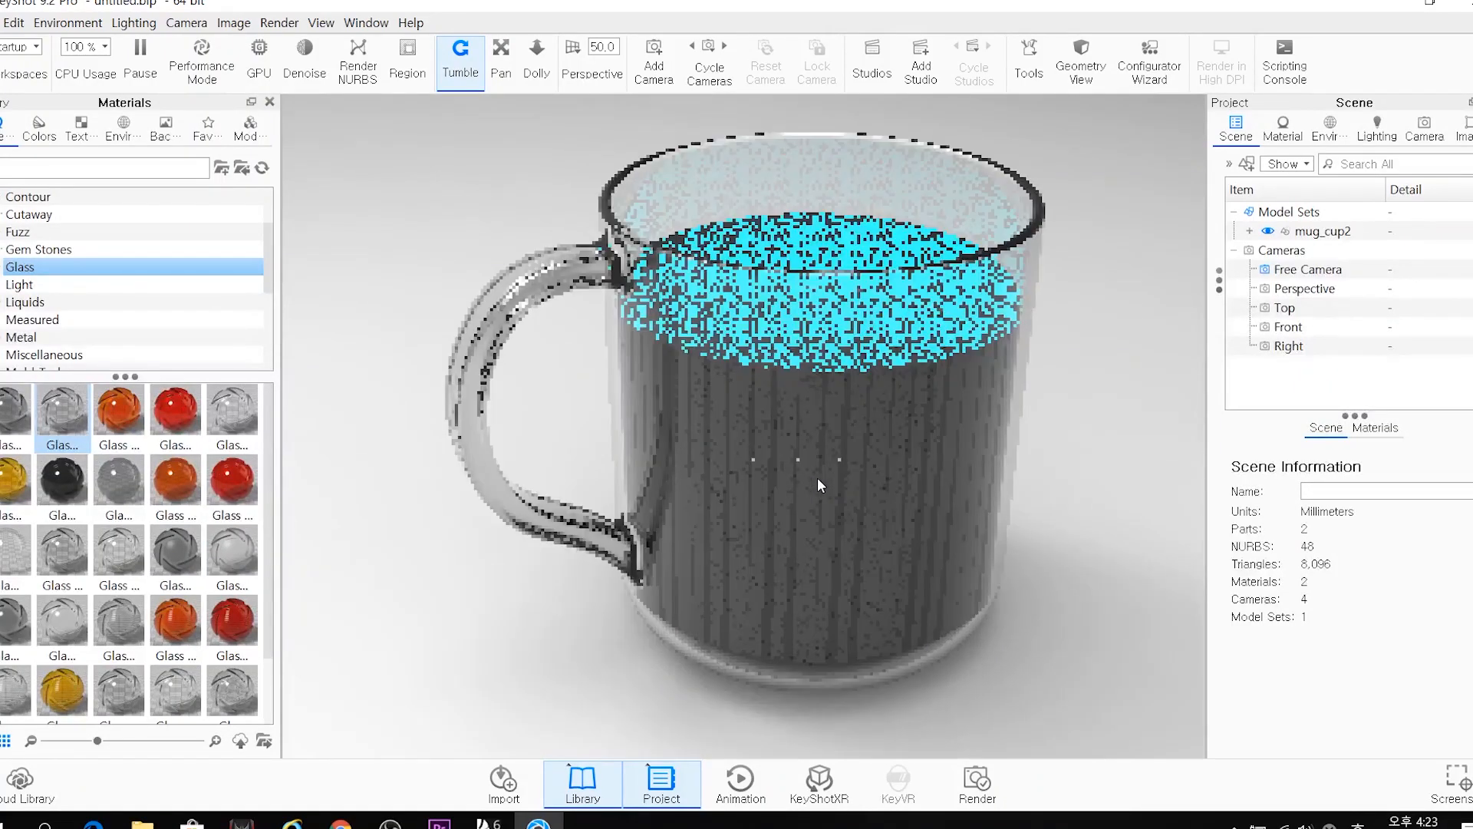
Apply the Cloudy Energy Drink Lime Bubbles material to the liquid inside the glass mug
scroll(817, 477, "up", 3)
left_click(1000, 488)
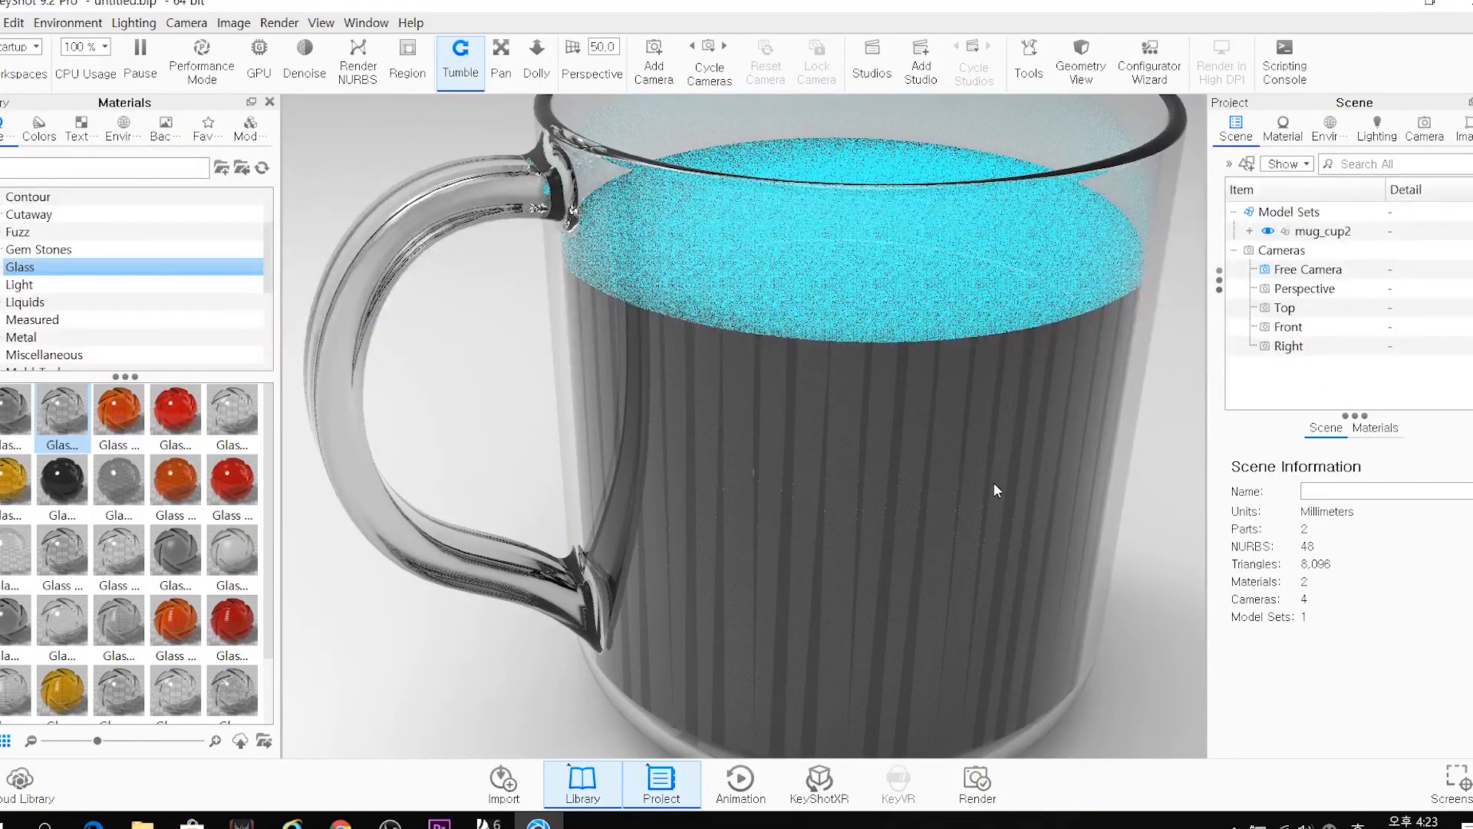
scroll(993, 481, "down", 2)
left_click_drag(568, 242, 531, 256)
left_click_drag(771, 236, 609, 339)
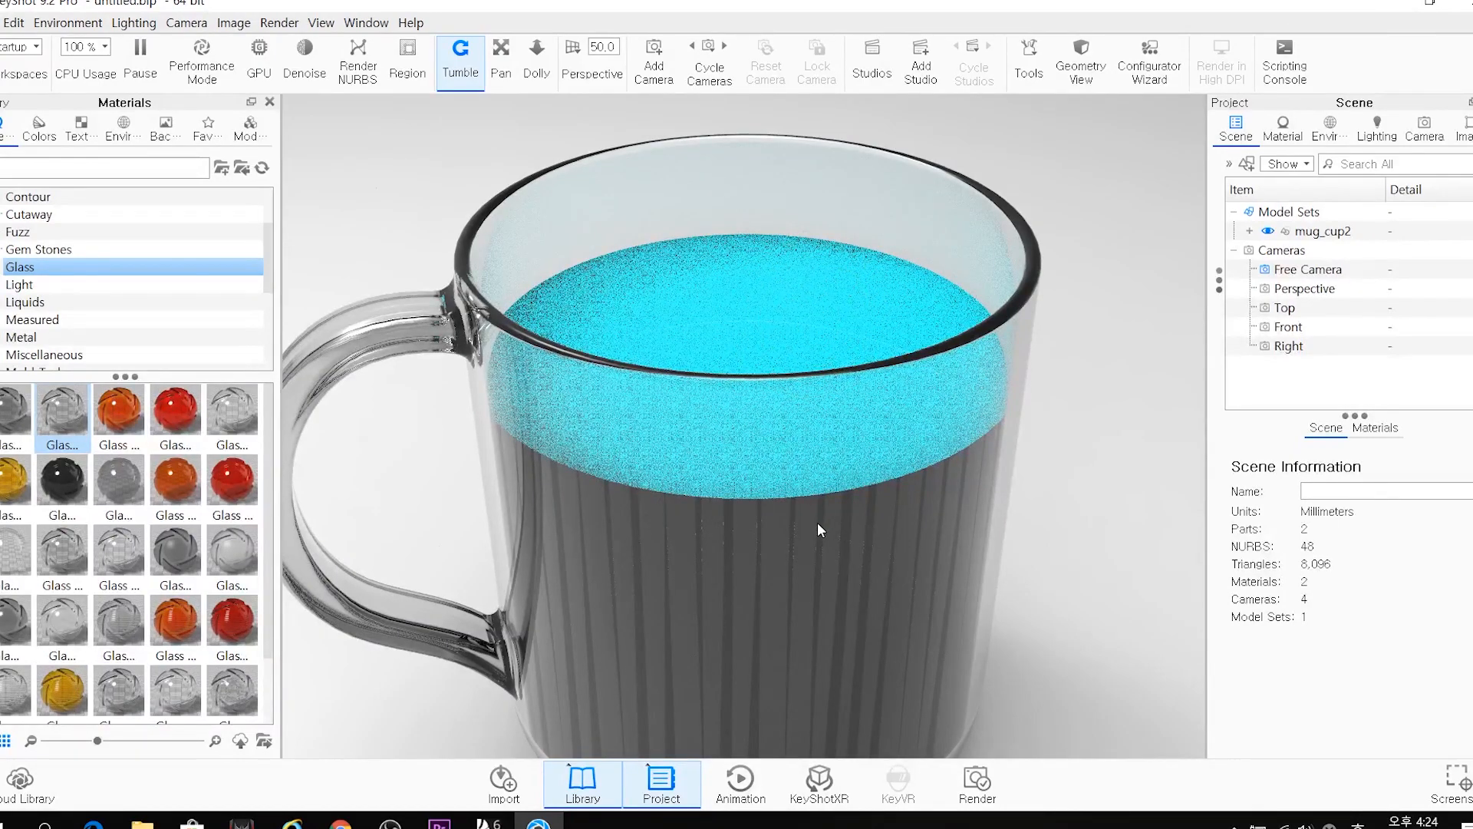
left_click_drag(675, 459, 729, 516)
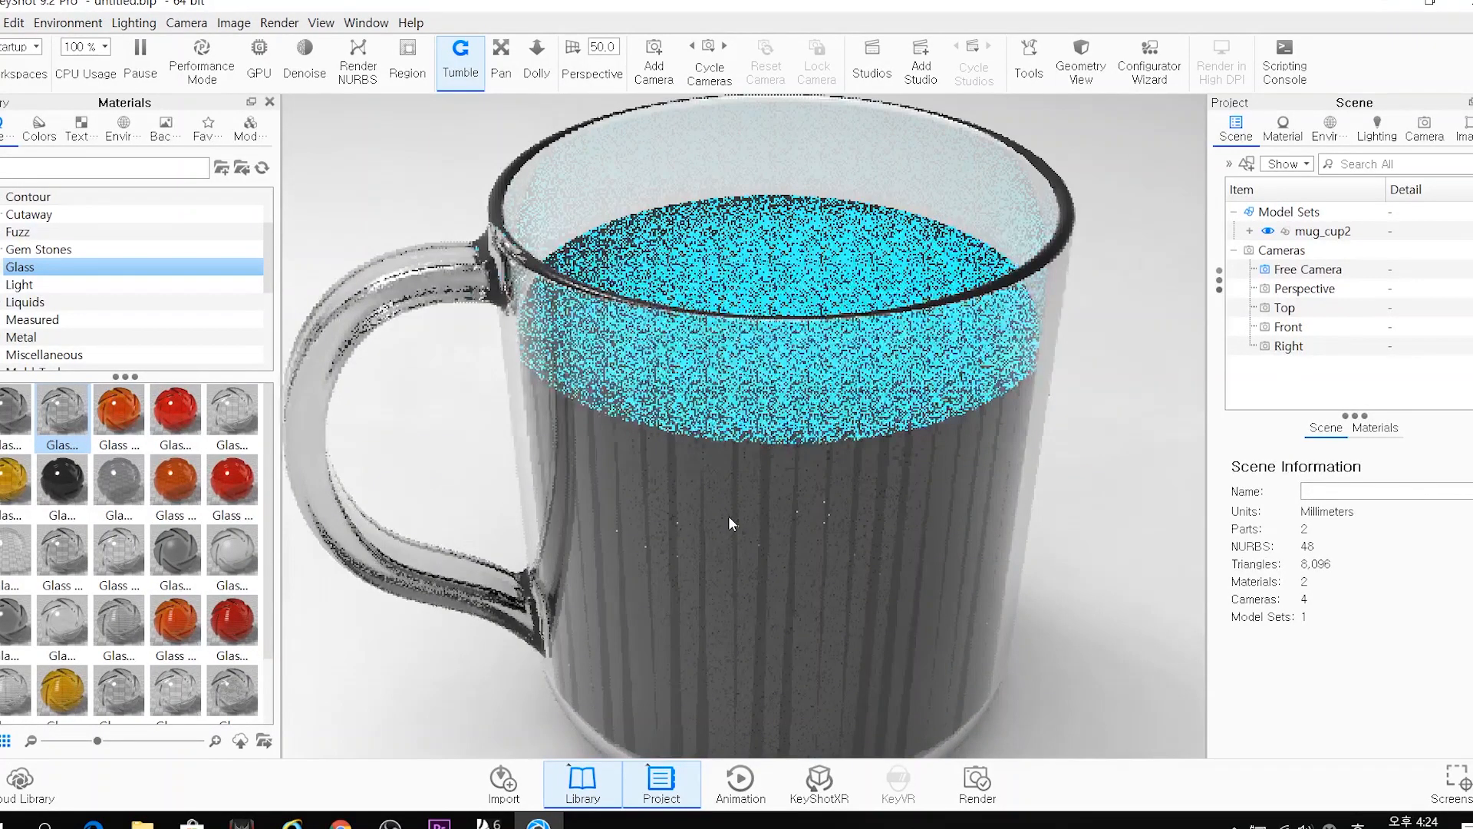
left_click(28, 304)
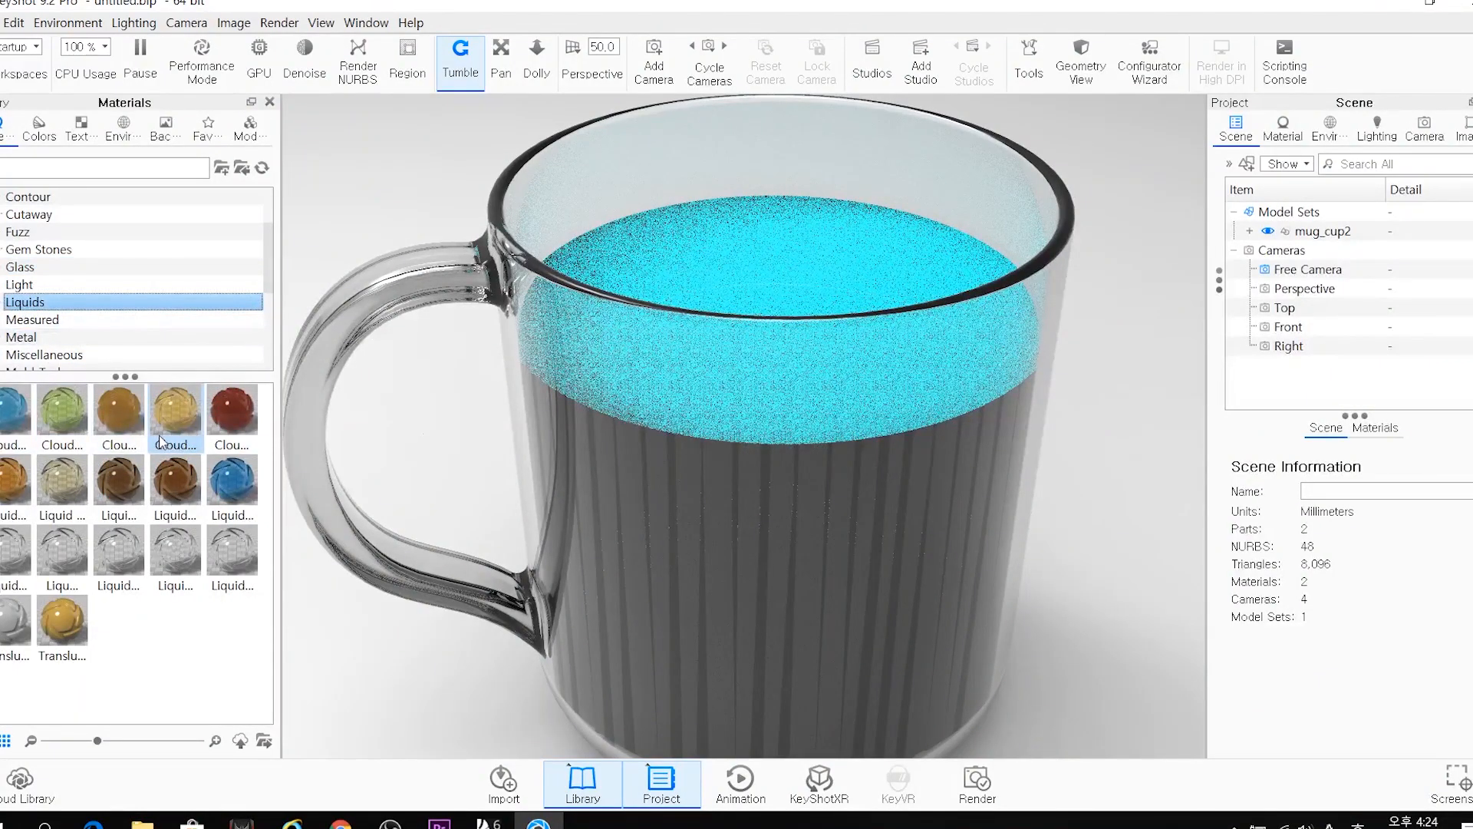
mouse_move(54, 415)
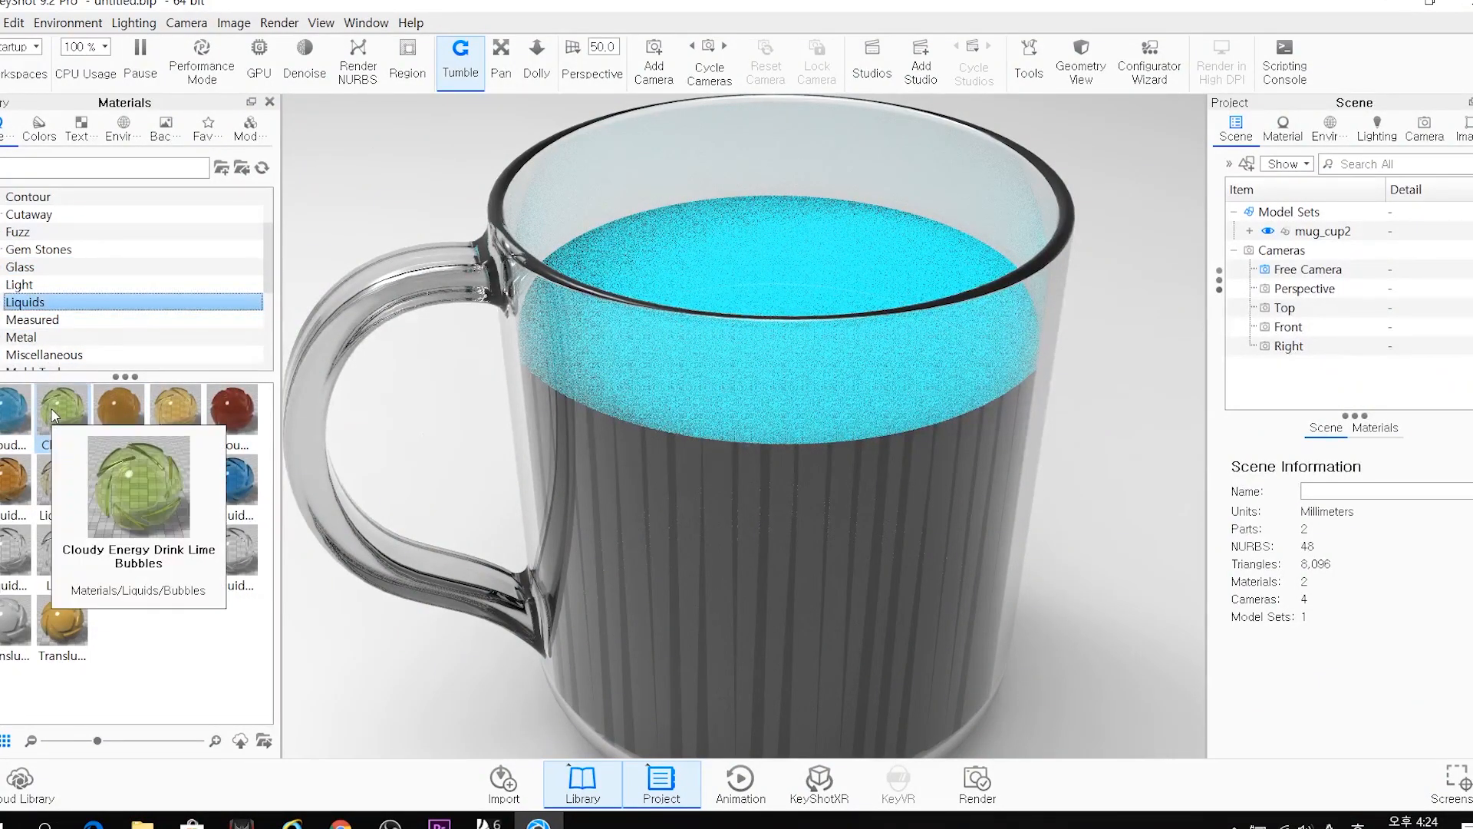
left_click_drag(54, 416, 738, 277)
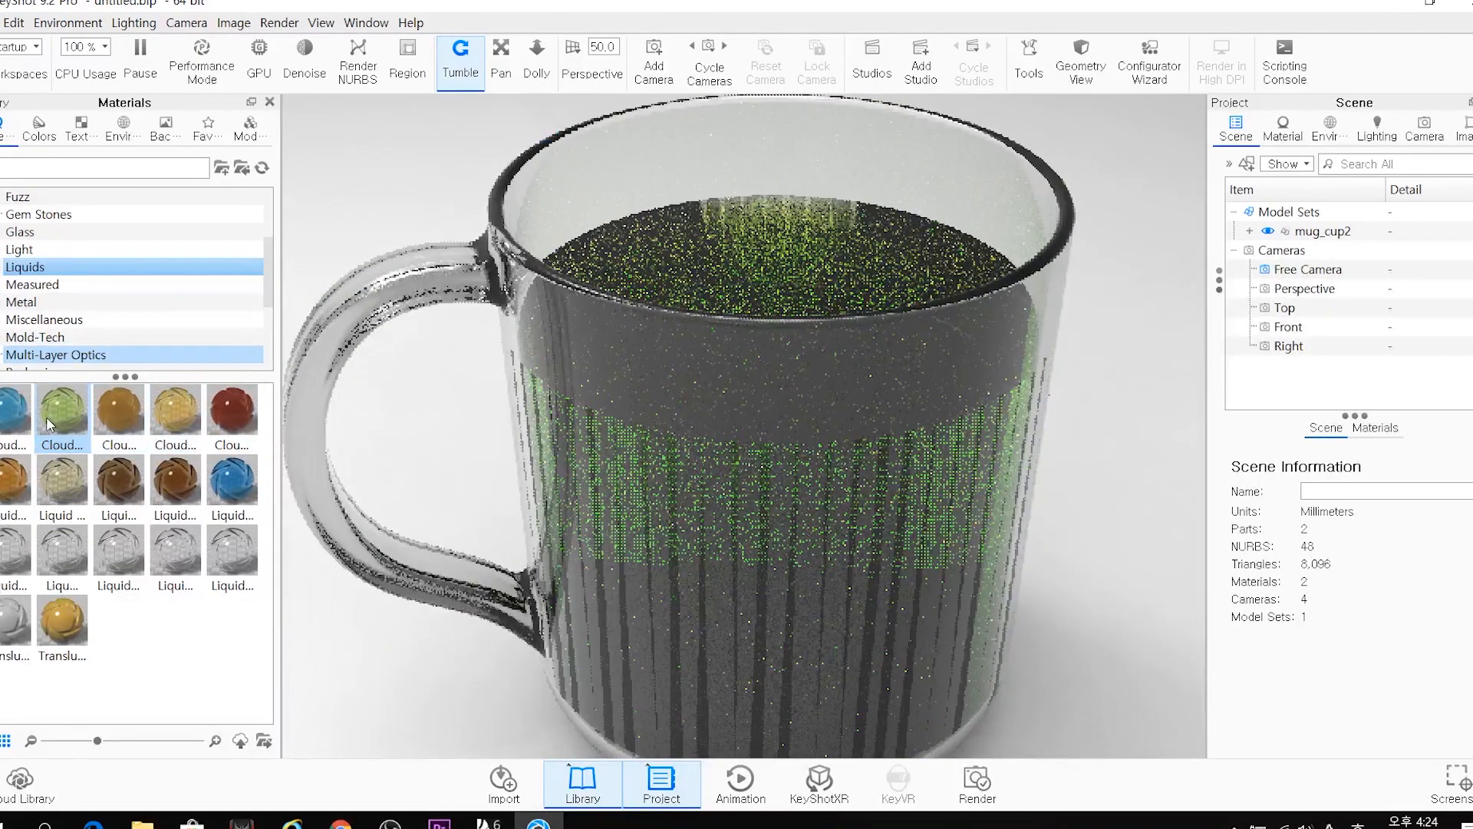
Examine the lime liquid and its boundary with the glass wall up close
mouse_move(47, 416)
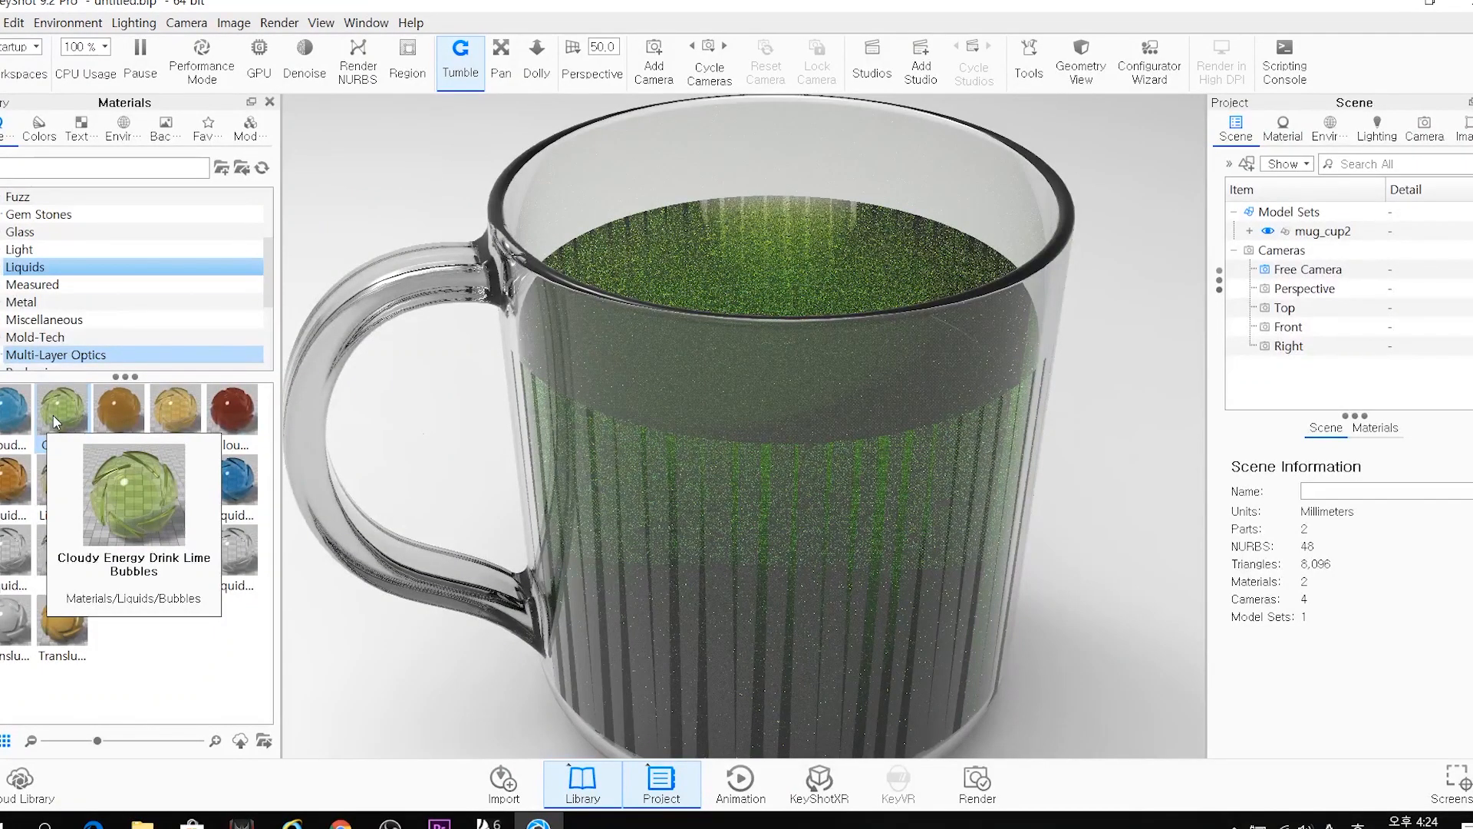
left_click_drag(642, 264, 735, 375)
scroll(735, 375, "up", 6)
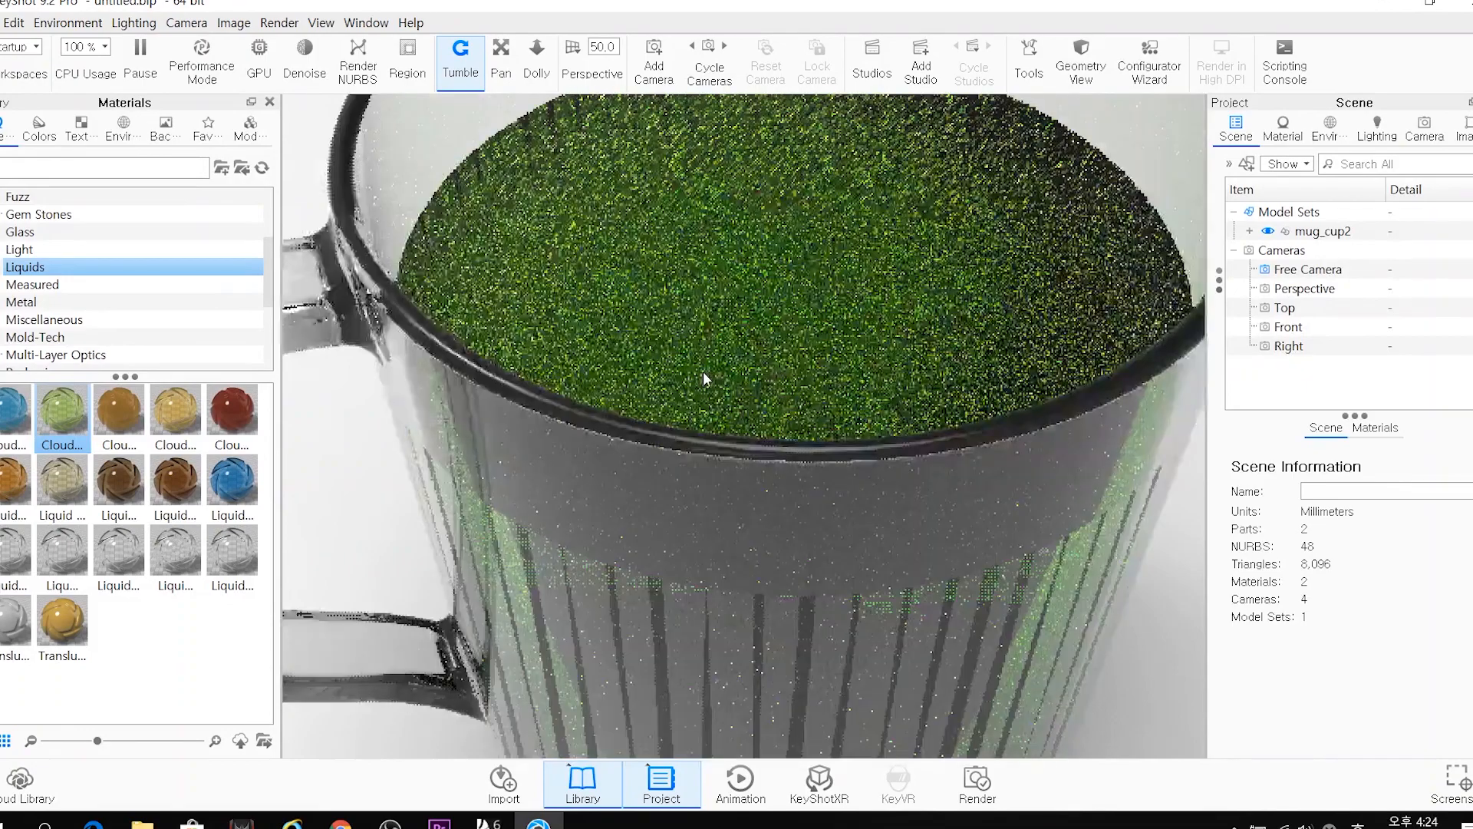
key("ctrl")
left_click_drag(707, 393, 748, 422)
scroll(746, 422, "down", 5)
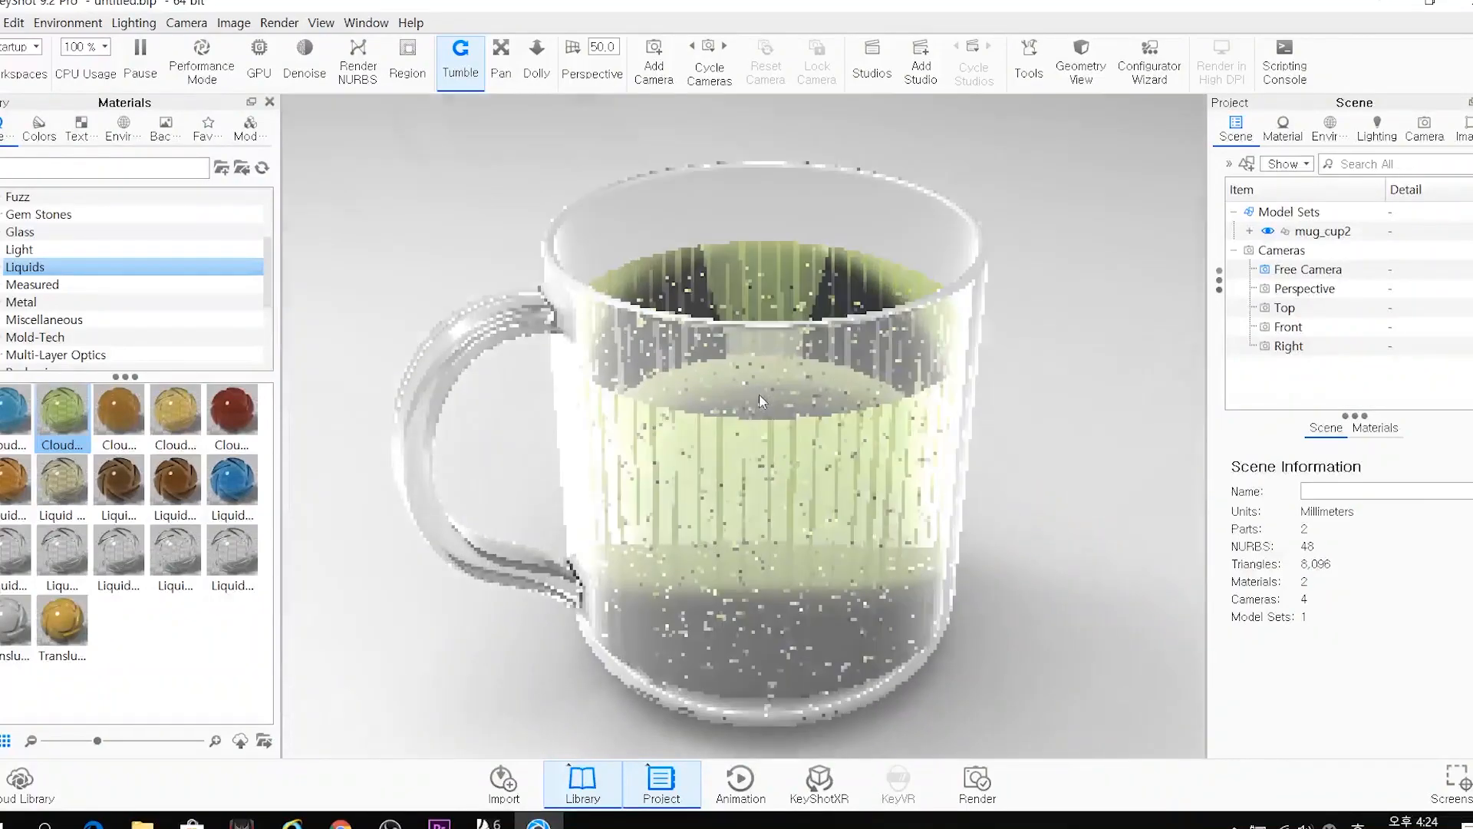
Run a test still-image render of the mug as an 800 x 576 px JPEG, and close the render output and settings
left_click(976, 779)
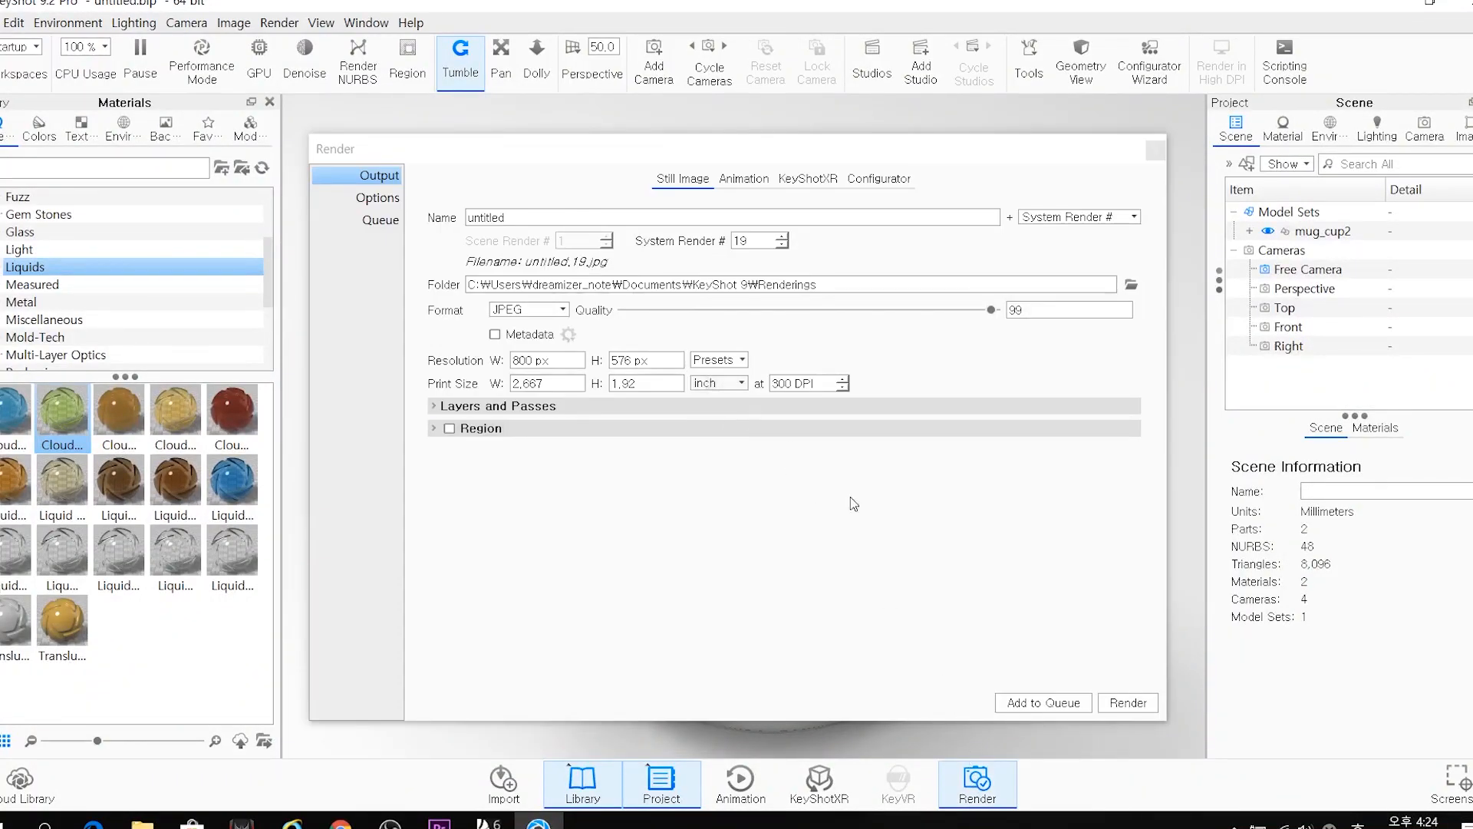
left_click(1124, 703)
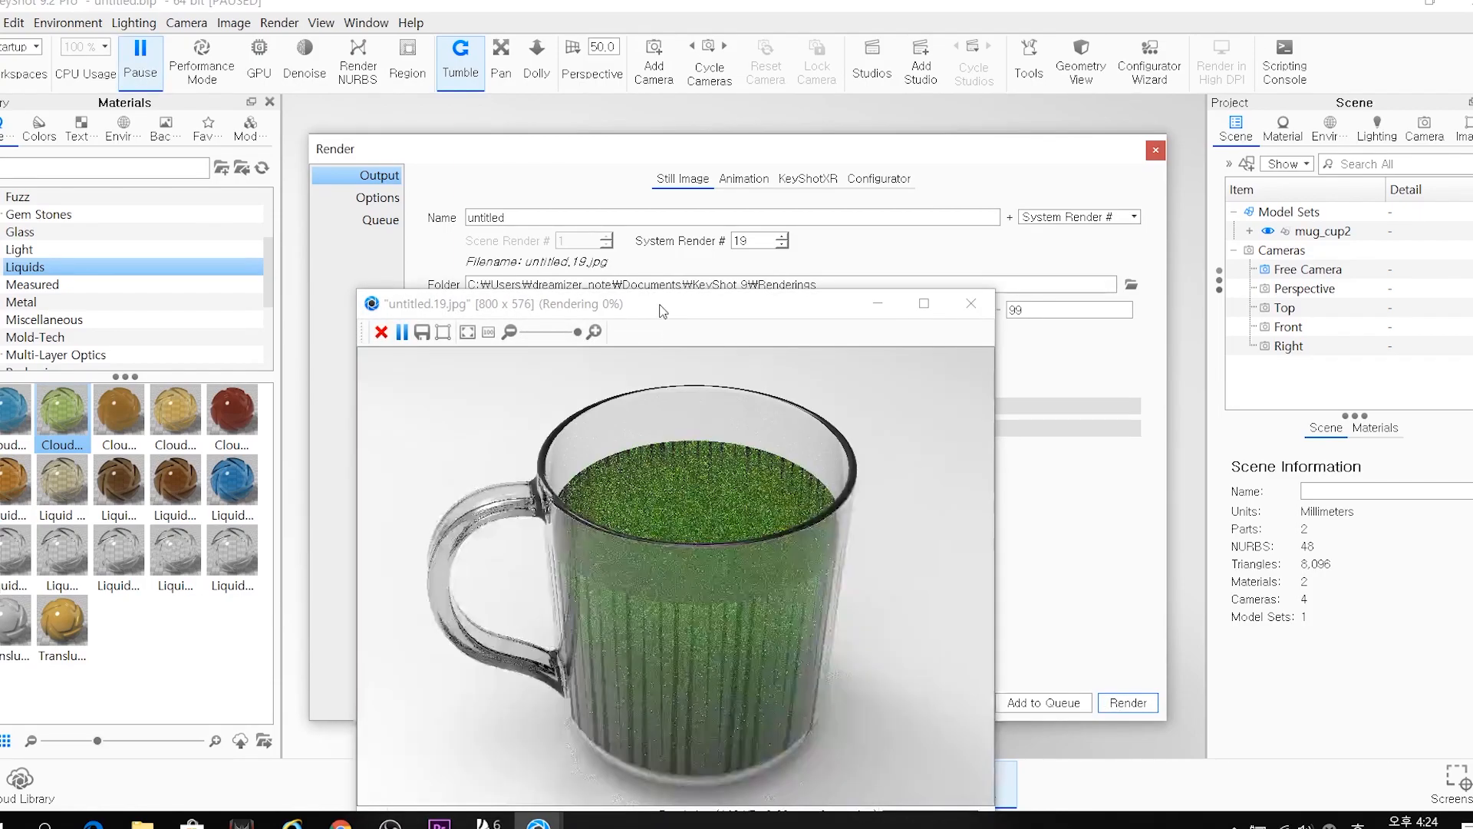
left_click_drag(663, 311, 698, 121)
left_click(718, 462)
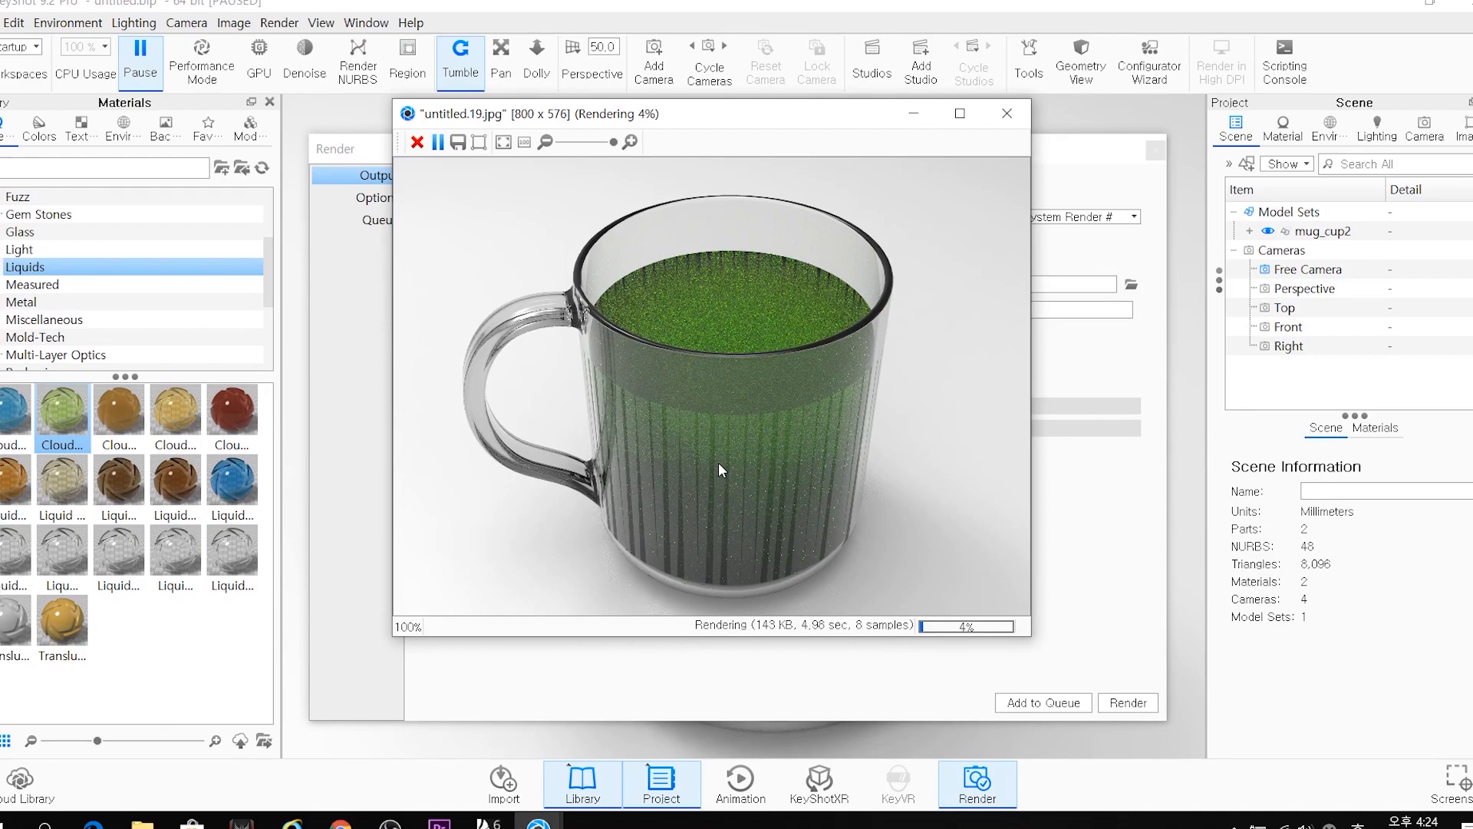
left_click(719, 425)
left_click(1005, 115)
left_click(758, 422)
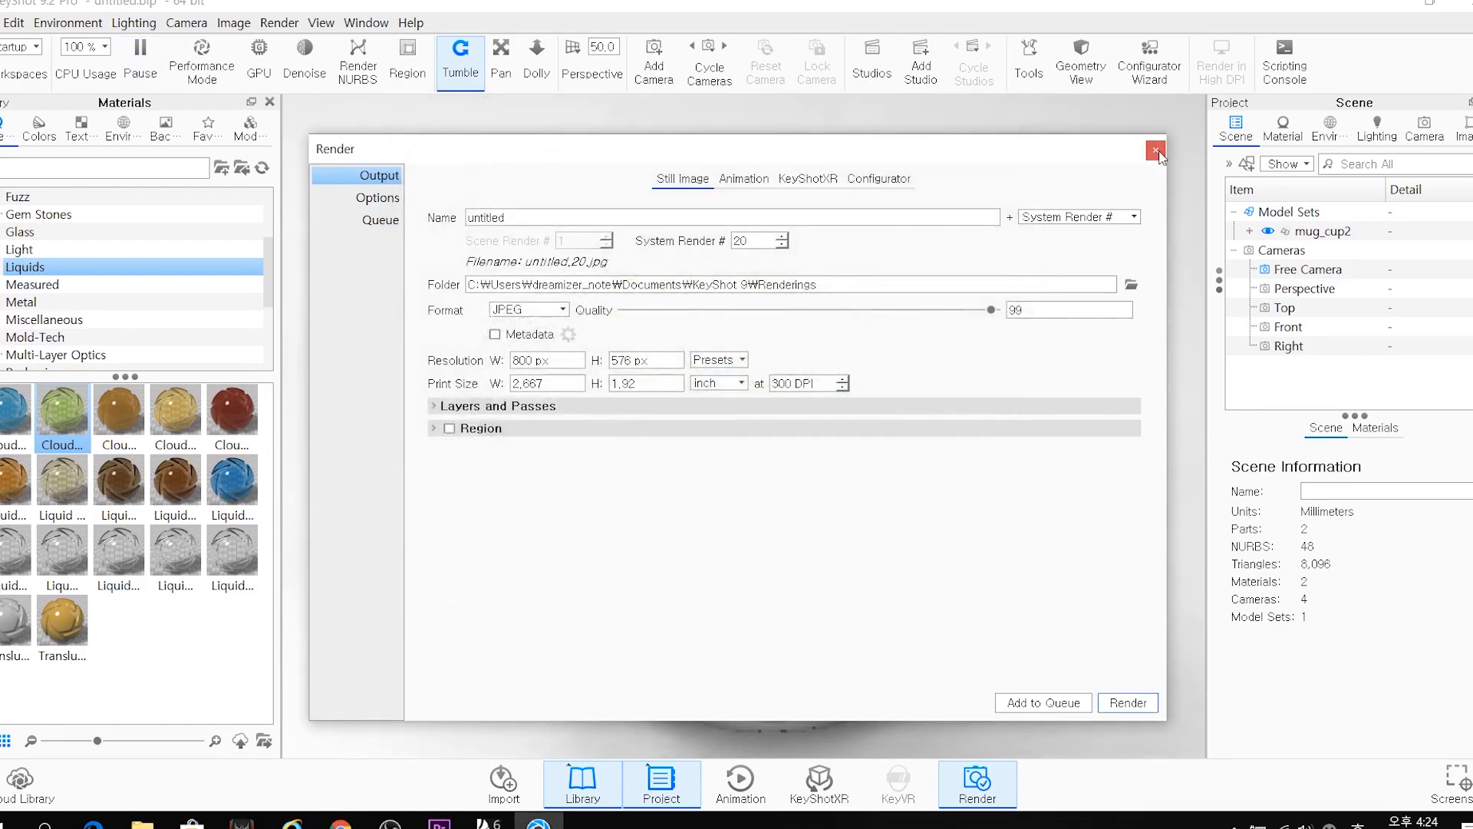
left_click(1157, 150)
Switch to Rhino and examine in the Front view where the liquid's upper edge meets the mug's inner wall
left_click(489, 822)
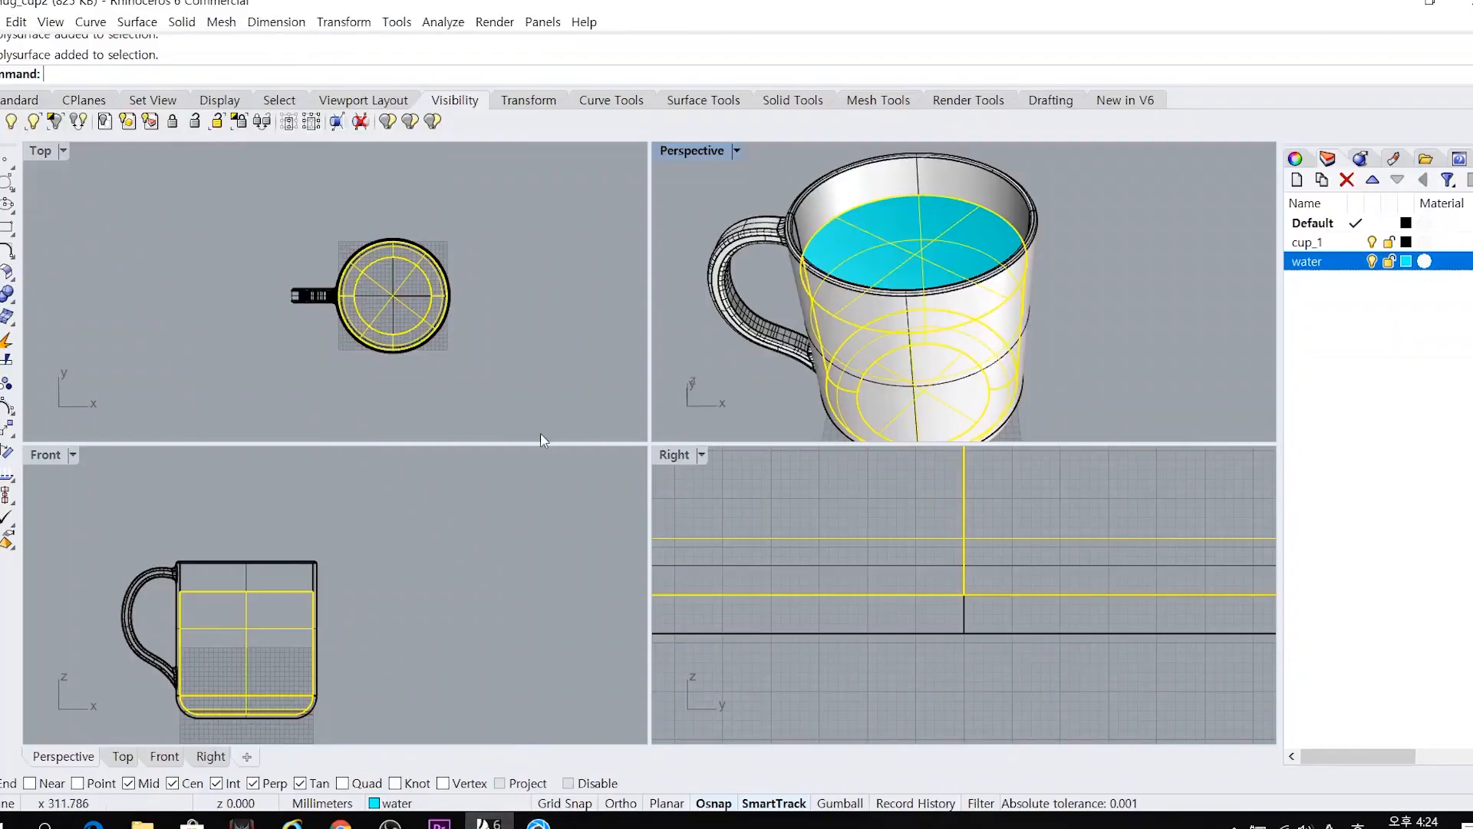
double_click(48, 458)
key("Escape")
left_click(526, 437)
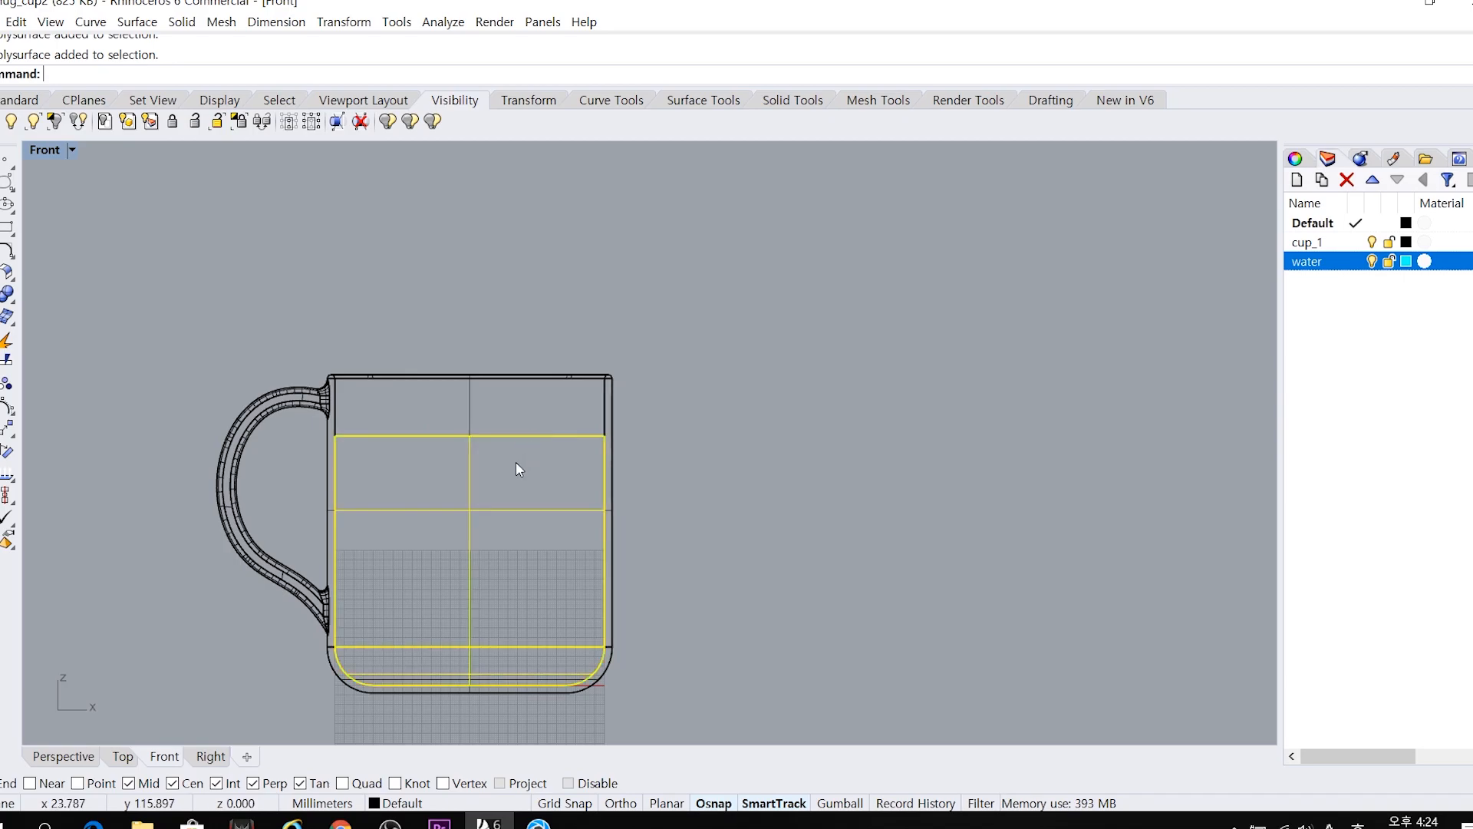
scroll(675, 394, "up", 5)
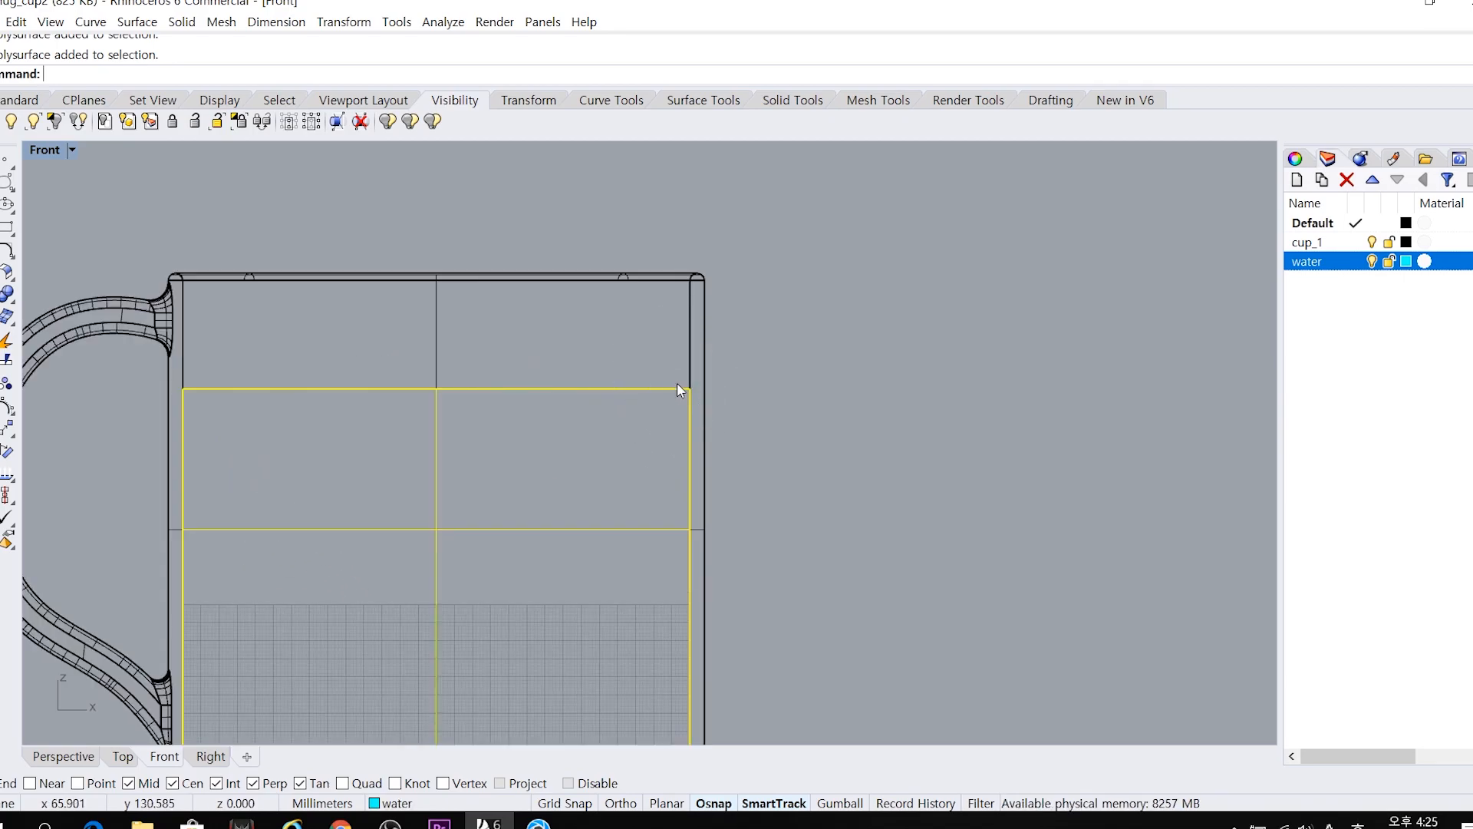
scroll(703, 384, "up", 5)
scroll(678, 403, "up", 8)
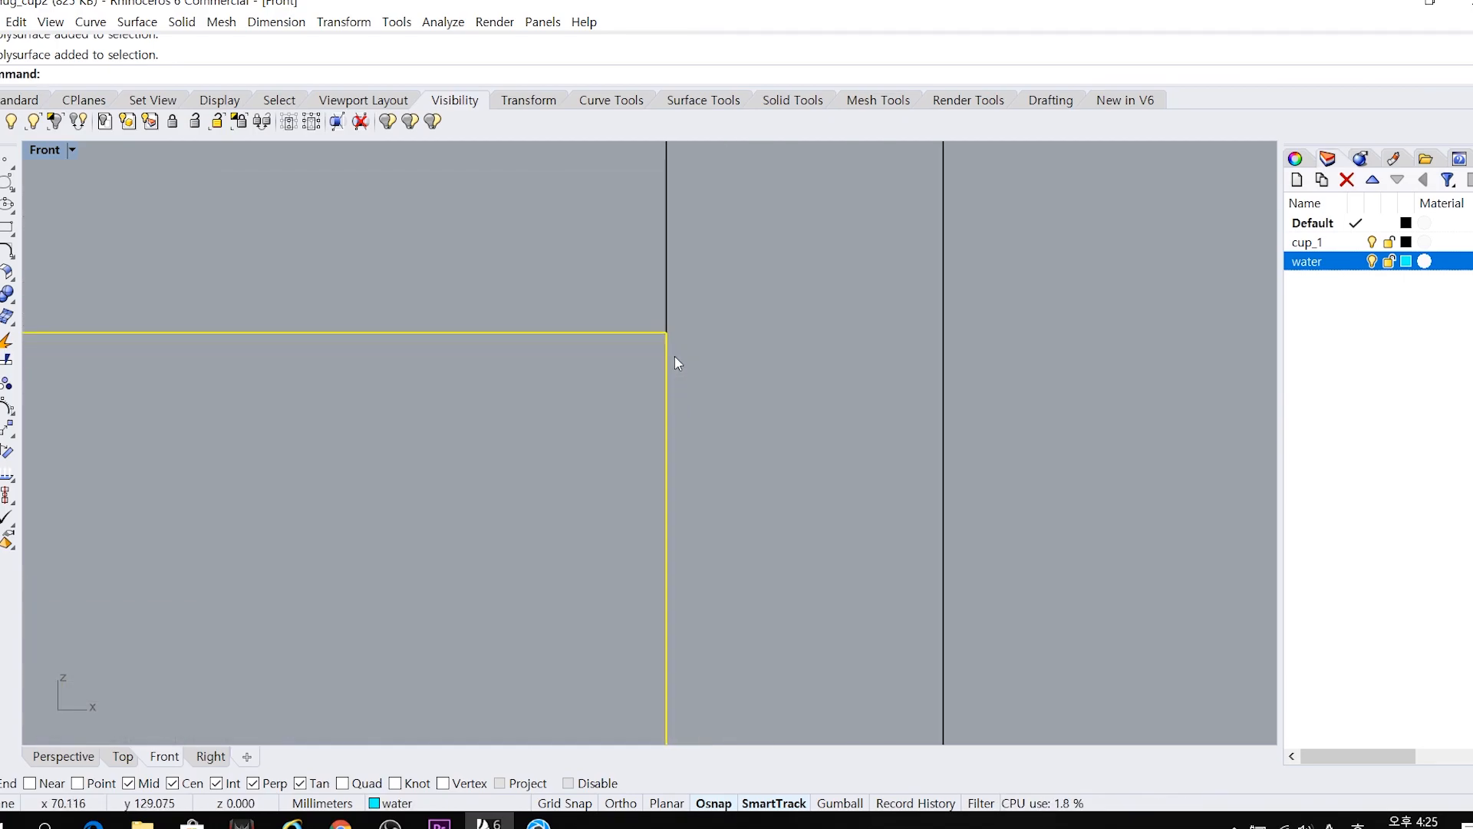
Deselect the liquid solid and compare its upper corner with the mug's inner wall at high magnification
key("Escape")
left_click(620, 319)
left_click_drag(720, 240, 646, 271)
key("Escape")
left_click(576, 318)
scroll(560, 332, "down", 10)
scroll(559, 331, "down", 8)
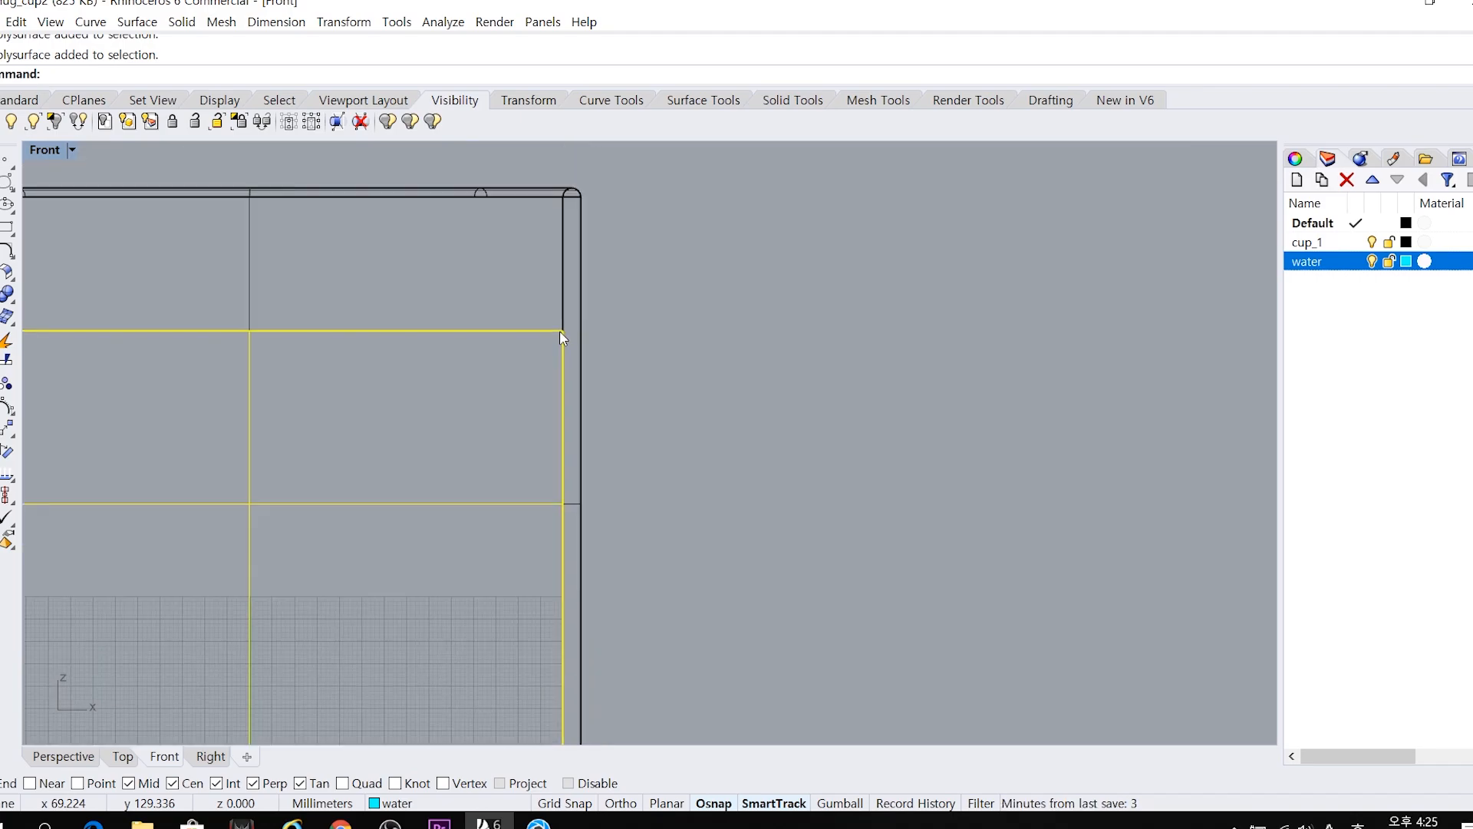
middle_click(426, 301)
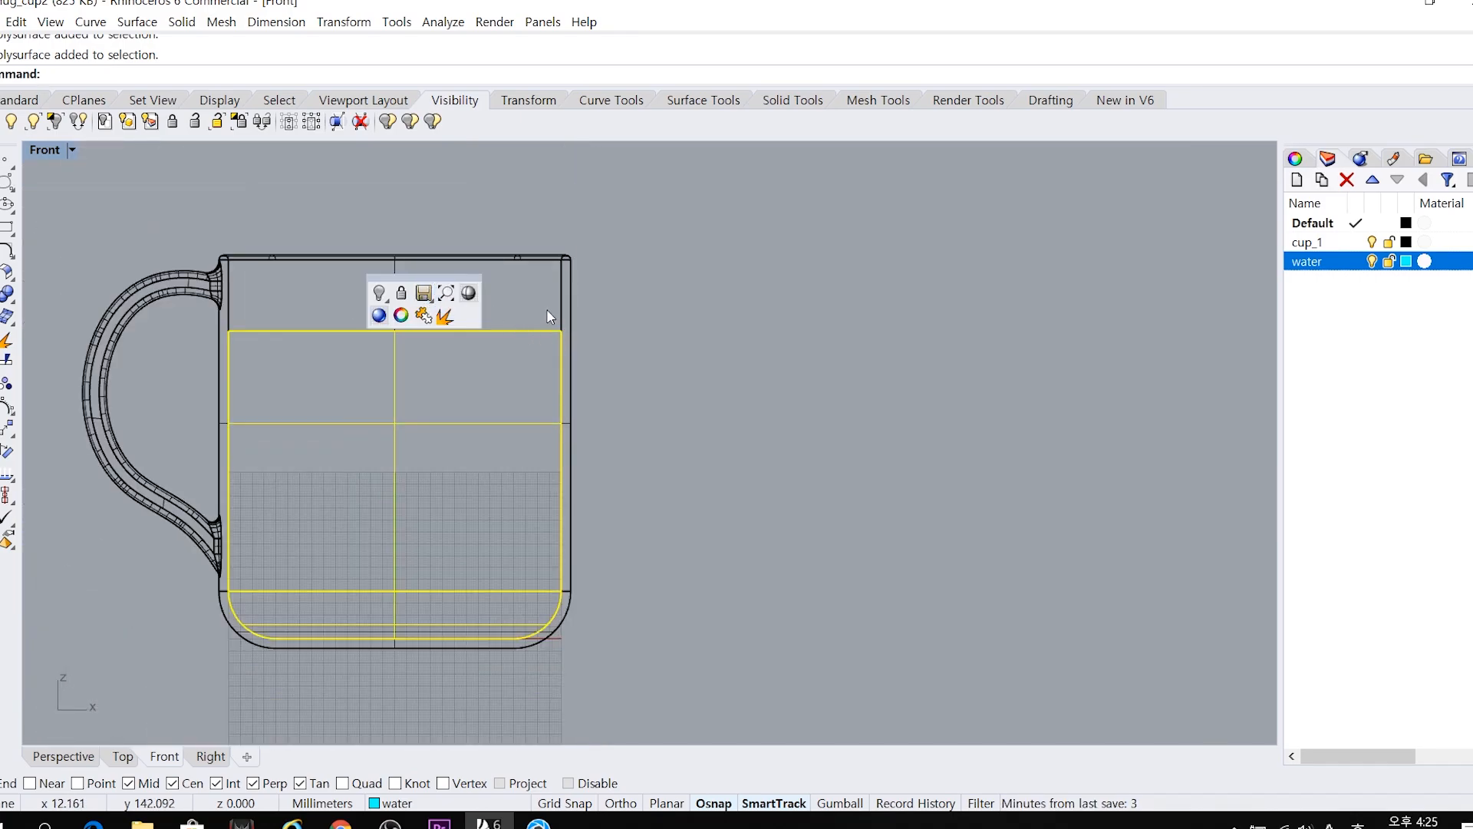
left_click(551, 311)
scroll(490, 305, "up", 5)
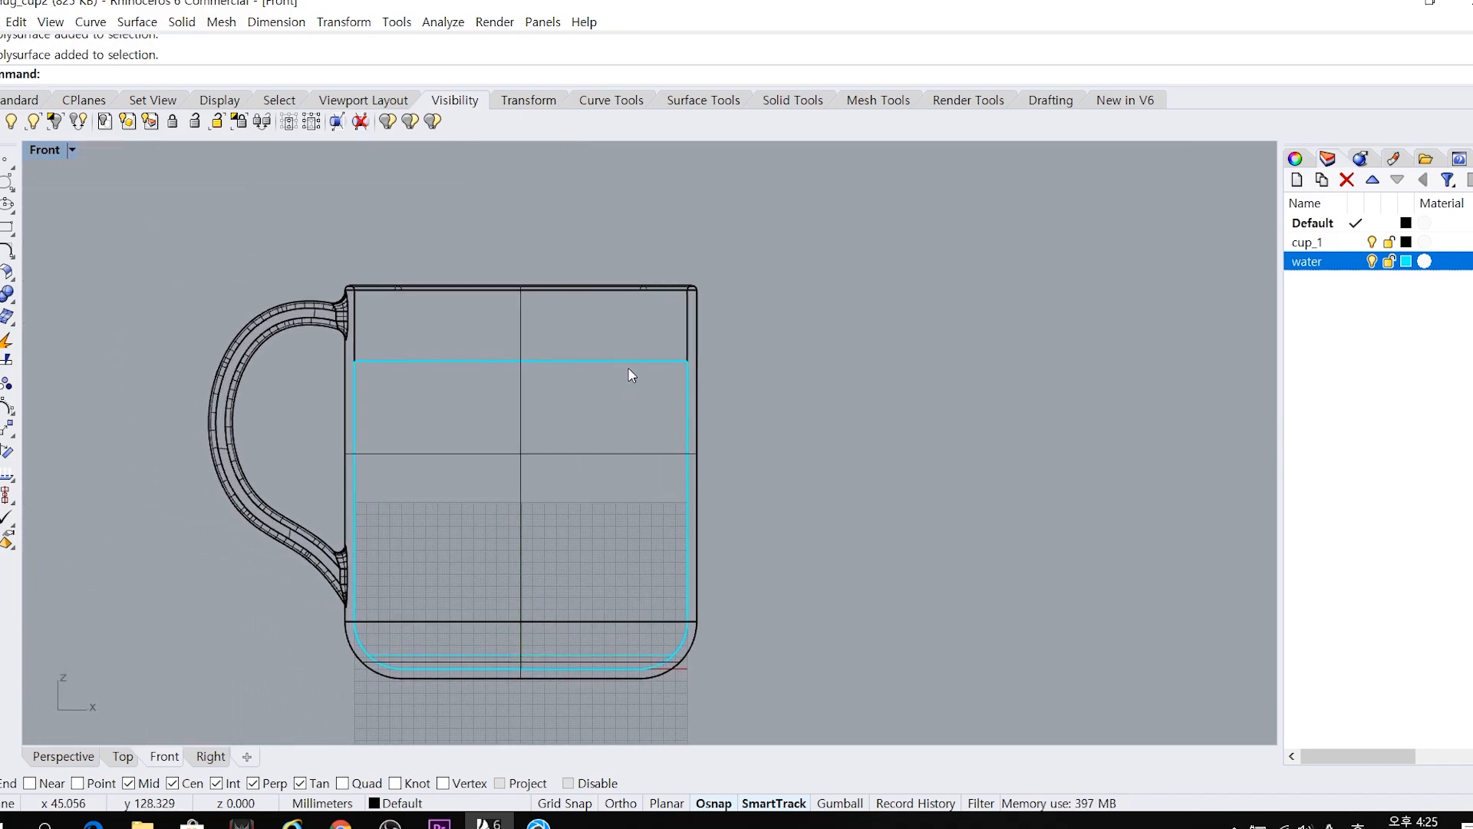
scroll(664, 388, "up", 10)
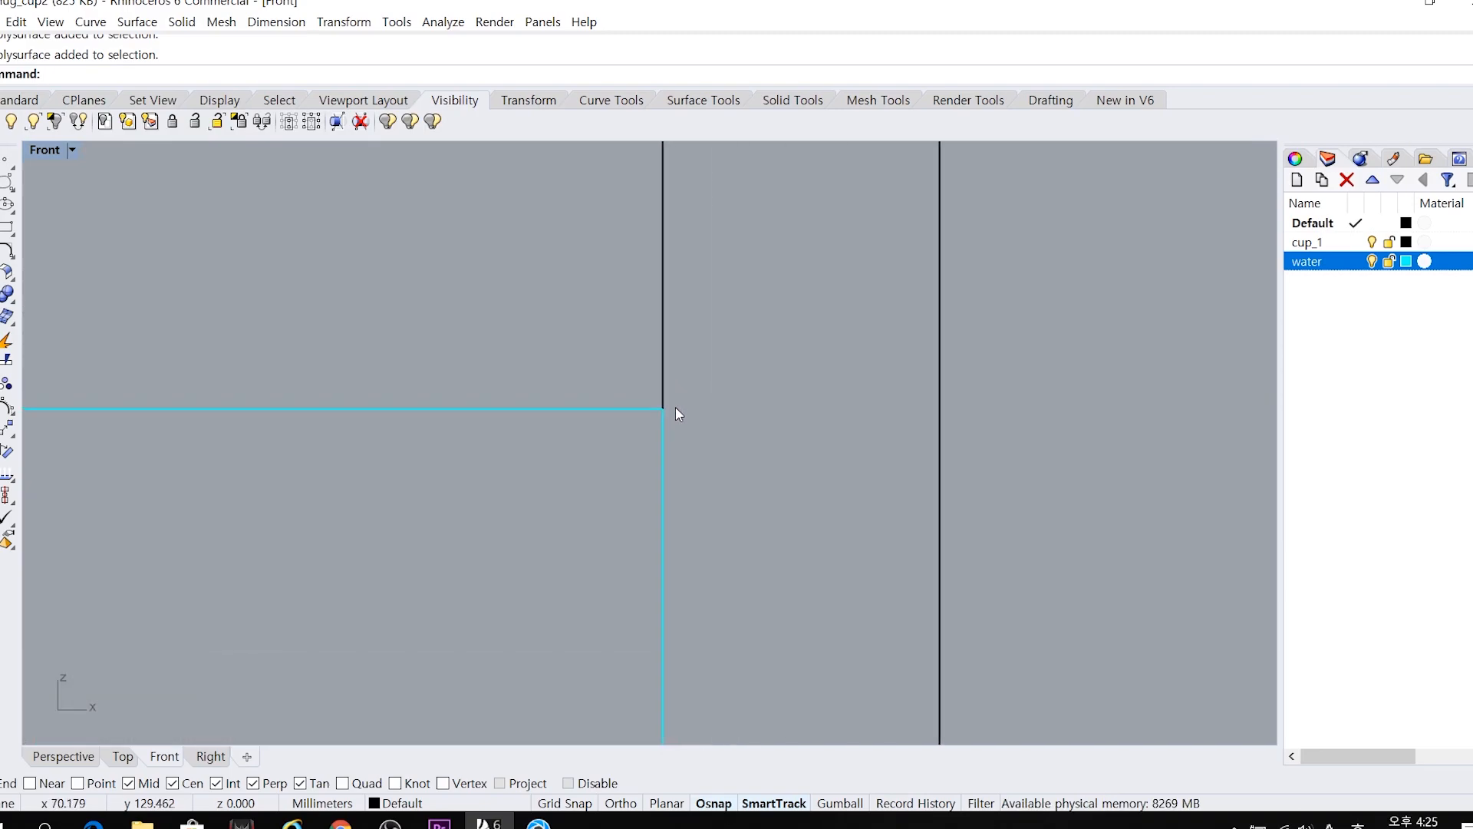
scroll(658, 412, "up", 2)
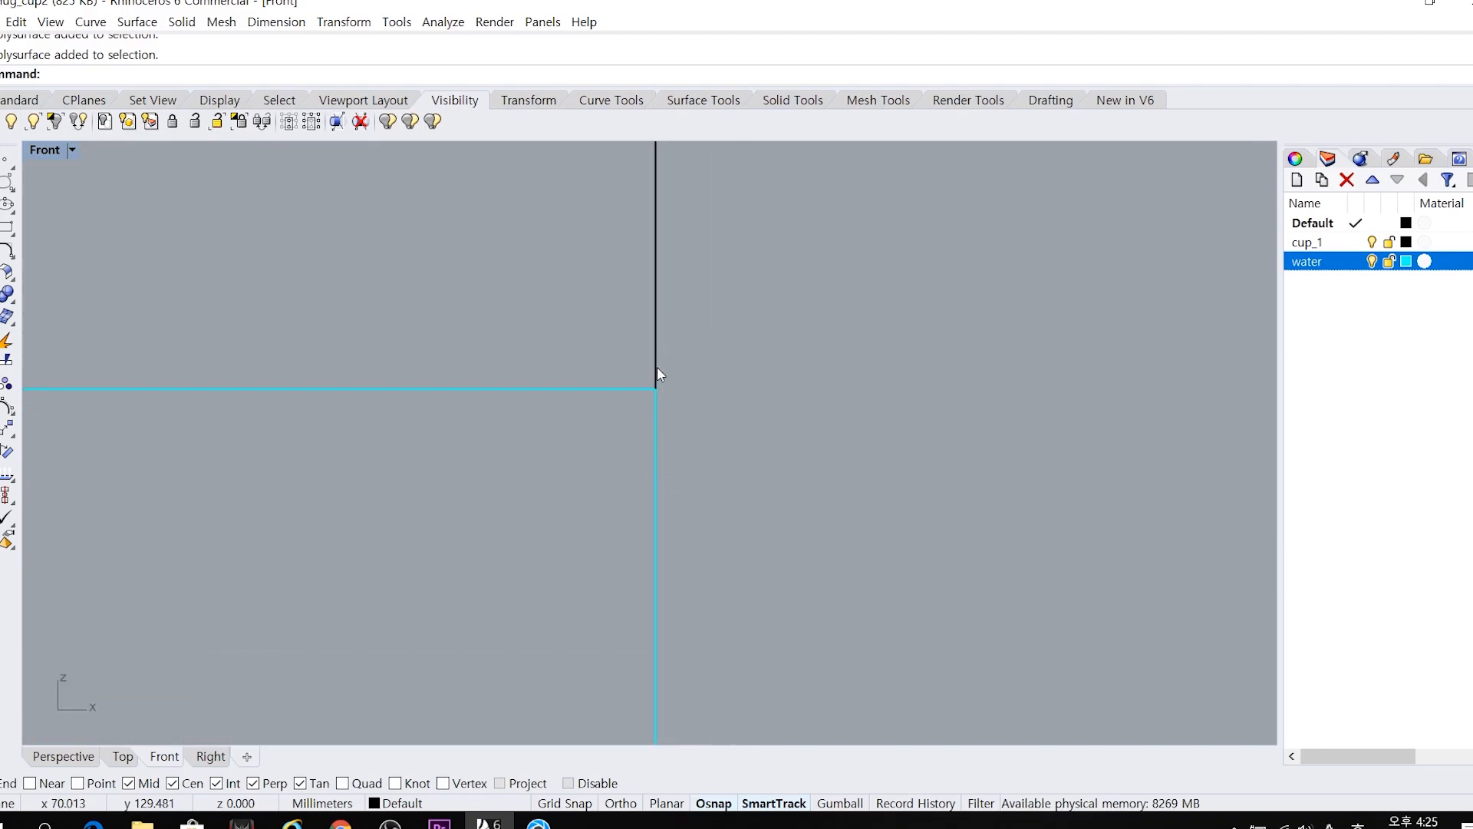
Try moving the mug body and liquid slightly apart to leave a small gap at the inner wall, and undo the changes
left_click_drag(565, 431, 560, 436)
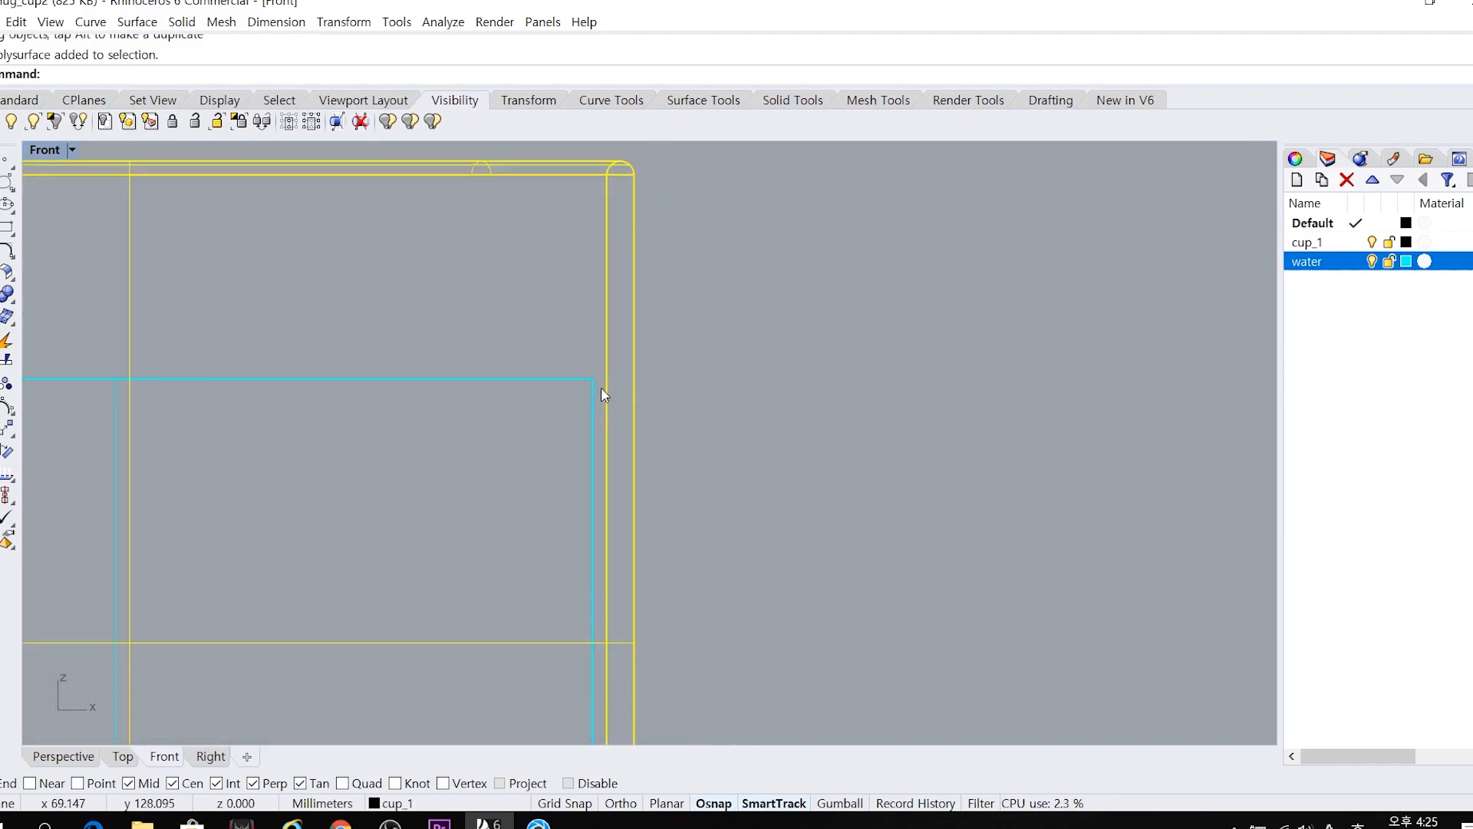
scroll(601, 386, "up", 10)
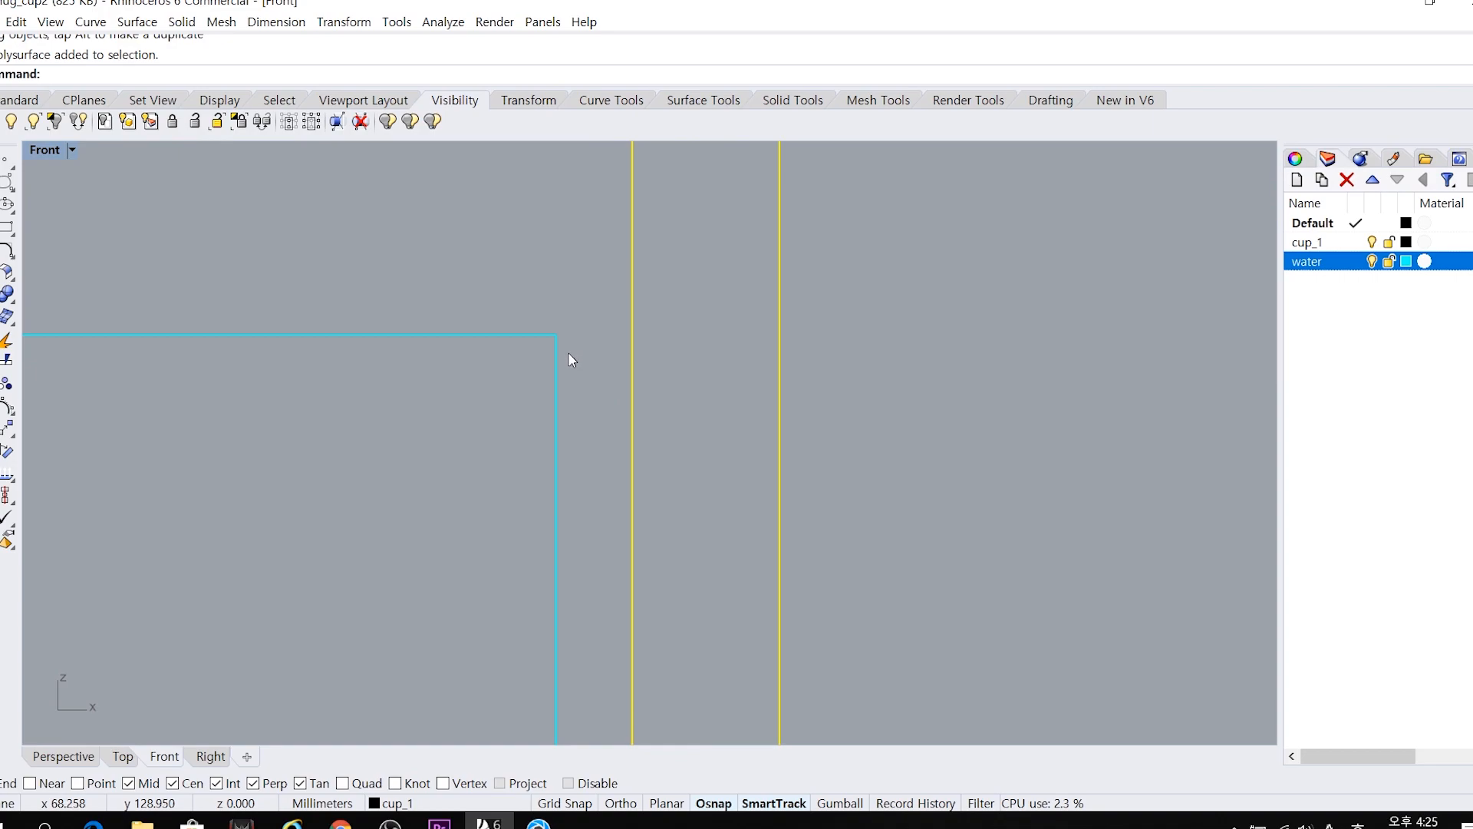
key("ctrl")
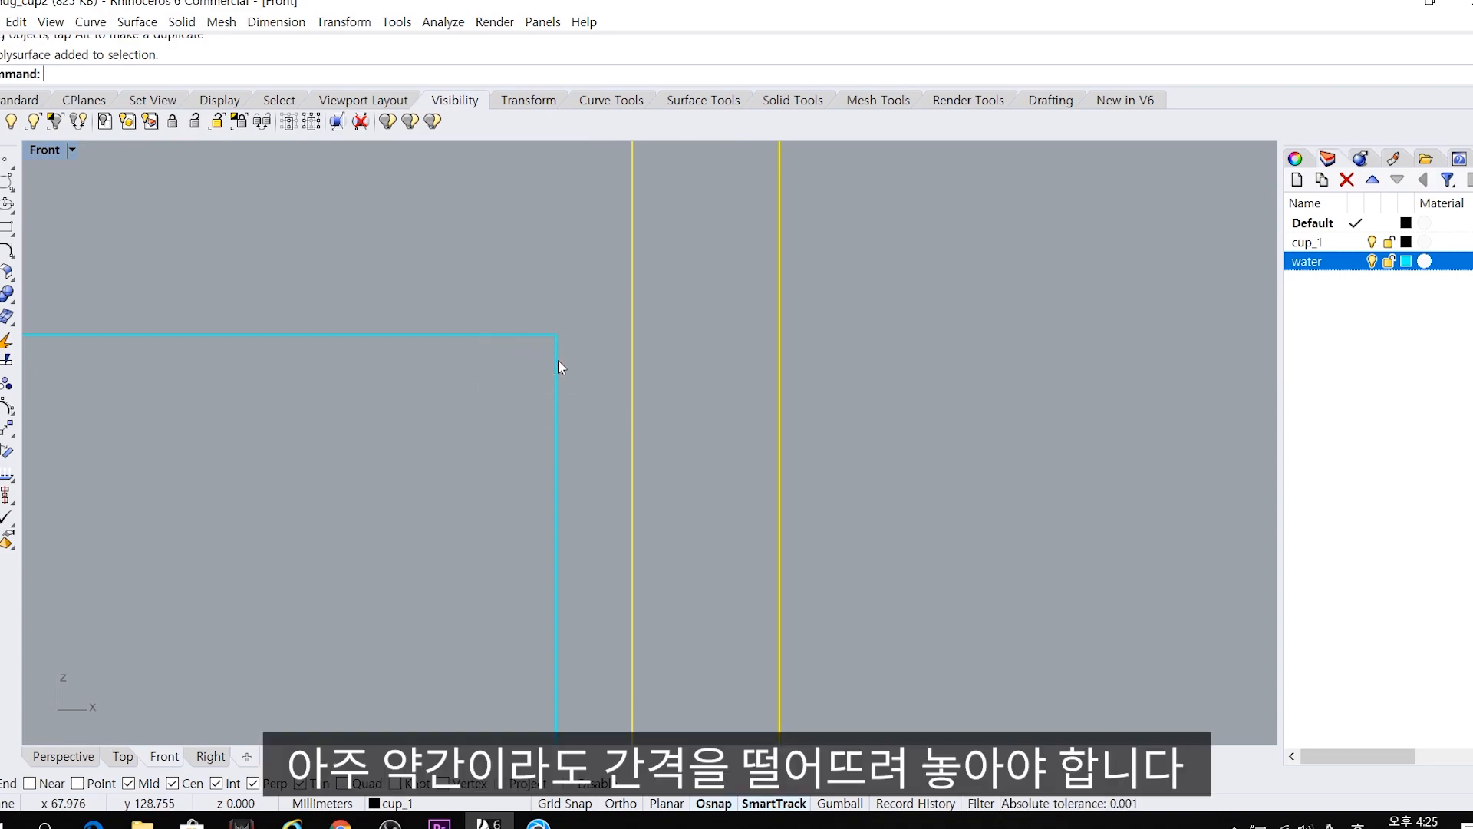
left_click(563, 324)
left_click_drag(563, 323, 623, 429)
scroll(613, 358, "down", 6)
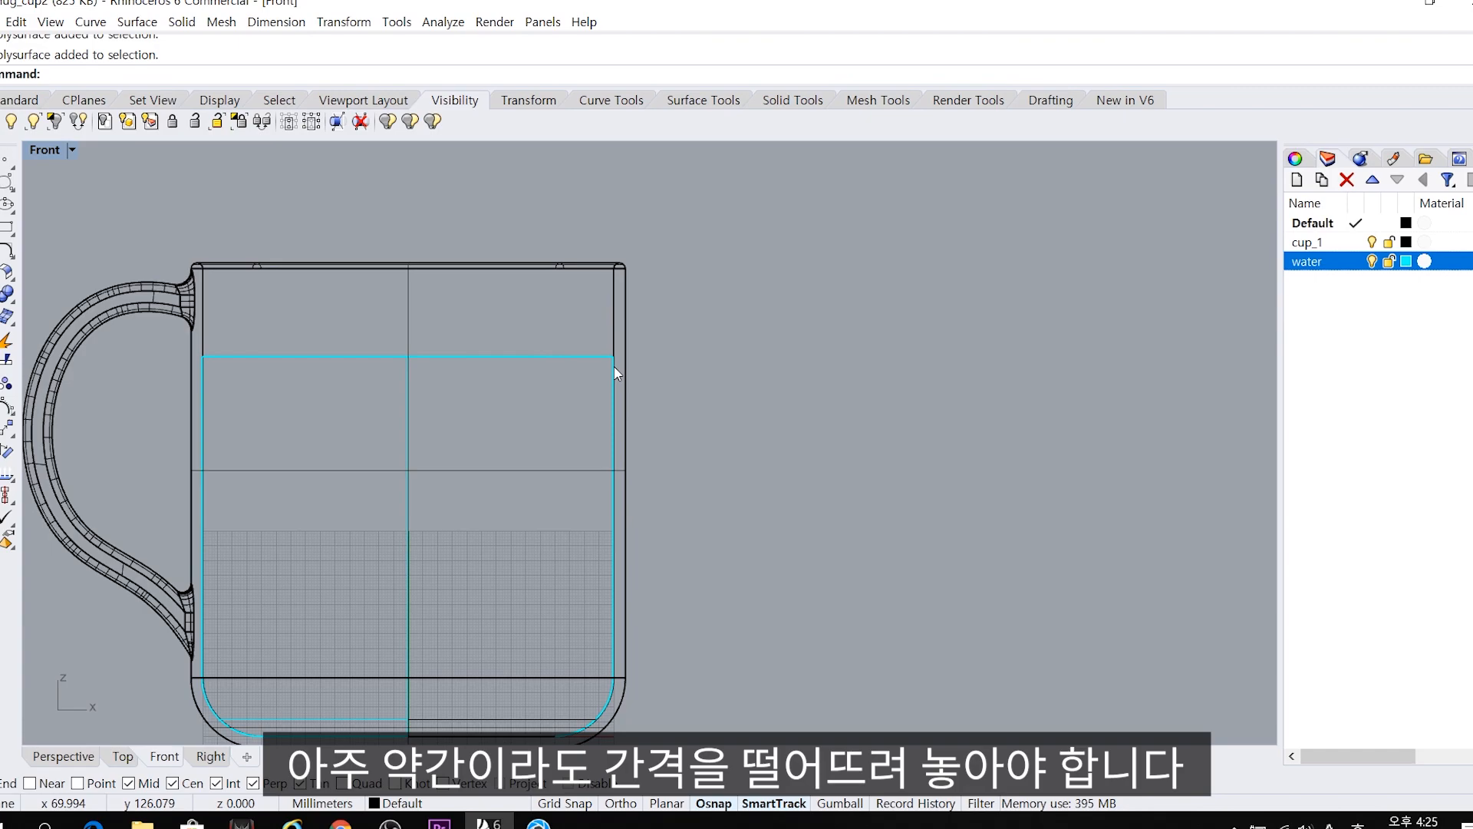
scroll(615, 368, "up", 5)
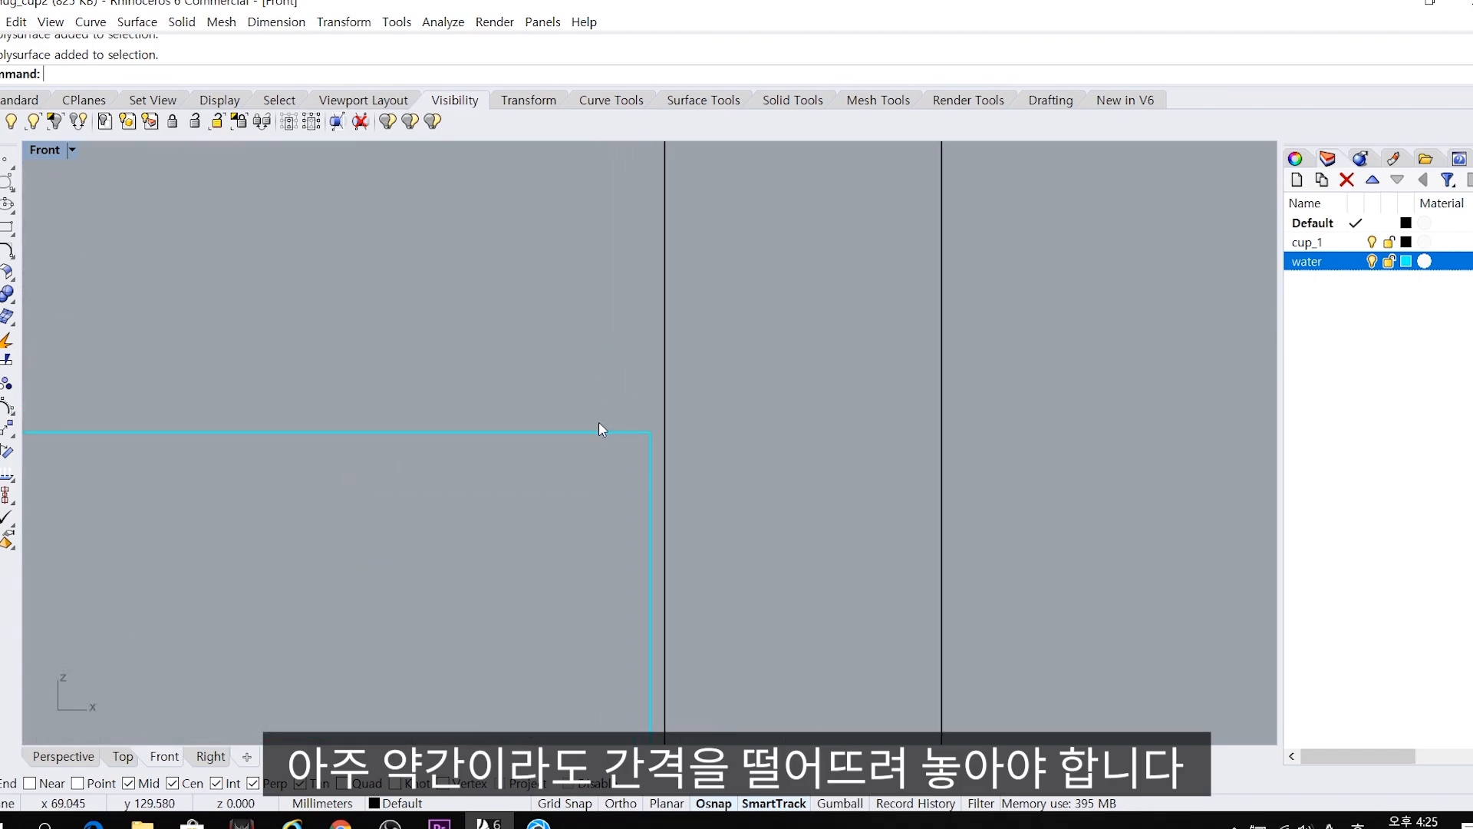
key("ctrl+z")
key("ctrl+z")
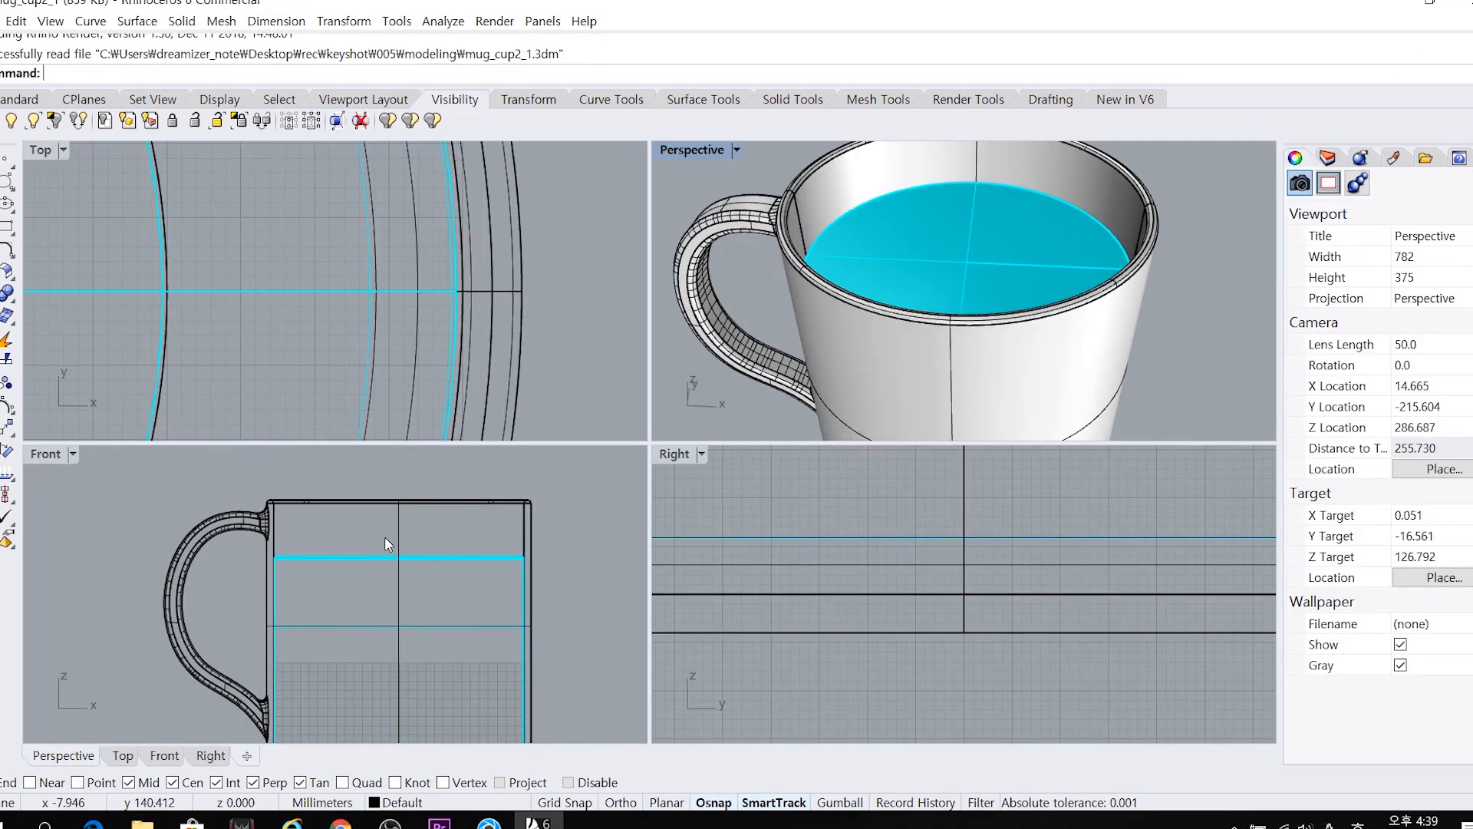
Select the liquid solid and examine in the Front view how its upper corner sits against the mug's inner wall
left_click(864, 255)
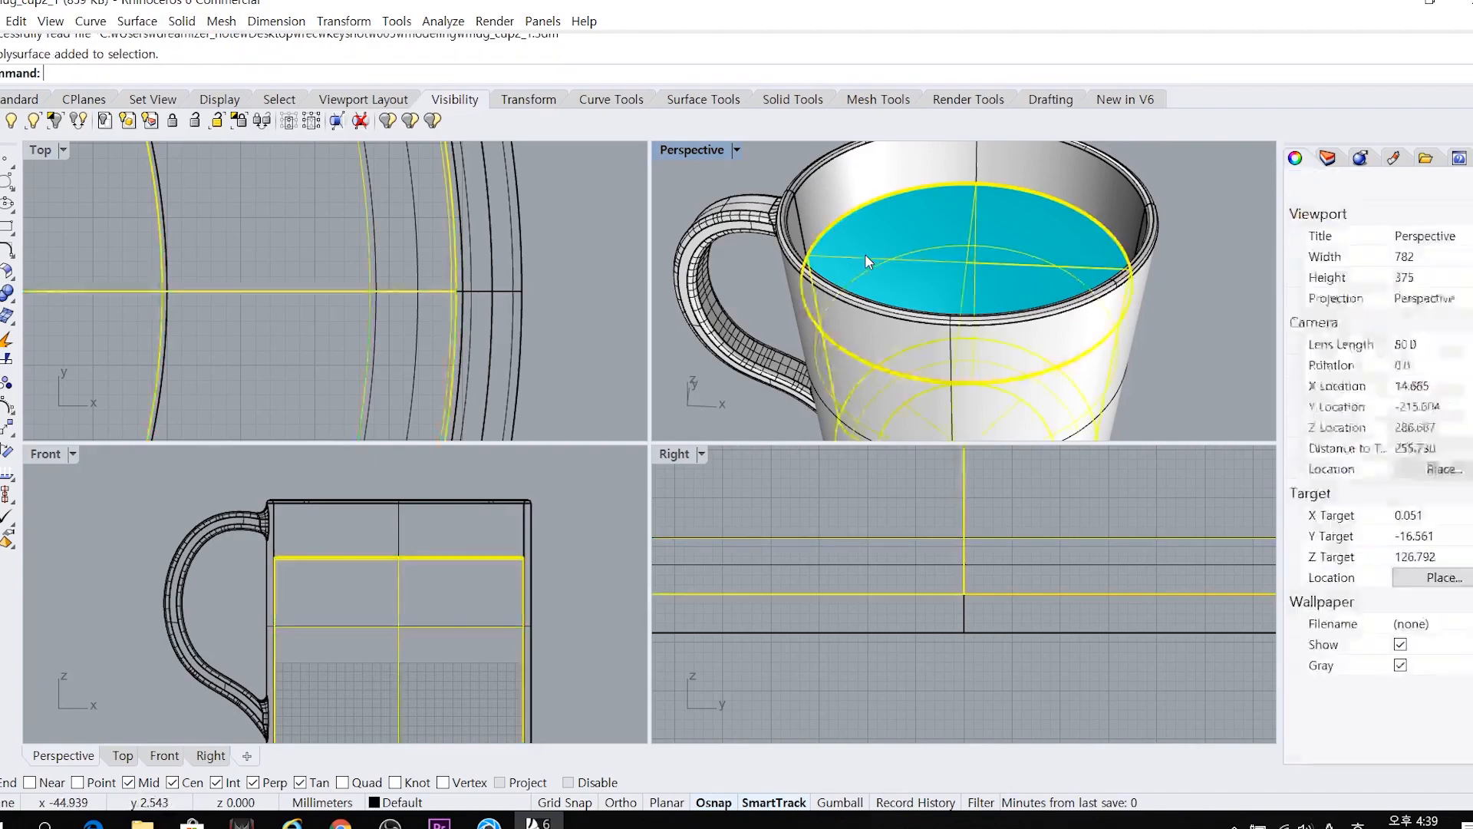
double_click(44, 458)
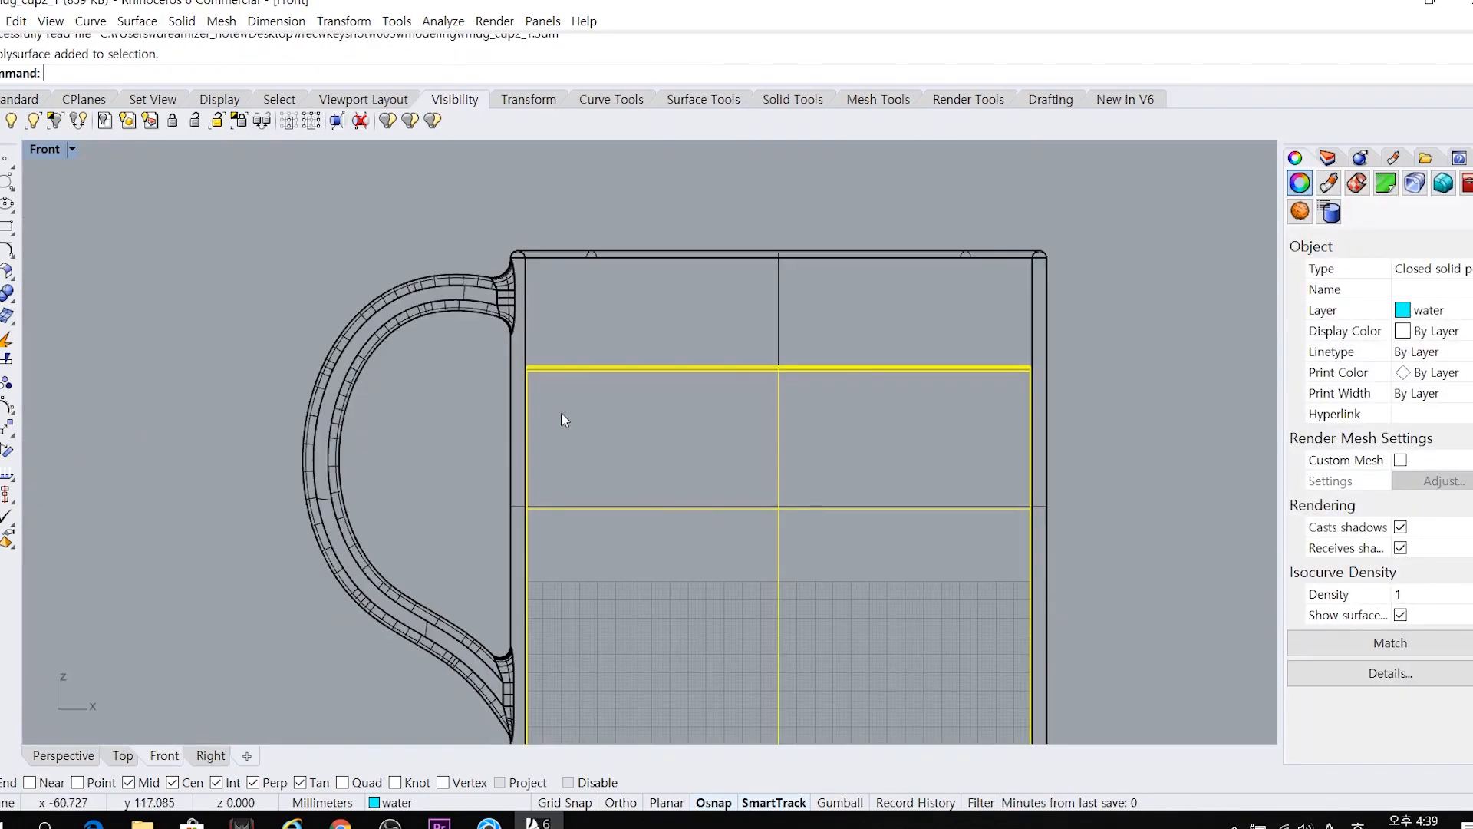
scroll(859, 406, "up", 6)
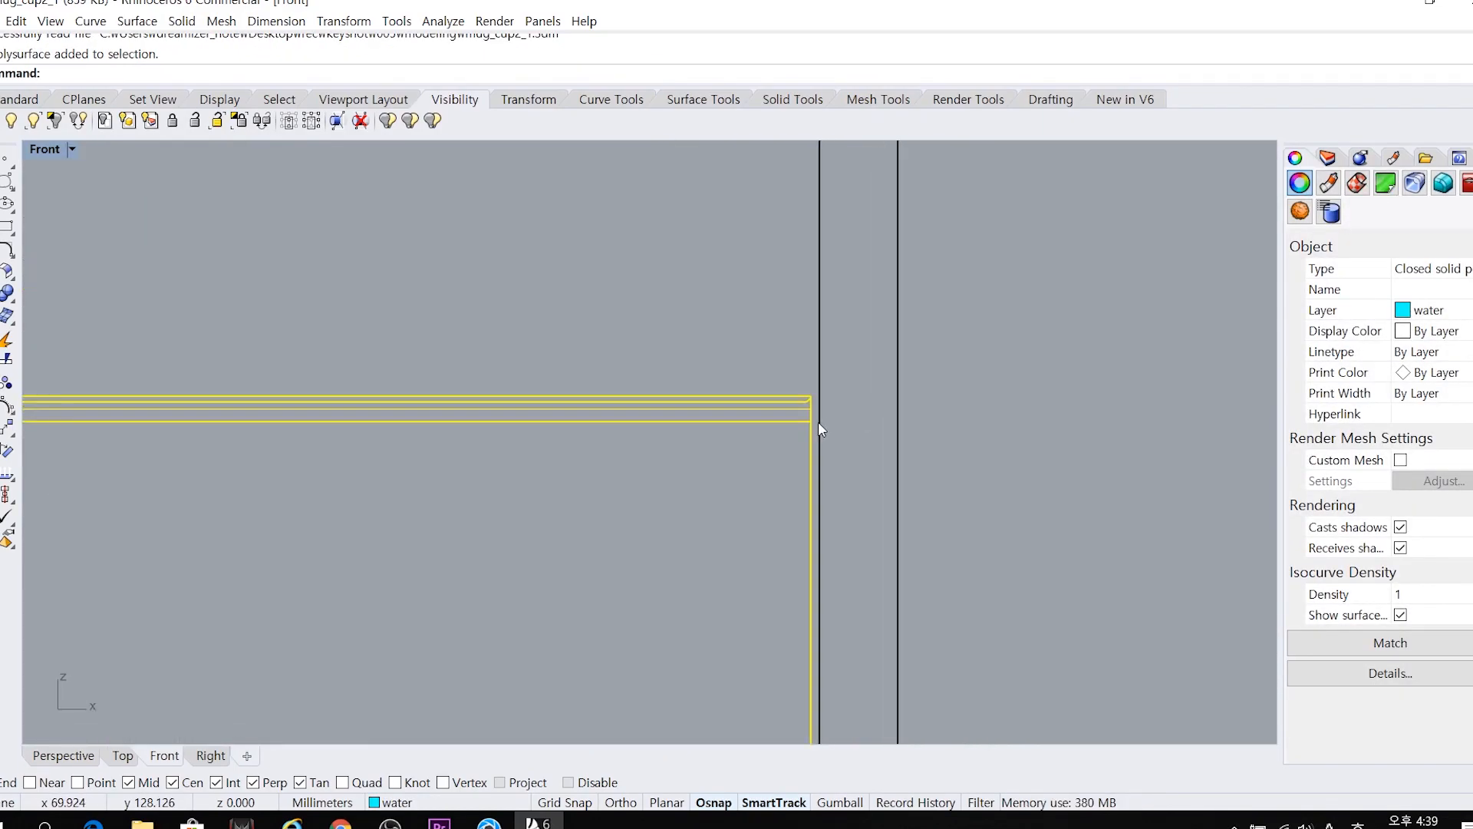
scroll(811, 385, "up", 1)
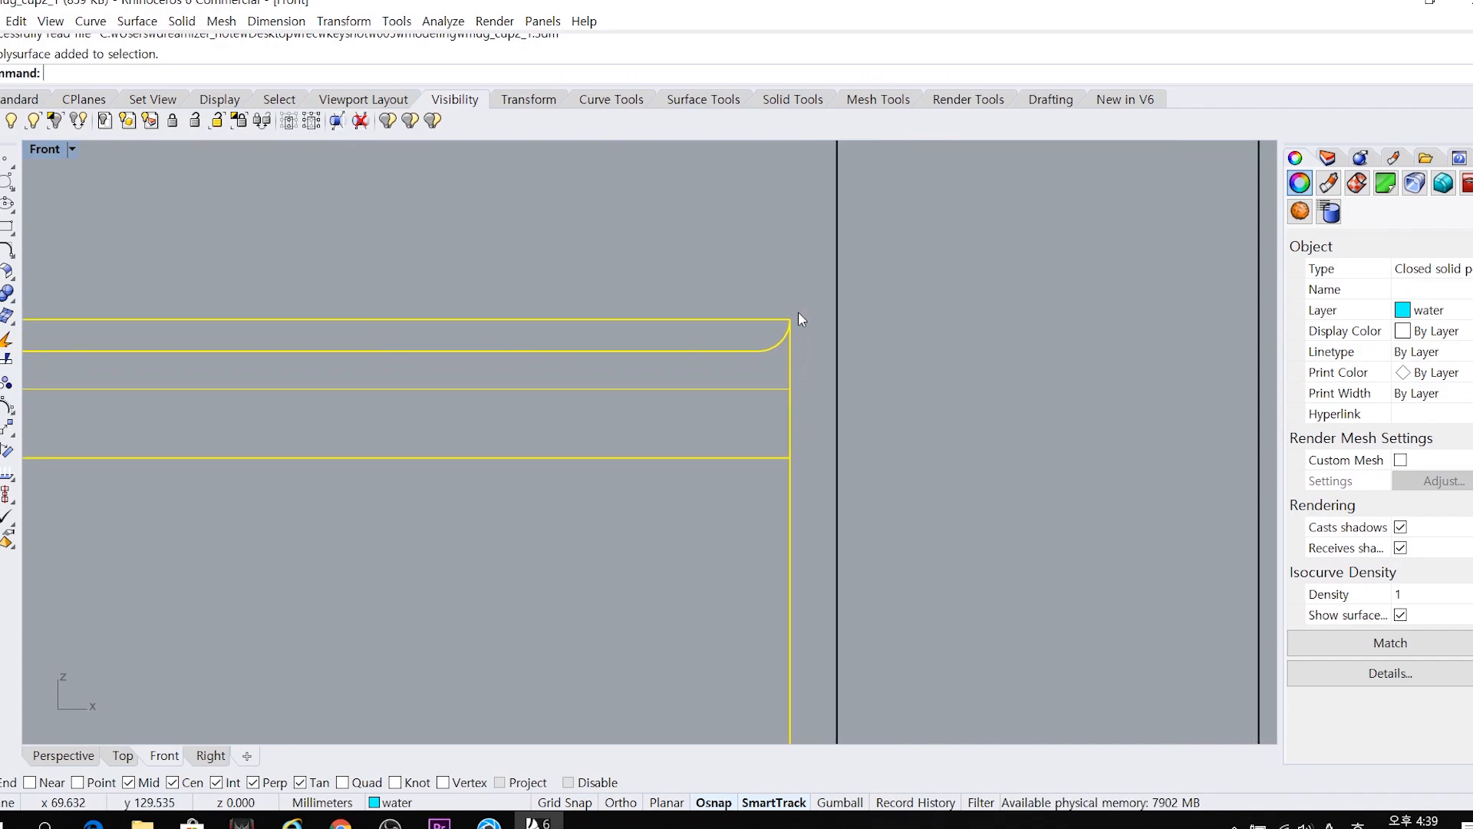
left_click(799, 315)
left_click_drag(800, 315, 822, 439)
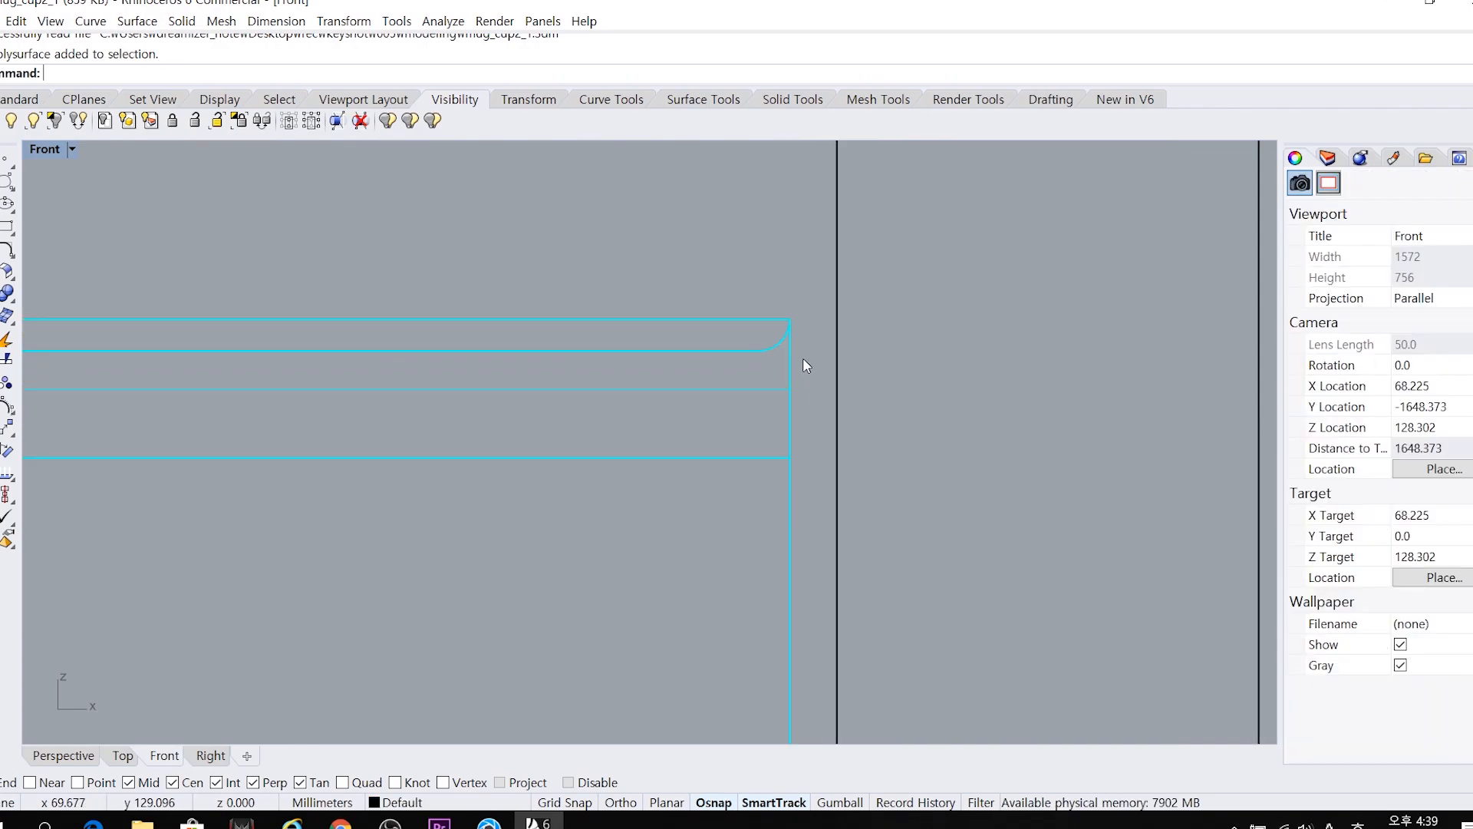
scroll(813, 383, "down", 5)
scroll(816, 388, "down", 6)
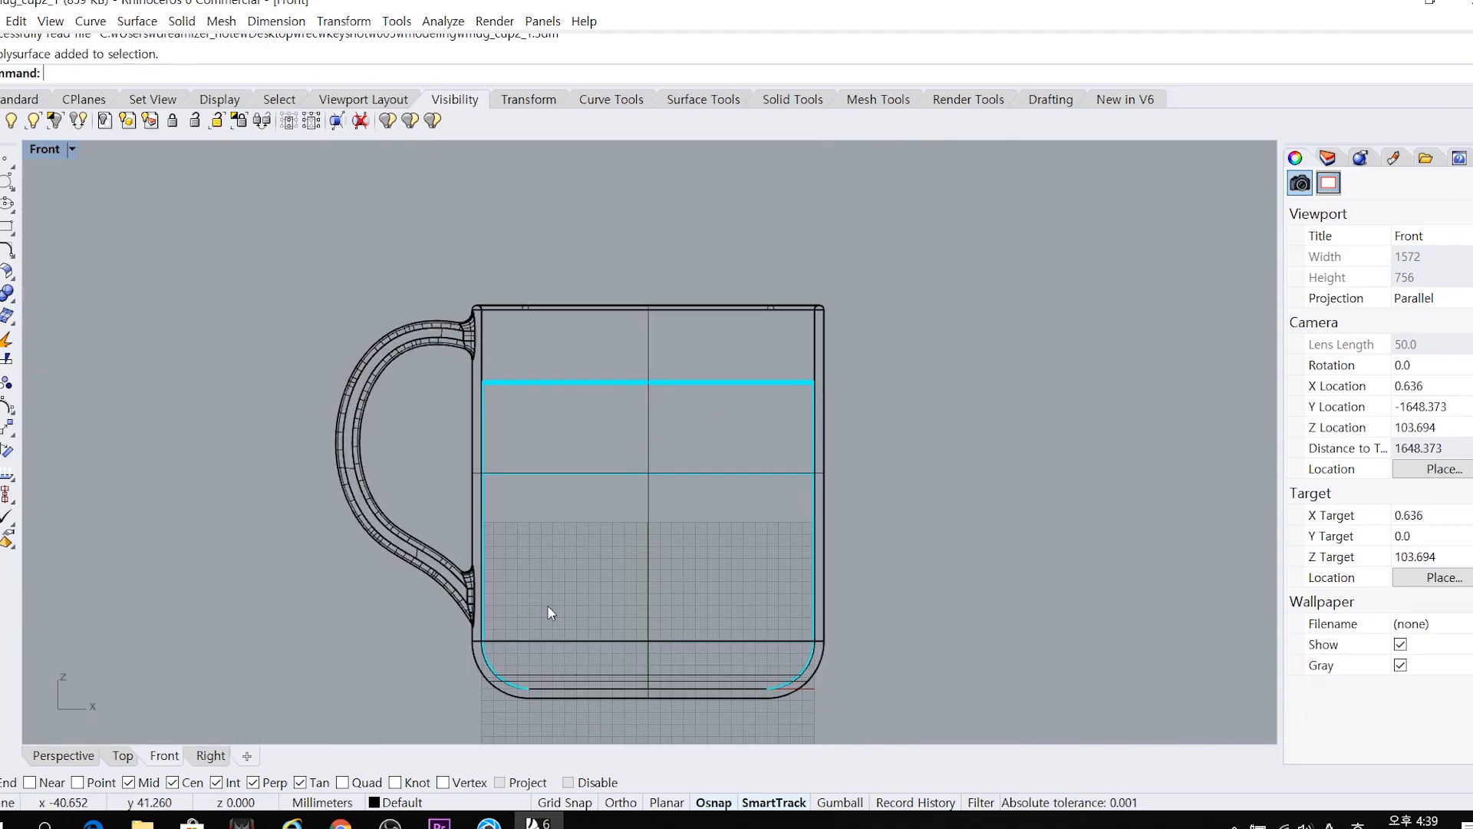
right_click_drag(576, 533, 644, 532)
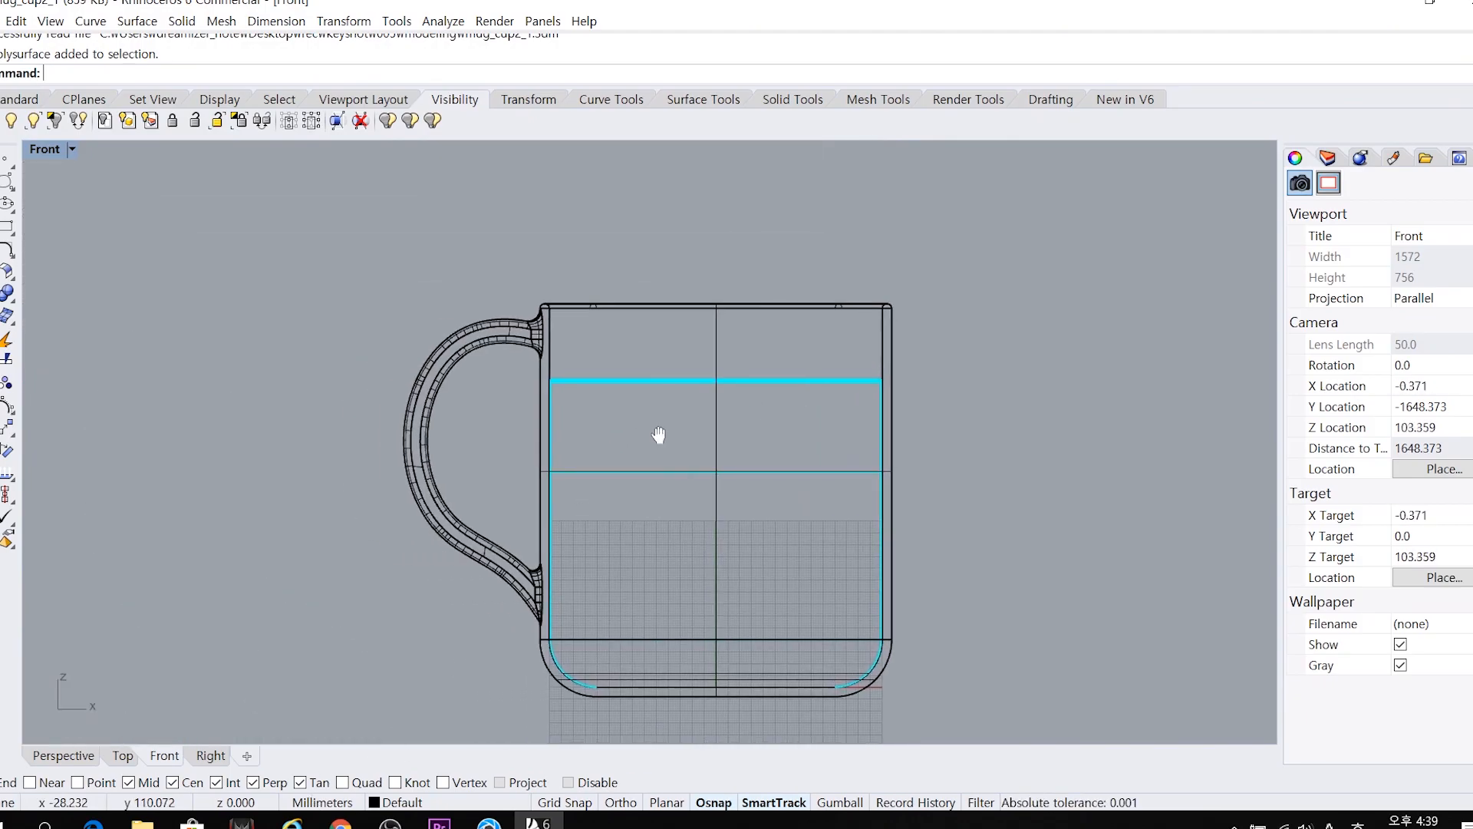
Select and deselect the mug body, and inspect the liquid surface against the mug's inner wall in an enlarged Perspective view
left_click(814, 382)
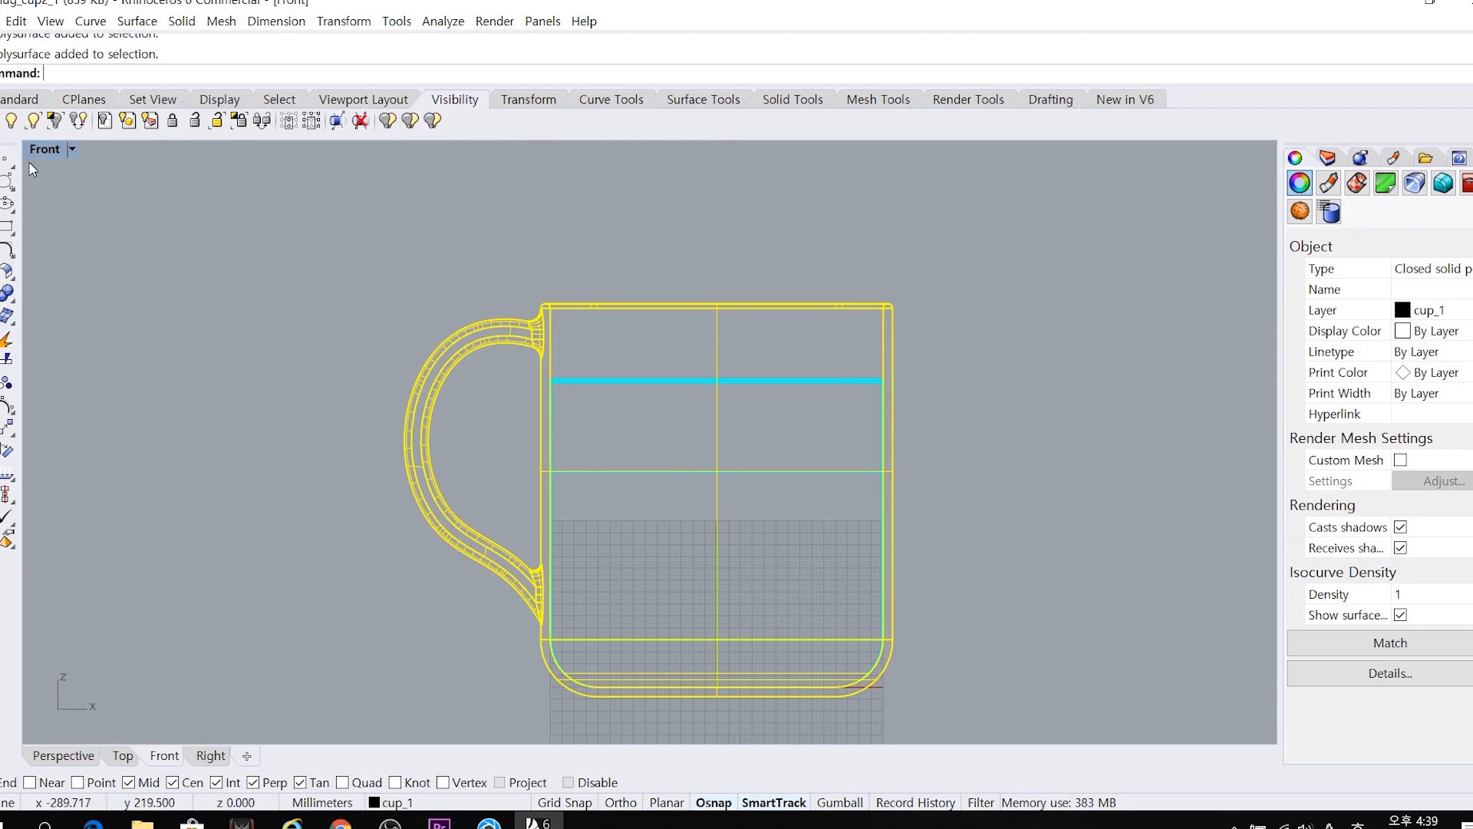
double_click(46, 151)
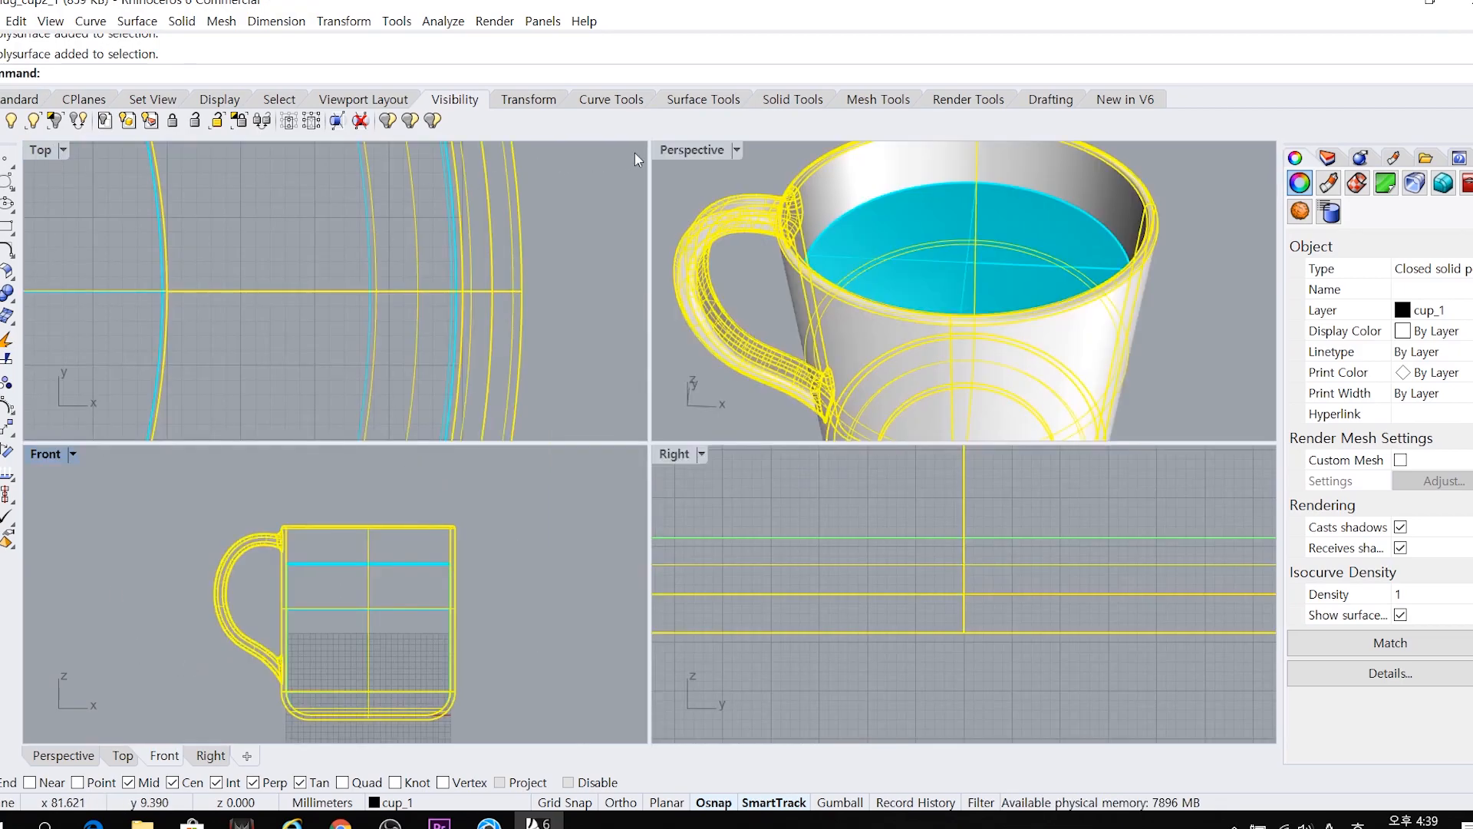
double_click(691, 149)
left_click(1177, 343)
right_click_drag(1140, 376, 882, 390)
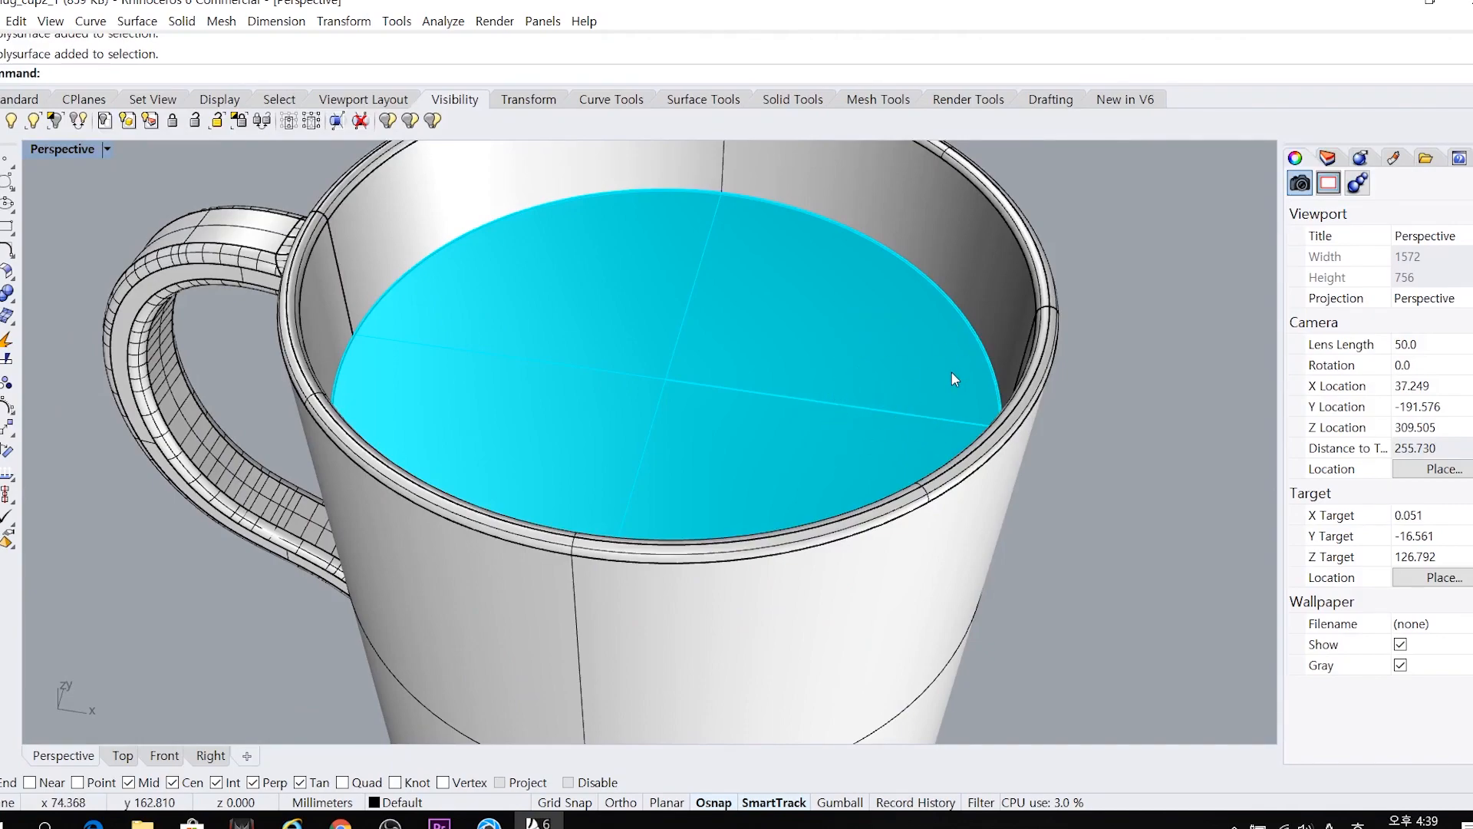
Switch to KeyShot and apply the Liquid Chardonnay material to the liquid in the mug
key("ctrl")
key("alt+Tab")
left_click_drag(758, 418, 732, 451)
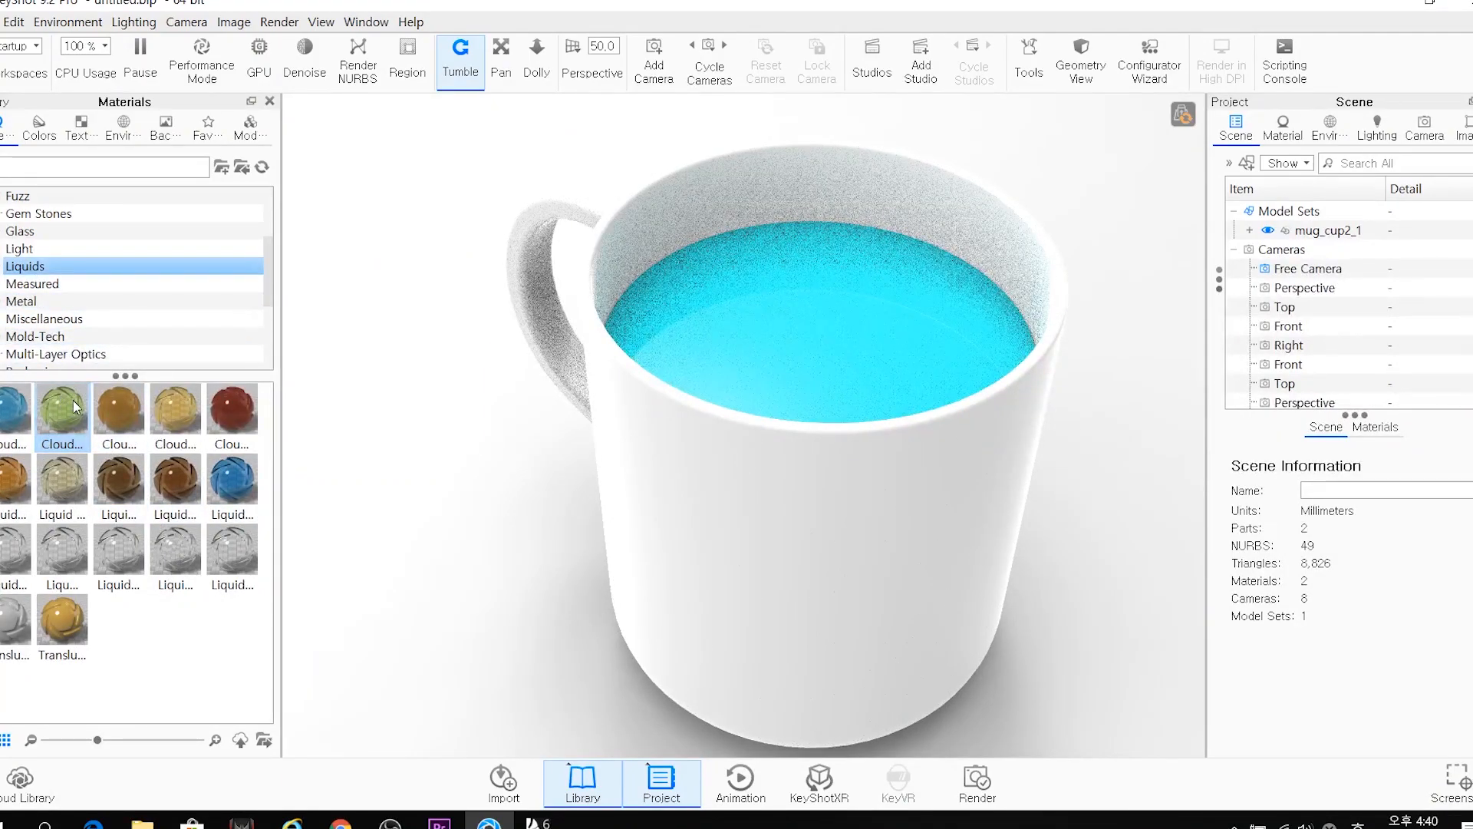
mouse_move(71, 474)
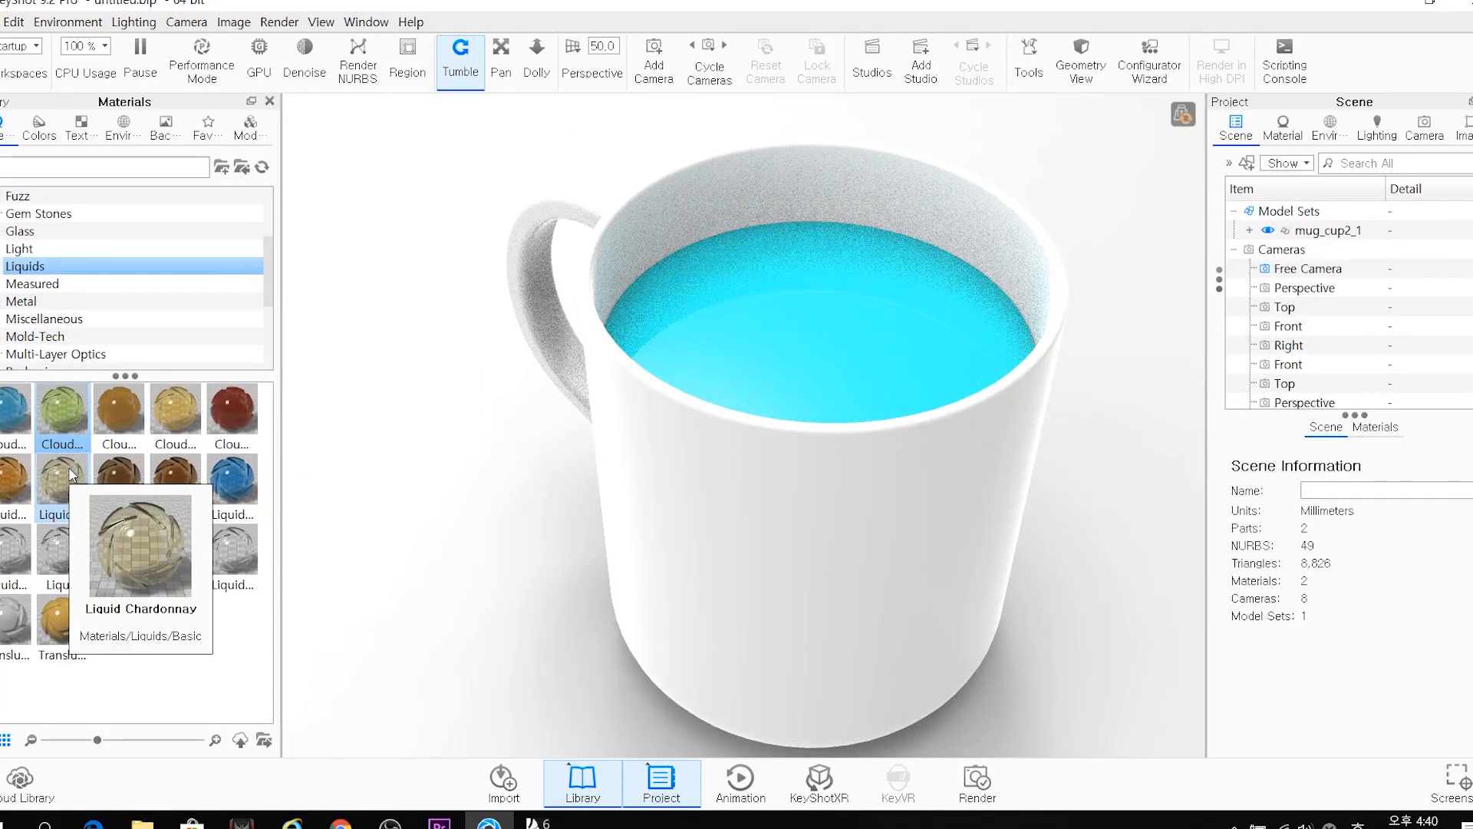
left_click_drag(67, 481, 739, 319)
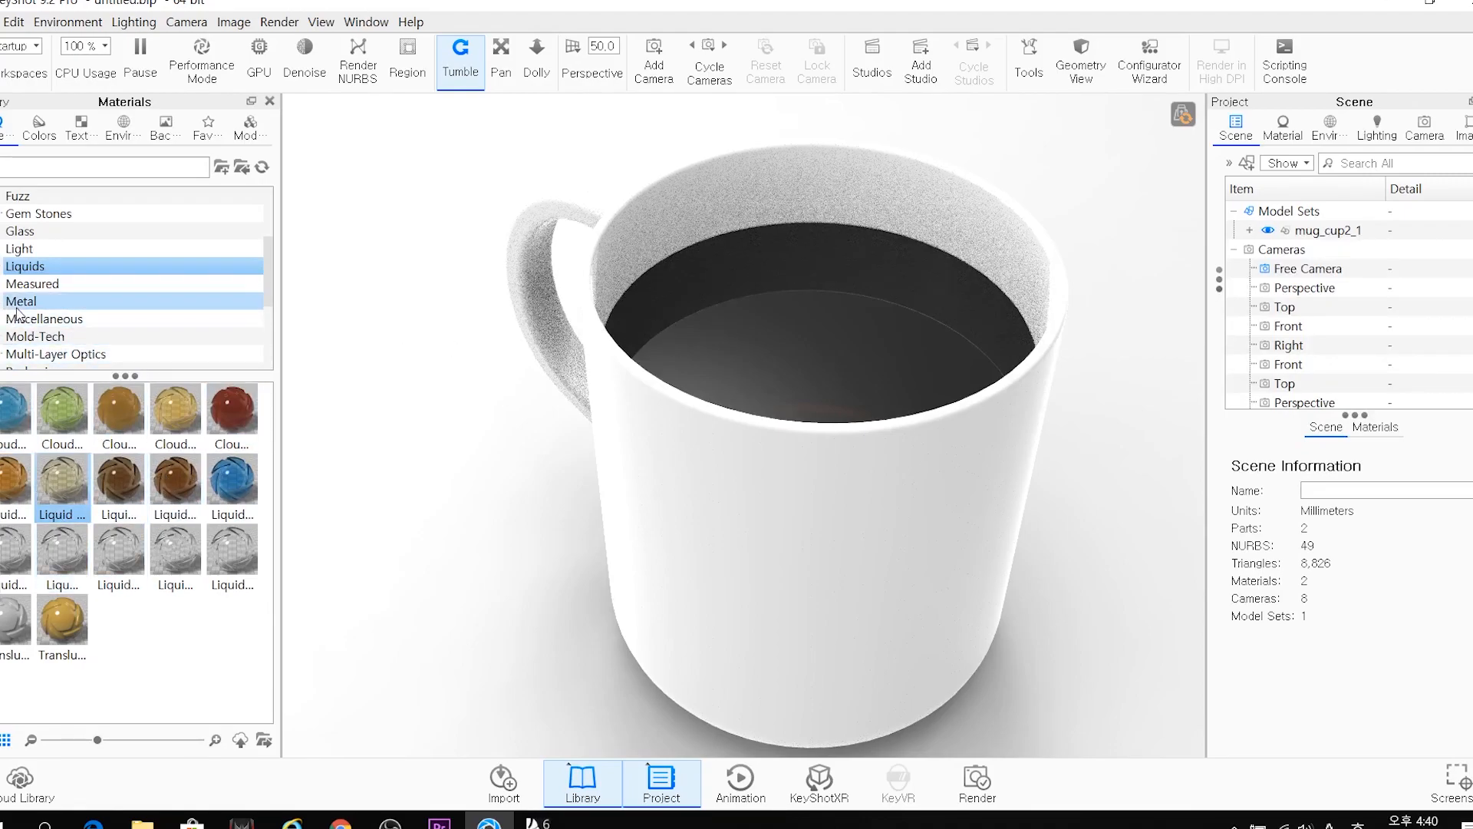
Apply a clear solid glass material from the Glass library to the mug body
scroll(46, 311, "down", 2)
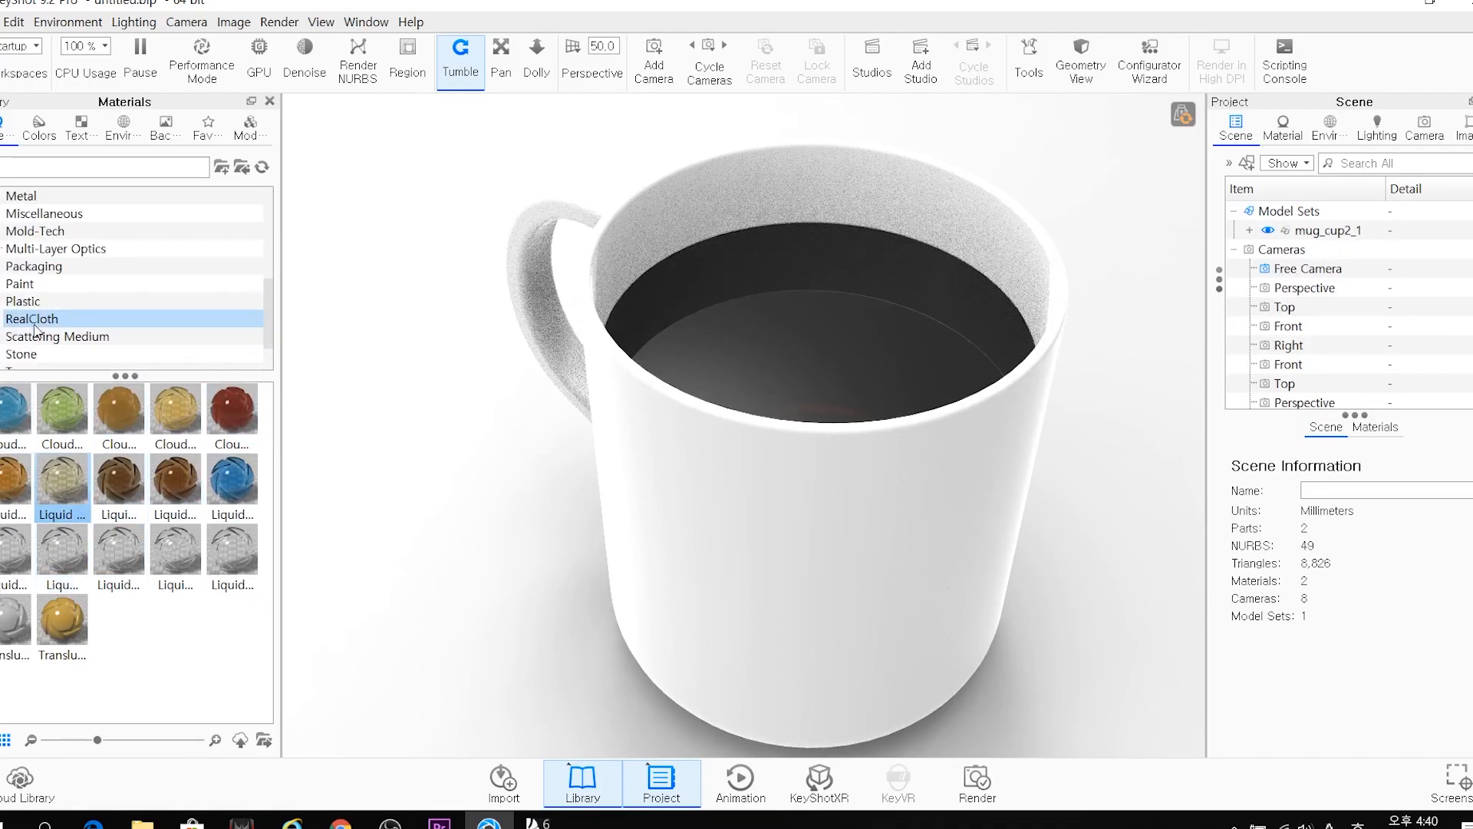
scroll(32, 337, "down", 1)
scroll(34, 340, "up", 1)
scroll(35, 340, "up", 2)
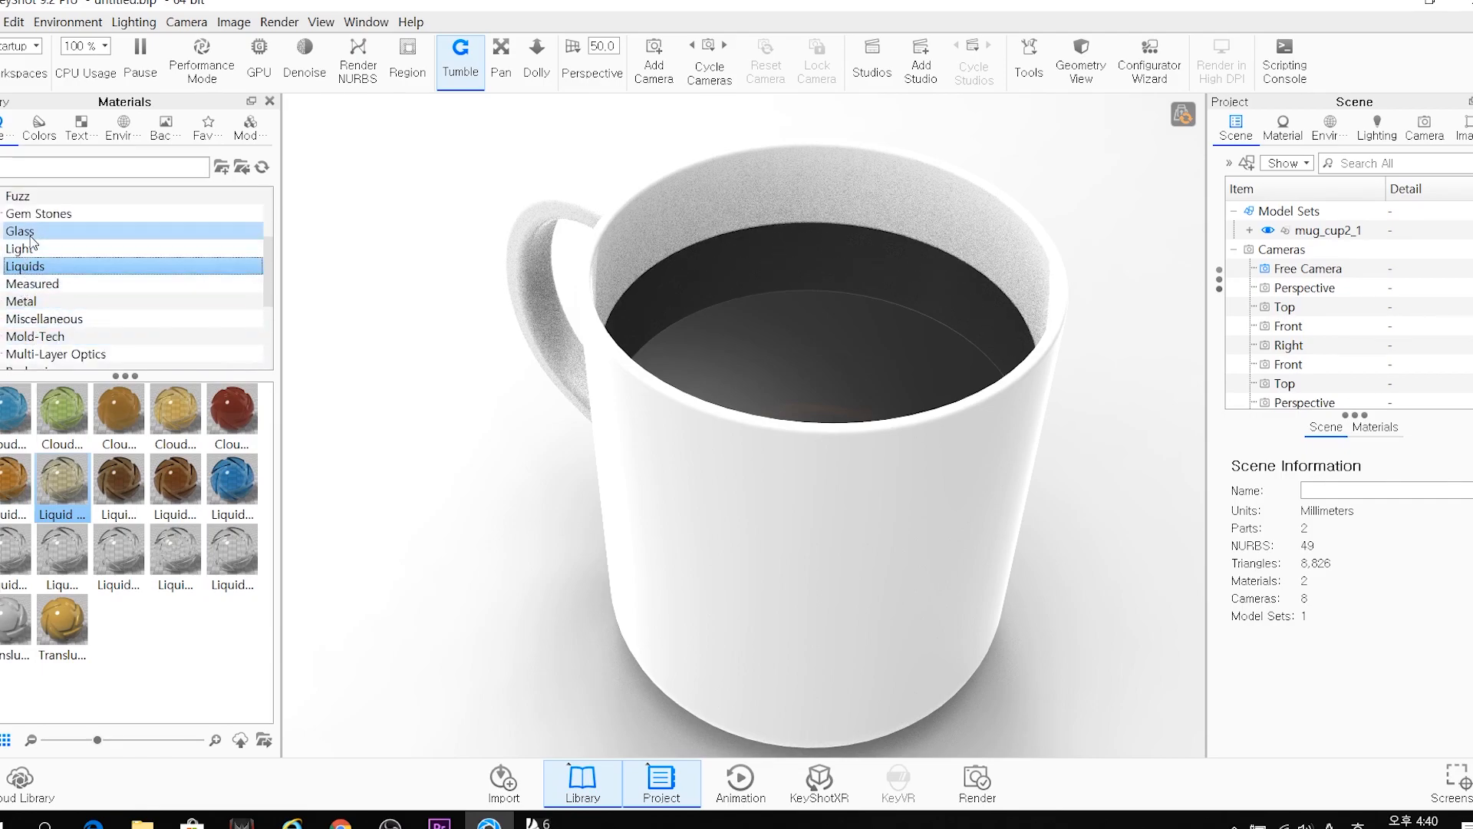
left_click(46, 231)
left_click_drag(63, 407, 876, 386)
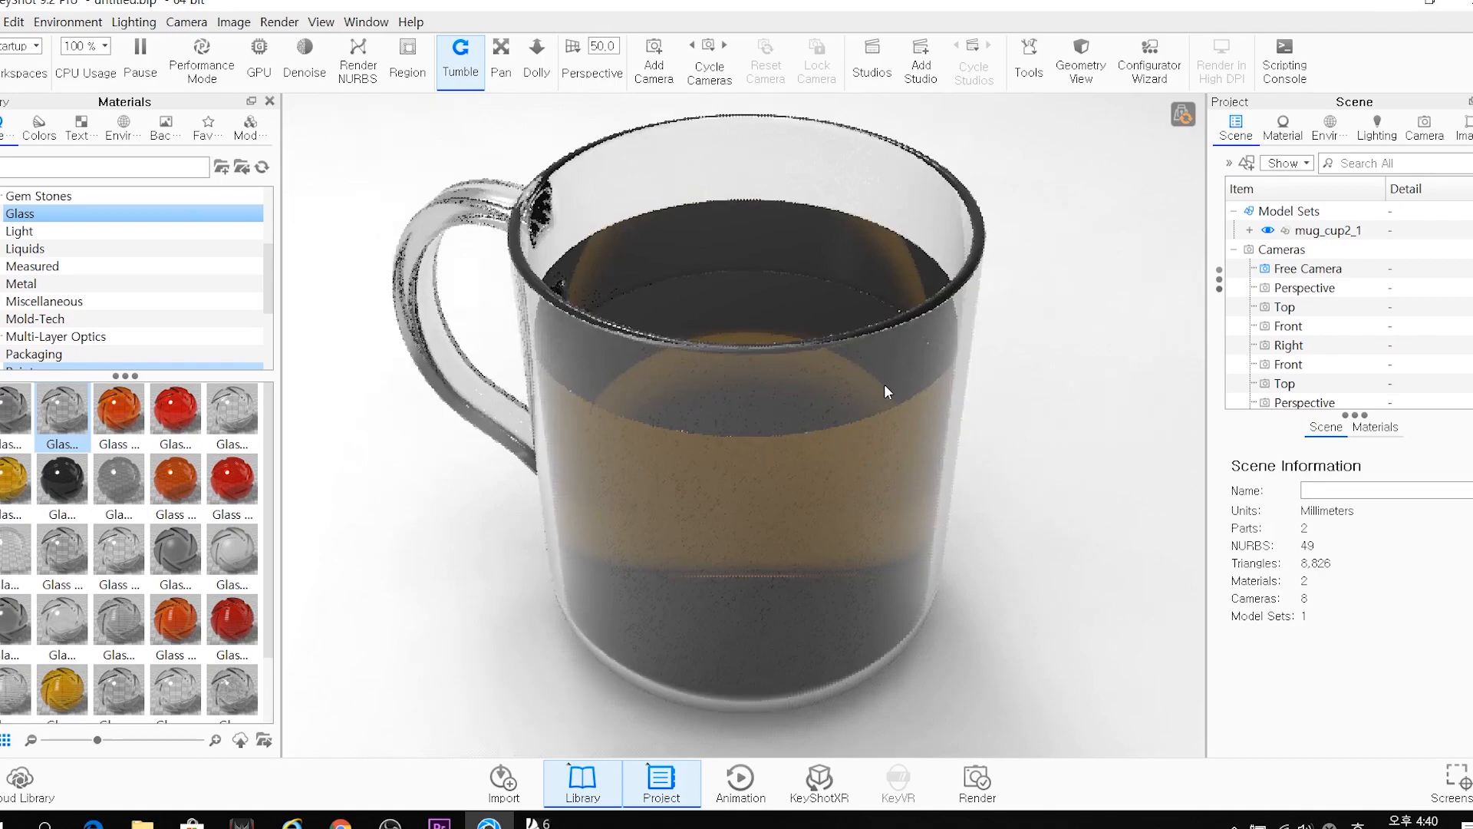
Render a still image of the glass mug with its liquid as an 800 x 576 px JPEG
left_click(987, 790)
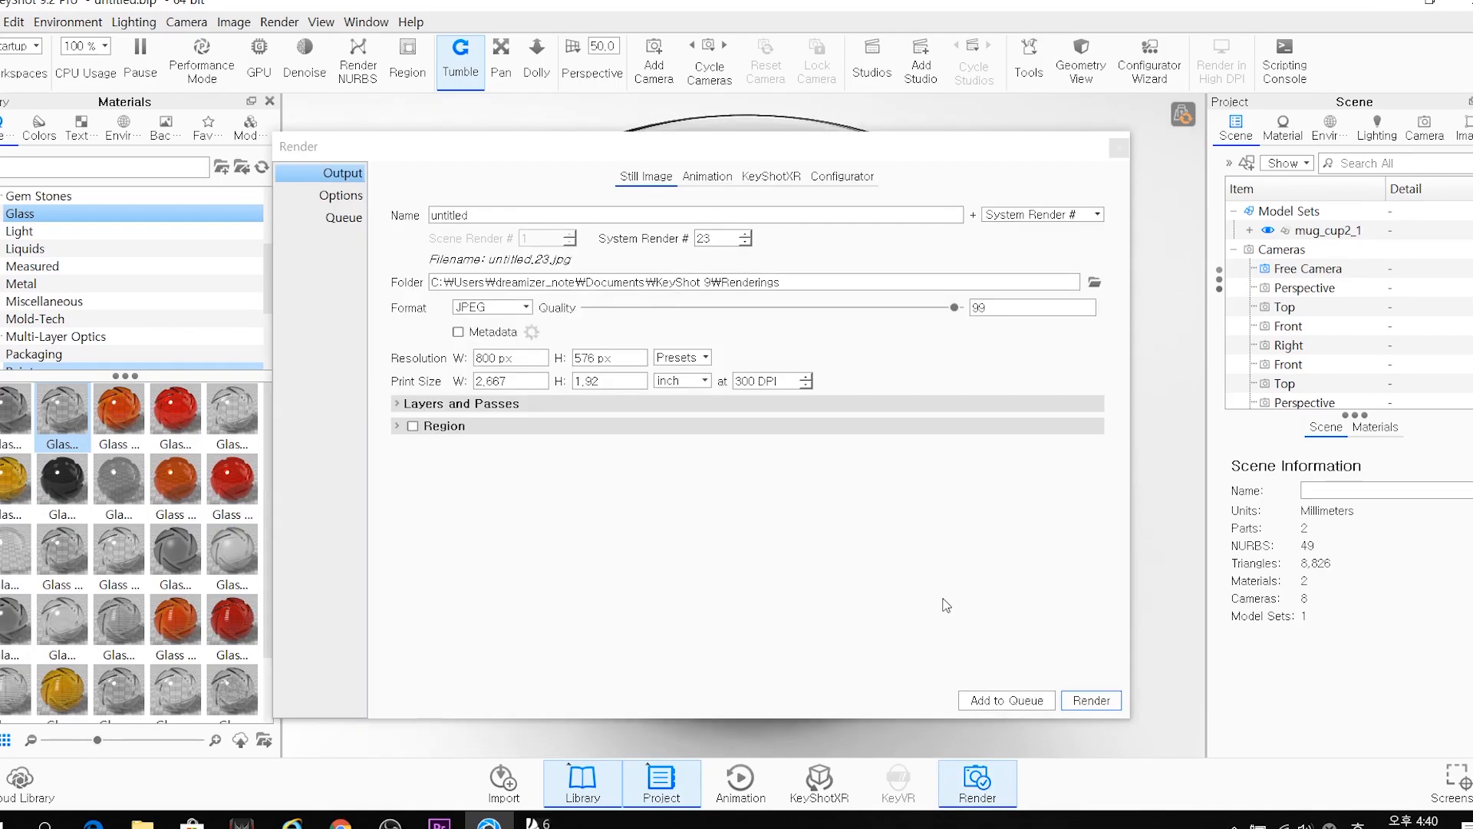
left_click(1078, 699)
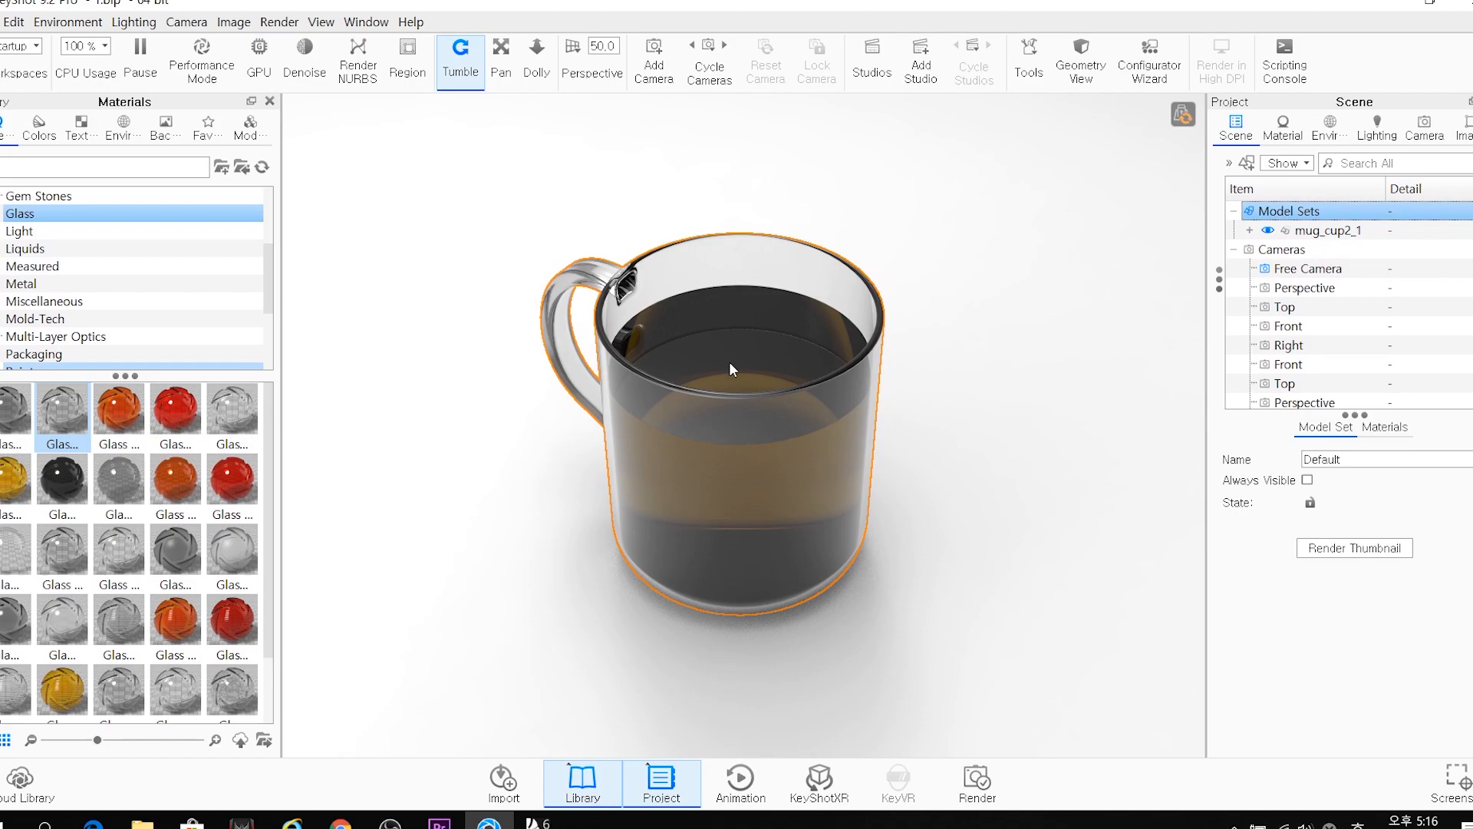
Duplicate the mug_cup2_1 model and place the copy behind the original at about X 126, Z -142.5, rotated about -31° around Y
left_click(1314, 231)
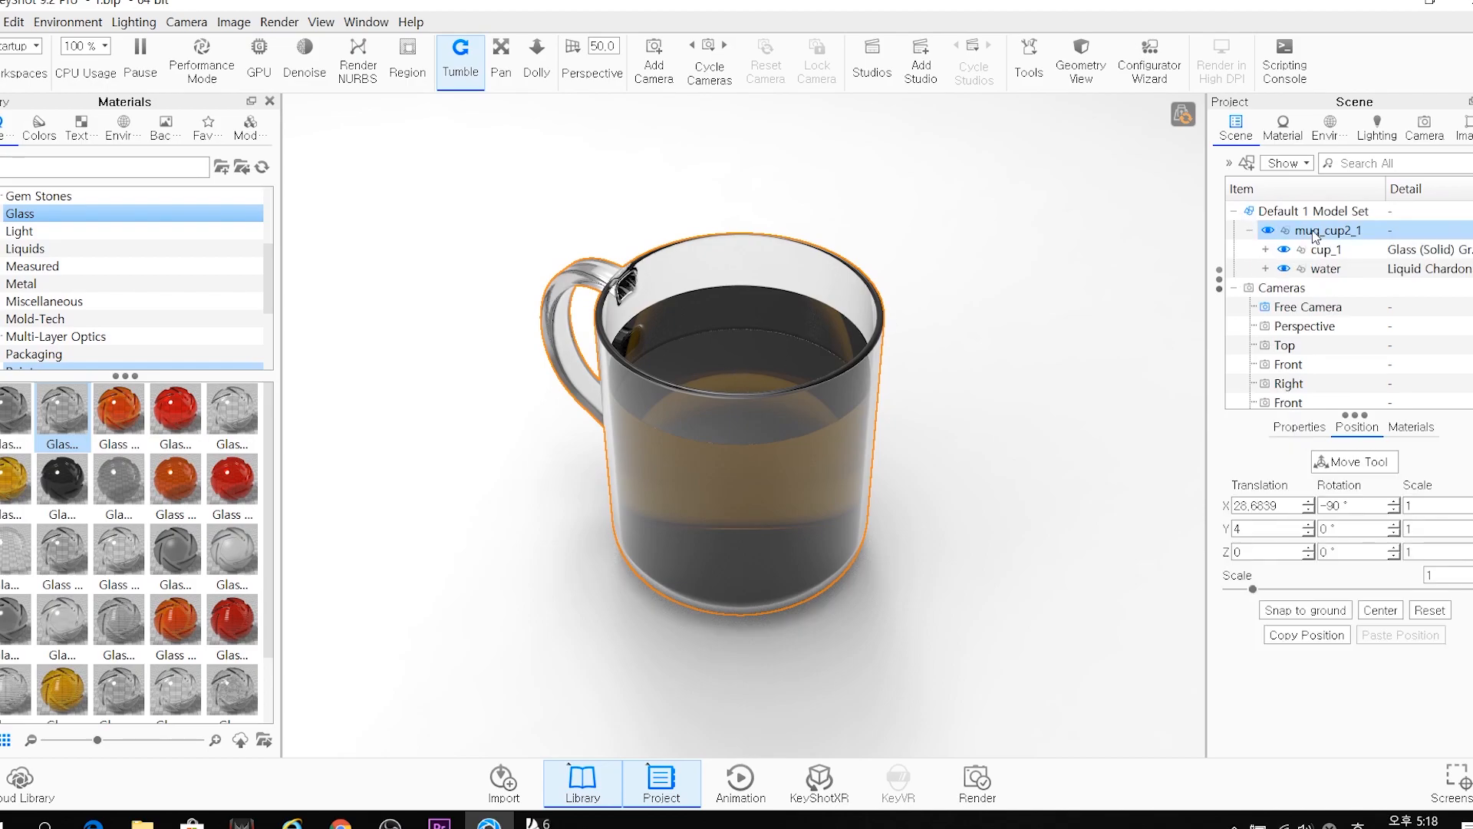
right_click(1315, 235)
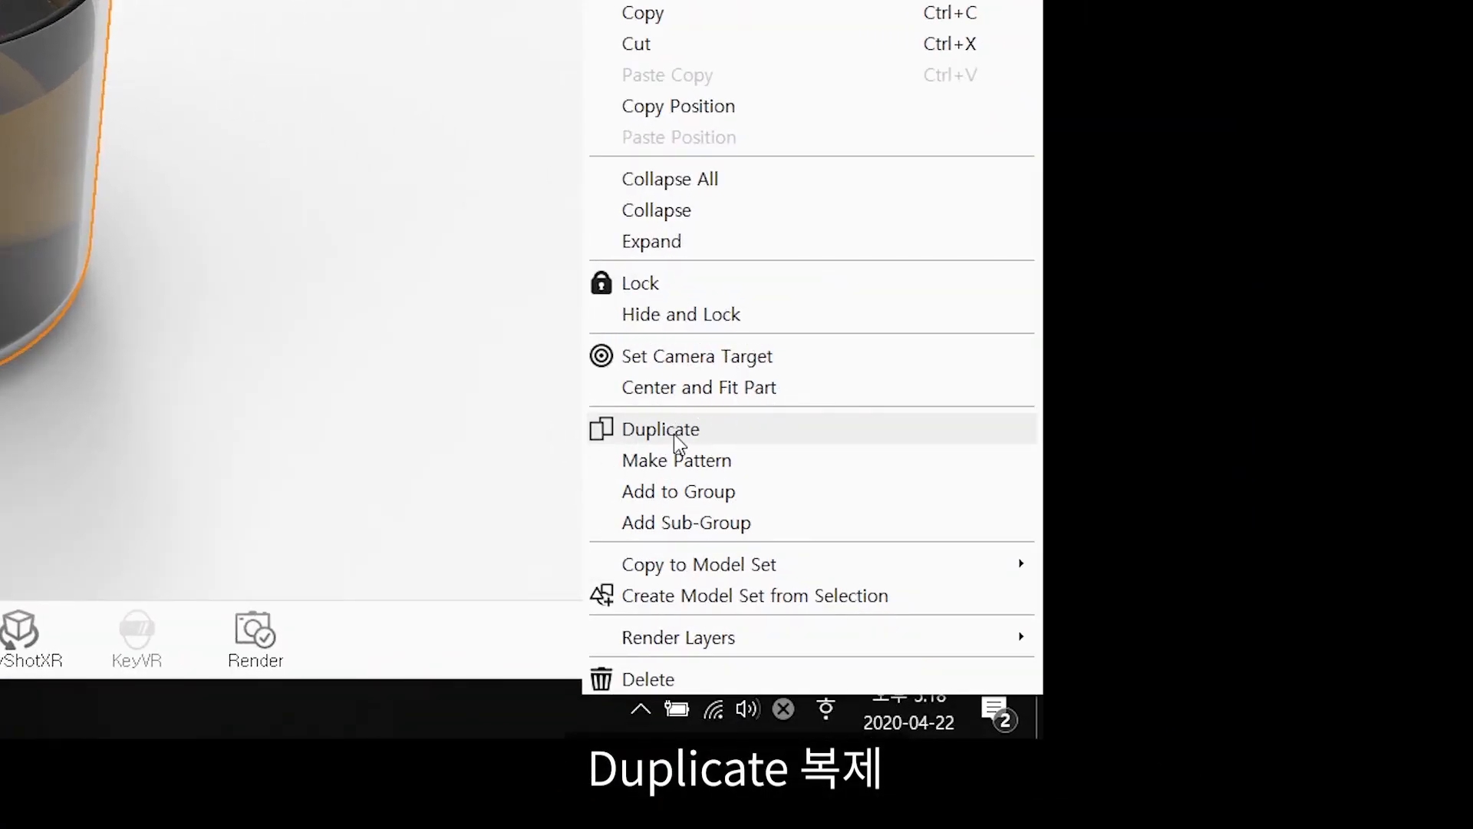
left_click(674, 435)
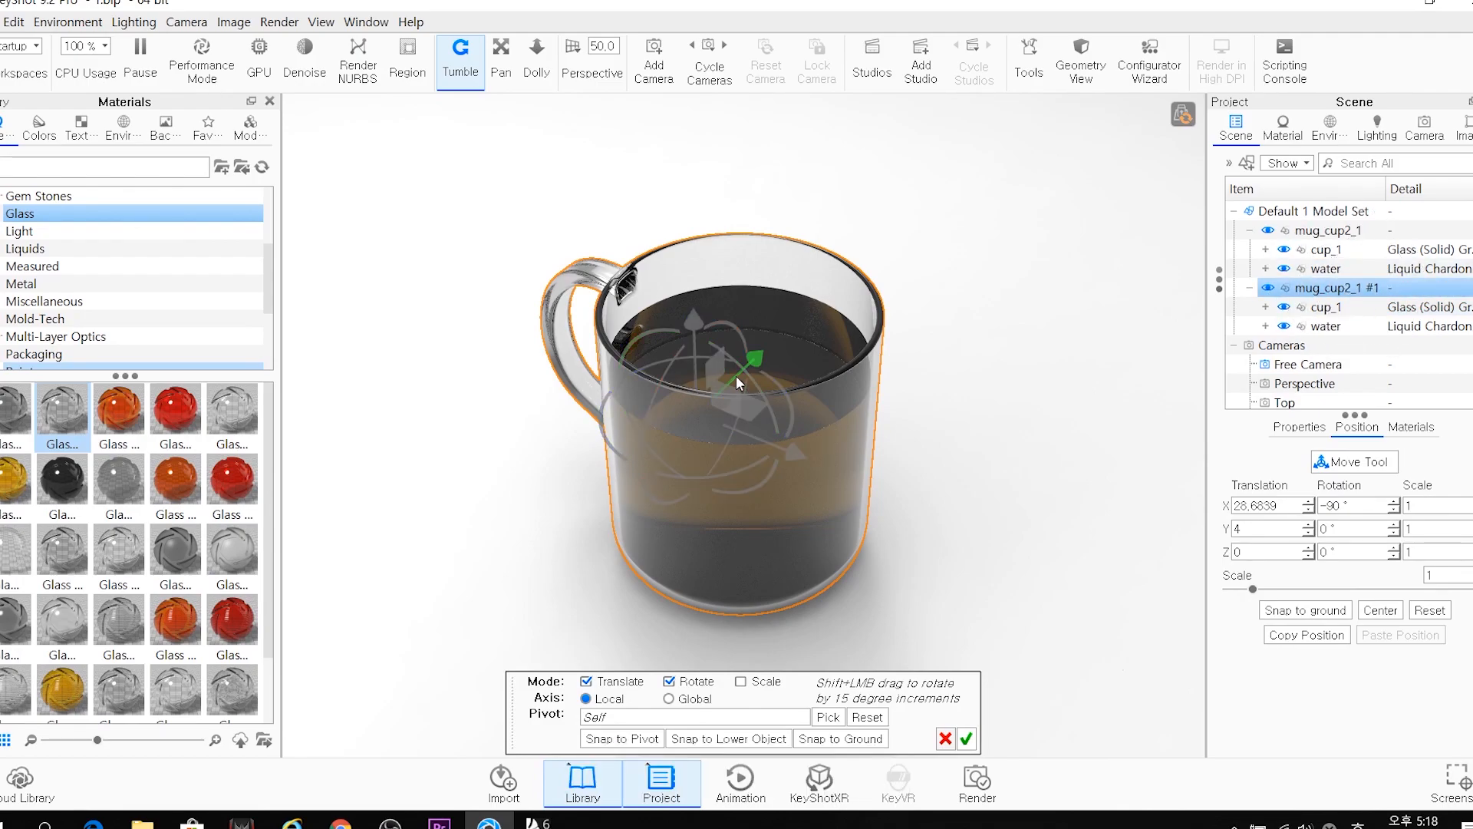
left_click_drag(735, 375, 1096, 95)
left_click_drag(887, 310, 1044, 379)
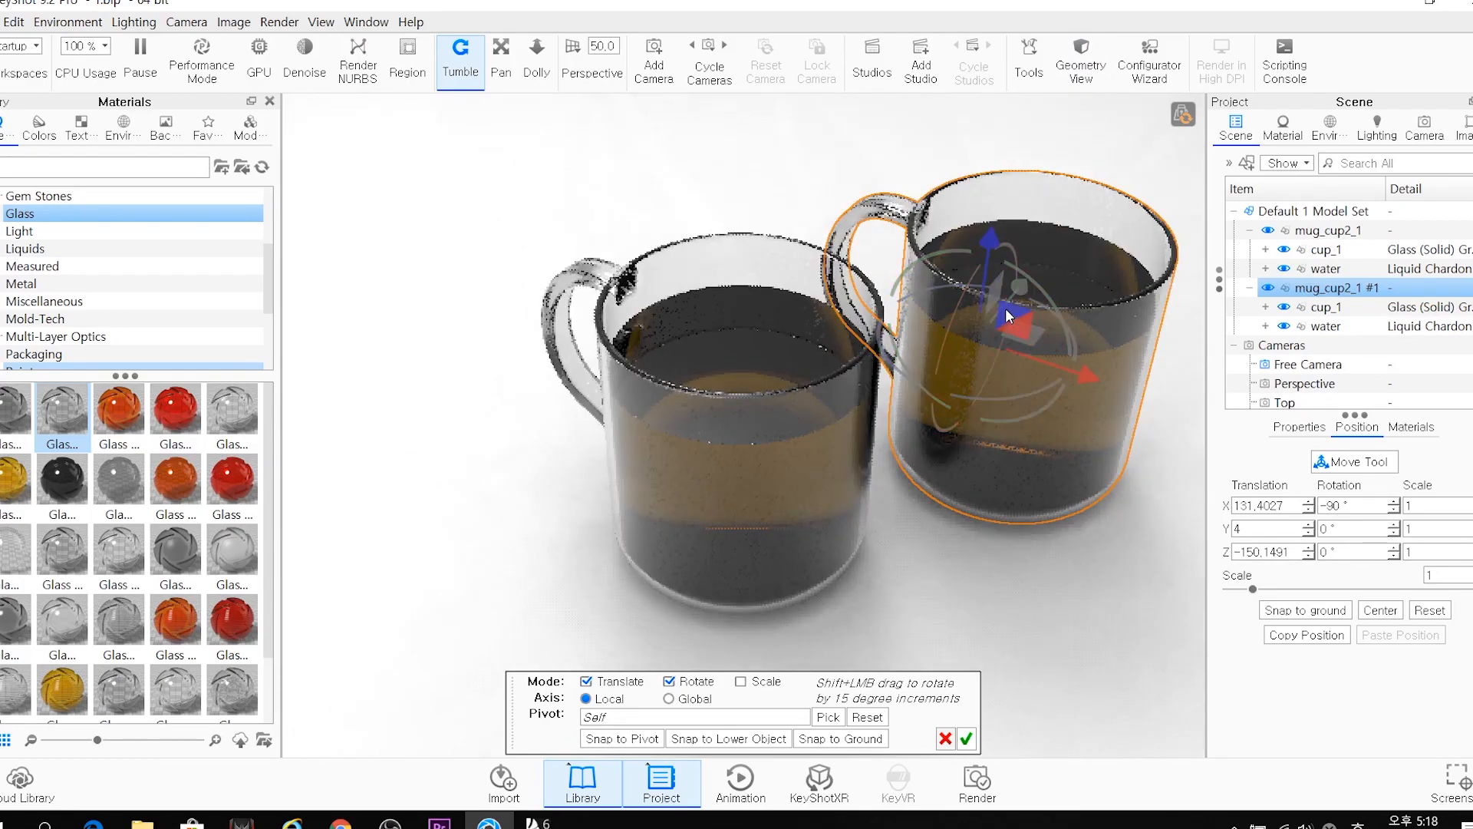
left_click_drag(1010, 297, 1020, 285)
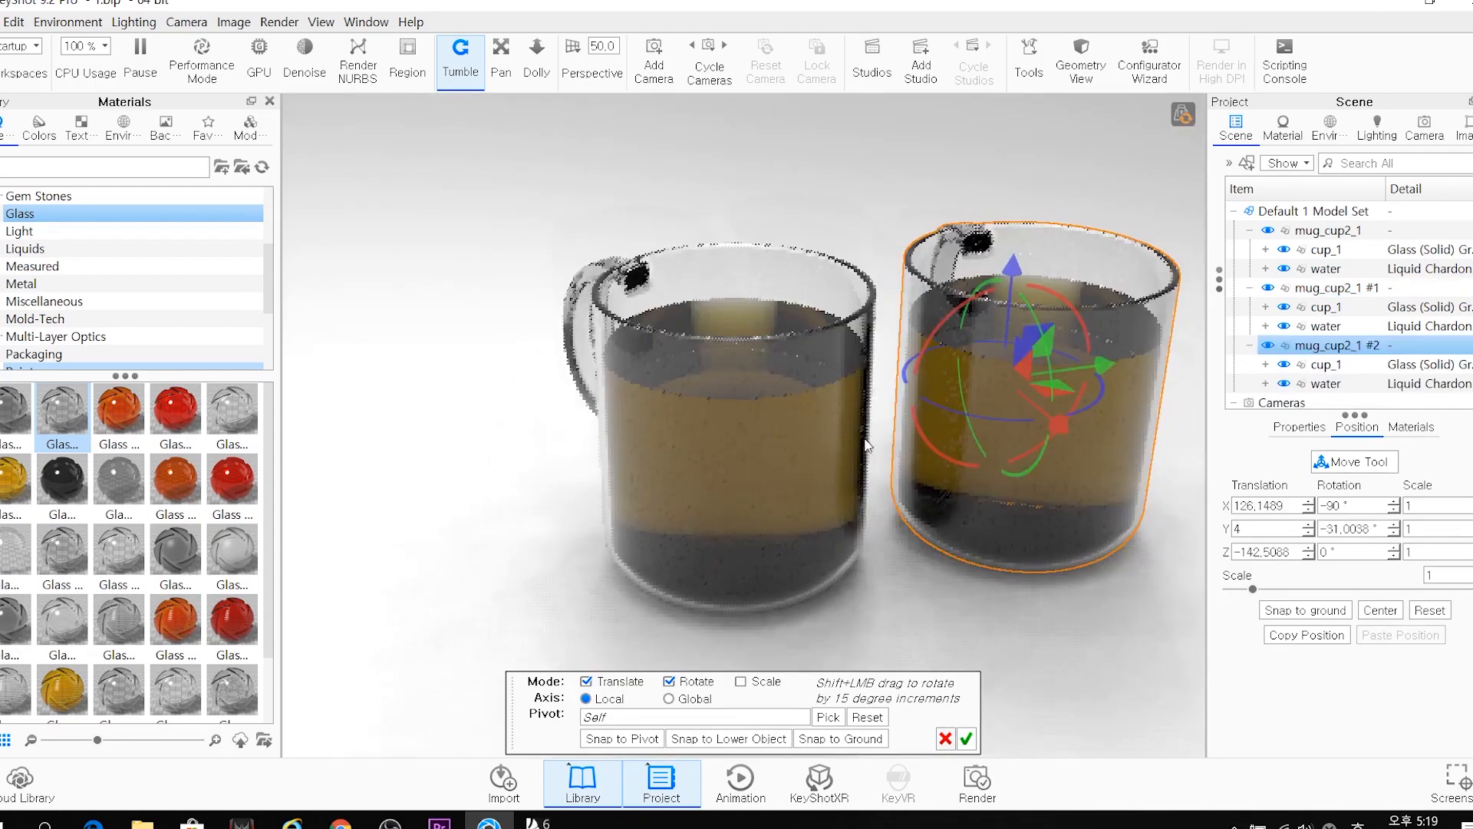
left_click(967, 739)
Apply the Hard Shiny Plastic White material to the body of the front mug
left_click_drag(930, 692, 916, 600)
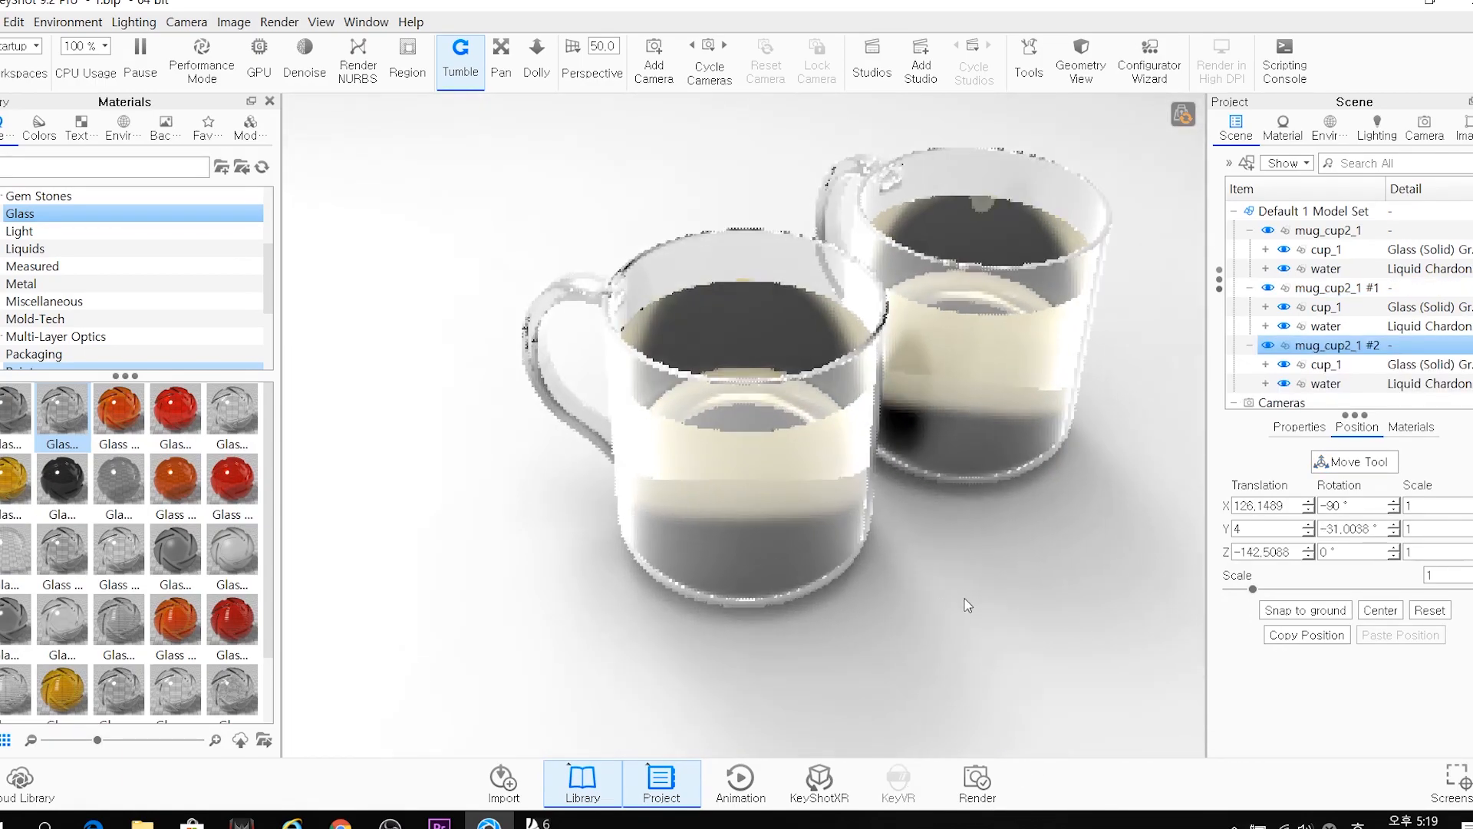
left_click_drag(950, 512, 755, 487)
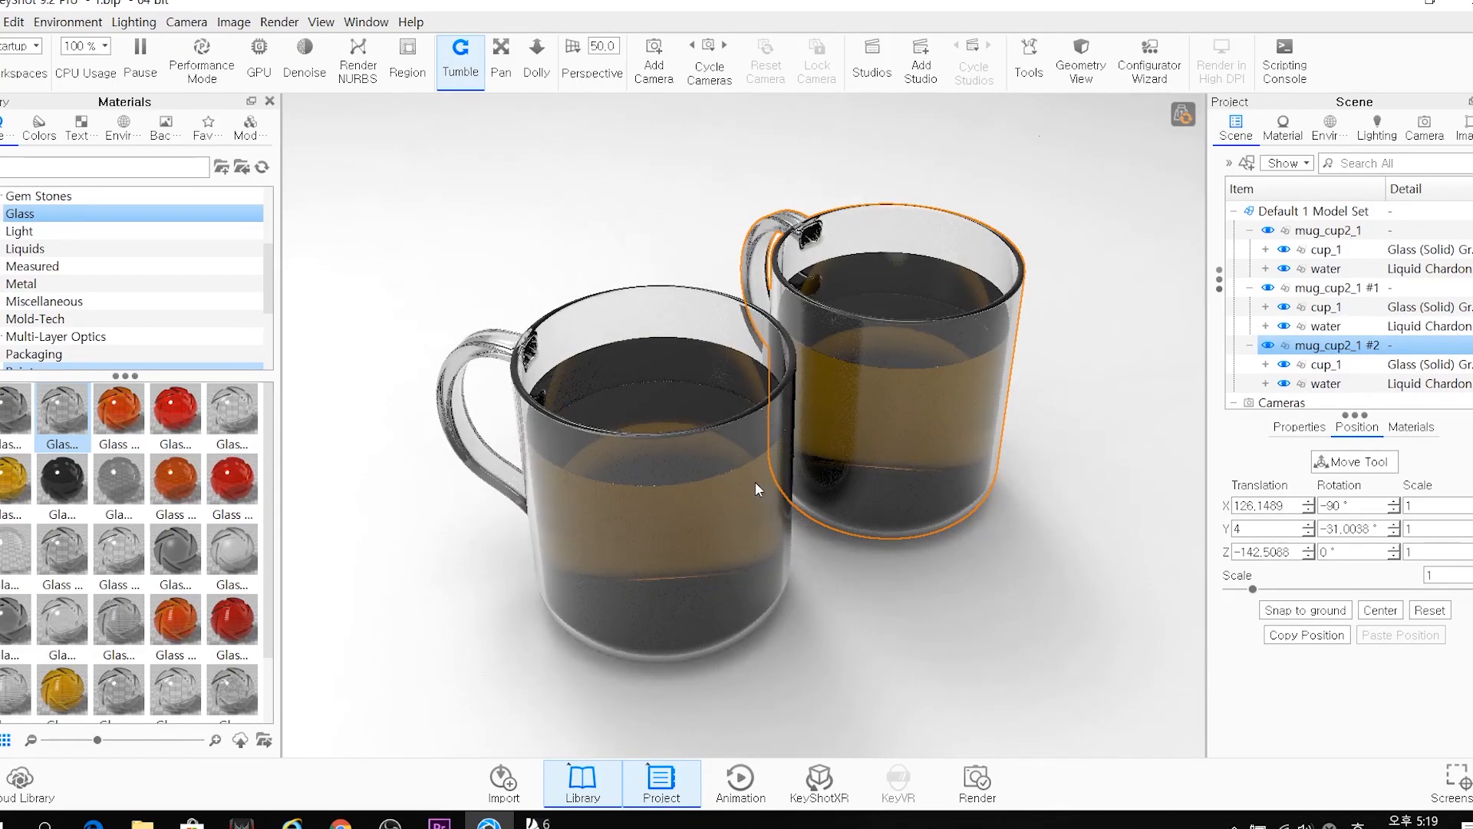
left_click(591, 312)
key("ctrl")
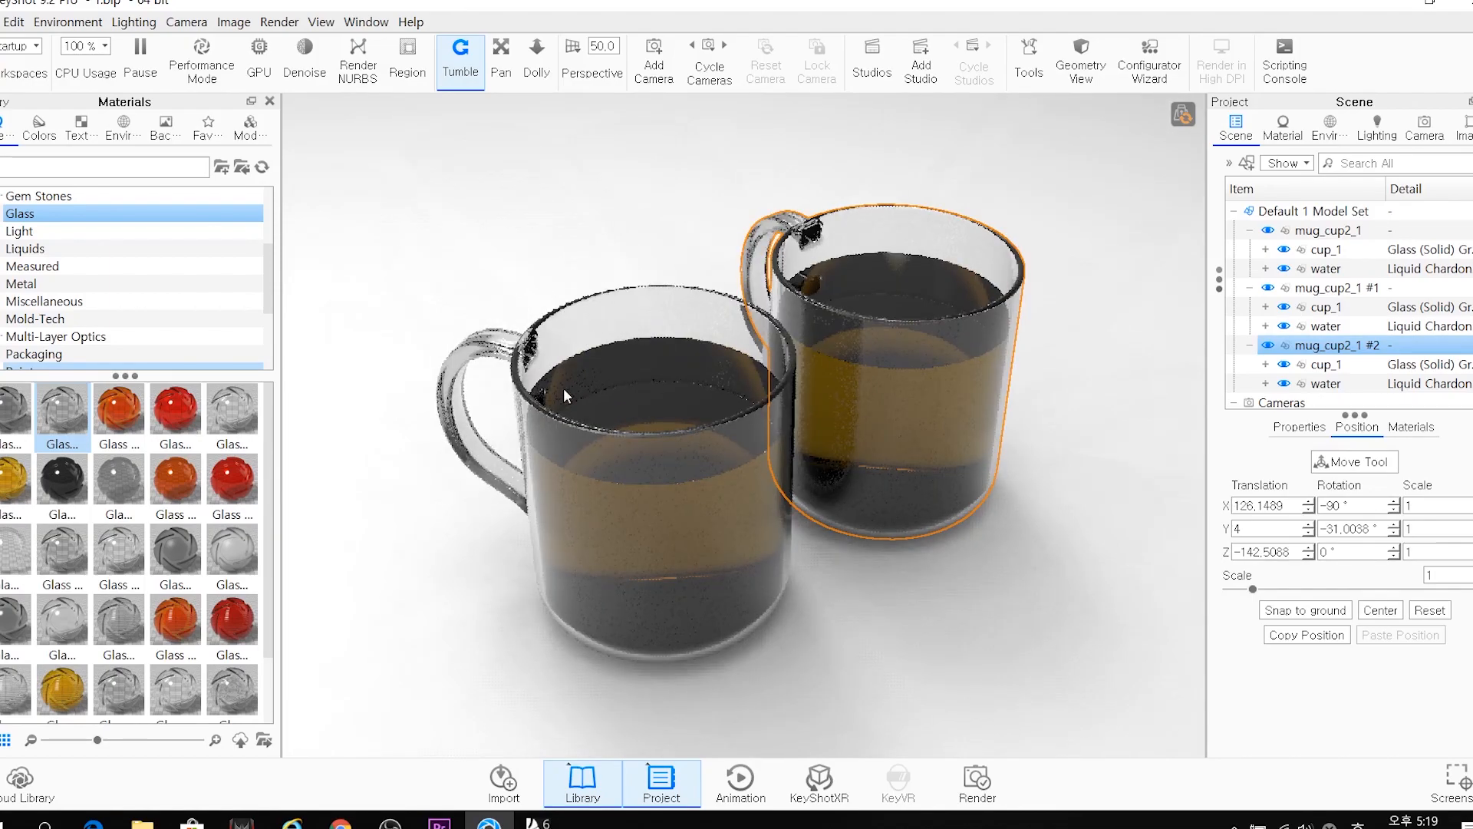
scroll(47, 303, "down", 2)
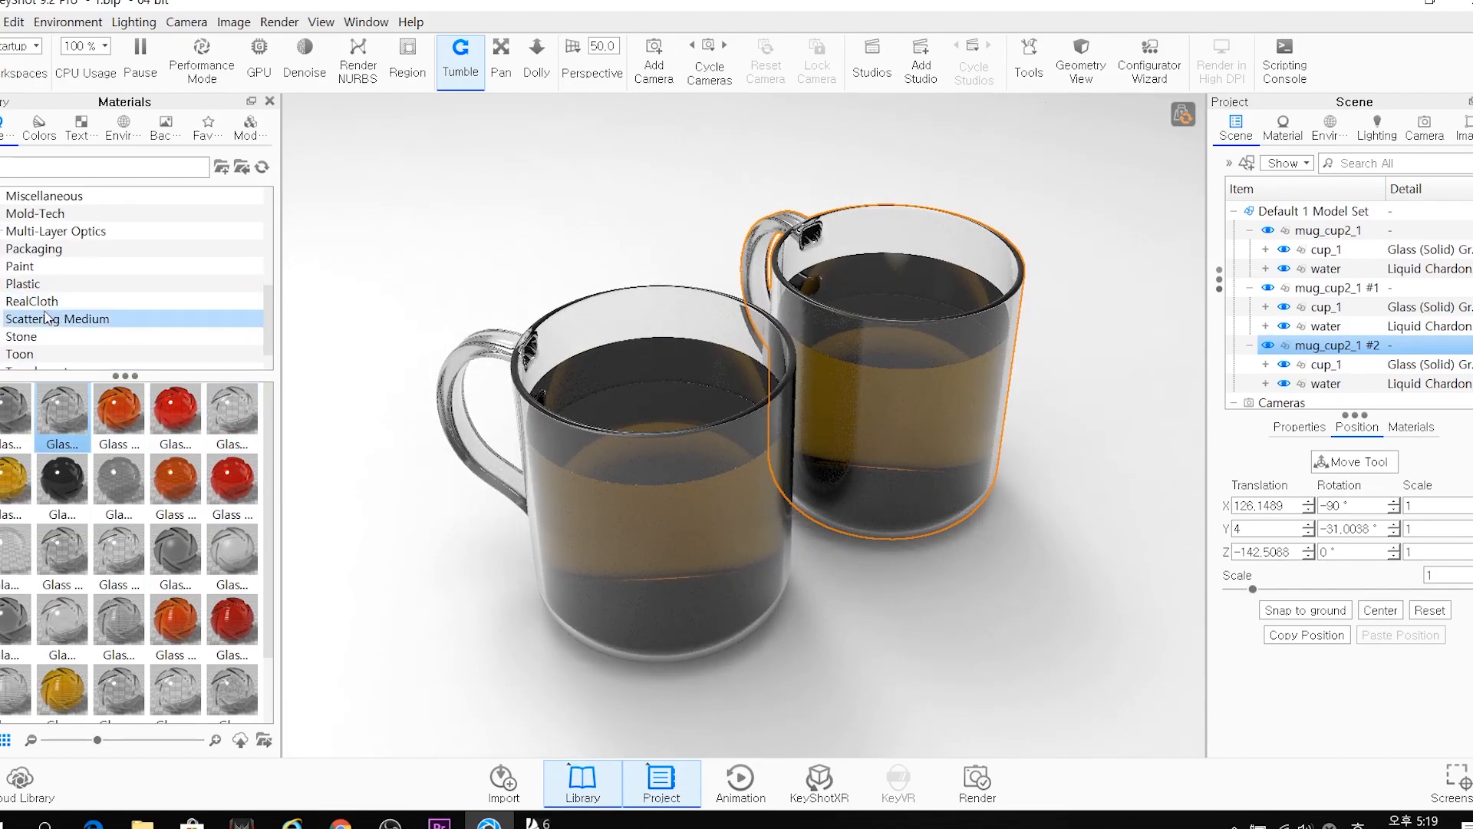
left_click(30, 285)
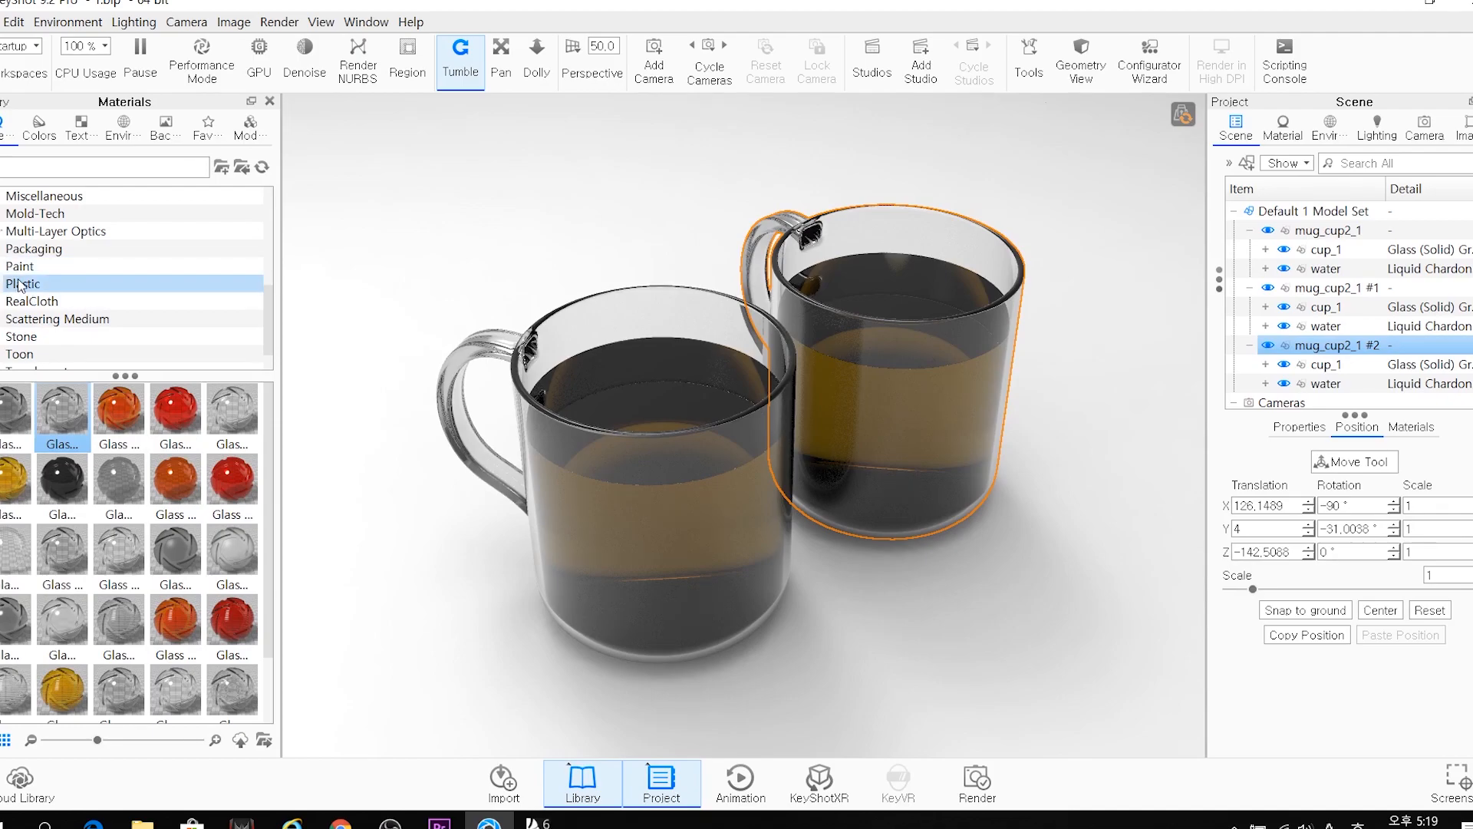
scroll(79, 495, "down", 3)
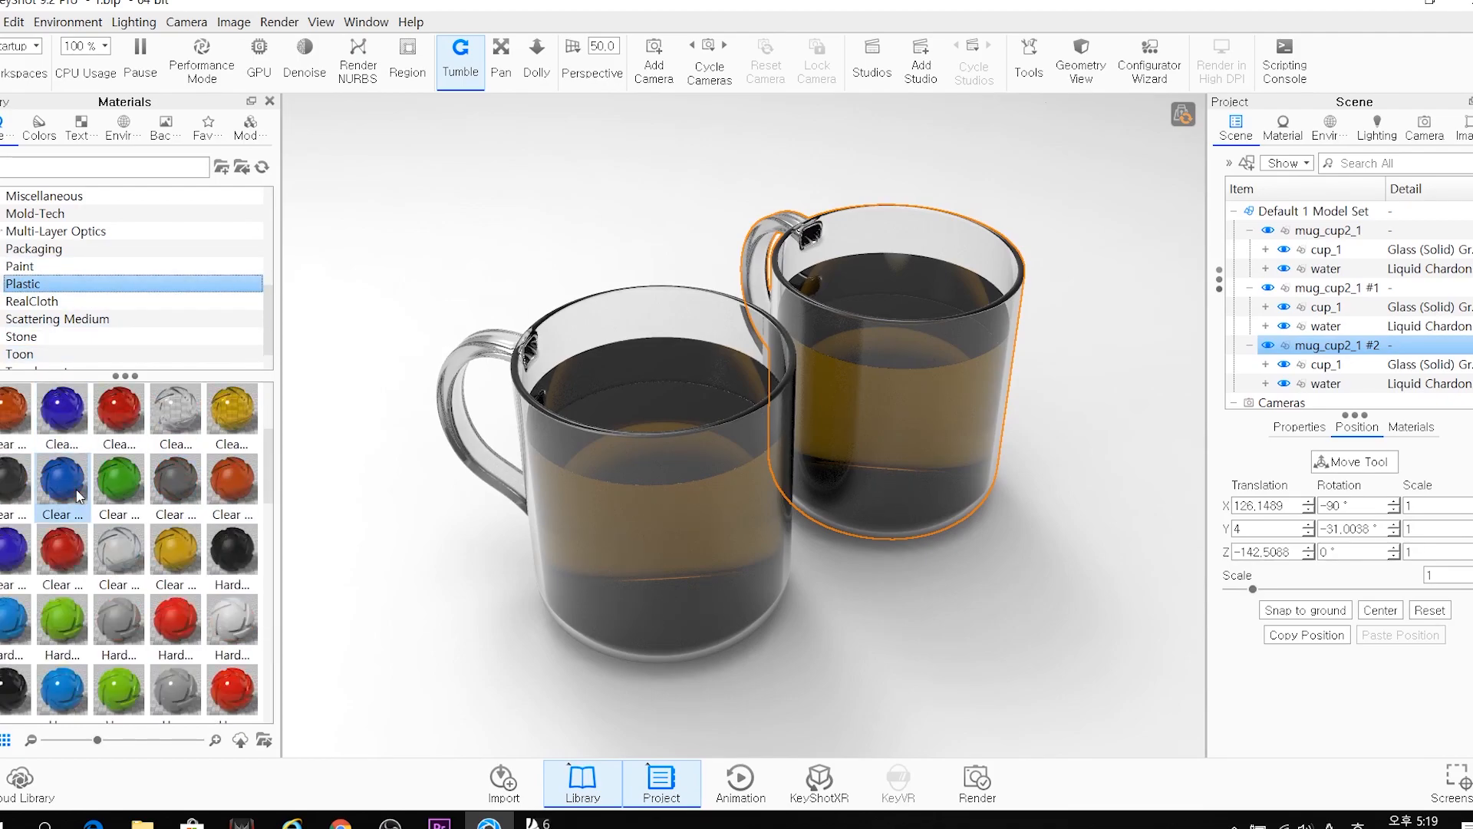
scroll(79, 496, "down", 3)
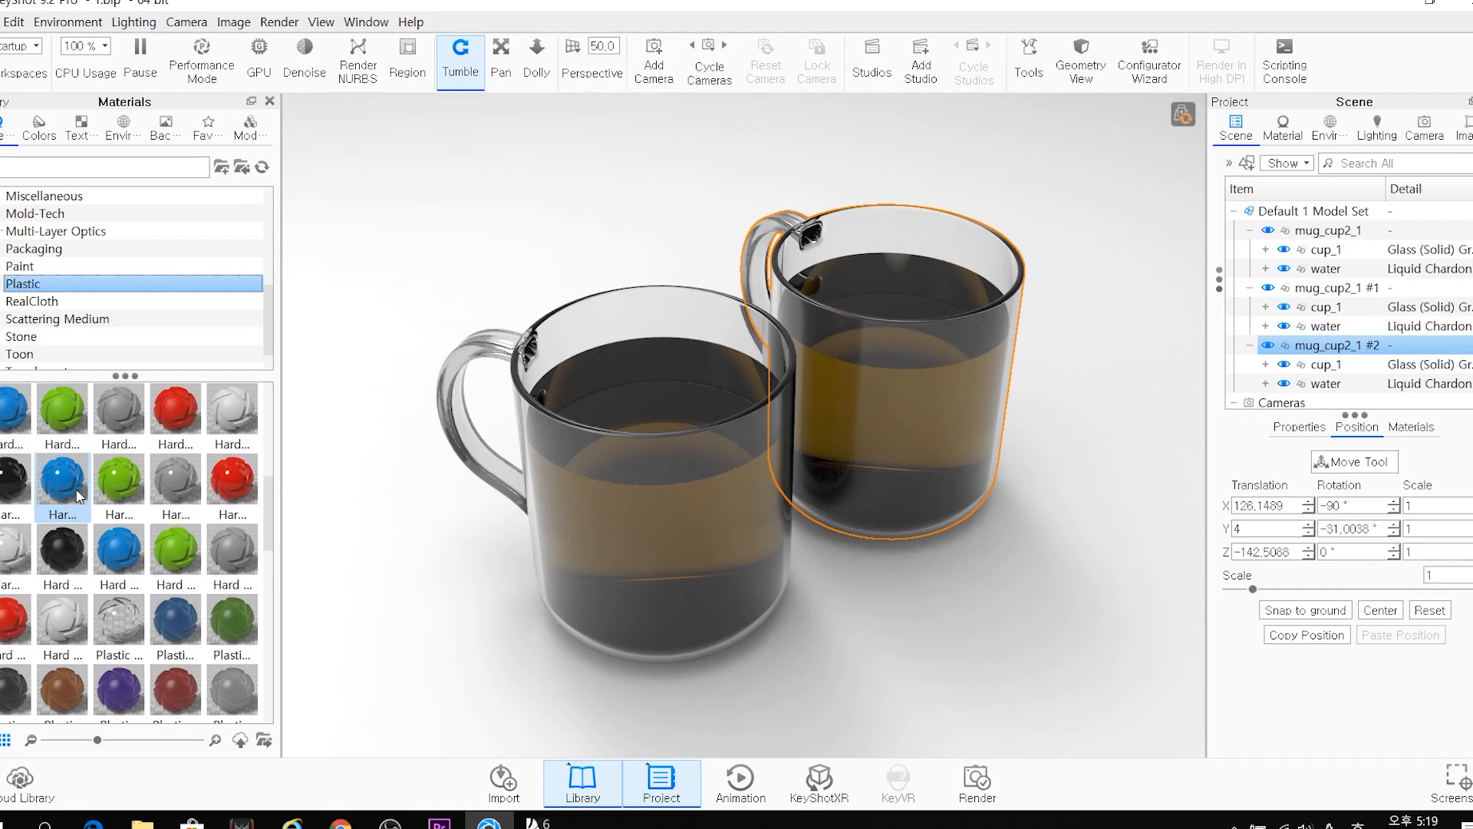
mouse_move(2, 545)
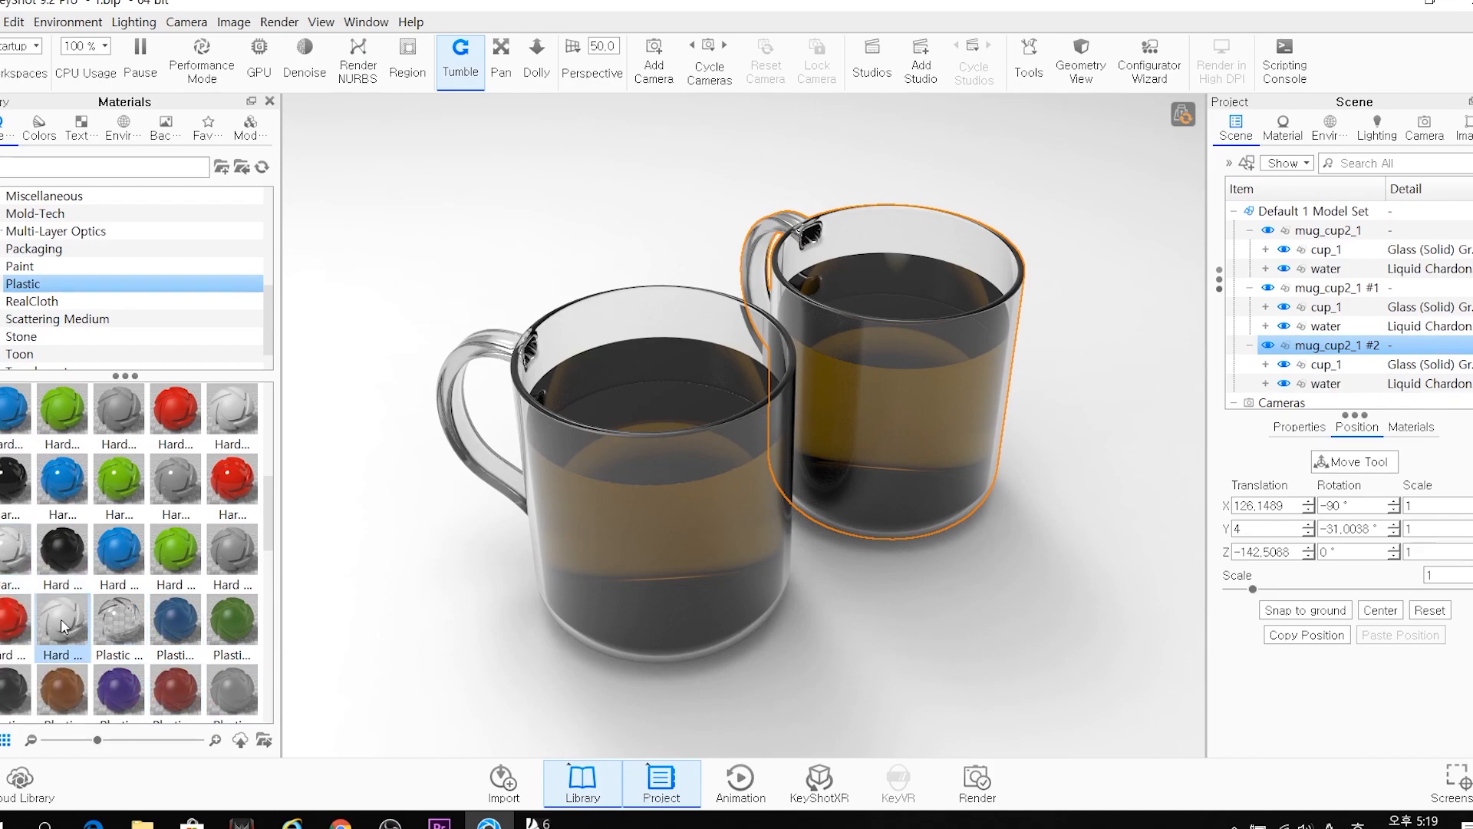
mouse_move(60, 615)
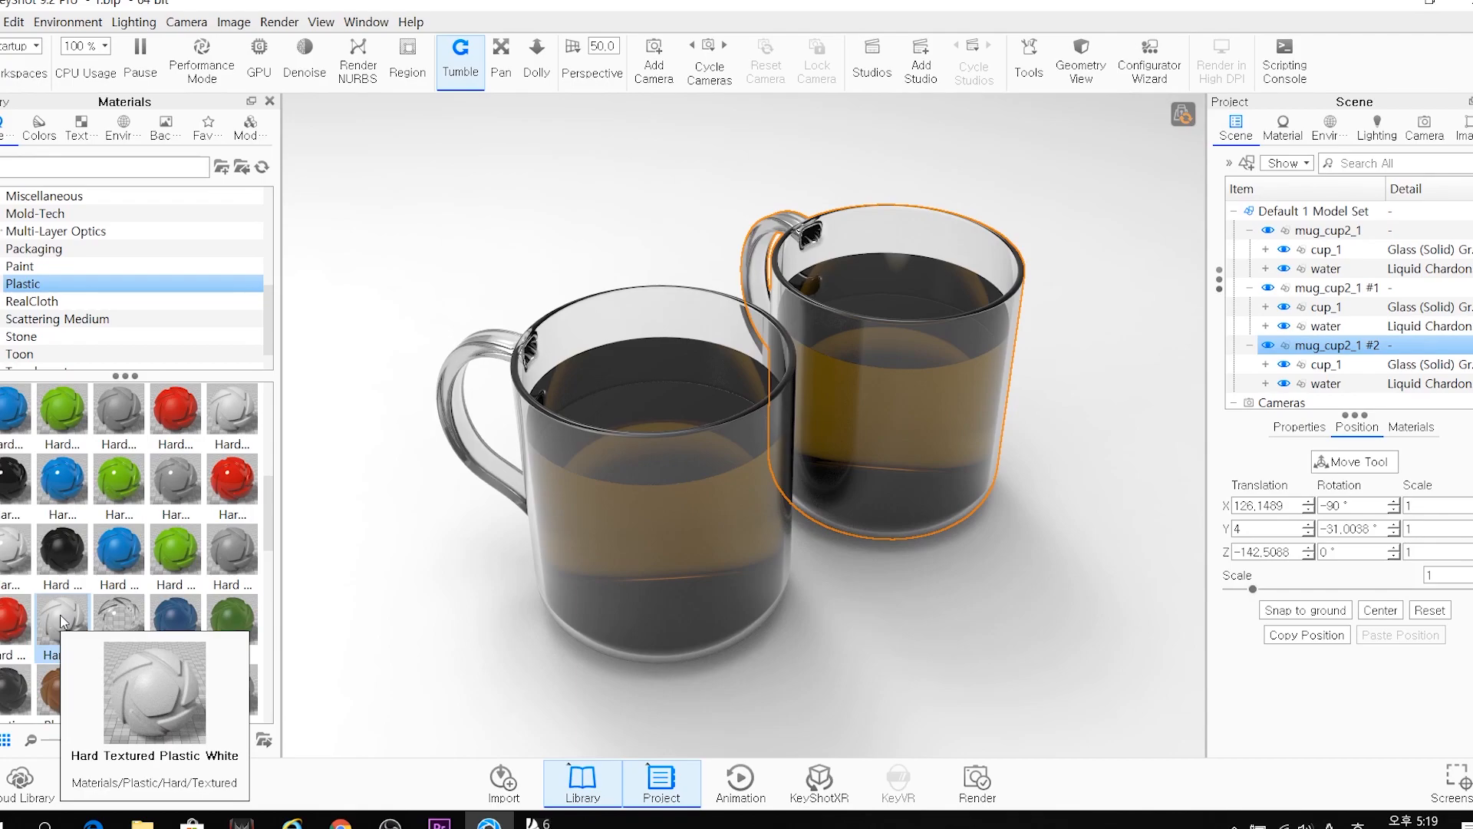
left_click(4, 549)
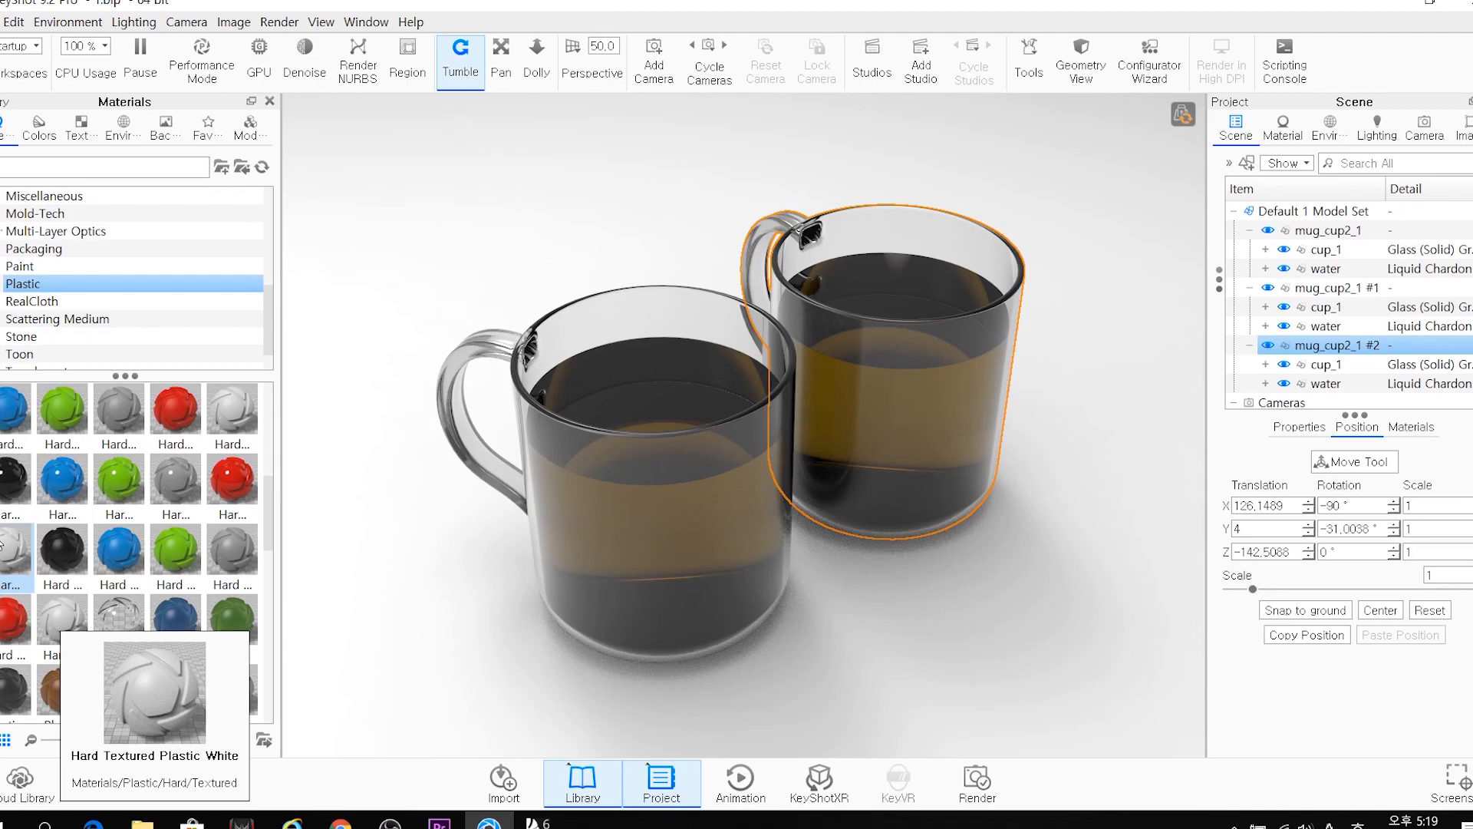
mouse_move(3, 557)
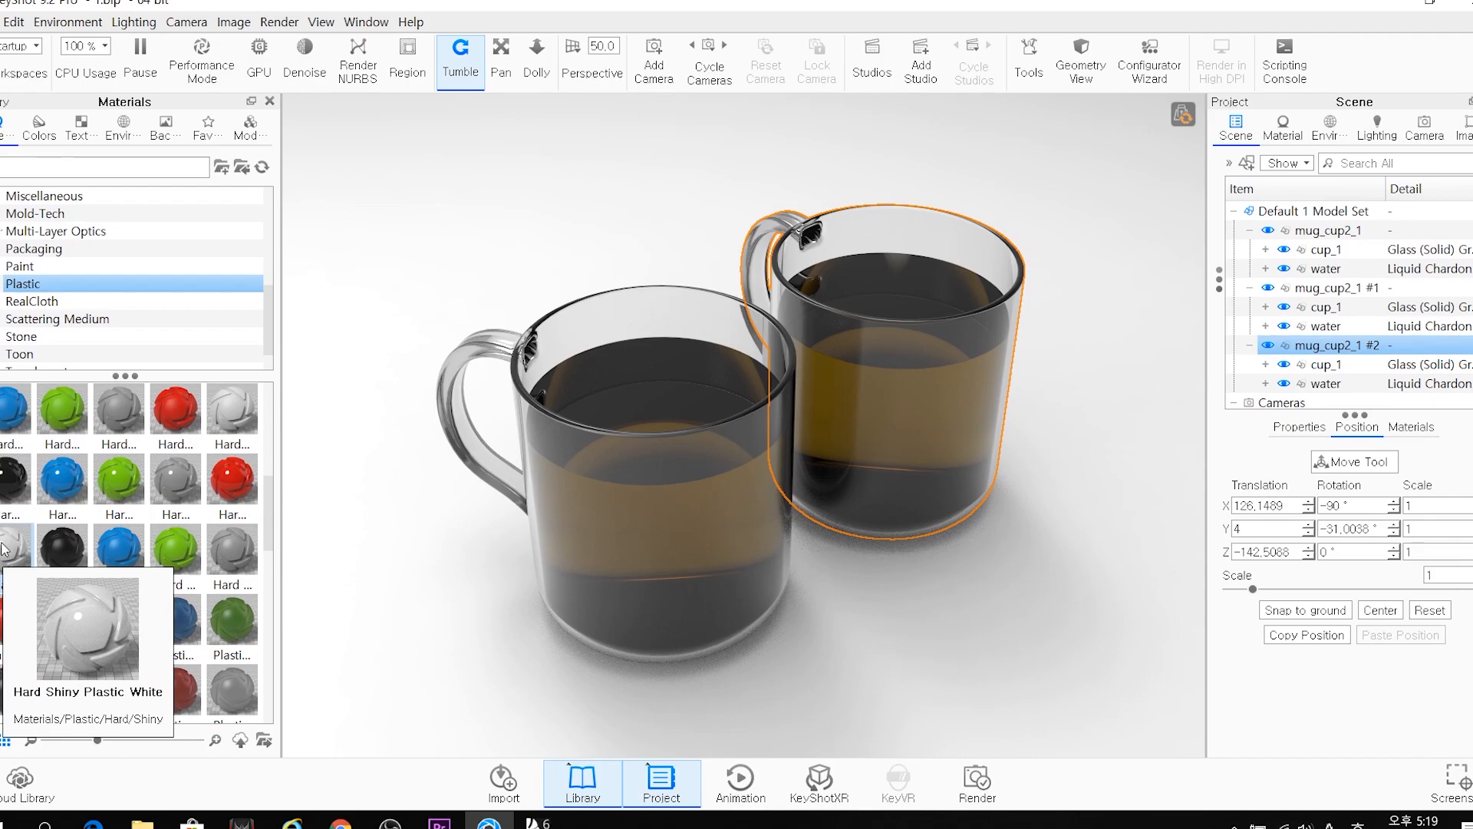
left_click_drag(3, 548, 603, 335)
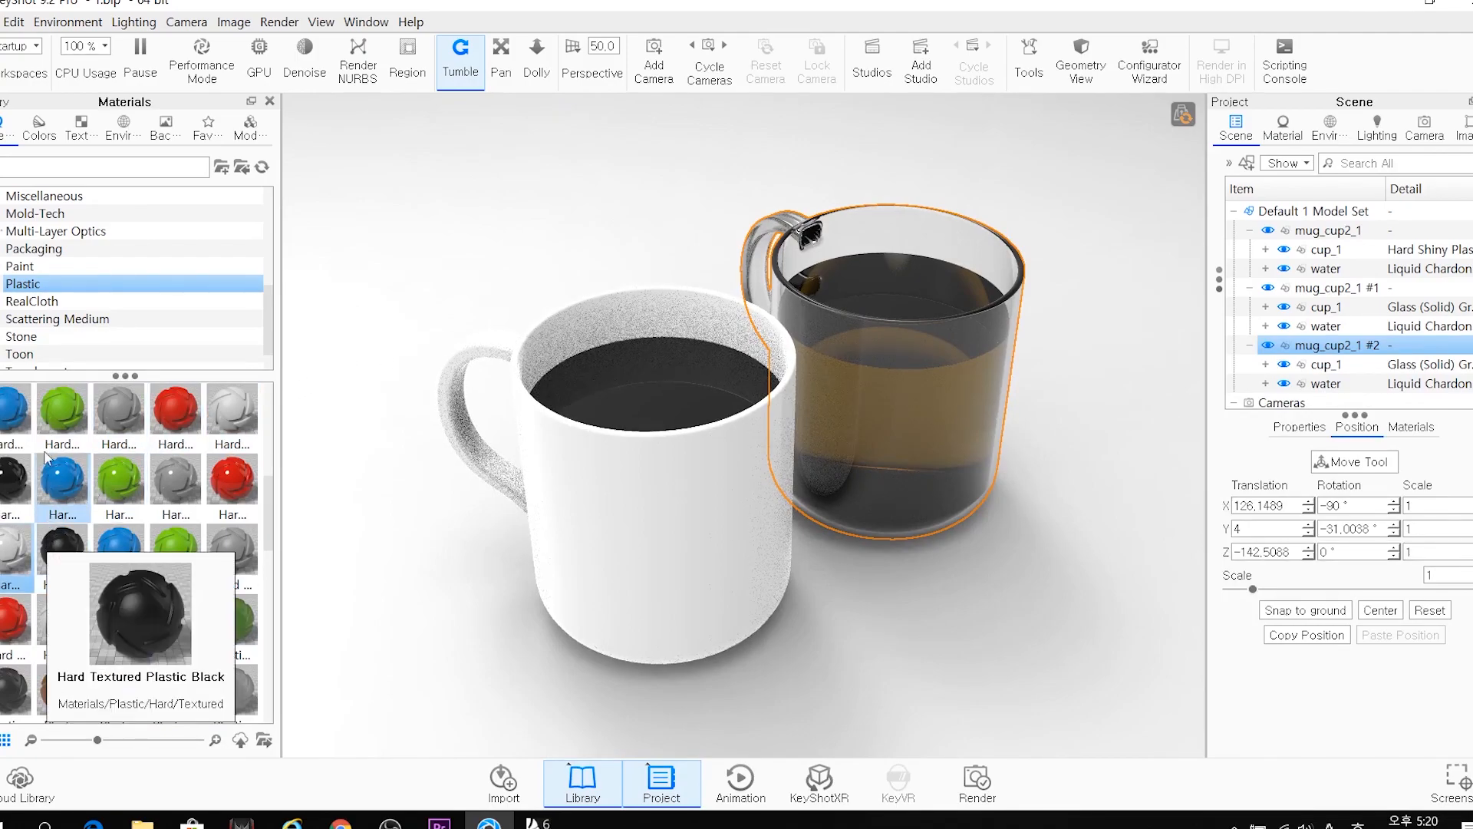
Apply the Liquid Coffee material from the Liquids library to the liquid in the front white mug
scroll(43, 285, "up", 2)
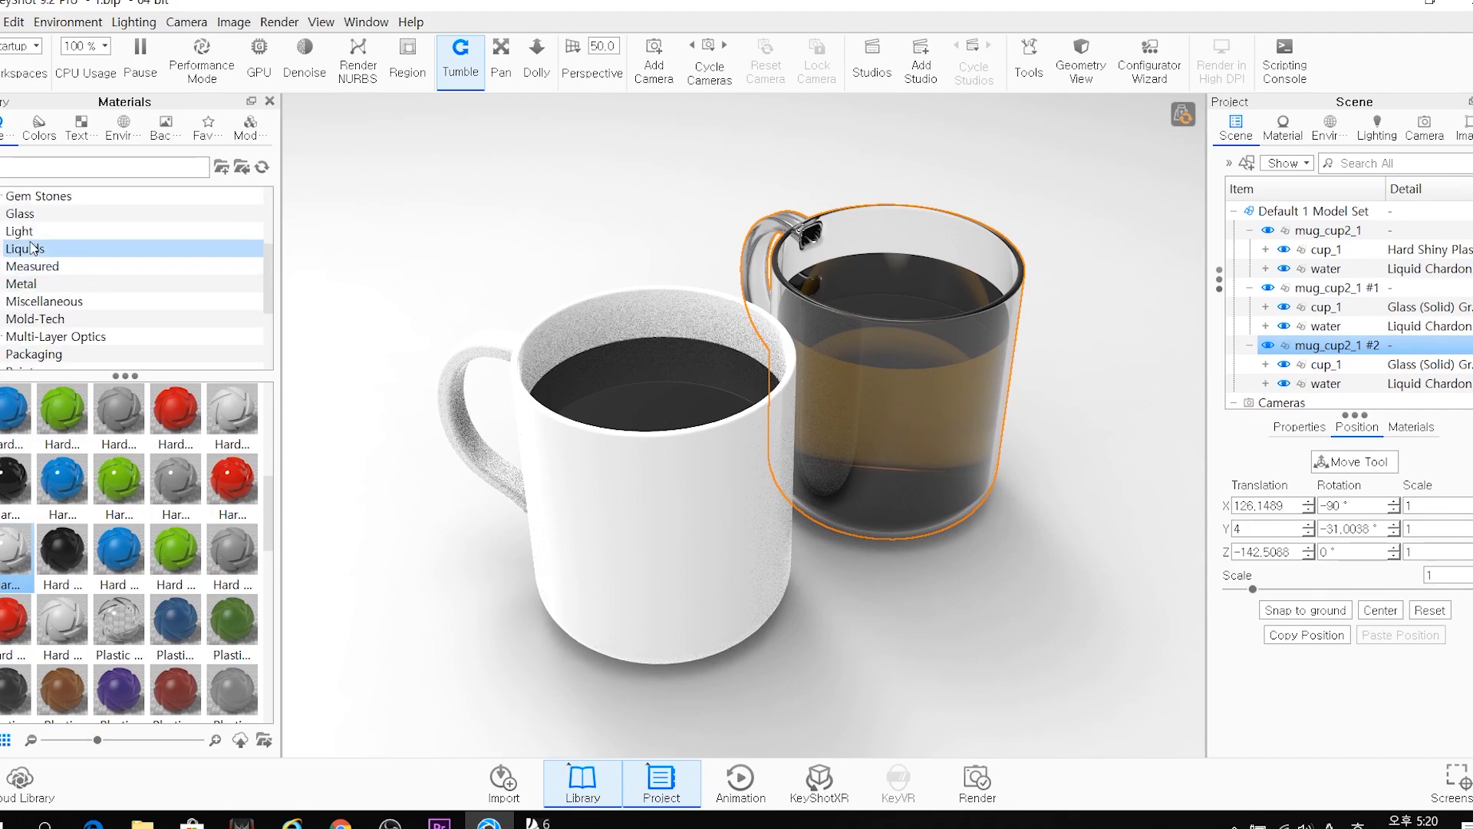
left_click(25, 248)
left_click_drag(119, 479, 632, 454)
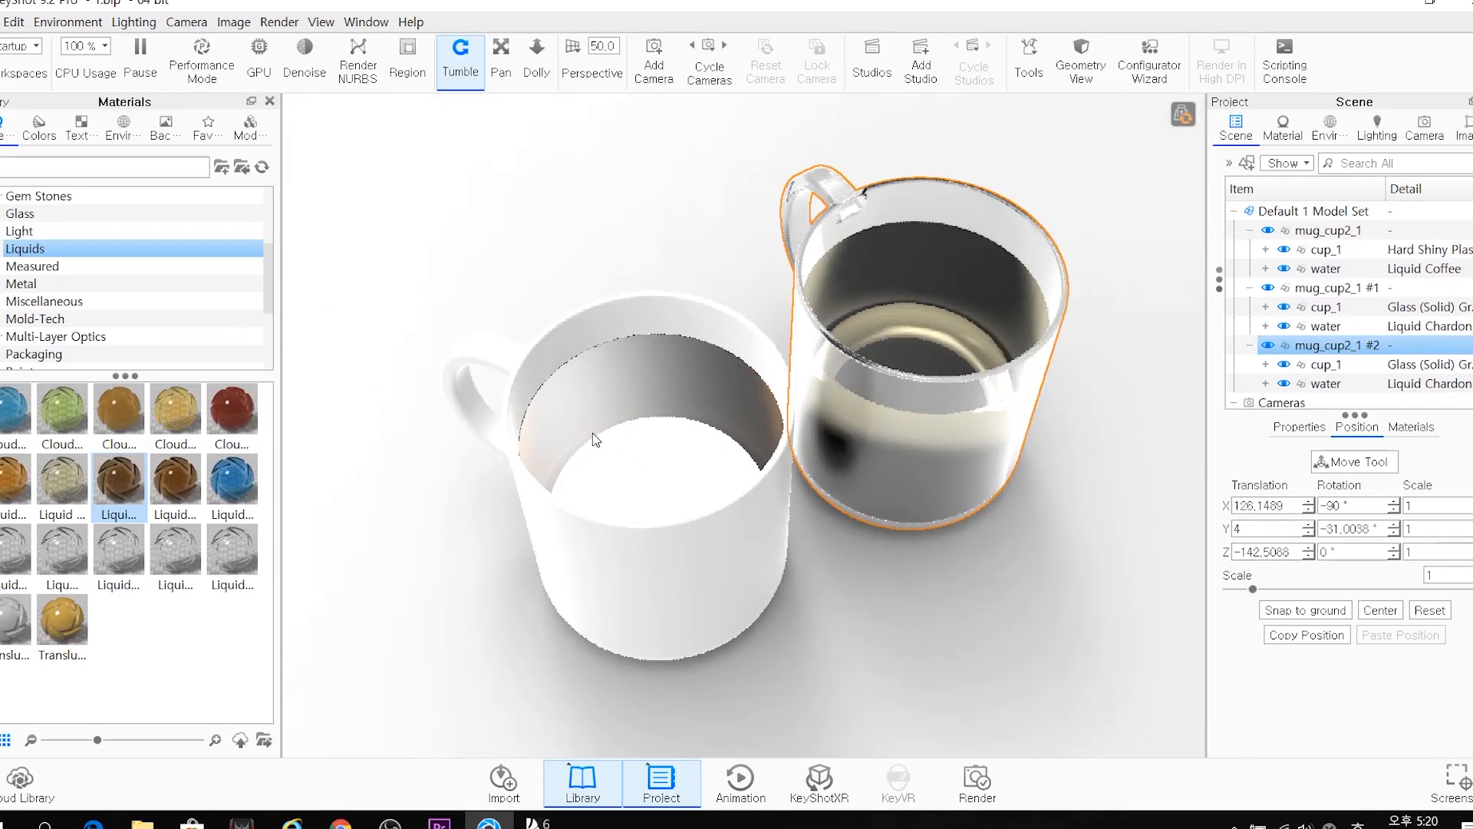
left_click_drag(600, 432, 612, 342)
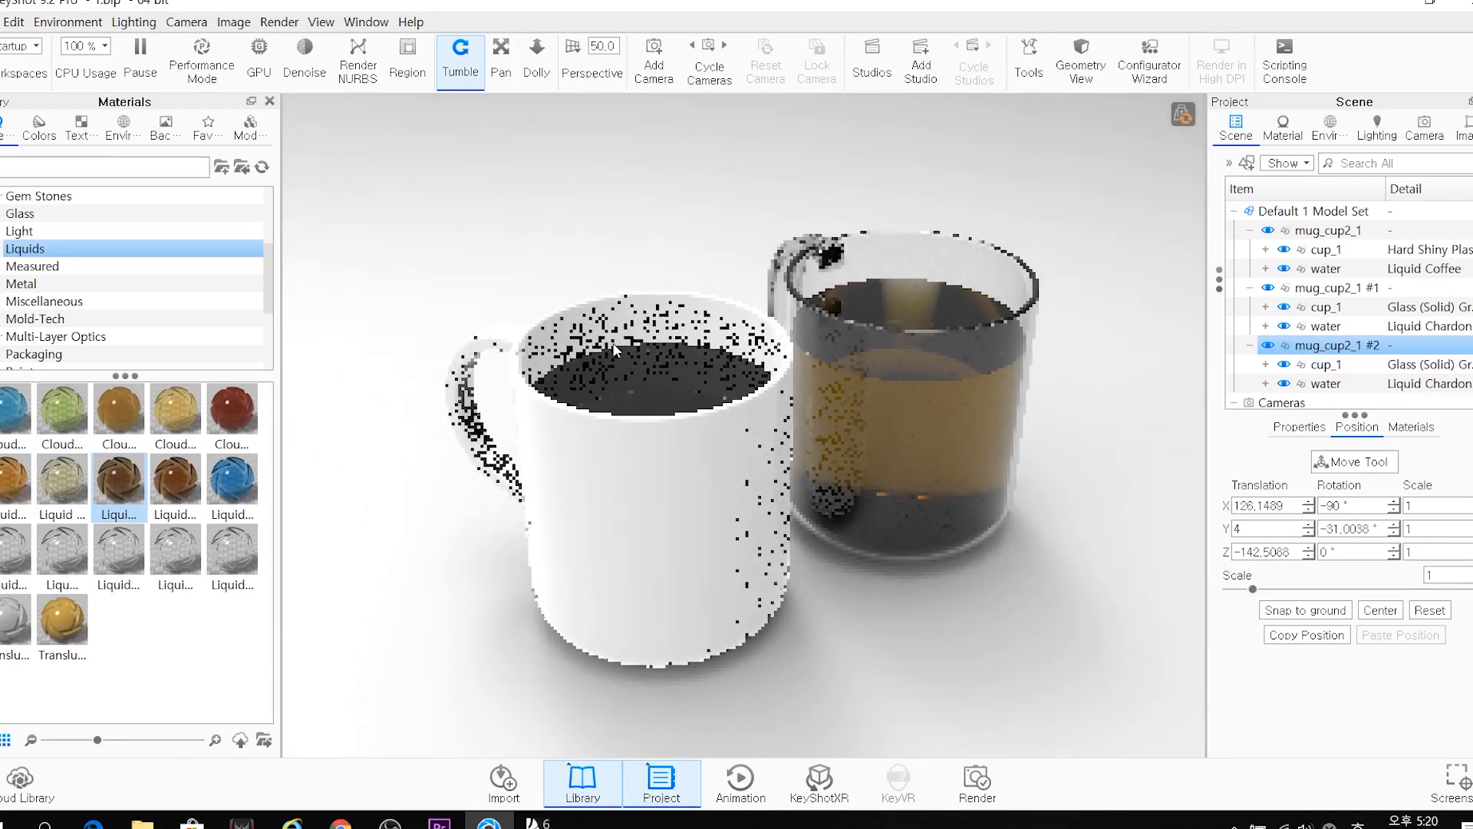
left_click_drag(703, 357, 586, 491)
Change the diffuse color of the front mug's plastic material to pure red, #FF0000
left_click(586, 497)
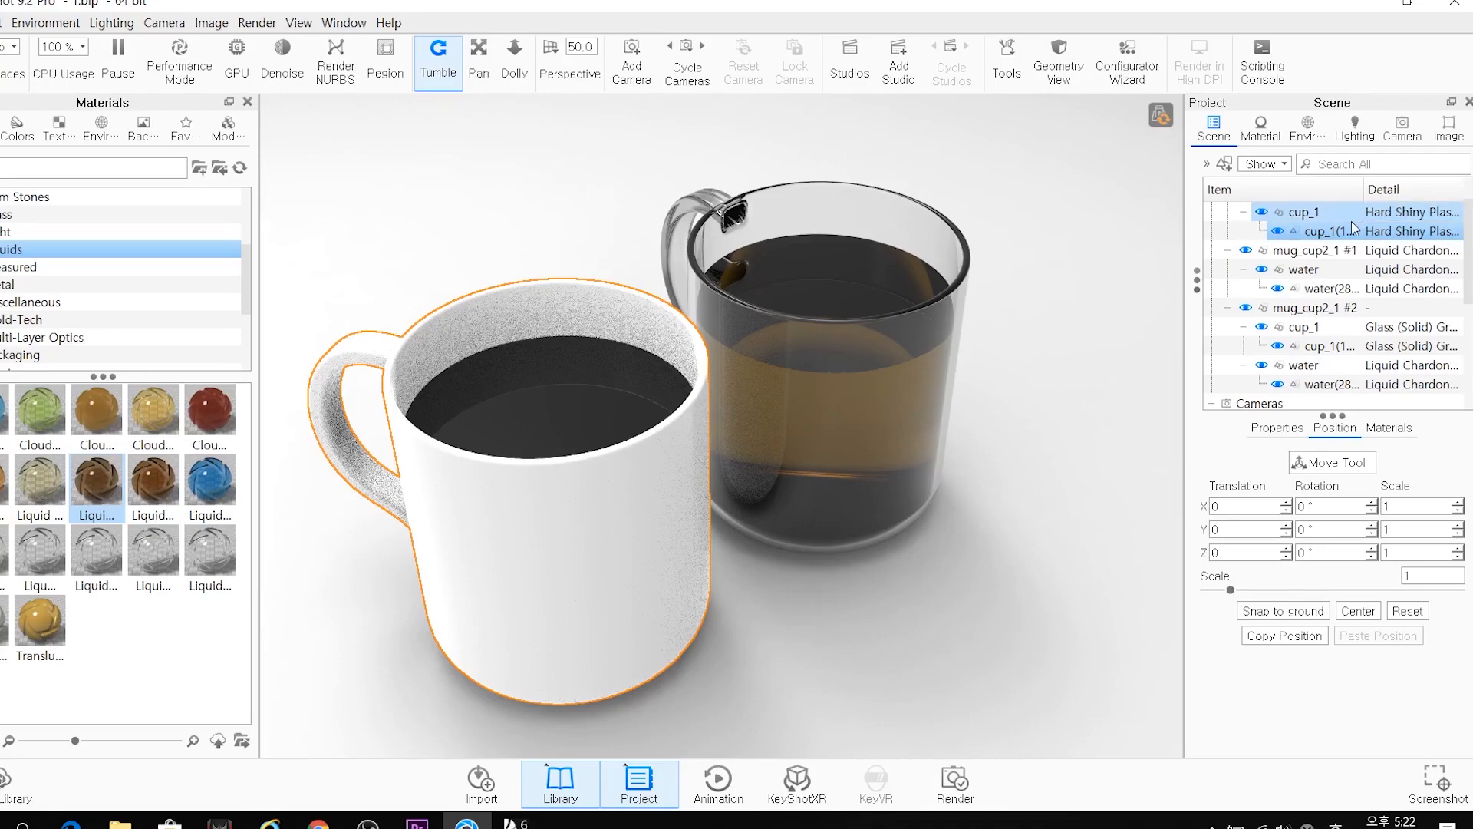
double_click(1329, 237)
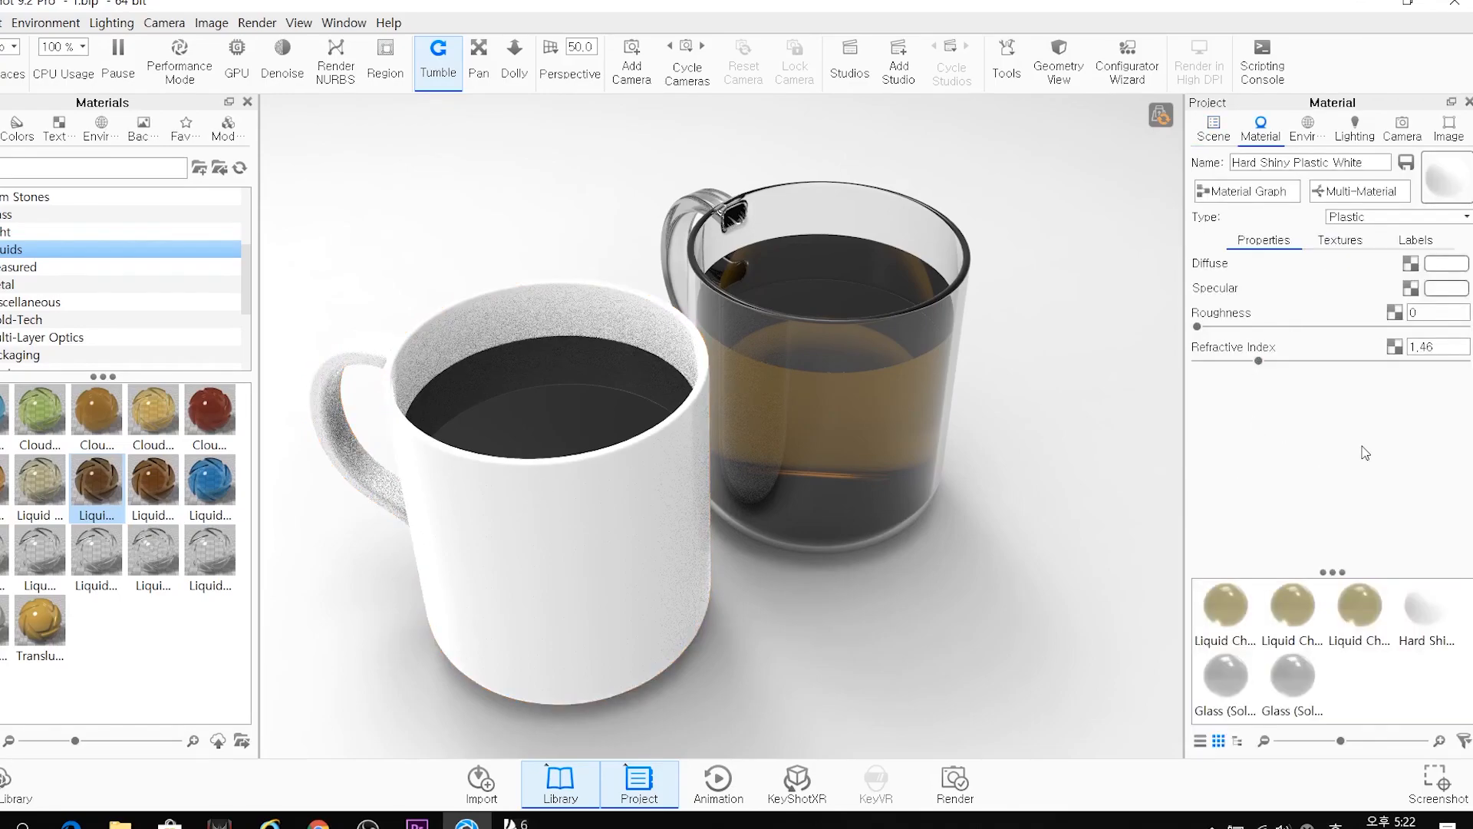
key("ctrl")
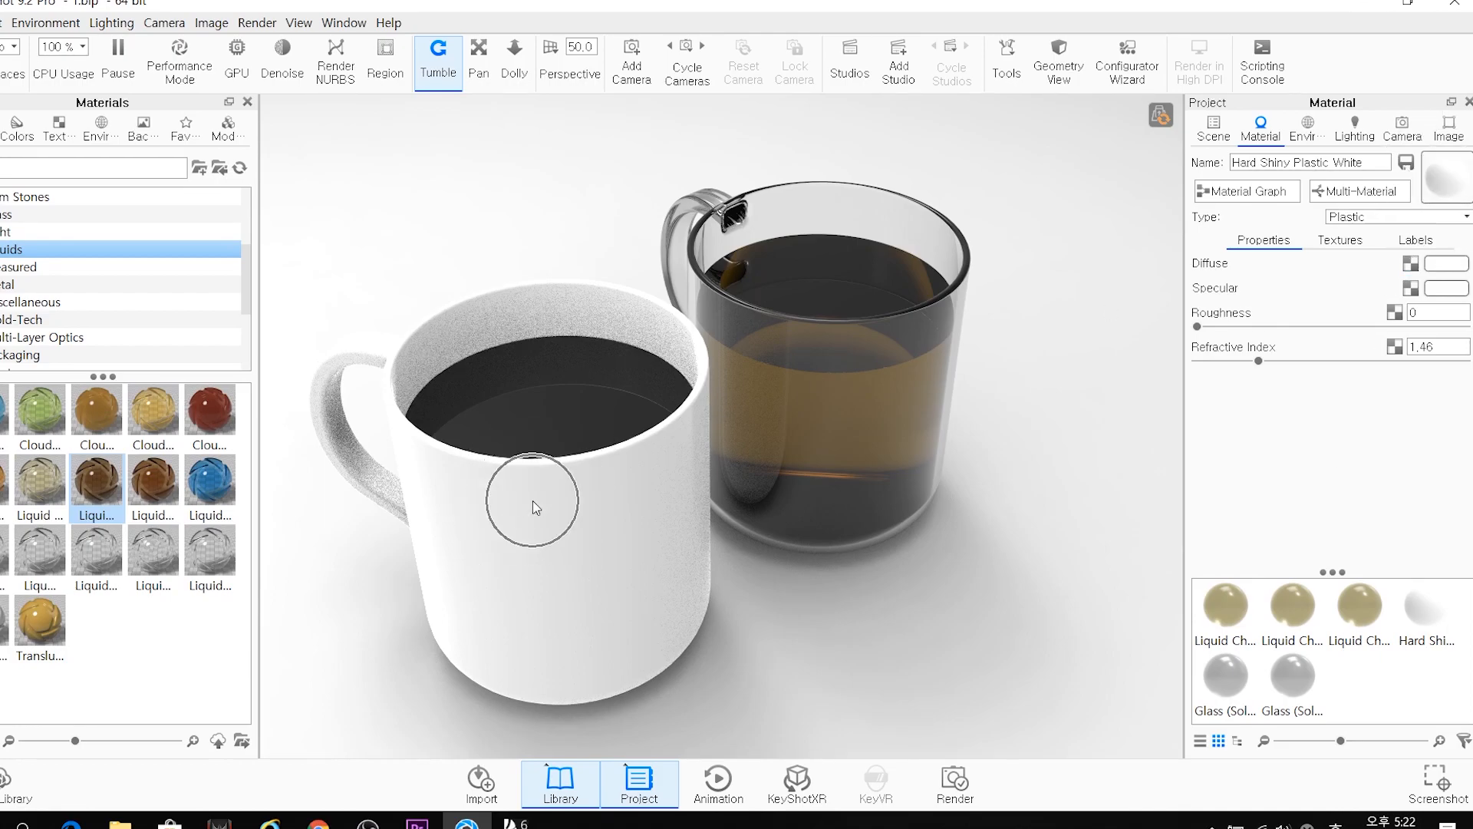
key("ctrl")
key("ctrl")
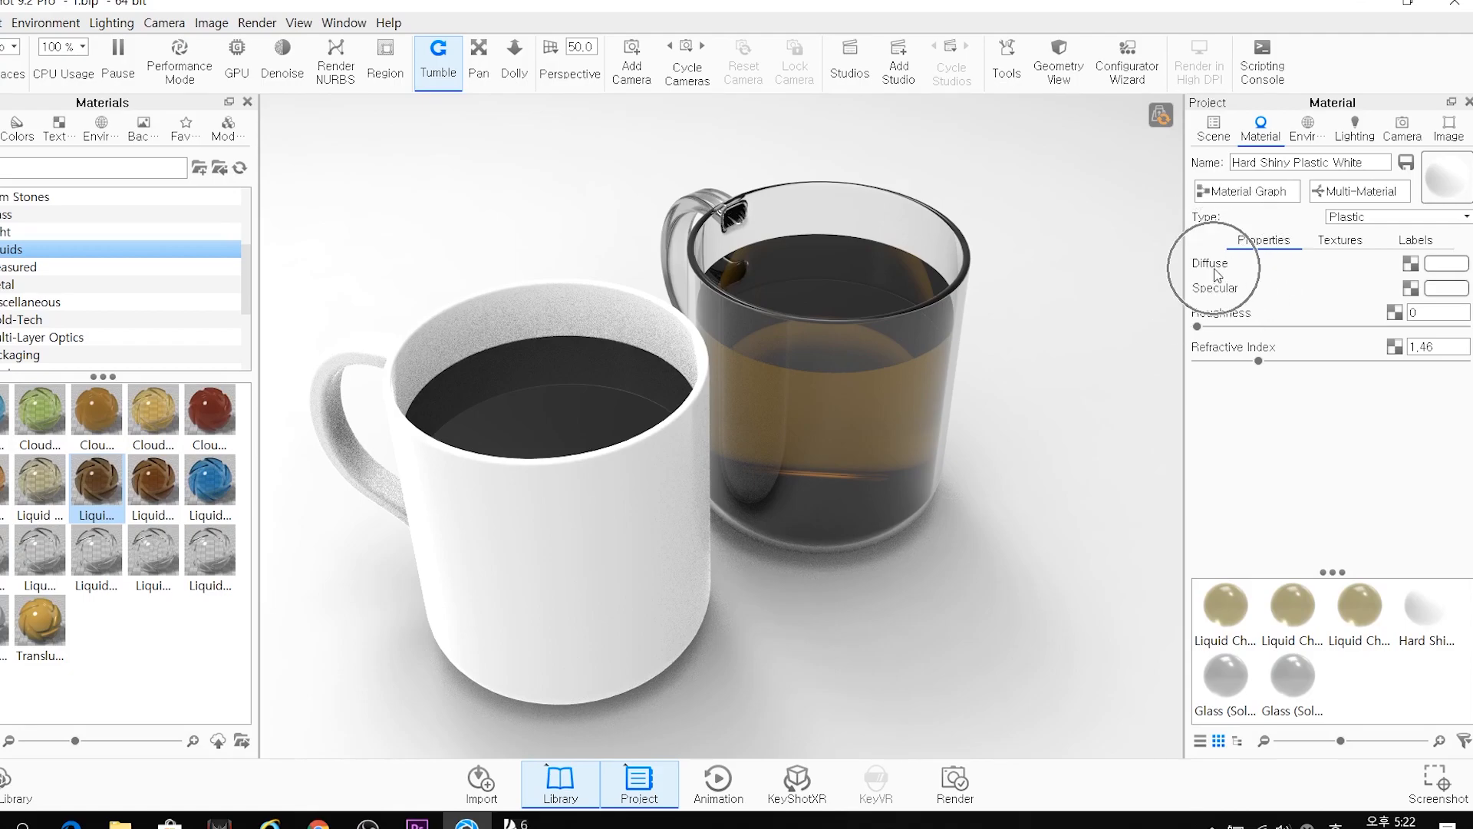
key("ctrl")
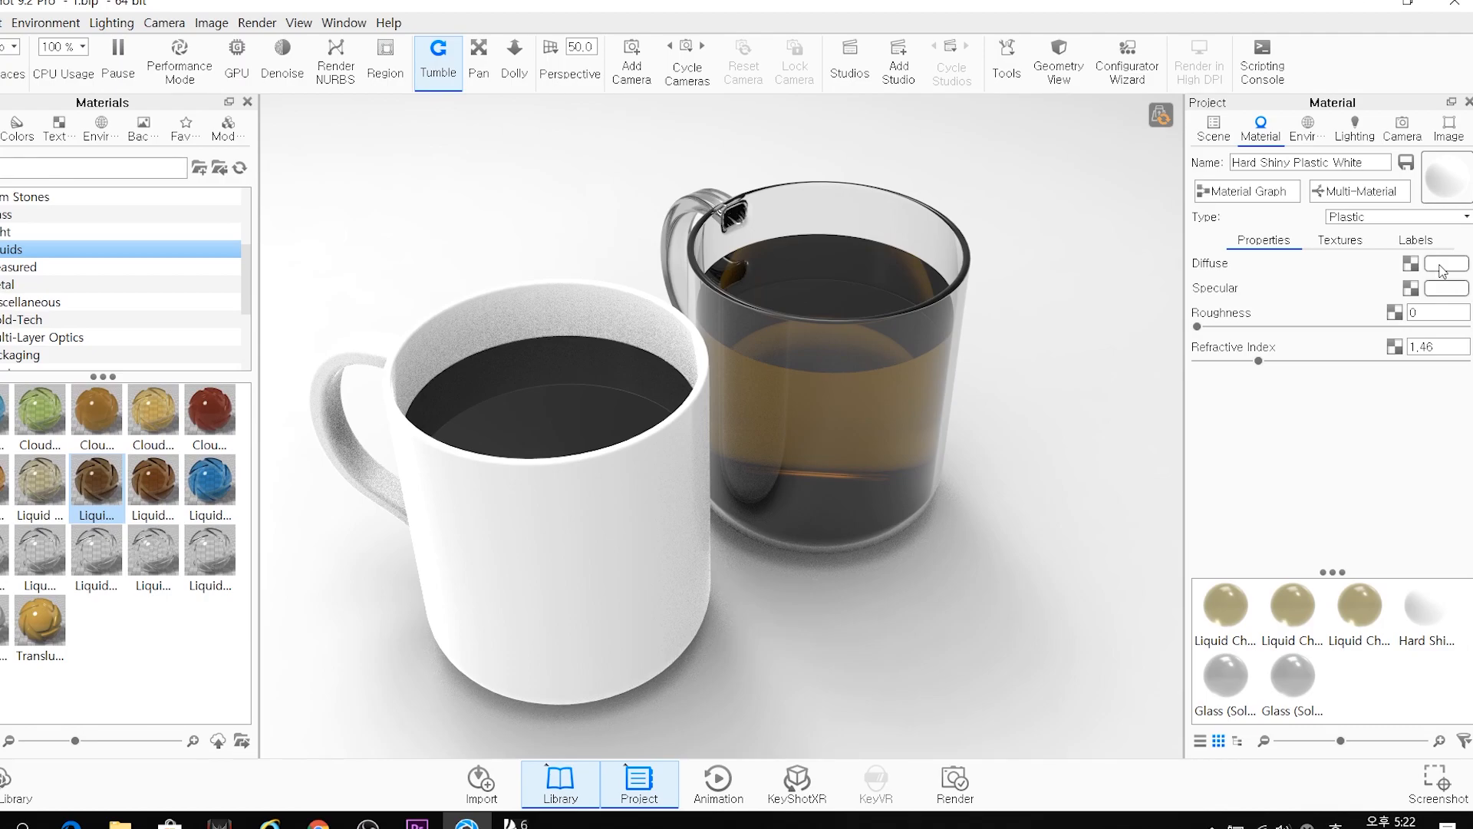
left_click(1441, 268)
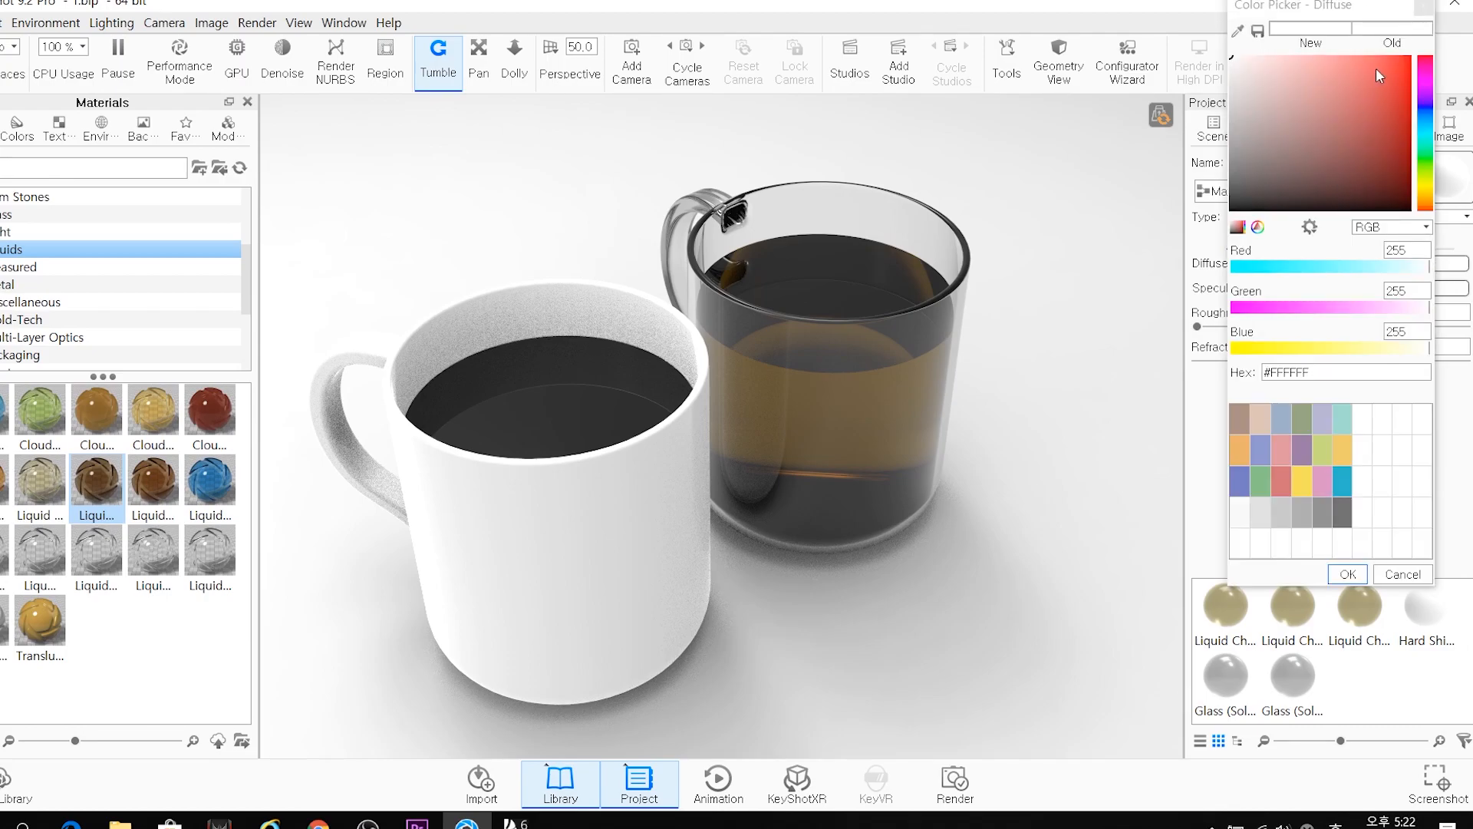
left_click_drag(1377, 76, 1431, 55)
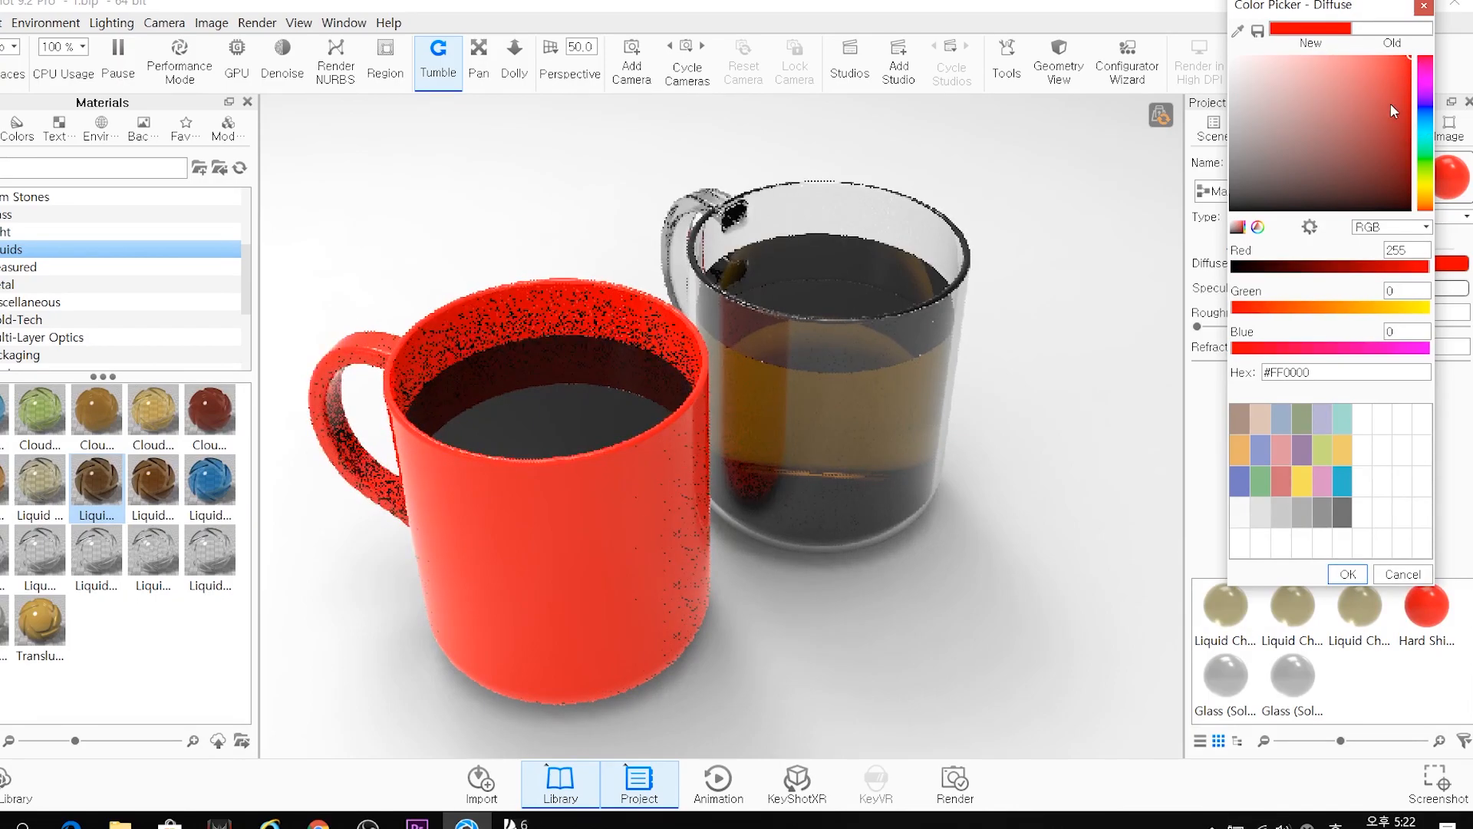
left_click(1348, 575)
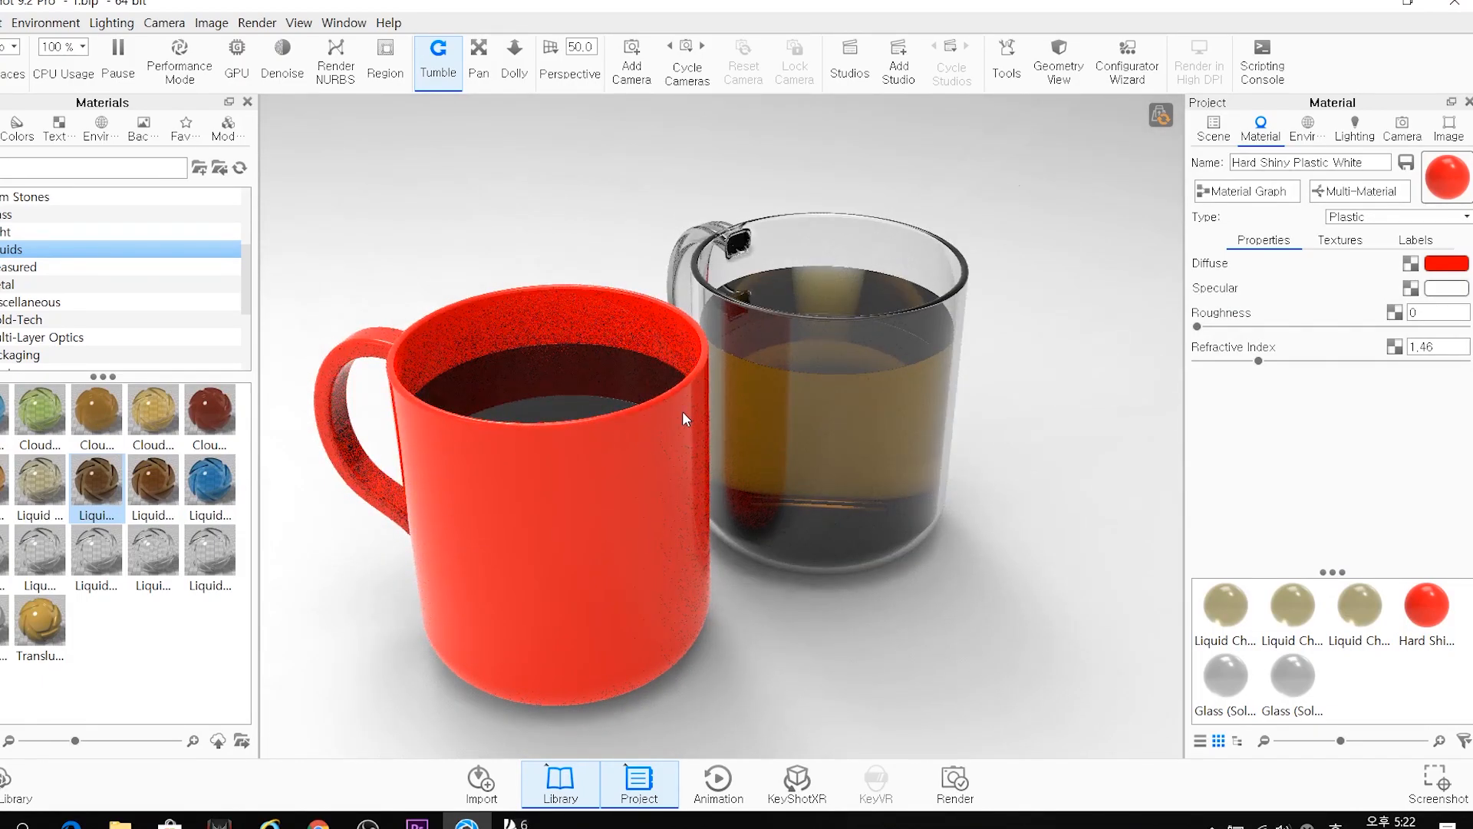
key("shift+p")
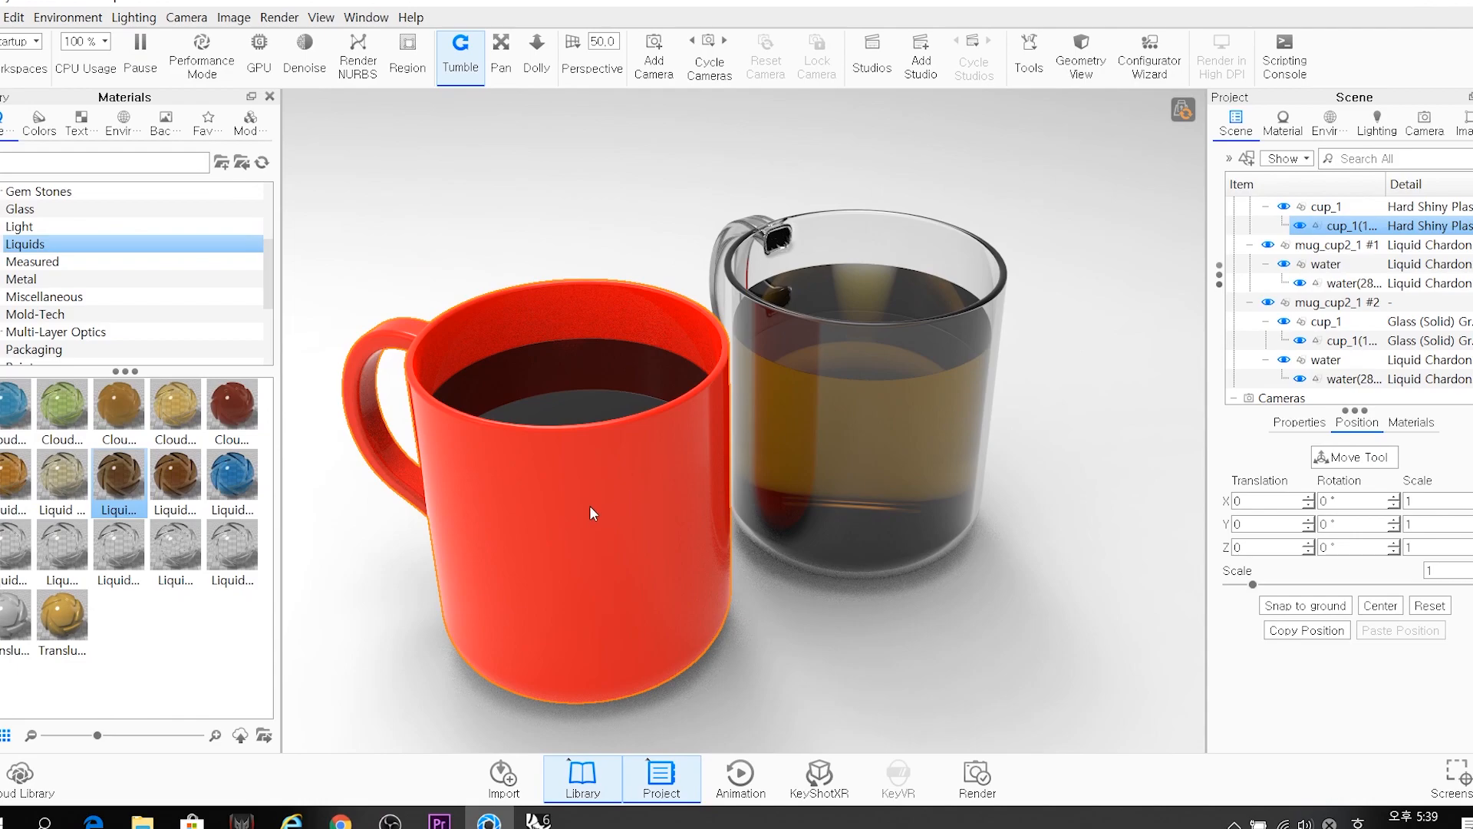
Add the starbucks image as a texture label to the red mug's material and accept its initial placement
double_click(590, 506)
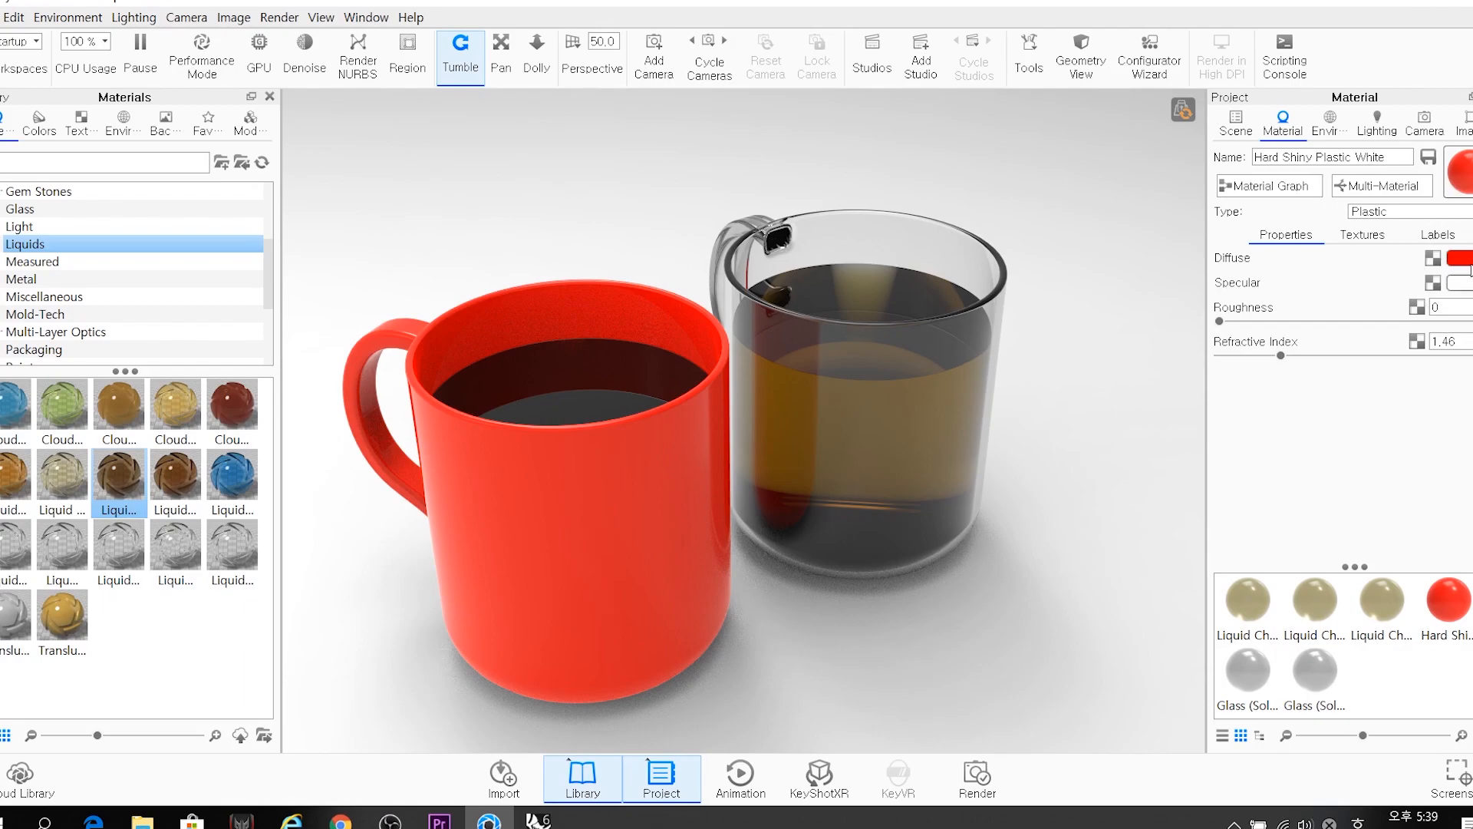
left_click(1437, 235)
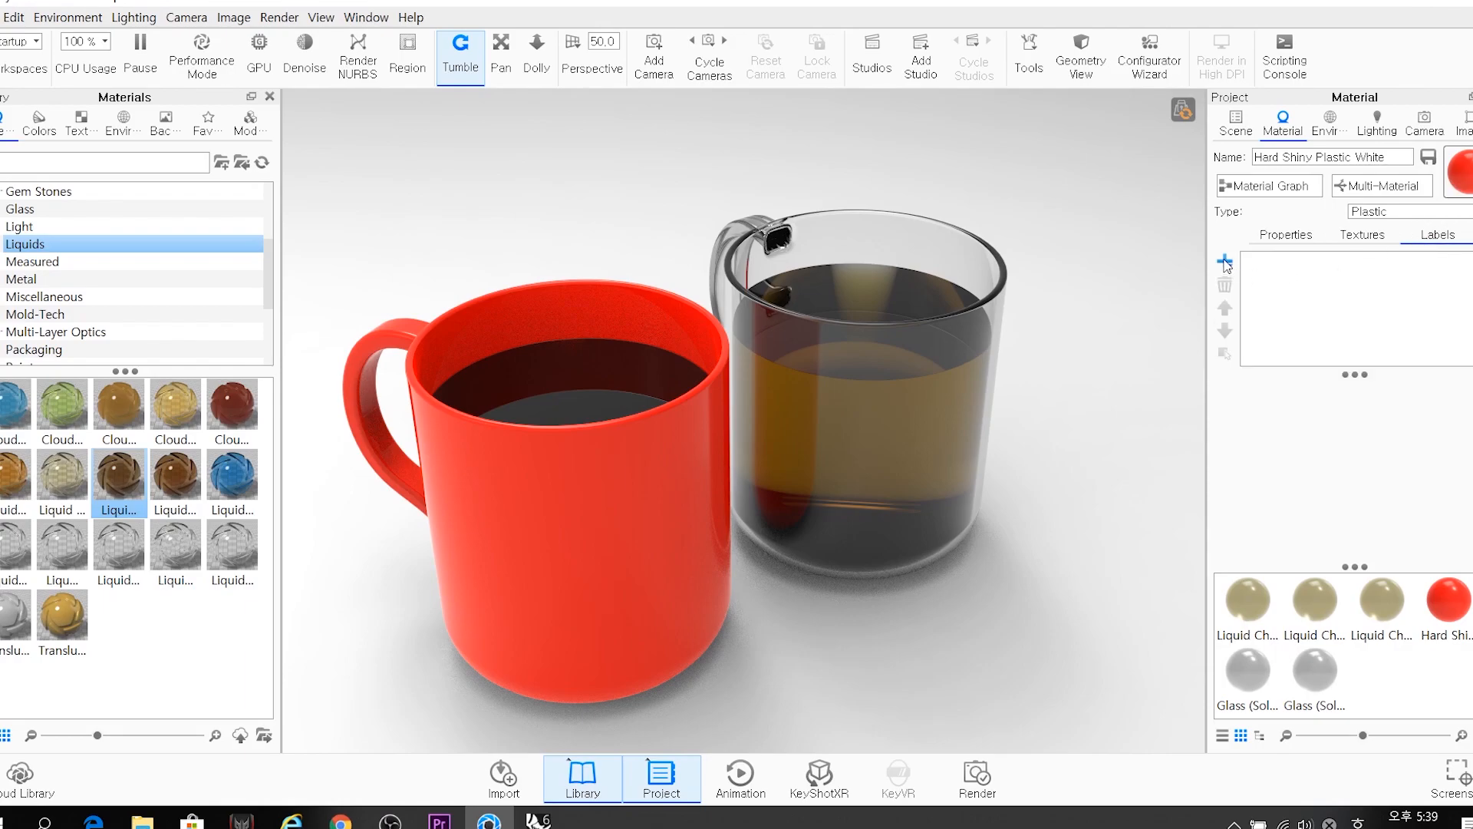
left_click(1225, 261)
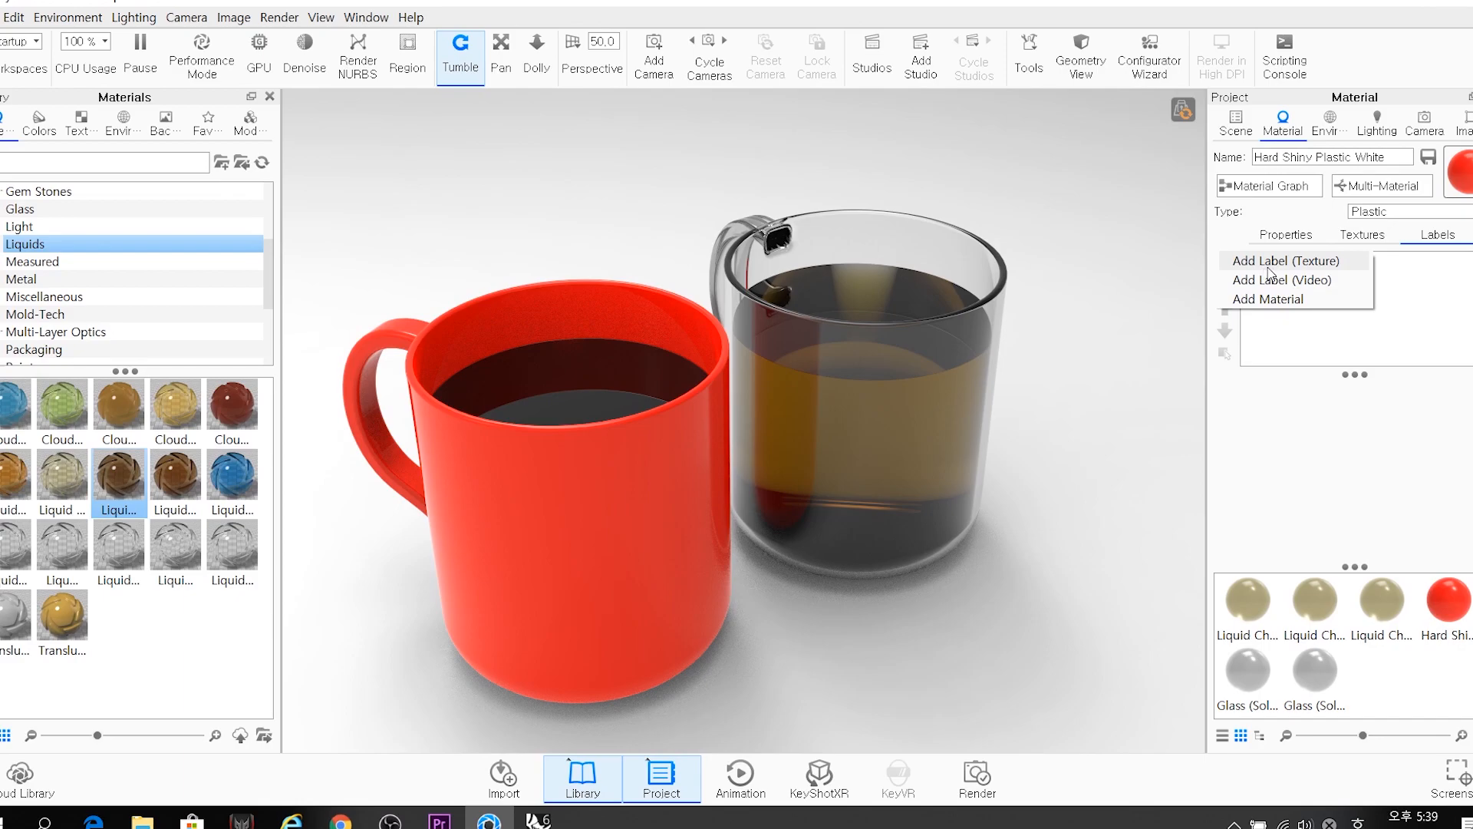
left_click(1302, 262)
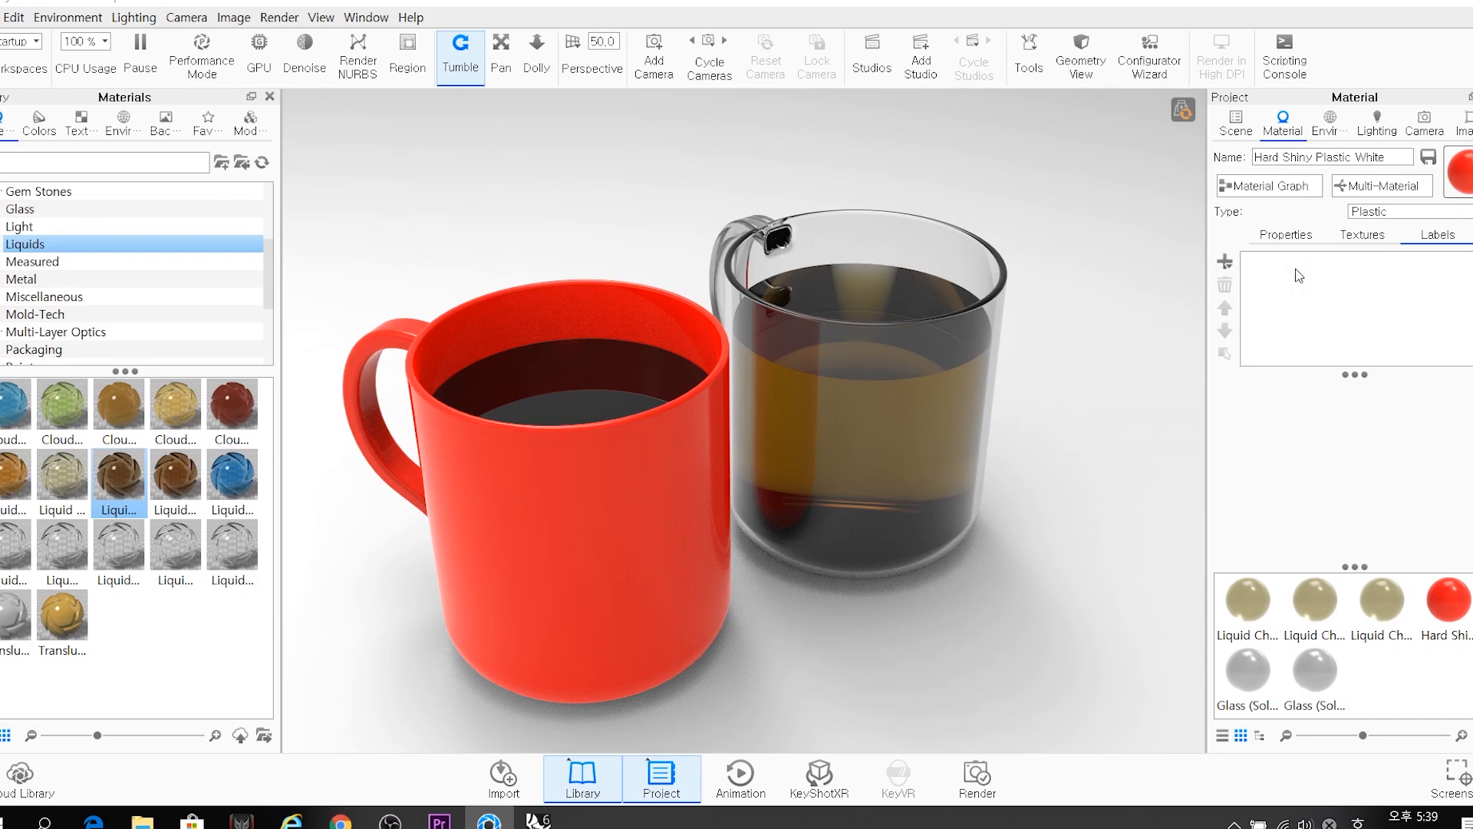
left_click(453, 176)
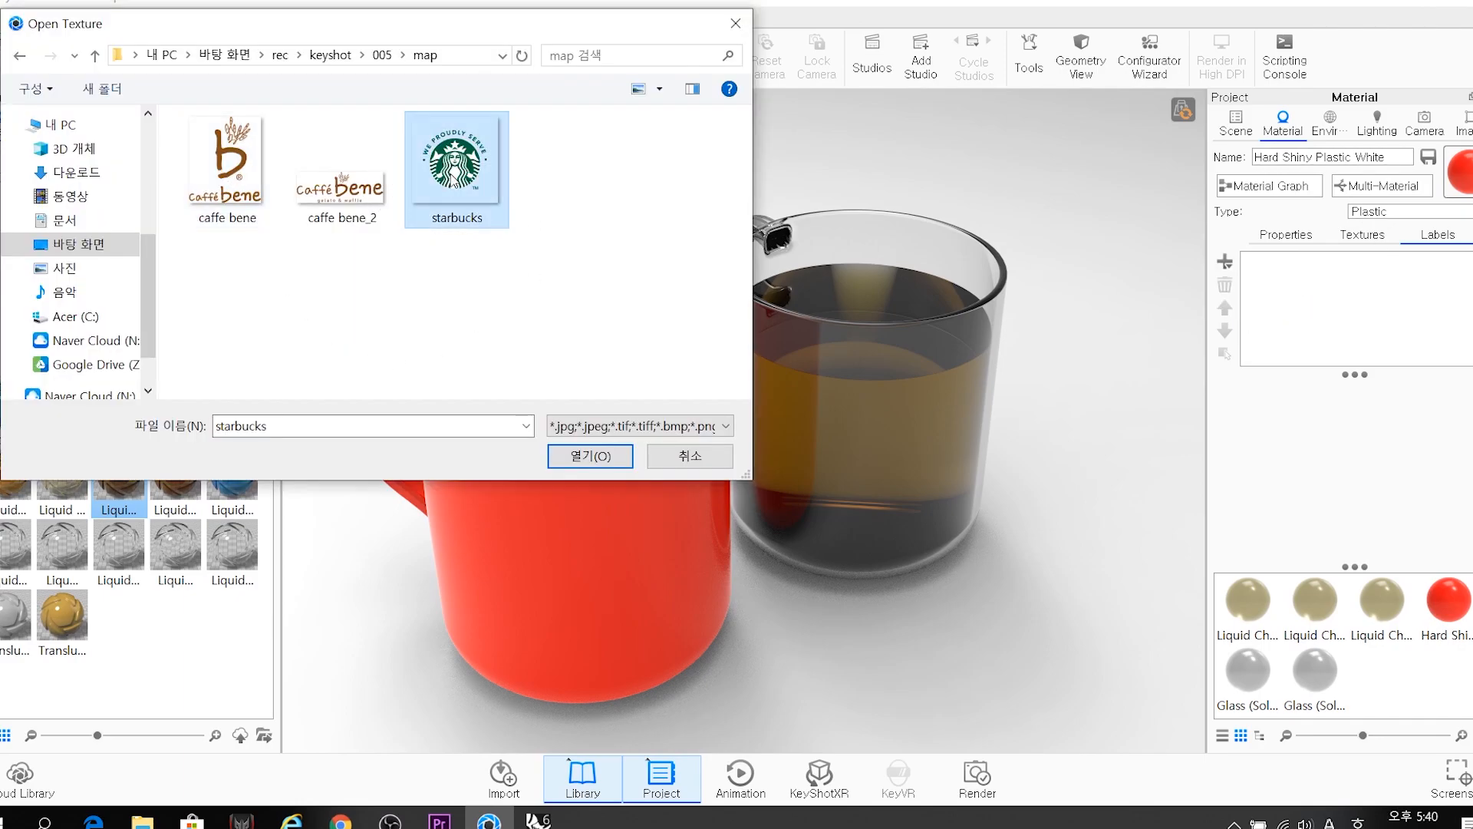
left_click(590, 456)
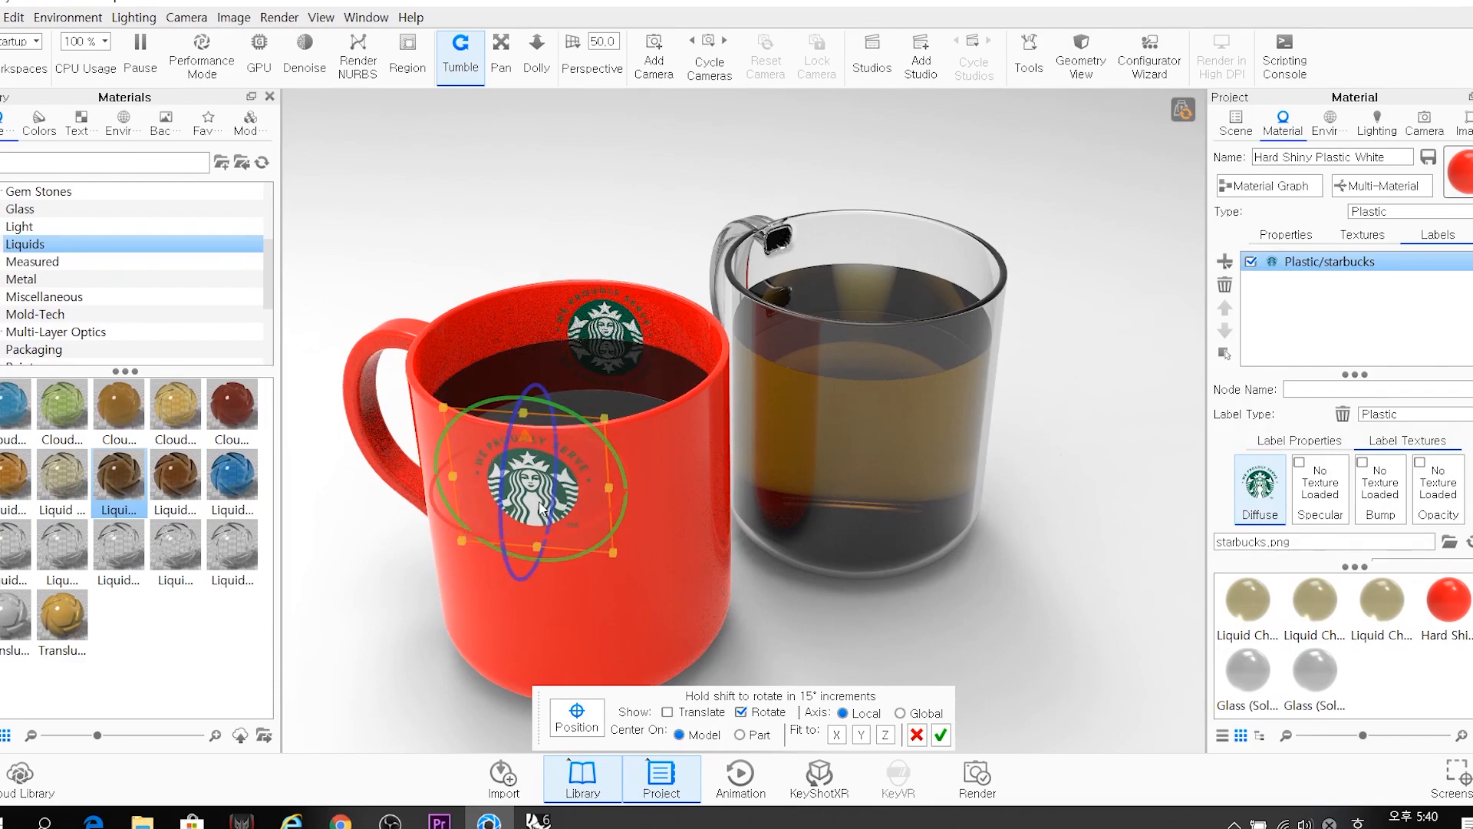
left_click(941, 735)
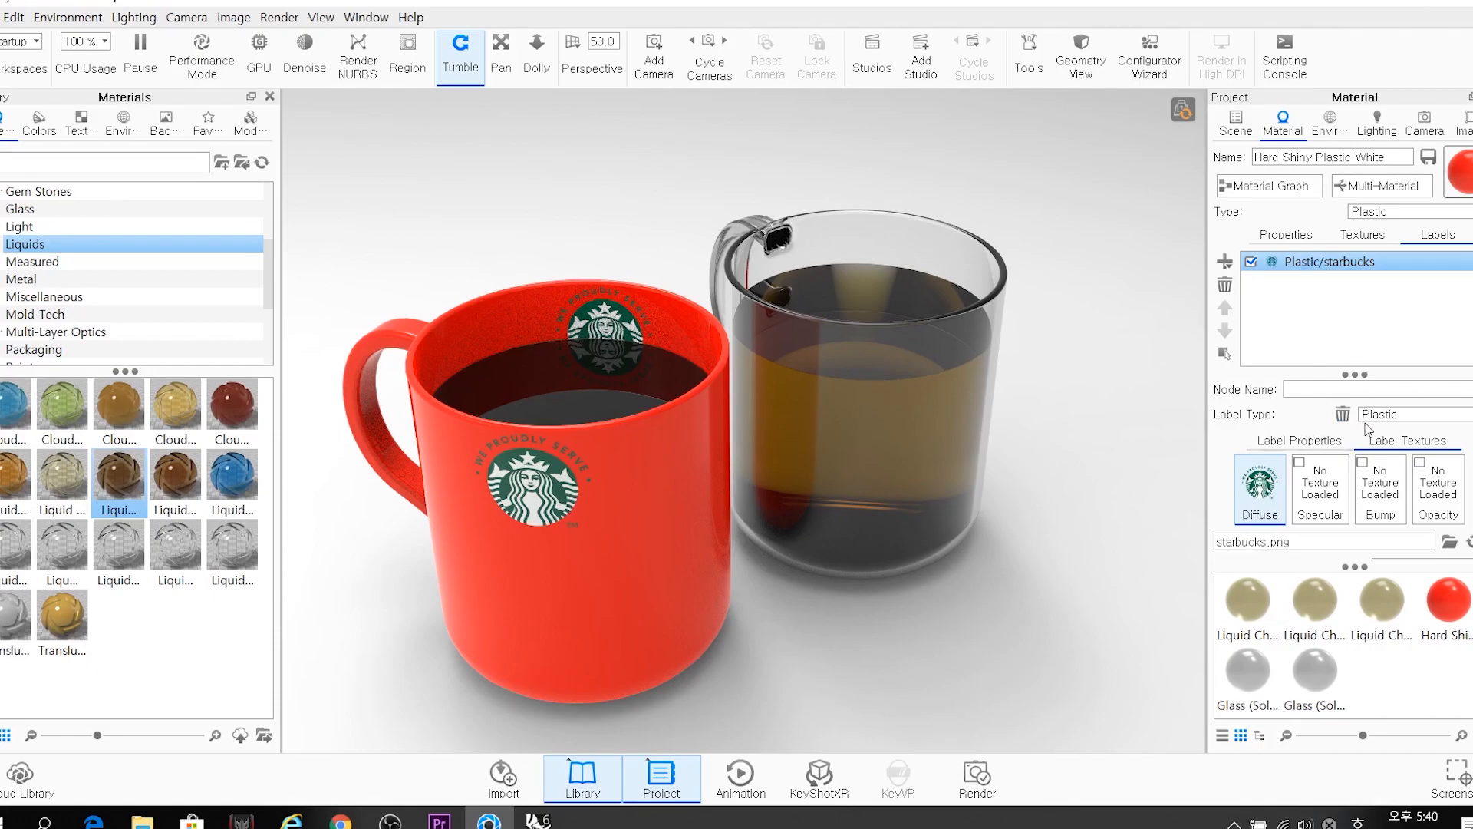
Set the mapping type of the starbucks label texture to UV
scroll(1228, 491, "down", 5)
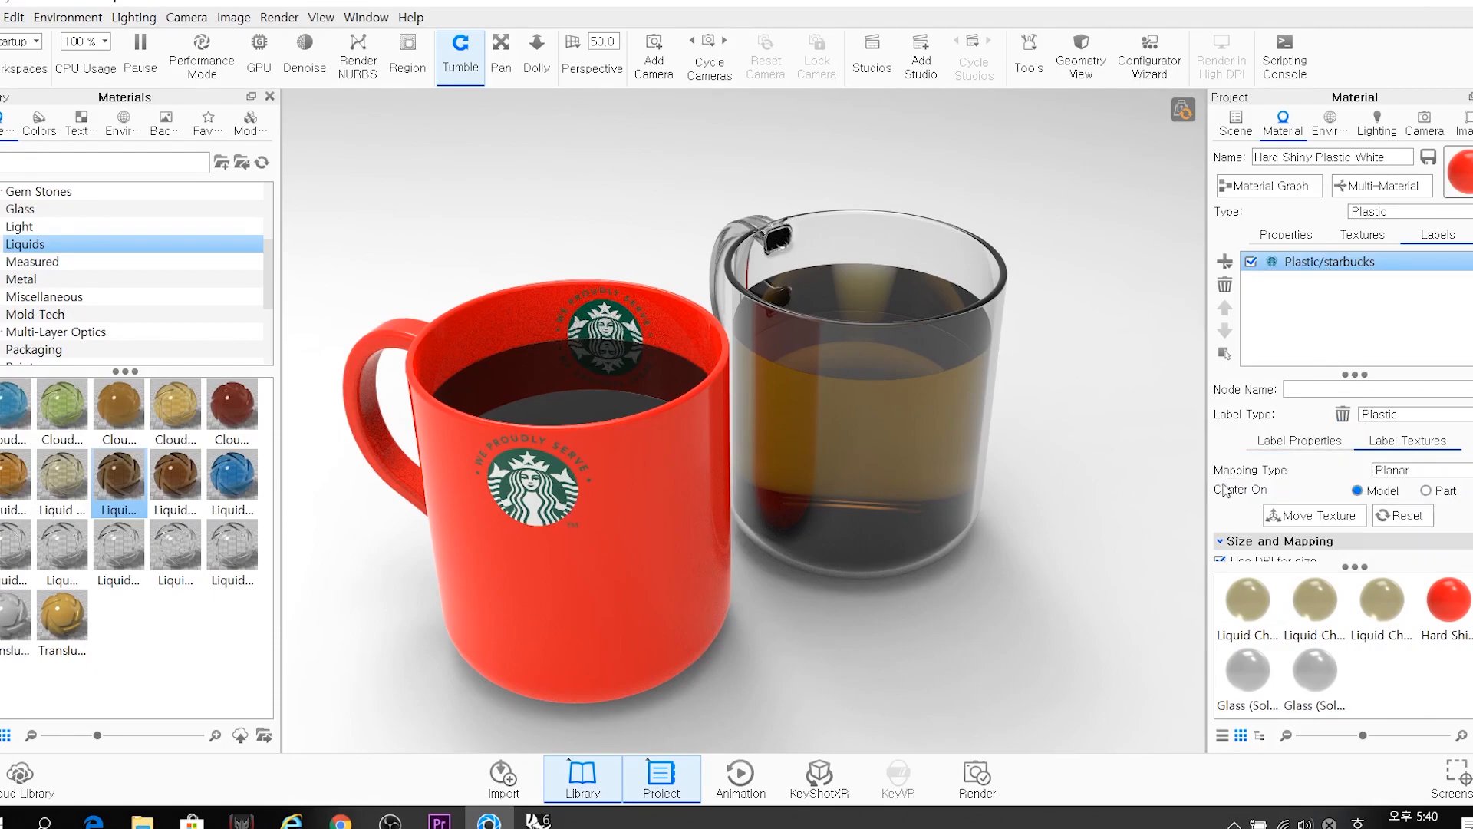
scroll(1259, 499, "up", 1)
scroll(1270, 499, "down", 1)
scroll(1283, 497, "up", 1)
left_click(1268, 476)
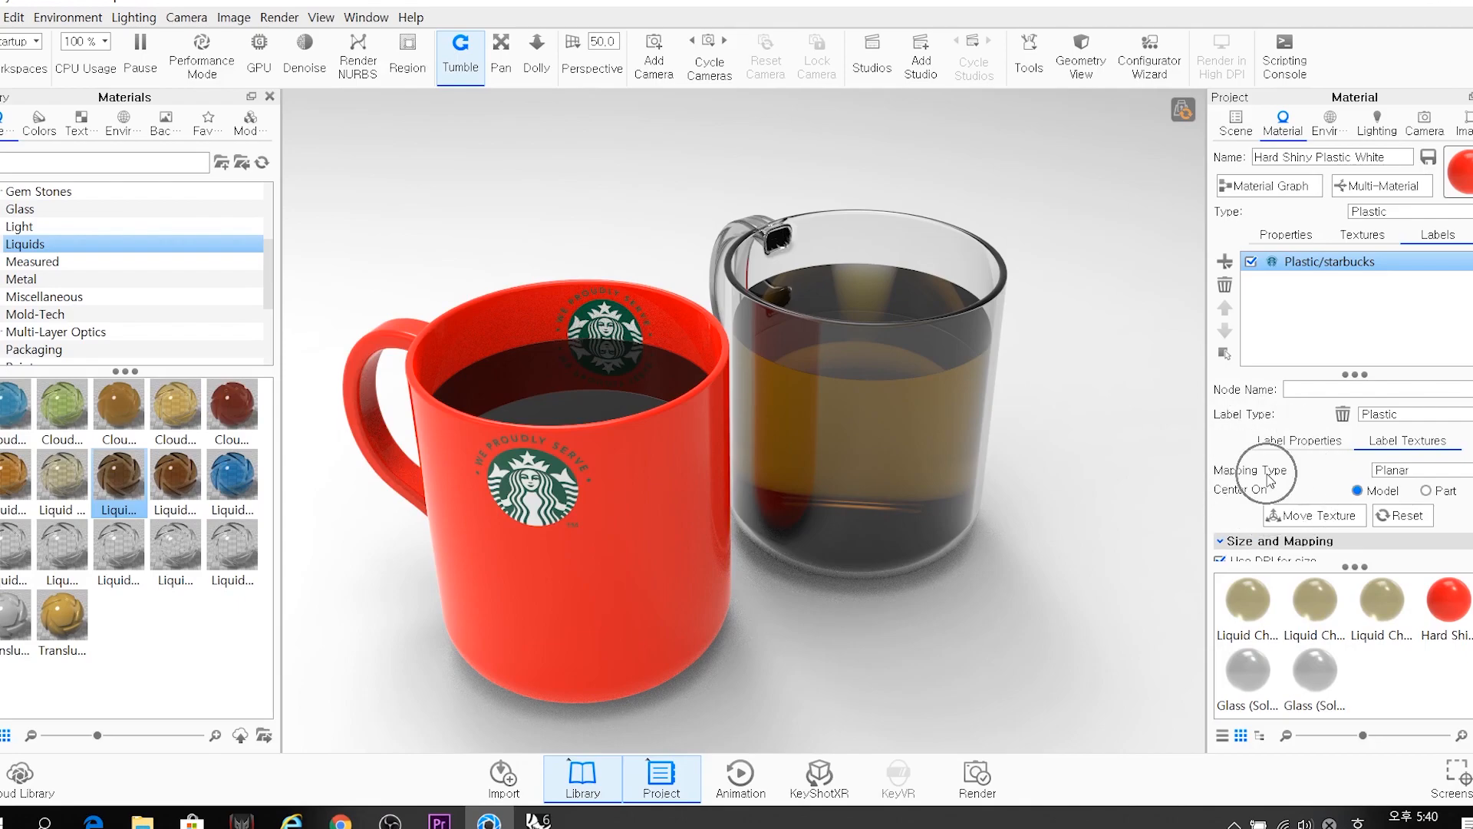
left_click(1442, 471)
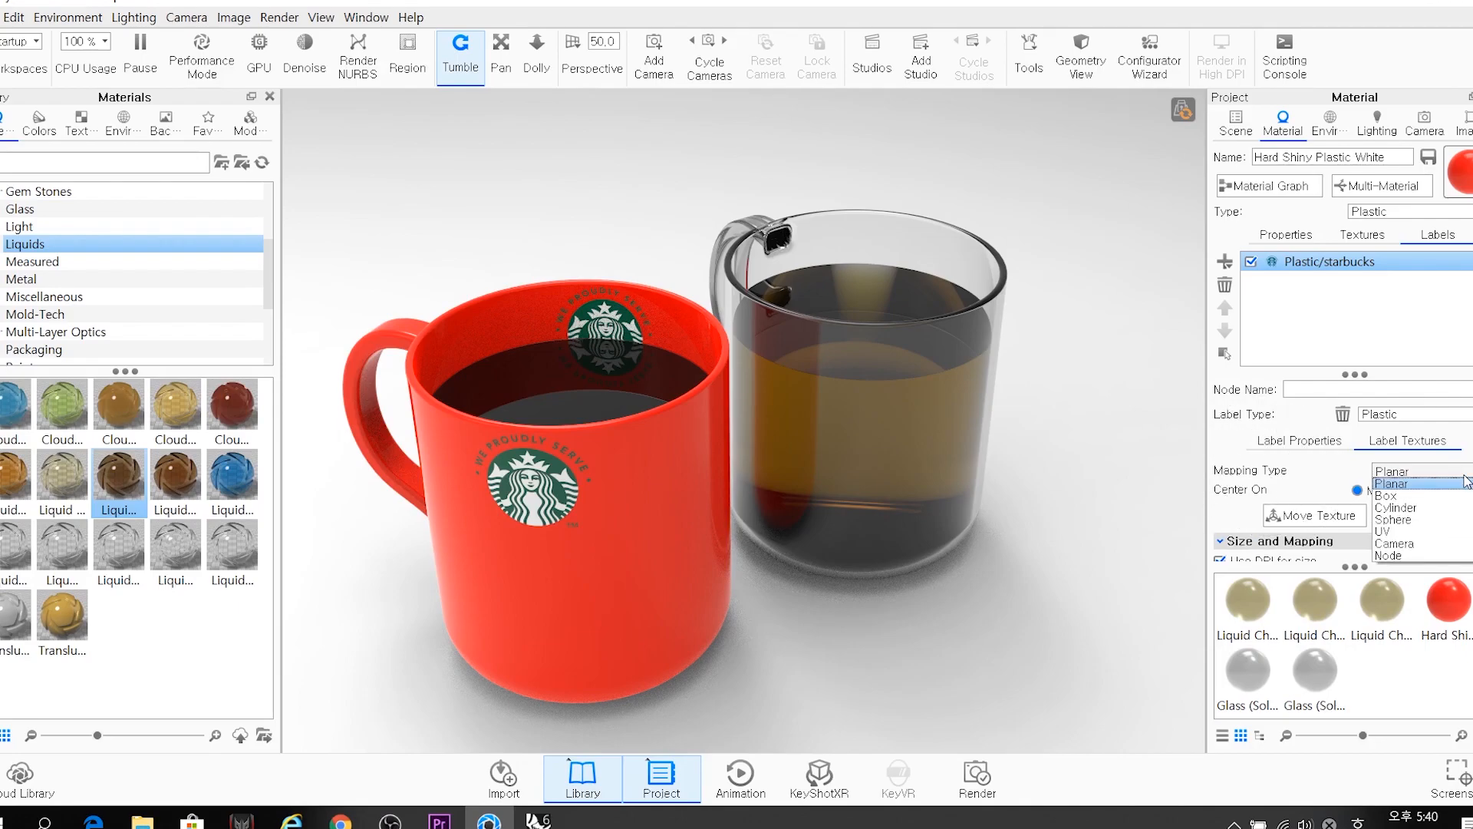
left_click(1390, 532)
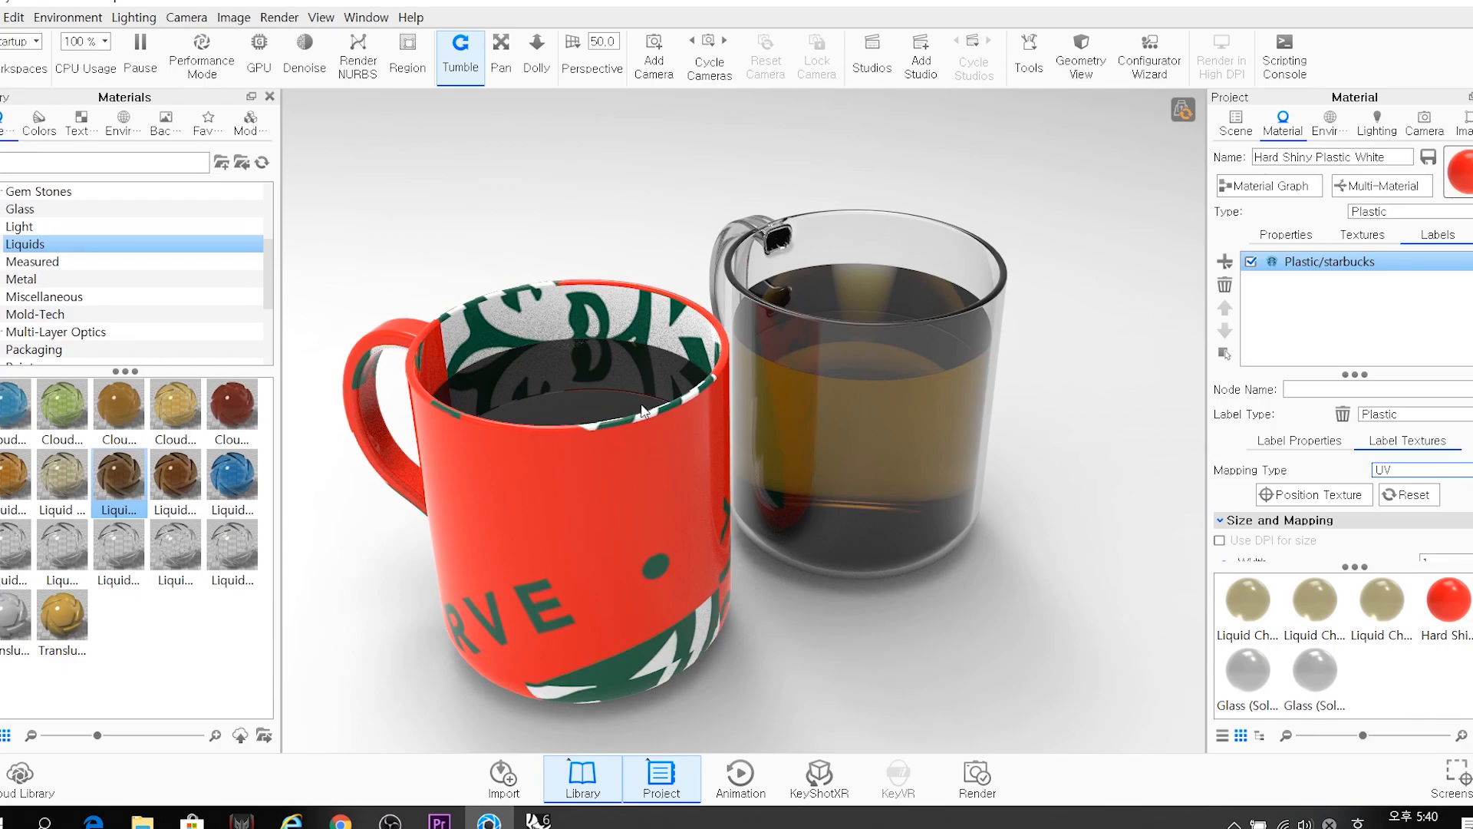
Position the UV-mapped starbucks texture on the outer front face of the red mug
left_click(1310, 495)
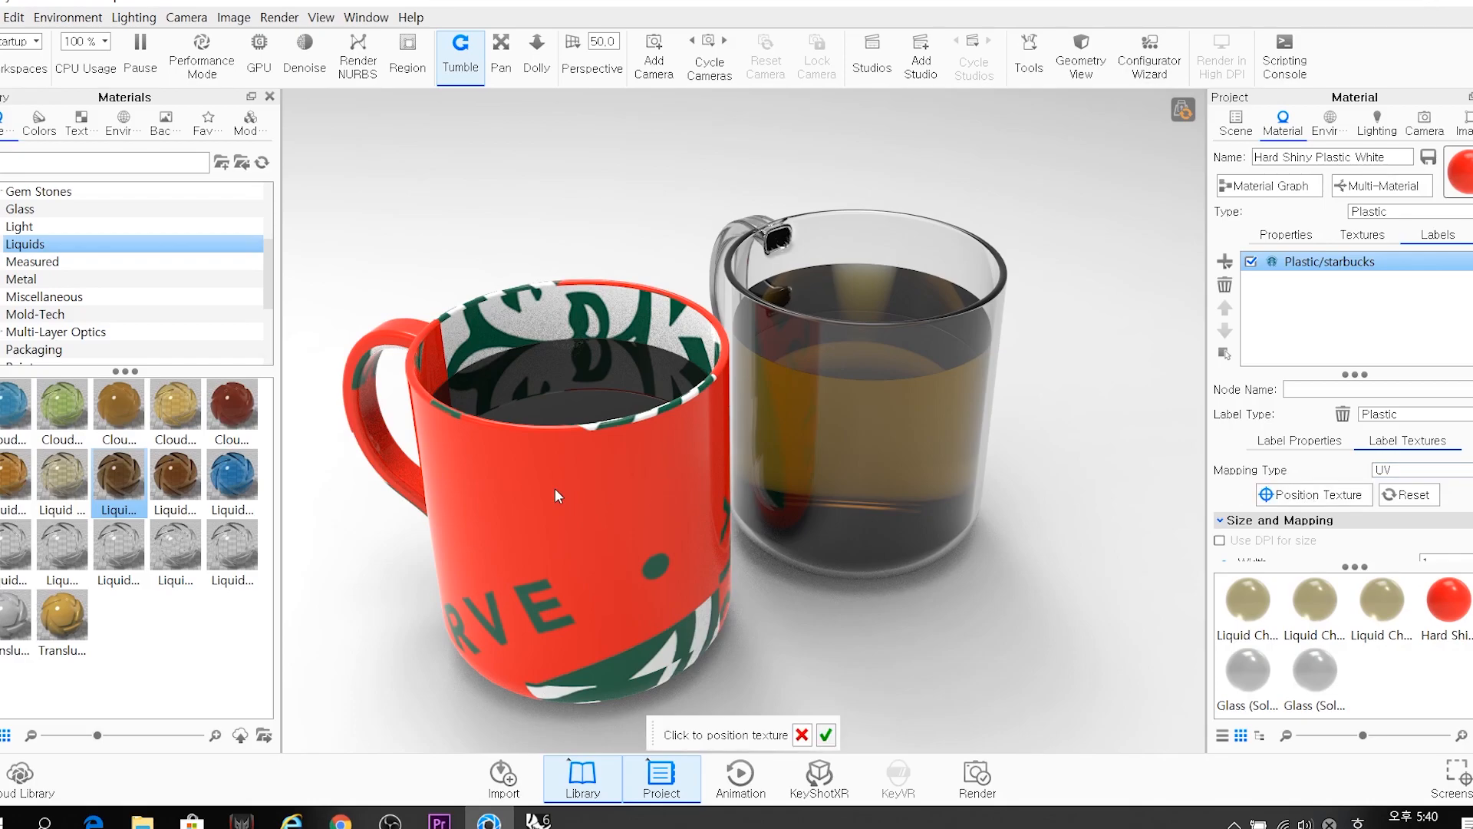
left_click(593, 530)
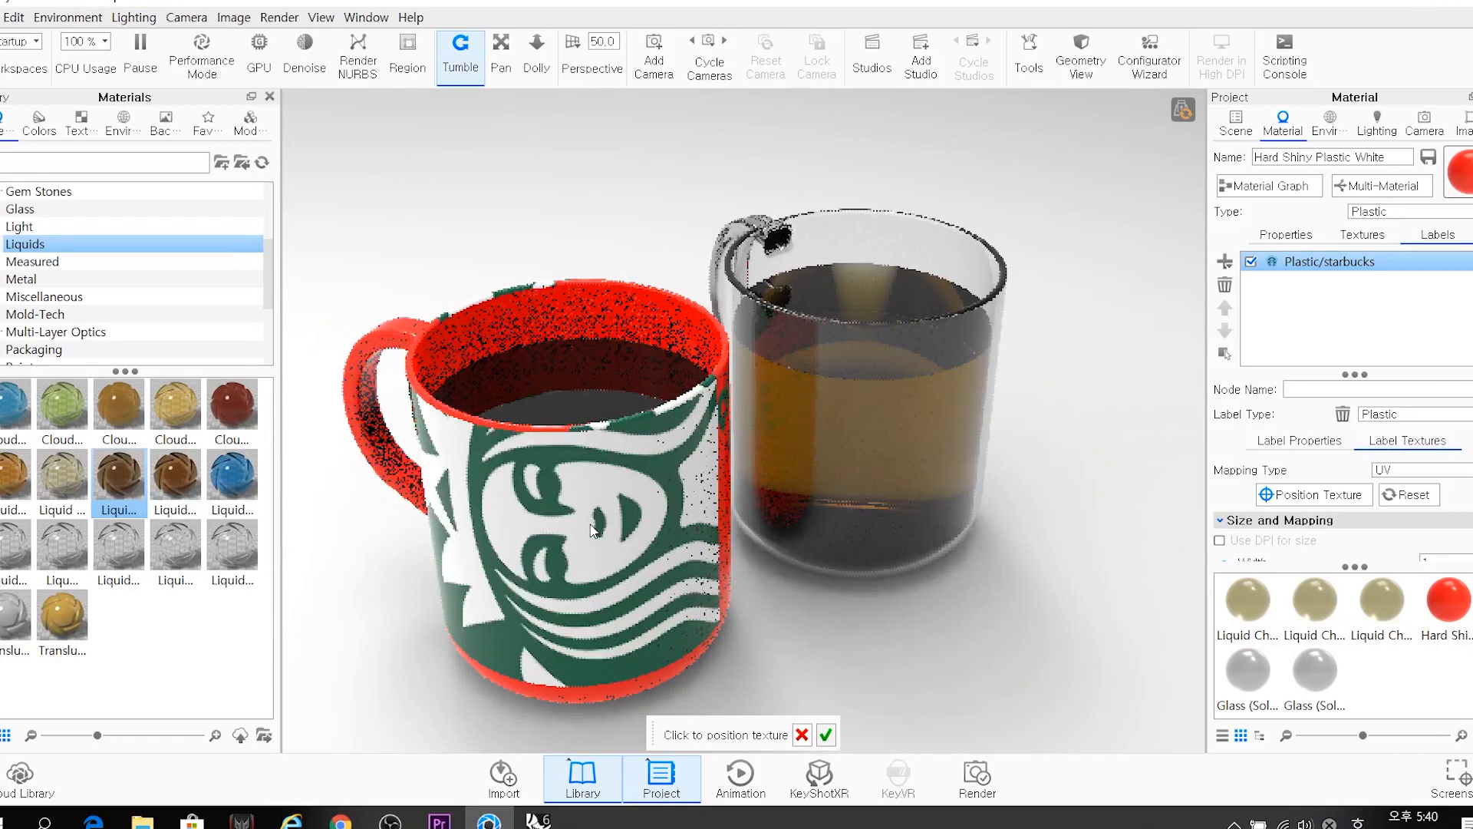
left_click_drag(507, 491, 550, 562)
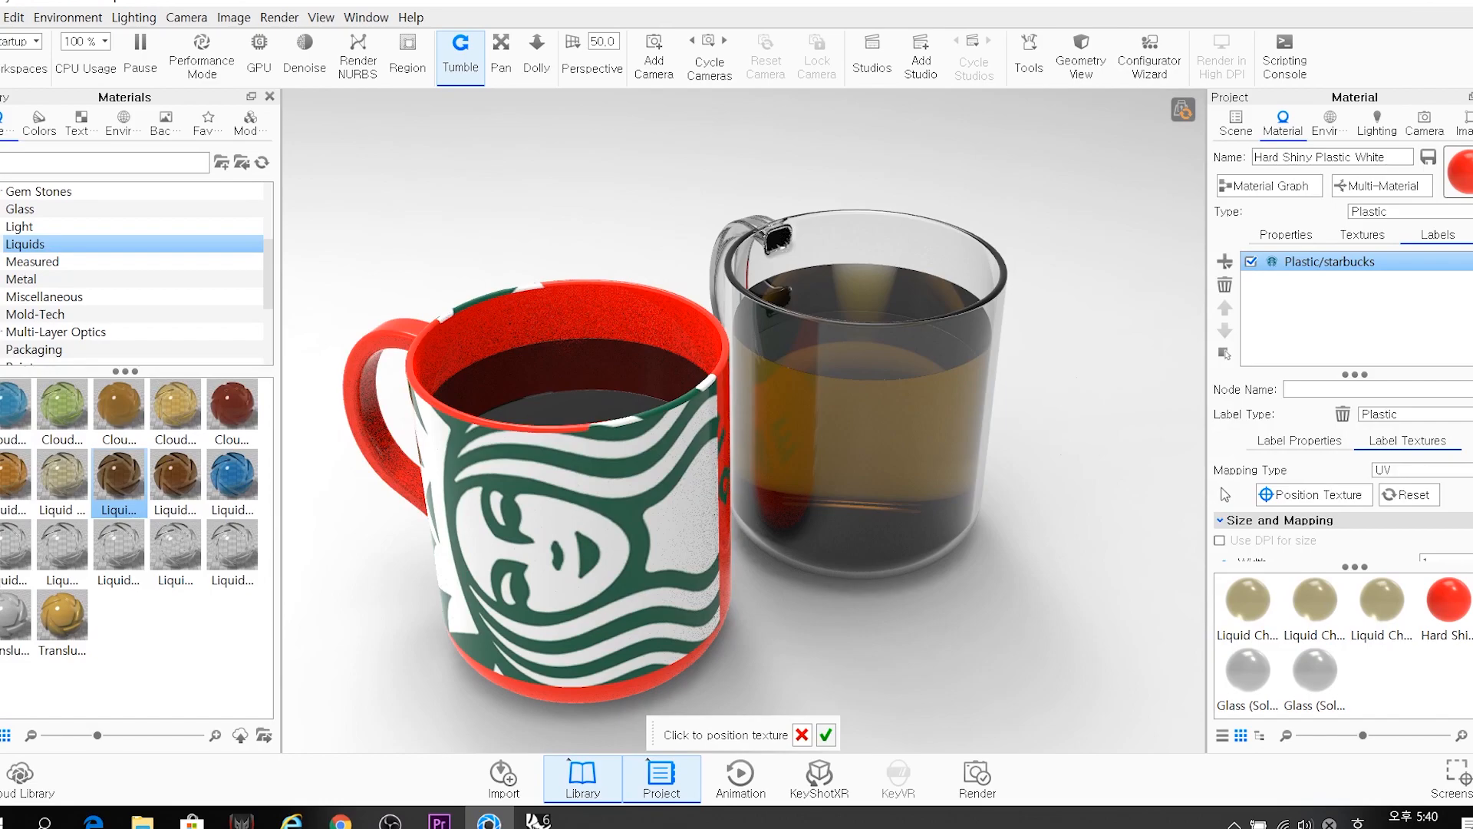
Set the label texture's UV angle to 90 so the logo stands upright on the mug
scroll(1277, 511, "down", 2)
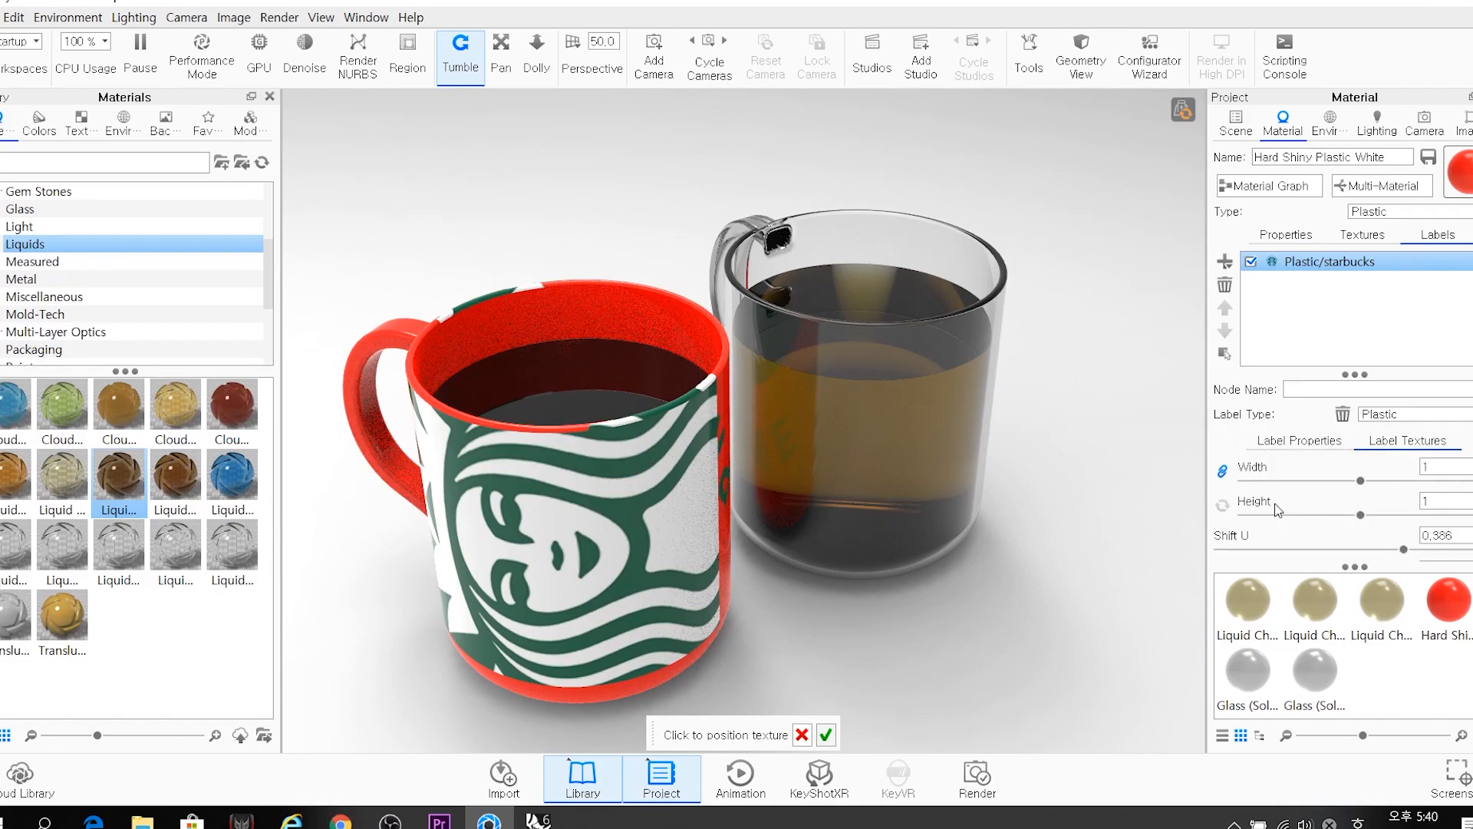
scroll(1278, 508, "down", 2)
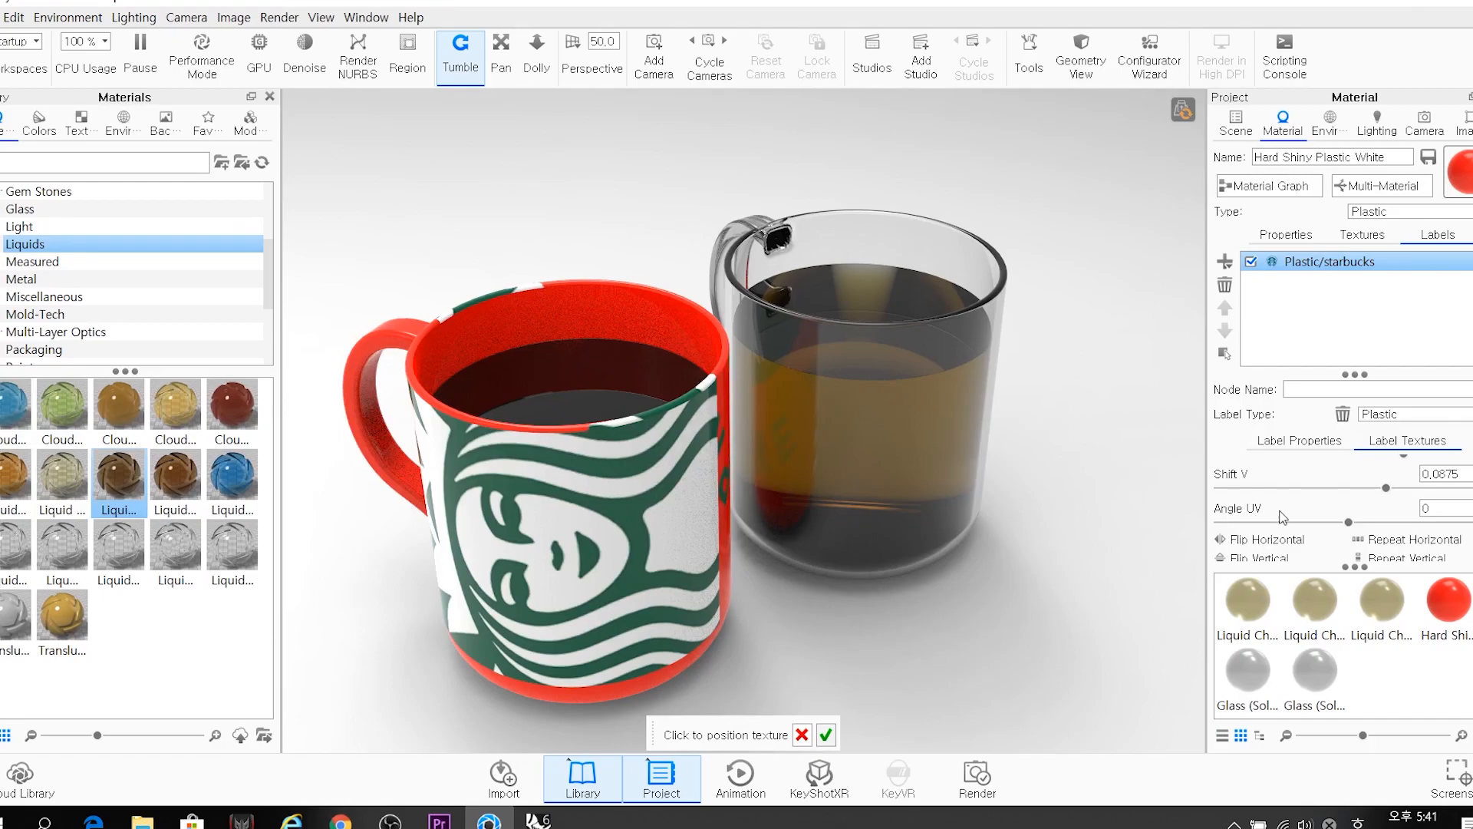
left_click(1425, 508)
type("90")
key("Return")
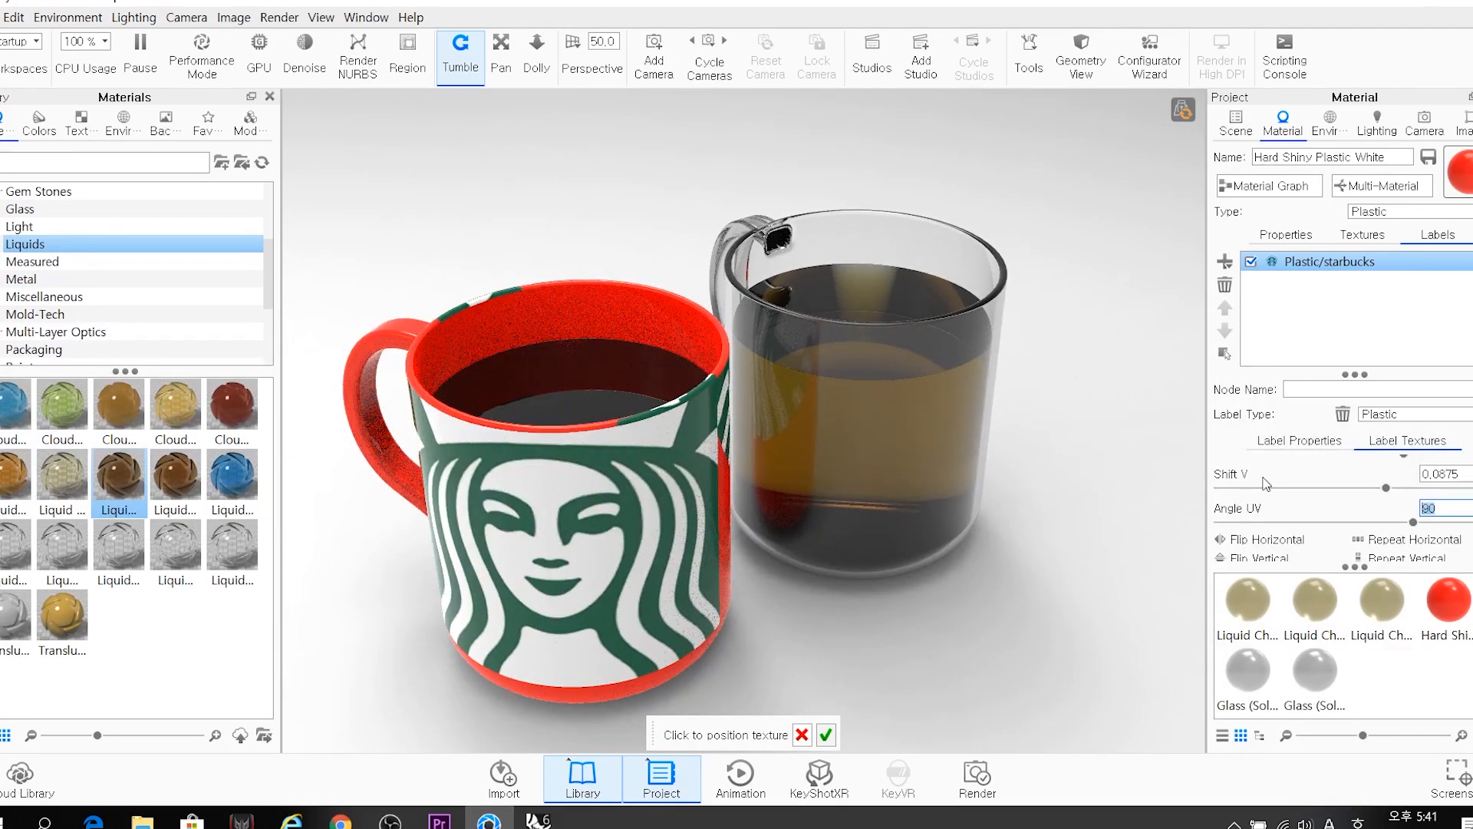
Scale the starbucks label texture down to a width and height of 0.224 and recenter it on the mug's front
scroll(1342, 506, "up", 2)
scroll(1343, 506, "up", 1)
scroll(1342, 506, "up", 2)
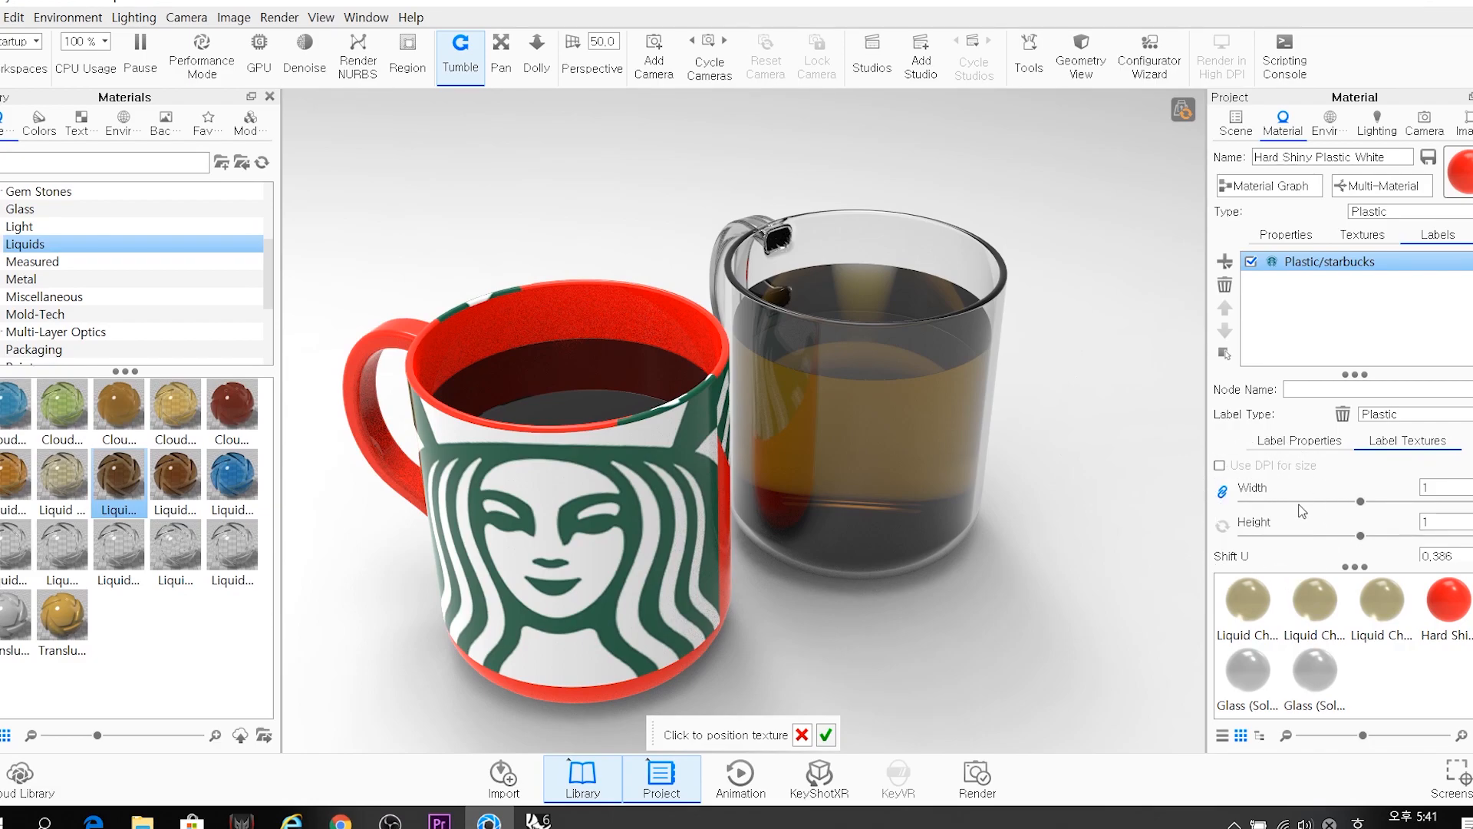
left_click_drag(1360, 501, 1274, 512)
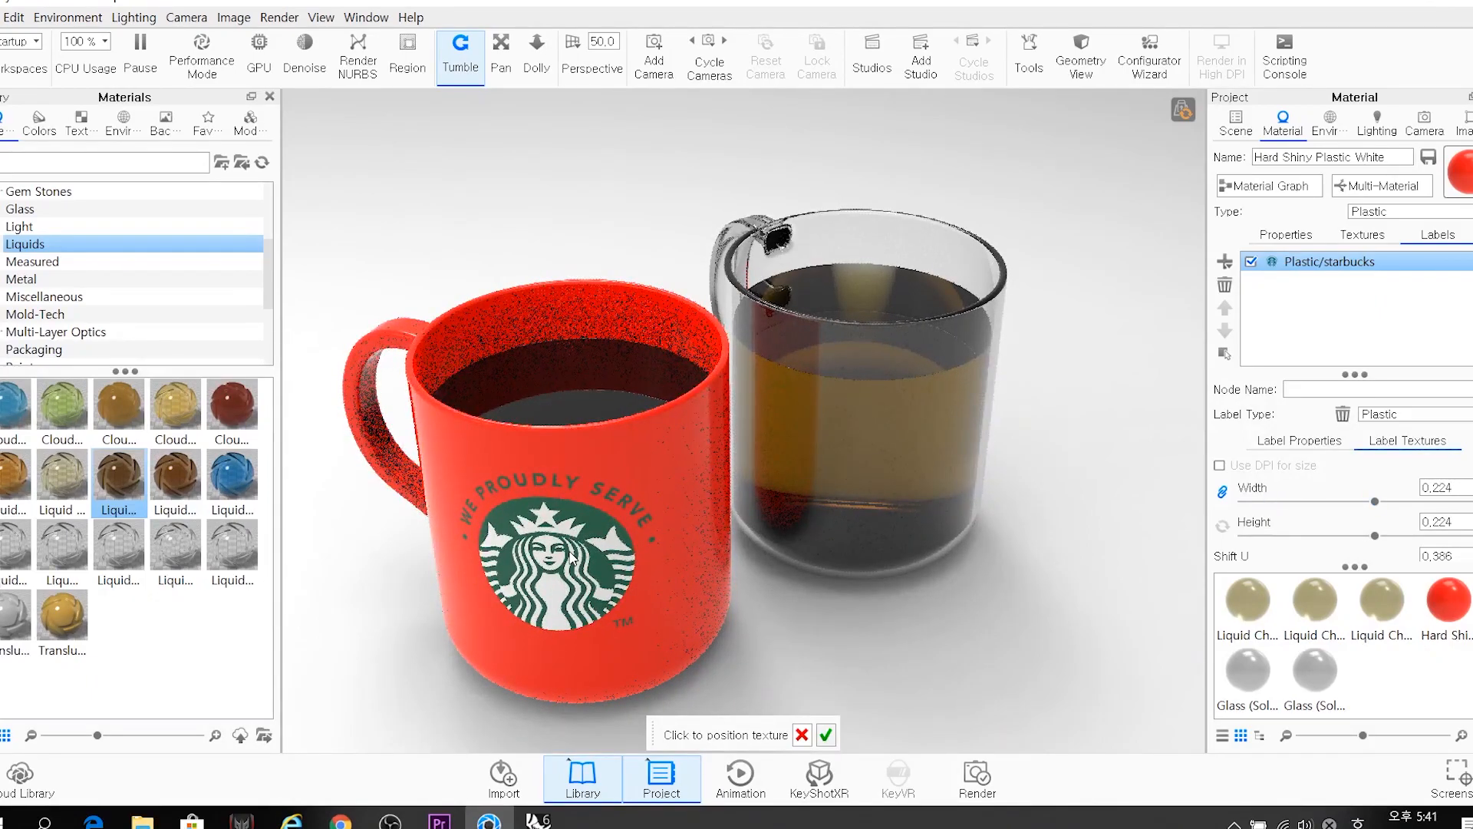
left_click_drag(562, 556, 554, 564)
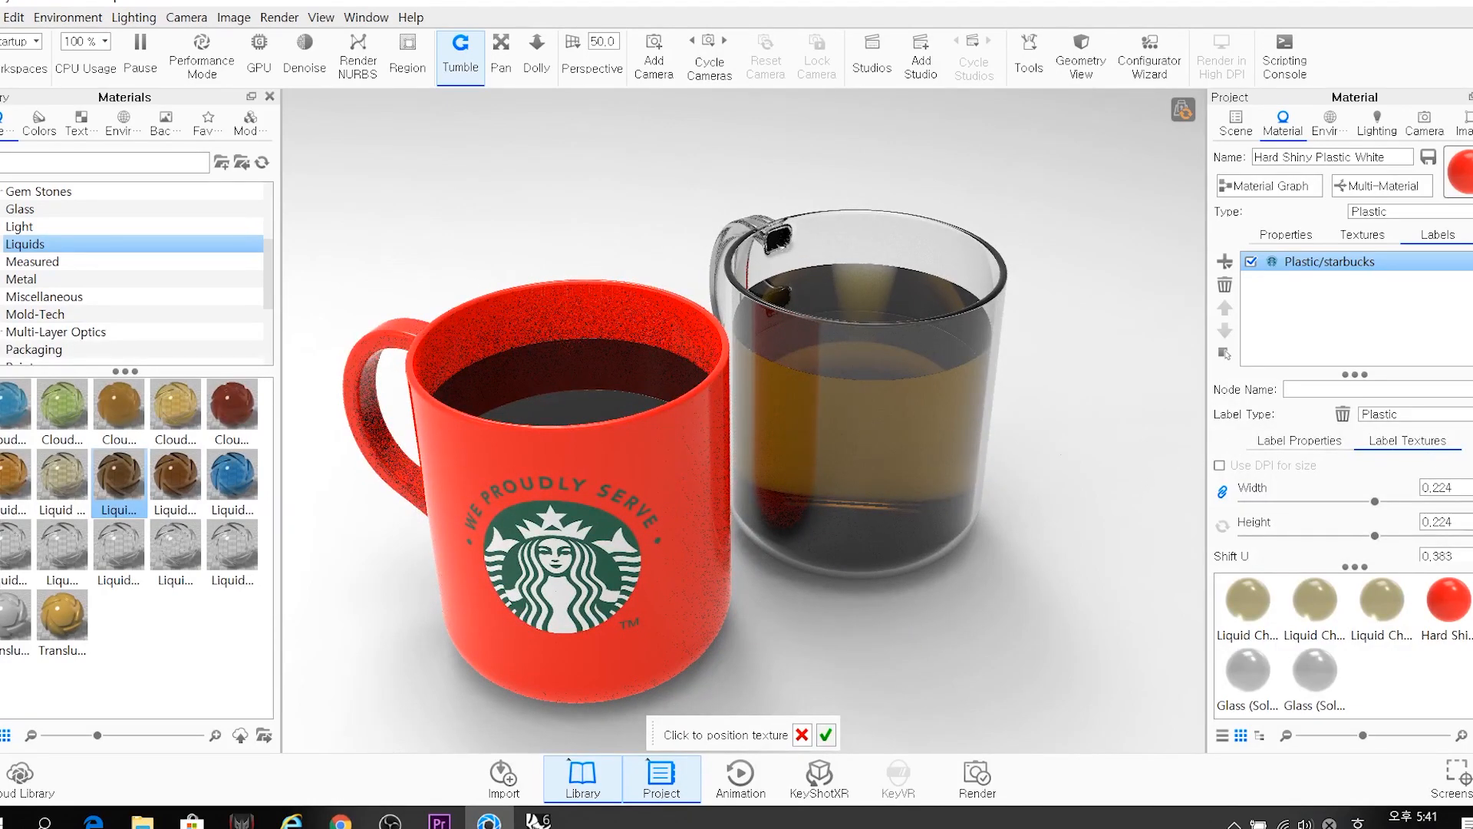
Test a Shift U of 0.338 on the logo and reposition it at about U 0.384, V 0.0813 on the mug's front
scroll(1278, 555, "down", 1)
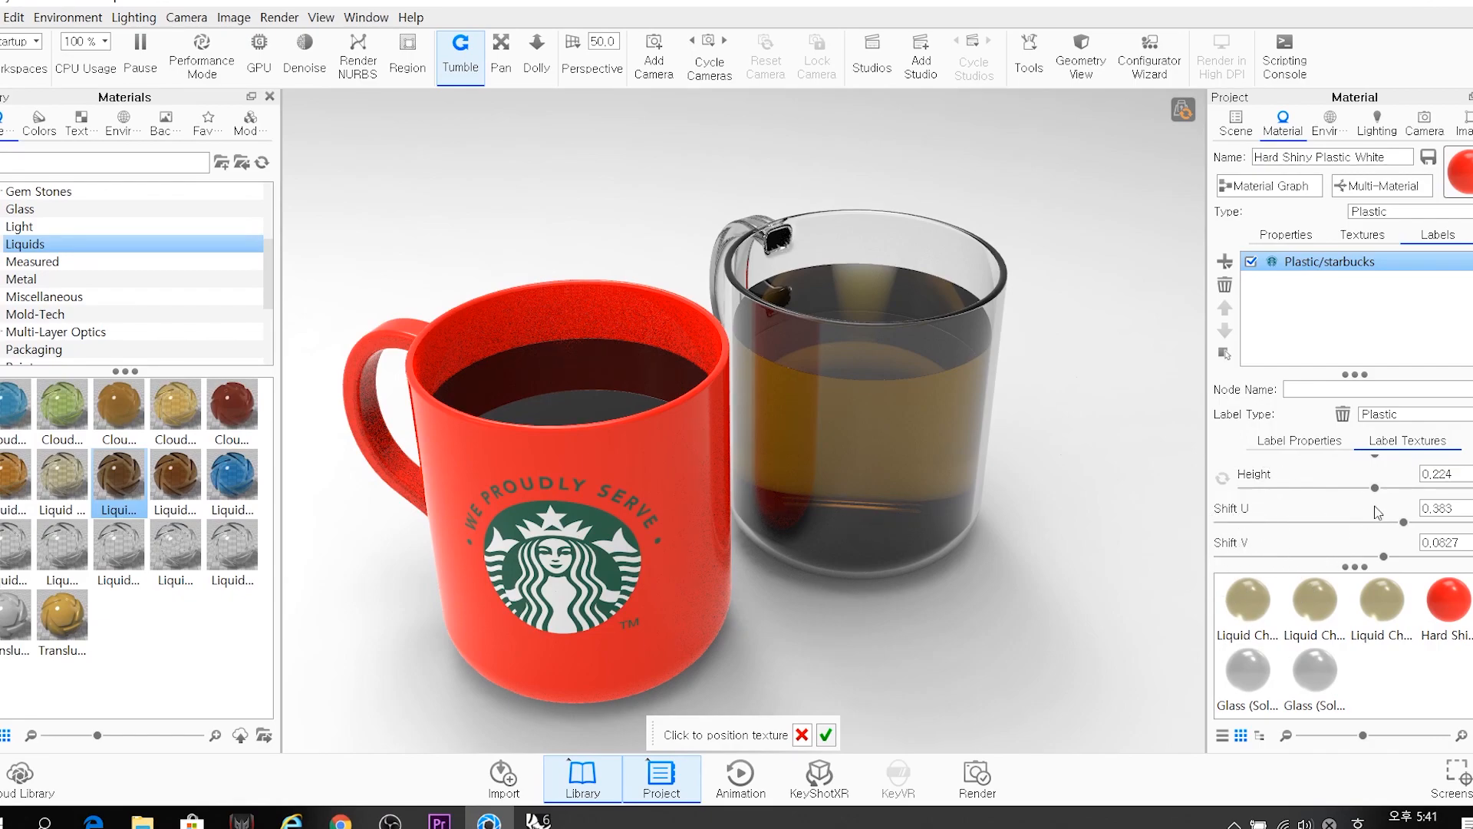
left_click_drag(1405, 529, 1397, 531)
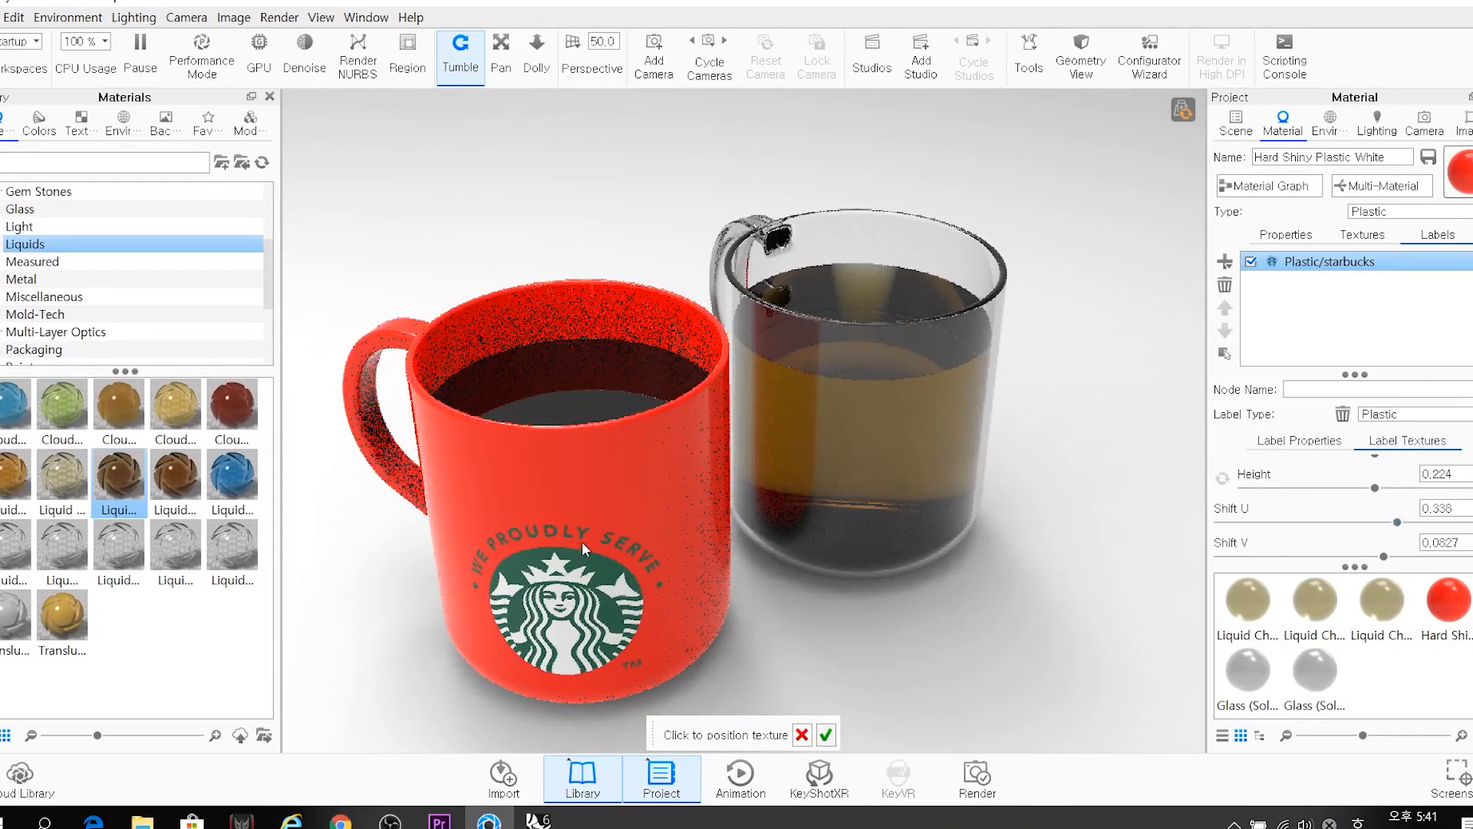
left_click(558, 564)
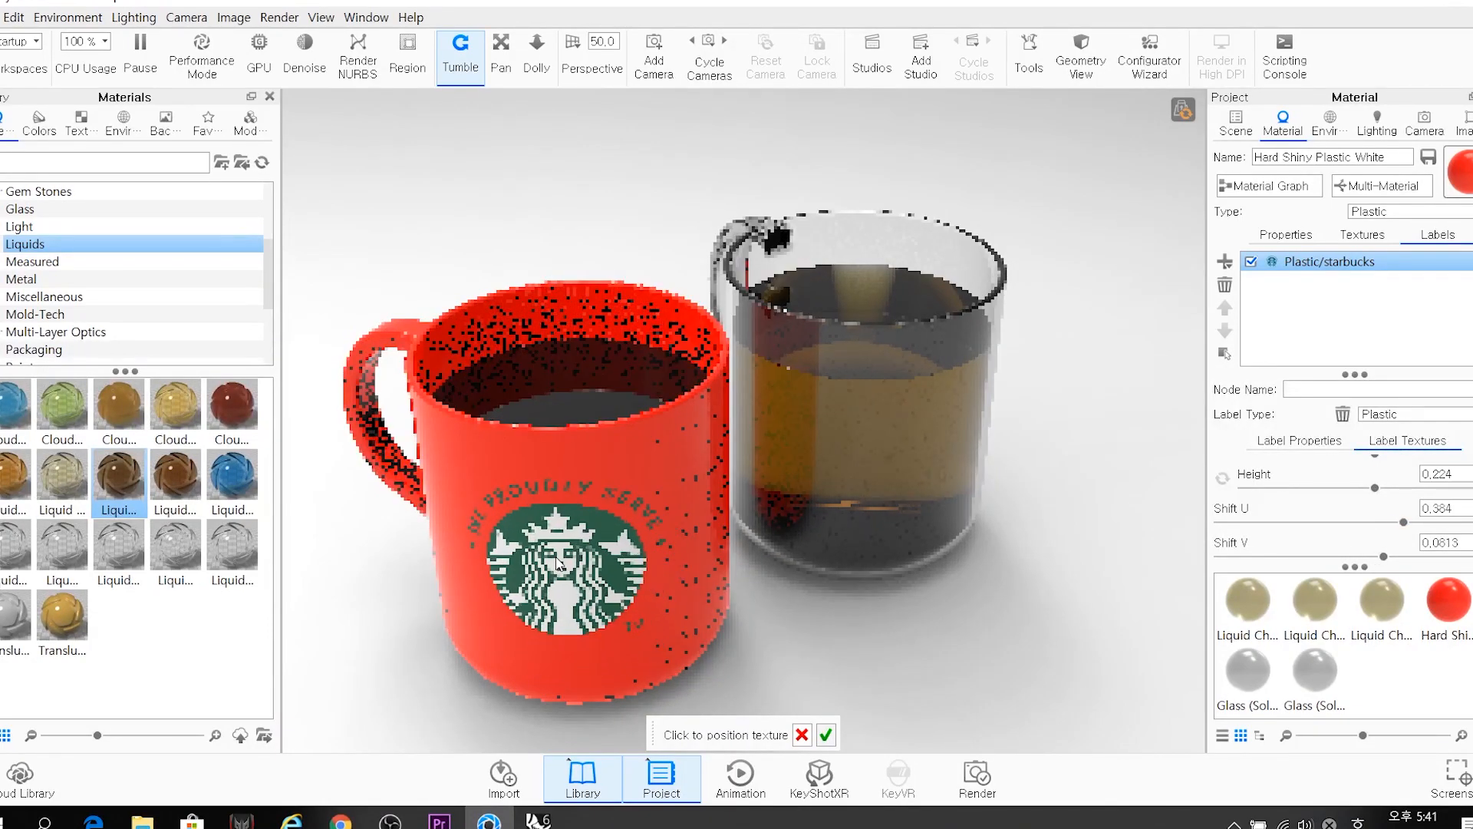
Reposition the starbucks logo on the red mug's front at Shift U 0.379 and Shift V 0.0749 and accept the placement
left_click(568, 571)
left_click(548, 564)
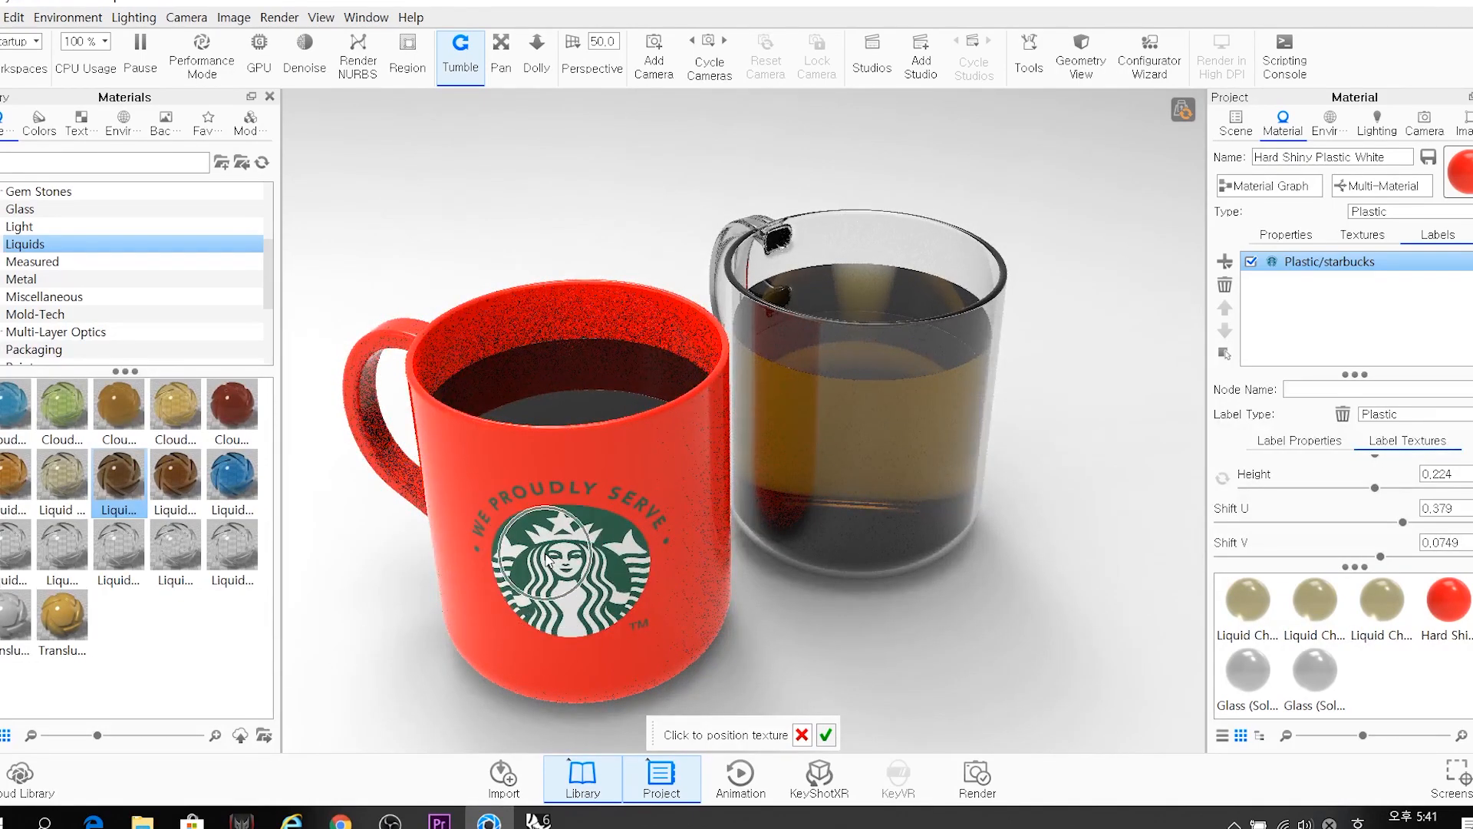
left_click(824, 730)
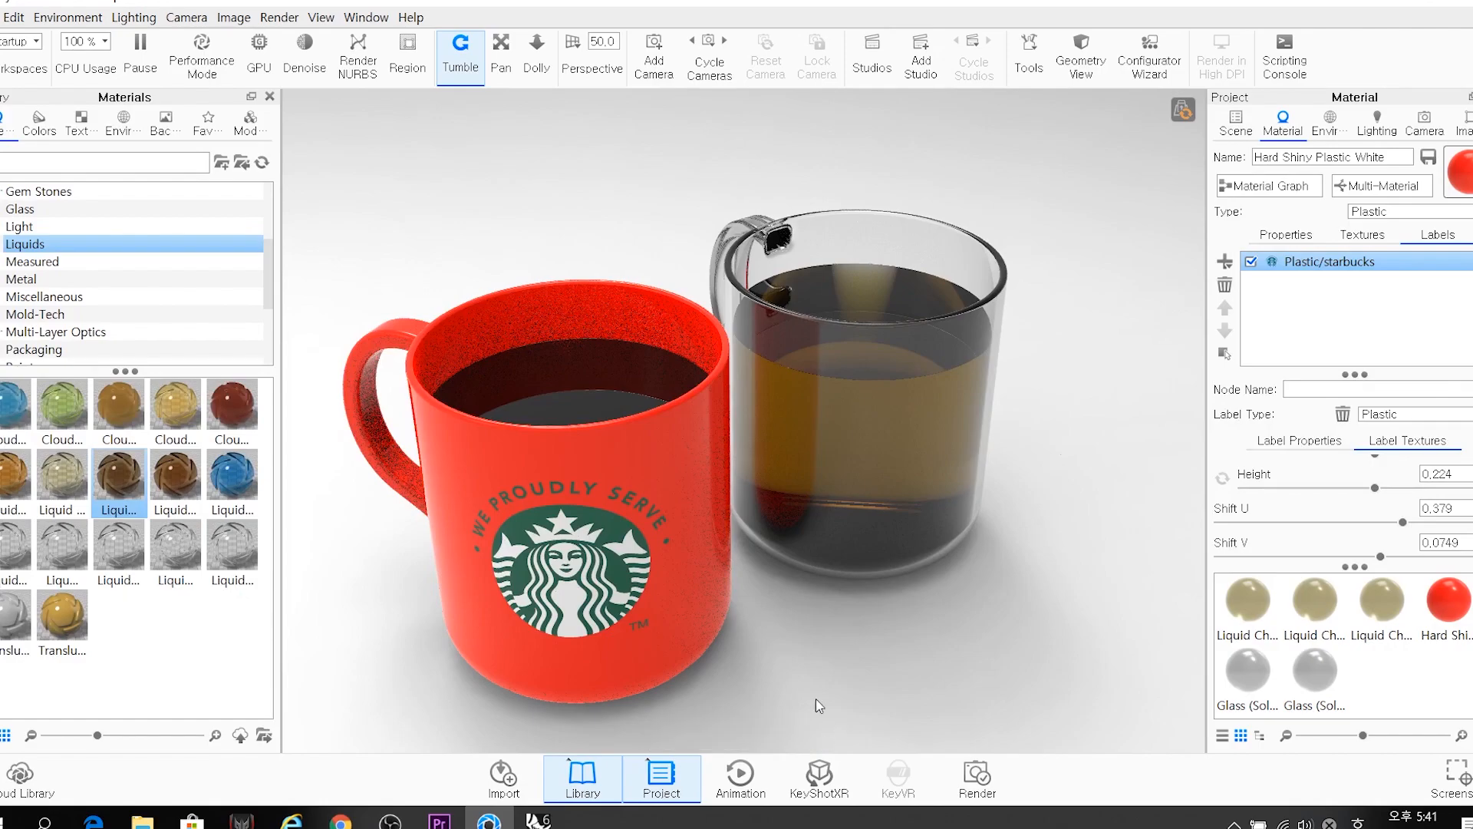
Nudge the starbucks label texture slightly lower on the red mug's front face
left_click_drag(872, 504, 847, 483)
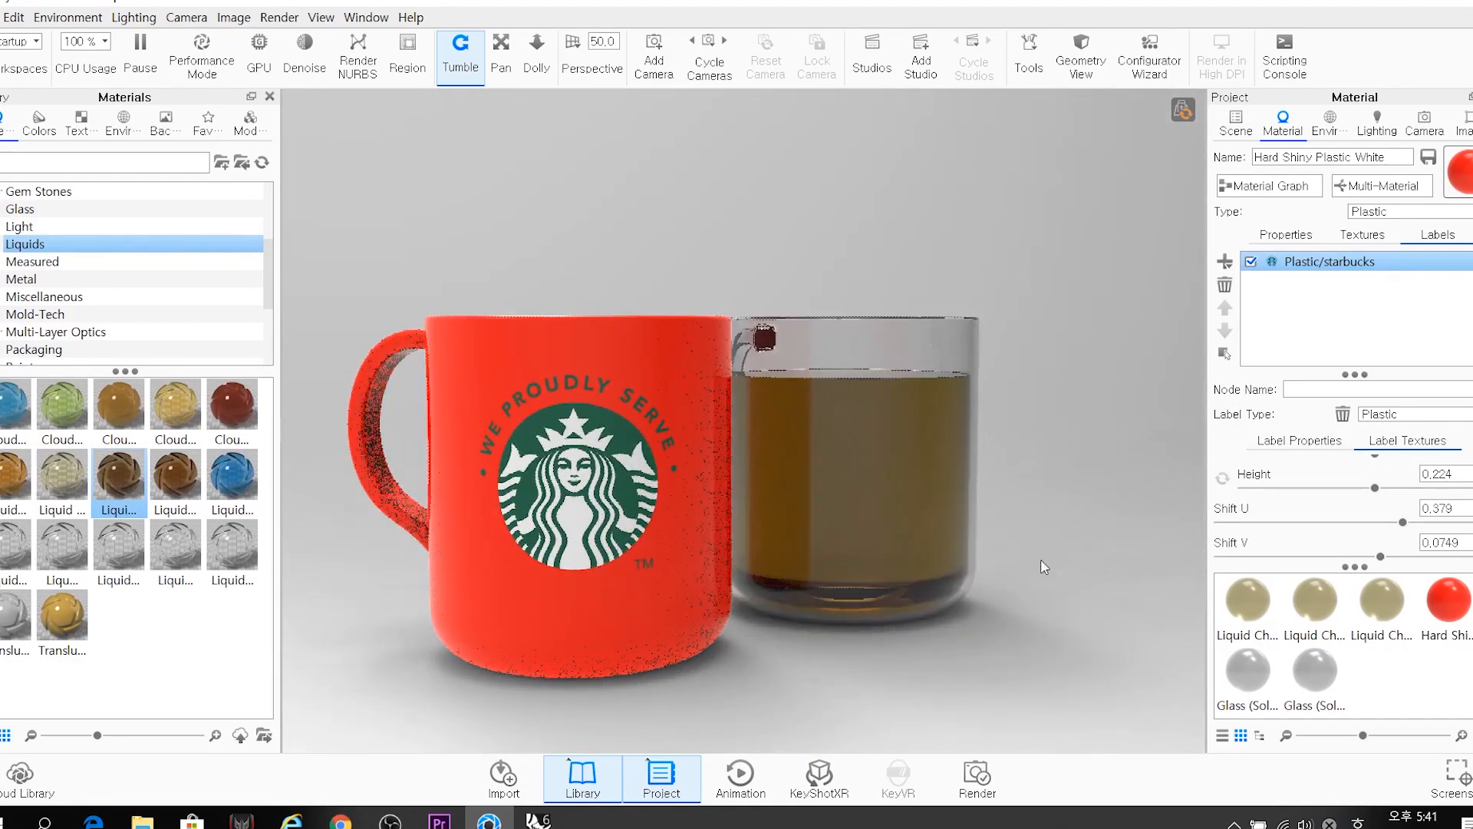
scroll(1235, 460, "up", 3)
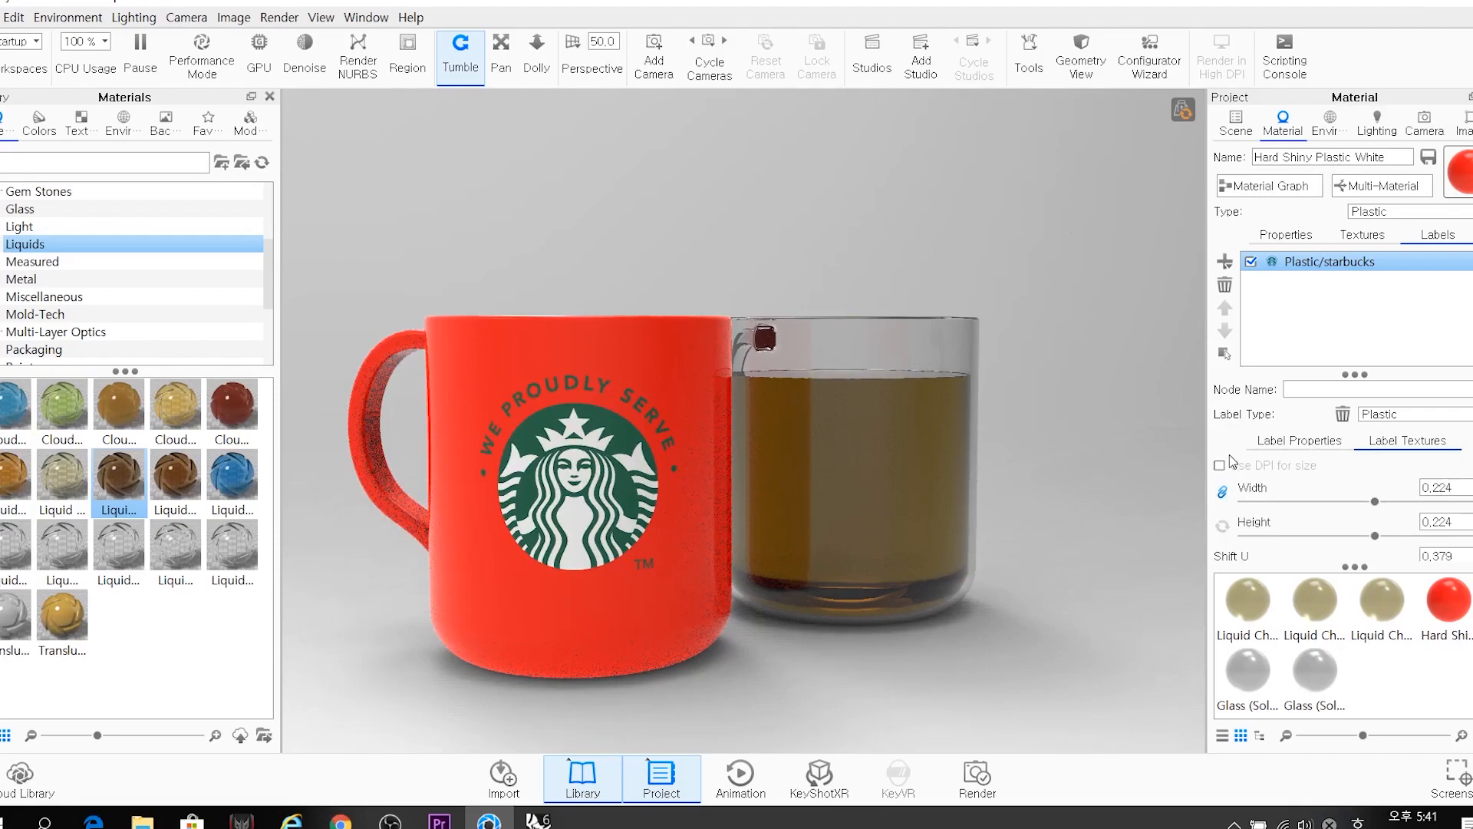
left_click(1302, 520)
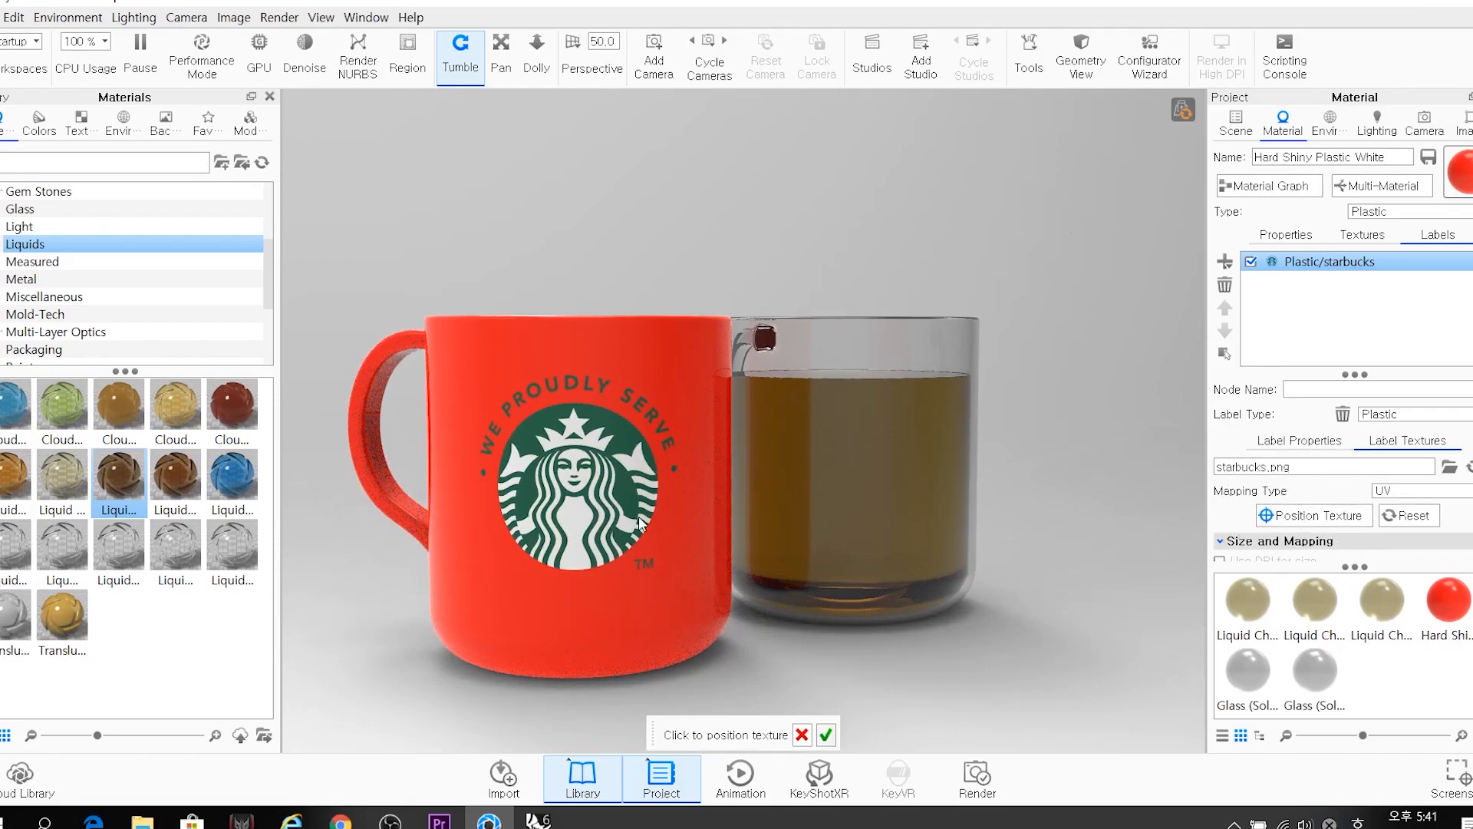
left_click_drag(578, 503, 573, 493)
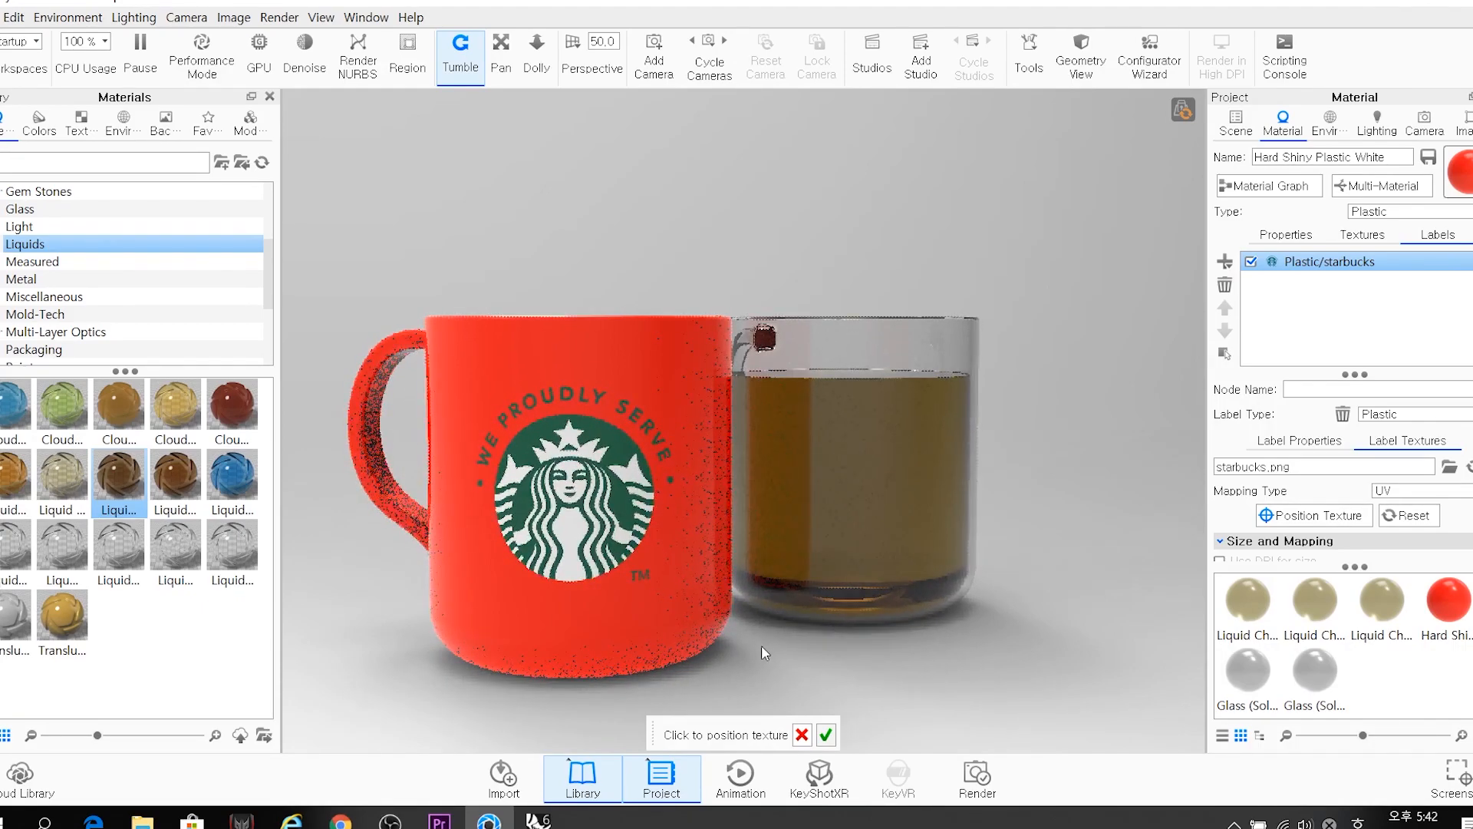
Move the starbucks logo around the red mug toward its handle side and accept the new texture position
left_click_drag(715, 546, 909, 572)
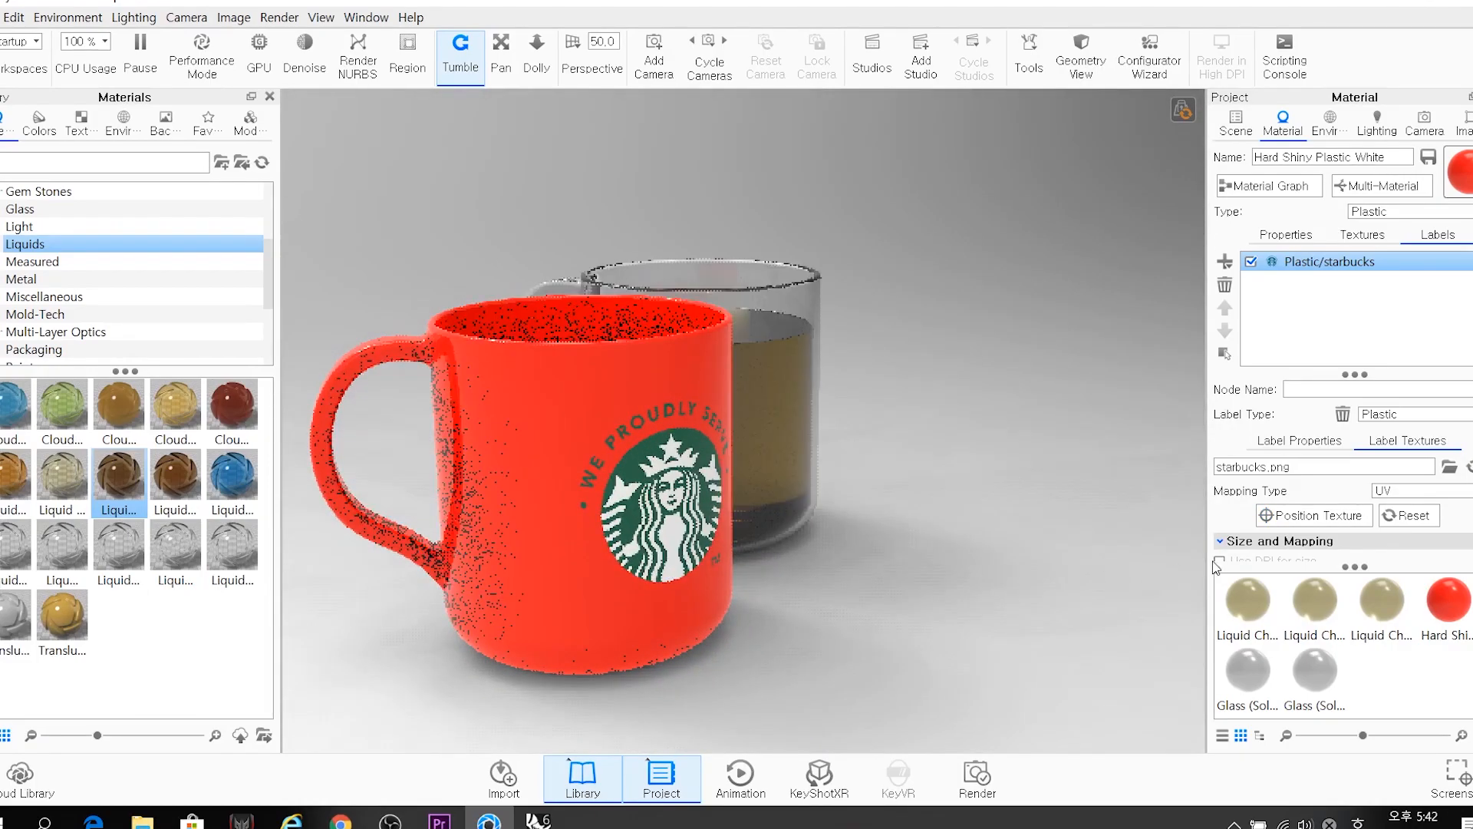
left_click(1312, 515)
left_click_drag(672, 528, 626, 502)
left_click(824, 733)
Examine the logo placement and the liquid surfaces of both mugs from a higher camera angle
left_click_drag(826, 551, 712, 514)
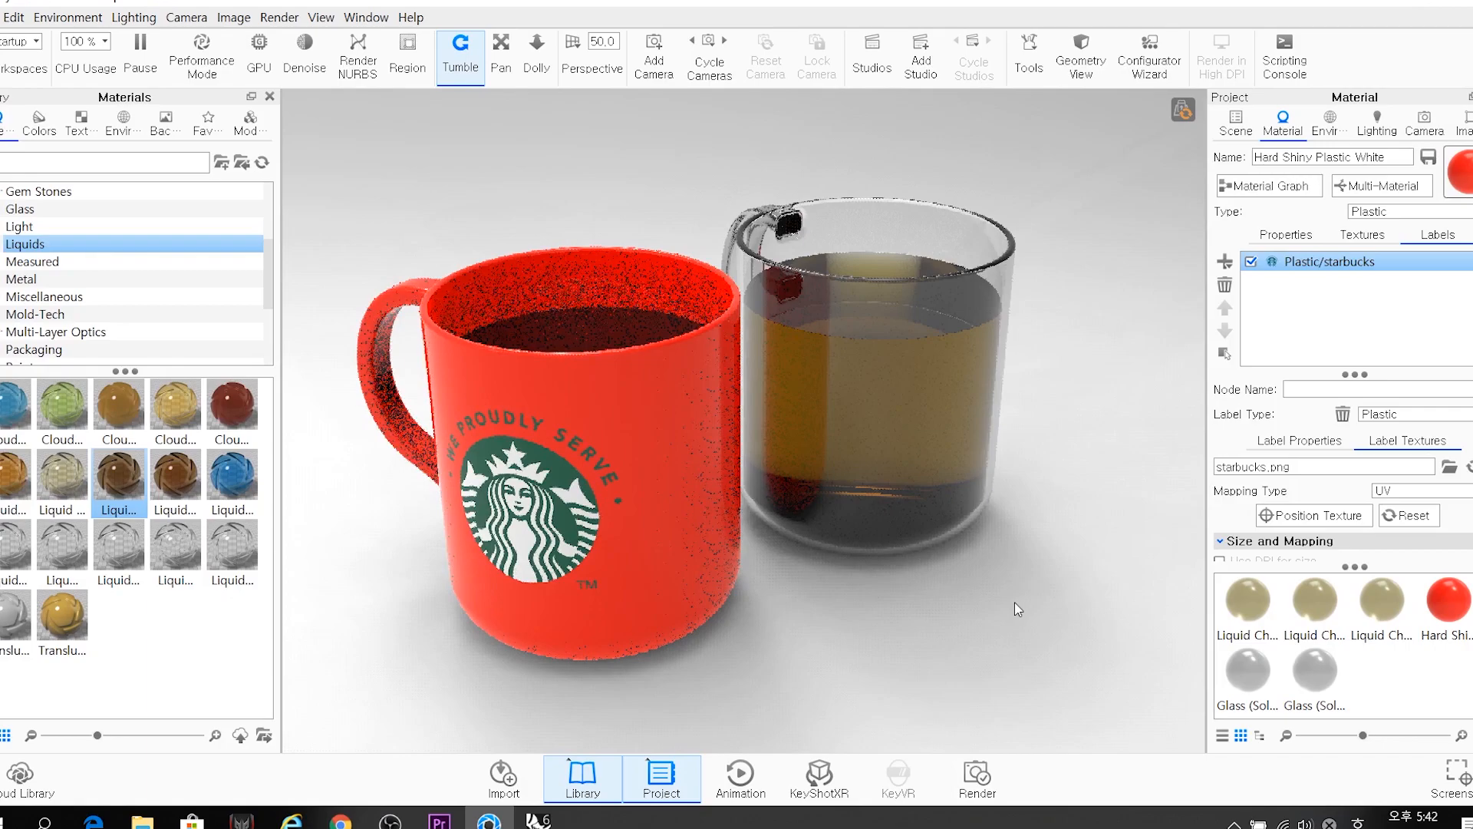
left_click_drag(698, 579, 706, 581)
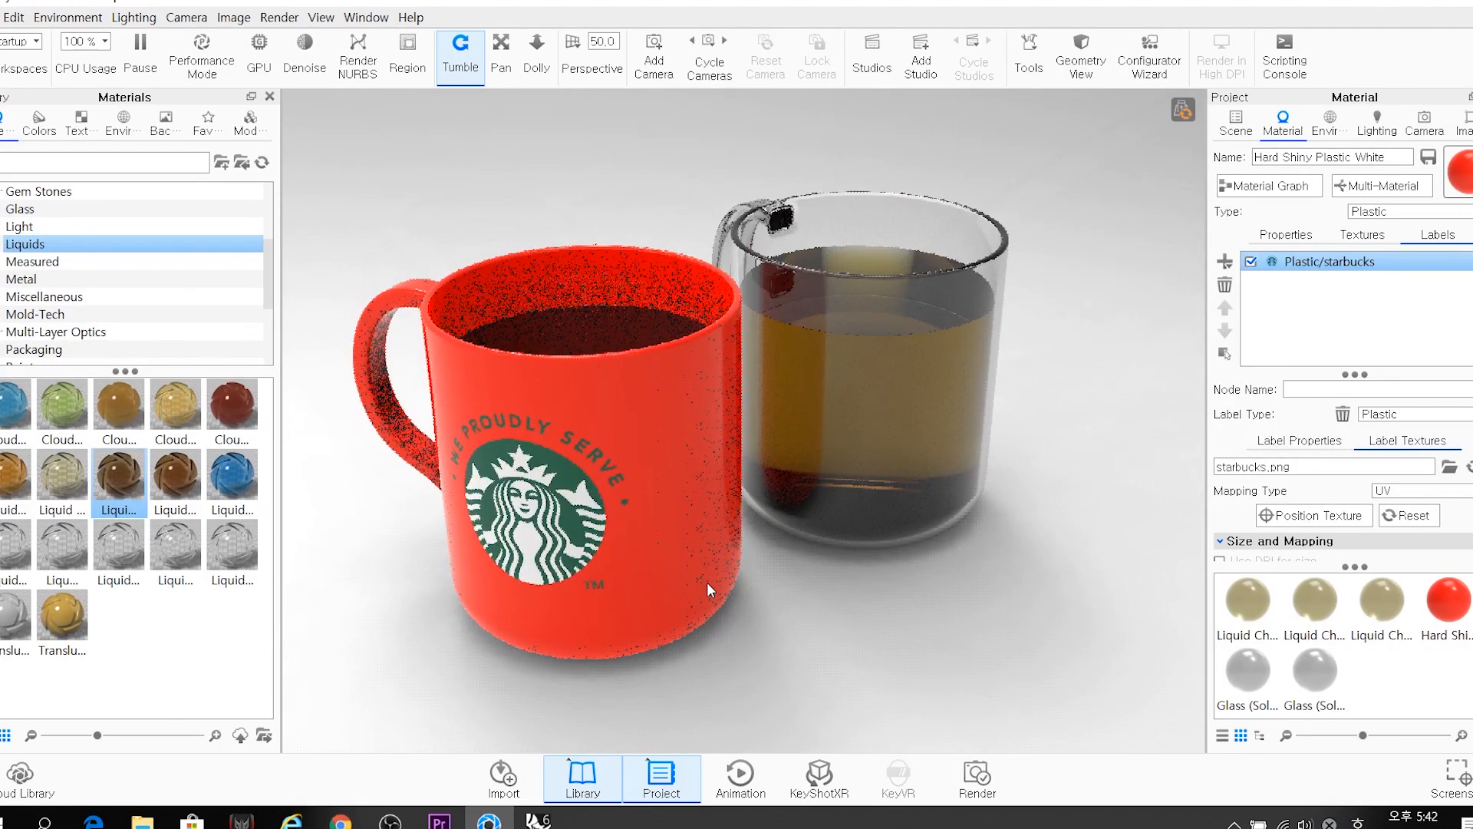
left_click_drag(712, 473, 553, 374)
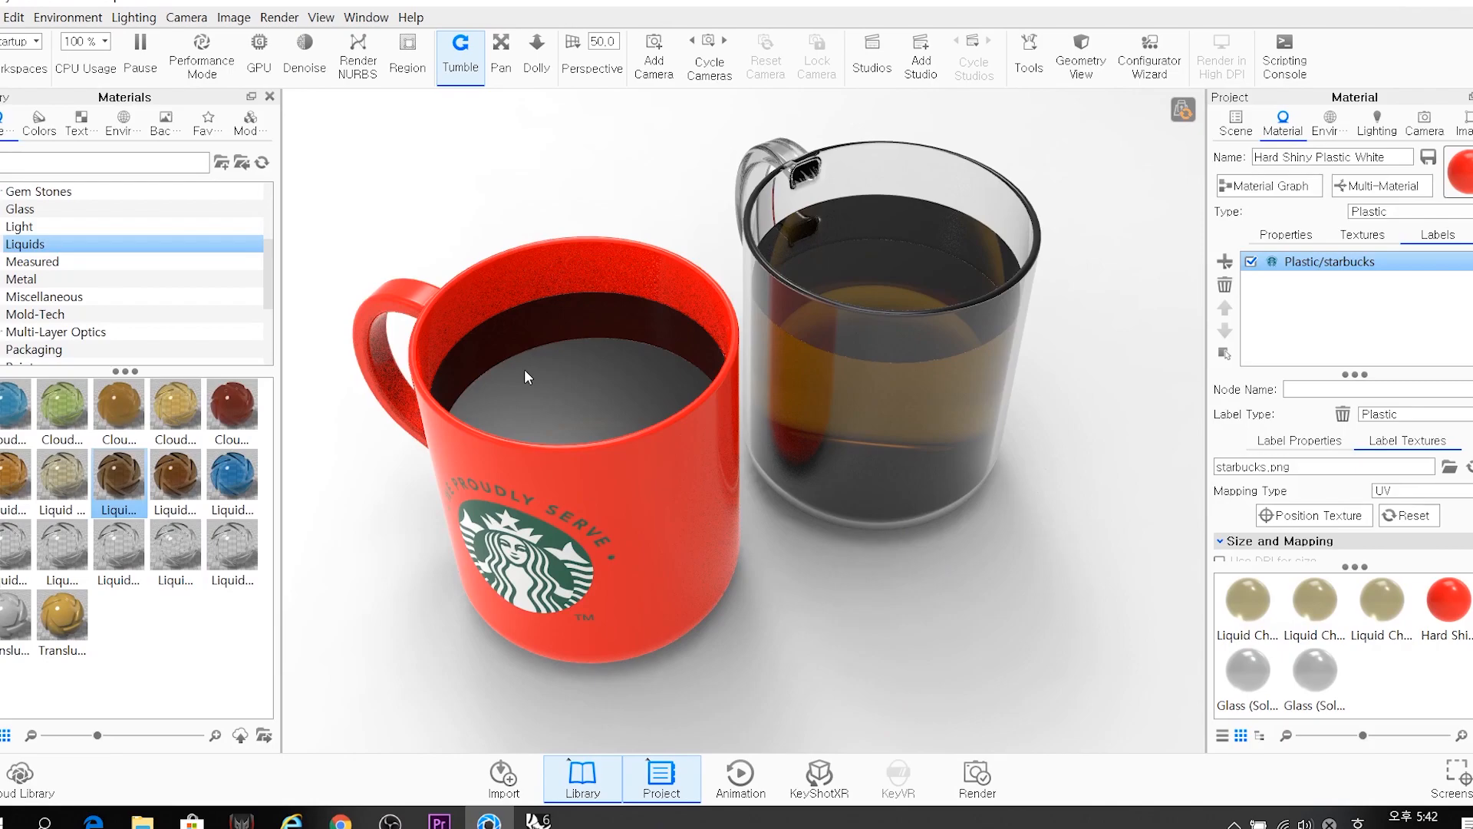
left_click_drag(526, 374, 558, 370)
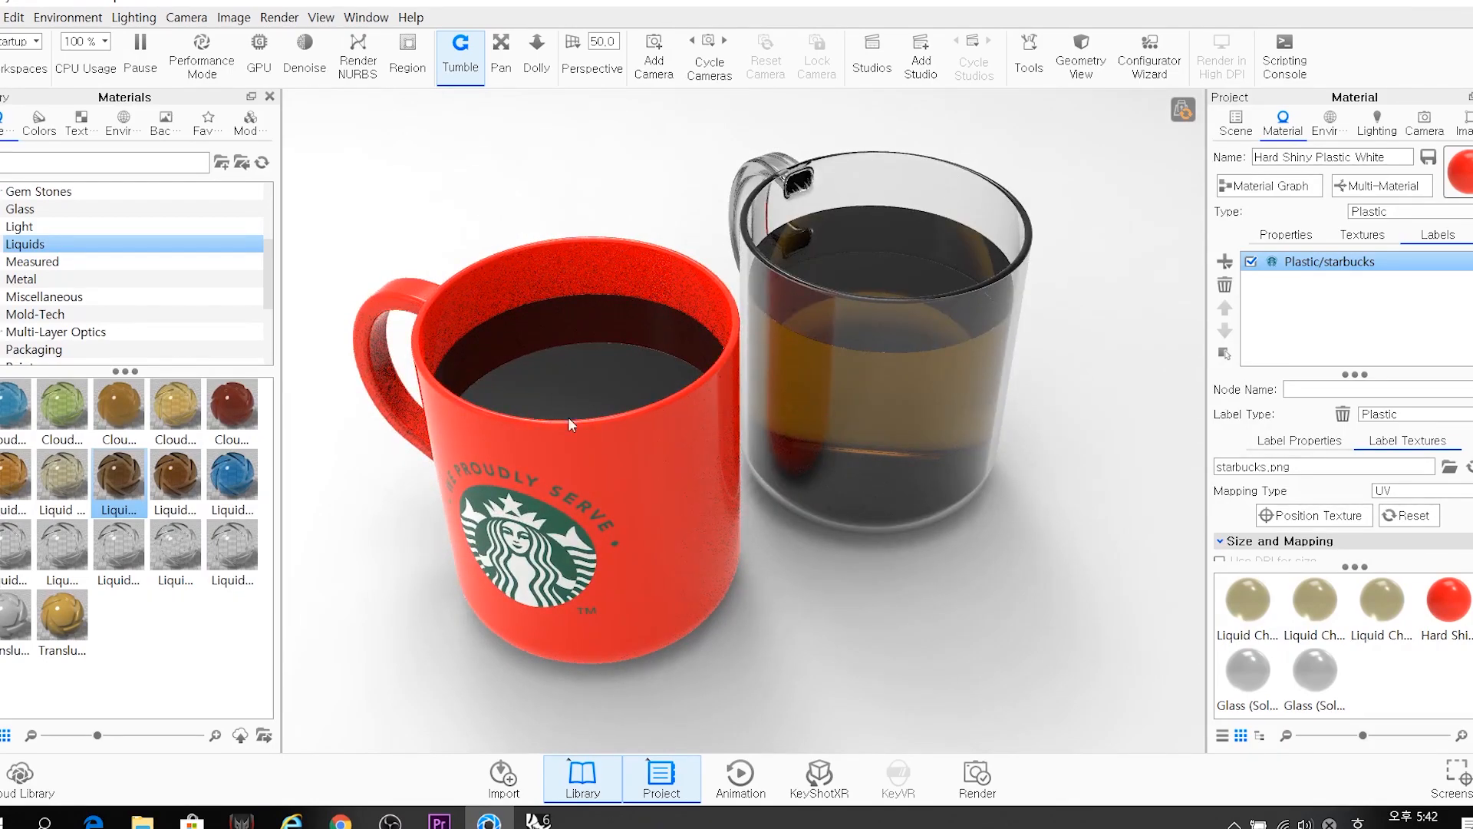
left_click(596, 393)
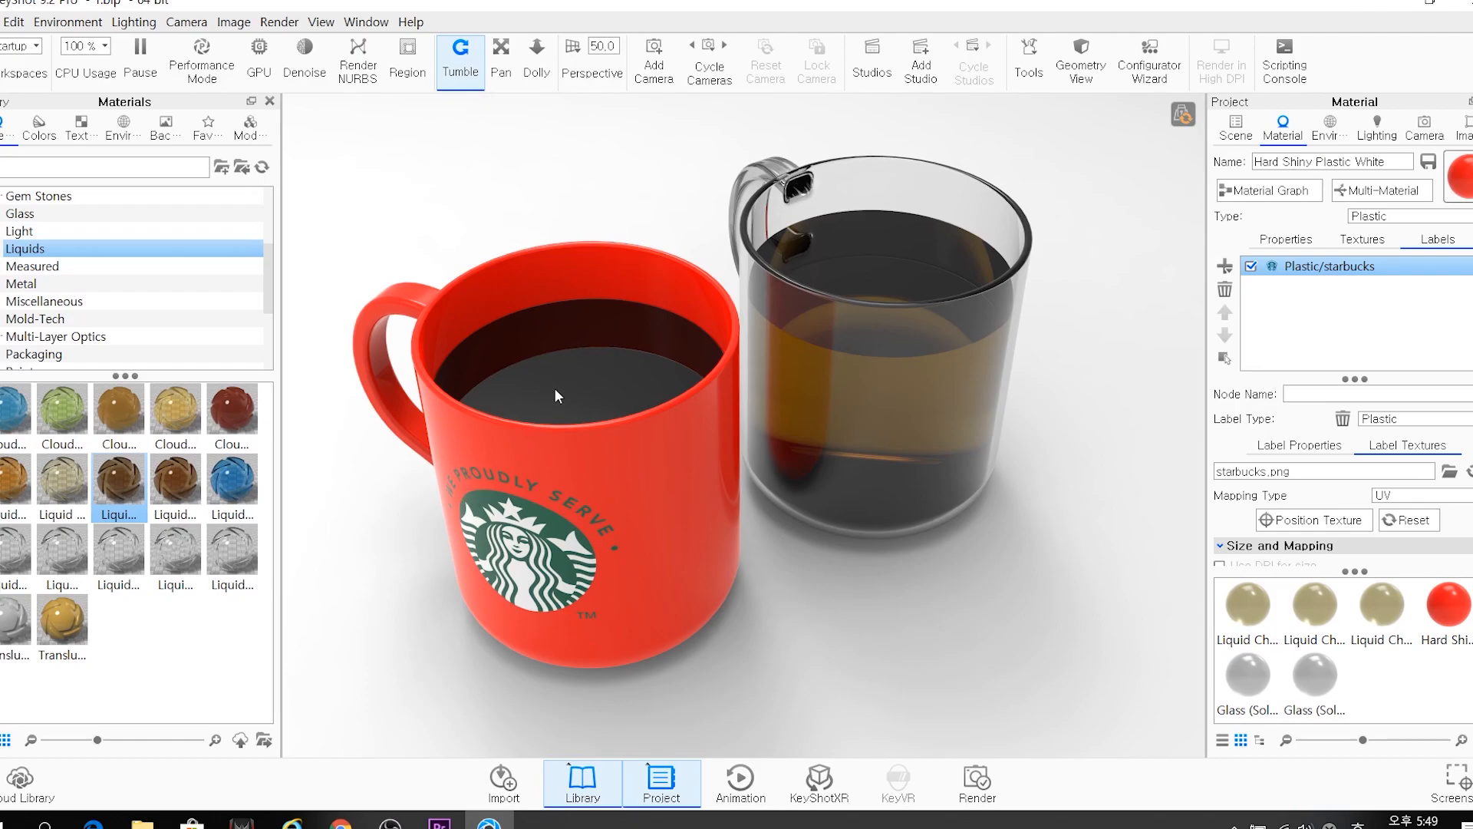
Add a sphere geometry to the scene and raise it vertically above the coffee in the red mug
key("ctrl")
key("ctrl")
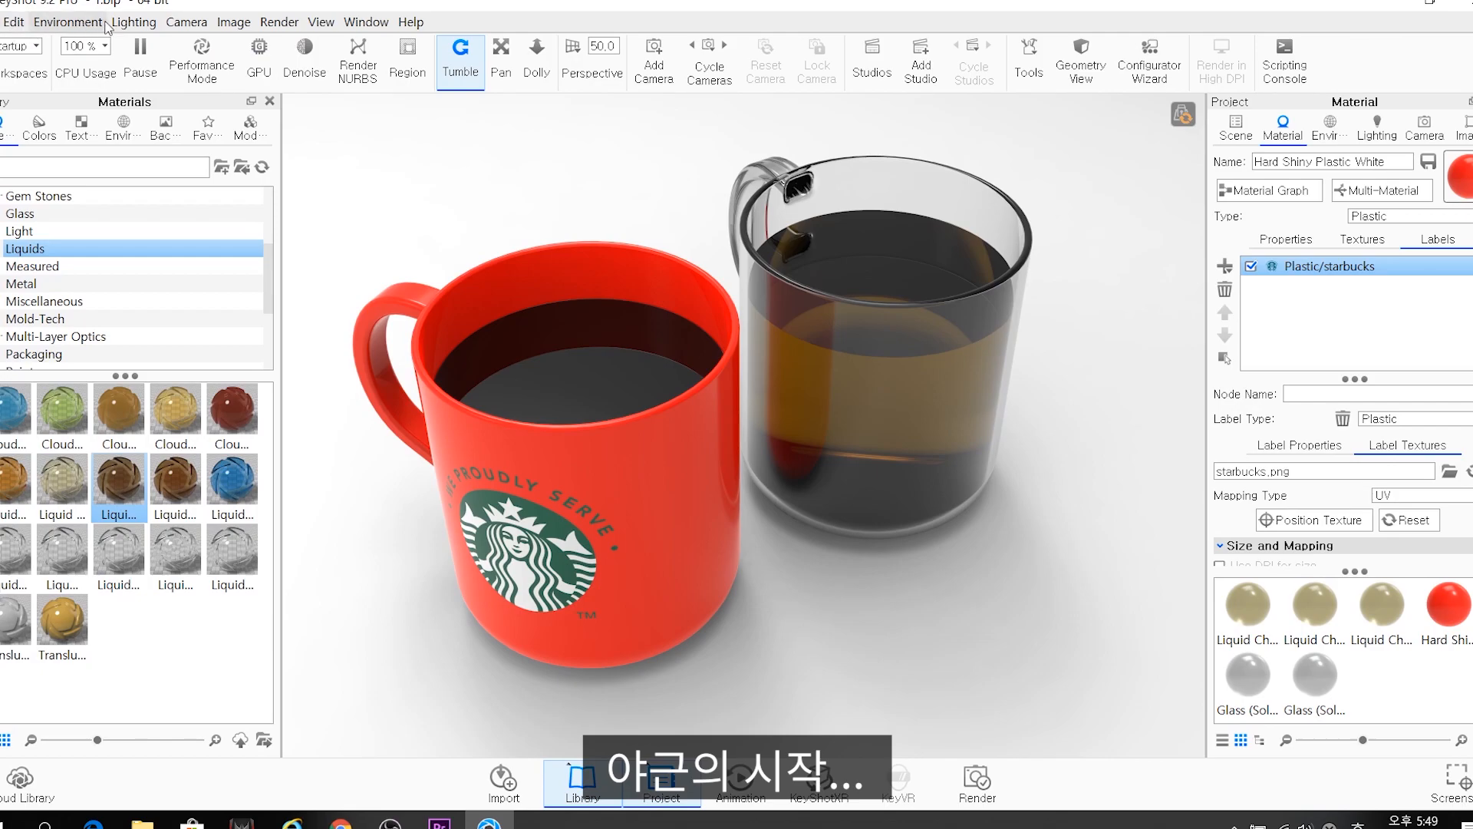
left_click(14, 25)
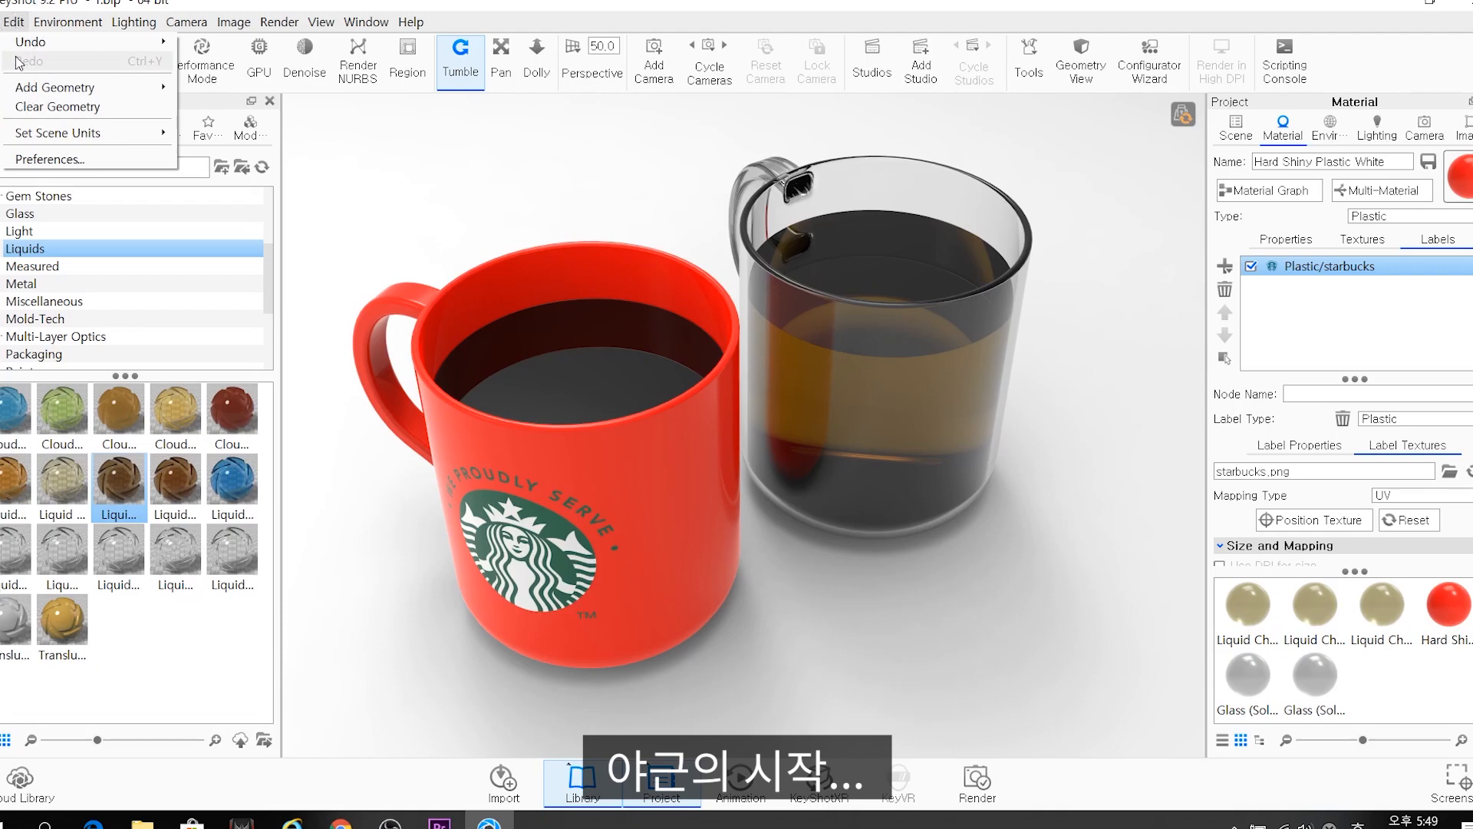
mouse_move(29, 93)
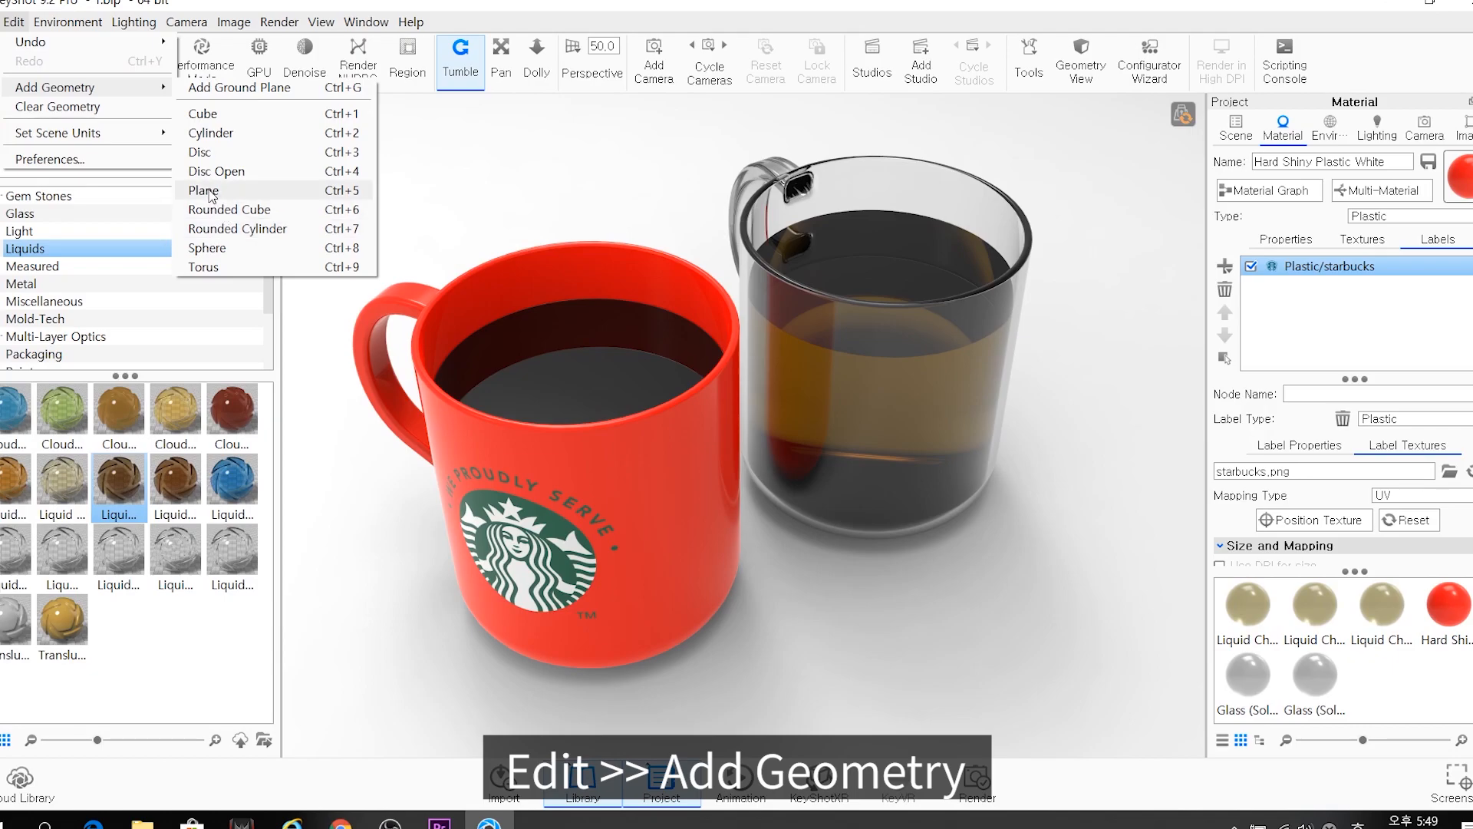
left_click(206, 248)
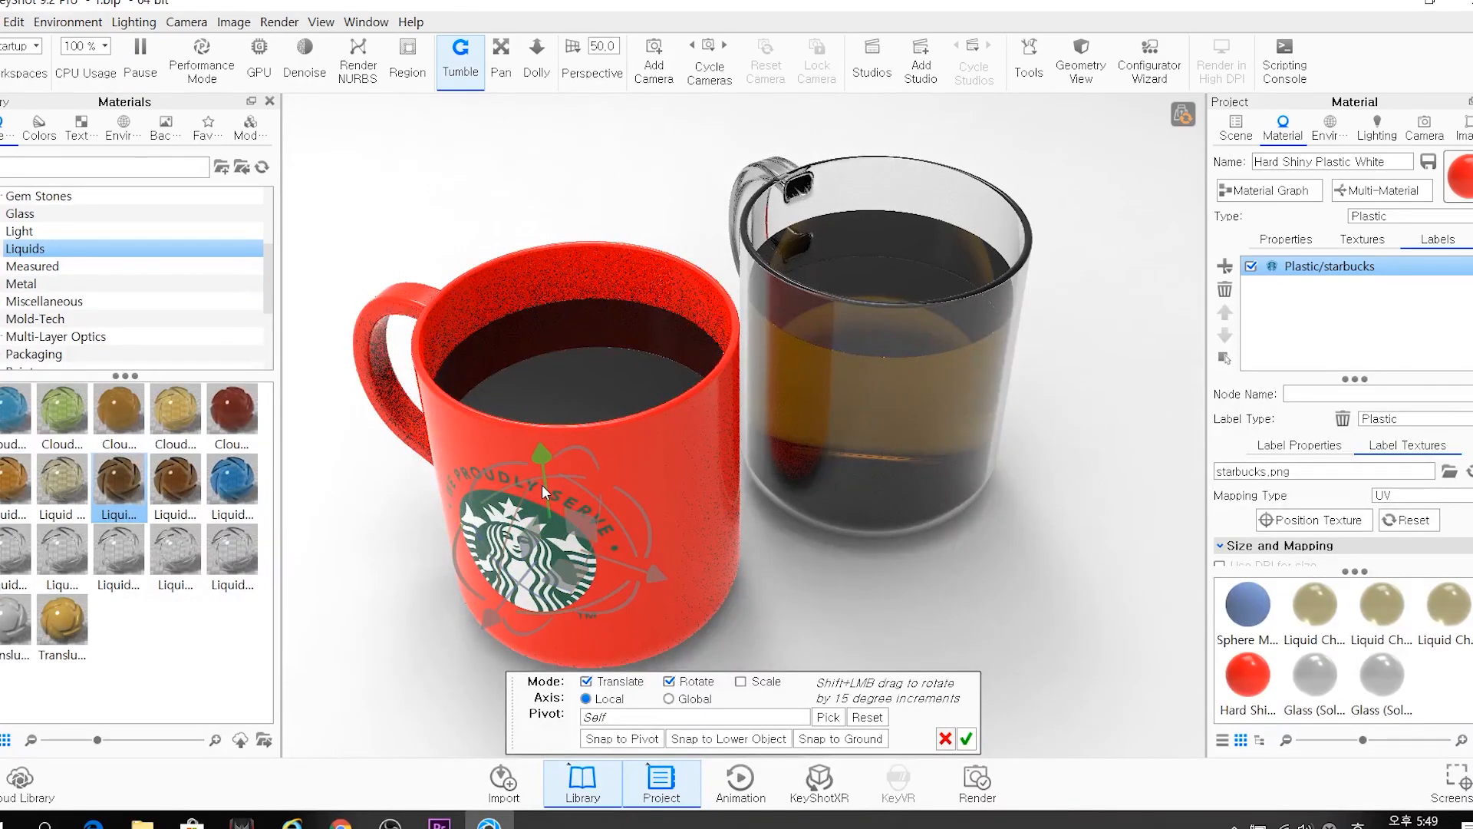
left_click_drag(544, 483, 537, 175)
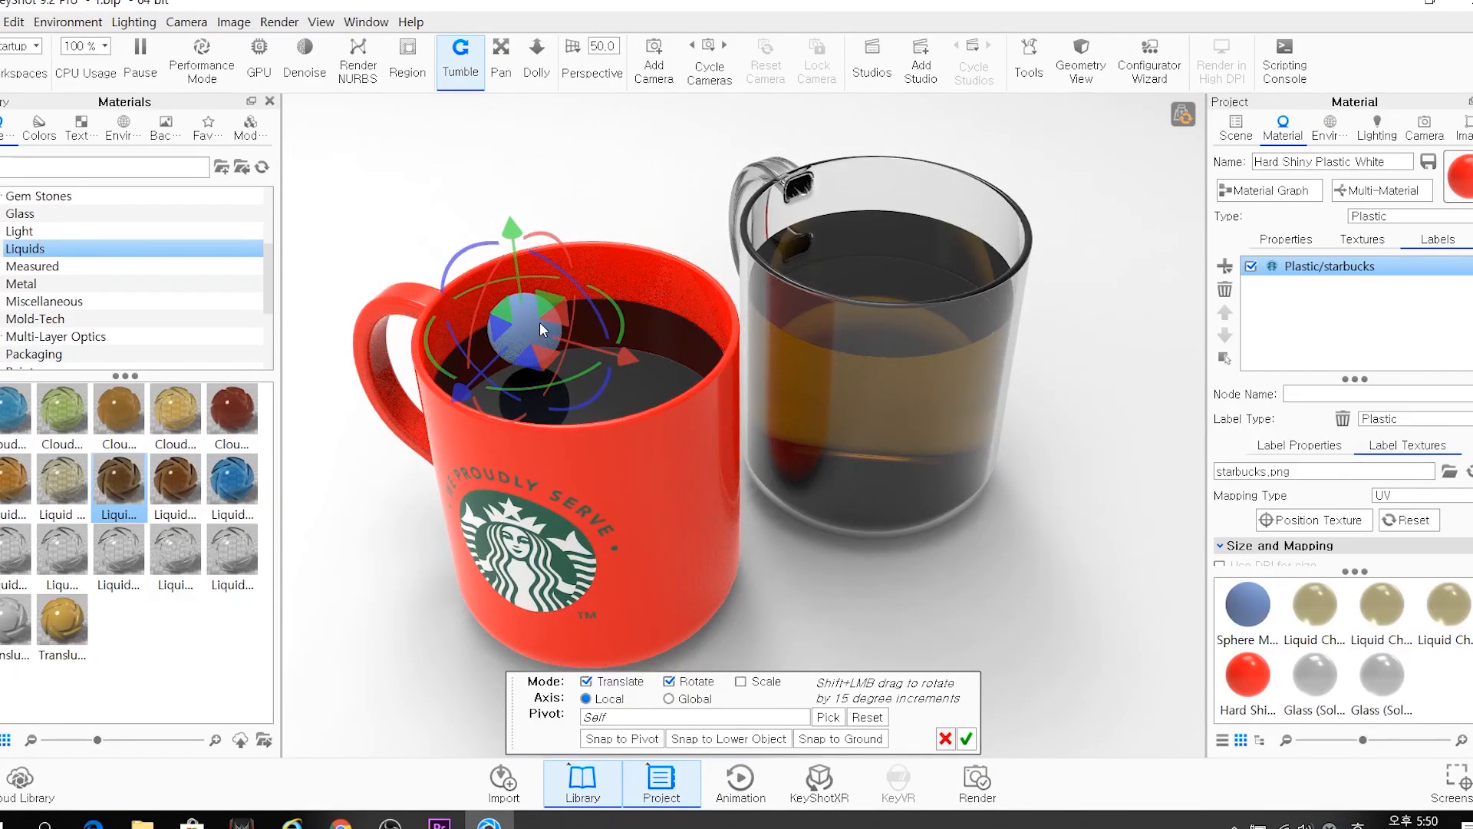
Shrink the sphere to a scale of about 11.73 and lower it onto the red mug's coffee surface at about Y 131.57
left_click(740, 681)
left_click(740, 681)
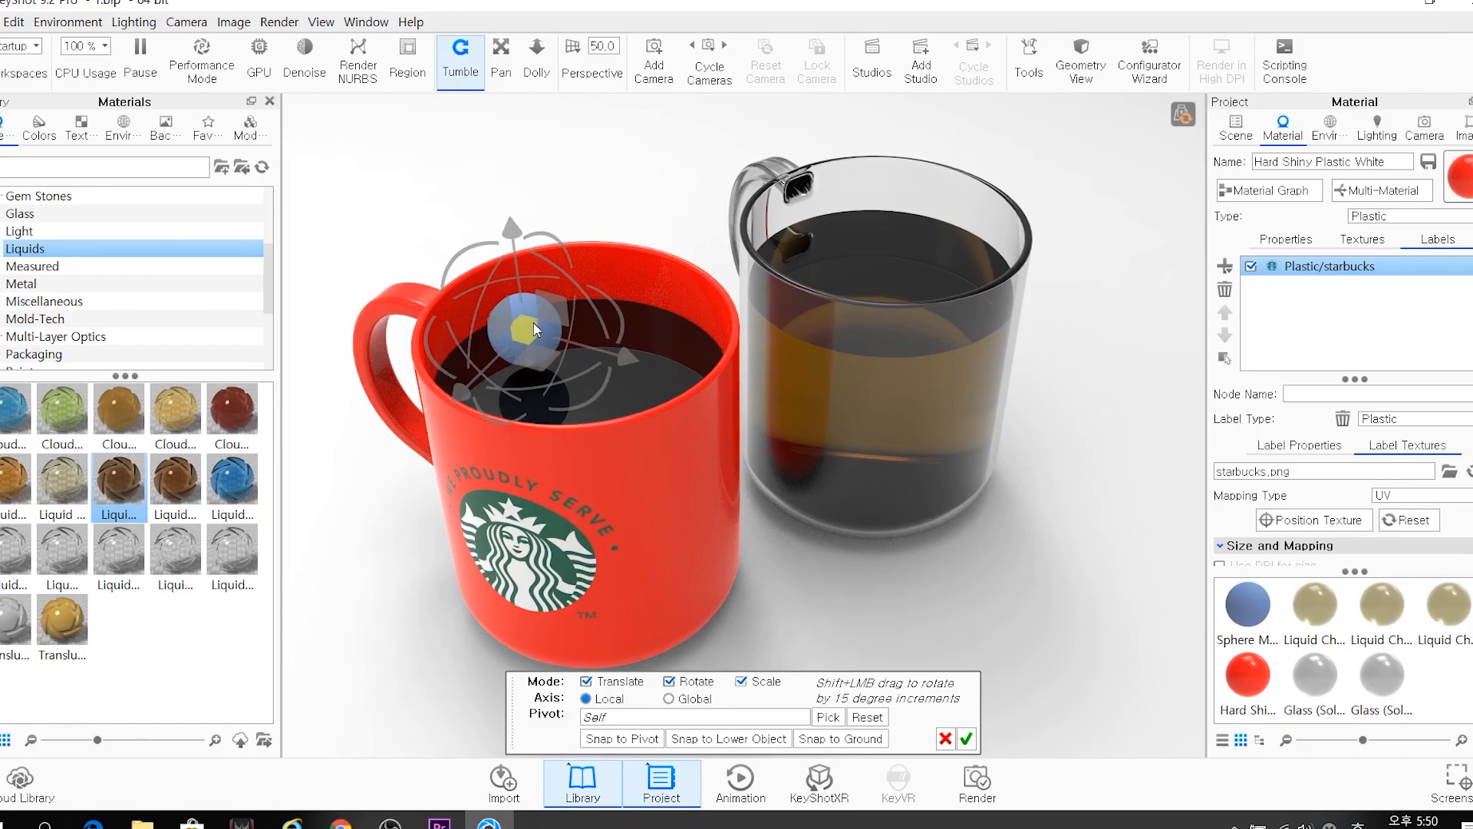
mouse_move(530, 332)
left_mouse_down()
mouse_move(537, 419)
mouse_move(527, 313)
left_mouse_up()
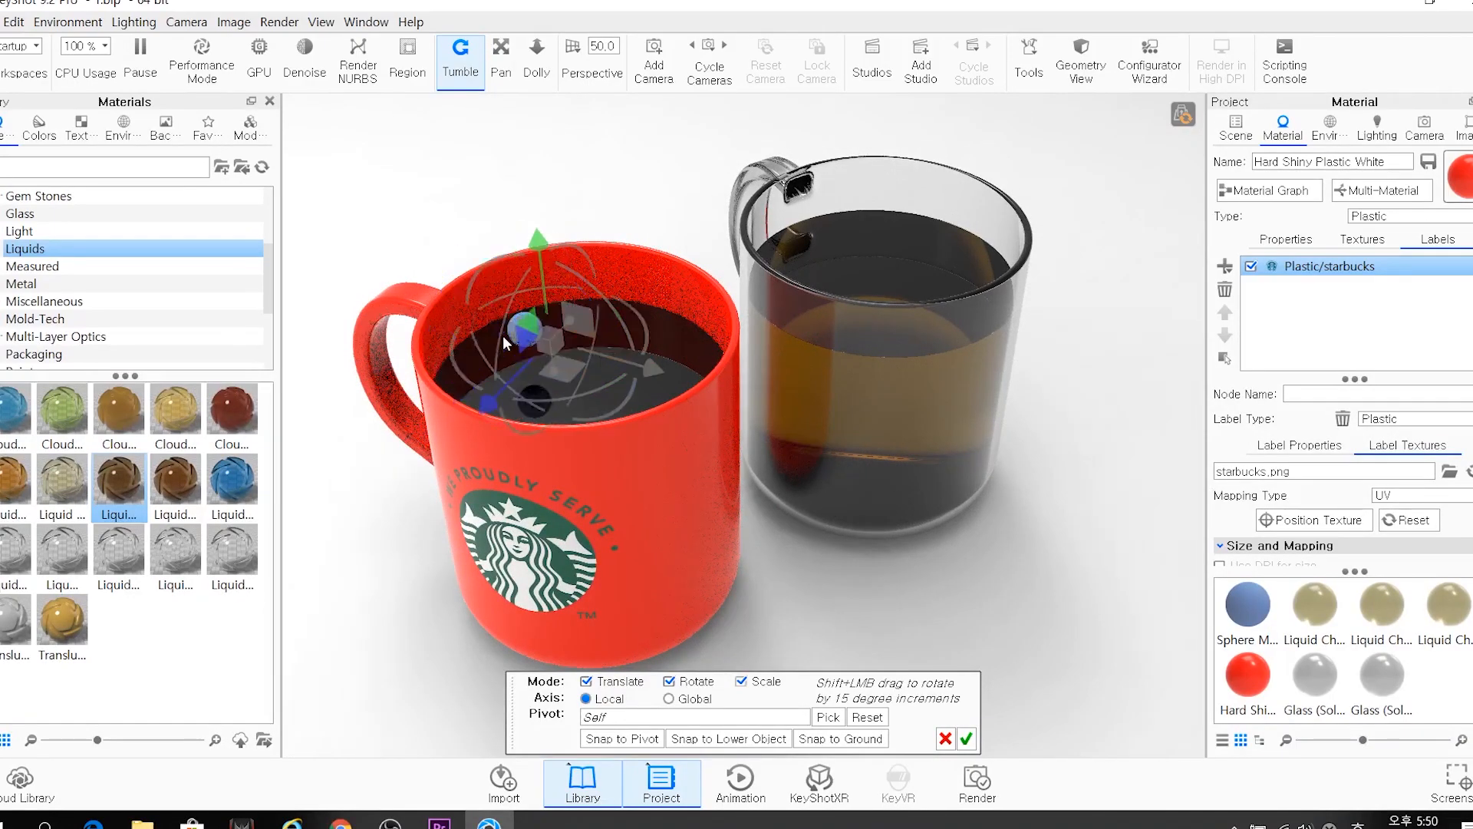
scroll(504, 334, "up", 5)
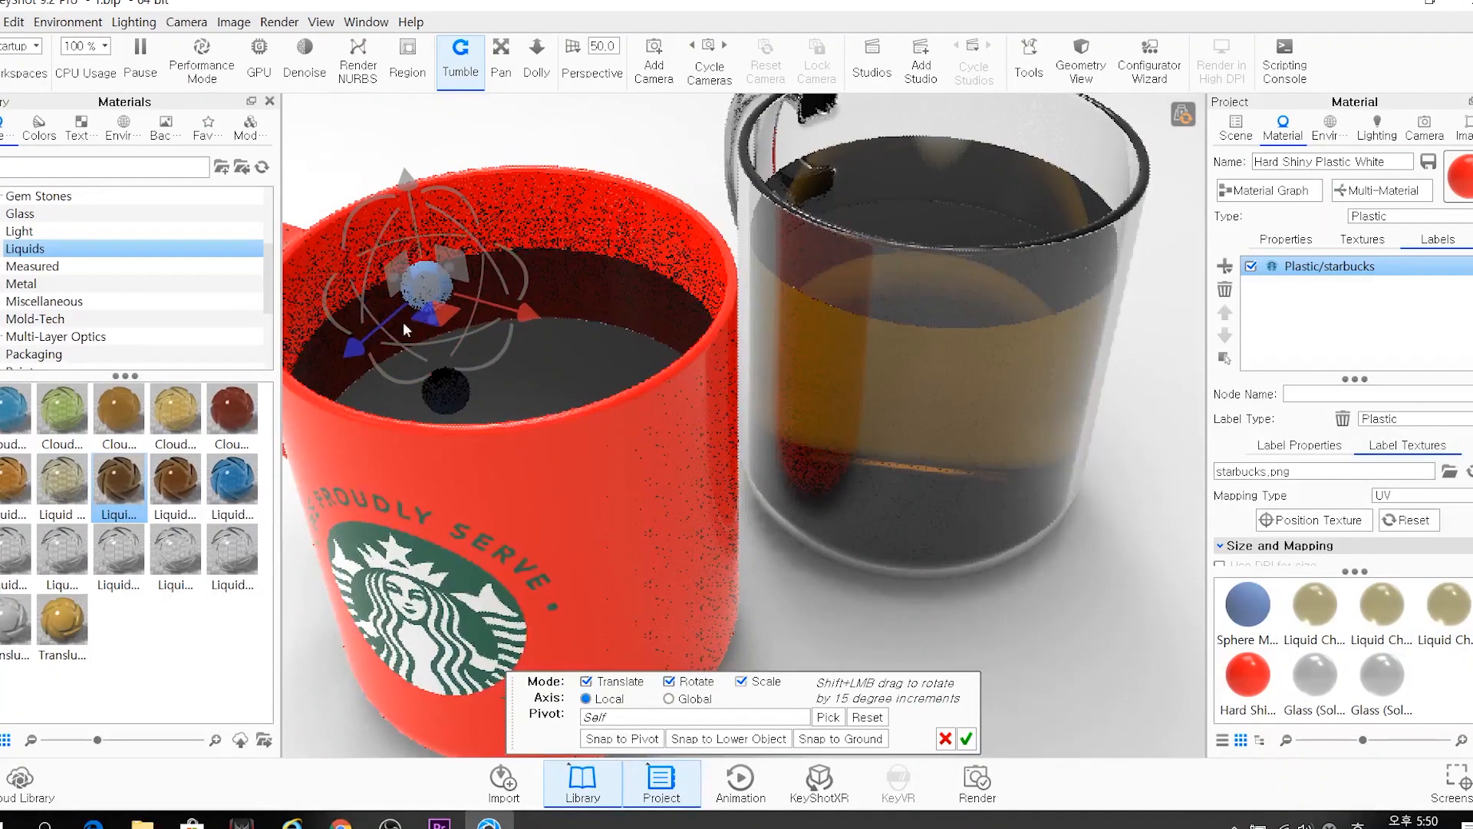
left_click_drag(385, 397, 547, 316)
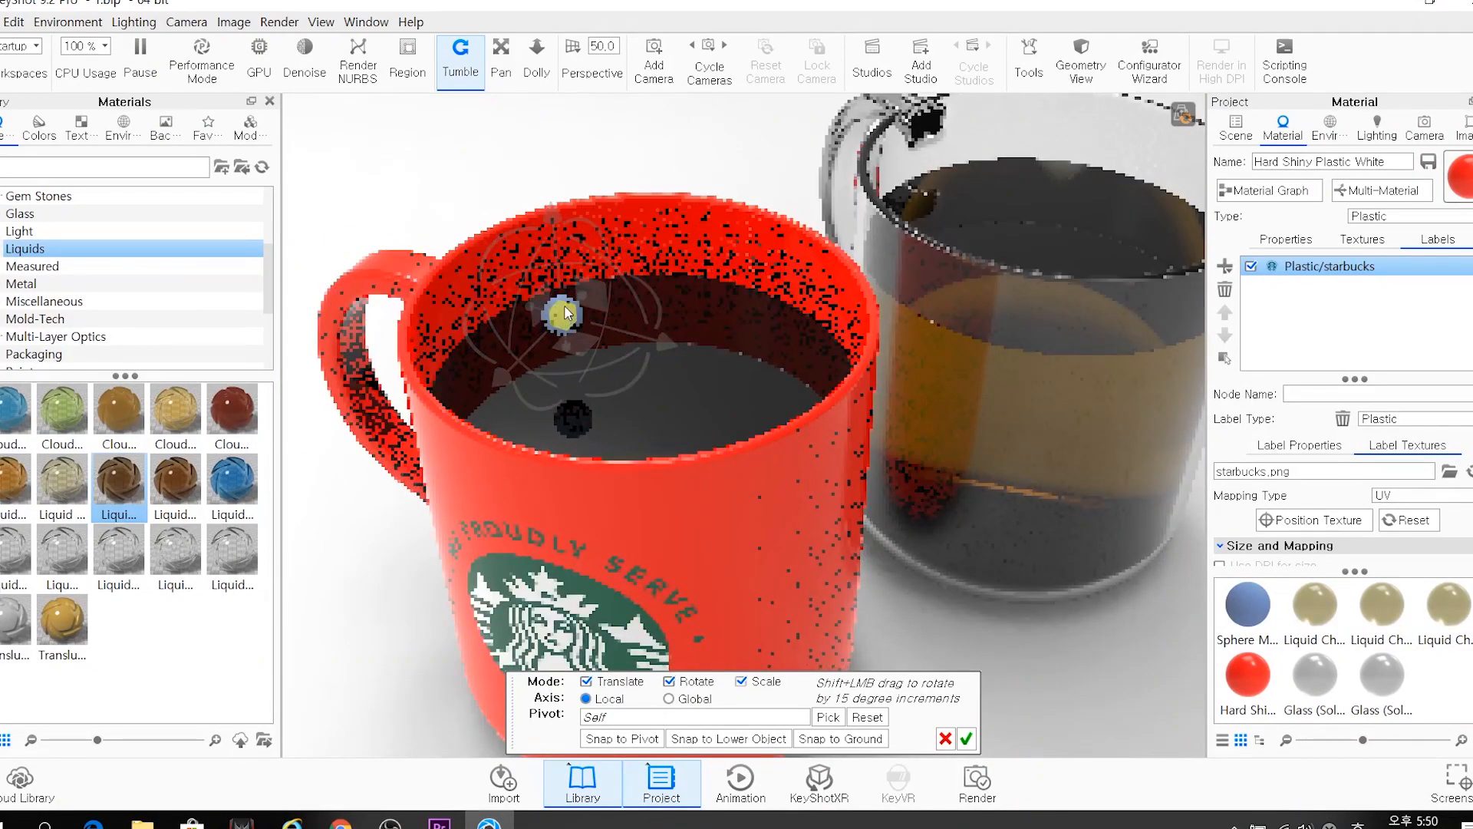
left_click_drag(553, 239, 561, 326)
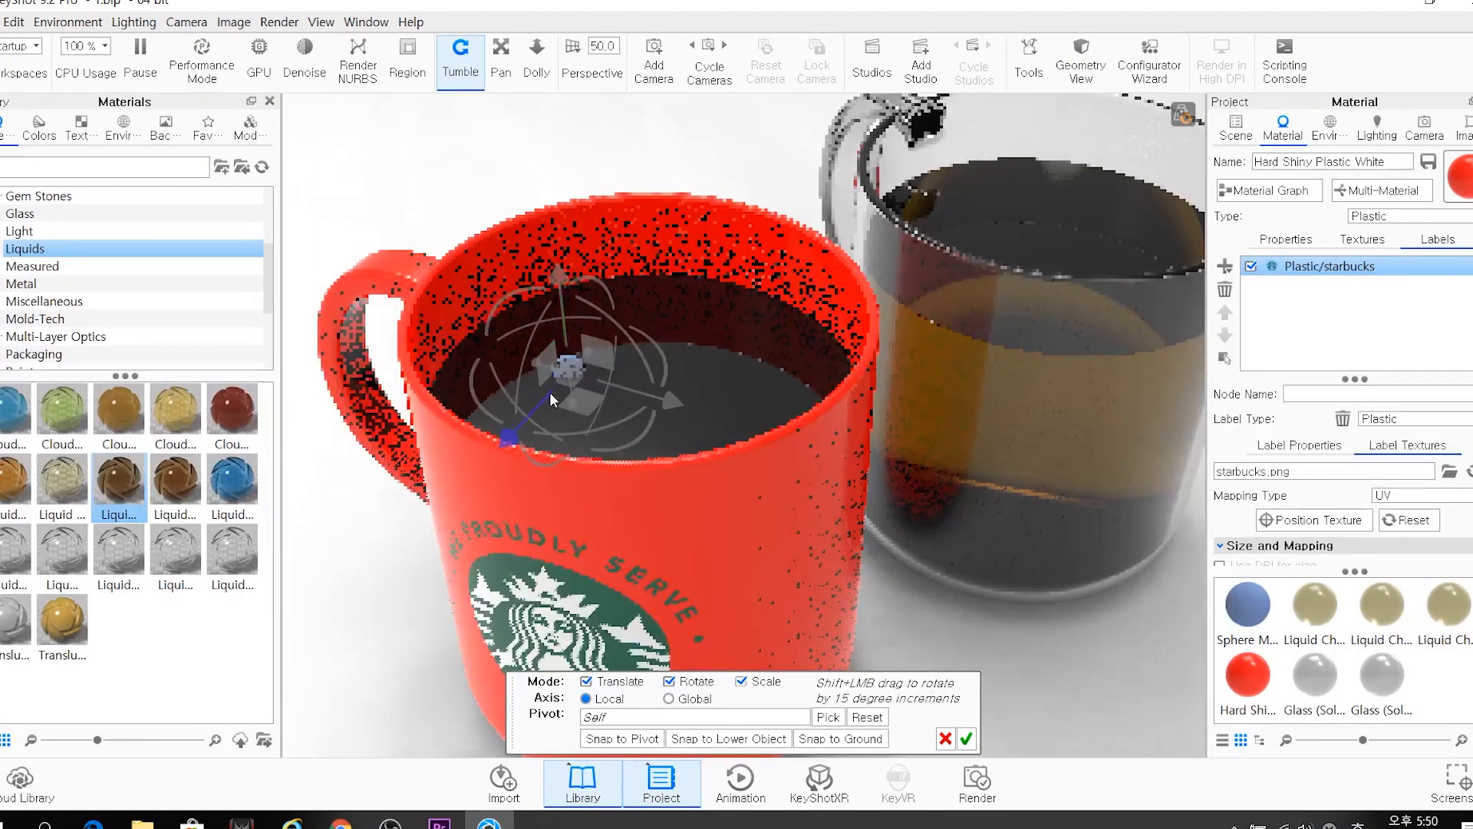
left_click(966, 738)
left_click_drag(633, 425, 515, 379)
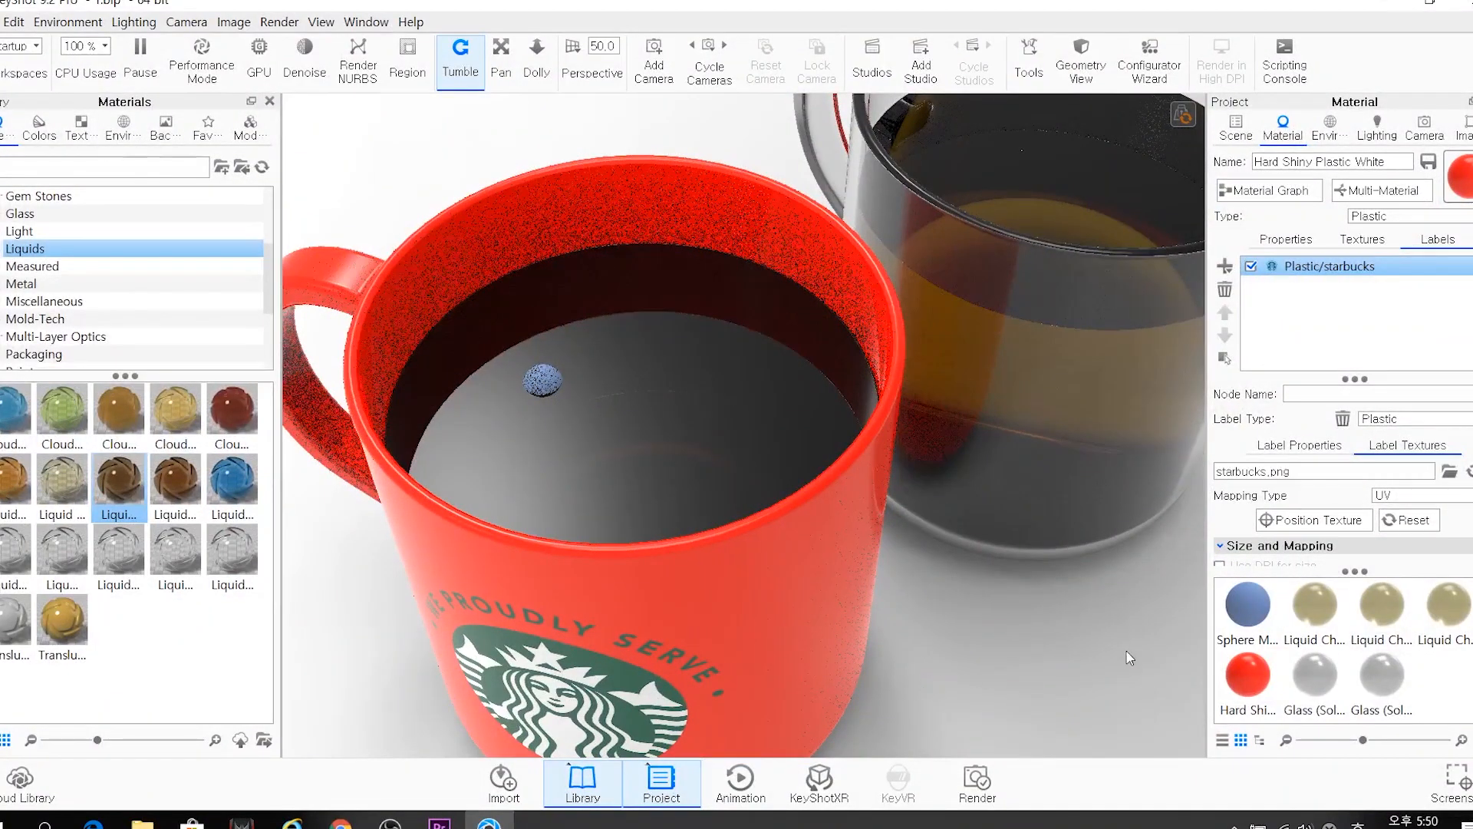
Expand the Sphere group in the scene tree and select the Sphere part nested inside it
left_click(1307, 521)
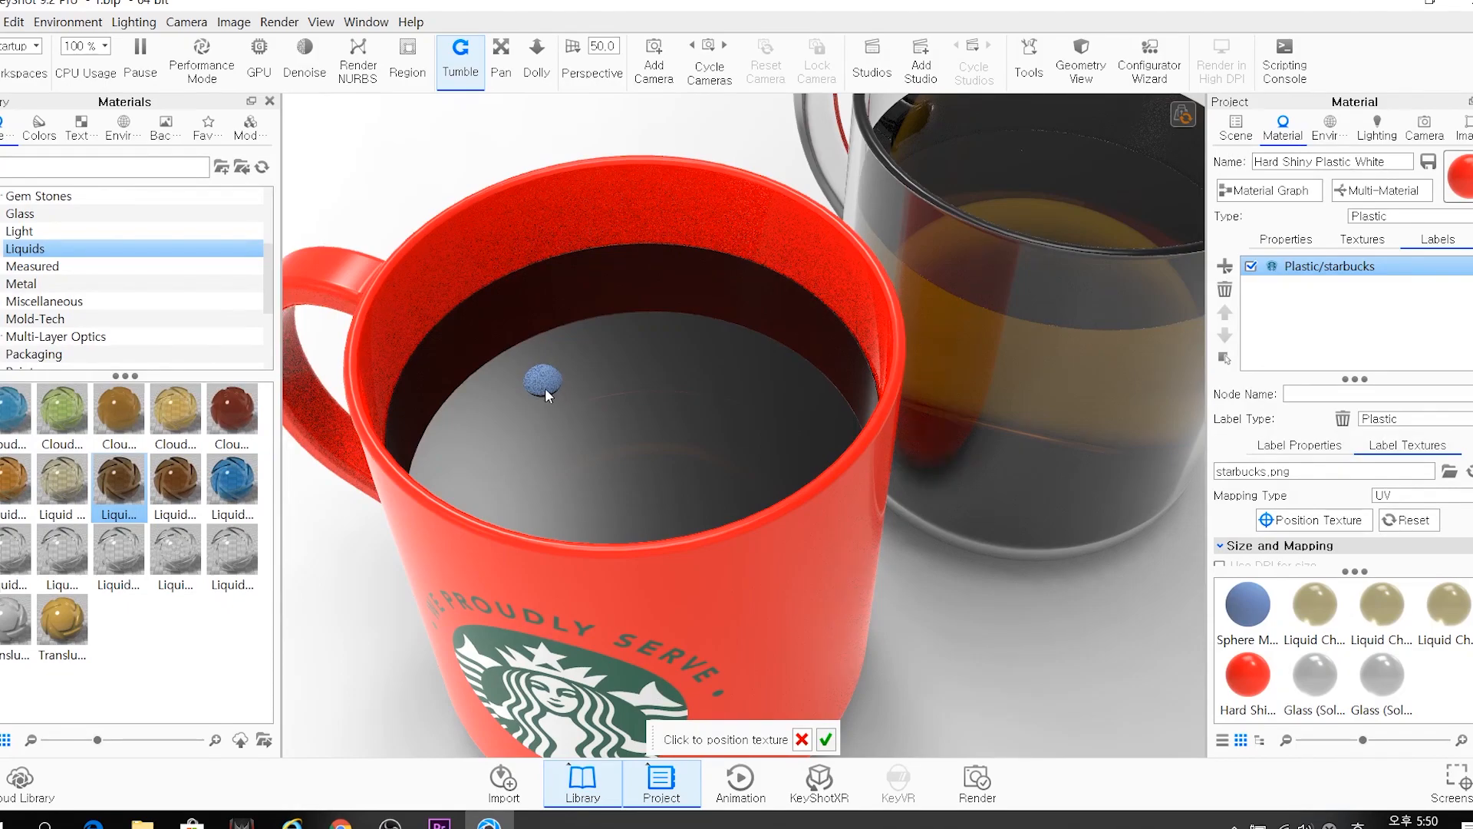
left_click(1235, 128)
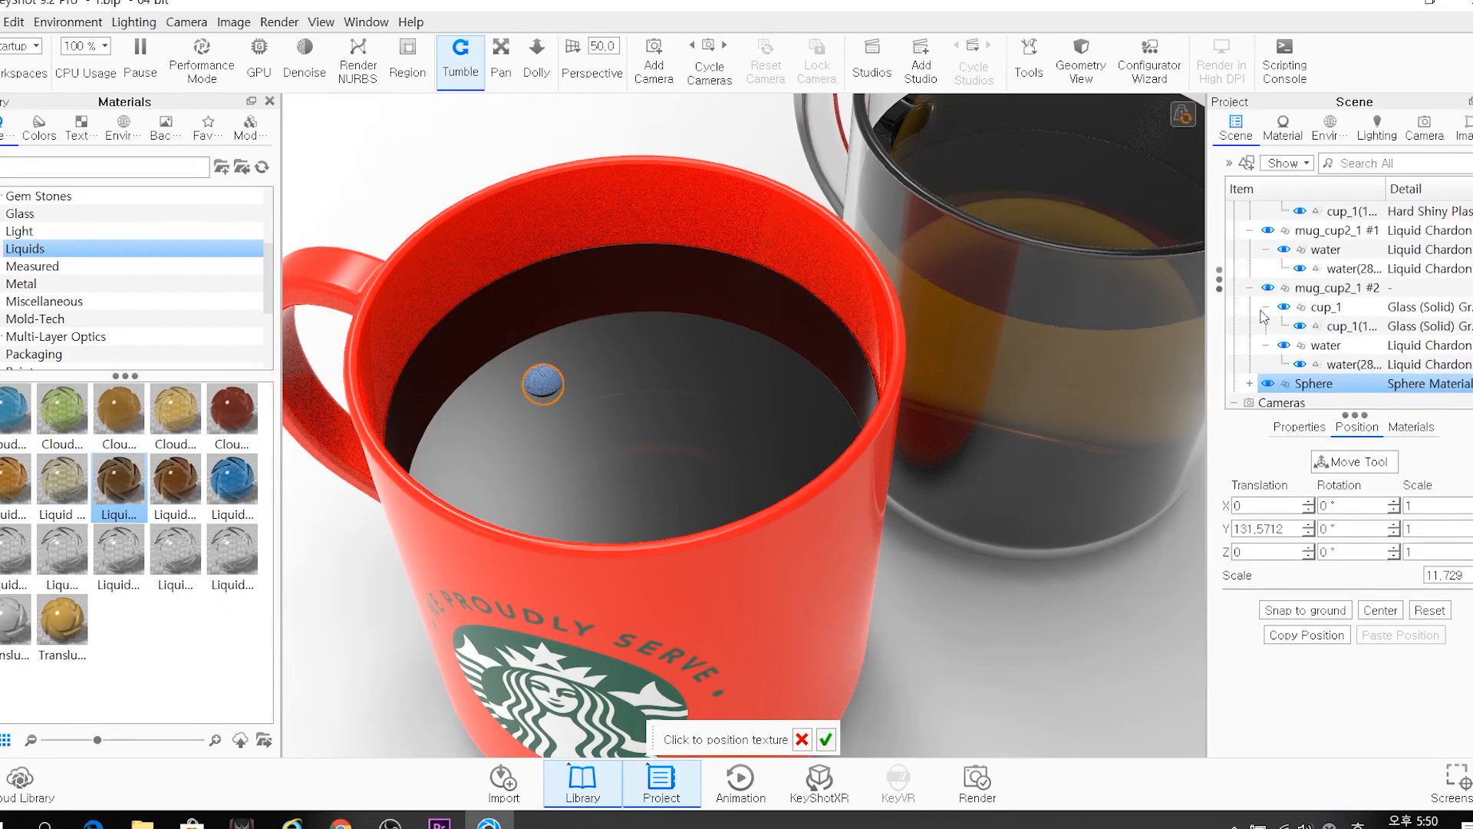
left_click(1310, 385)
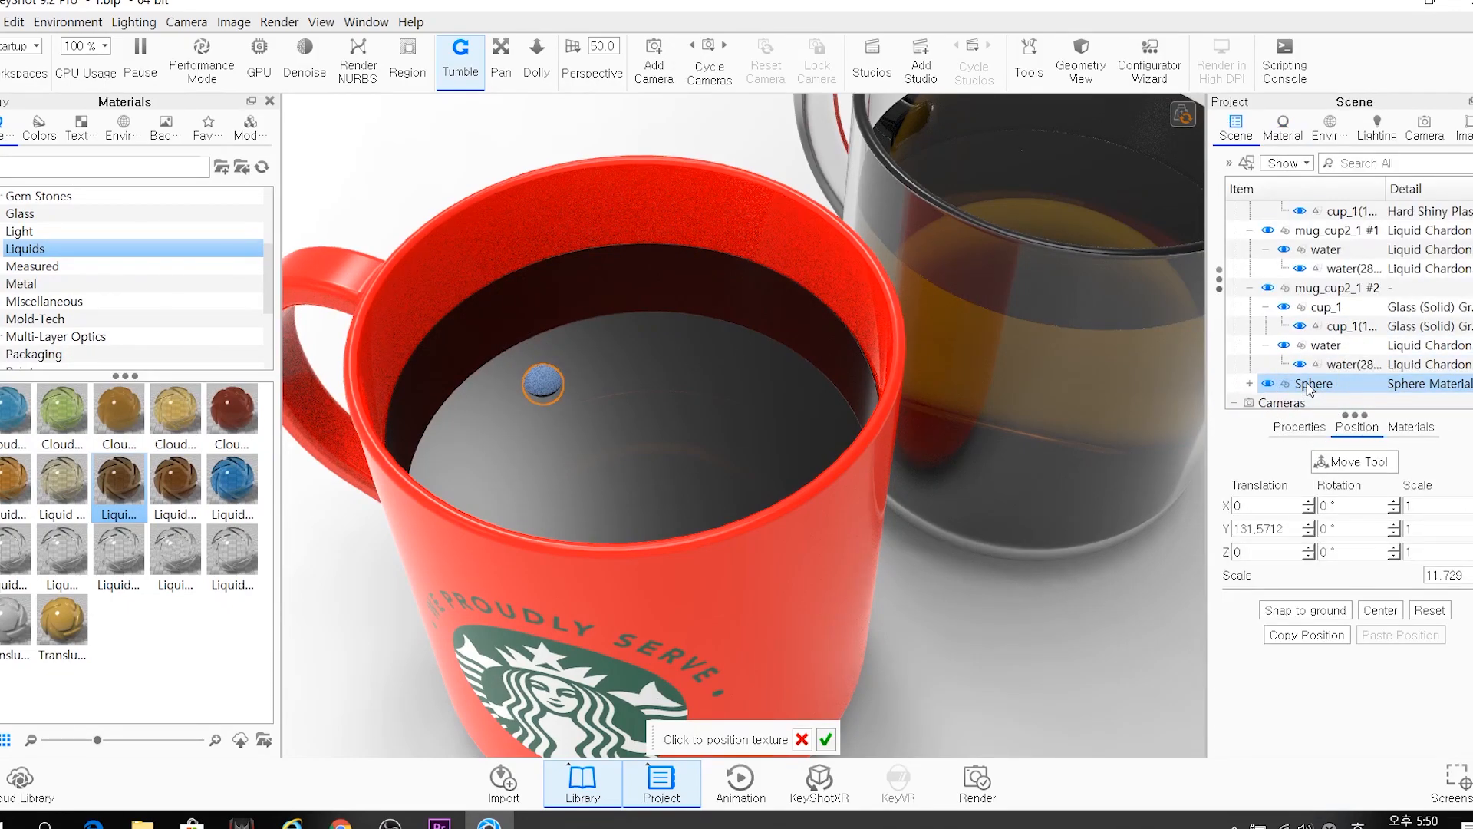
left_click(1310, 385)
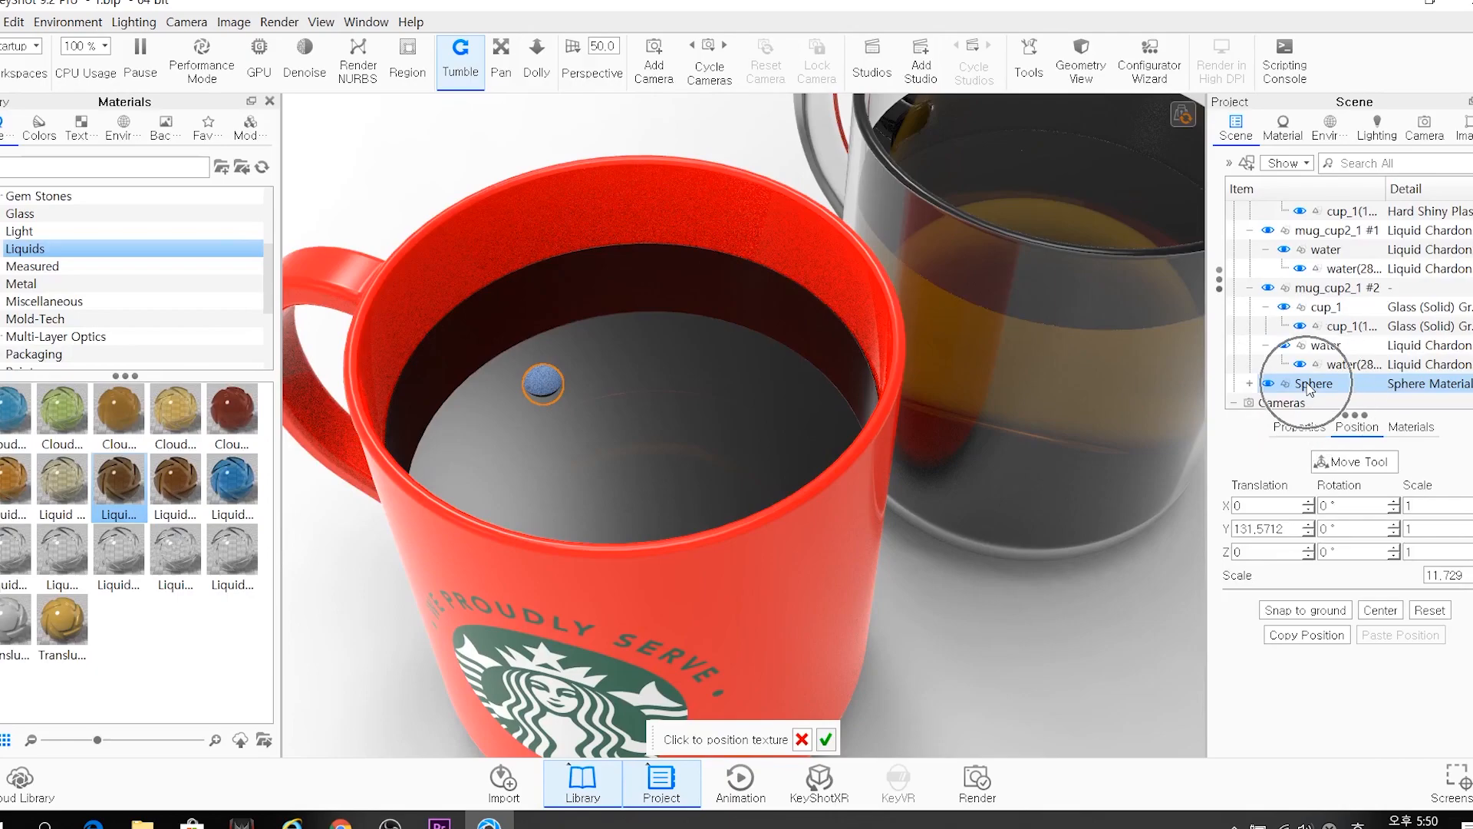
left_click(1245, 383)
scroll(1315, 338, "down", 1)
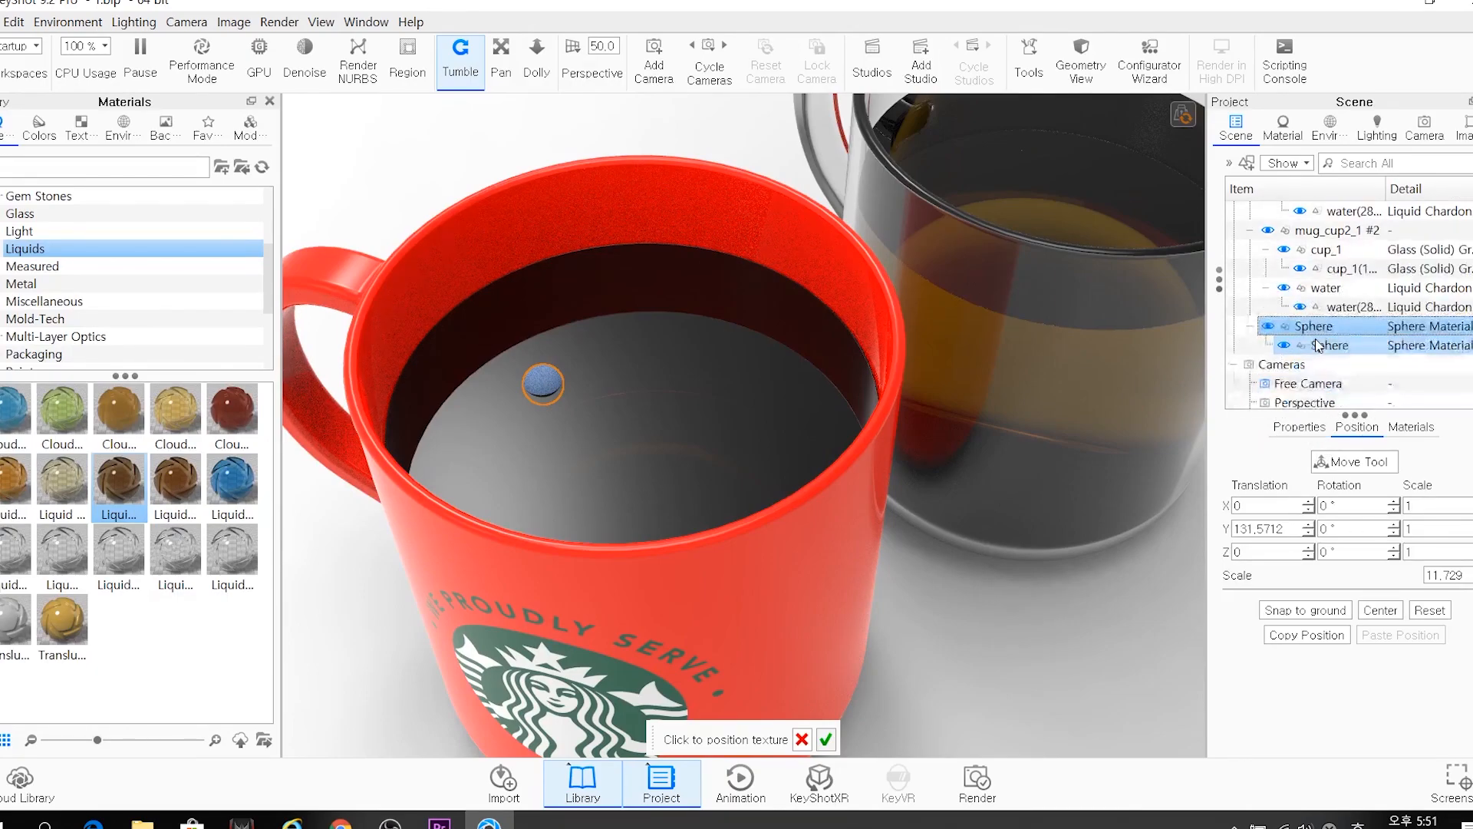
left_click(1322, 346)
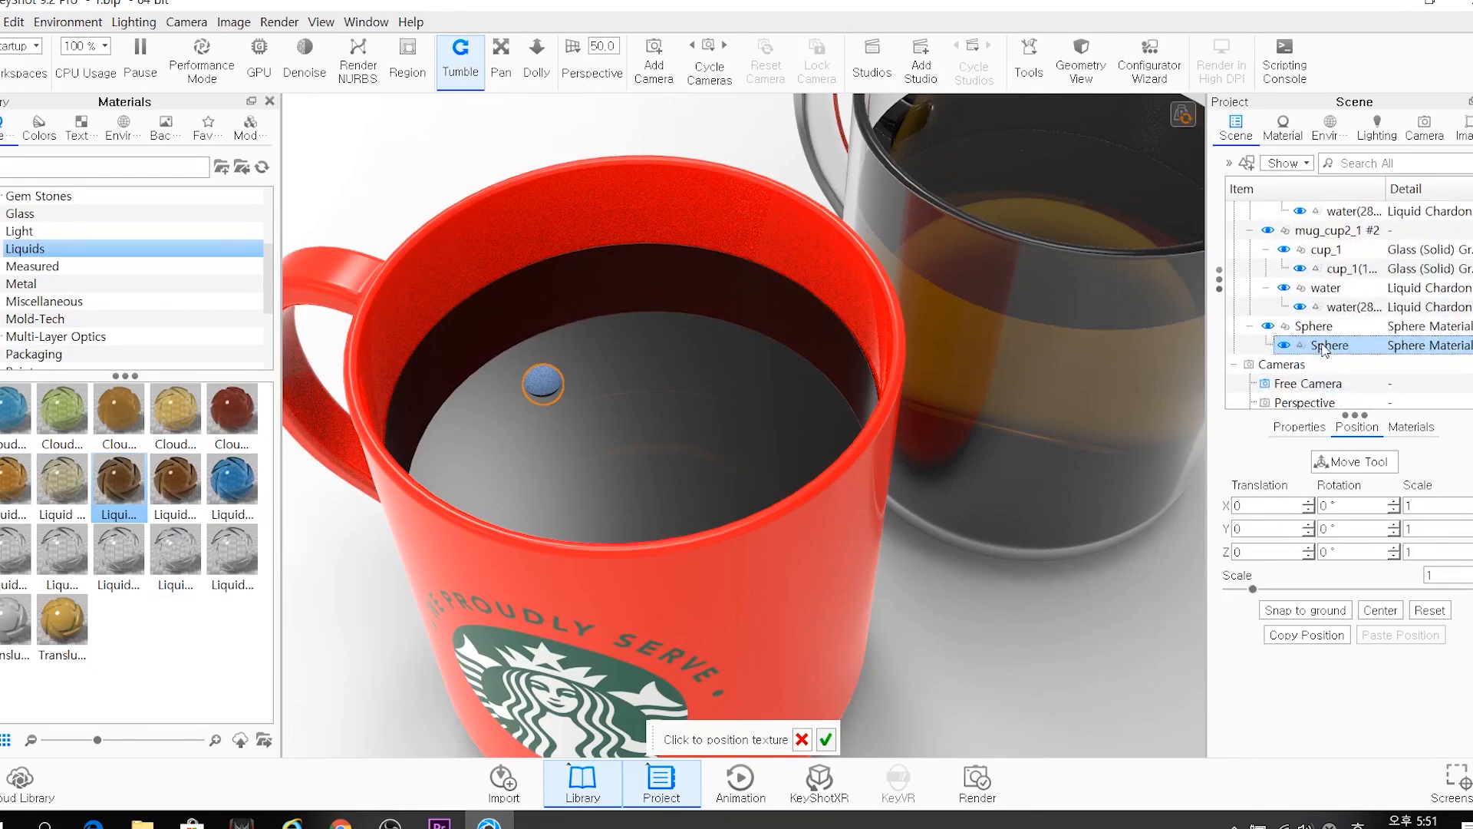
Try resizing the nested Sphere part interactively with the Move Tool
left_click(1353, 463)
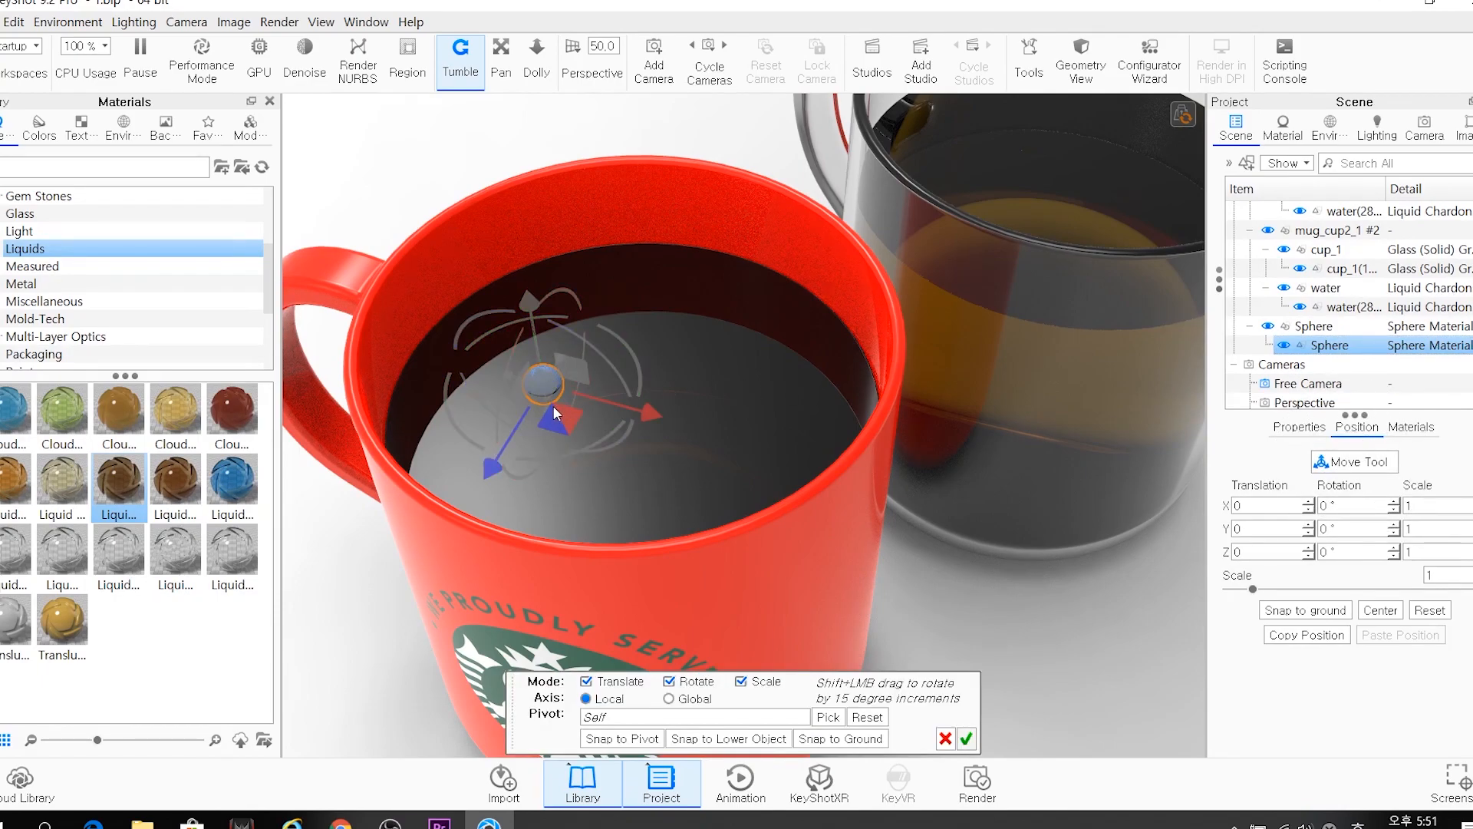
left_click_drag(543, 384, 551, 304)
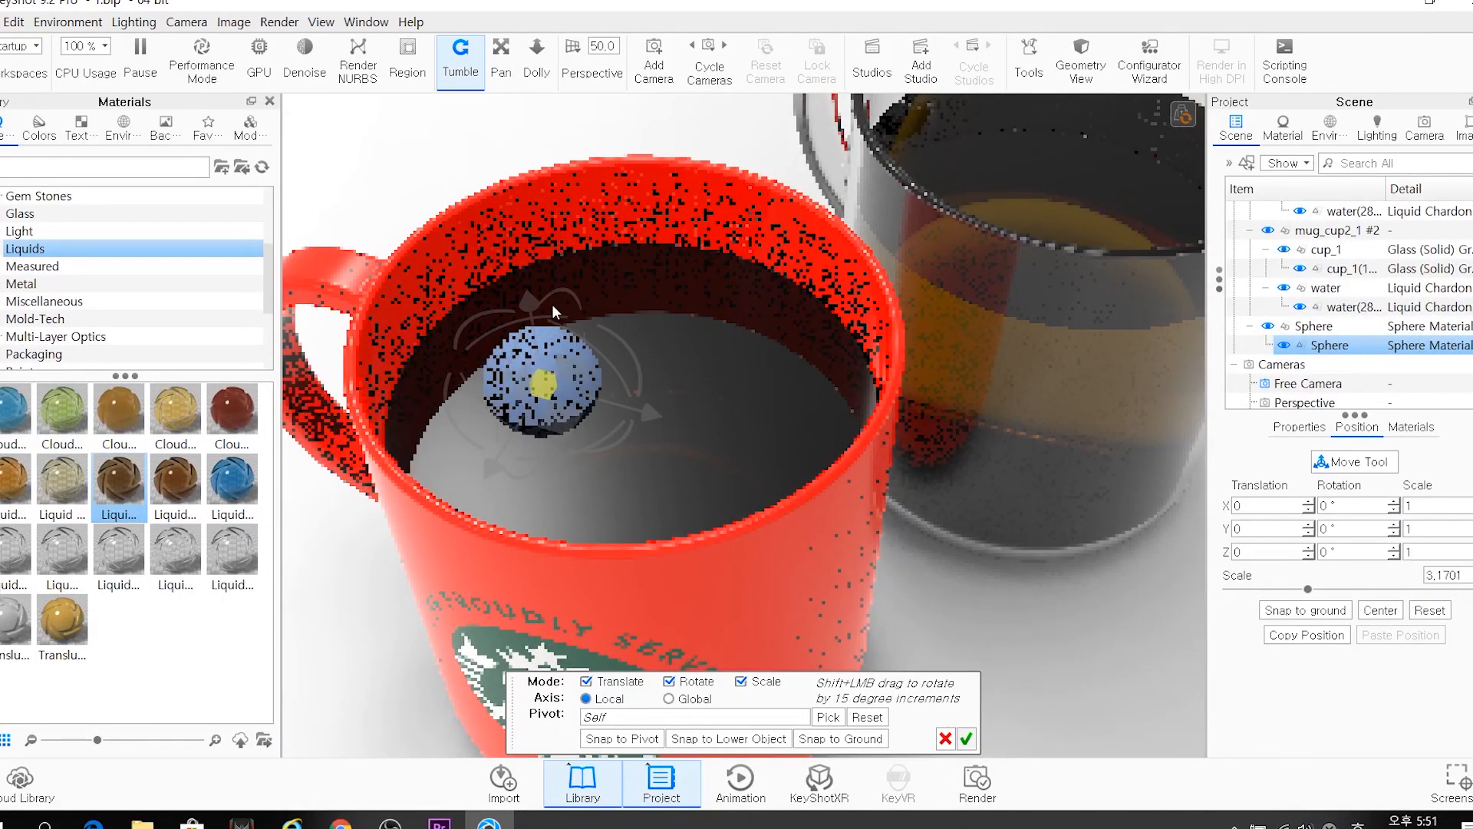
left_click(966, 738)
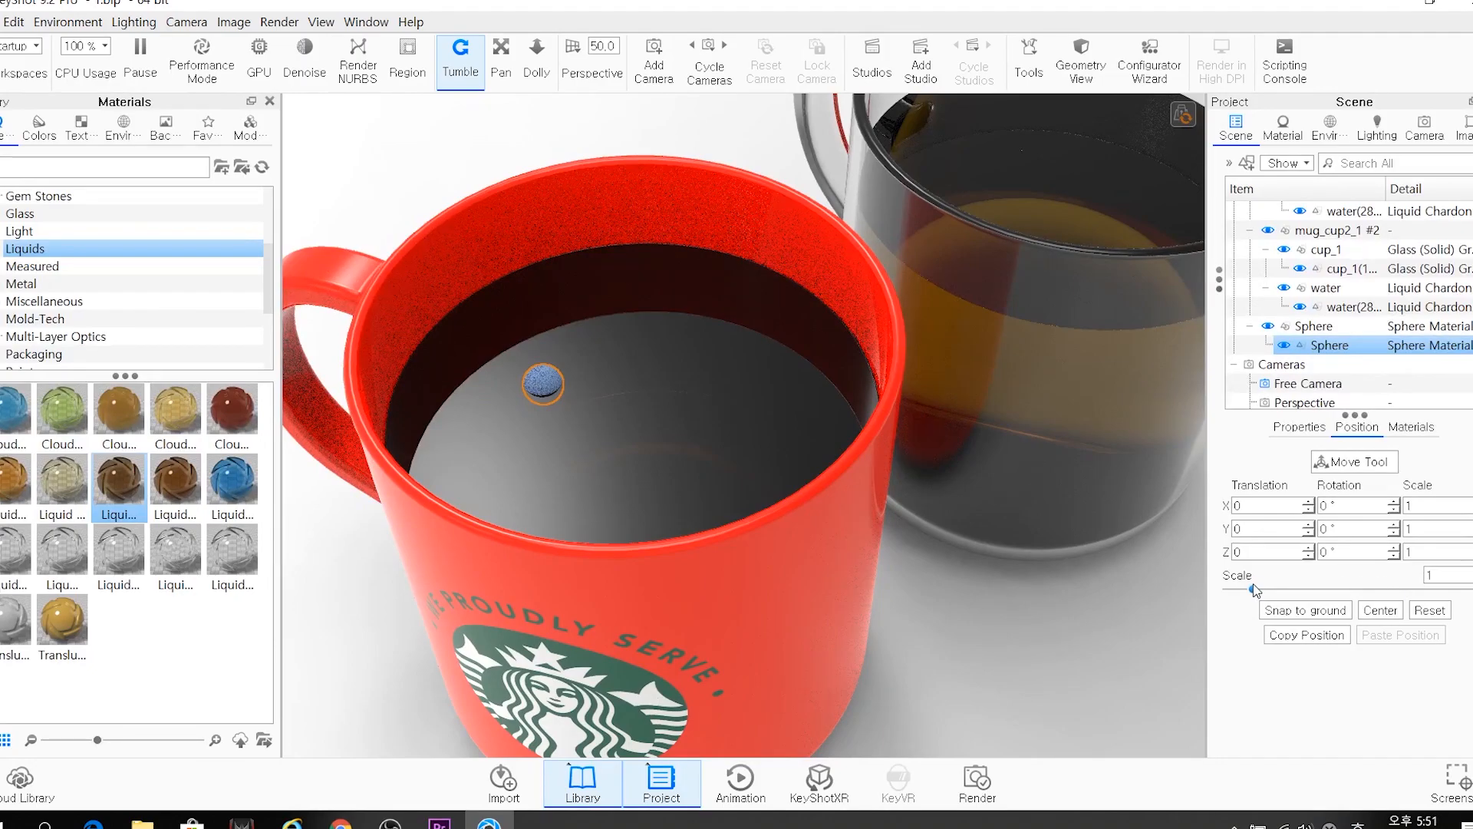
Set the nested Sphere part's uniform scale to 0.5 and close the Move Tool
double_click(1428, 574)
key("Return")
key("ctrl+d")
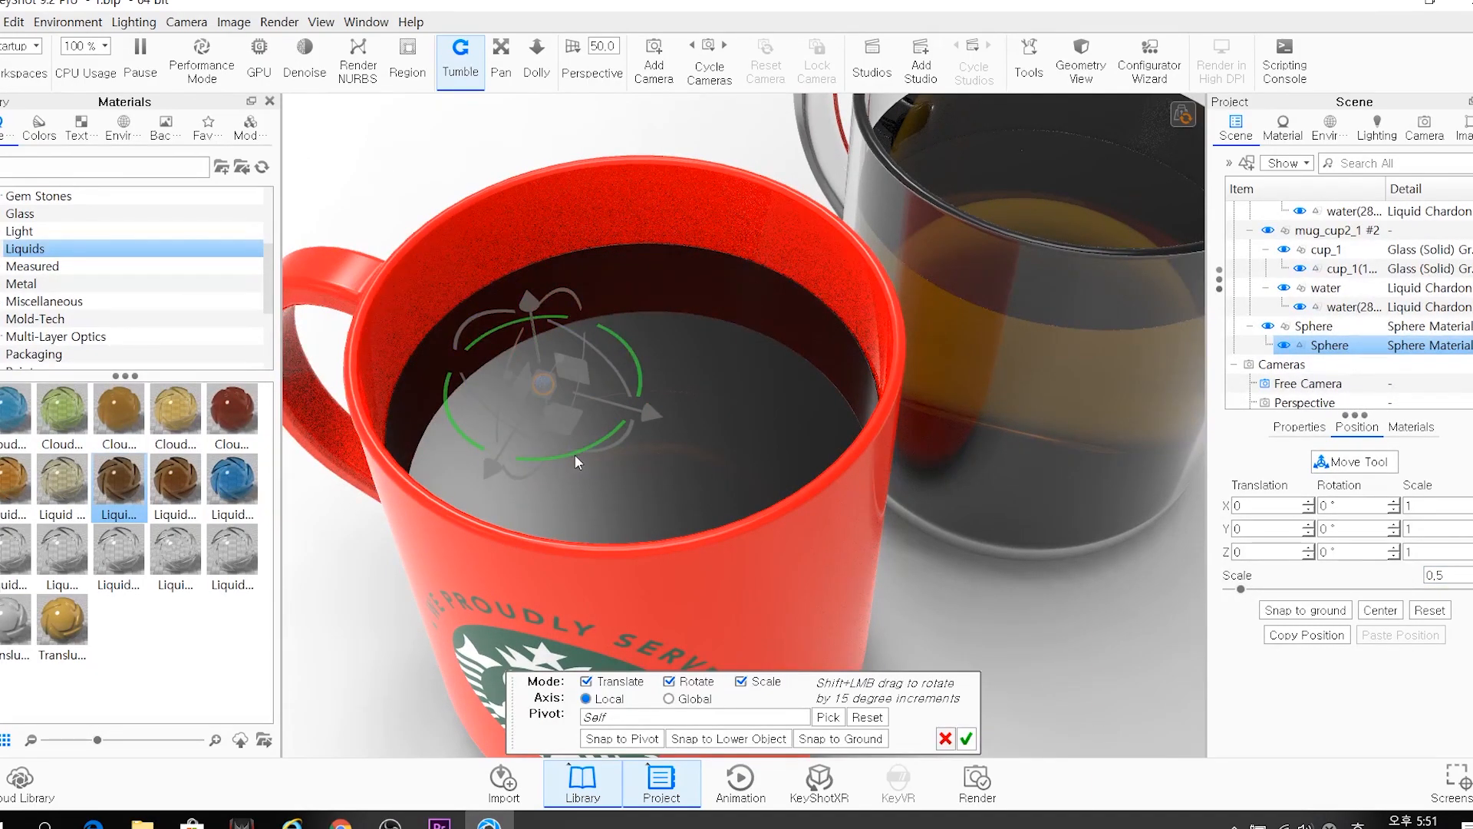
left_click(967, 738)
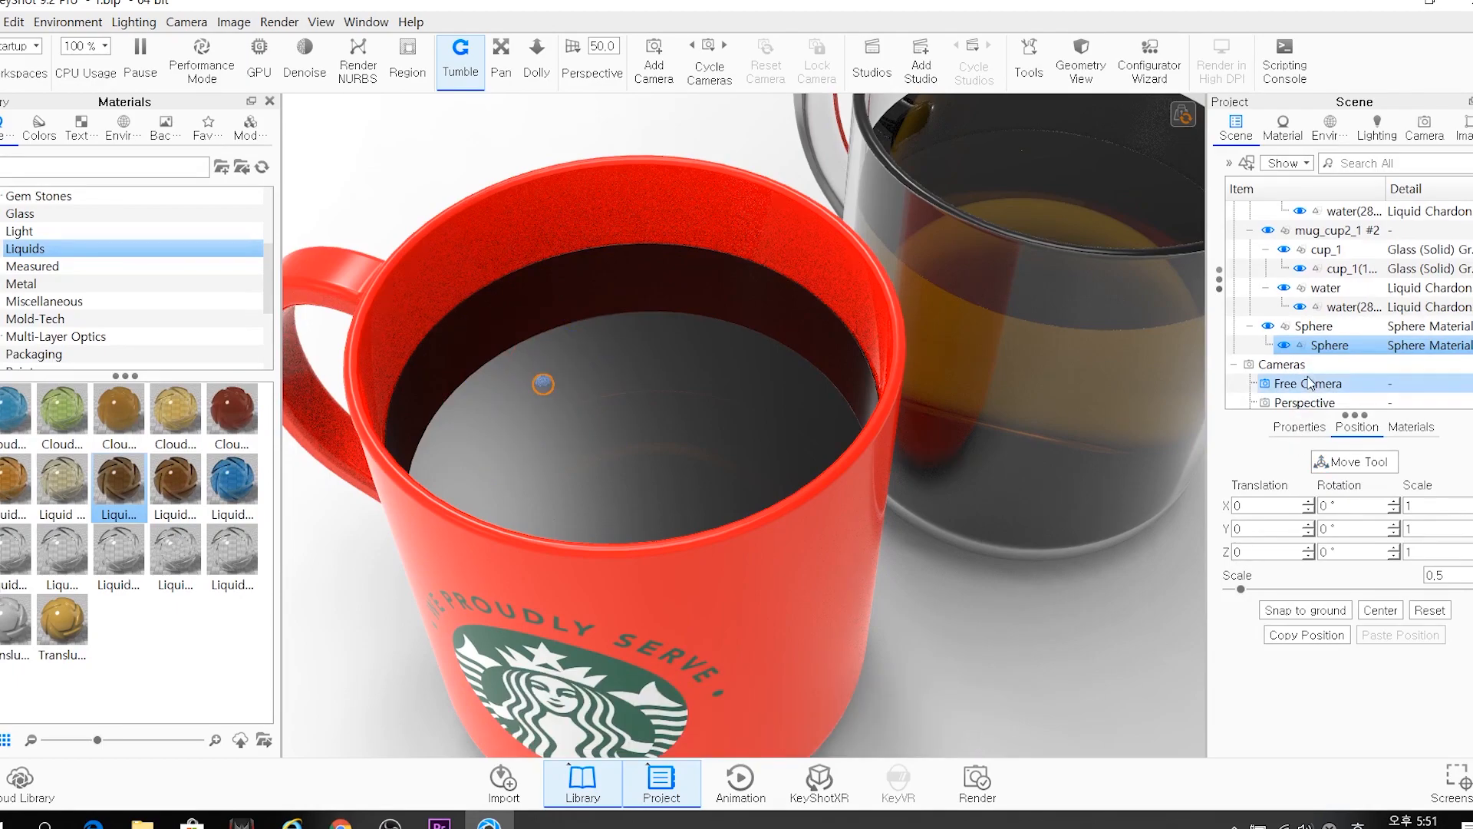
Duplicate the nested Sphere part and move the copy to about X -3.07, Z -1.44 at the coffee's edge
right_click(1331, 352)
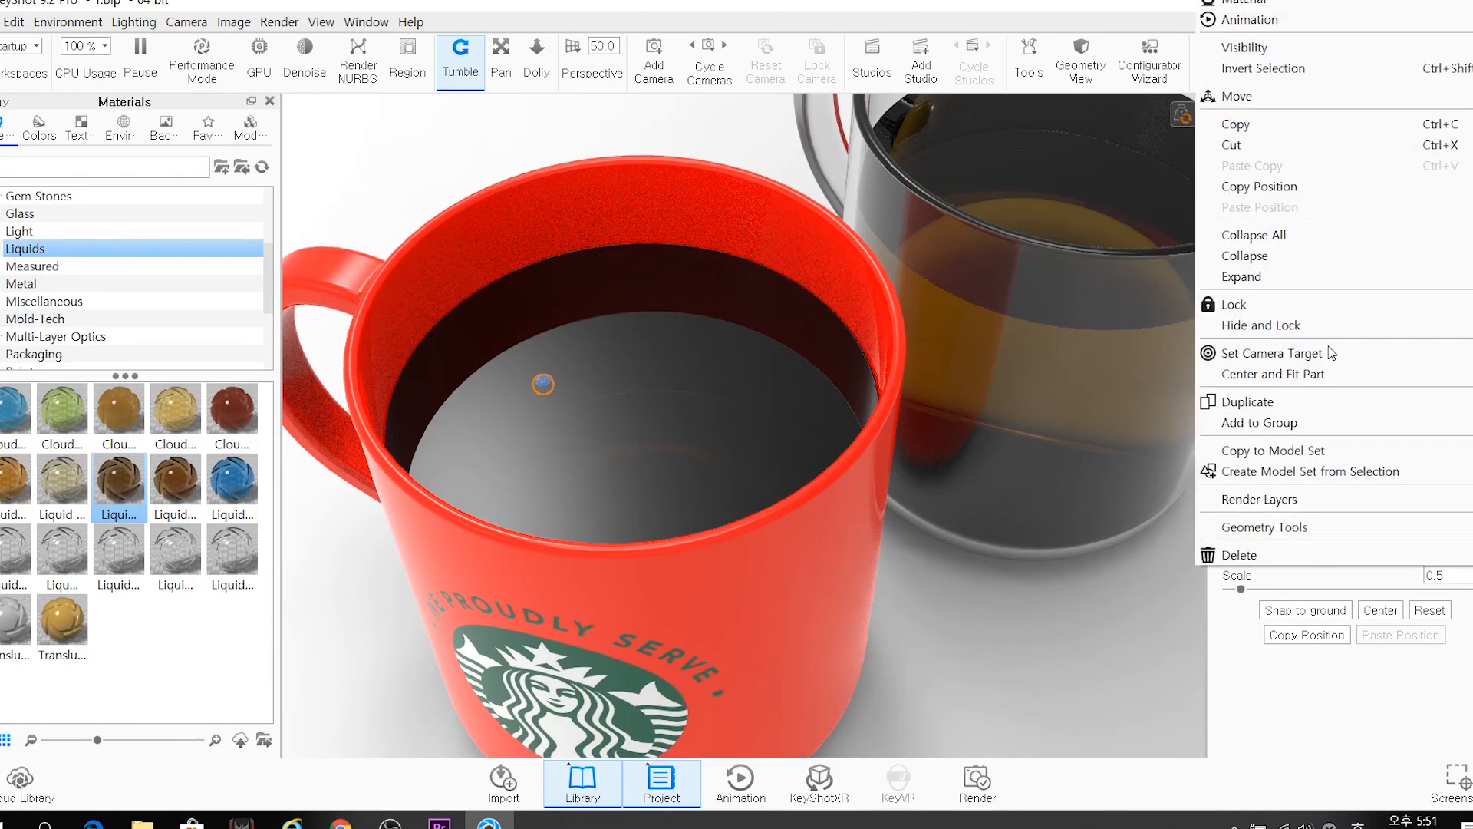
left_click(1244, 406)
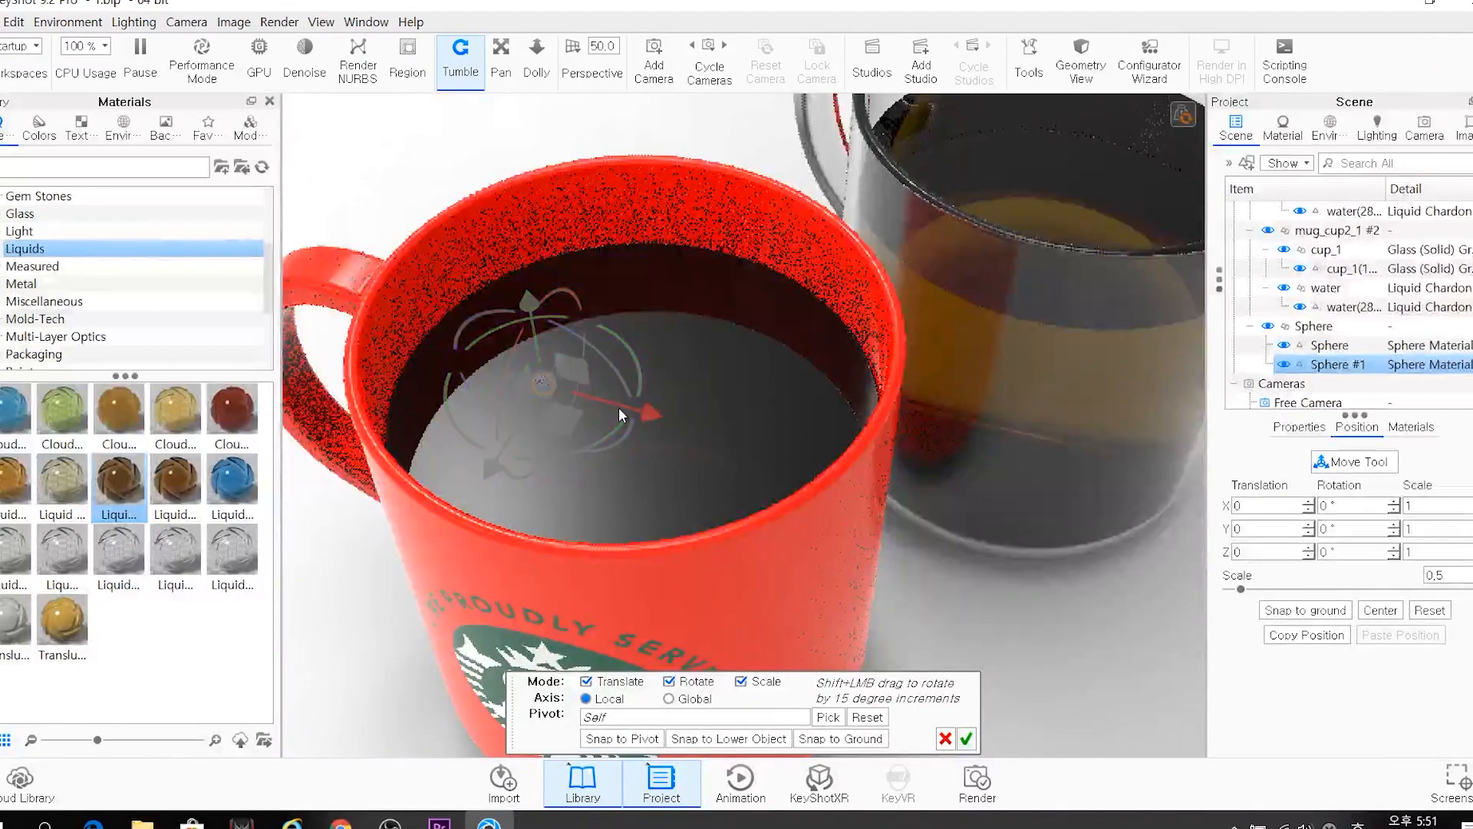
left_click_drag(619, 413, 662, 412)
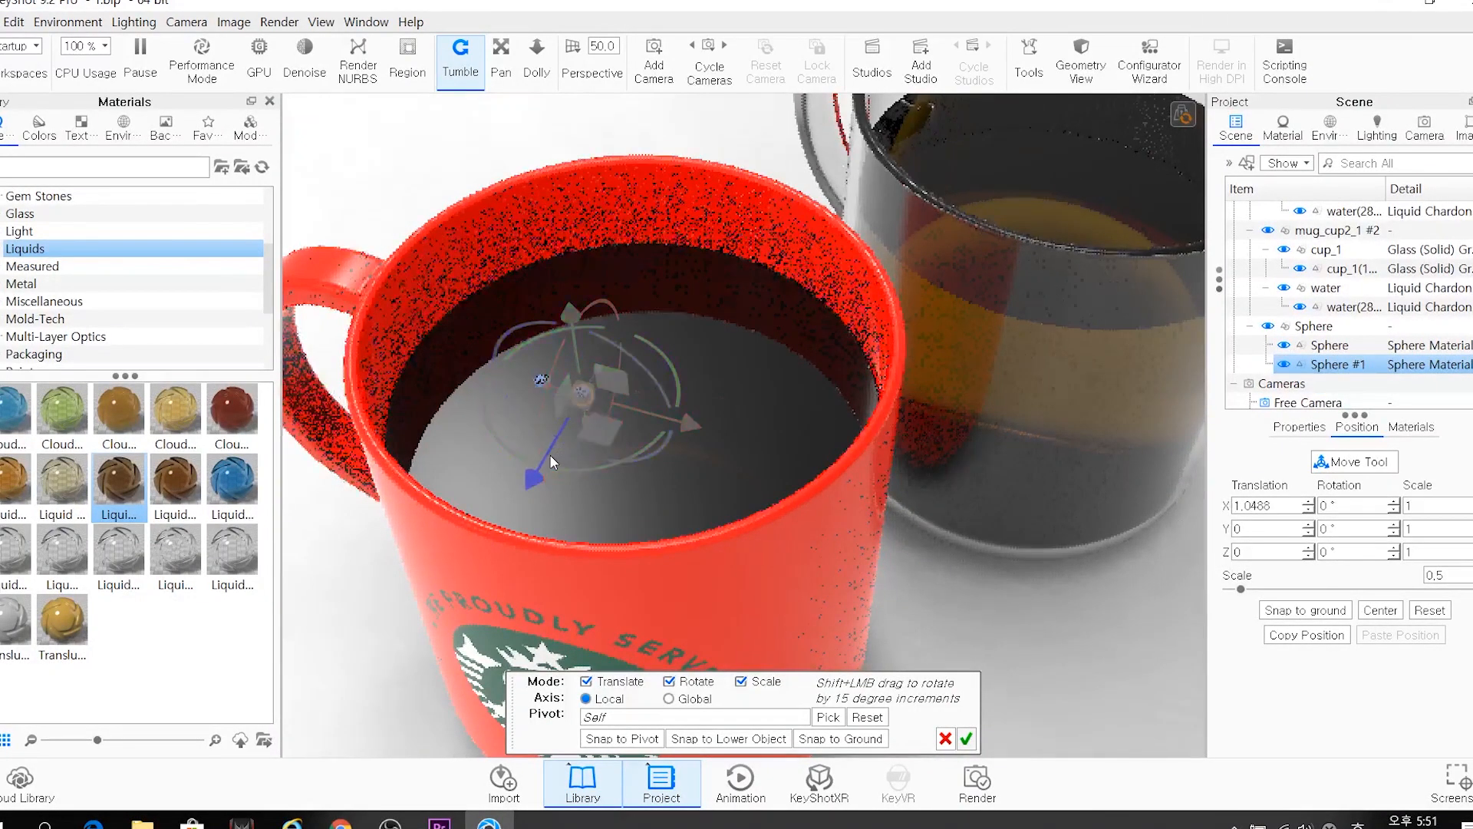
left_click_drag(541, 455, 597, 394)
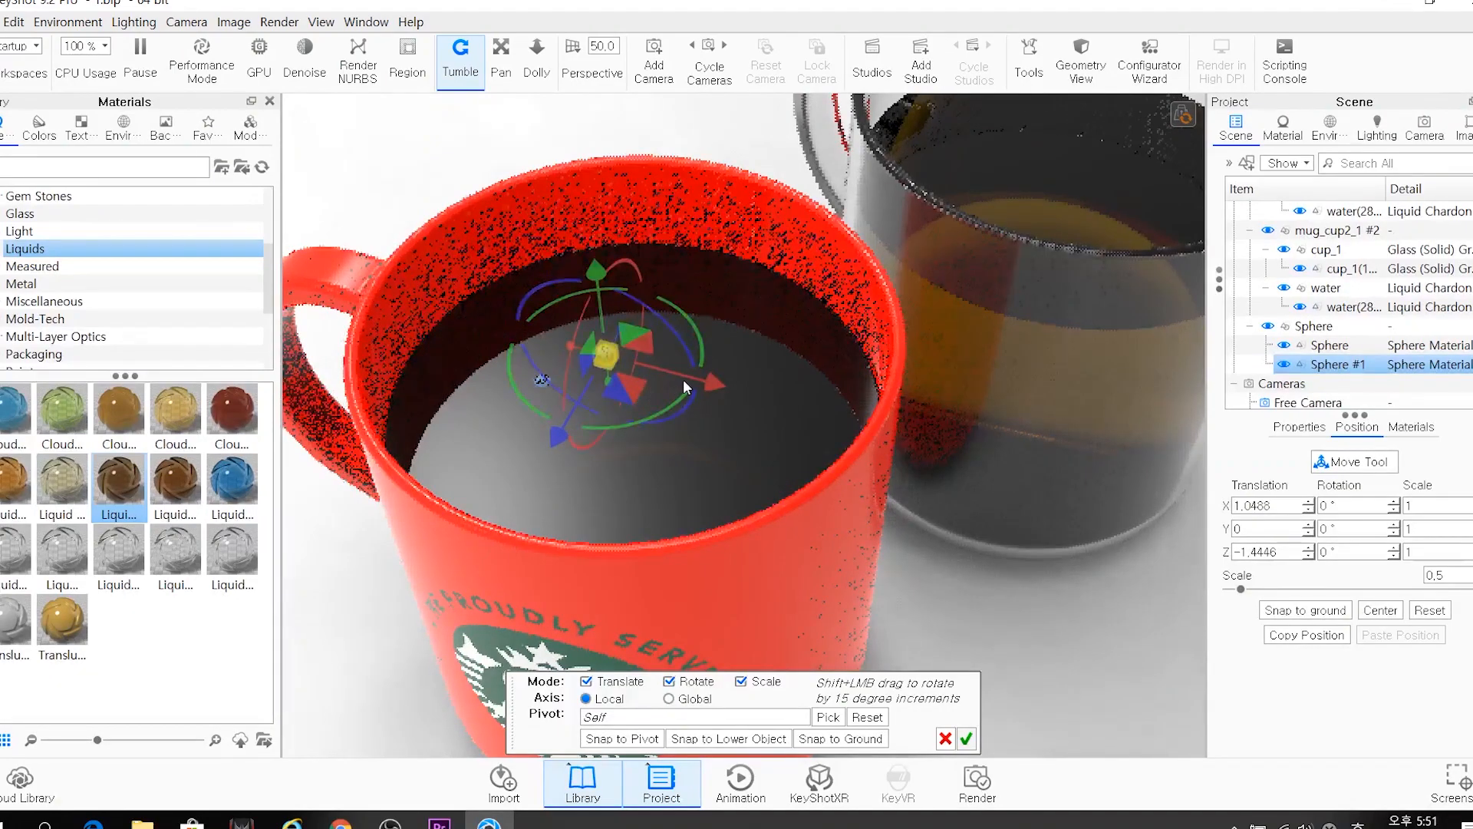
left_click_drag(683, 375, 518, 330)
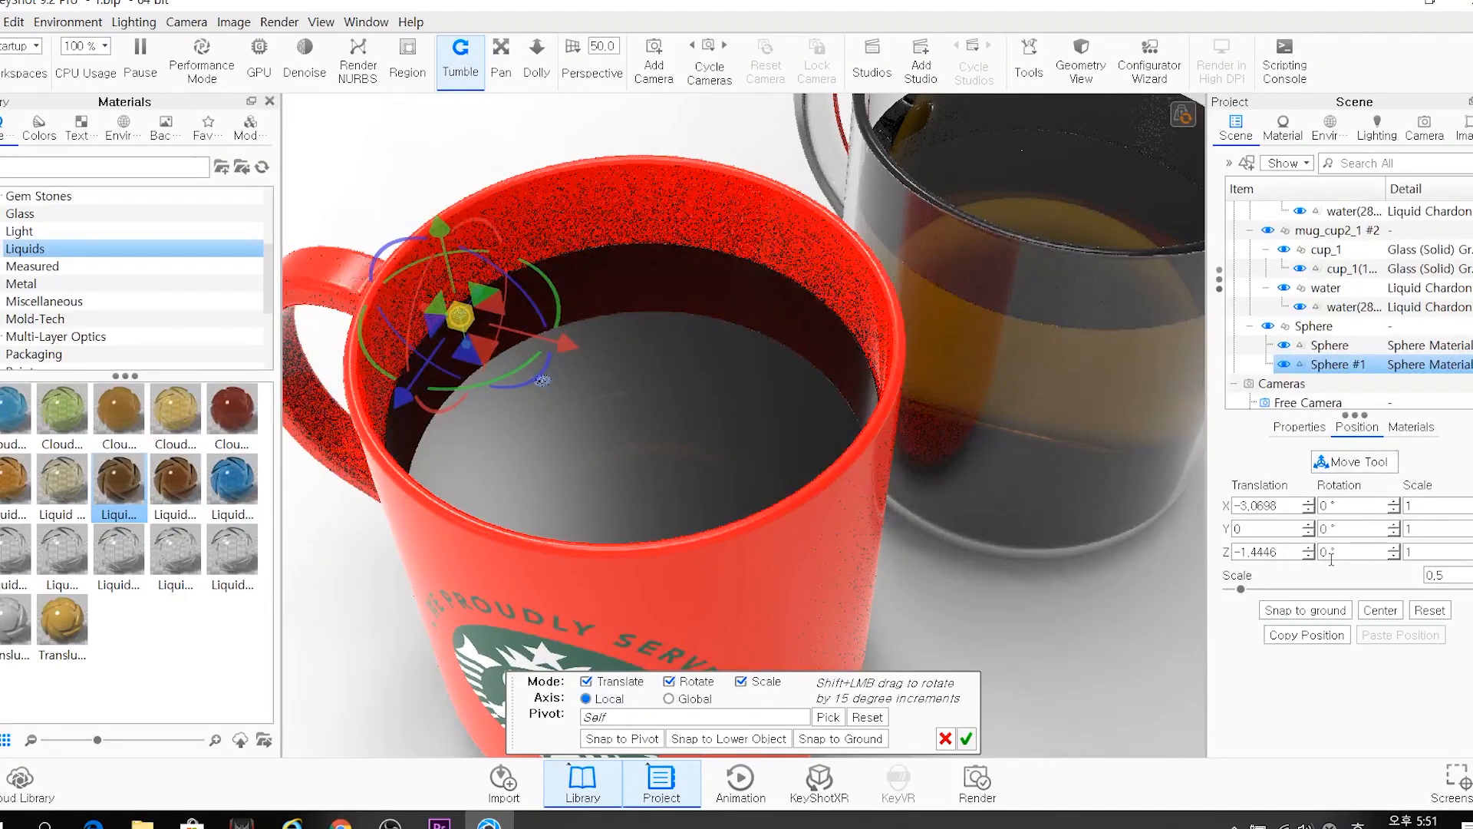
Set the duplicated sphere's uniform scale to 1 and apply its placement
double_click(1429, 572)
type("1")
key("Return")
left_click(966, 738)
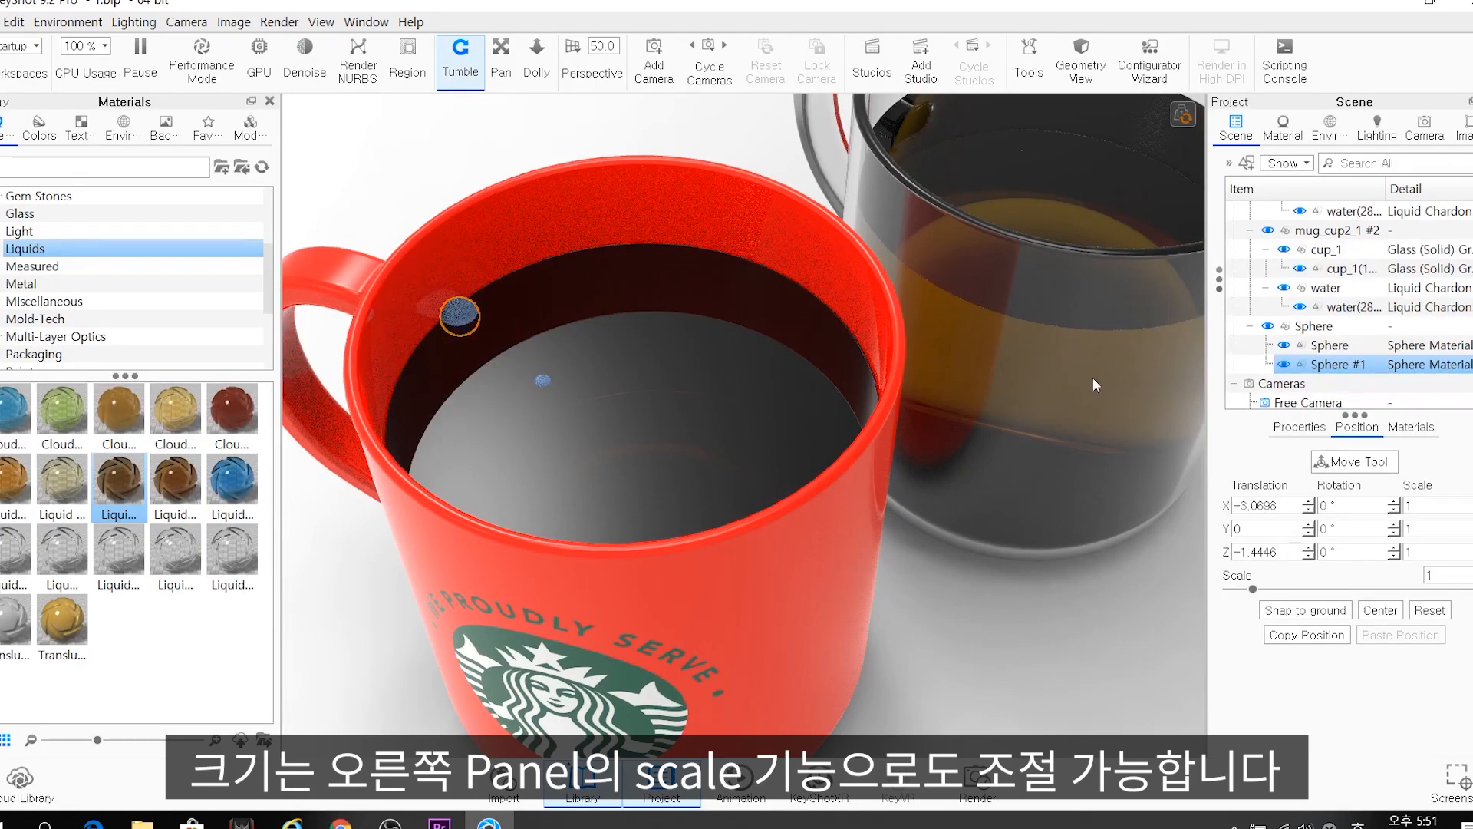
Duplicate Sphere #1 and place the copy right beside it at about X -2.68, Z -2.22
right_click(1313, 370)
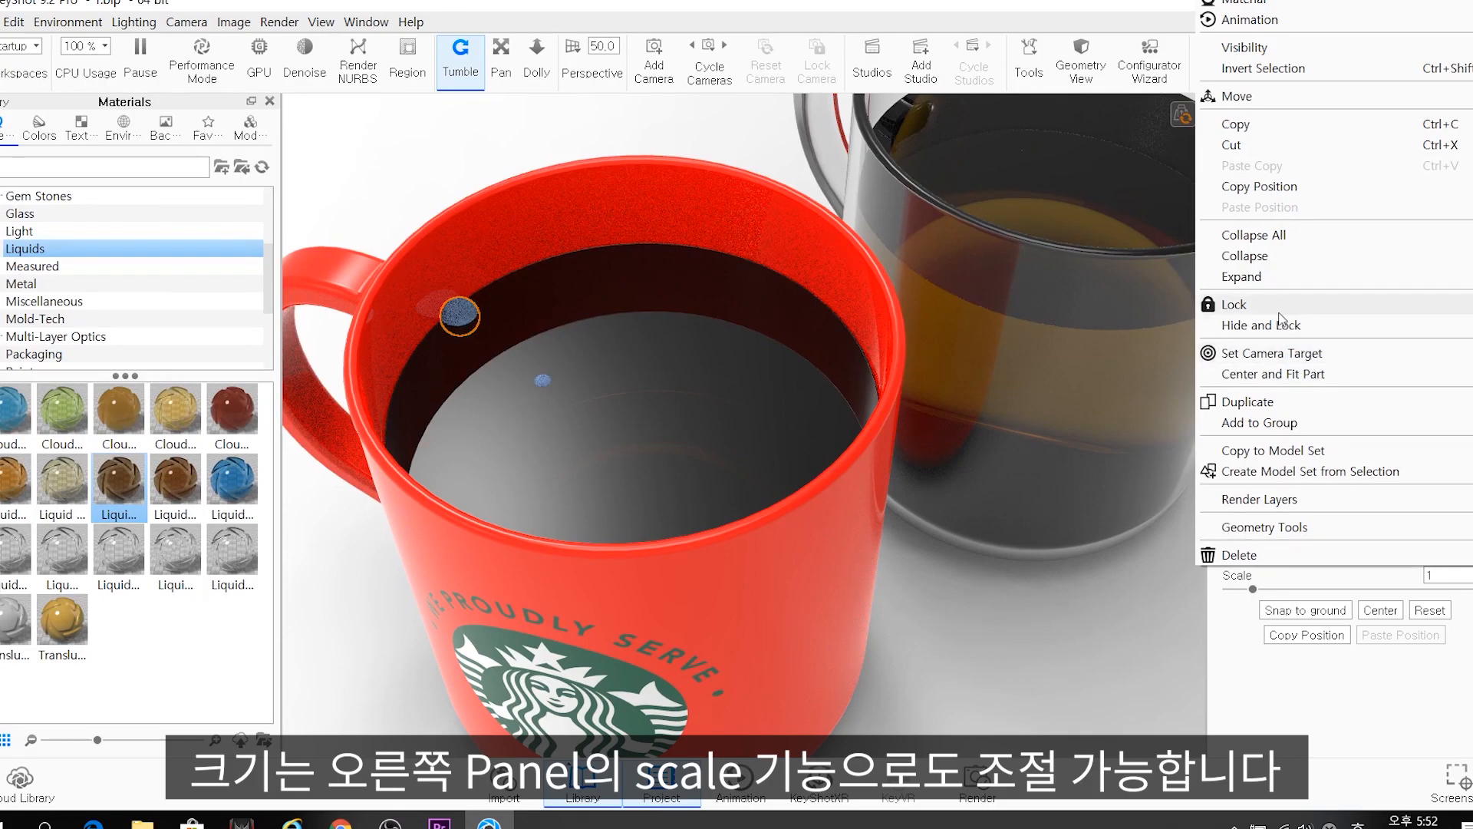
left_click(1258, 401)
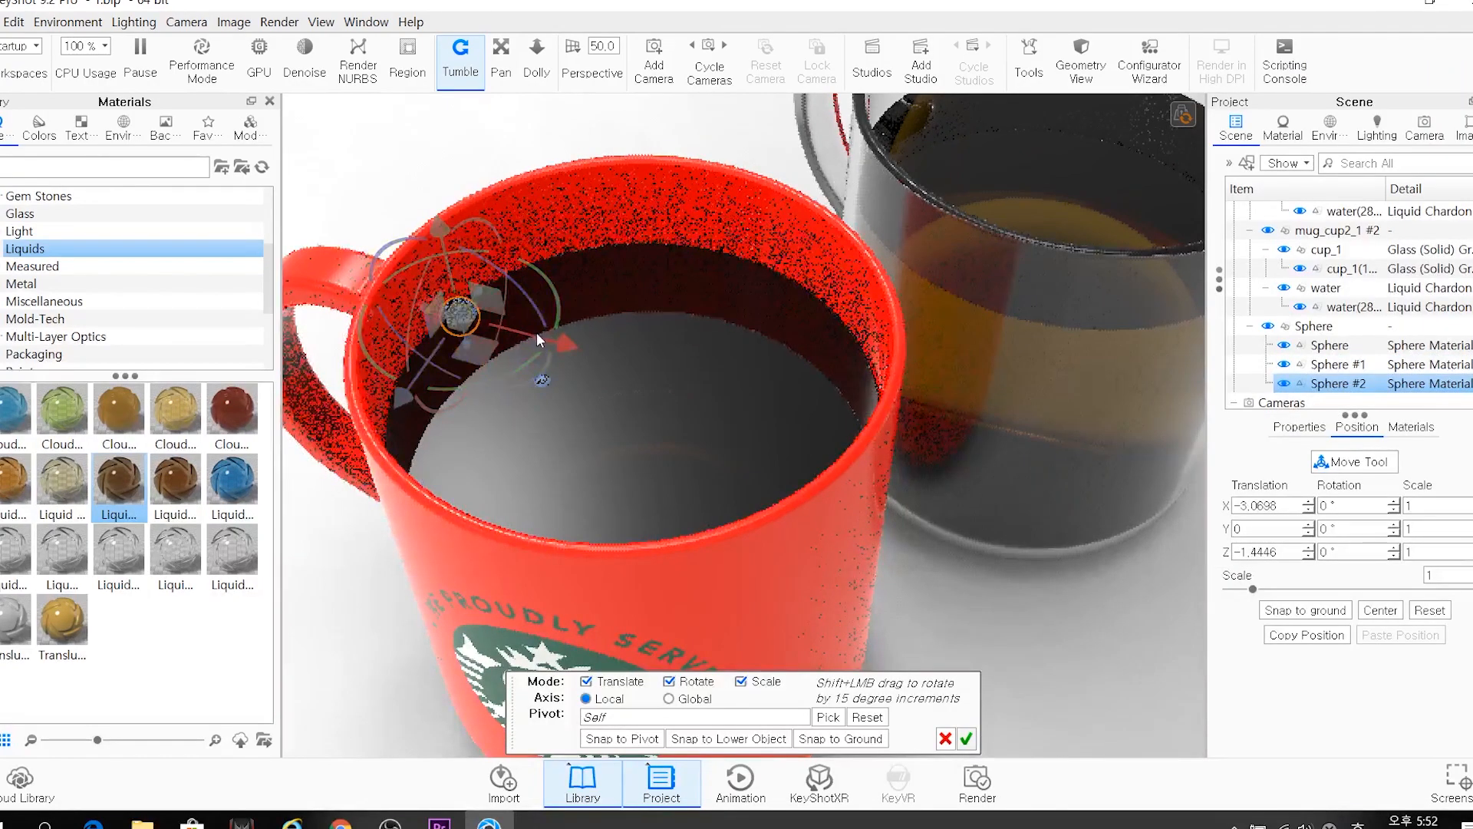
left_click_drag(533, 336, 560, 342)
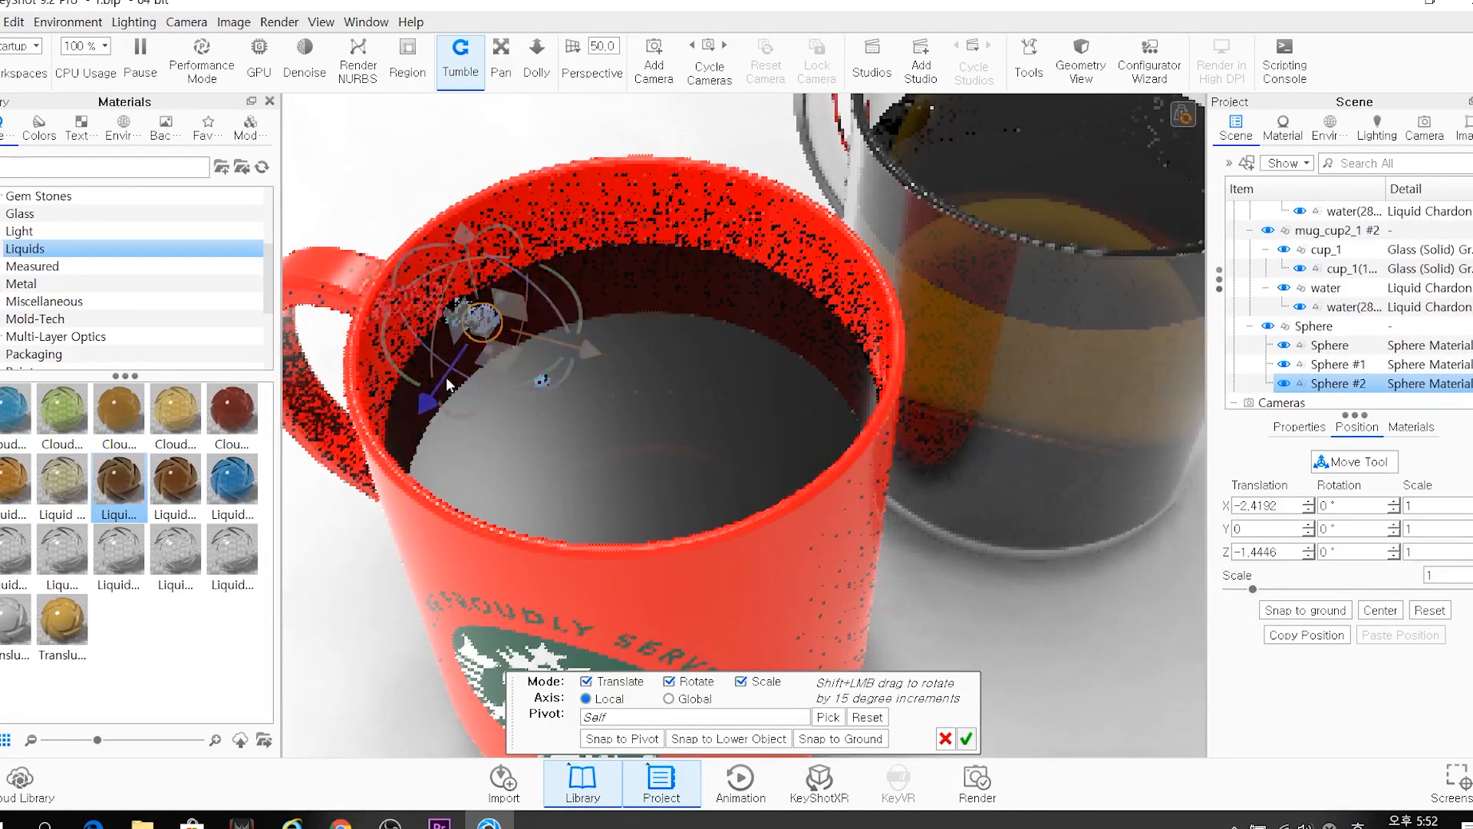
left_click_drag(443, 367, 463, 348)
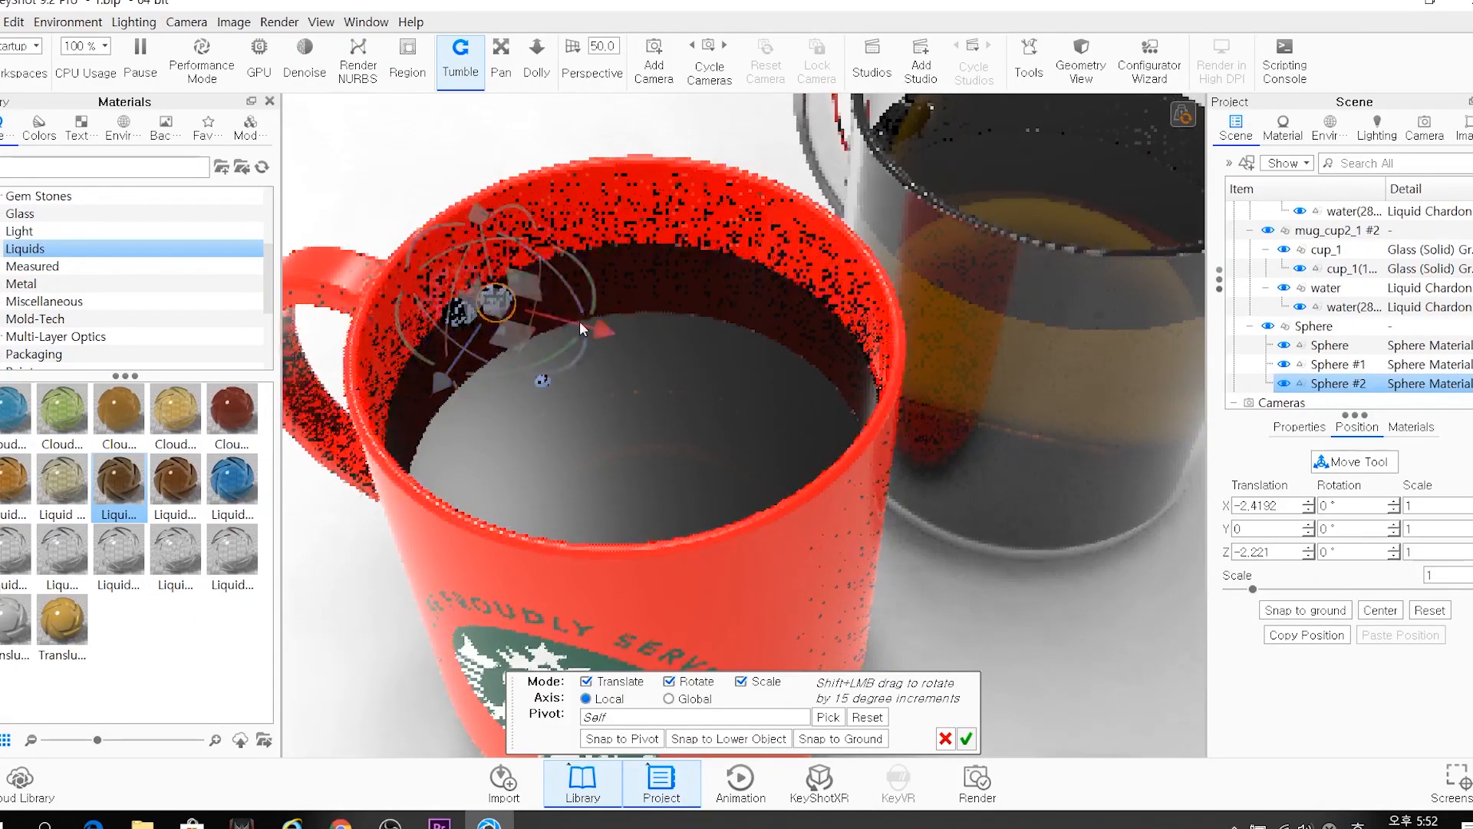
left_click_drag(578, 321, 566, 320)
Set the newest sphere's uniform scale to 0.7, shift it to about X -2.76 and apply the move
double_click(1432, 577)
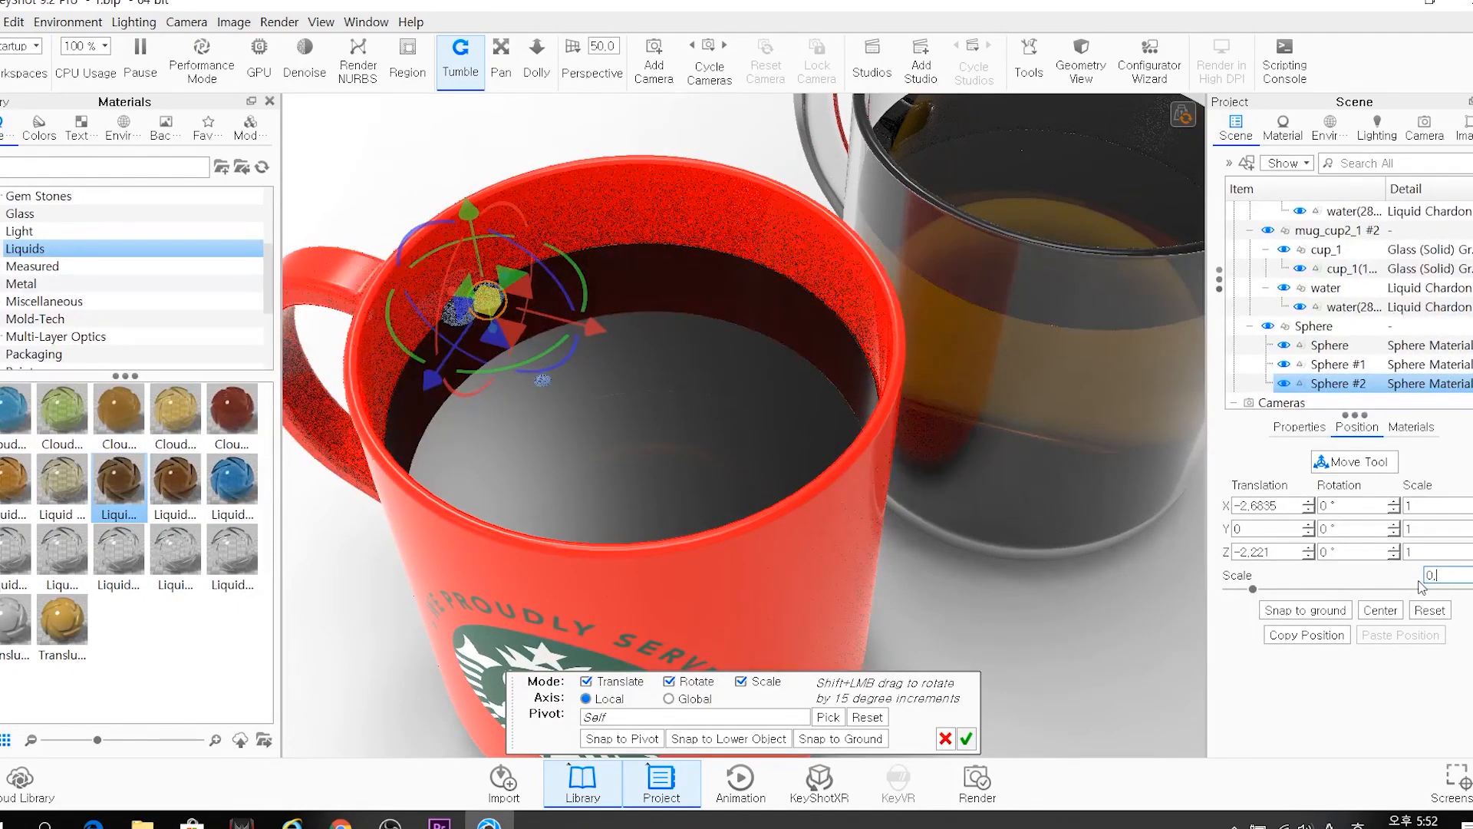
key("Return")
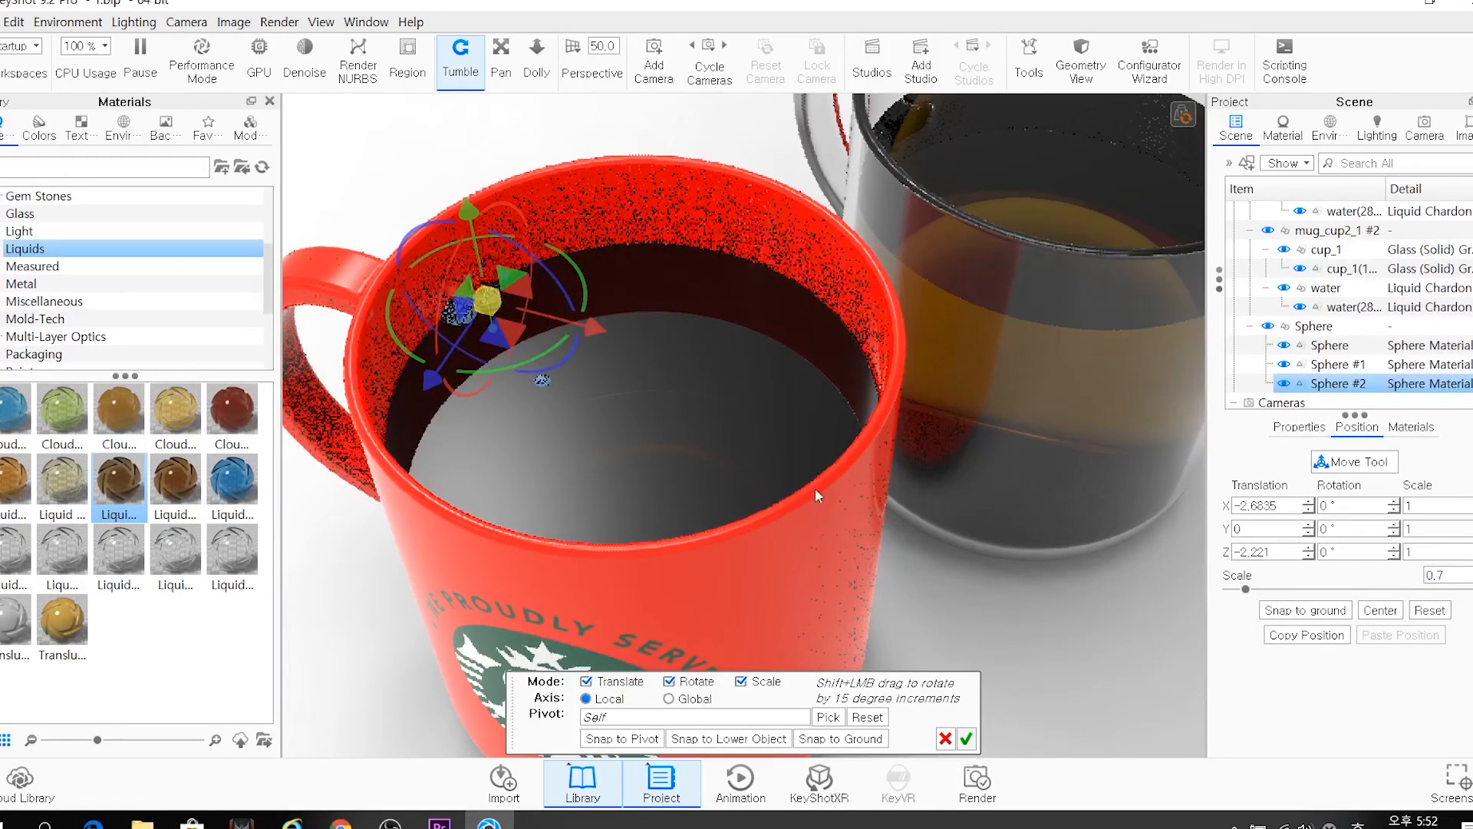
left_click_drag(567, 322, 568, 319)
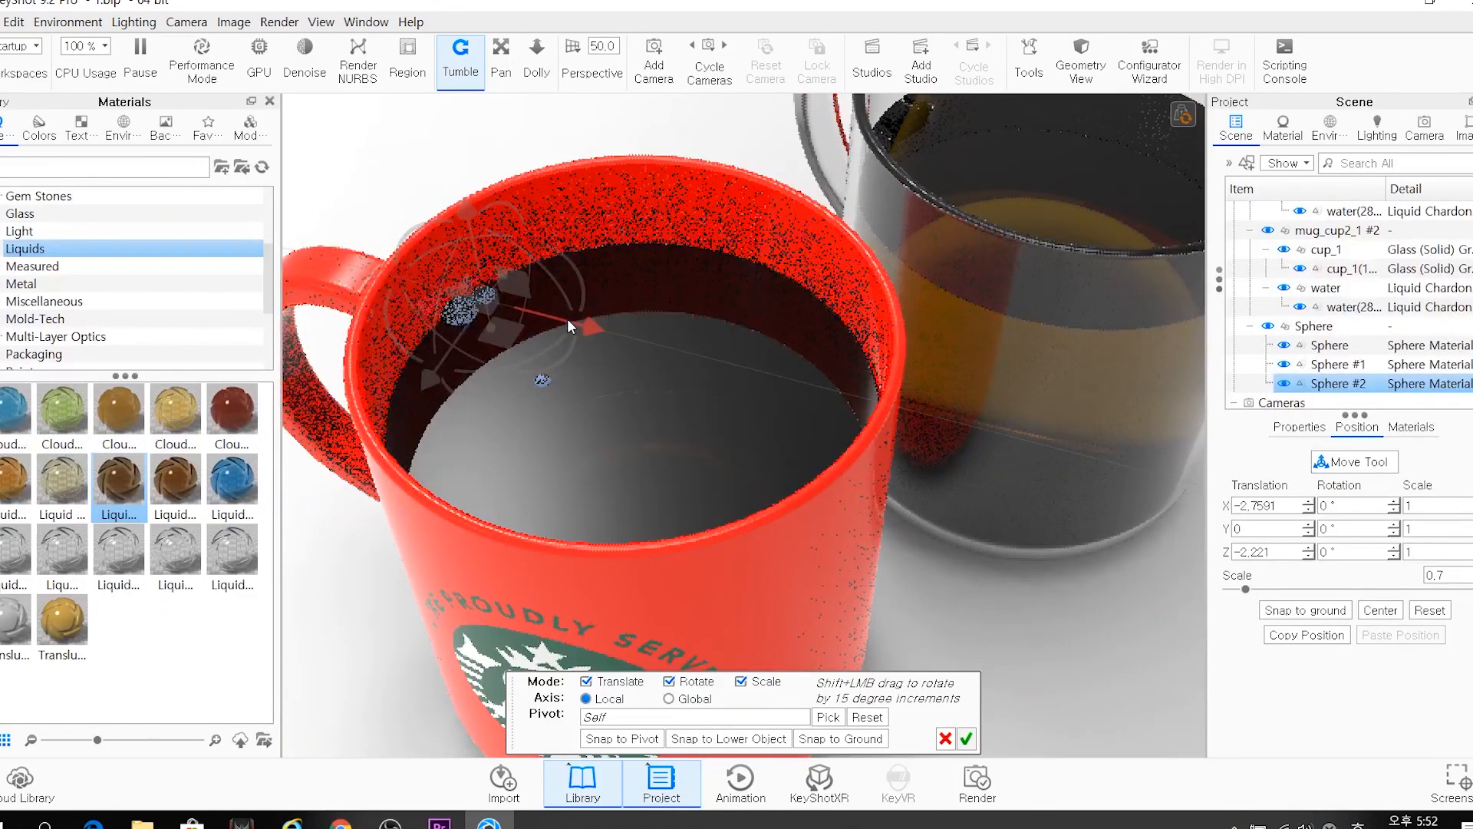
left_click(965, 738)
Change the material type of the first nested Sphere part to Glass
left_click_drag(721, 609, 674, 555)
scroll(674, 555, "up", 1)
scroll(673, 555, "down", 3)
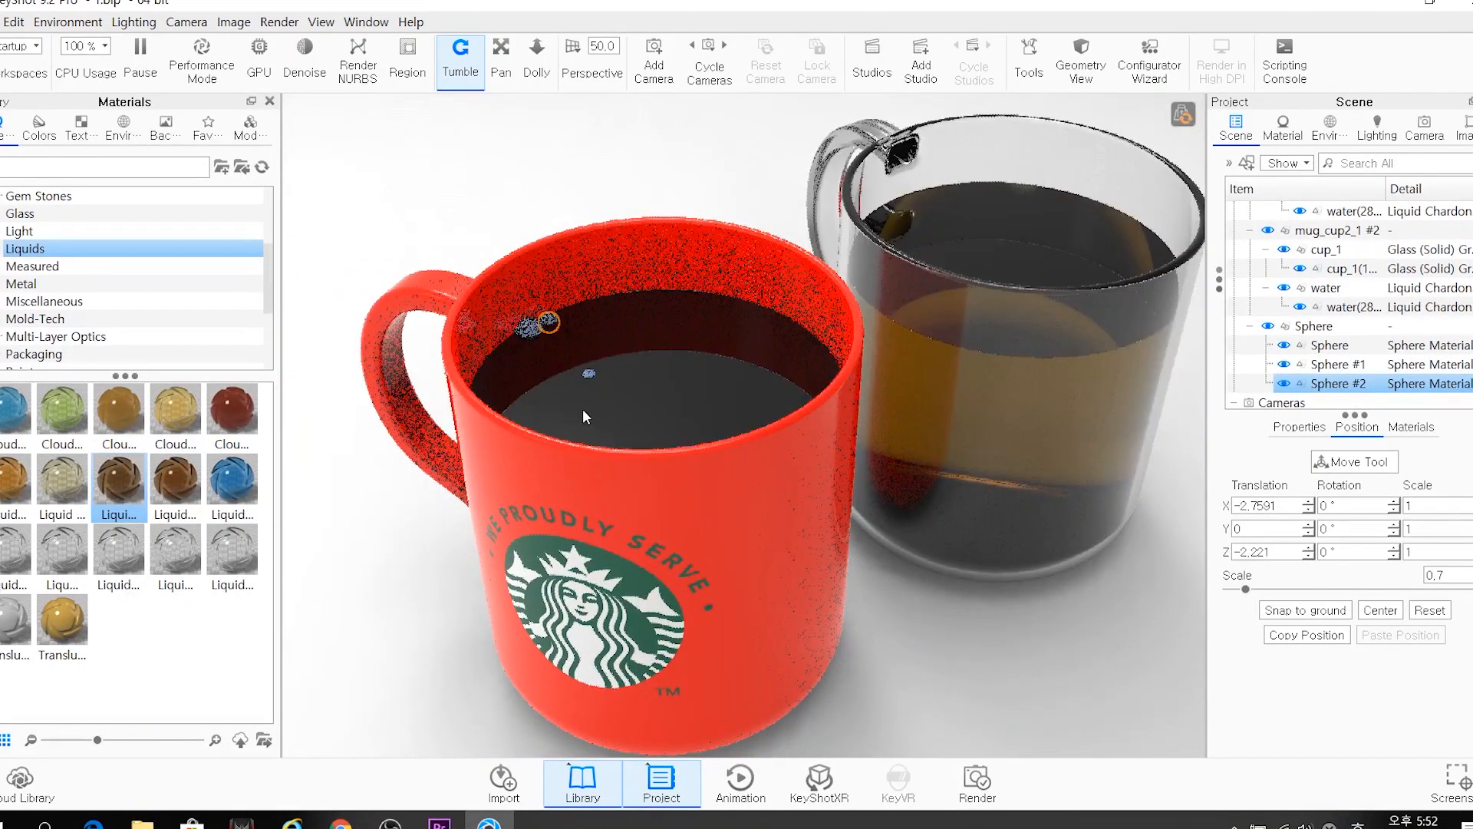
left_click_drag(583, 408, 535, 343)
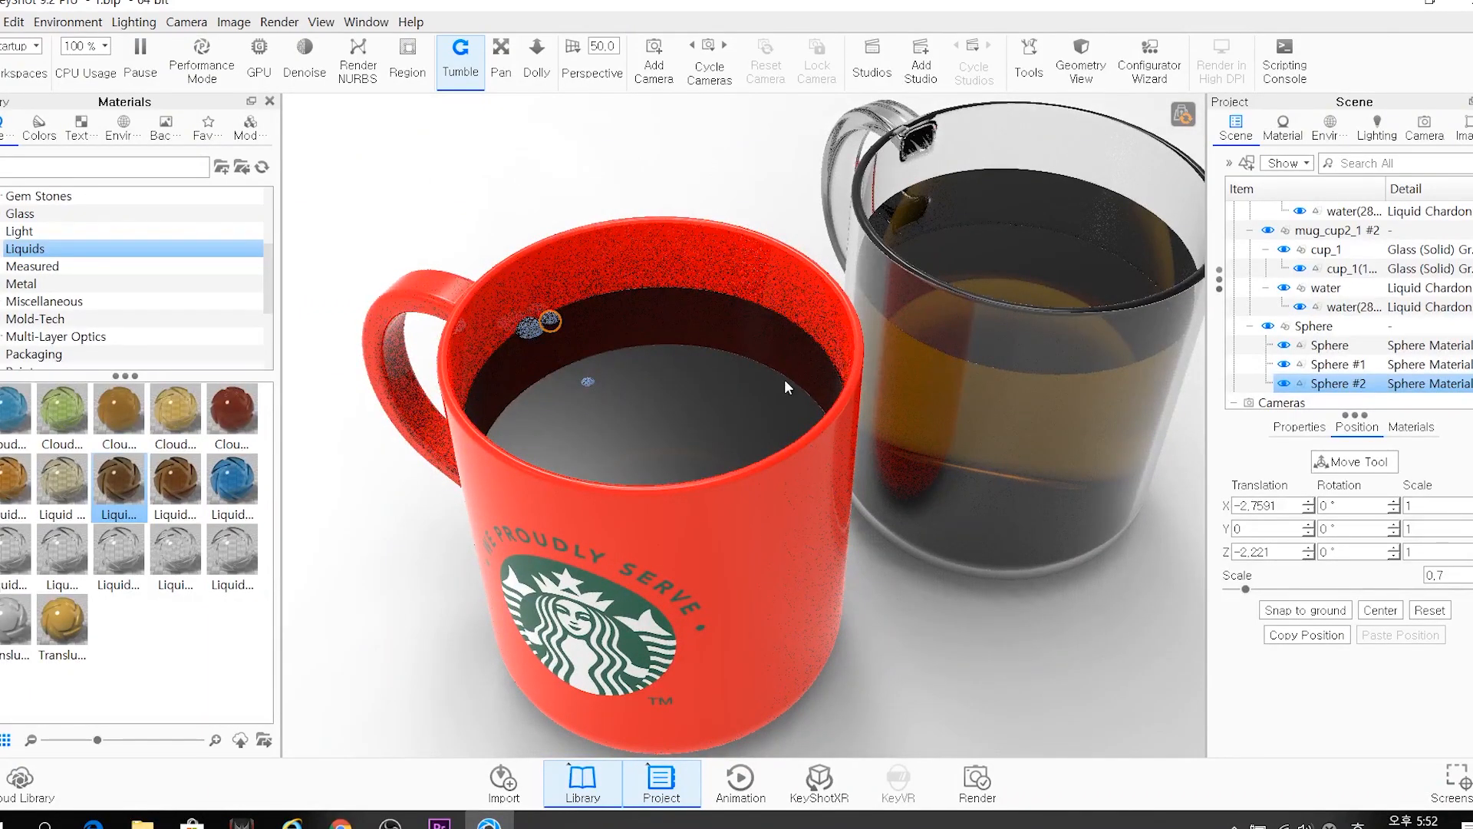
left_click(1407, 431)
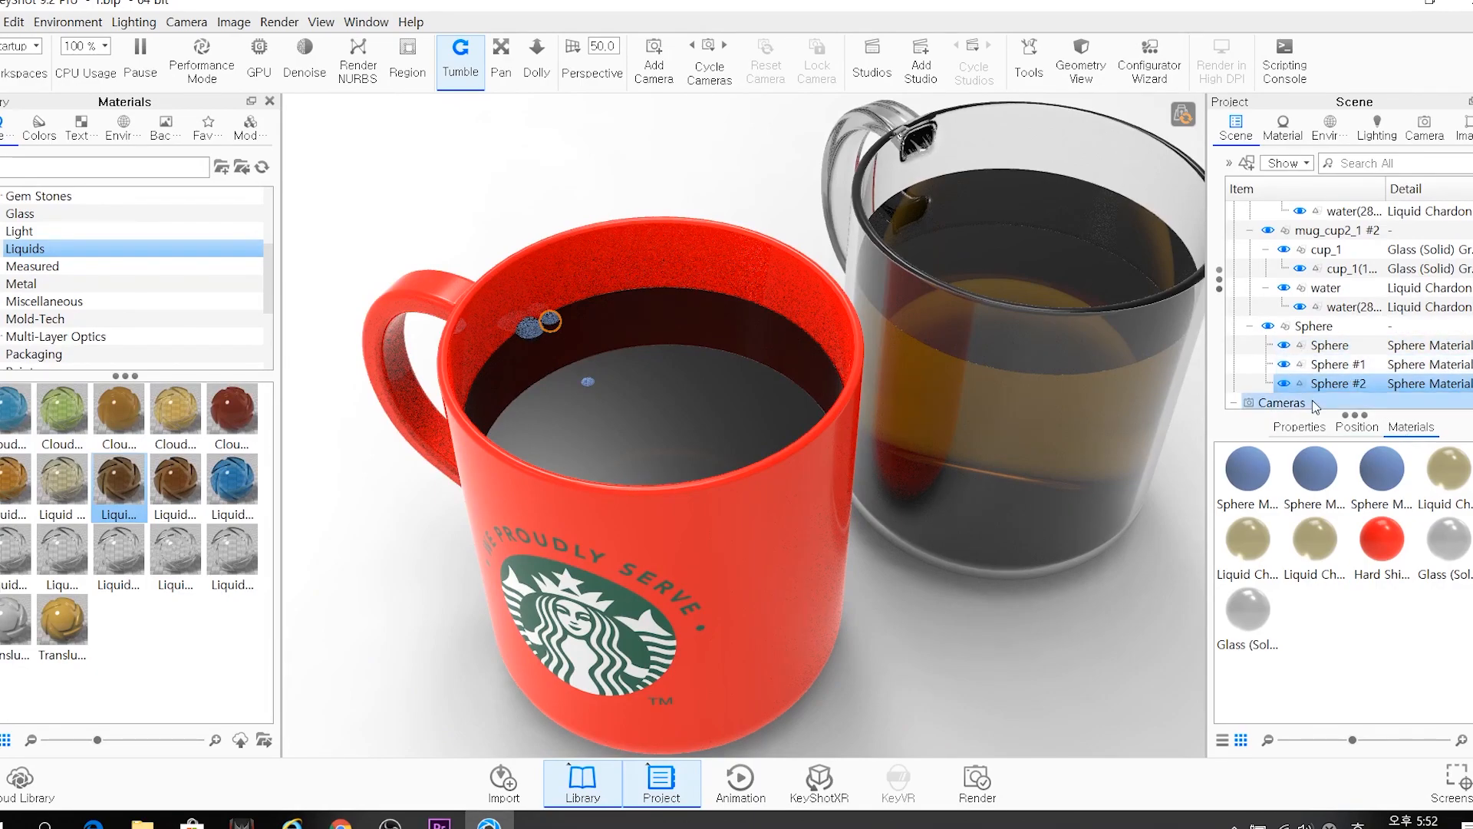
left_click(1297, 427)
left_click(1327, 345)
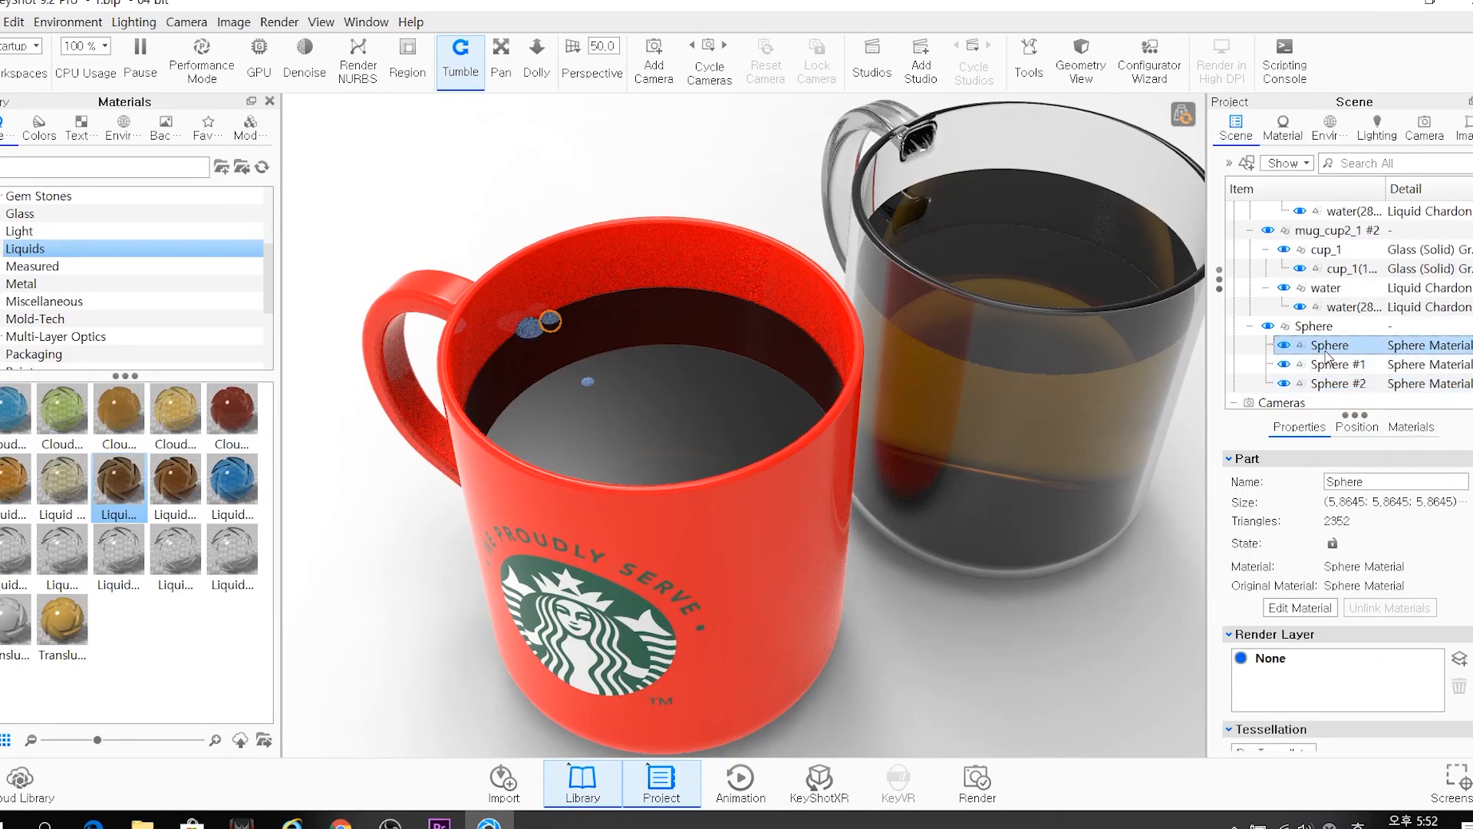
double_click(1327, 349)
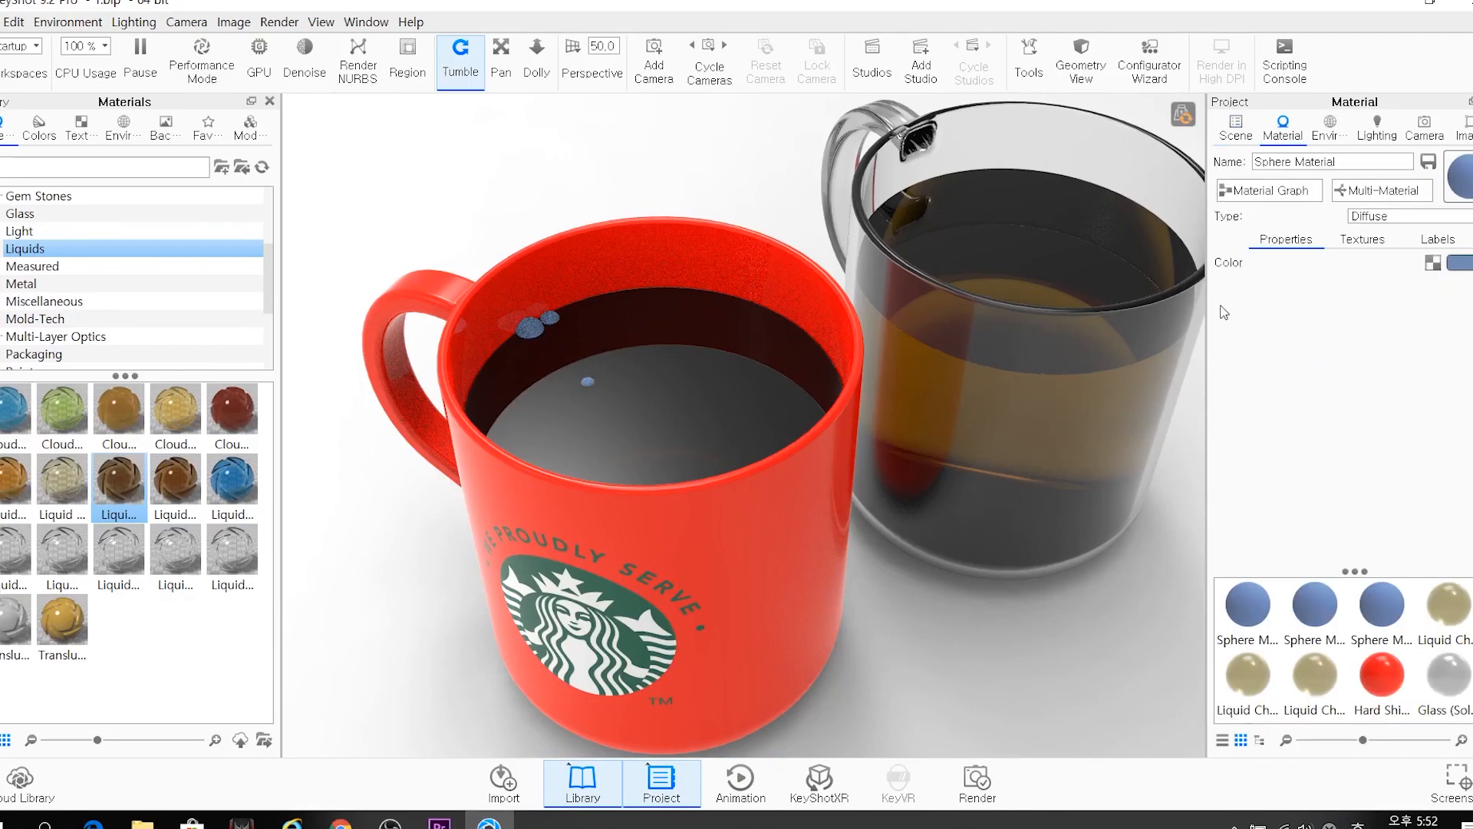
left_click(1398, 217)
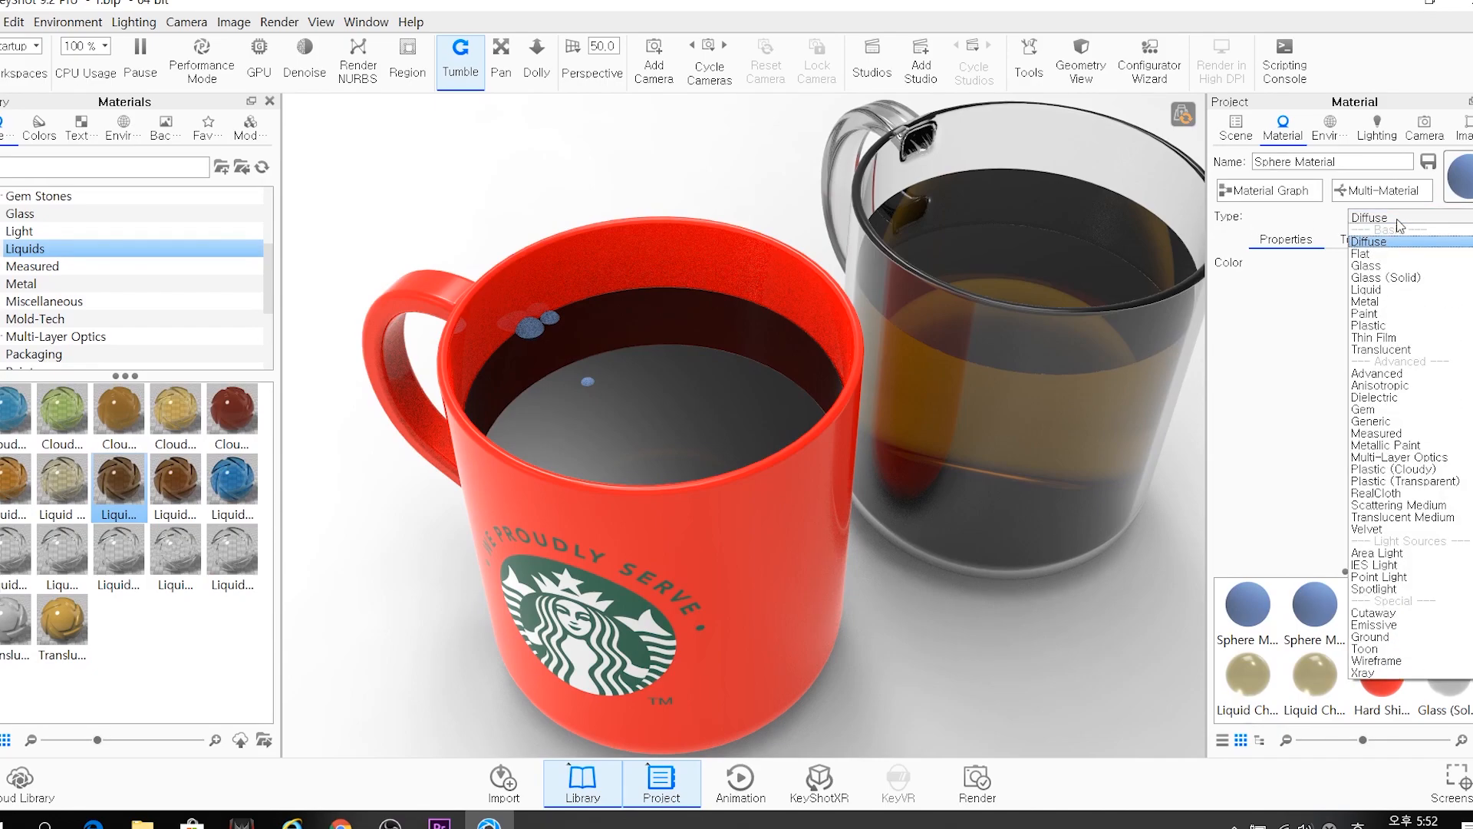
left_click(1398, 224)
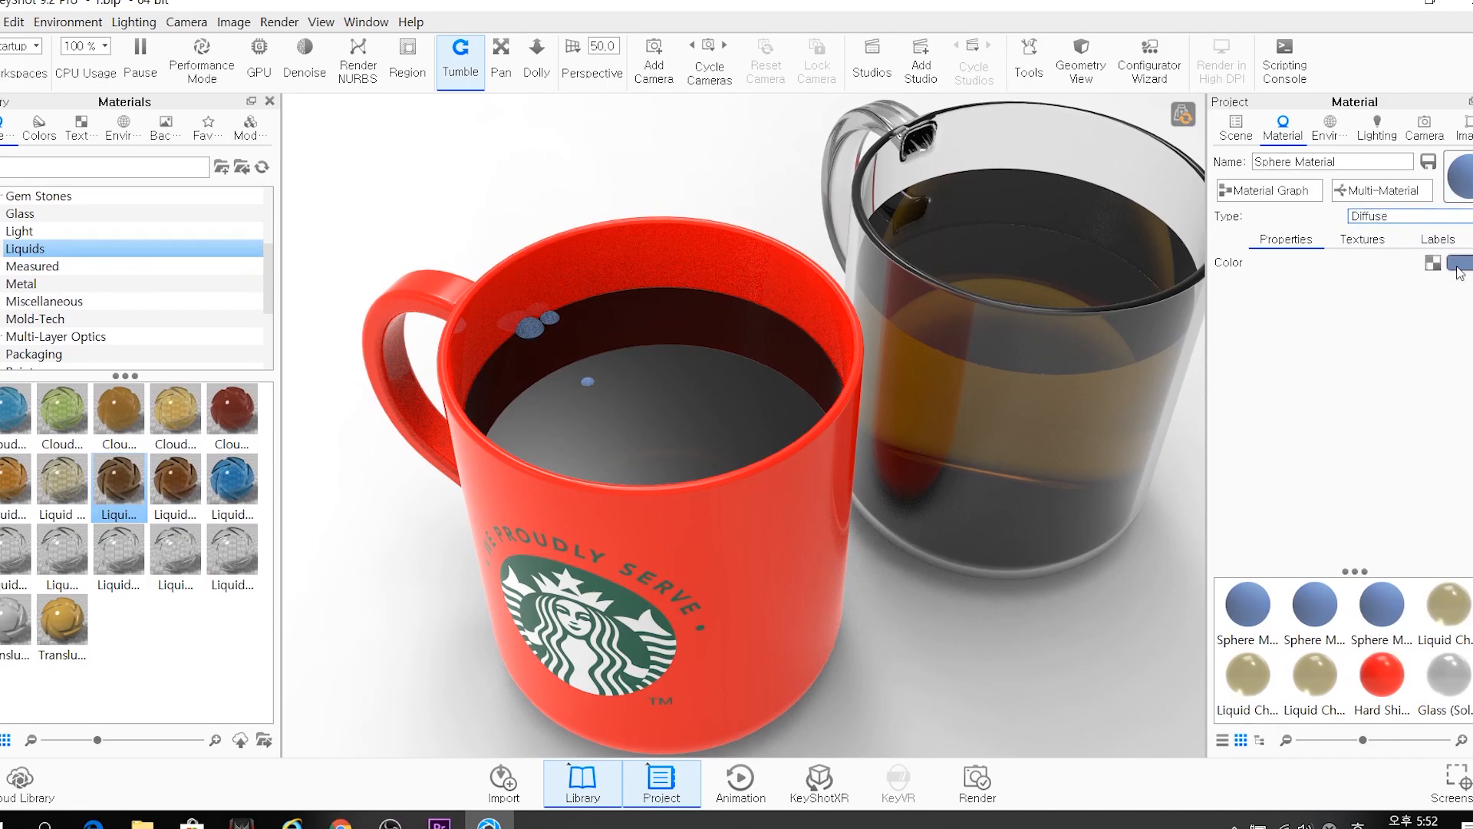
left_click(1373, 219)
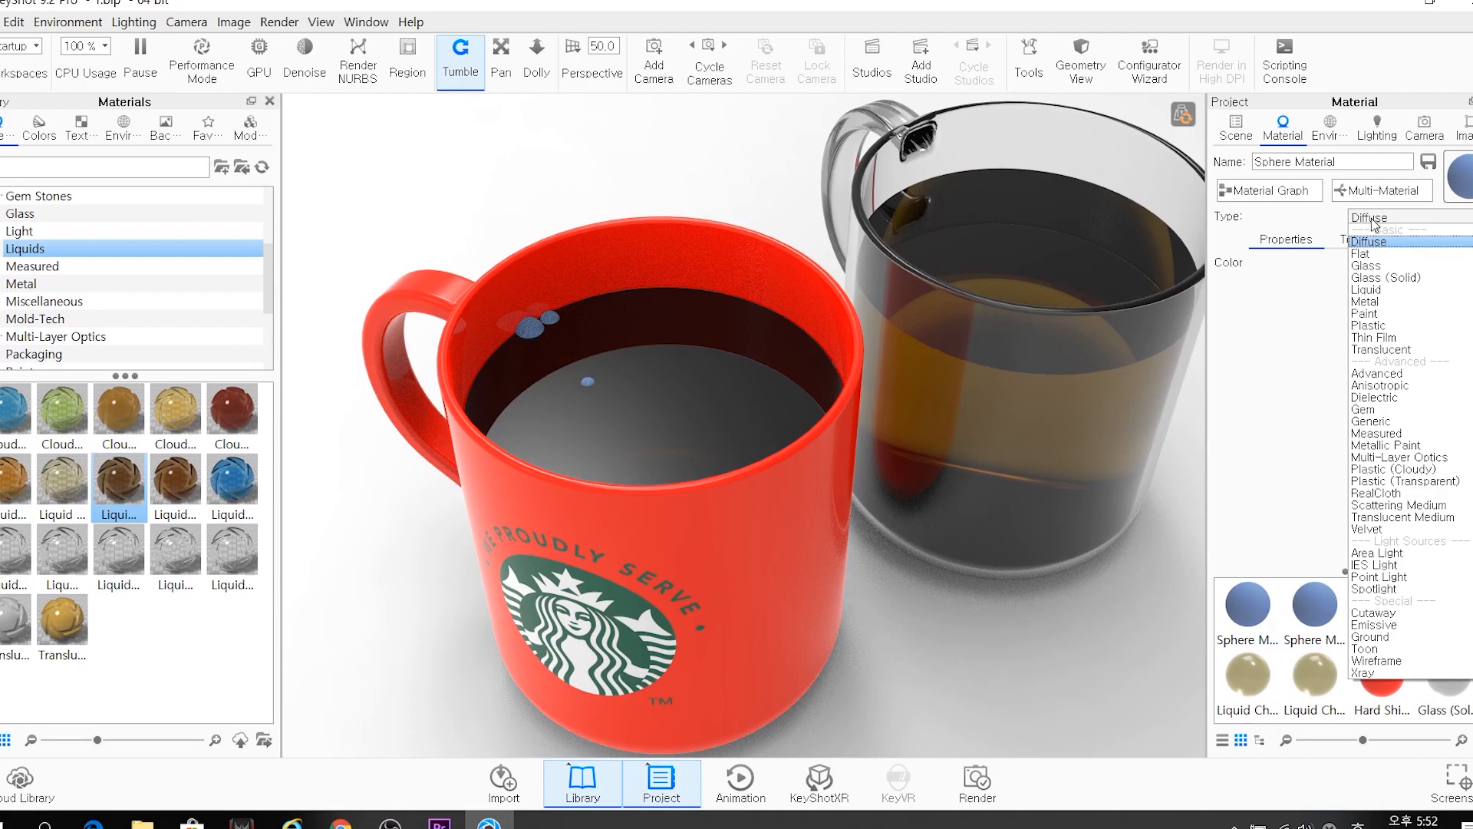
left_click(1367, 266)
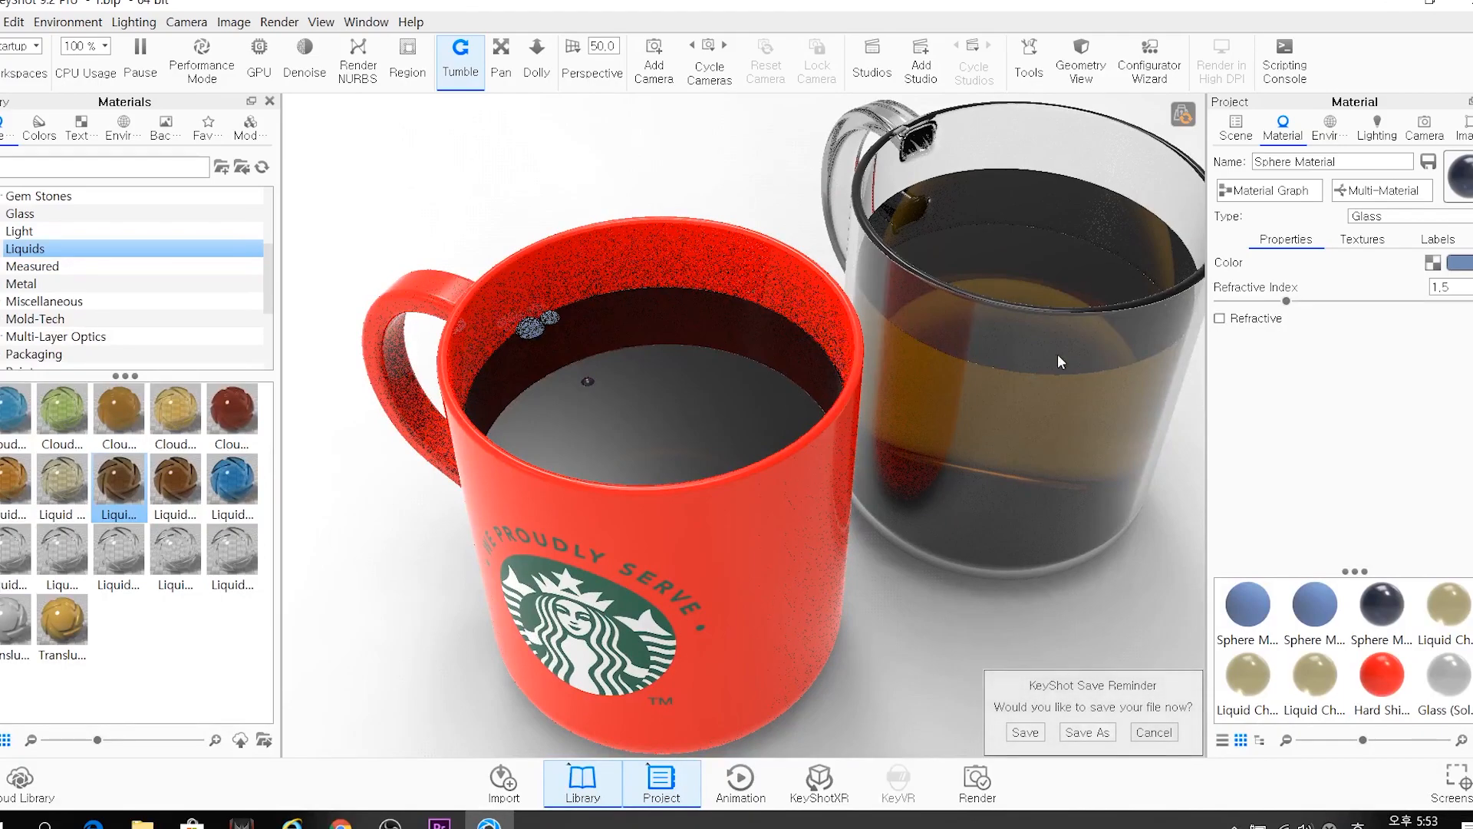
Examine the glass sphere up close on the red mug's coffee surface
left_click_drag(605, 405, 524, 399)
scroll(514, 390, "up", 3)
middle_click_drag(500, 434, 652, 470)
scroll(591, 398, "up", 4)
scroll(651, 469, "up", 2)
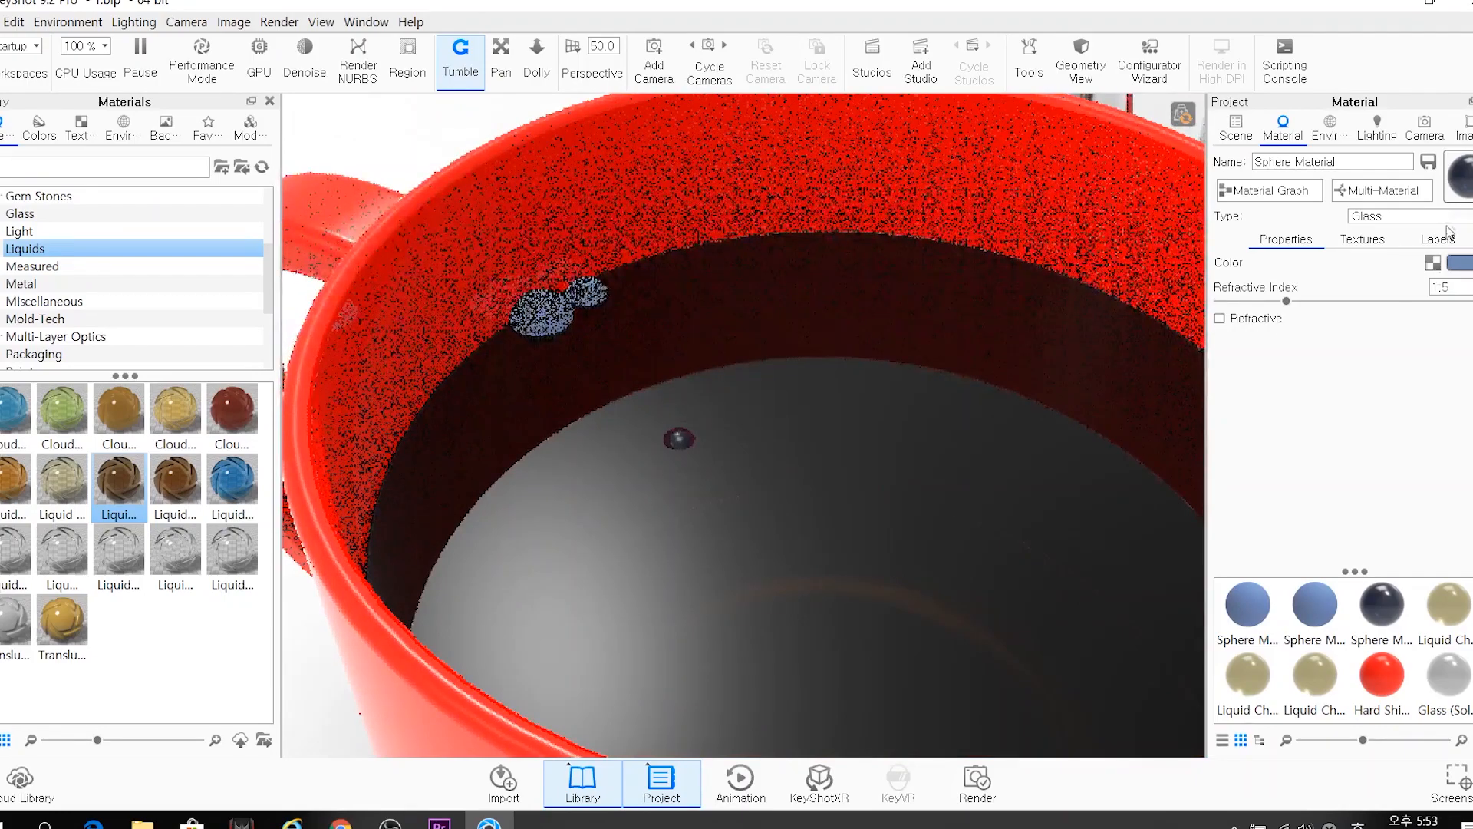
left_click(1410, 216)
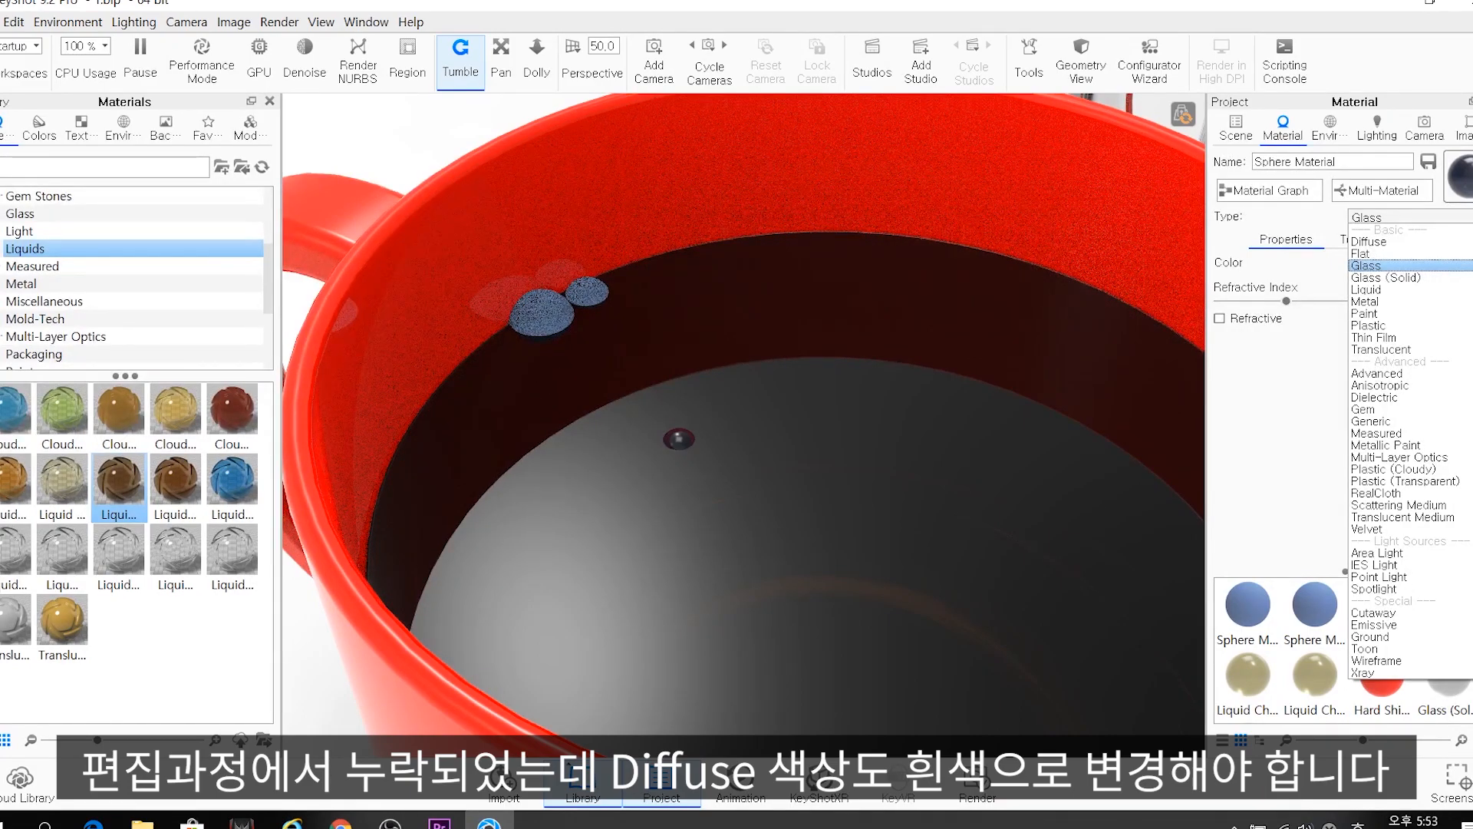
left_click(529, 183)
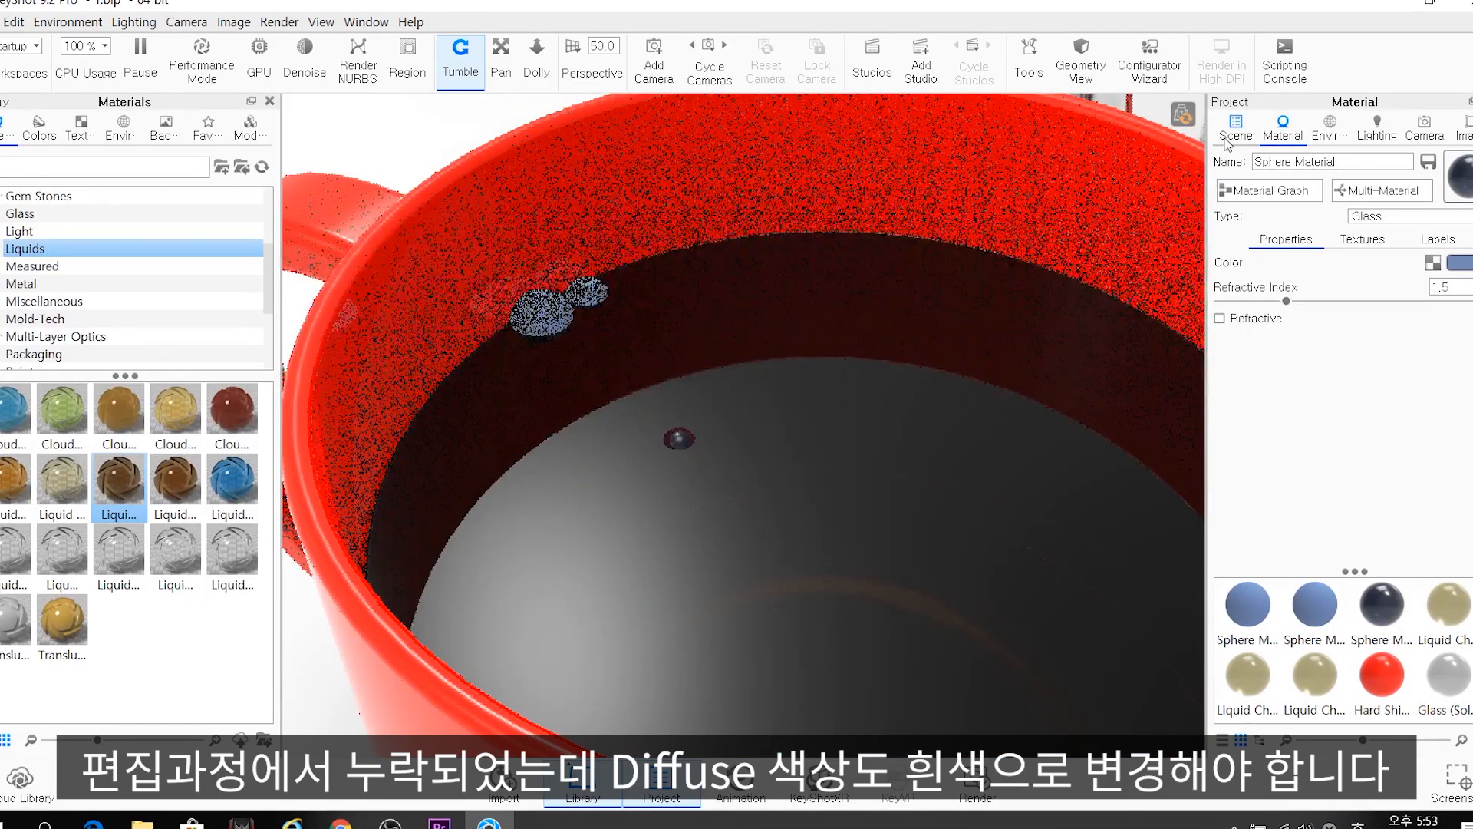
Change the material type of Sphere #1 to Glass
left_click(1234, 131)
left_click(1364, 376)
double_click(1344, 372)
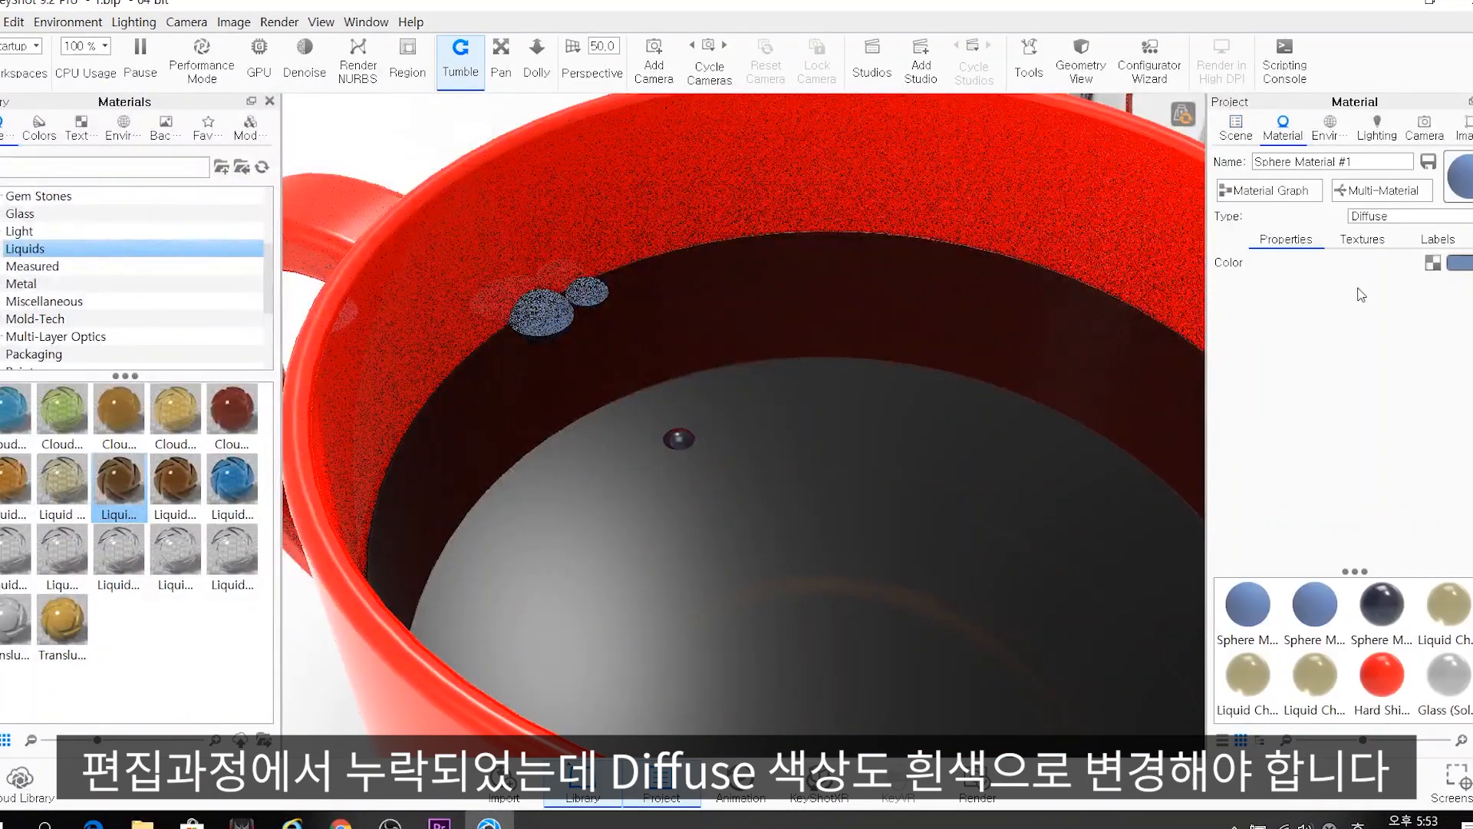
left_click(1399, 217)
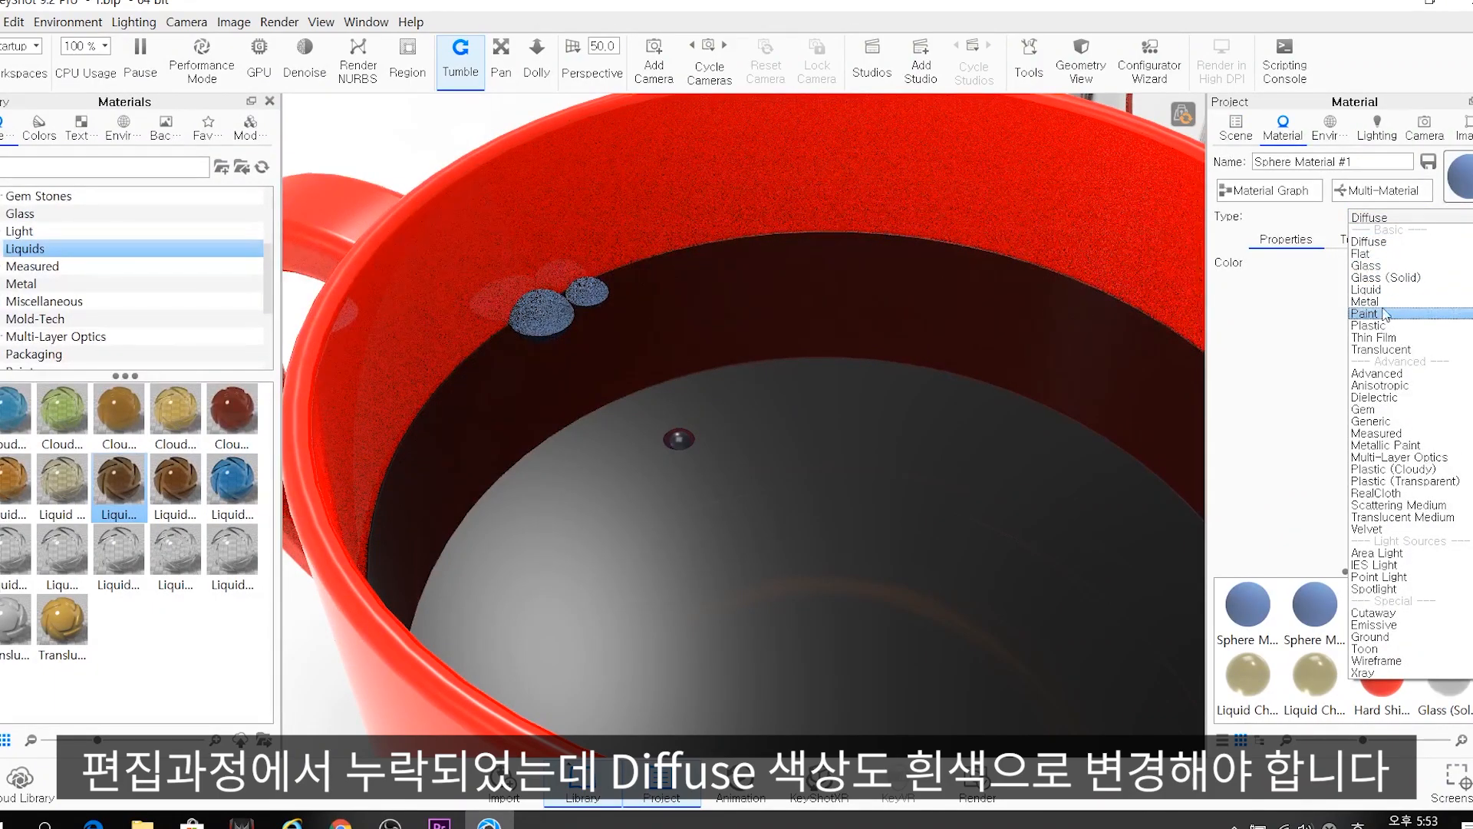
left_click(1379, 265)
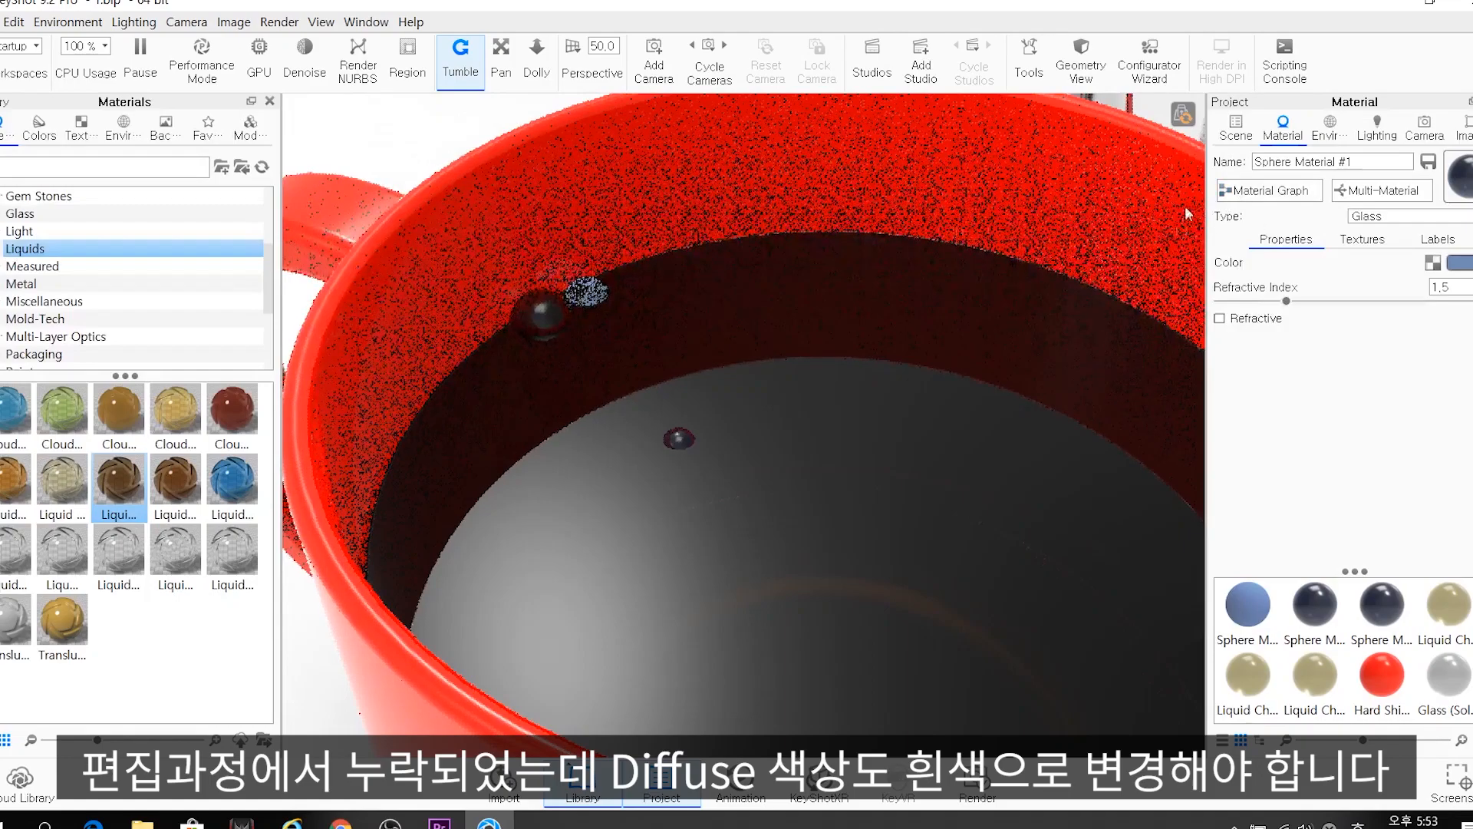
Change the material type of Sphere #2 to Glass
left_click(1242, 135)
double_click(1341, 381)
left_click(1400, 217)
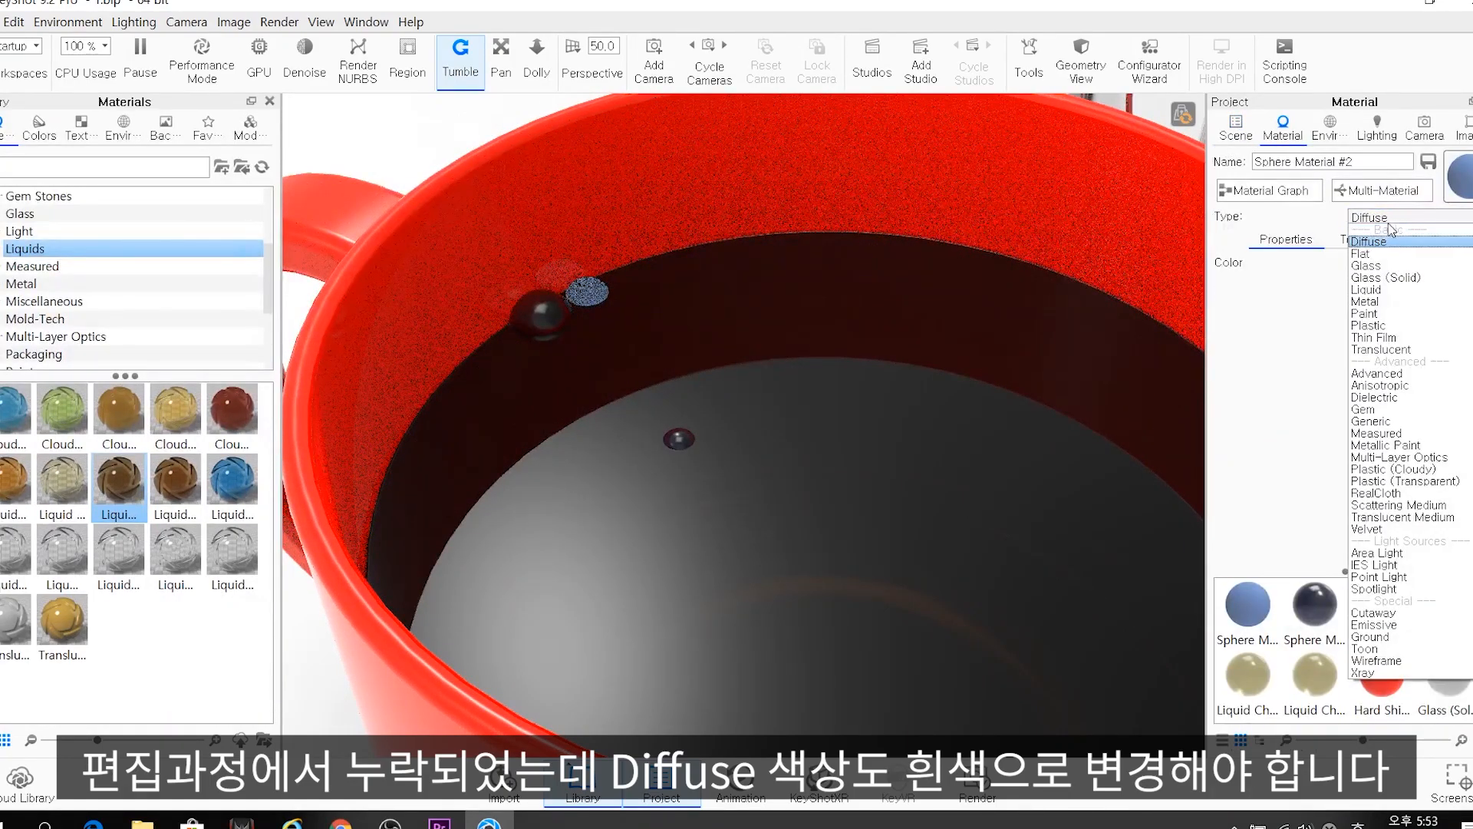
left_click(1371, 267)
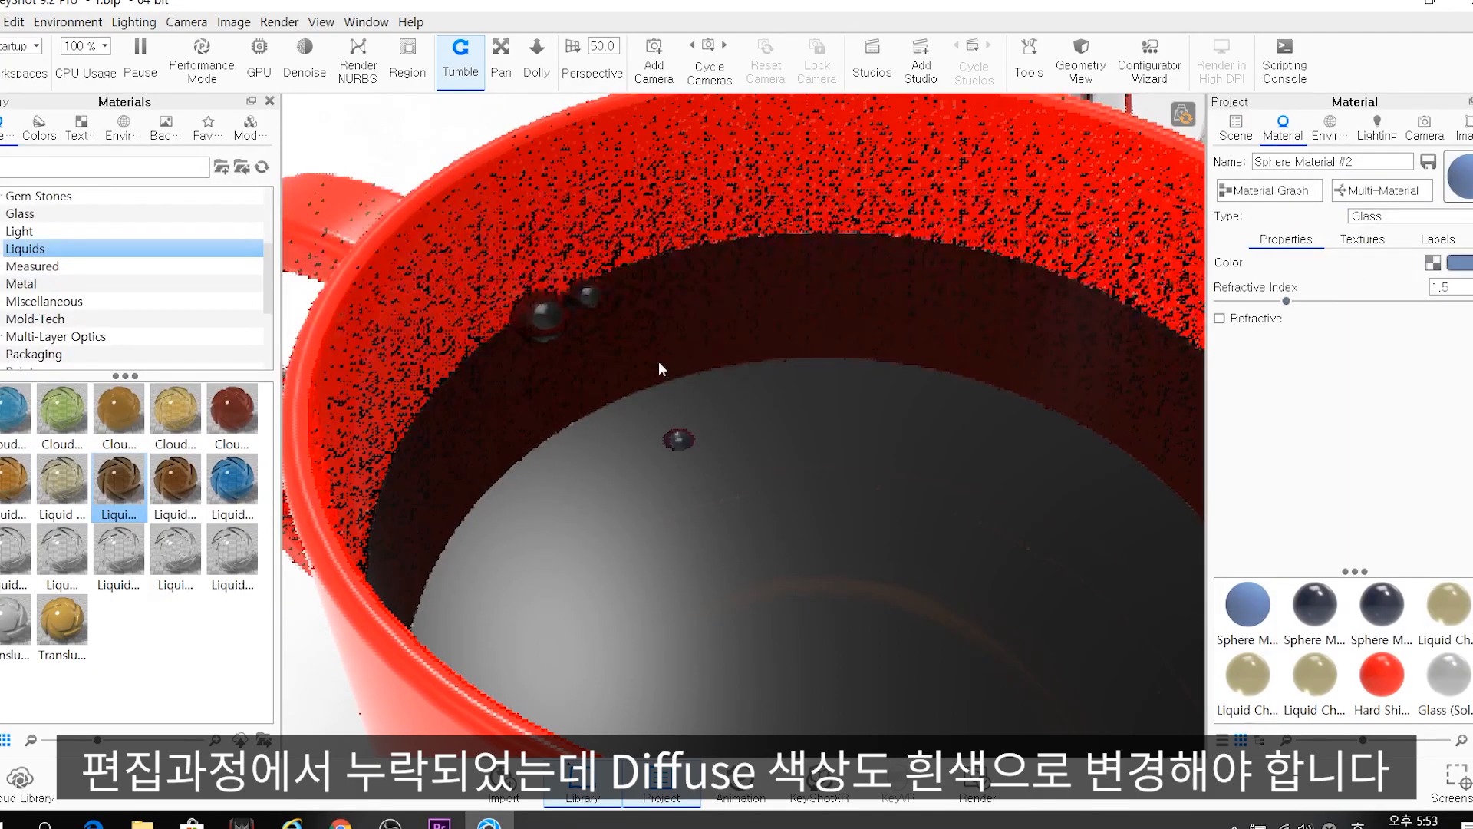
left_click_drag(660, 383, 660, 366)
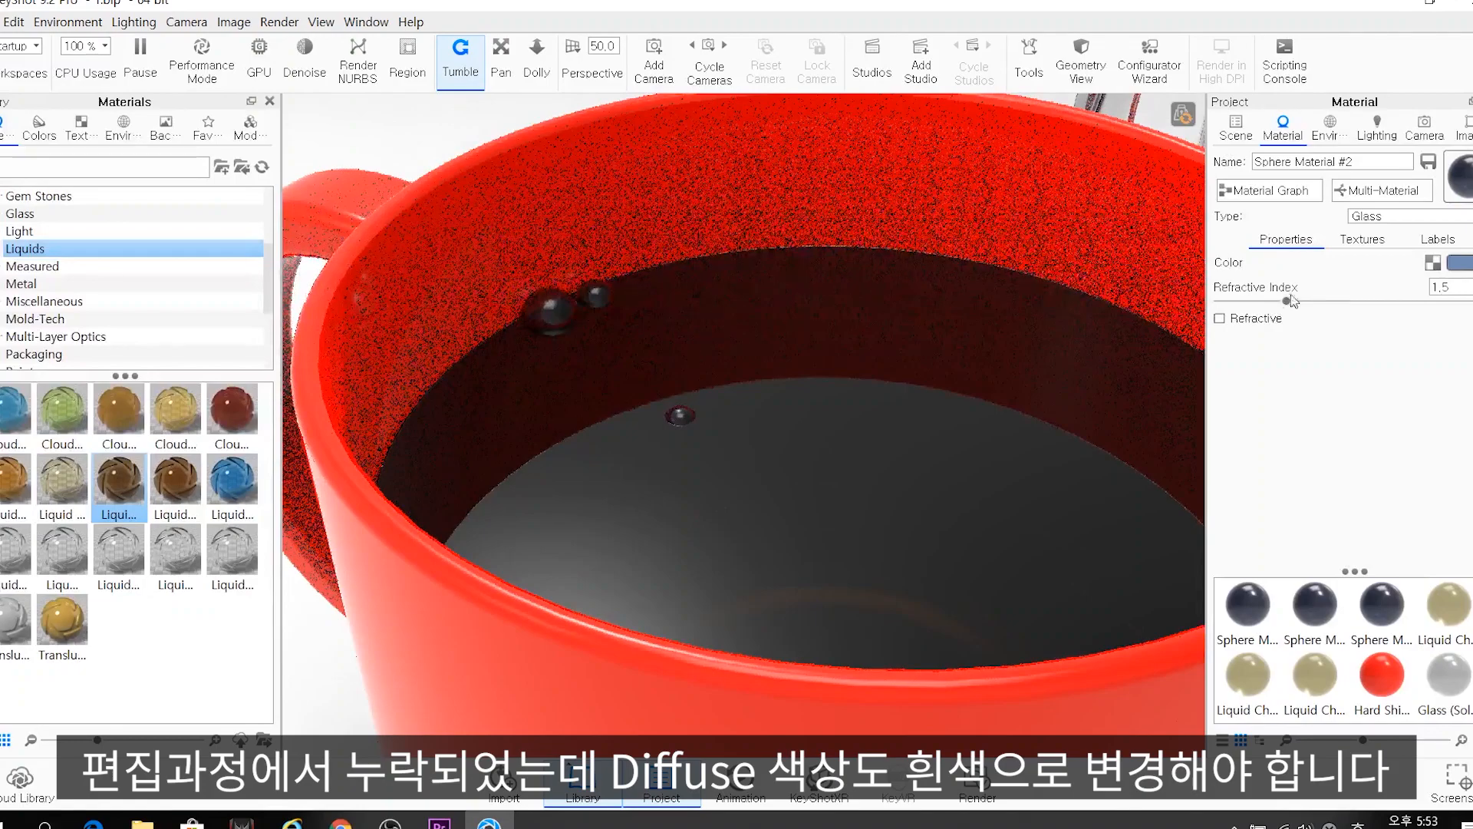
left_click(1235, 128)
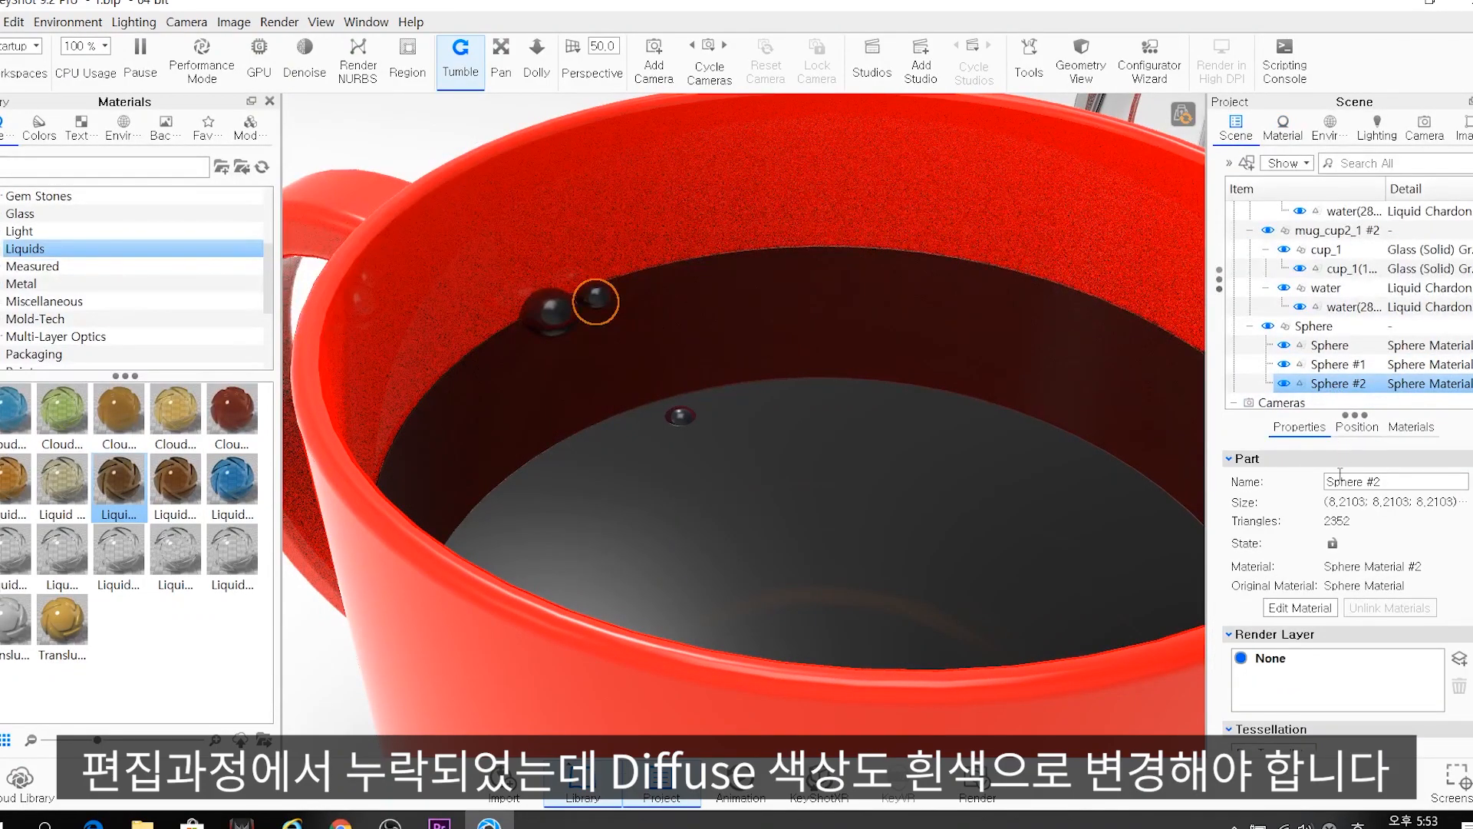
left_click(1352, 428)
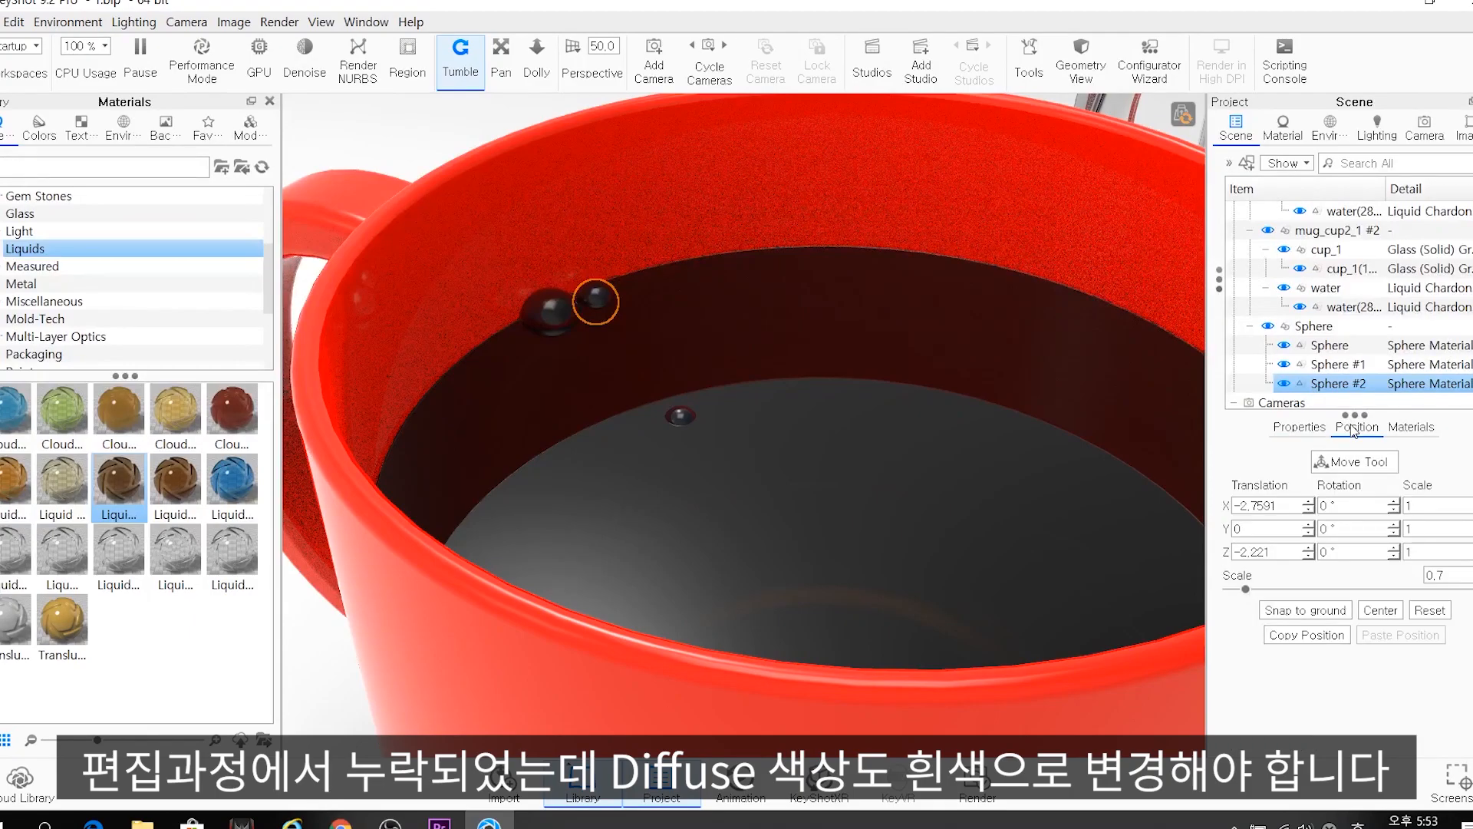
left_click(1352, 461)
left_click(1335, 365)
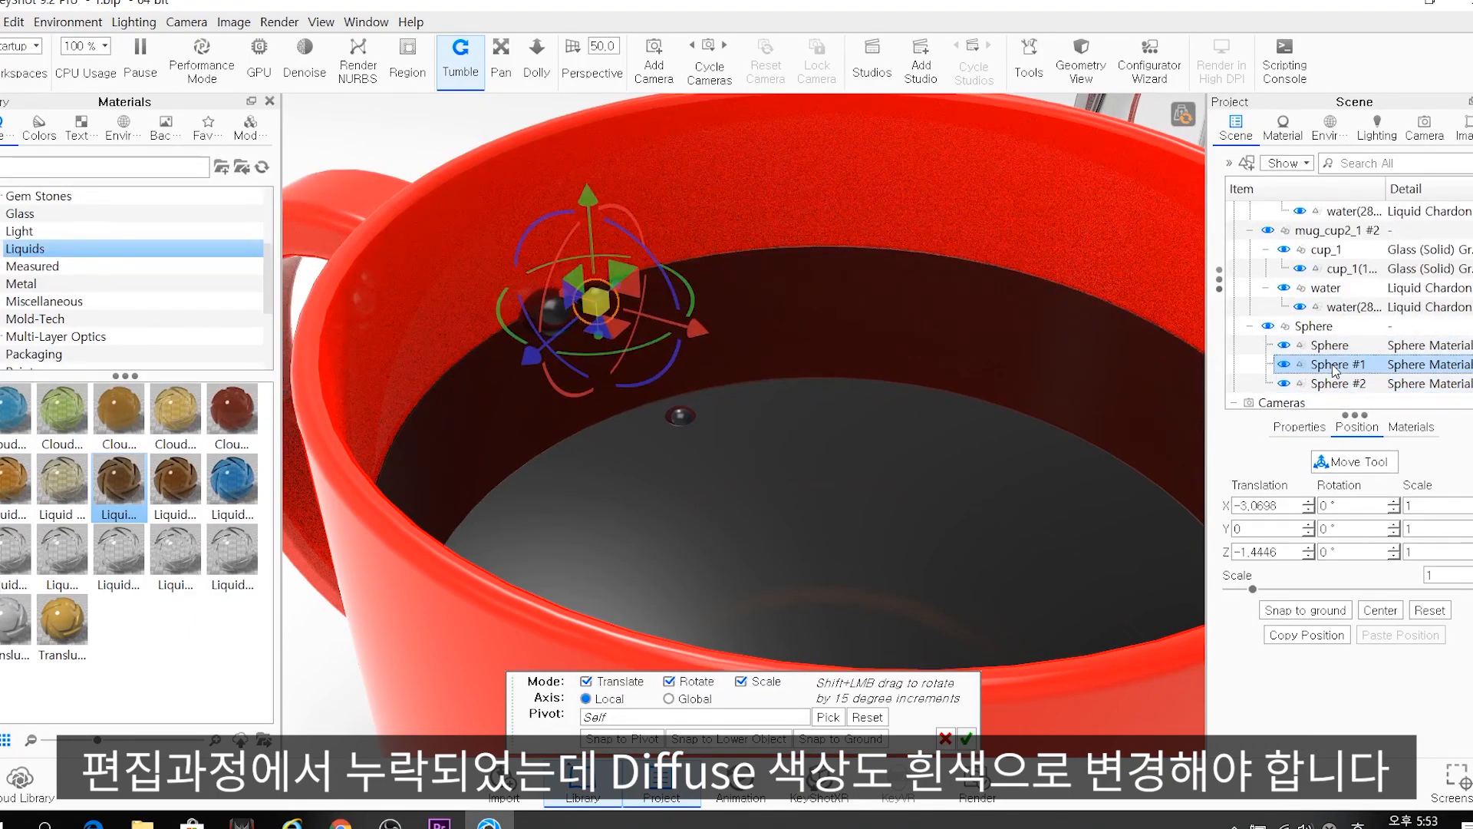
double_click(1335, 371)
left_click(946, 738)
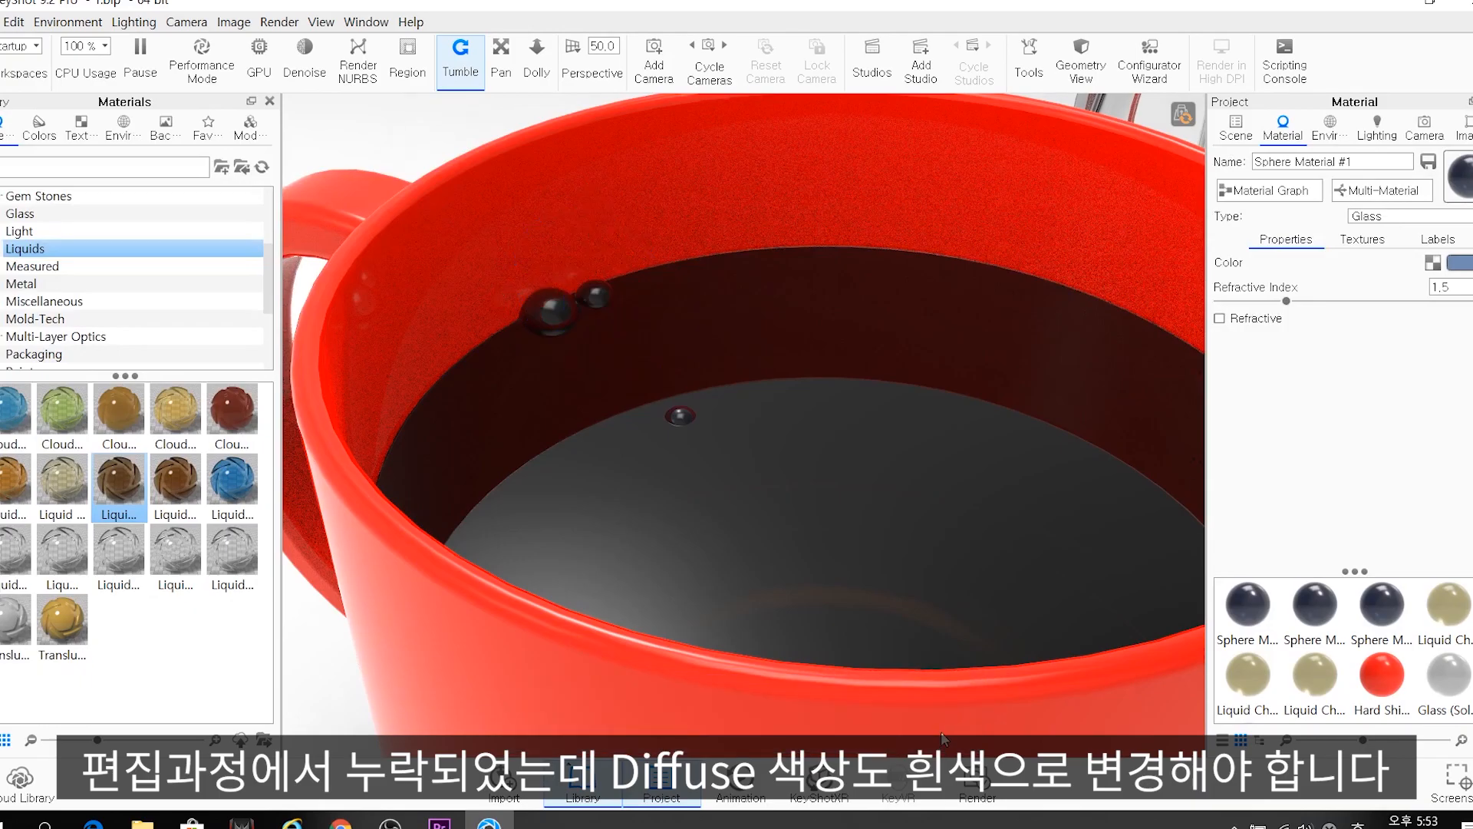
Open the material settings of Sphere #1 for editing
left_click(1321, 370)
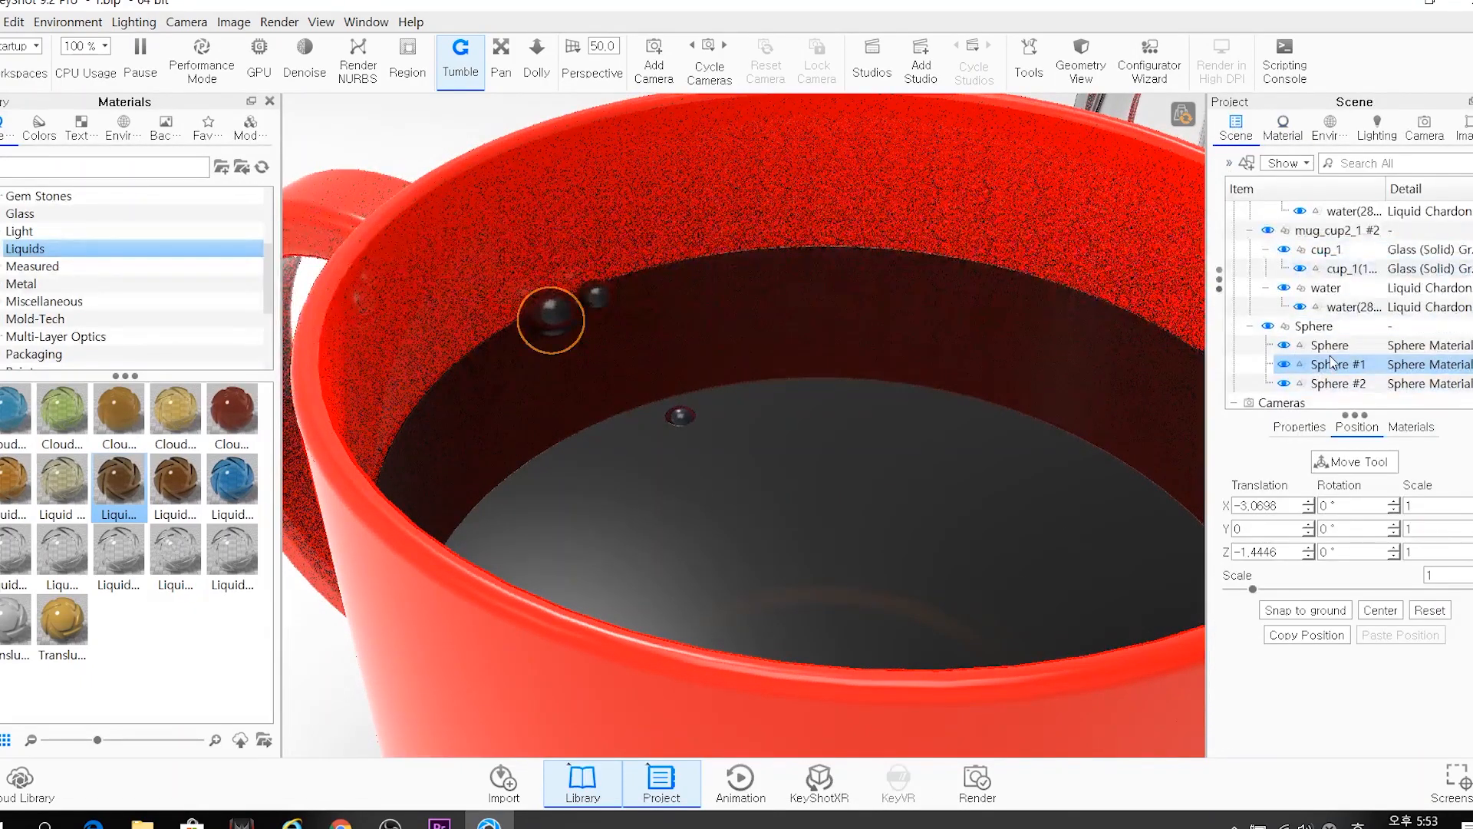
double_click(1326, 369)
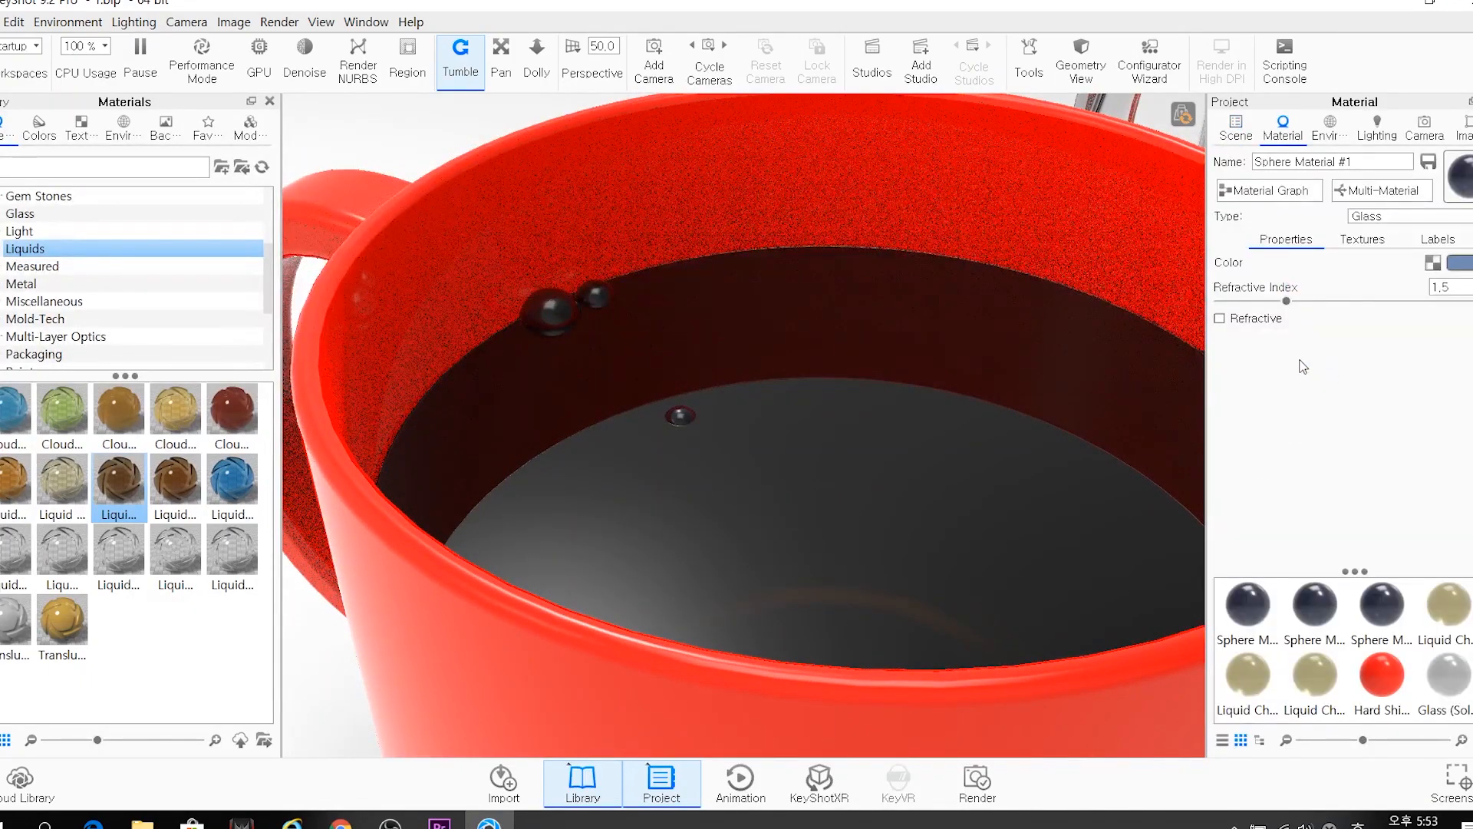
Move the Sphere #1 bubble in the red mug with the Move Tool to about Y -0.16, Z -1.79 and accept the placement
left_click(1235, 126)
left_click(1353, 461)
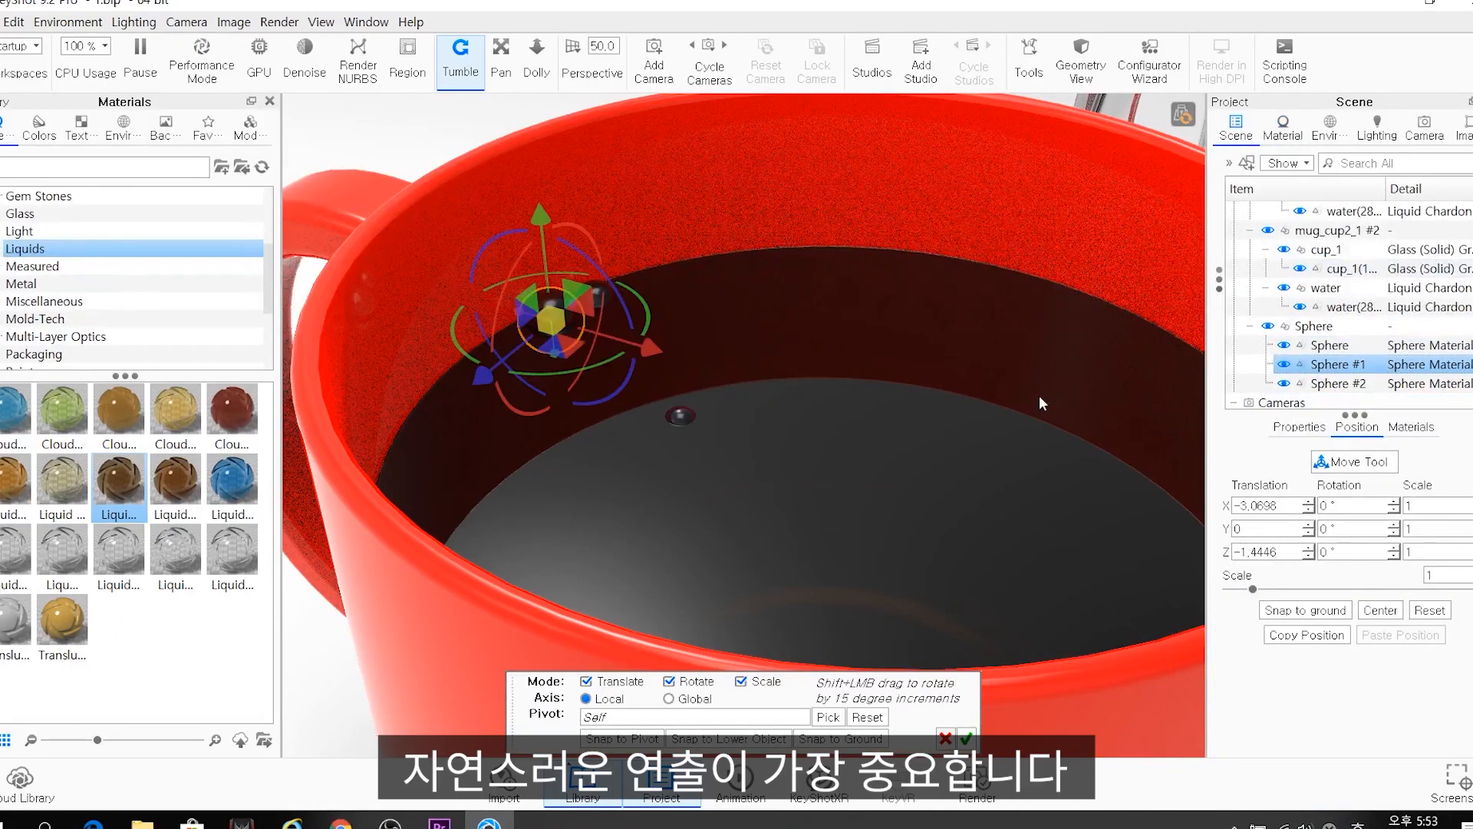
left_click_drag(547, 254, 545, 261)
left_click_drag(507, 365, 534, 350)
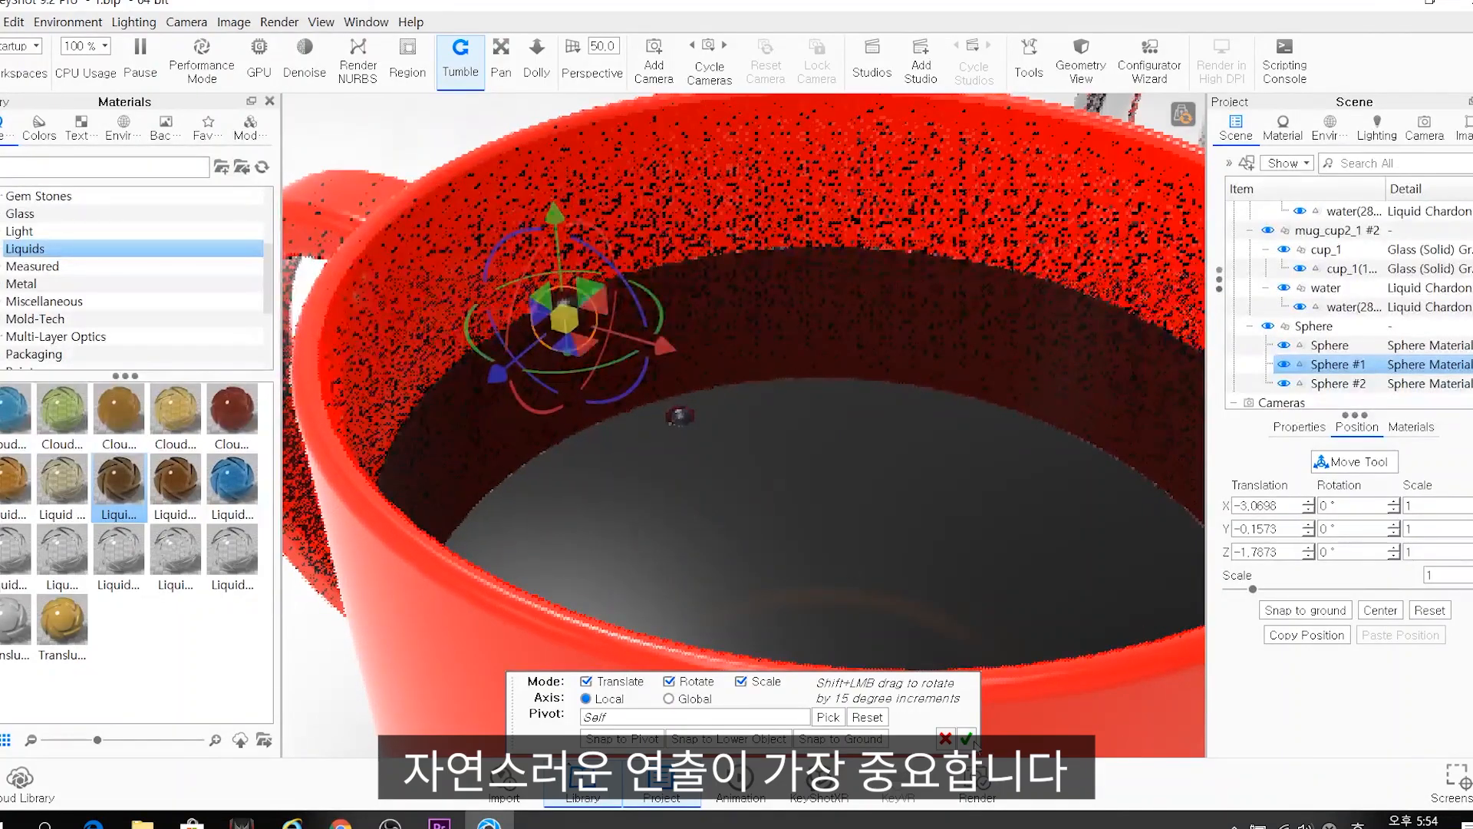
left_click(966, 738)
Examine the bubbles on the coffee in the red mug and the liquid inside the glass mug from several angles
left_click_drag(655, 423, 682, 422)
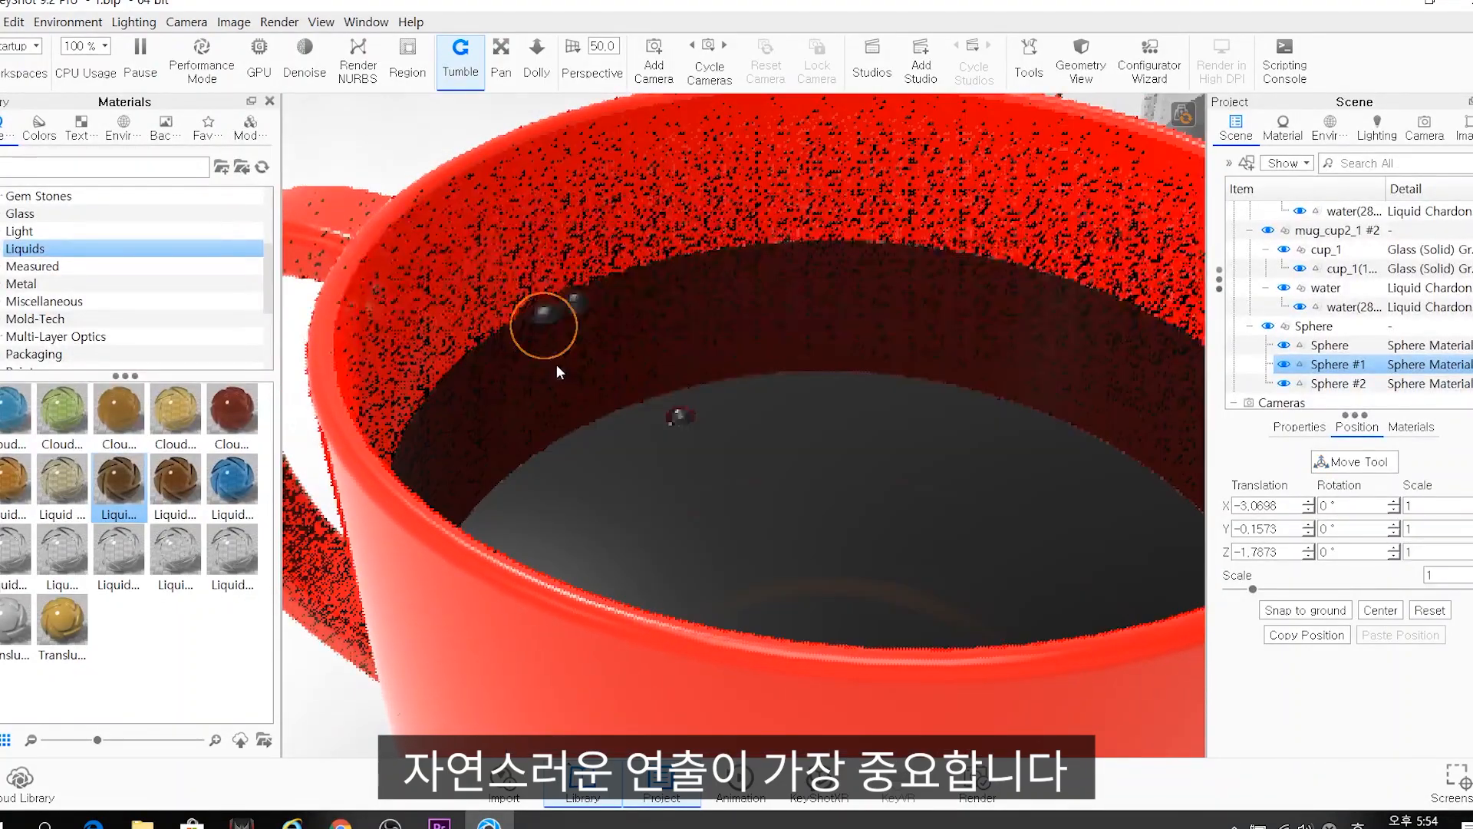
scroll(652, 362, "up", 2)
scroll(654, 365, "down", 5)
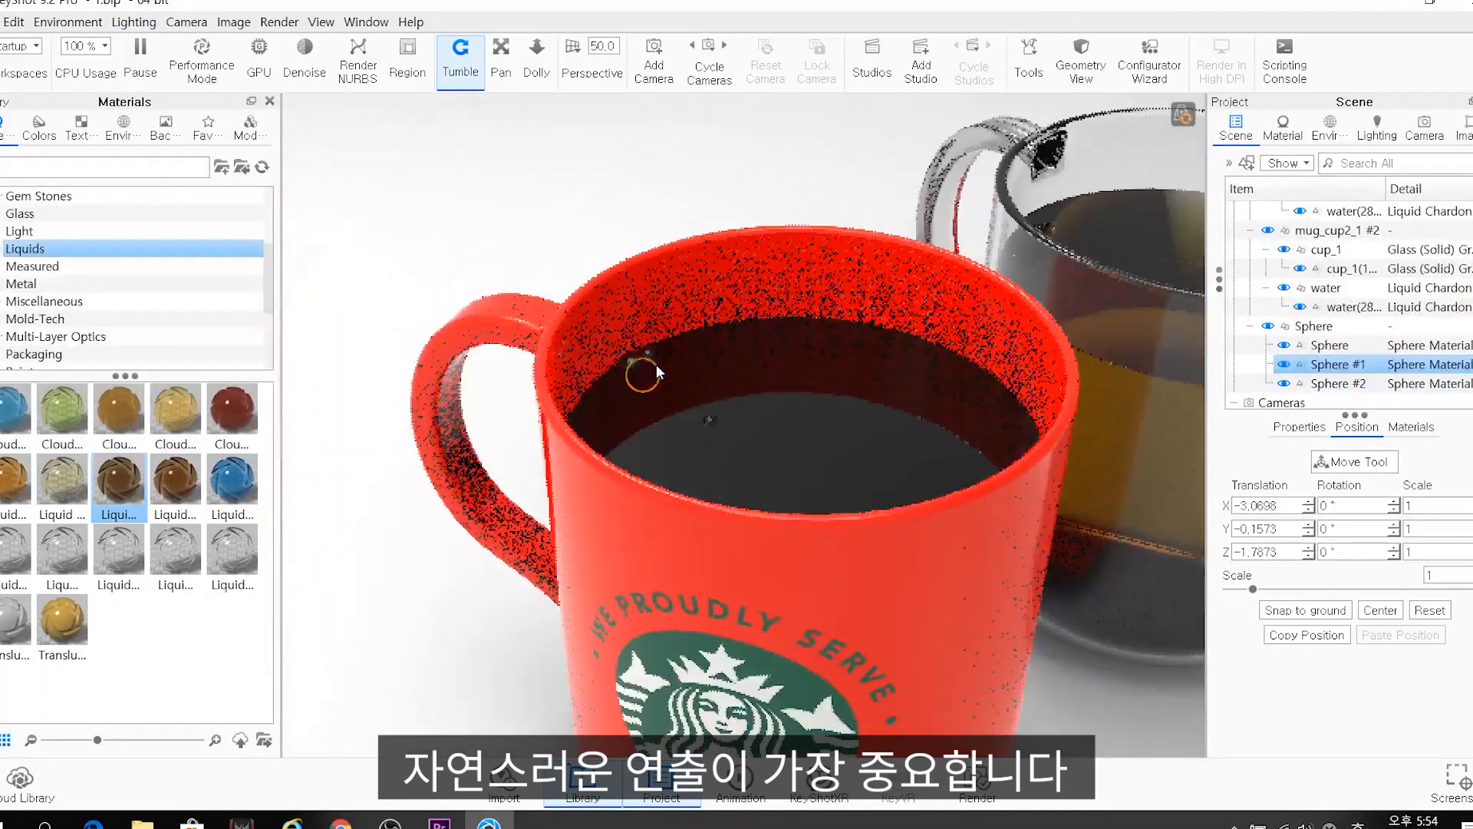
left_click_drag(768, 437, 764, 445)
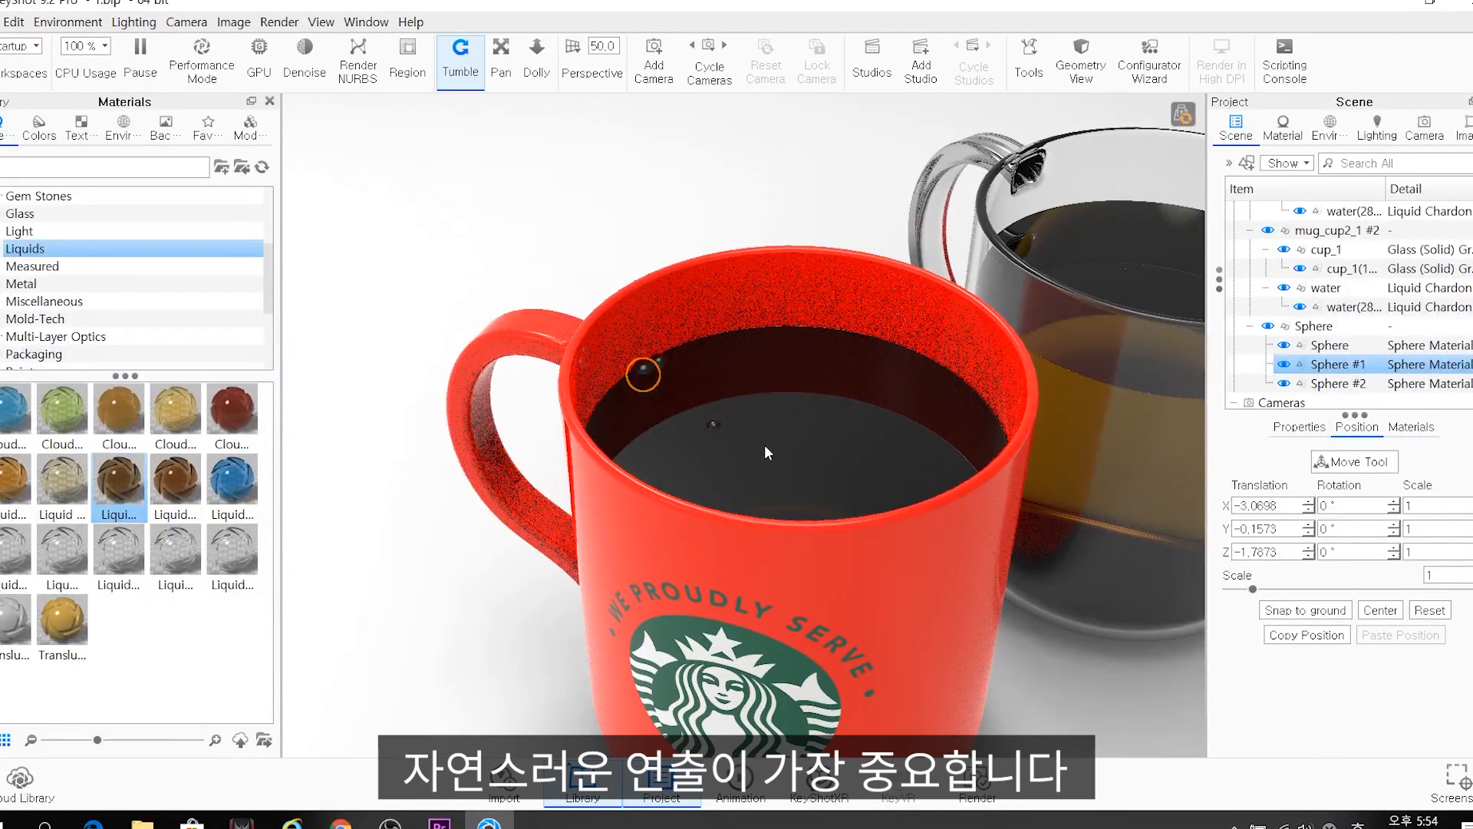
left_click_drag(773, 438, 716, 456)
double_click(756, 393)
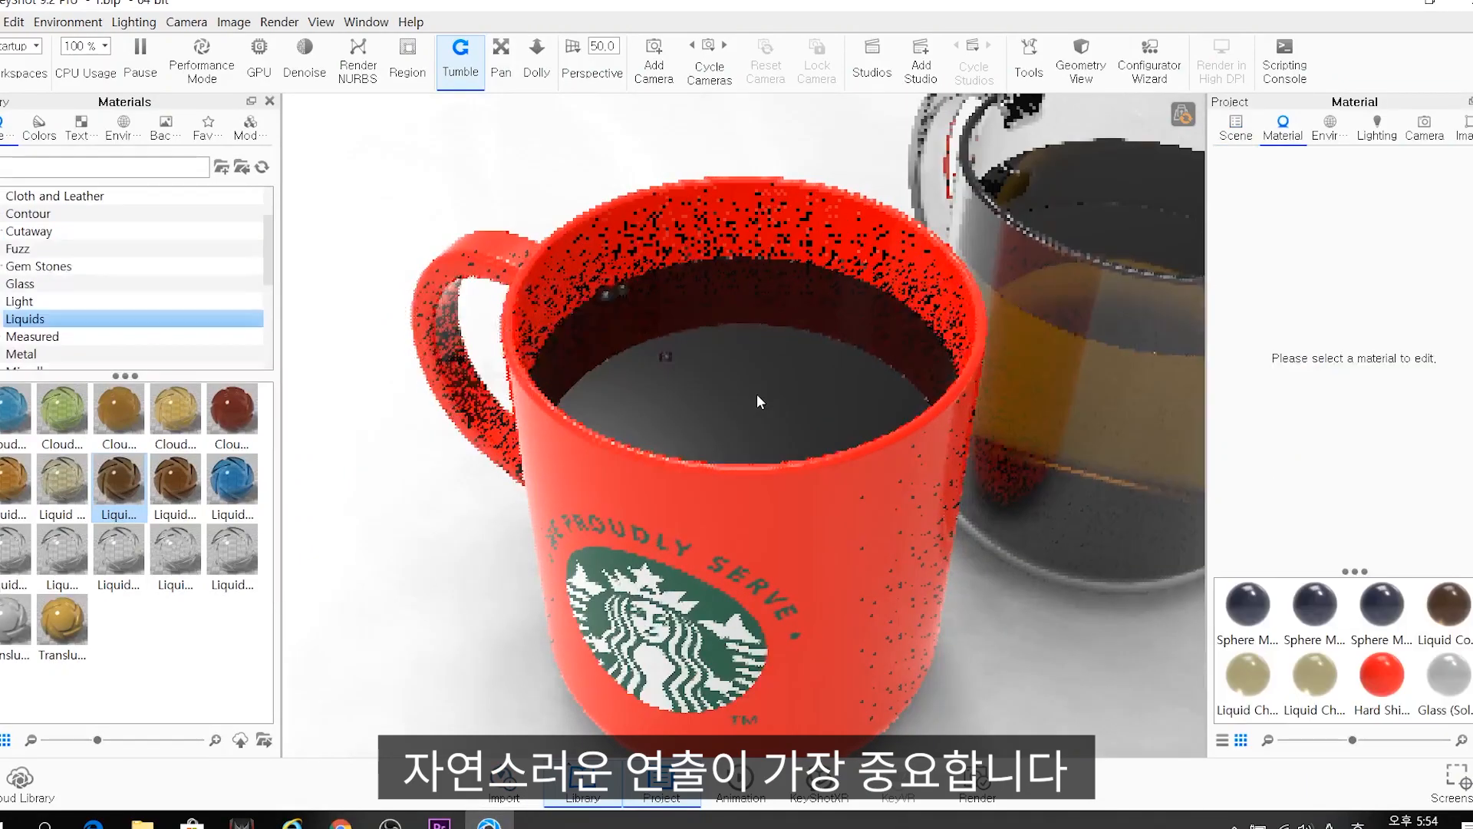
left_click_drag(669, 397, 766, 393)
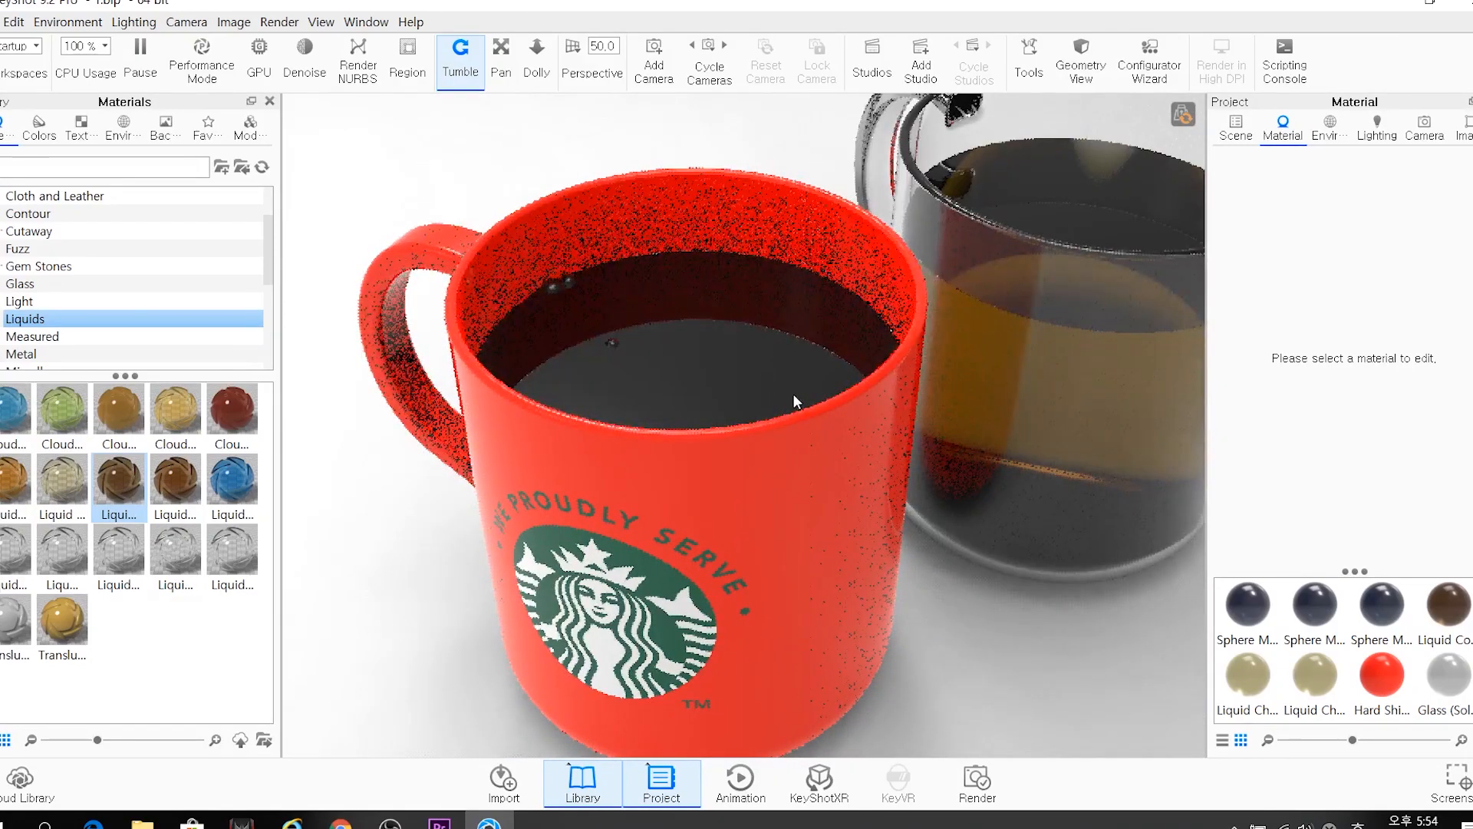
left_click_drag(793, 393, 444, 562)
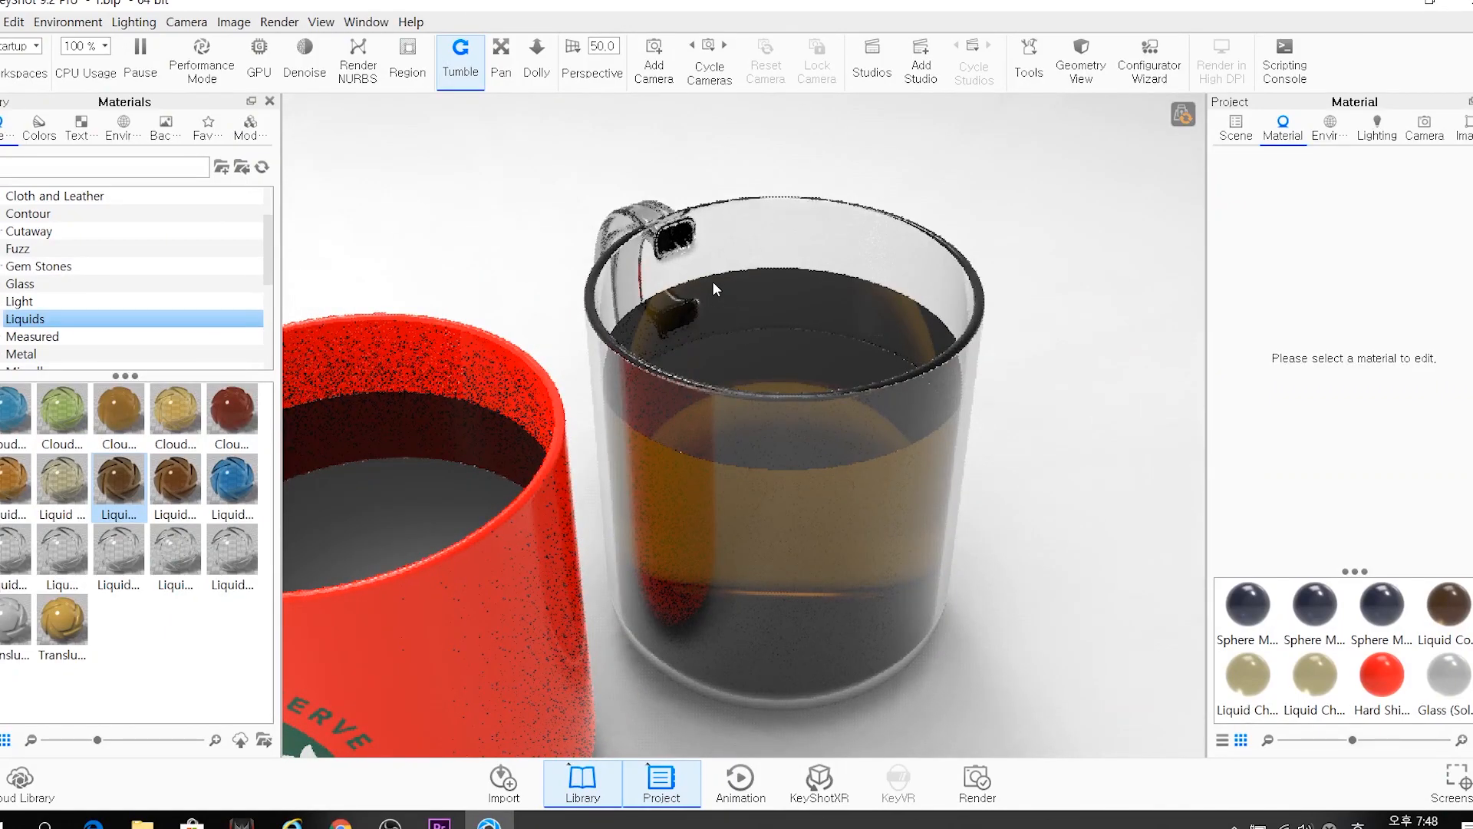
left_click_drag(720, 345, 758, 356)
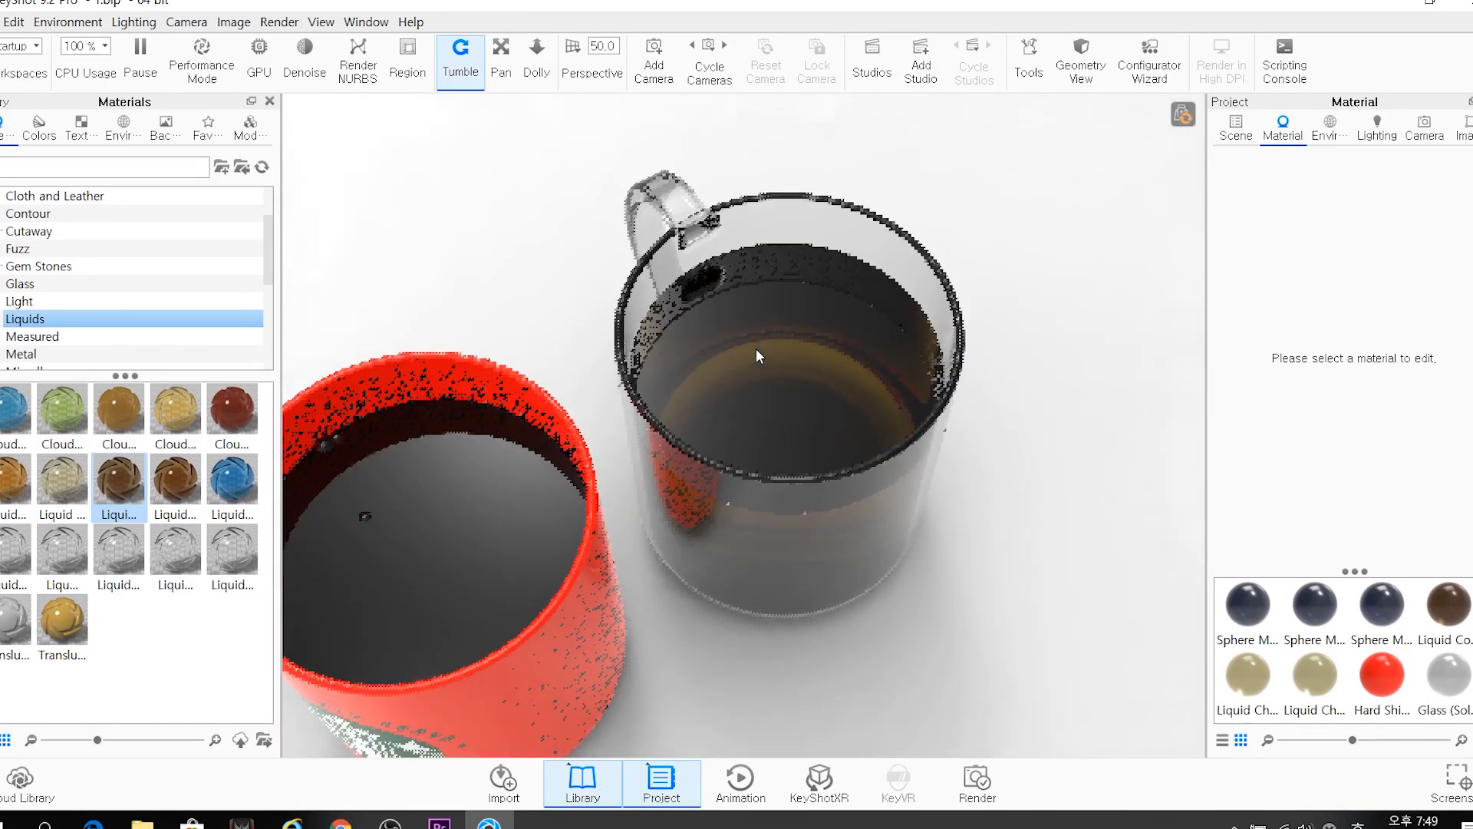
scroll(757, 355, "up", 3)
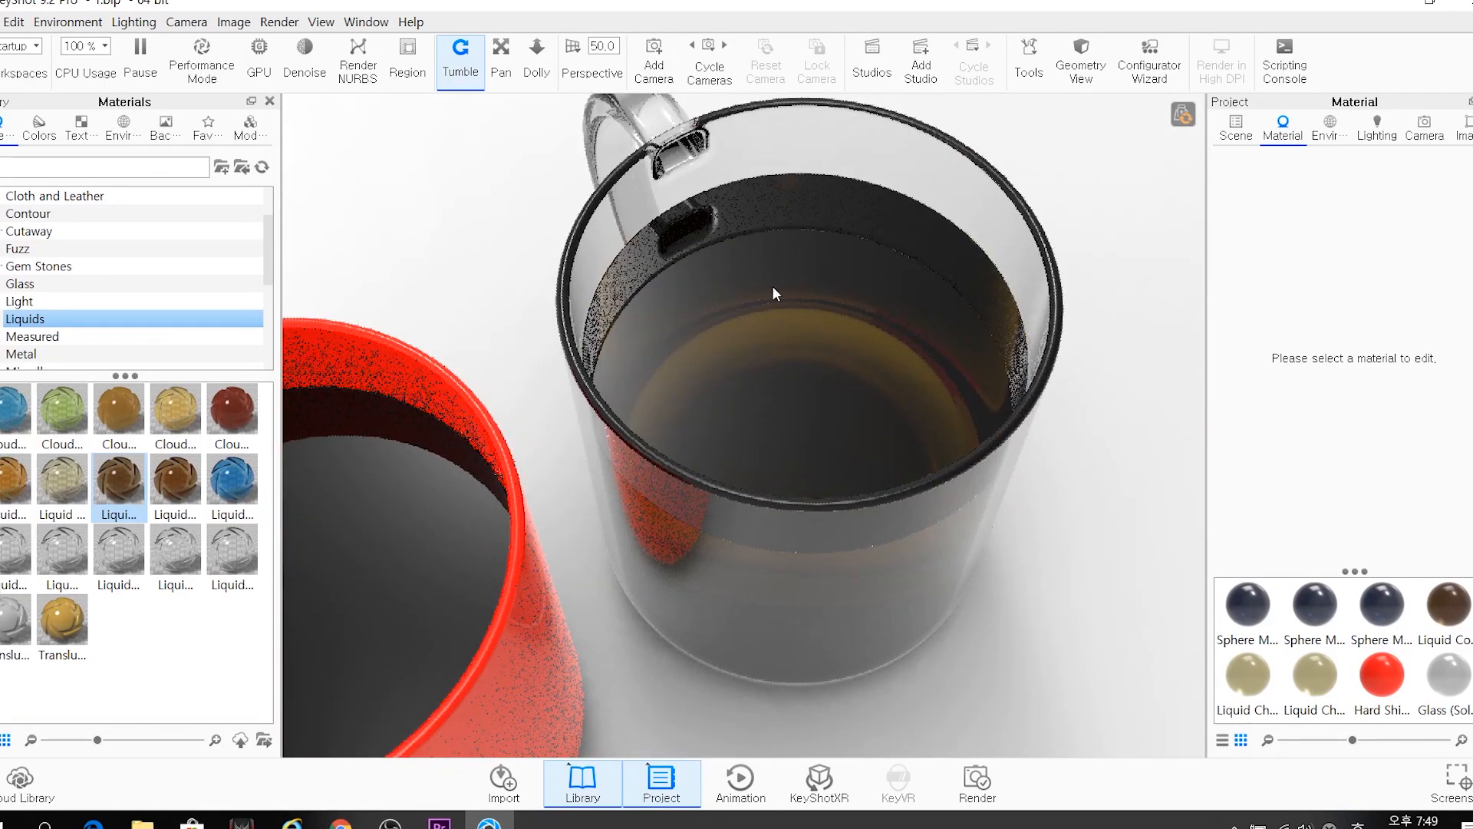
left_click(819, 304)
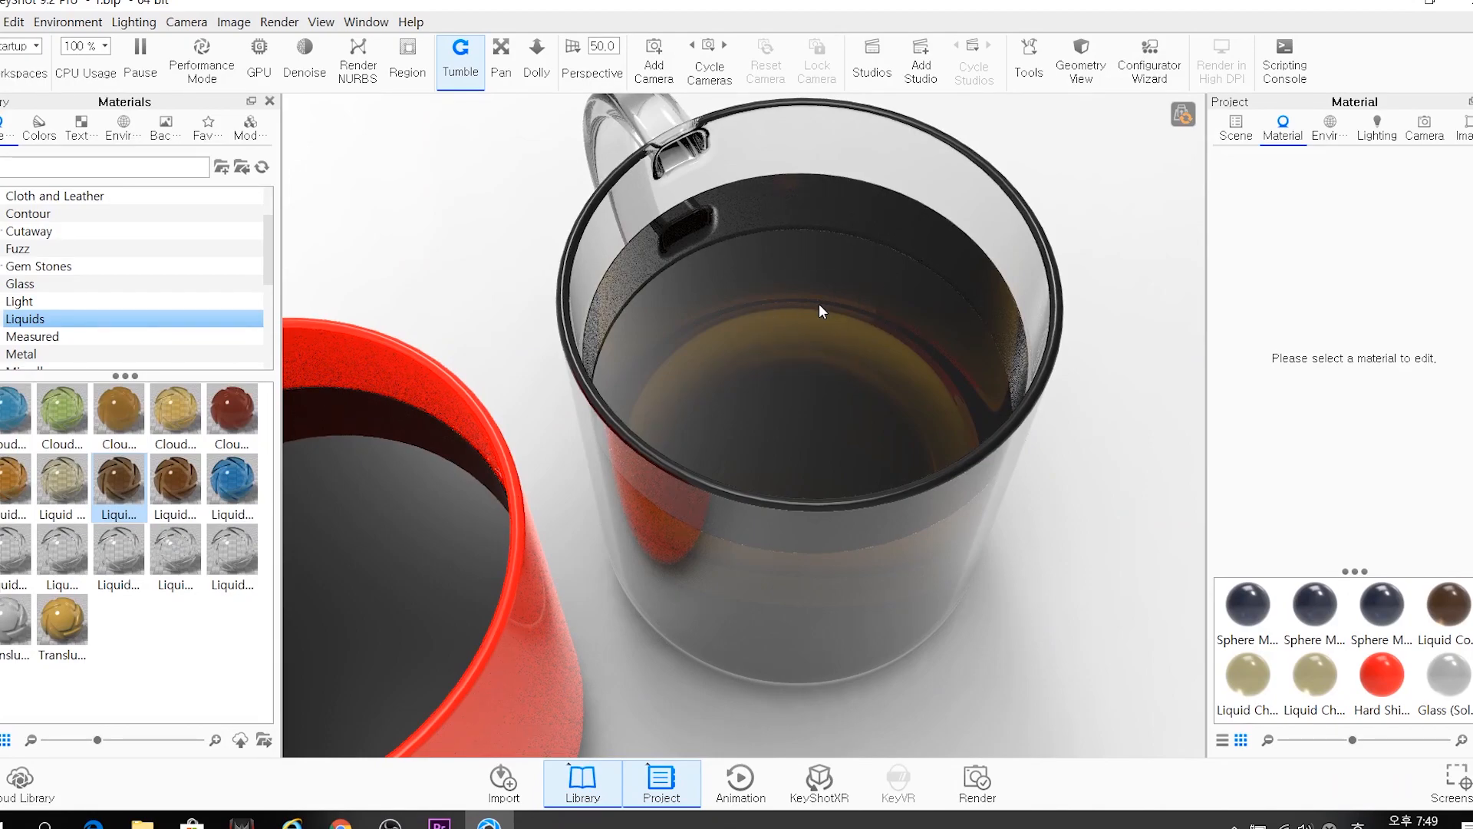
left_click_drag(803, 355, 807, 319)
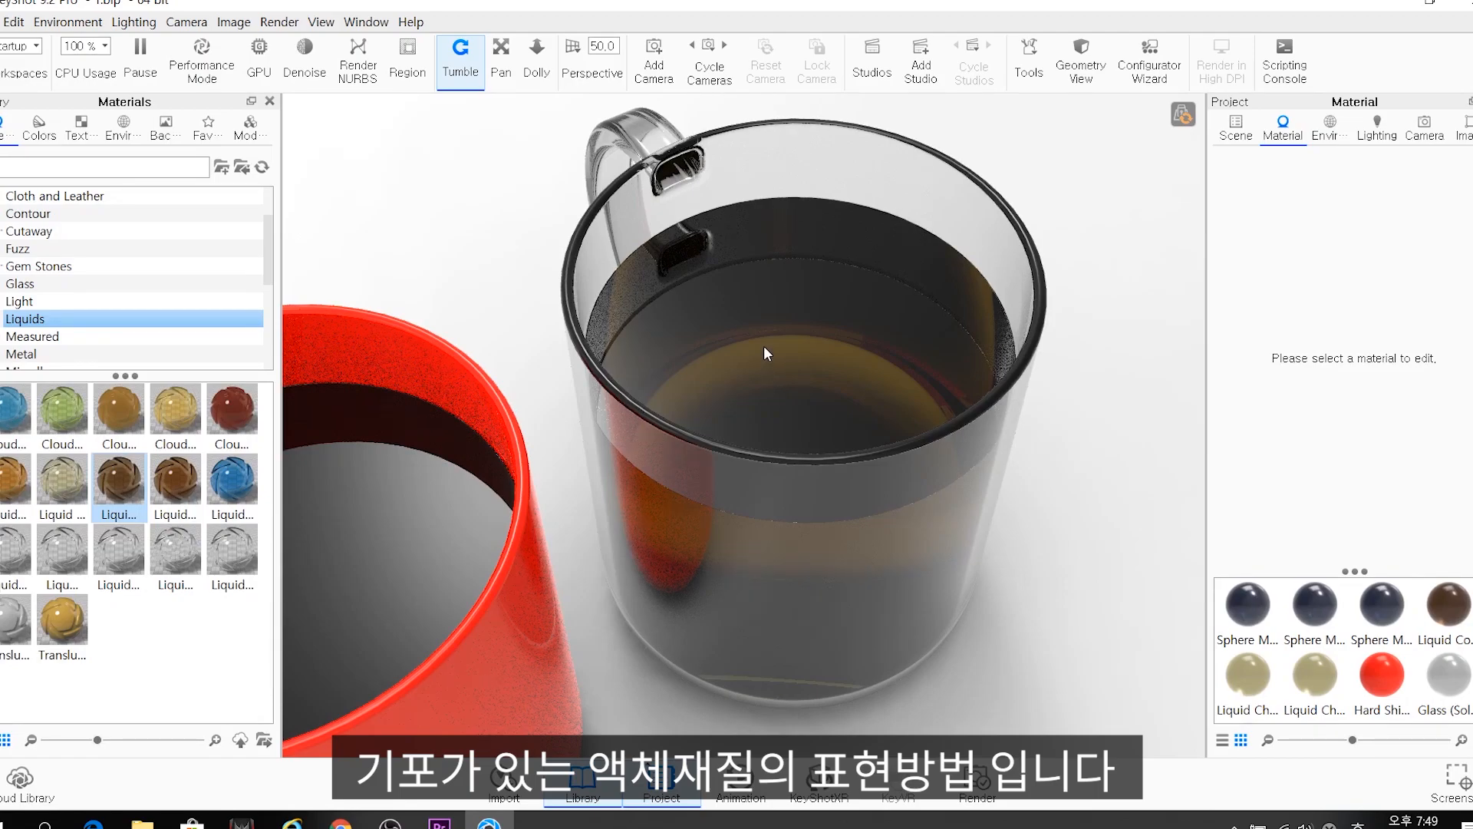
Browse the Liquids materials in the library and compare the basic liquids with the bubble variants
left_click(35, 320)
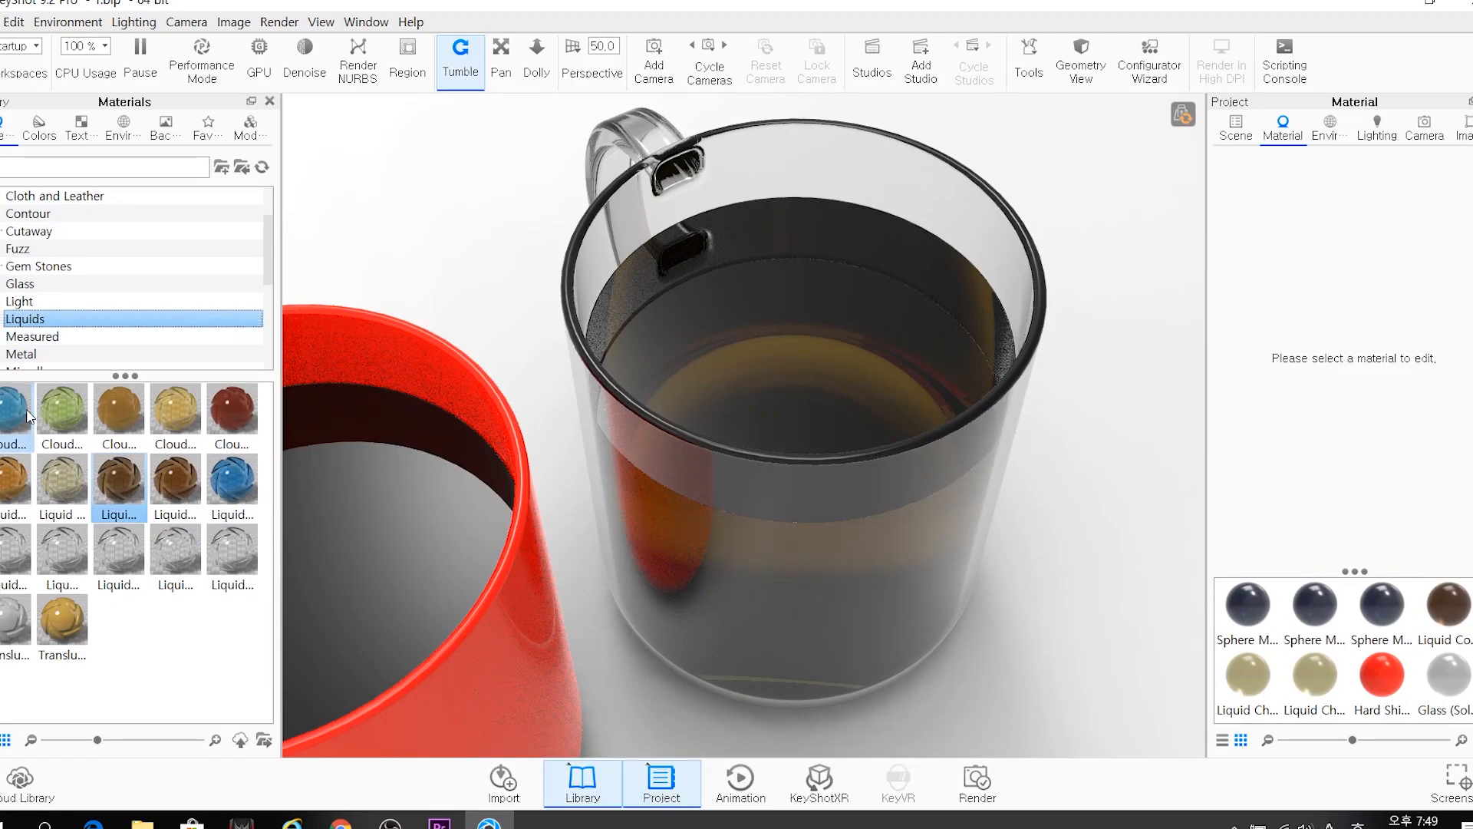
mouse_move(11, 417)
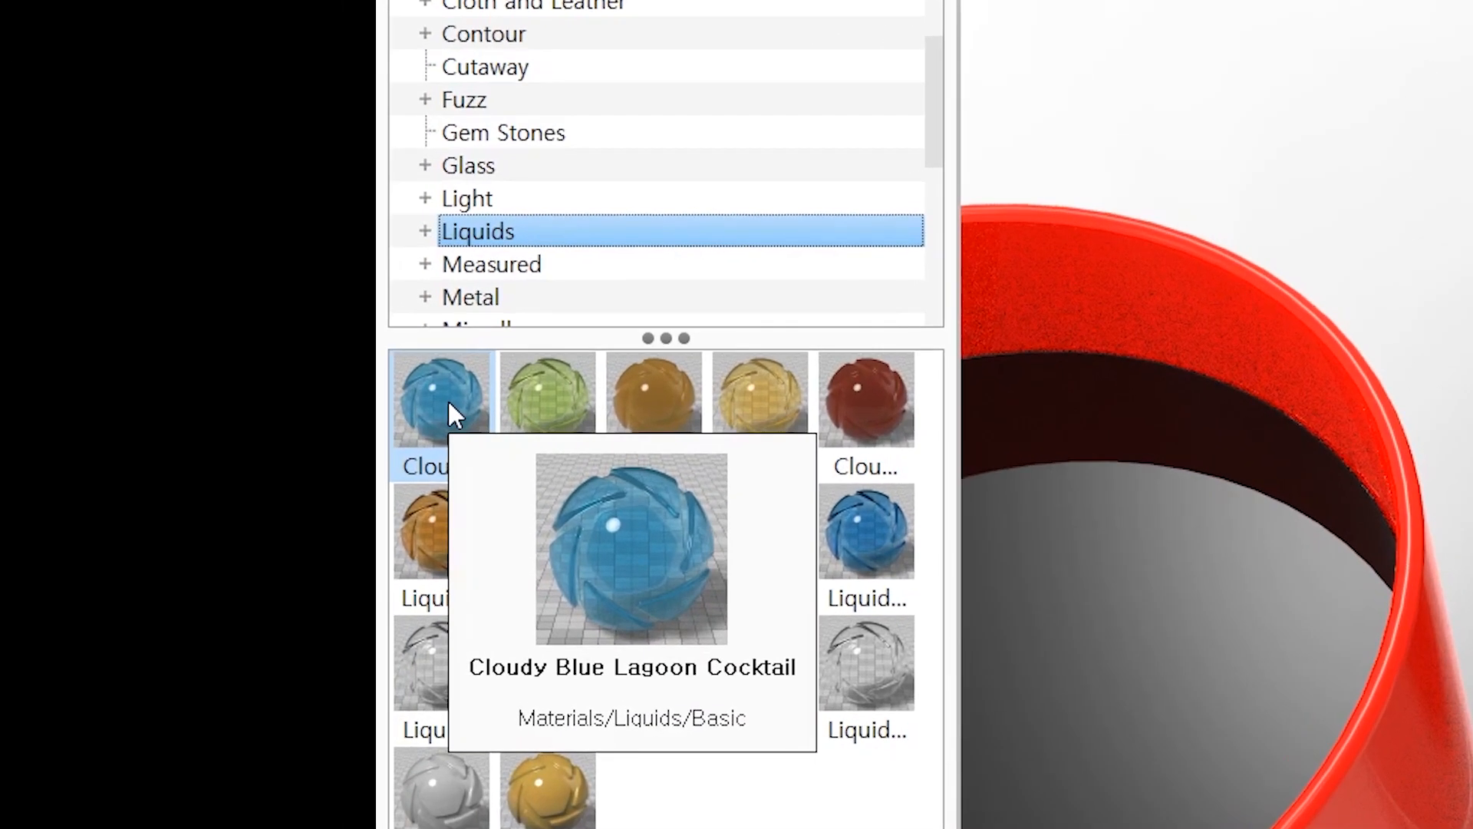
key("ctrl")
key("ctrl")
key("ctrl")
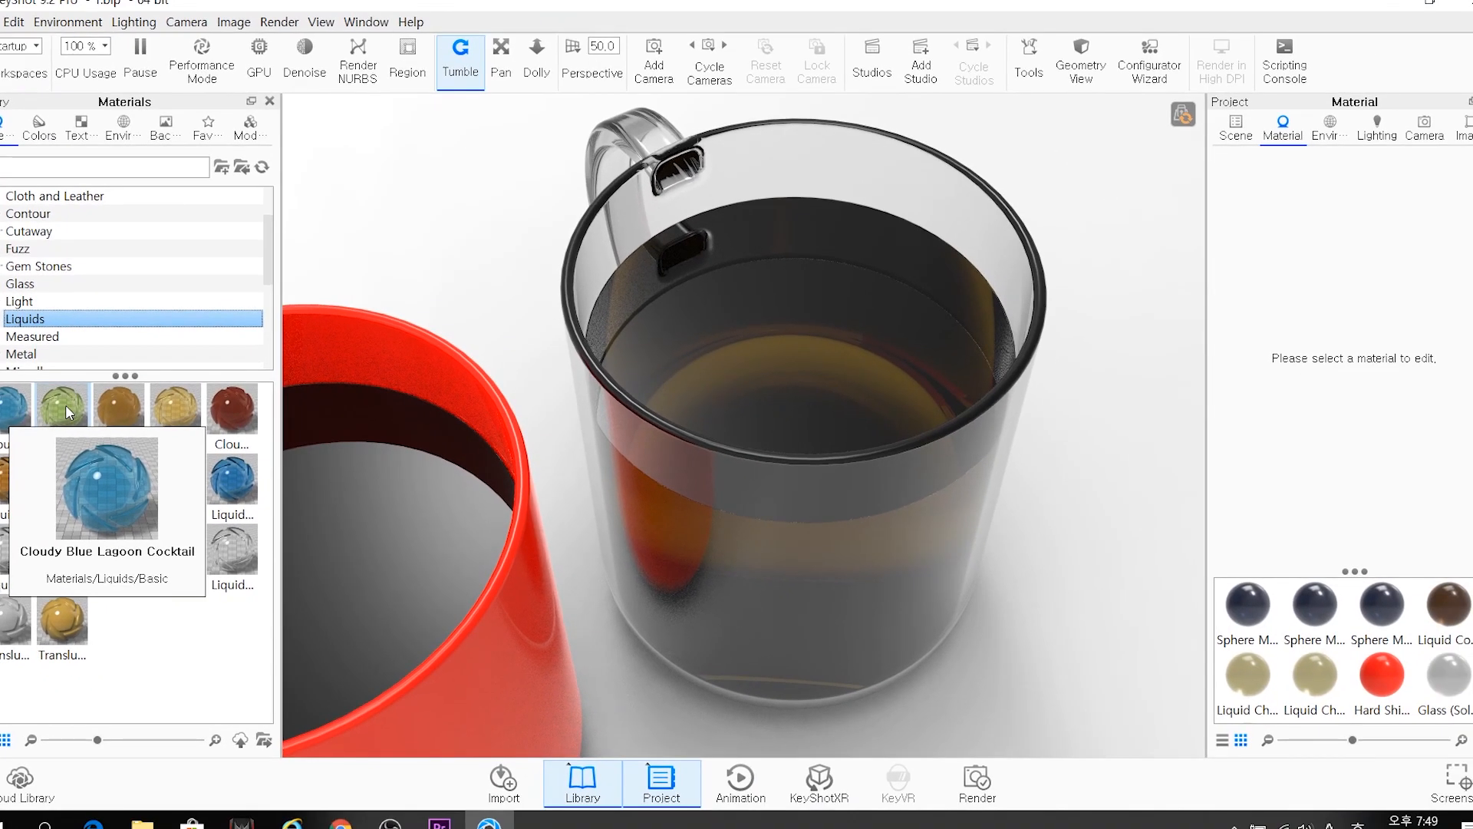
mouse_move(554, 403)
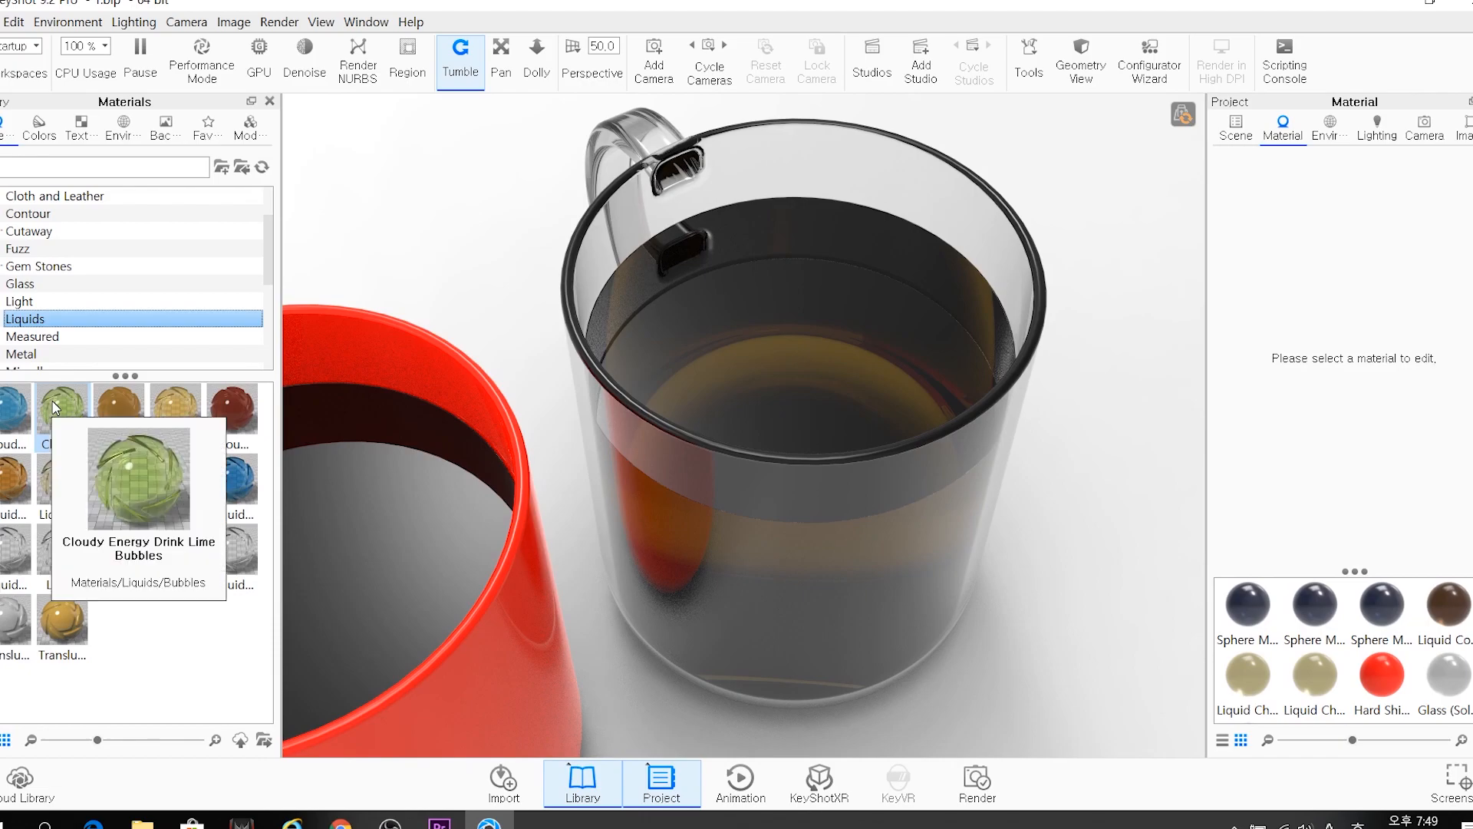
mouse_move(112, 402)
mouse_move(53, 417)
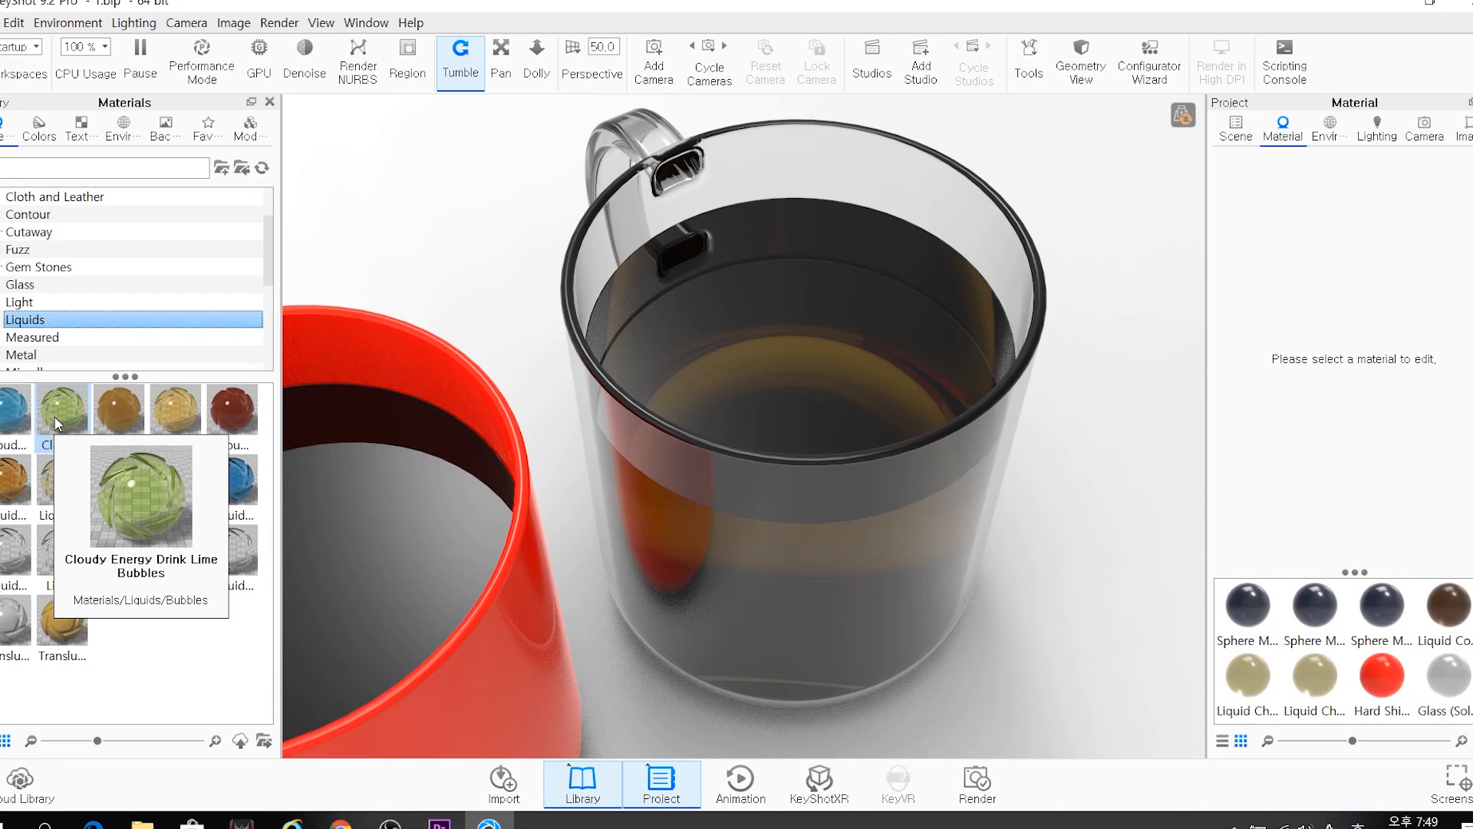
left_click(135, 474)
mouse_move(173, 485)
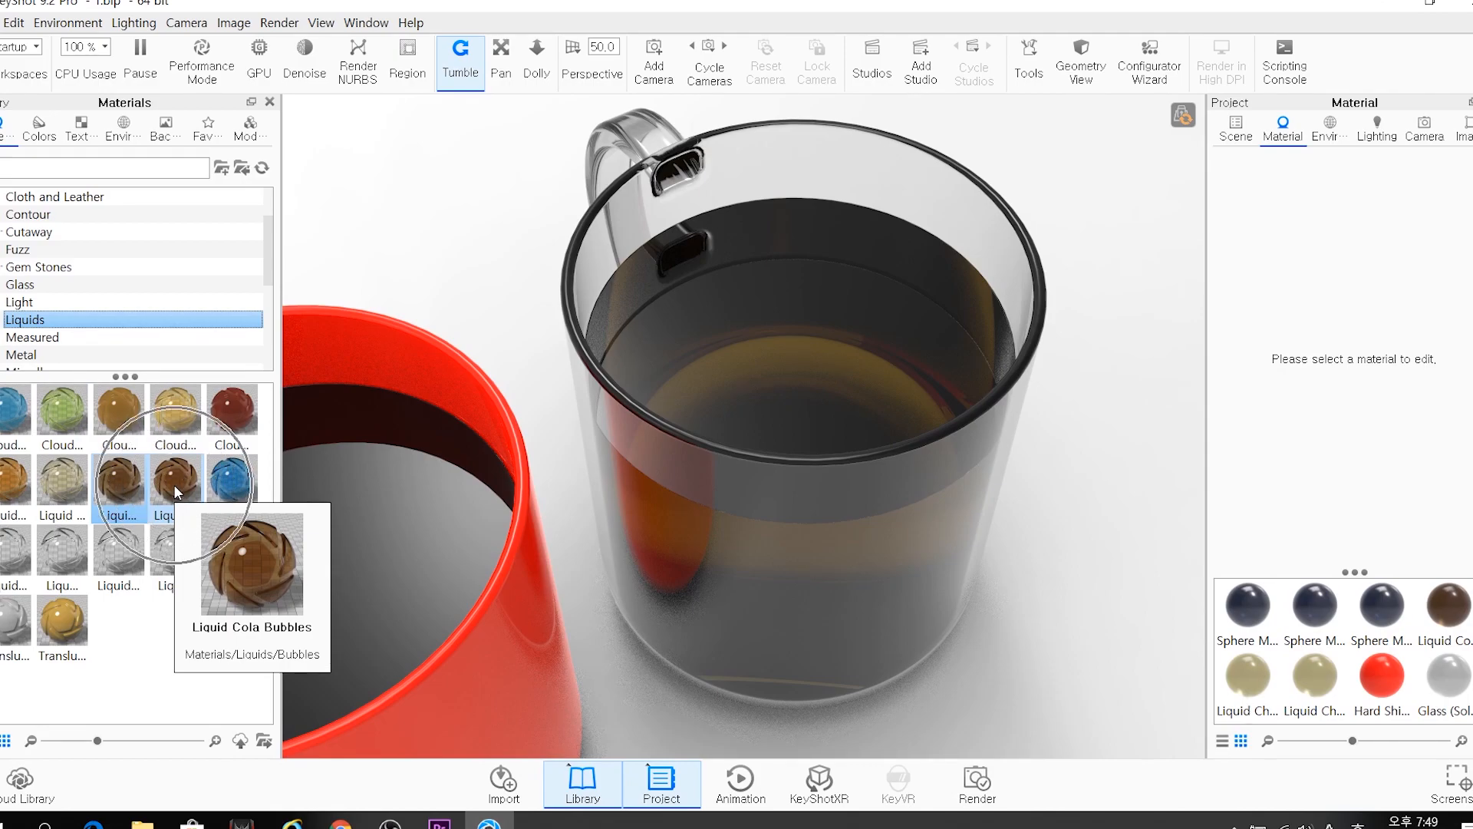
mouse_move(119, 481)
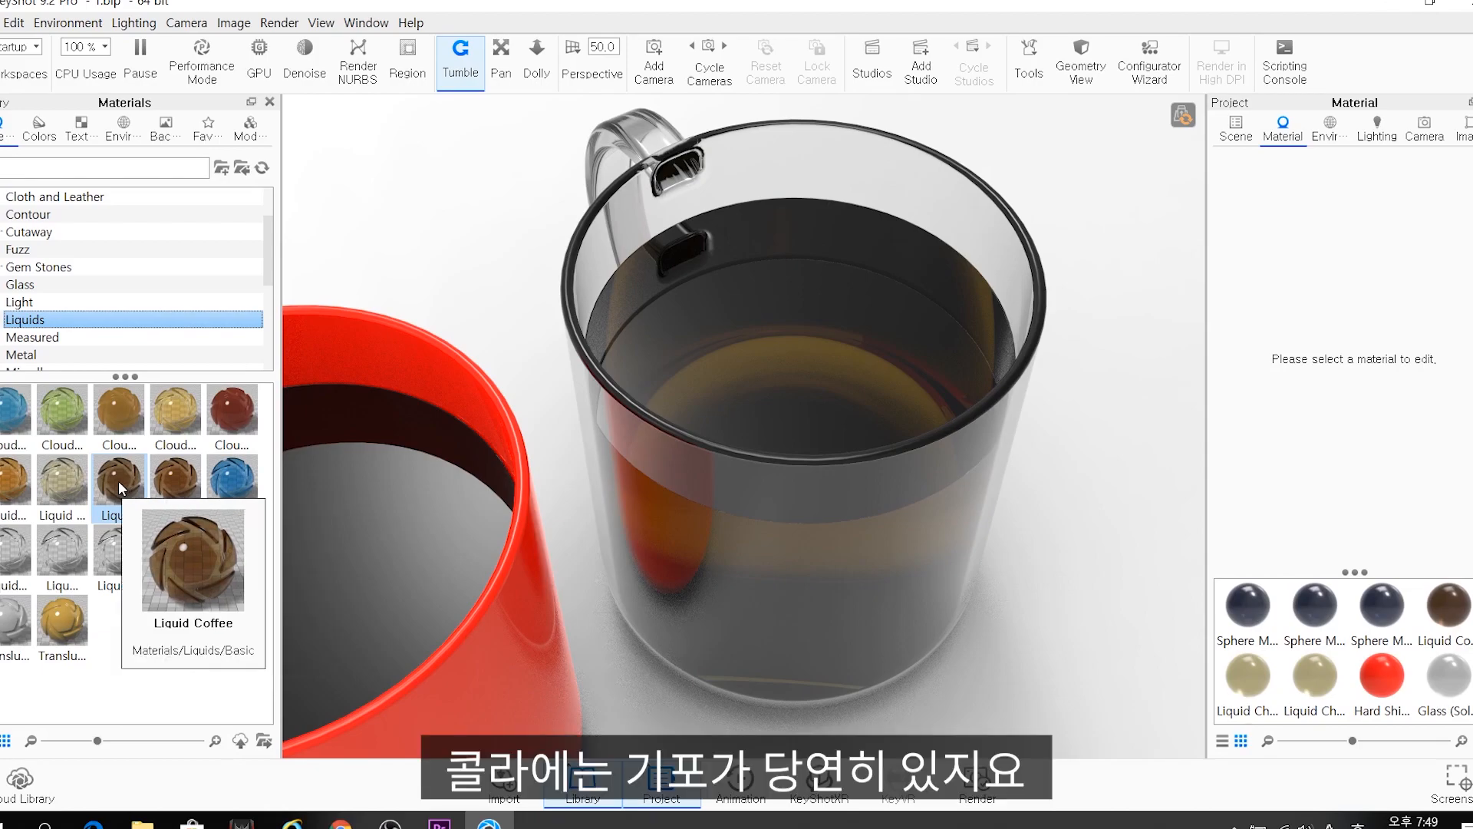
Apply the Liquid Beer Bubbles material to the liquid in the glass mug
mouse_move(6, 481)
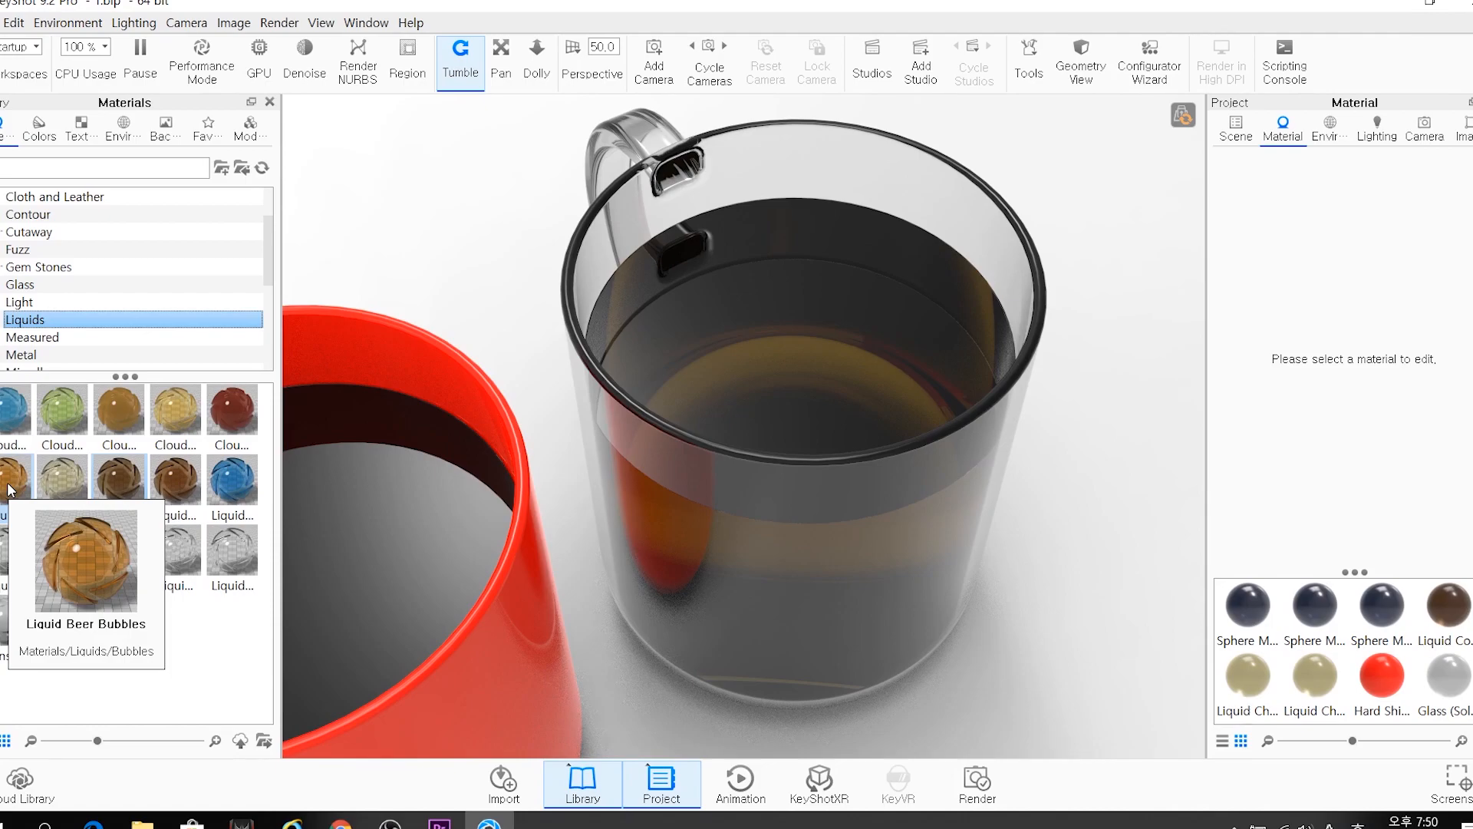
left_click_drag(11, 489, 741, 324)
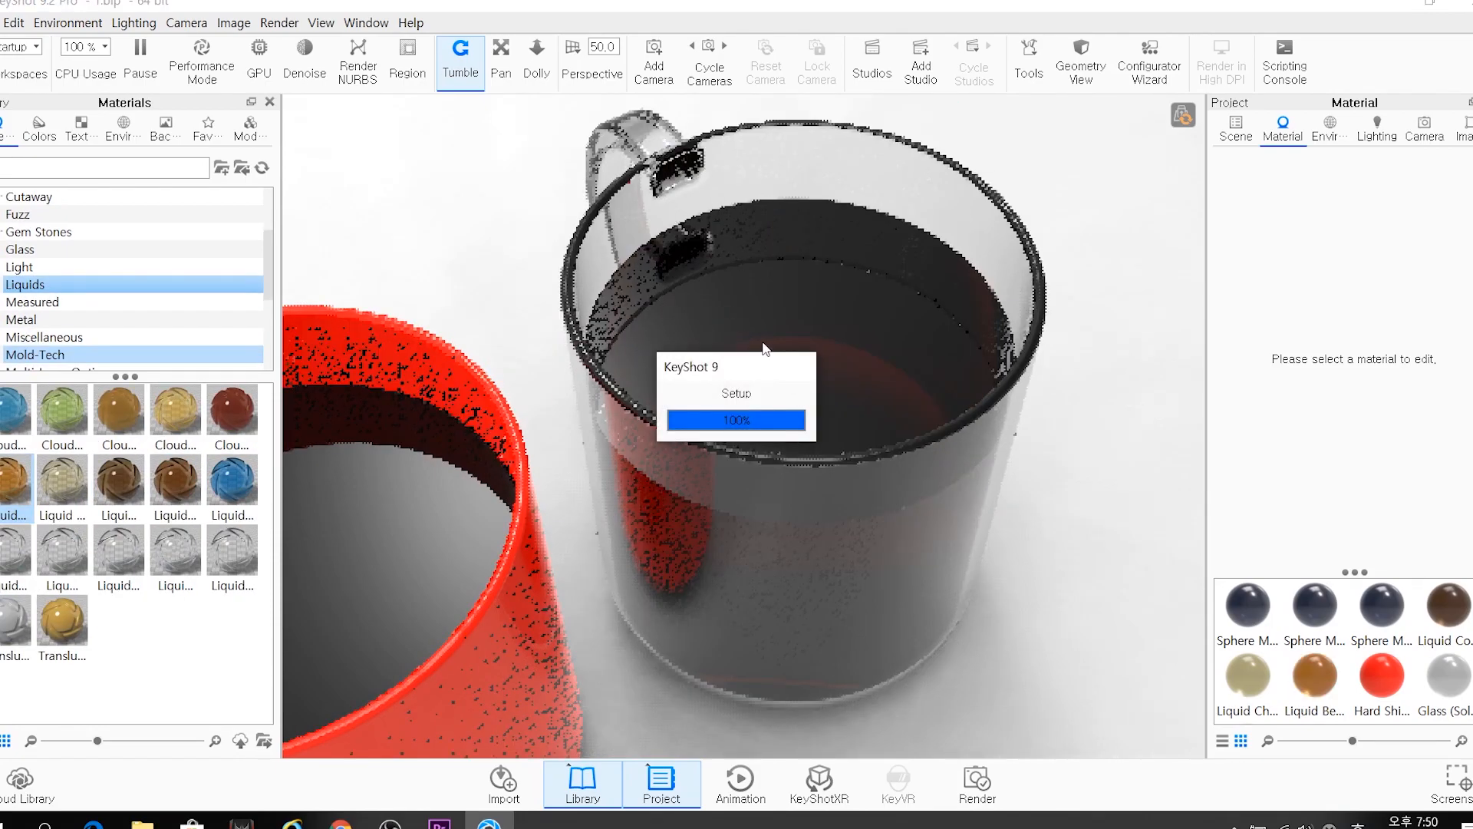
key("ctrl")
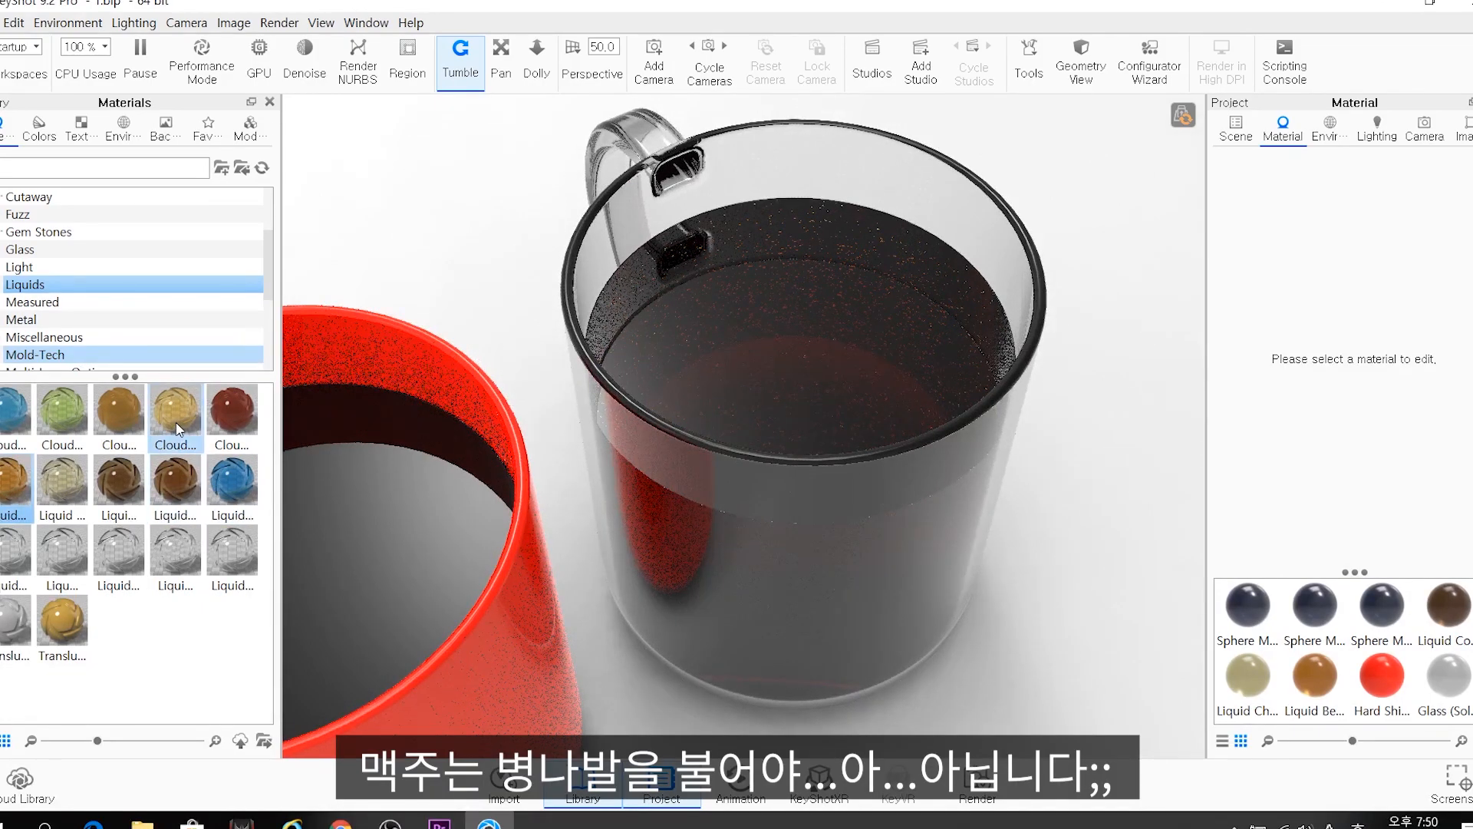
Apply the Cloudy Orange Soda Bubbles material to the liquid in the glass mug and inspect its bubbles up close
mouse_move(175, 424)
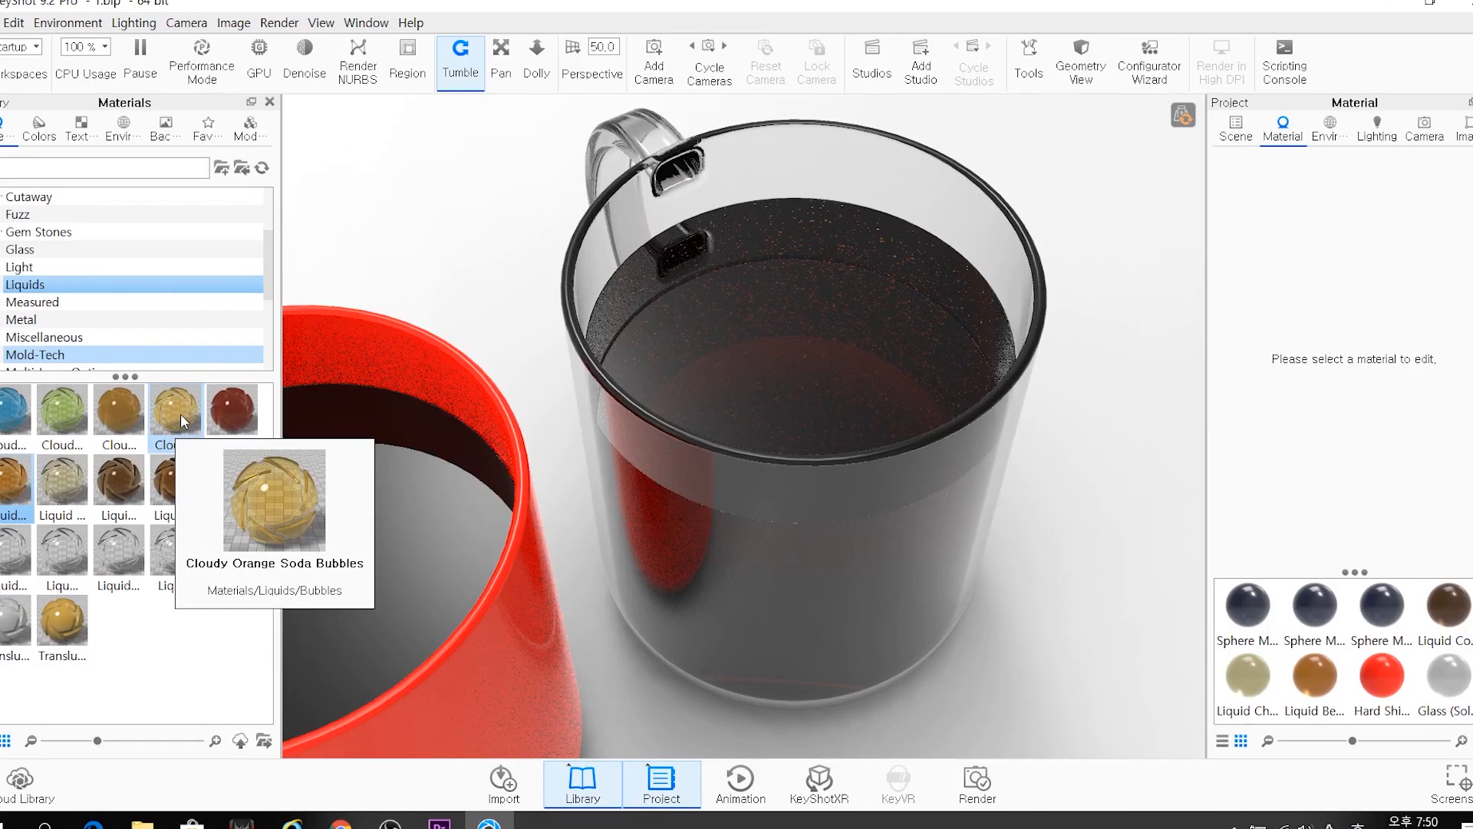
key("ctrl")
key("ctrl")
left_click_drag(178, 407, 822, 371)
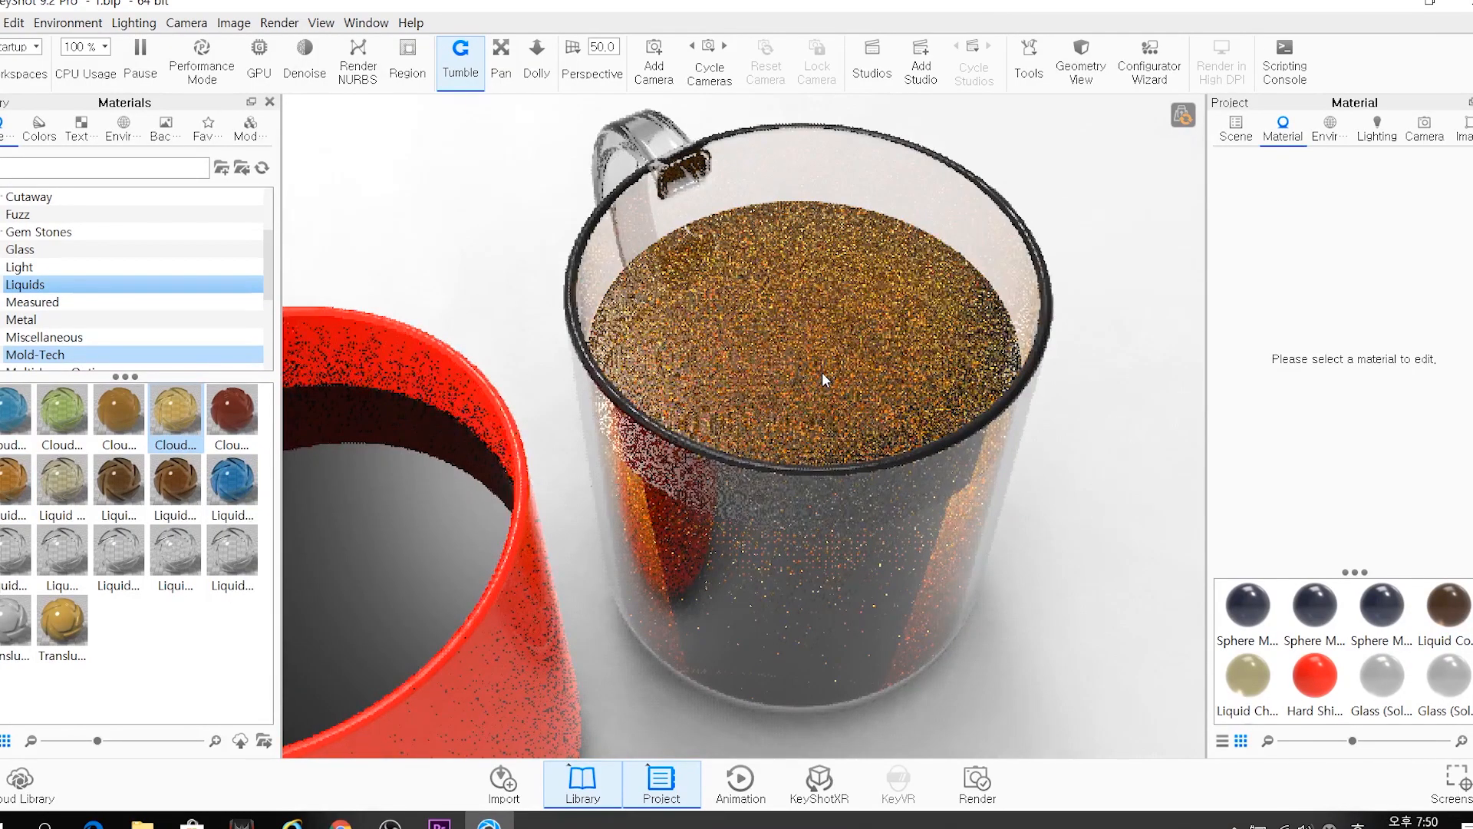
scroll(822, 371, "up", 2)
scroll(821, 372, "up", 3)
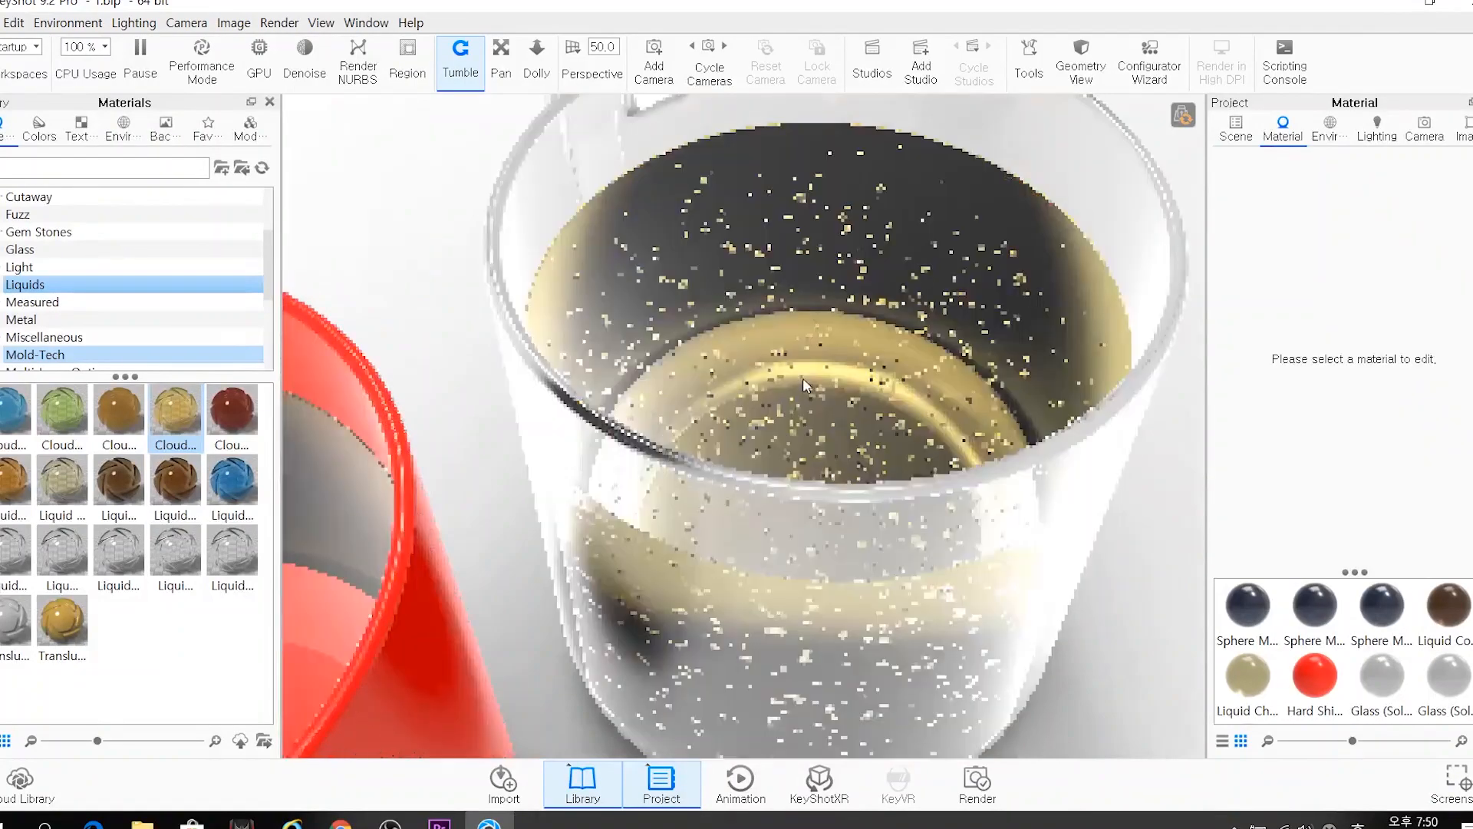
left_click_drag(807, 375, 814, 325)
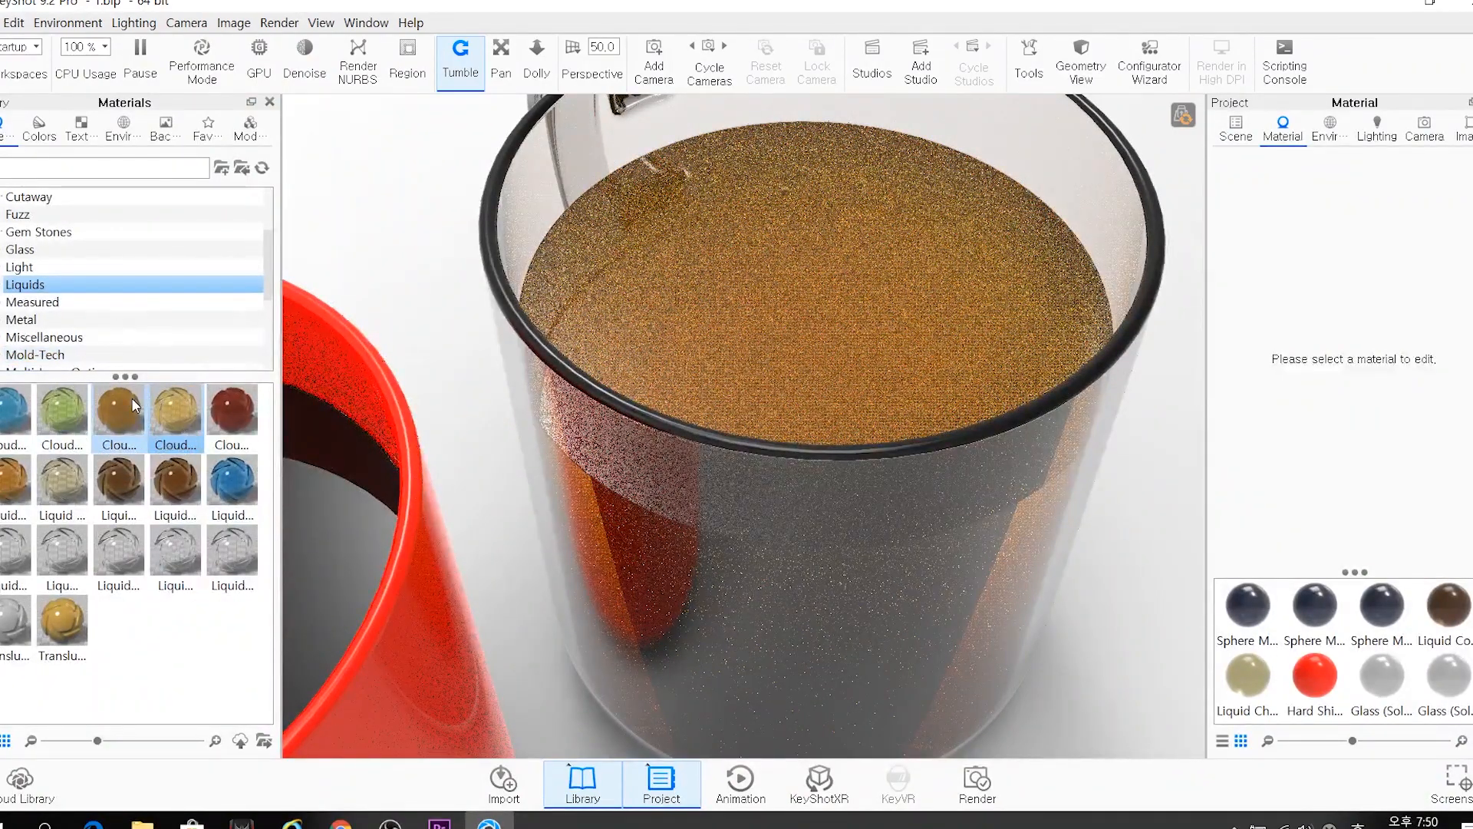
Apply the Liquid Water material from the Liquids library to the liquid in the glass mug
mouse_move(44, 556)
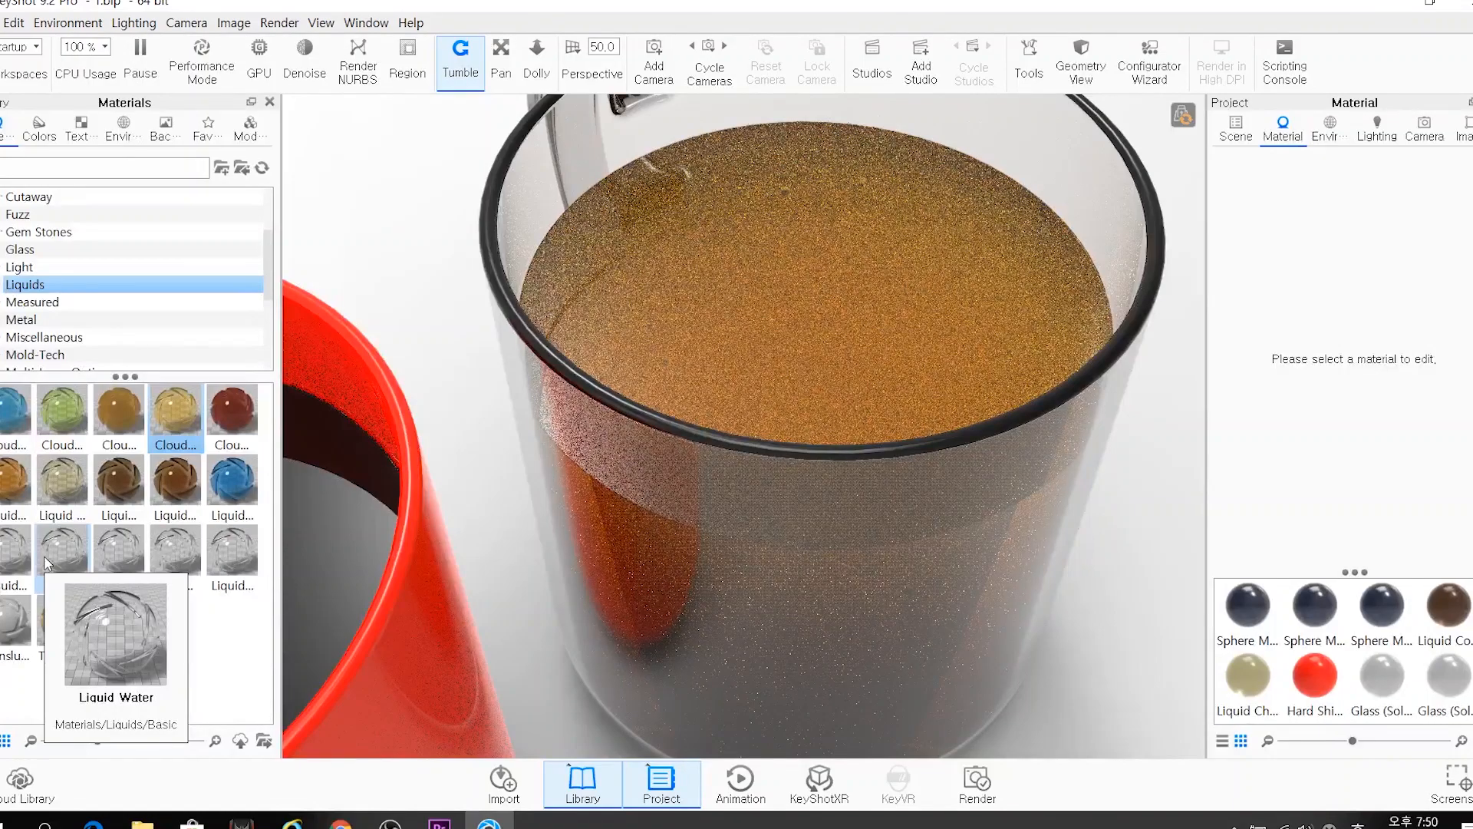
mouse_move(65, 510)
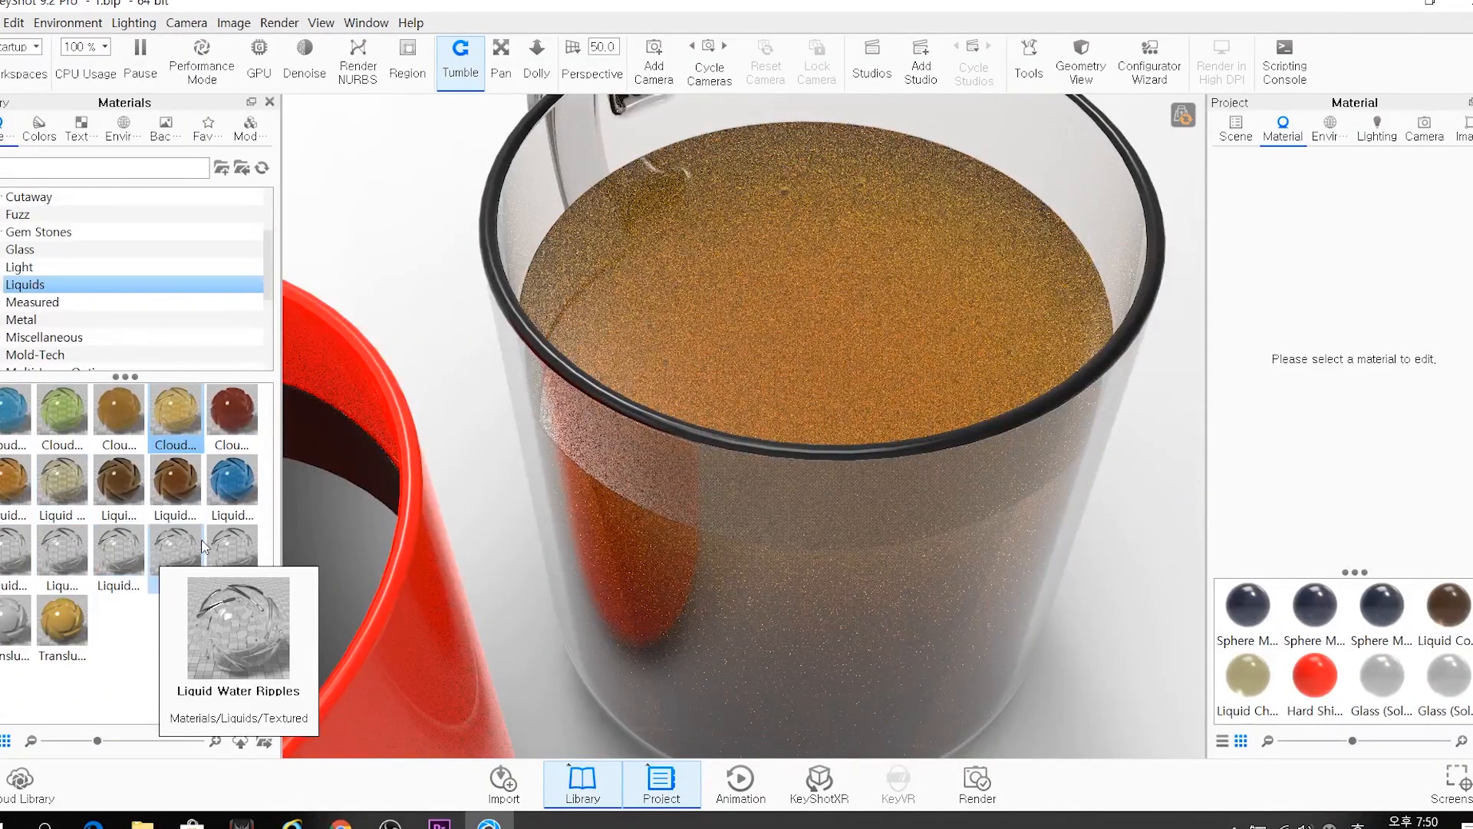
mouse_move(233, 423)
mouse_move(25, 436)
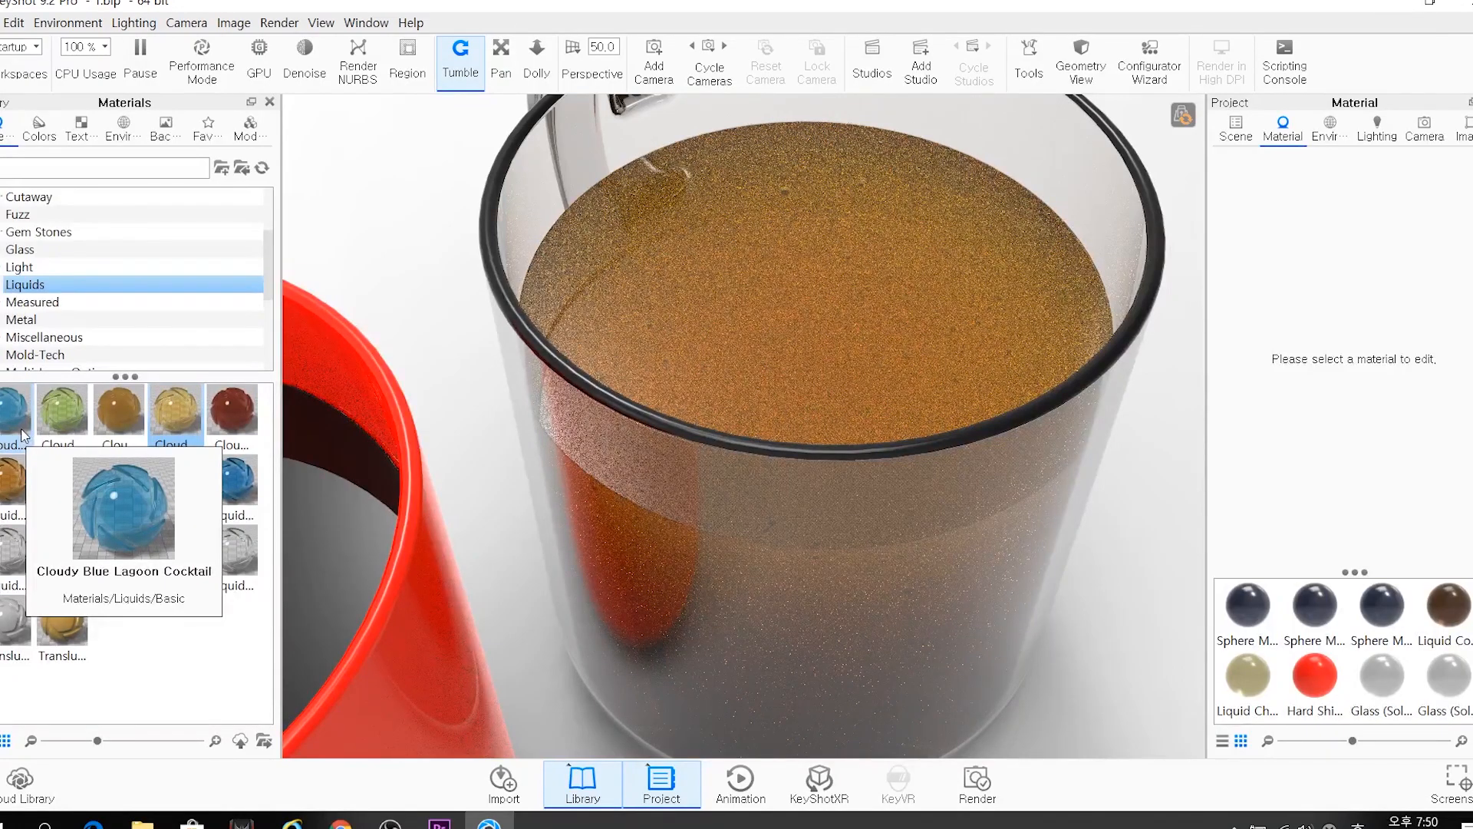
left_click_drag(780, 313, 770, 302)
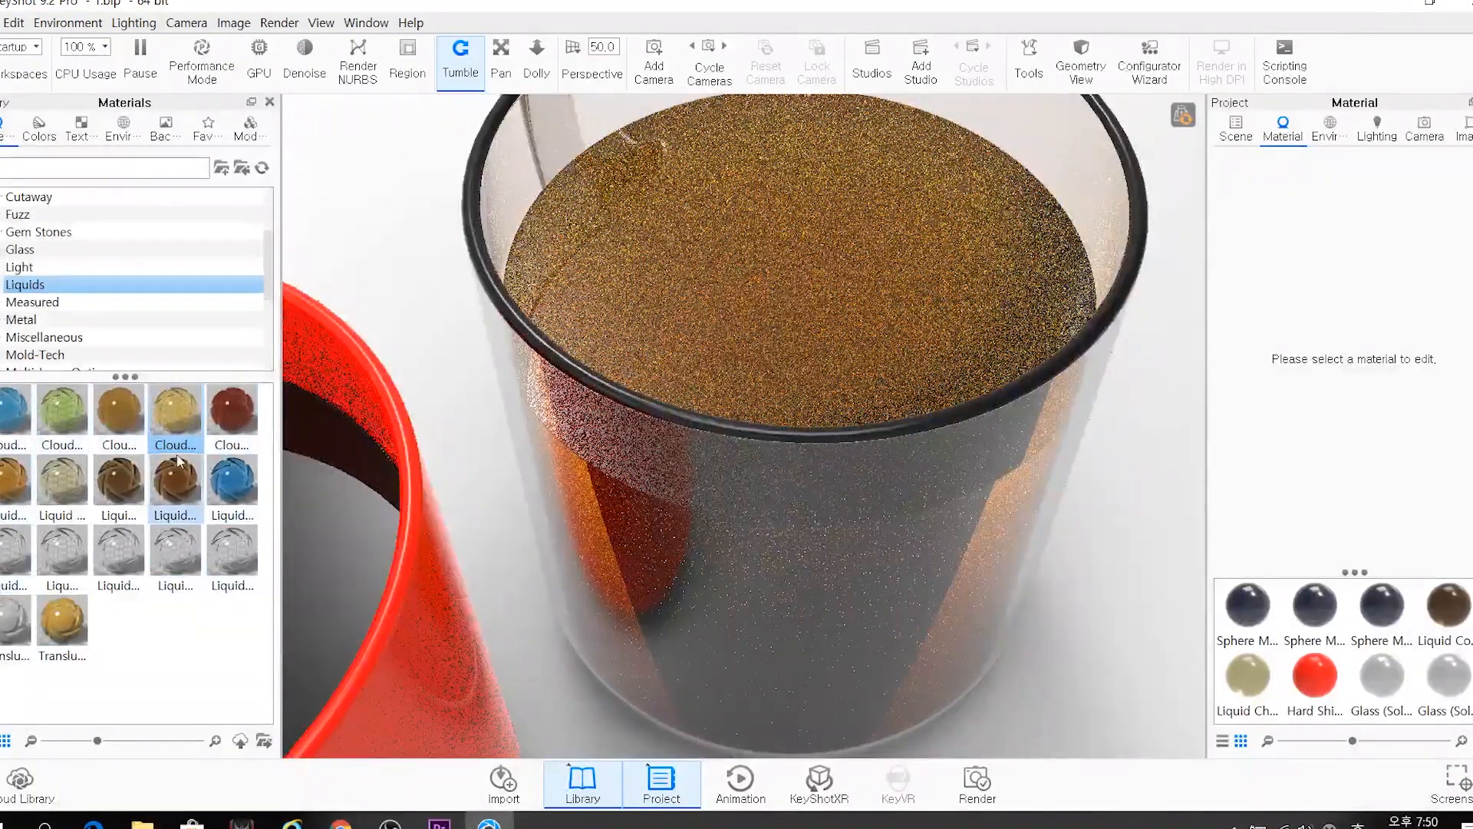
mouse_move(118, 421)
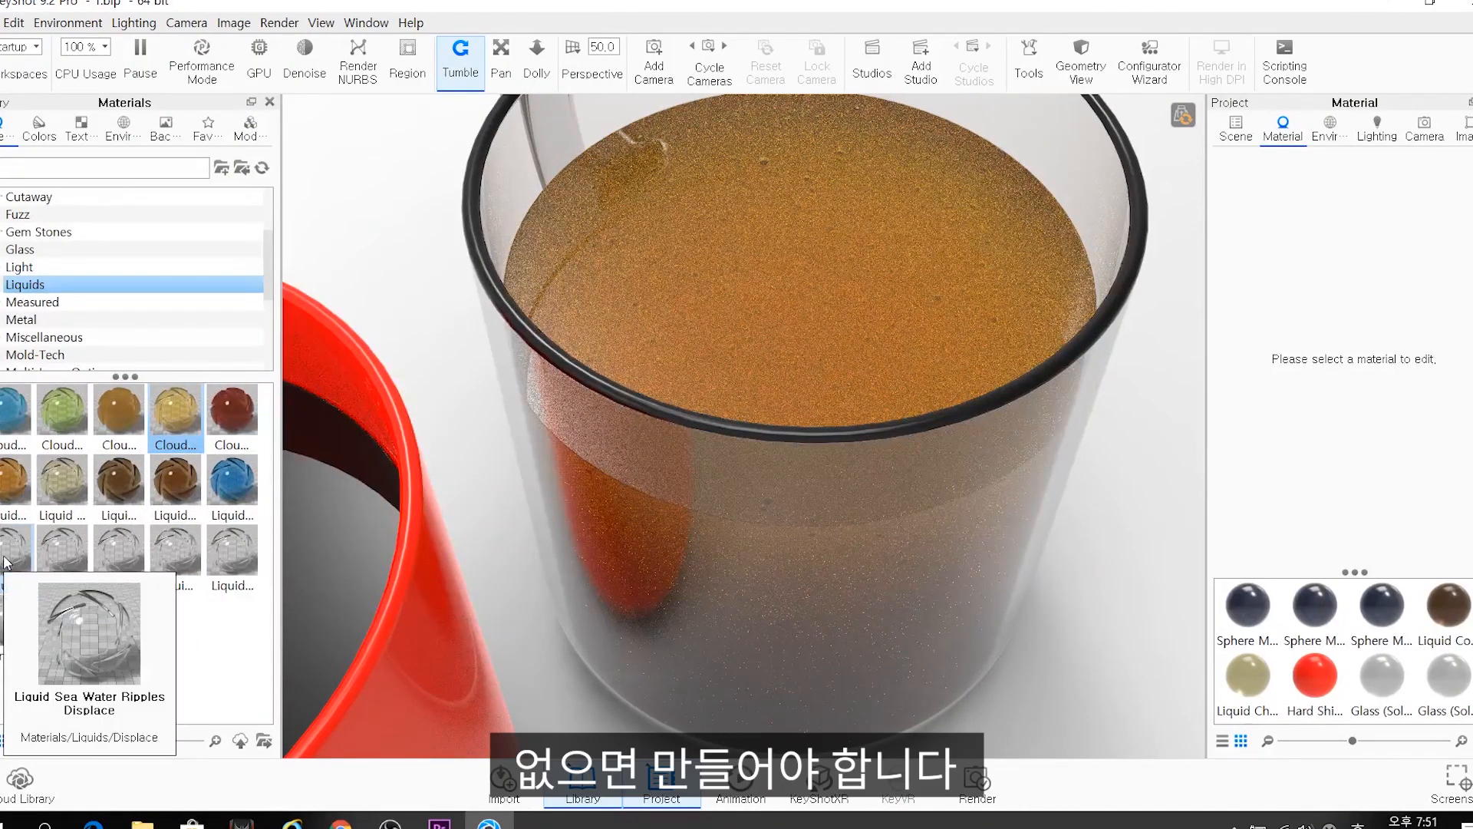
left_click(67, 547)
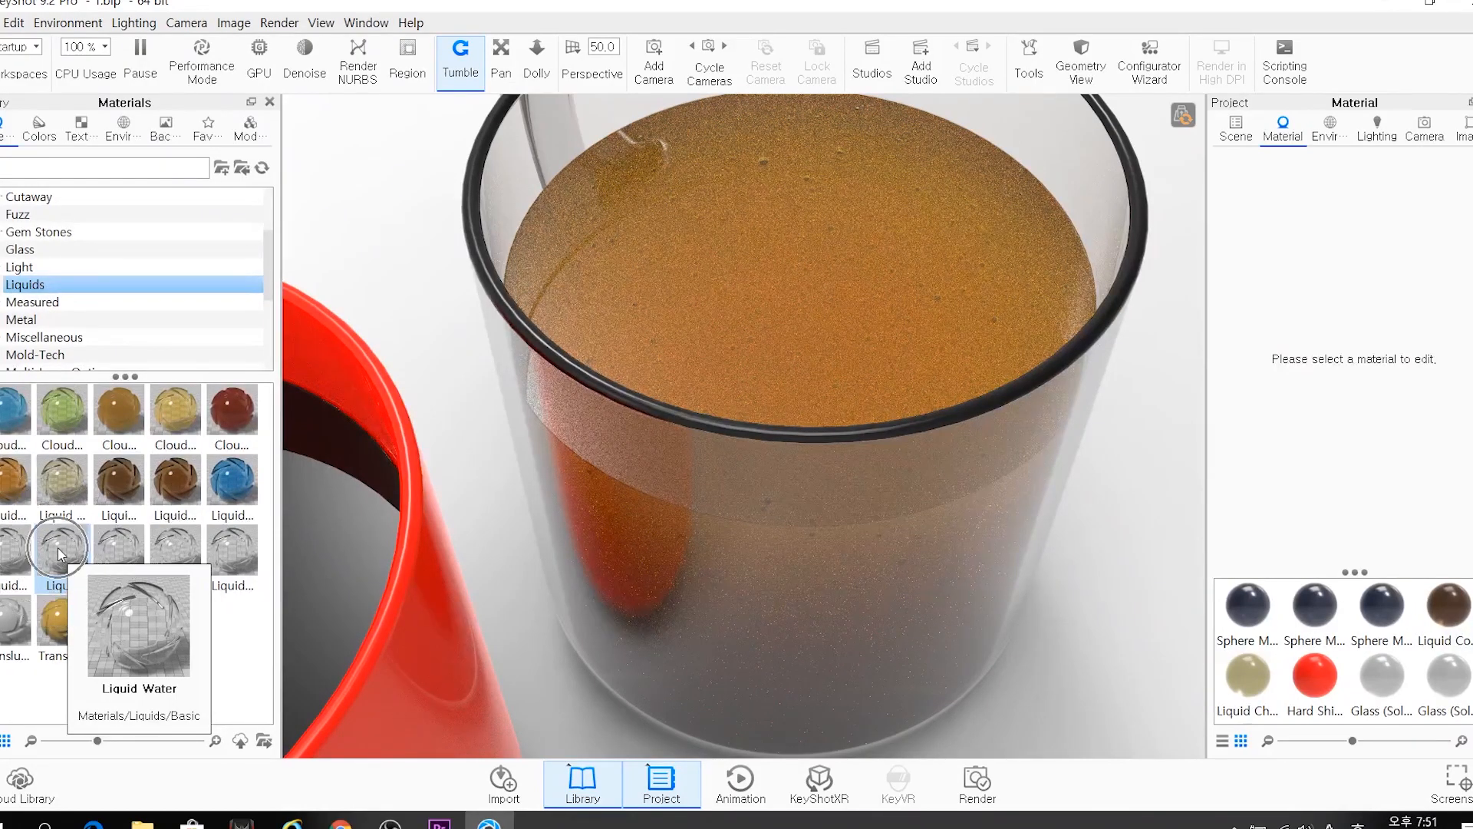
left_click_drag(58, 546, 689, 300)
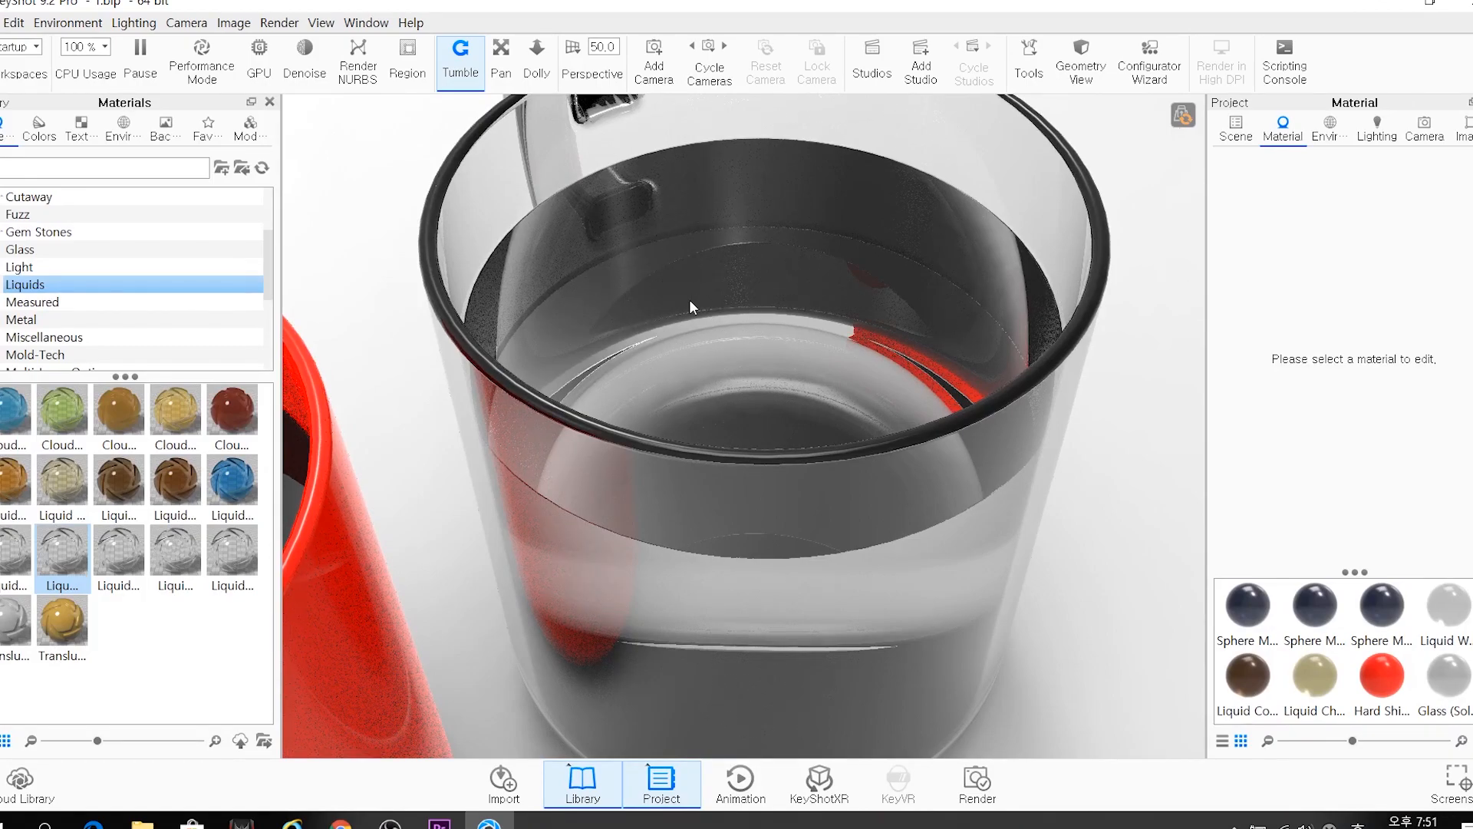
Open the Liquid Water material of the water part under mug_cup2_1 #2 for editing
left_click(1236, 127)
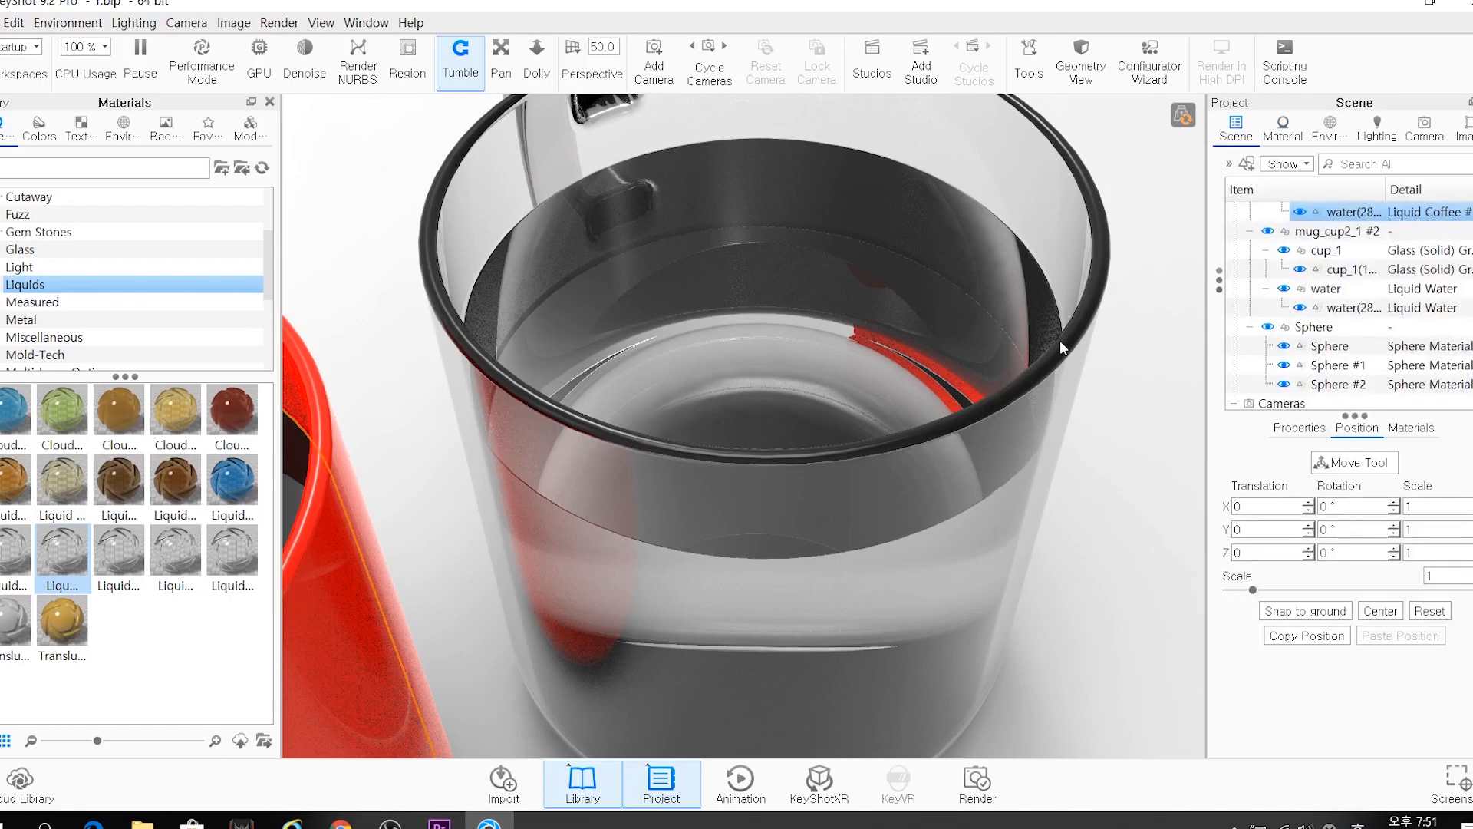
left_click(1339, 308)
double_click(1339, 308)
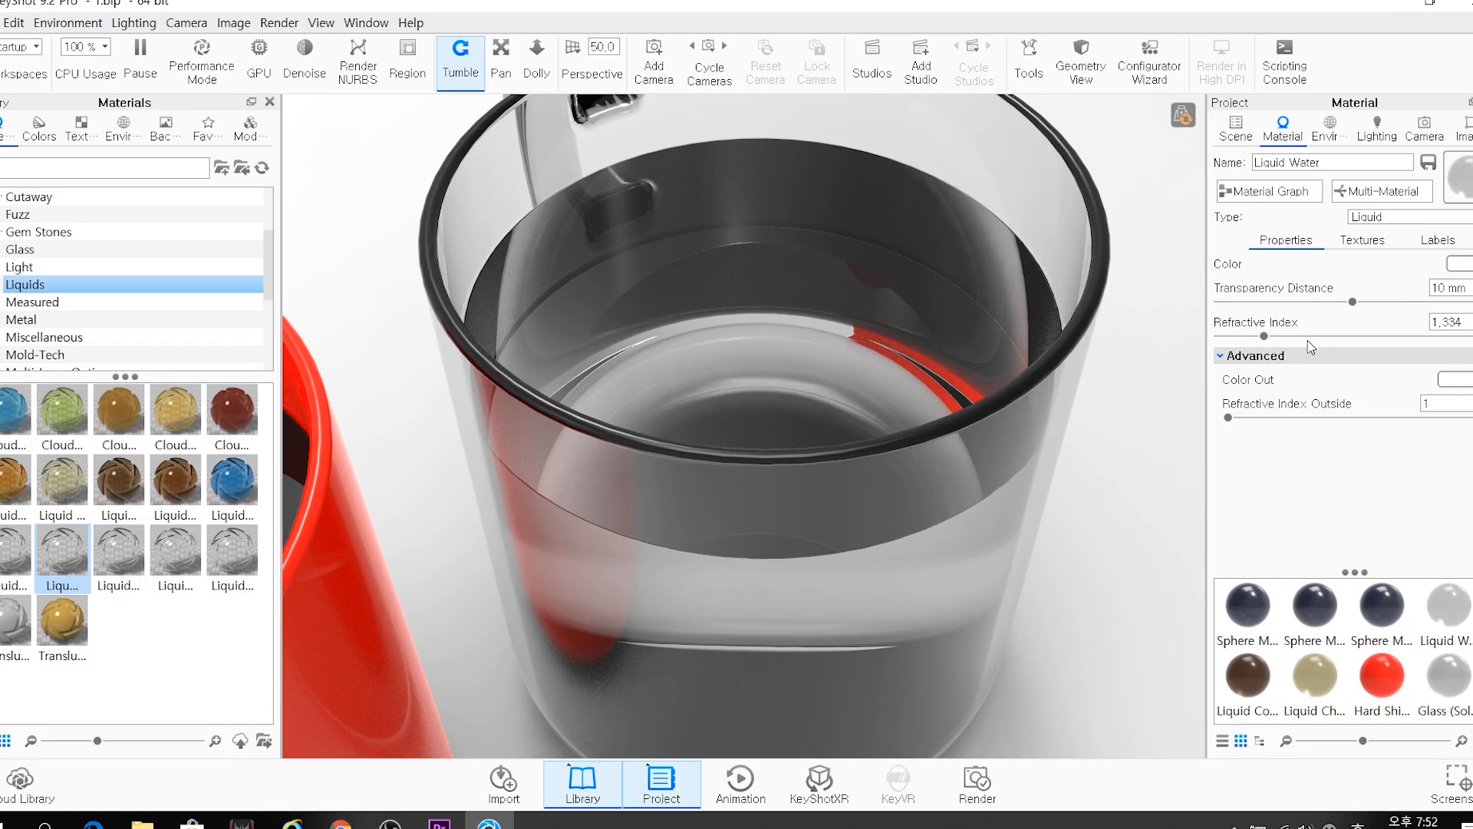
Open the Liquid Water material in the Material Graph and move its window clear of the glass mug
left_click_drag(809, 336, 794, 333)
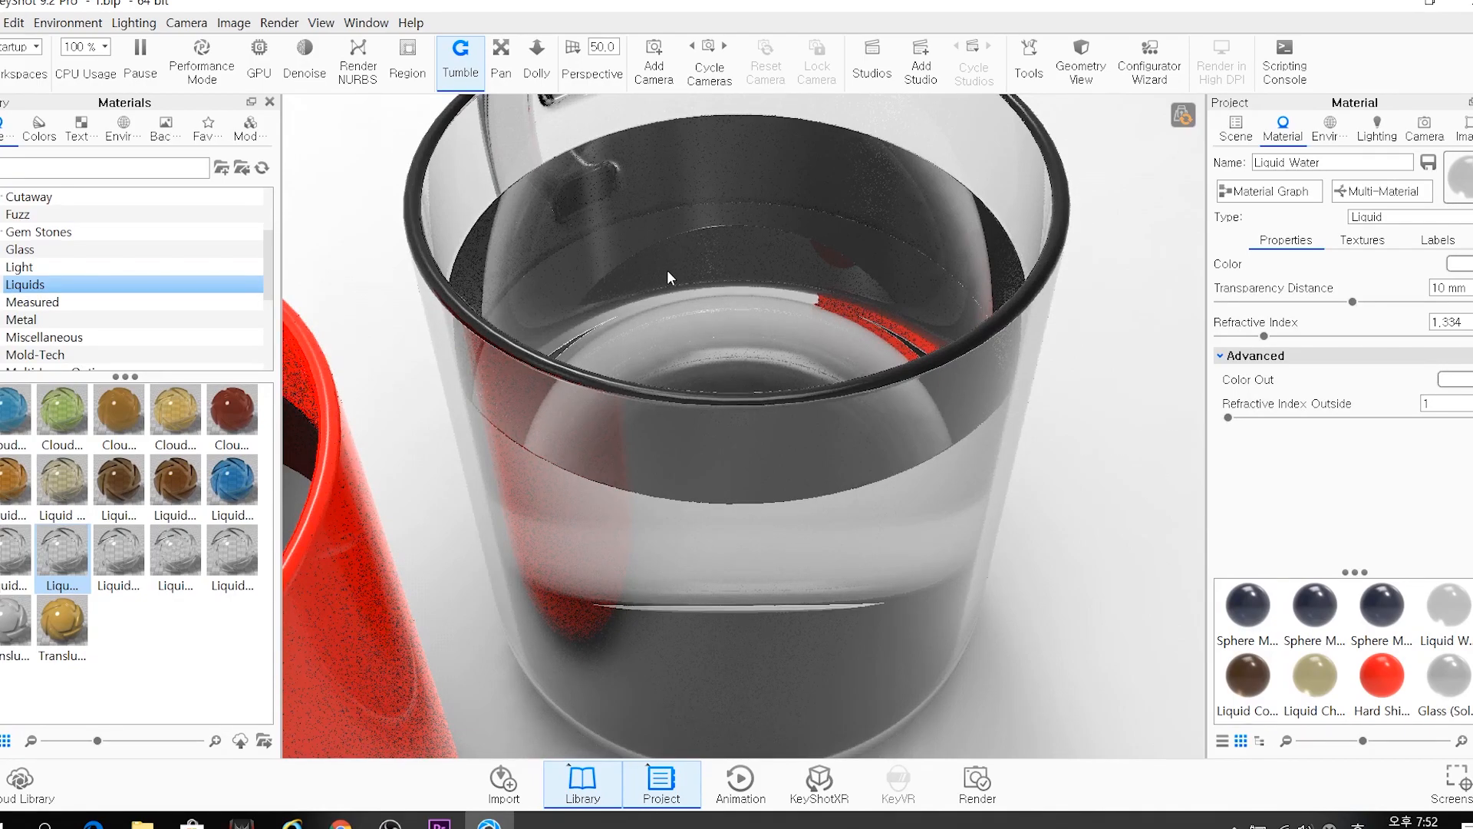
left_click_drag(666, 269, 736, 315)
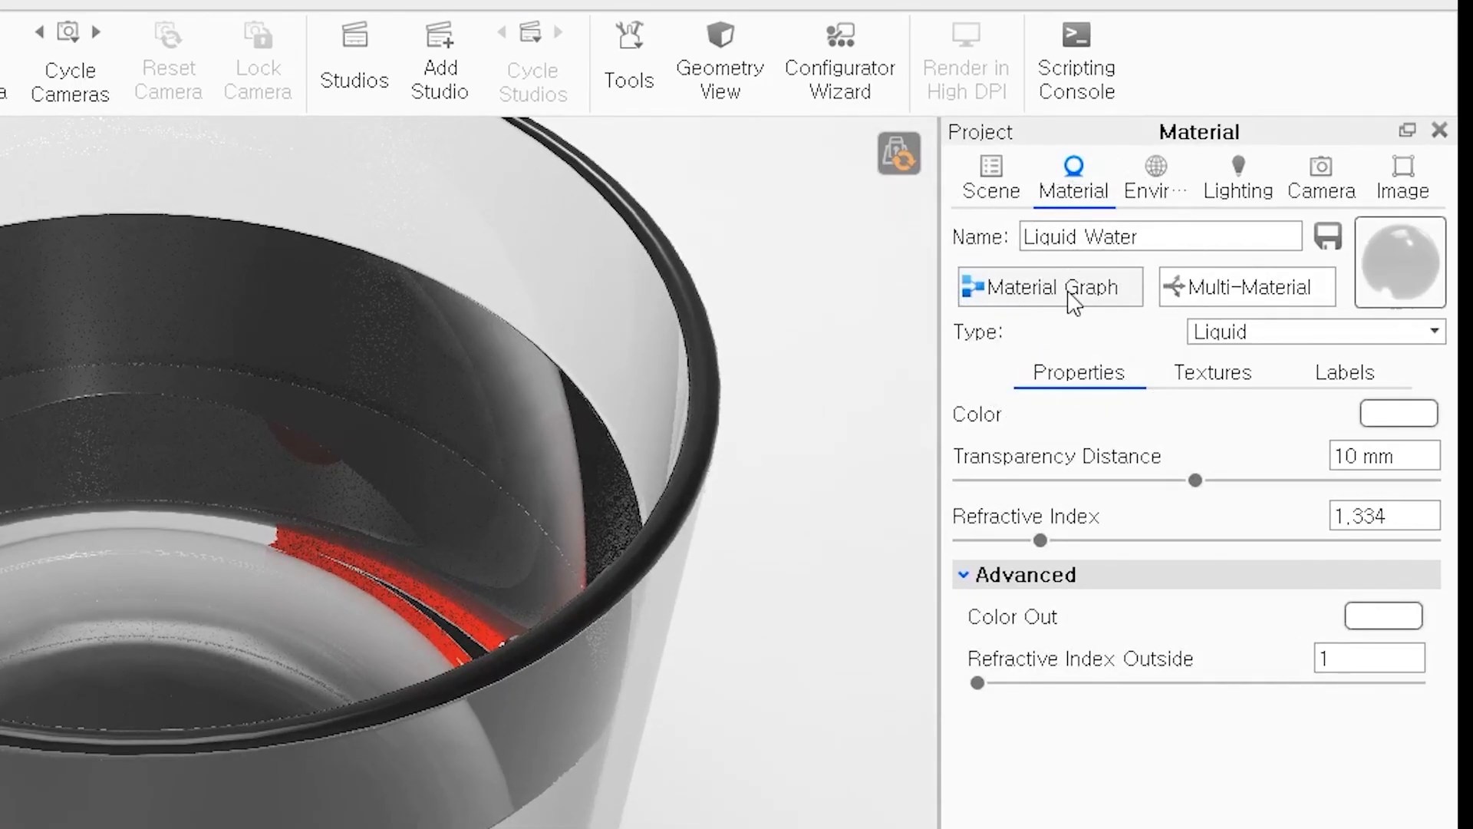
left_click(1072, 299)
key("ctrl")
key("ctrl")
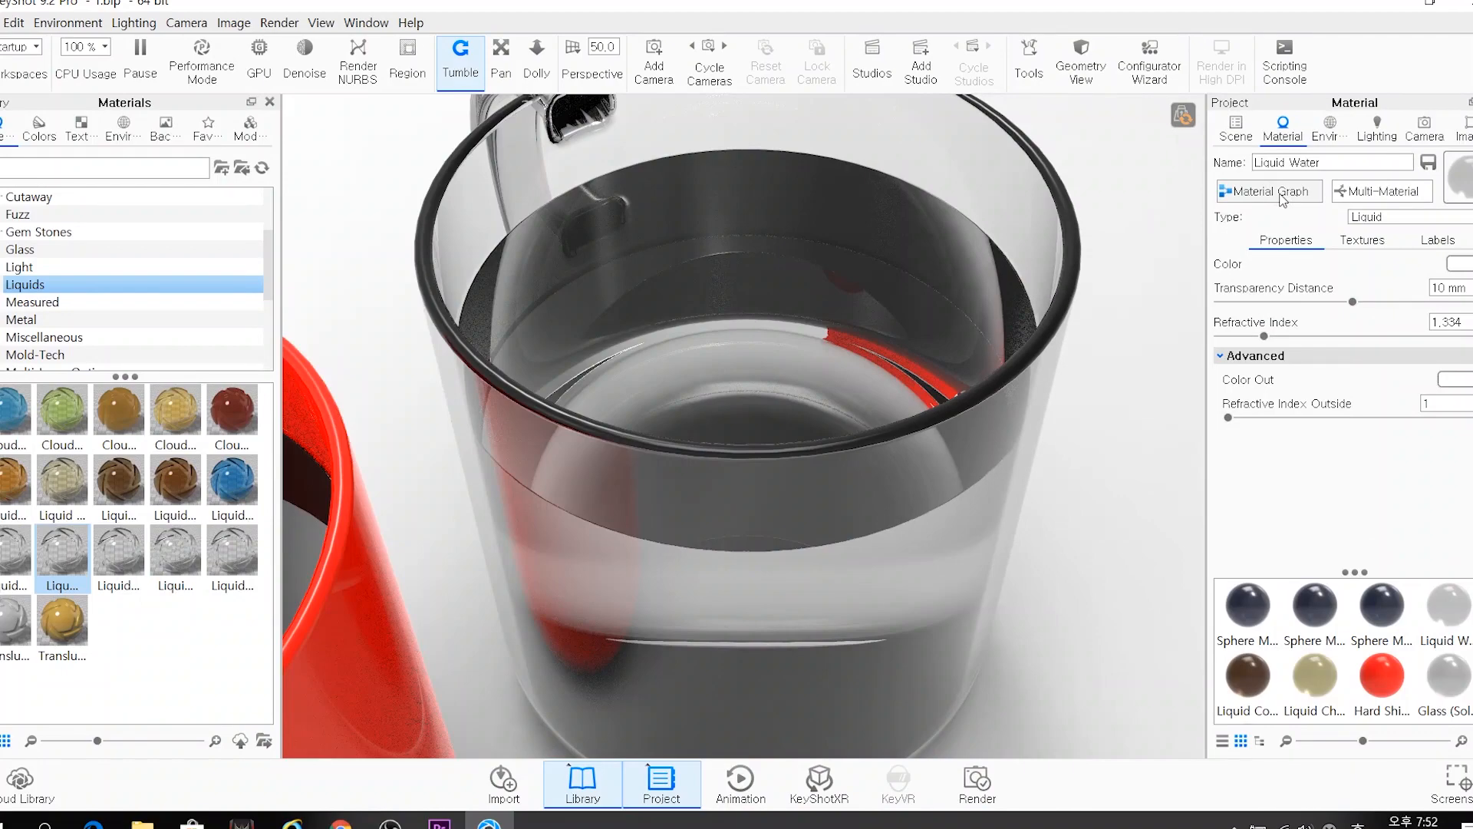
left_click(1282, 194)
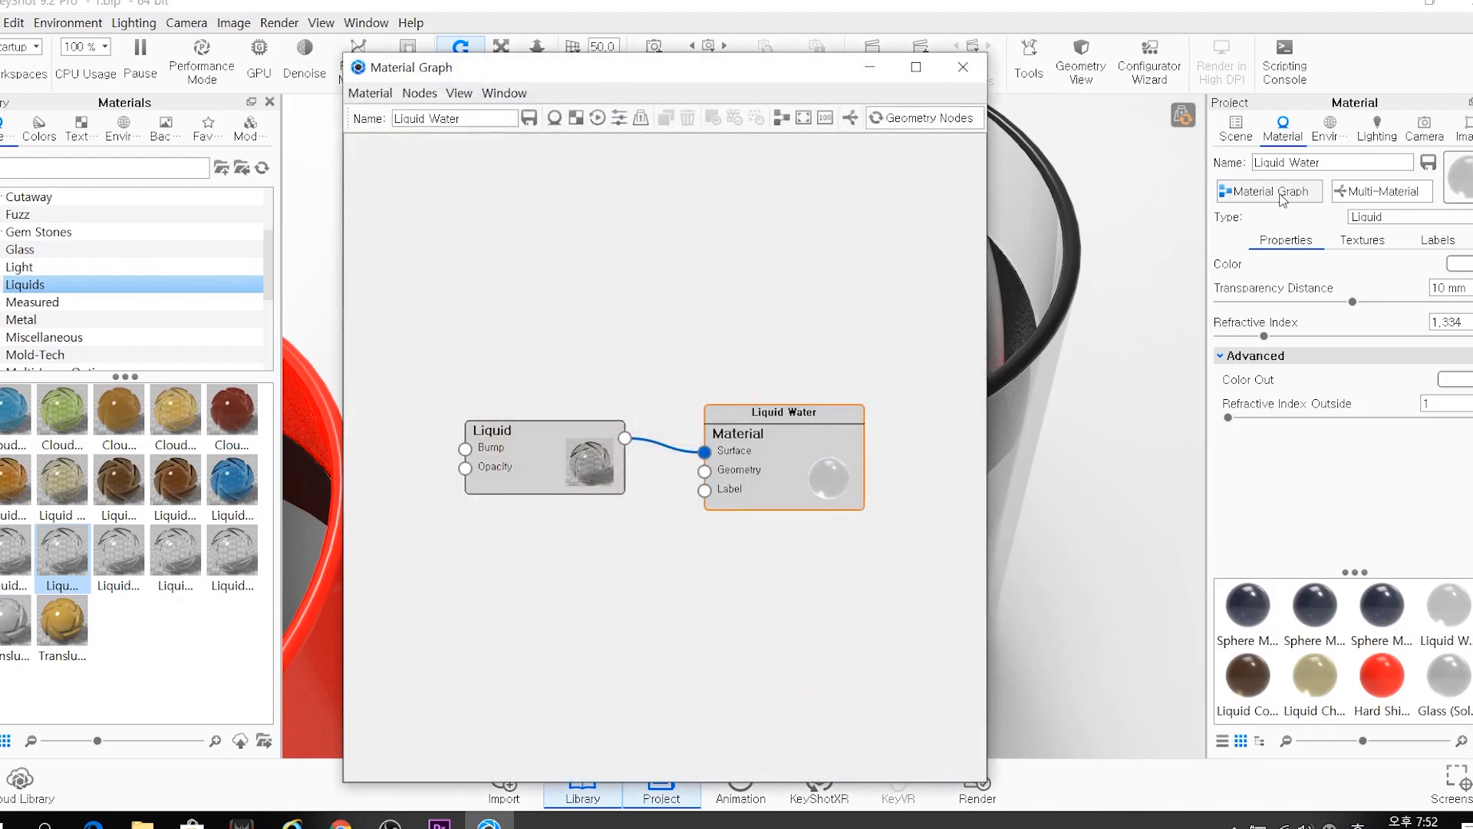
left_click_drag(506, 69, 711, 35)
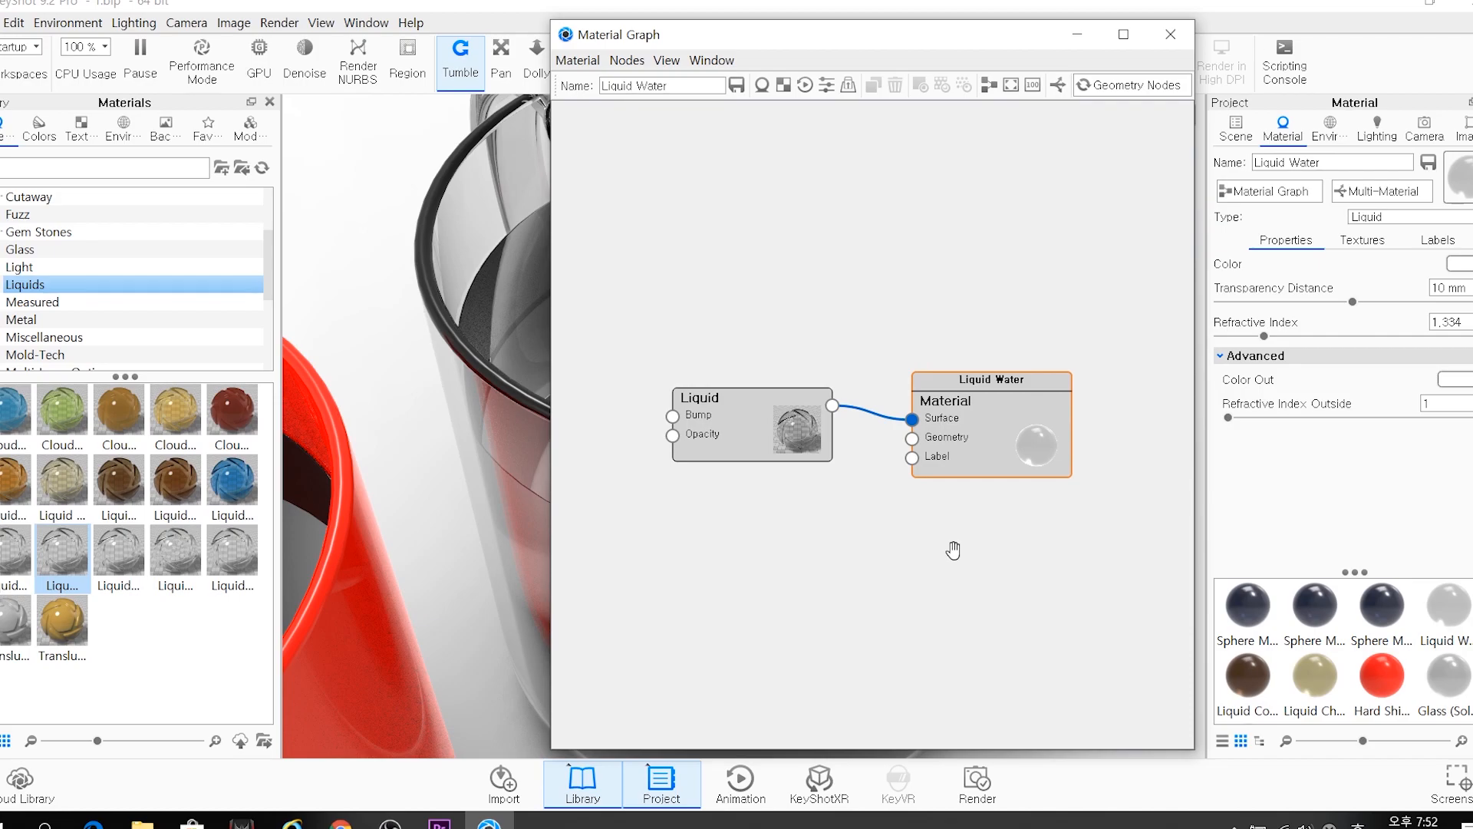
left_click_drag(783, 40, 263, 44)
Examine how the Liquid node feeds the Surface input of the Liquid Water material alongside the glass mug preview
scroll(942, 398, "up", 3)
left_click_drag(942, 398, 1113, 368)
scroll(930, 390, "up", 3)
scroll(928, 382, "down", 5)
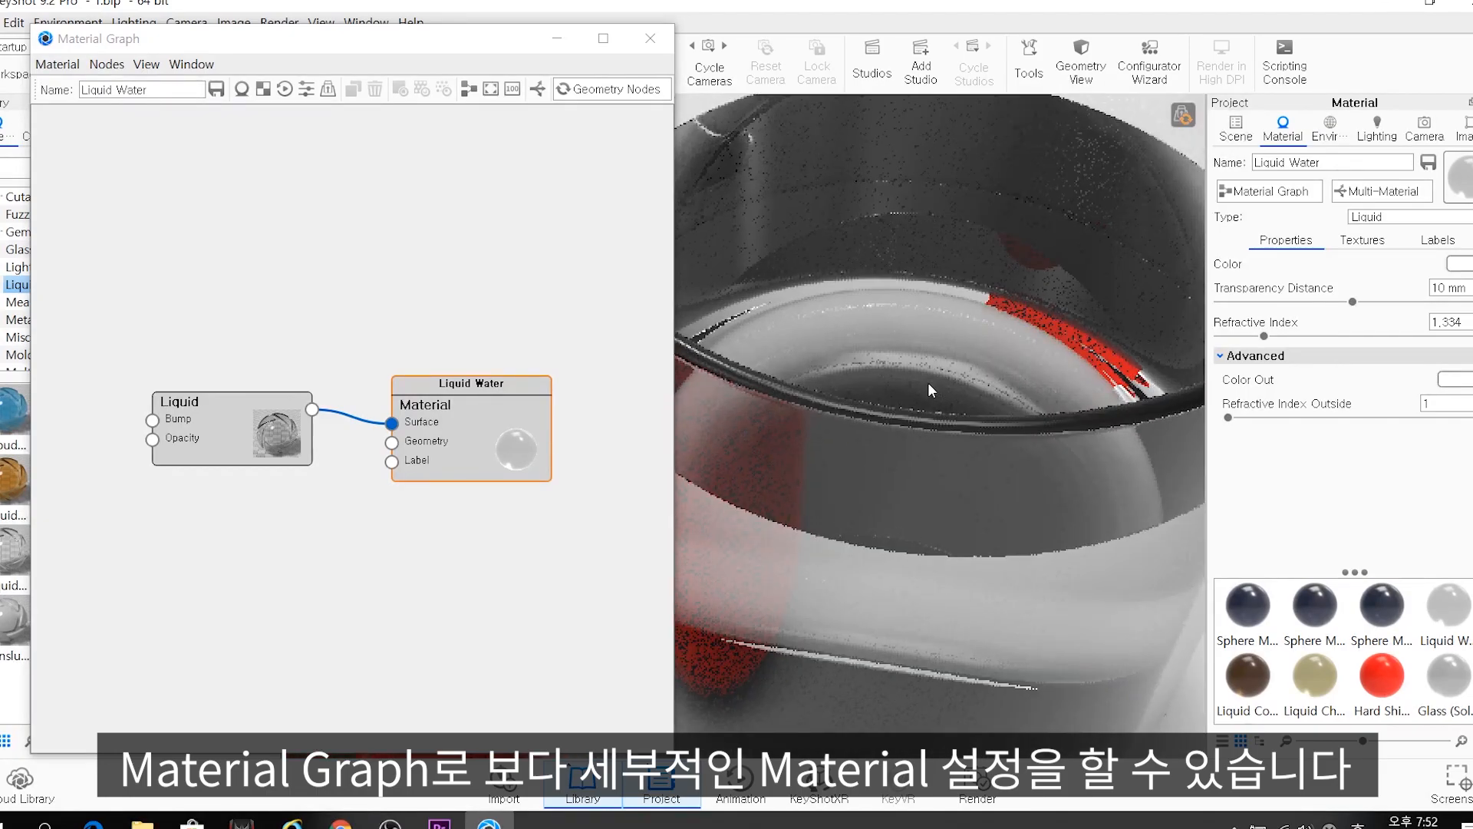
left_click_drag(821, 356, 887, 459)
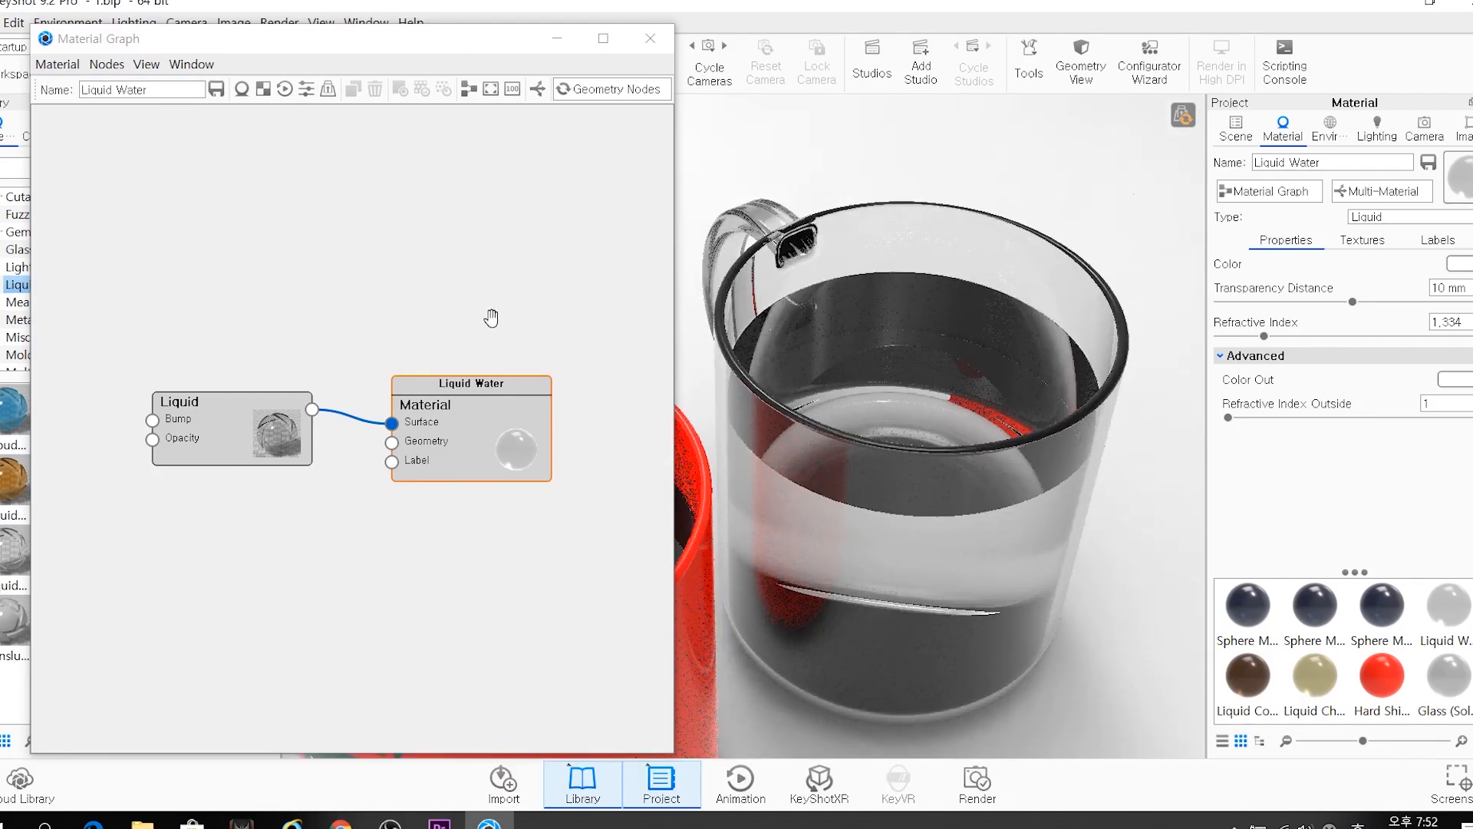
left_click(221, 417)
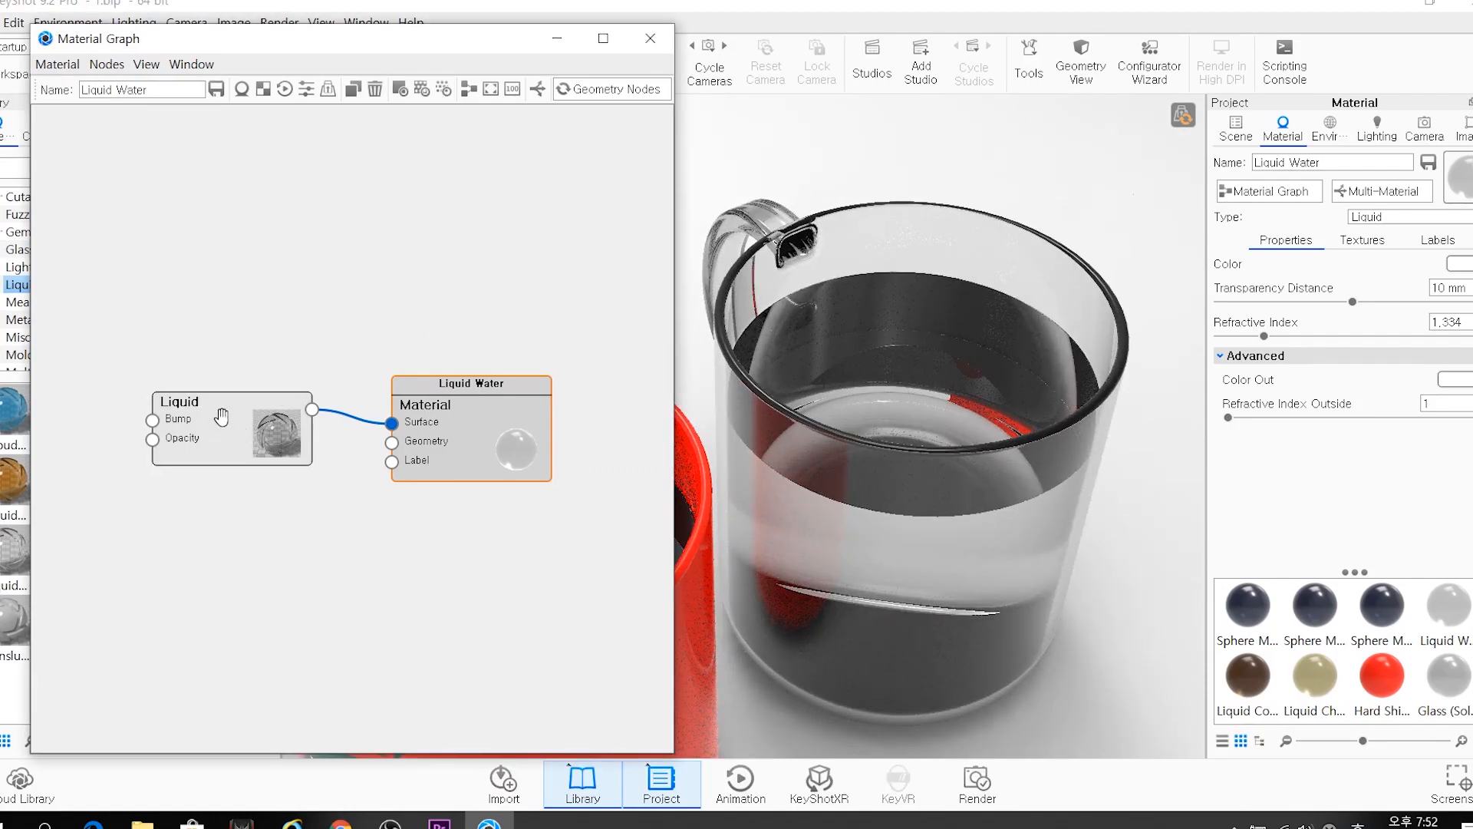
left_click(484, 389)
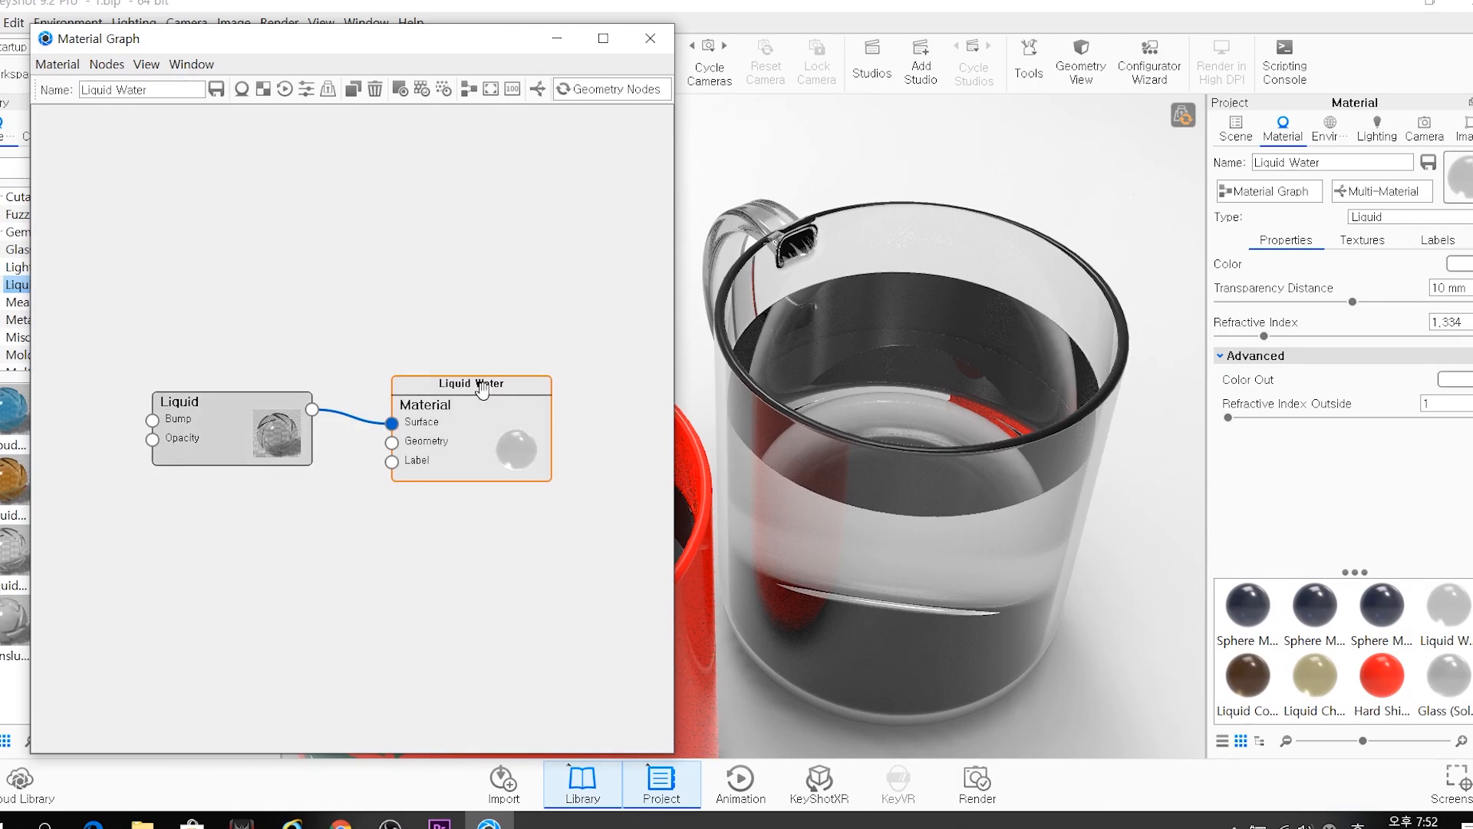
left_click(217, 429)
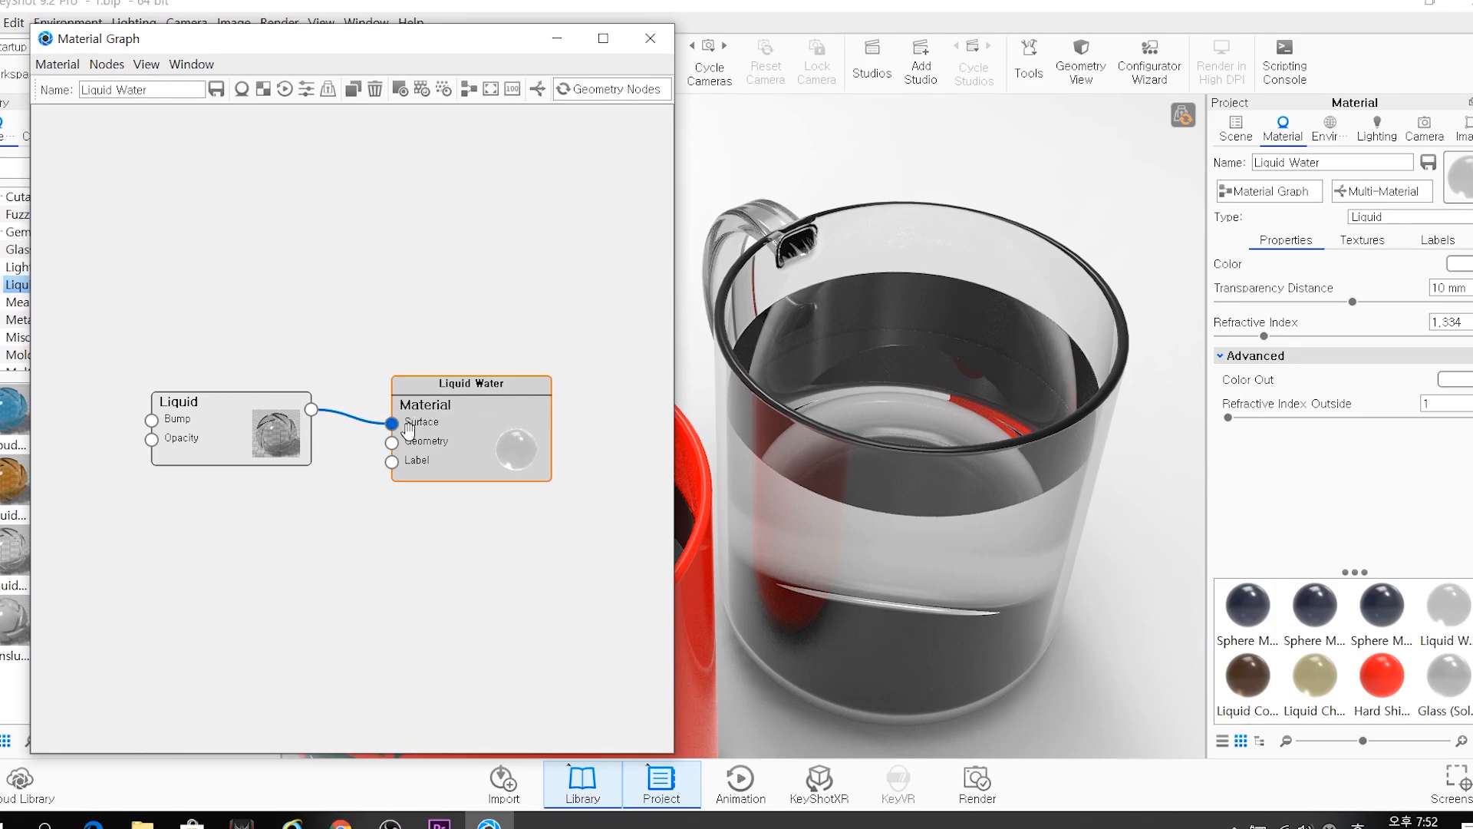
key("ctrl")
key("ctrl")
left_click(259, 541)
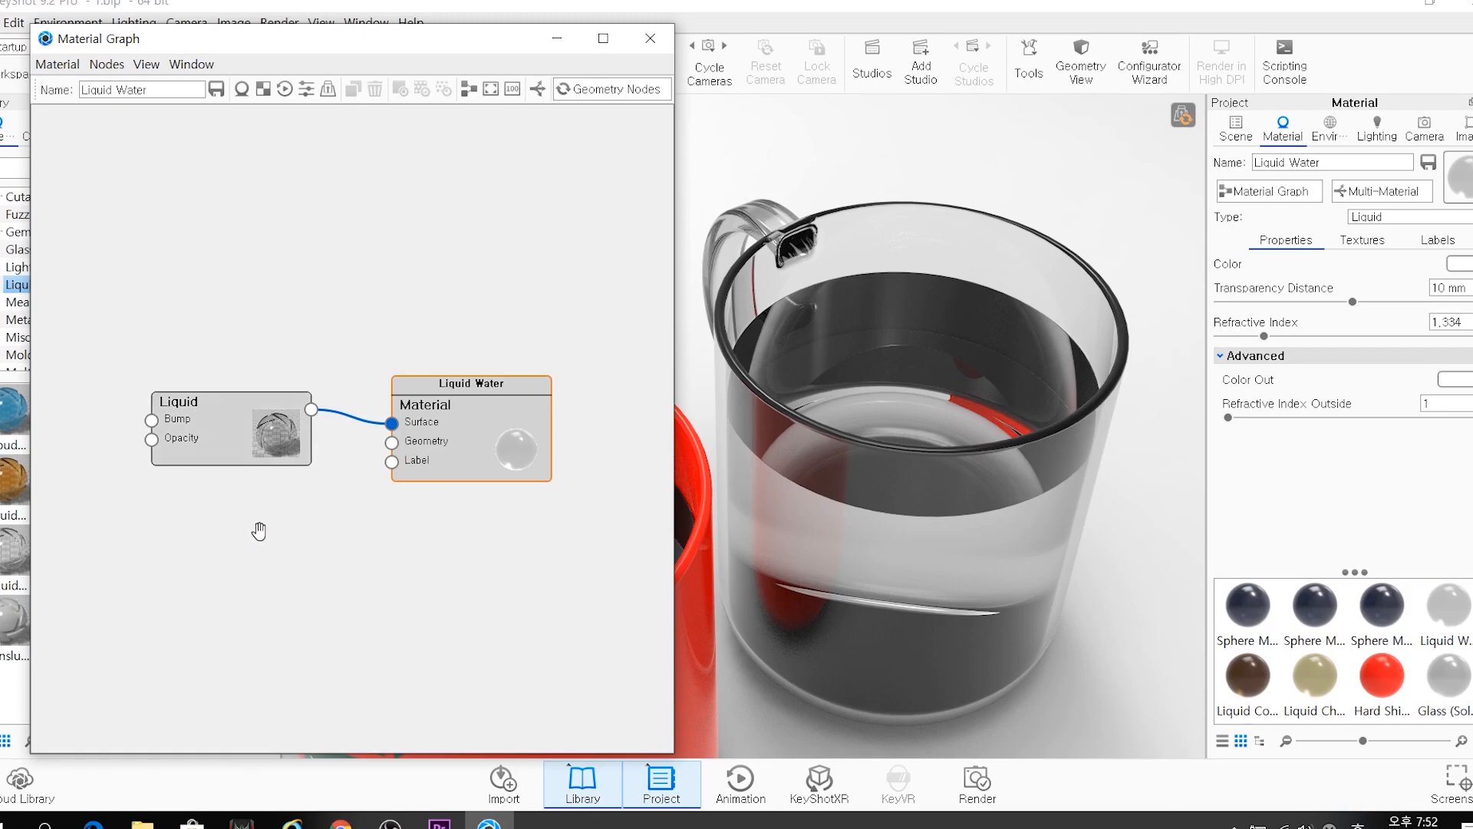
Add a Bubbles geometry node below the Liquid node and connect it to the Liquid Water material's Geometry input
key("ctrl")
right_click(284, 570)
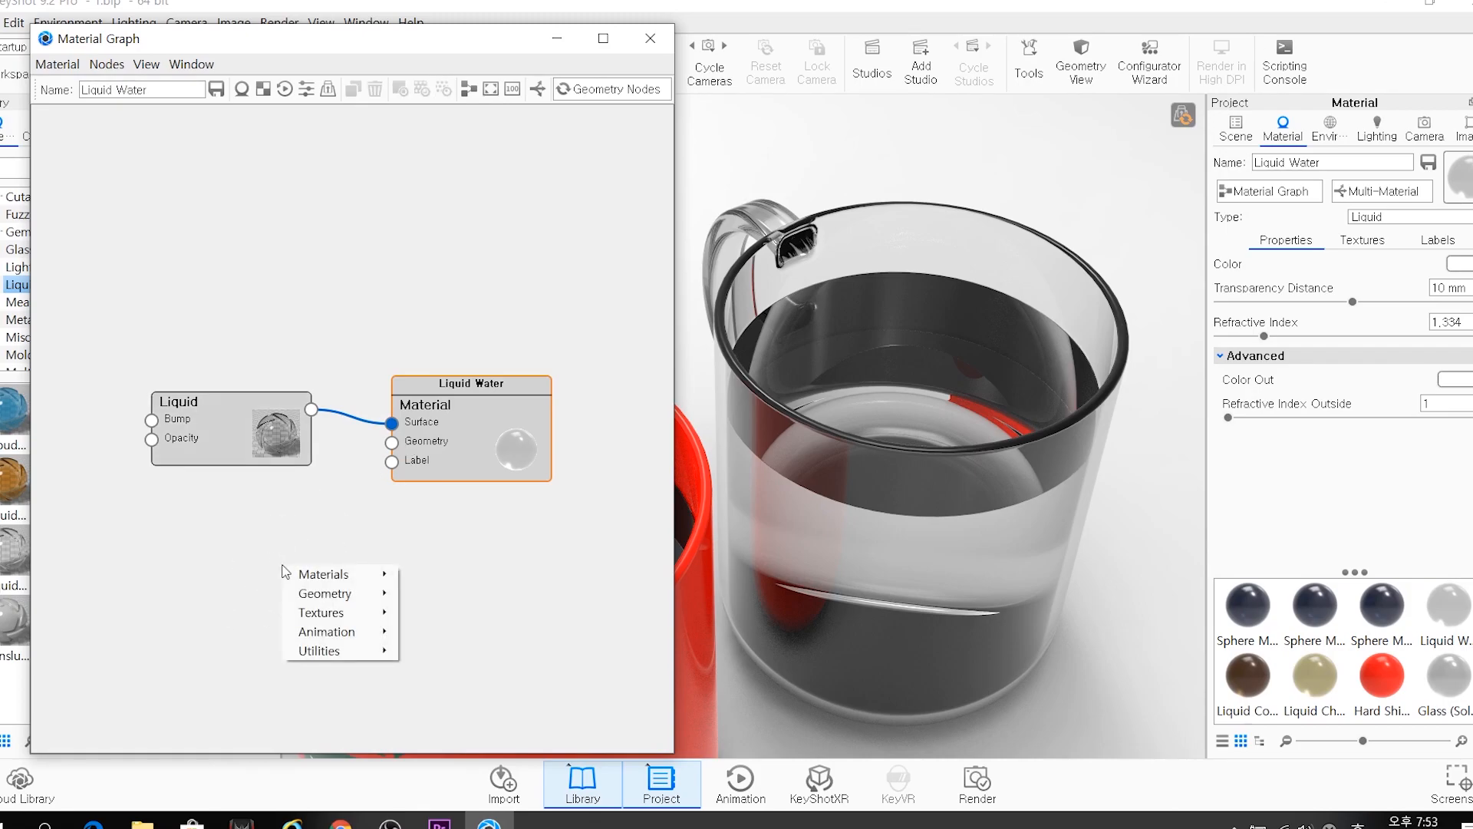
mouse_move(300, 601)
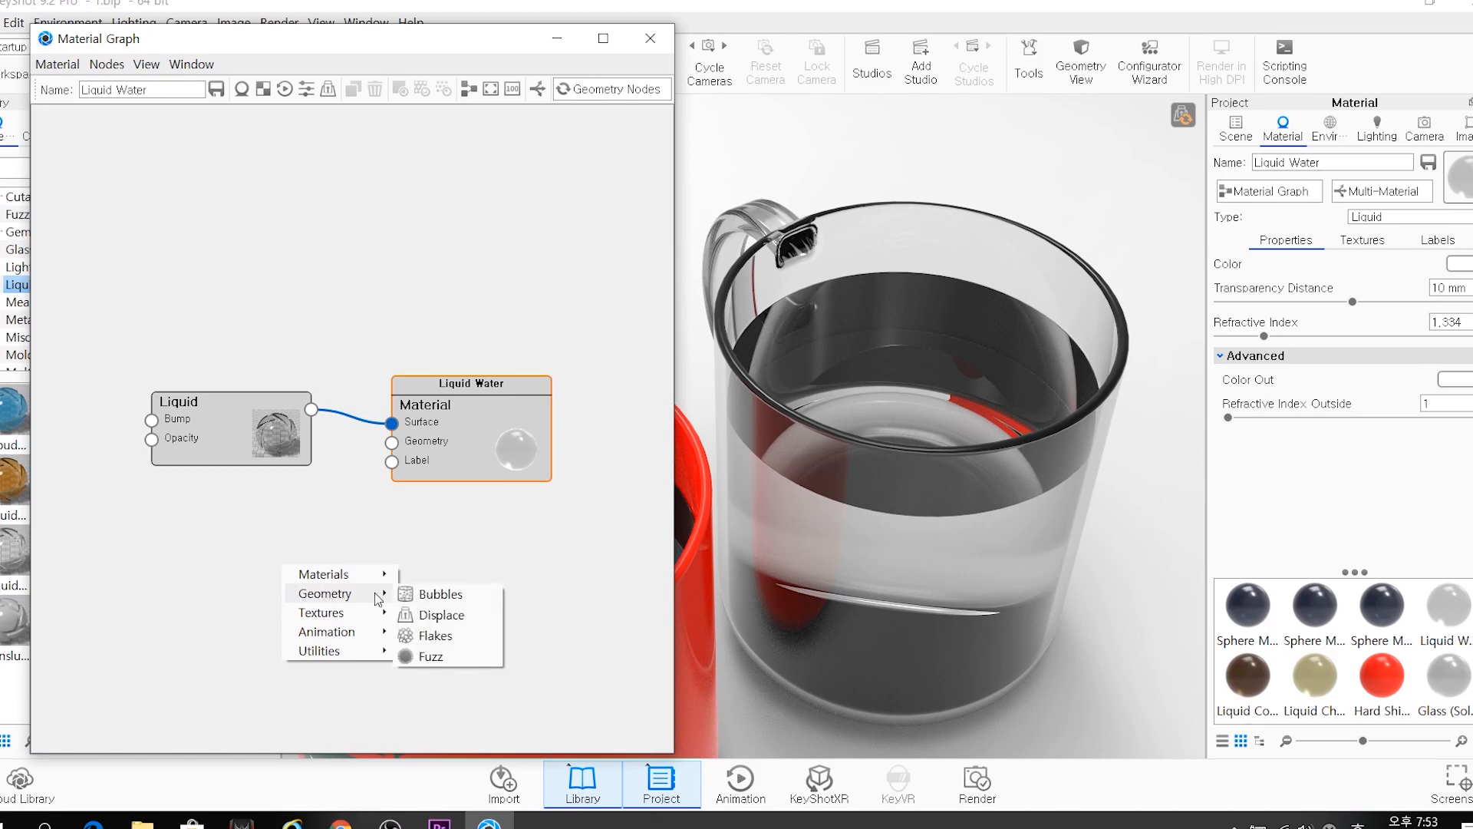
left_click(451, 603)
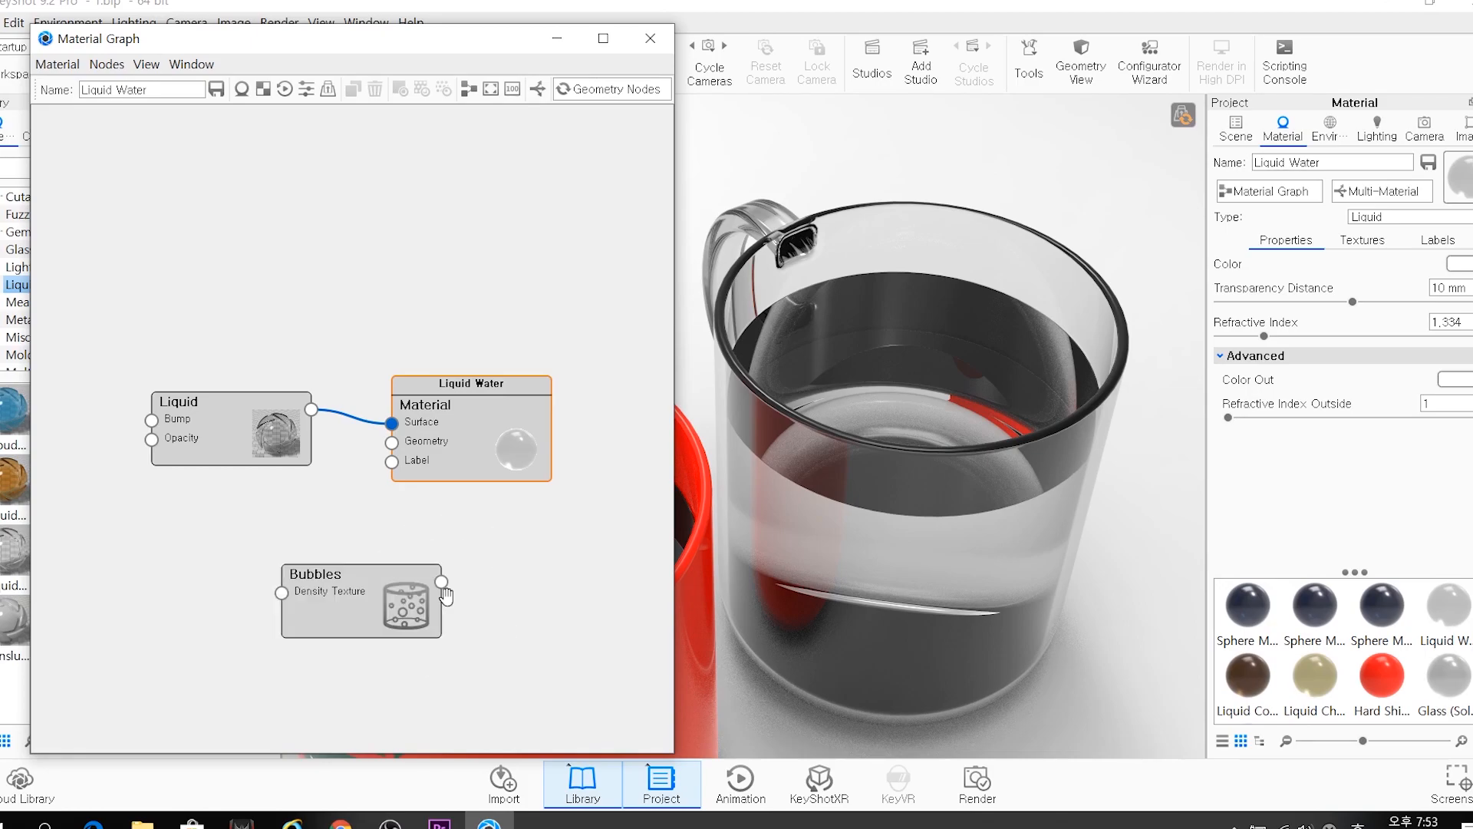
left_click_drag(339, 590, 218, 526)
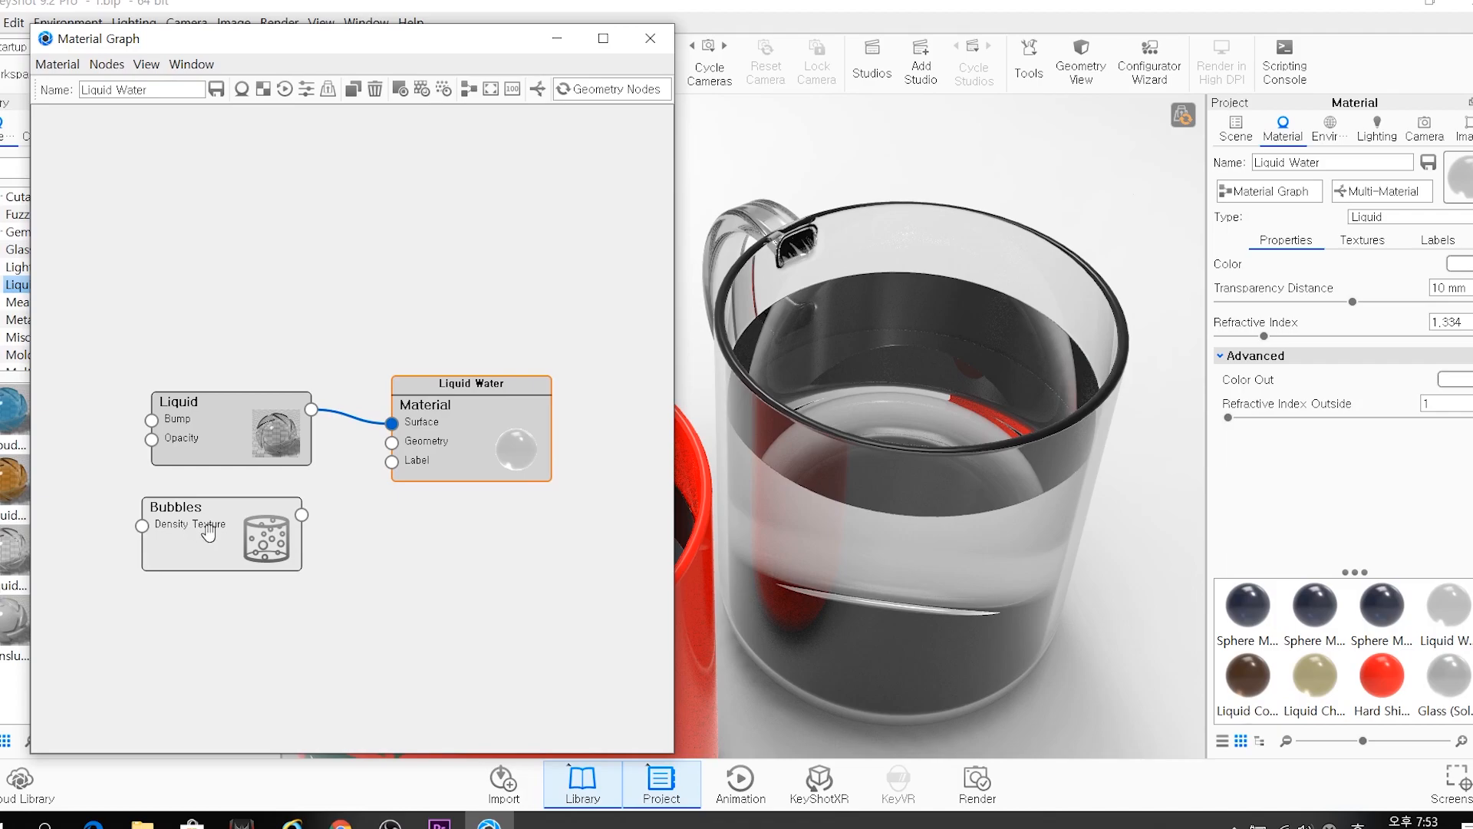
key("ctrl")
key("ctrl")
key("ctrl")
left_click_drag(302, 515, 392, 443)
Inspect the water in the glass mug up close from several angles, with the graph window moved aside
left_click_drag(882, 427, 955, 410)
scroll(956, 410, "up", 3)
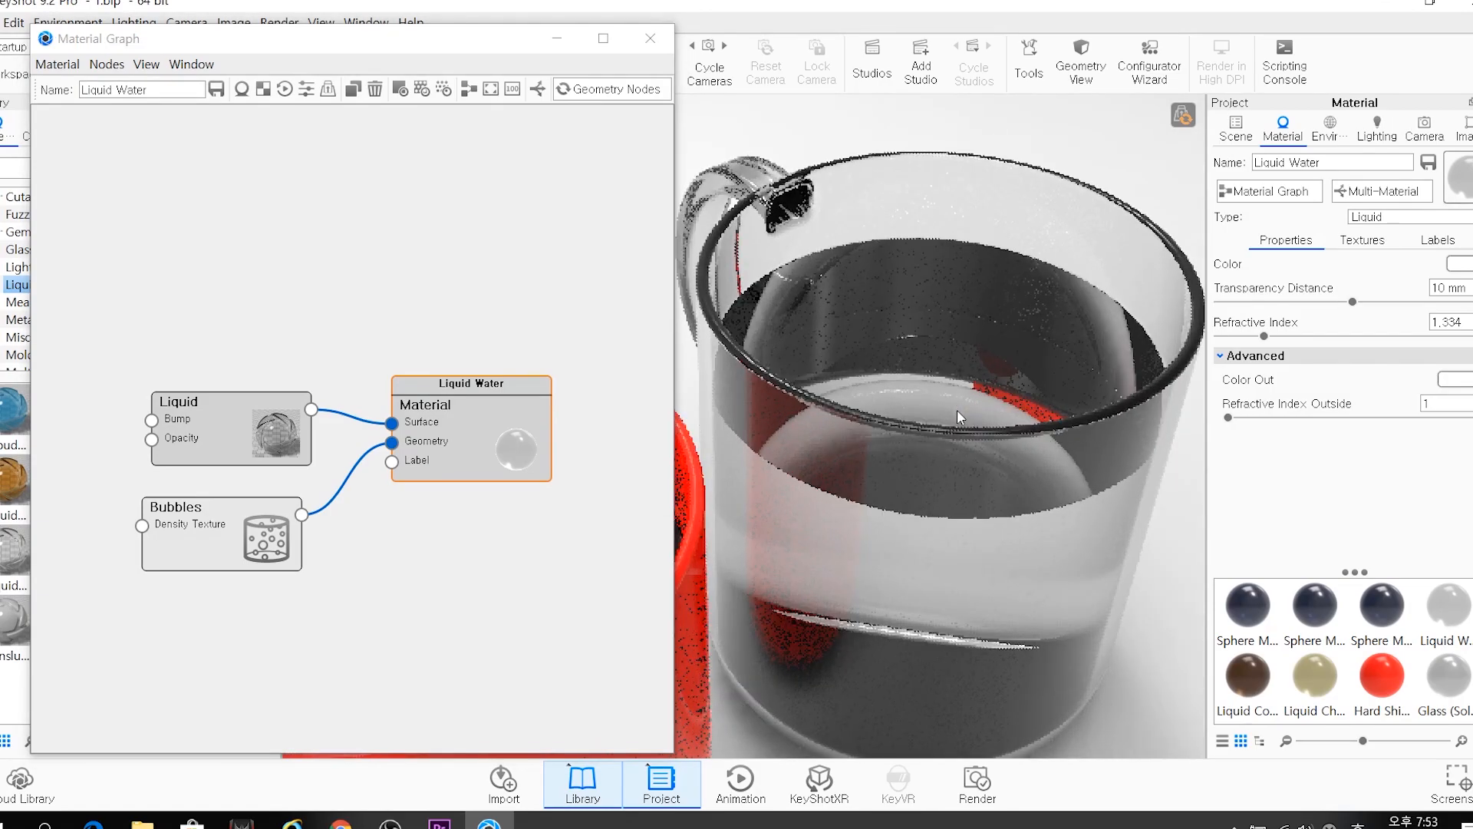
scroll(956, 409, "up", 4)
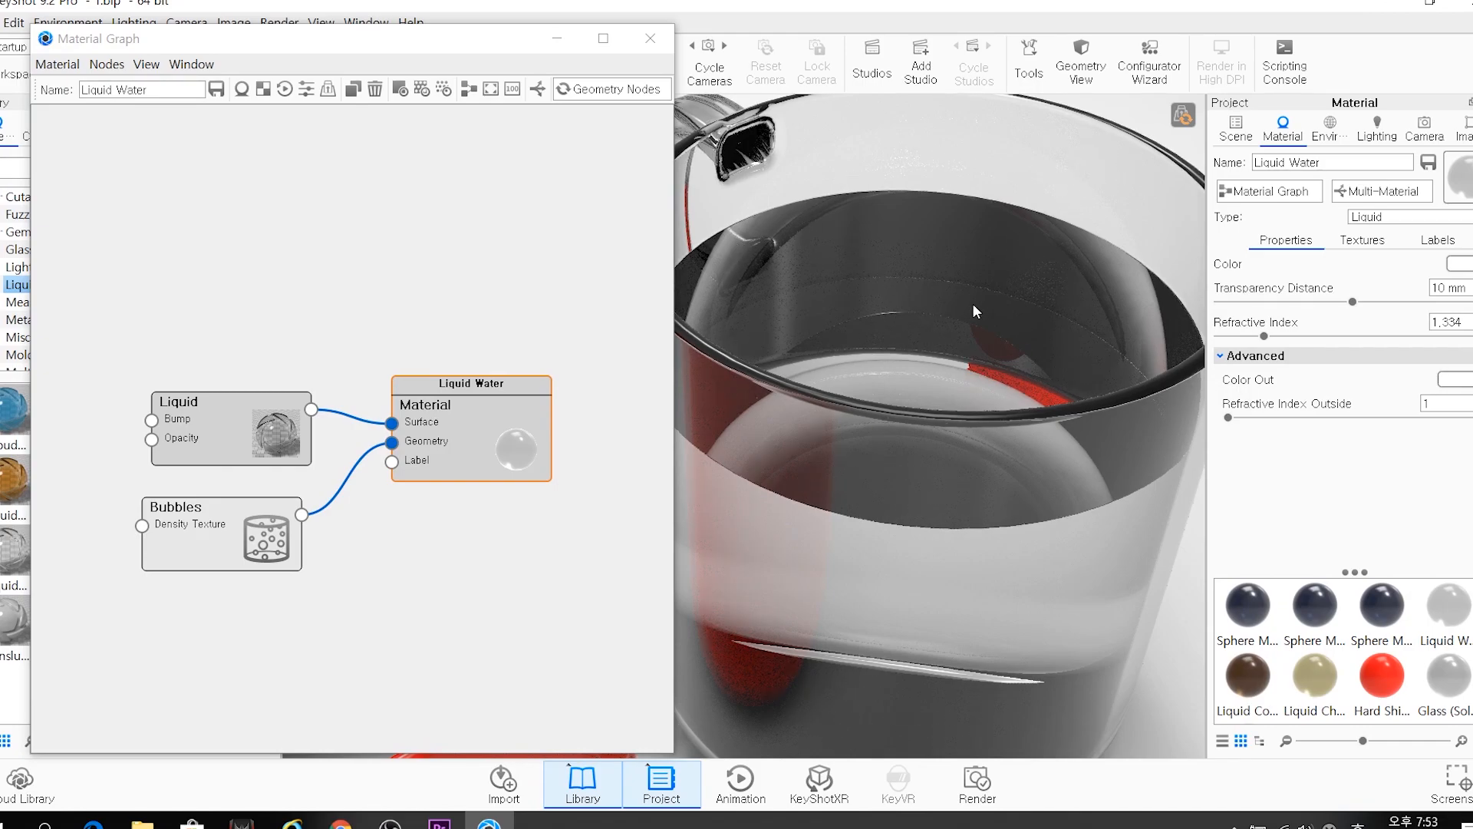
left_click(478, 52)
left_click_drag(482, 57, 495, 186)
left_click(948, 375)
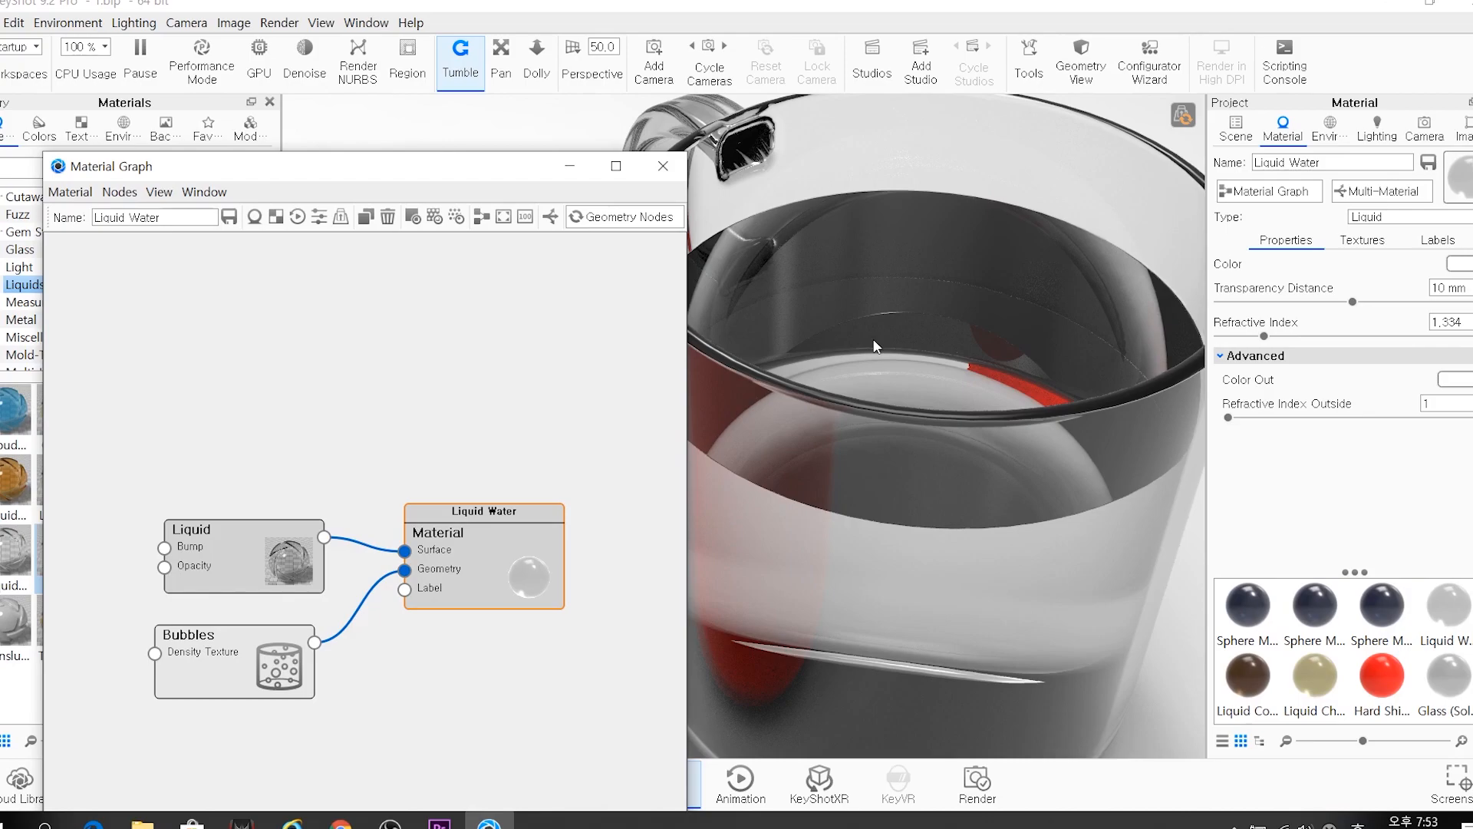
left_click_drag(994, 356, 808, 347)
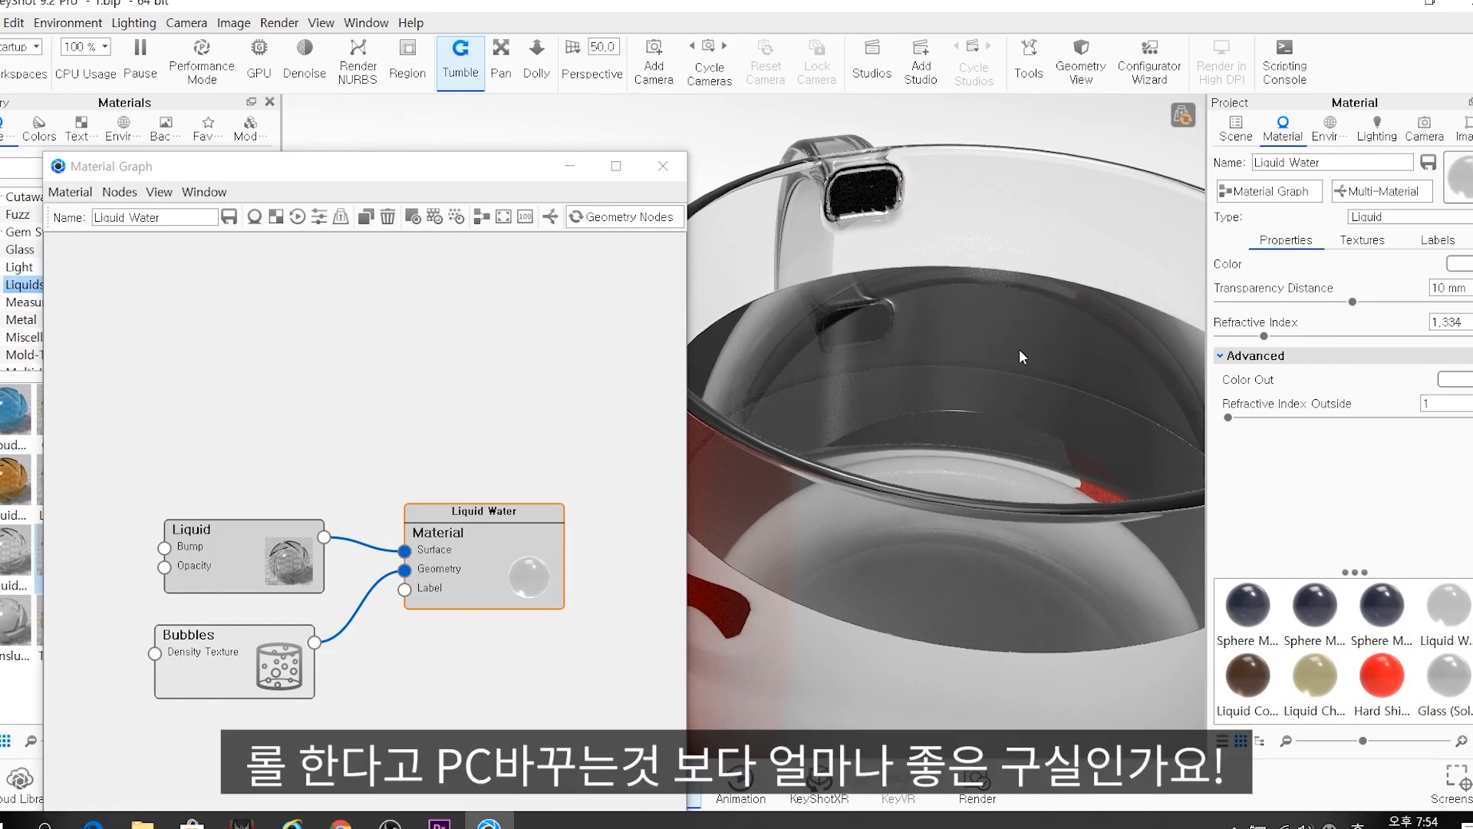
Turn on Performance Mode for the real-time view of the glass mug
left_click_drag(445, 170, 372, 145)
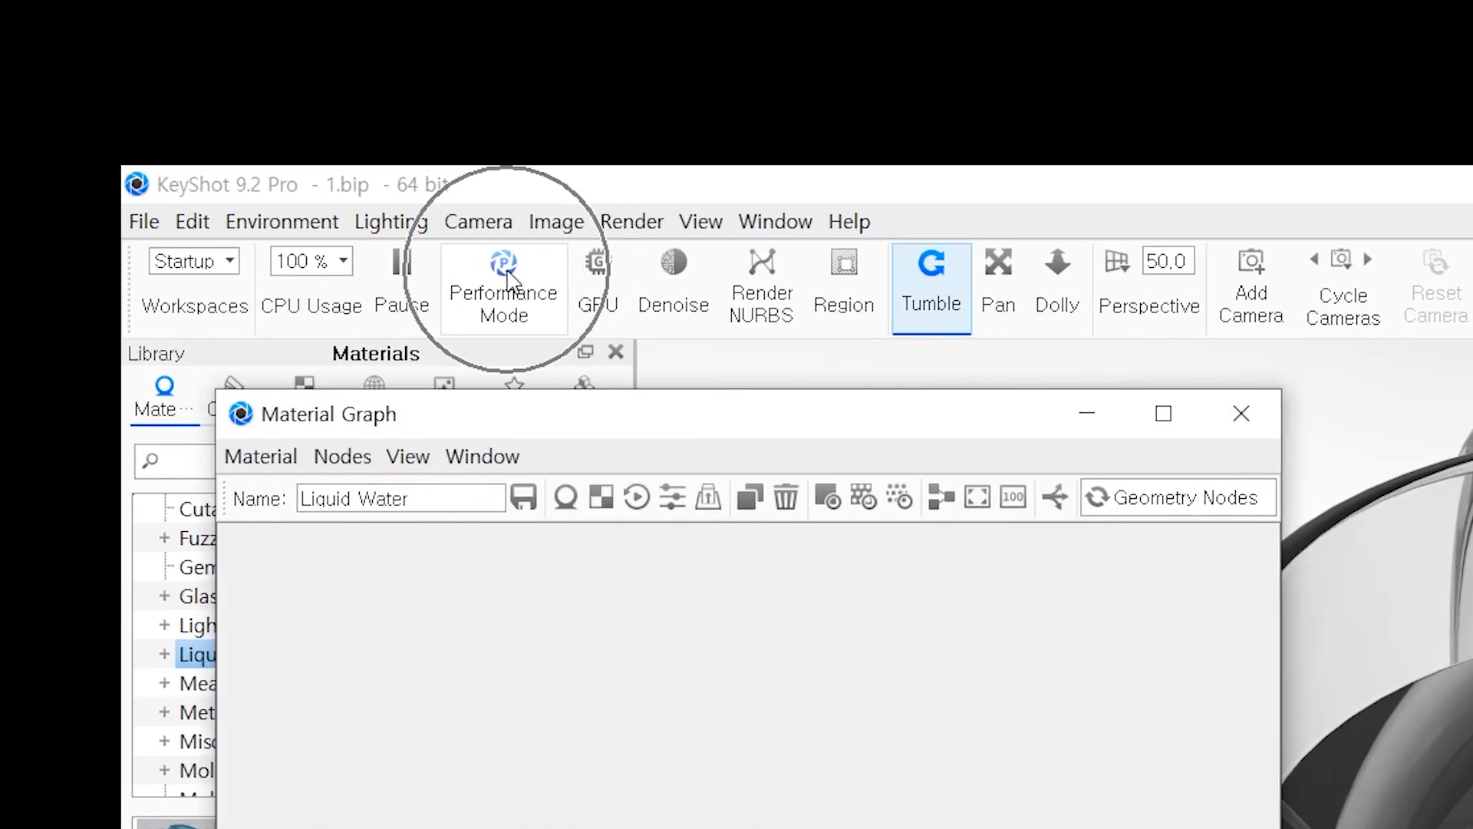
key("ctrl")
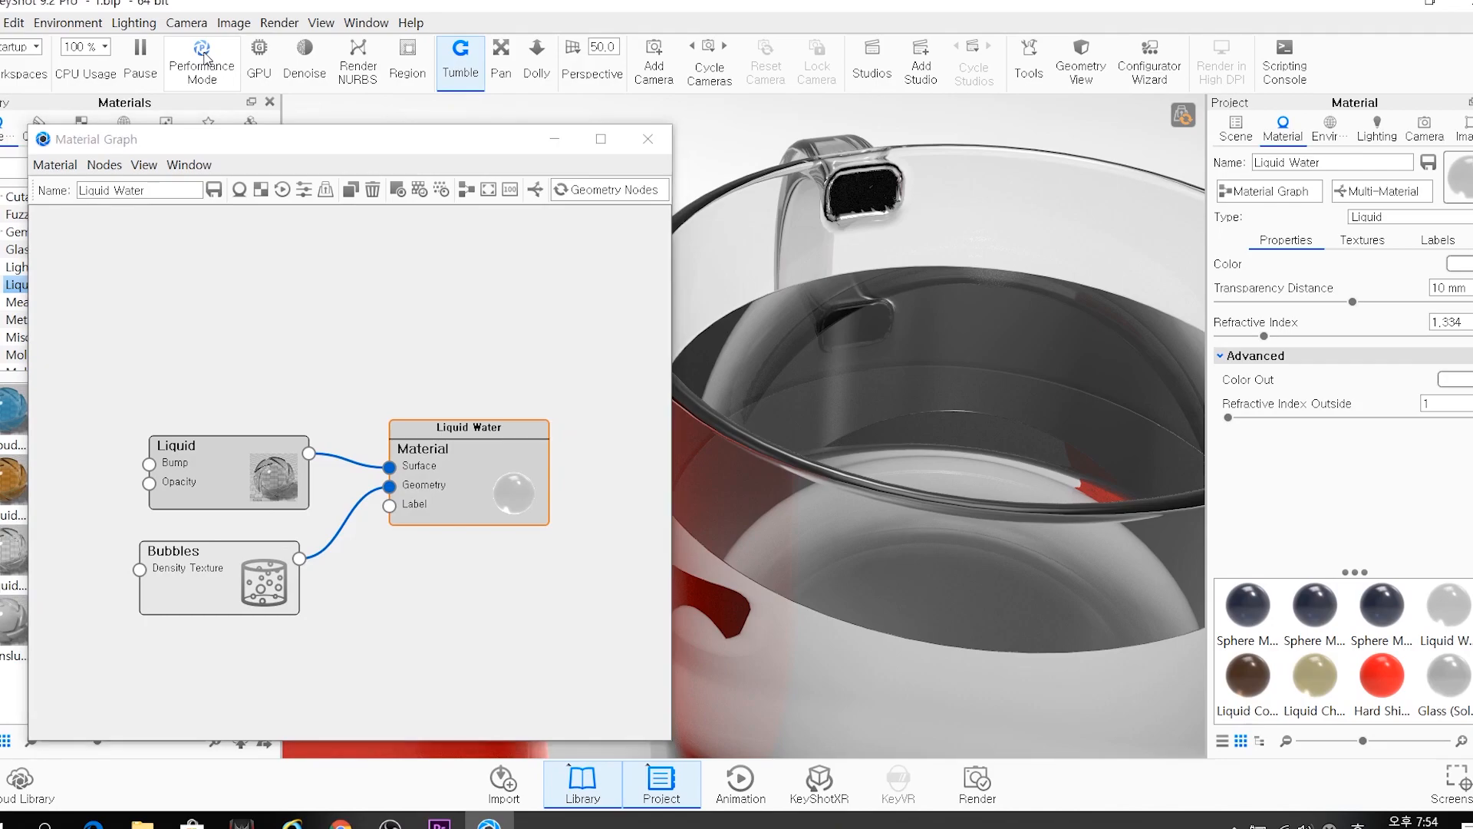
left_click(203, 55)
left_click_drag(933, 454, 918, 402)
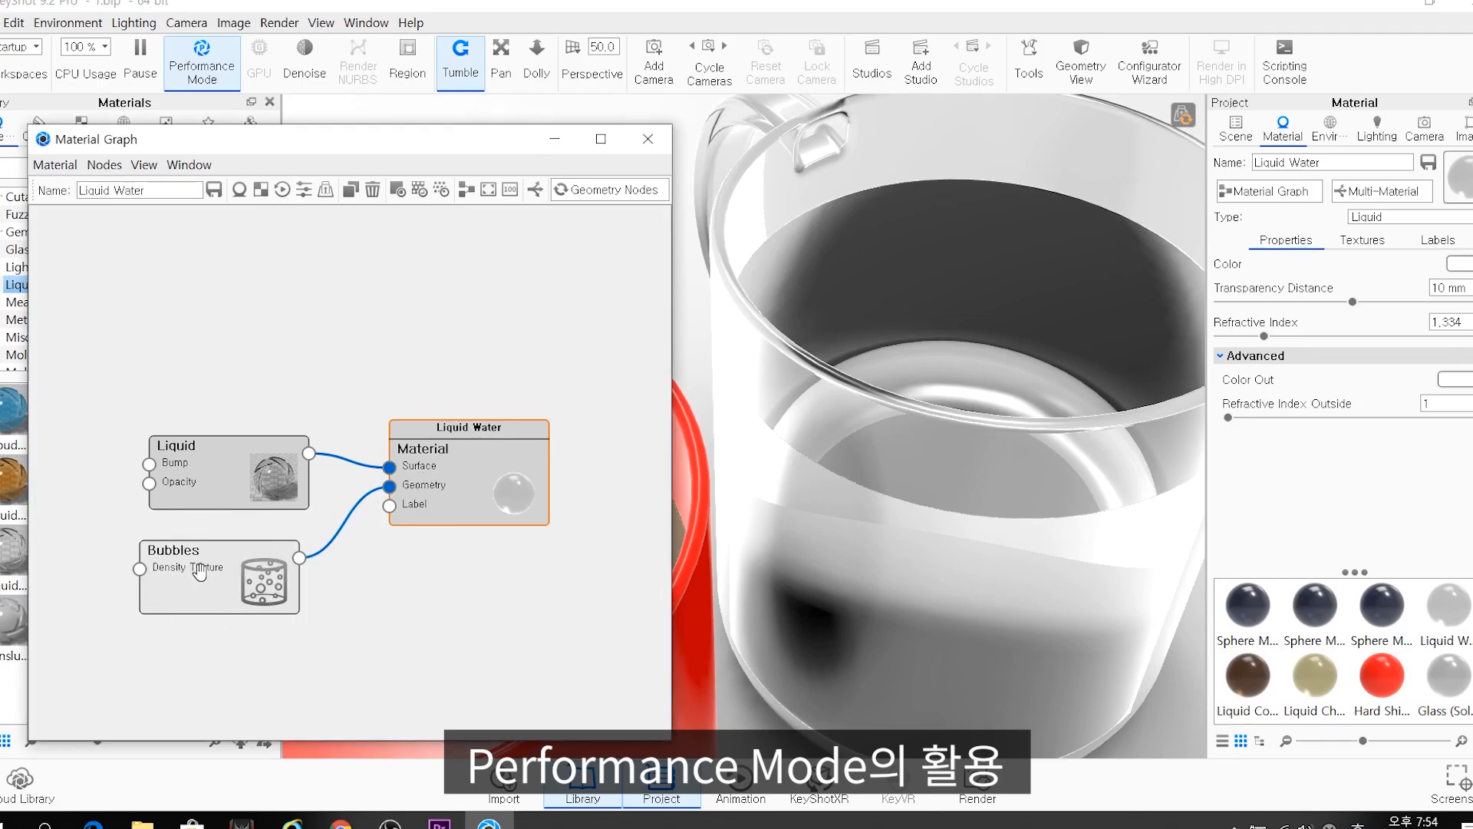
Set the Bubbles node's size to 1.098 mm, execute the geometry node, and dismiss the save reminder without saving
left_click(200, 571)
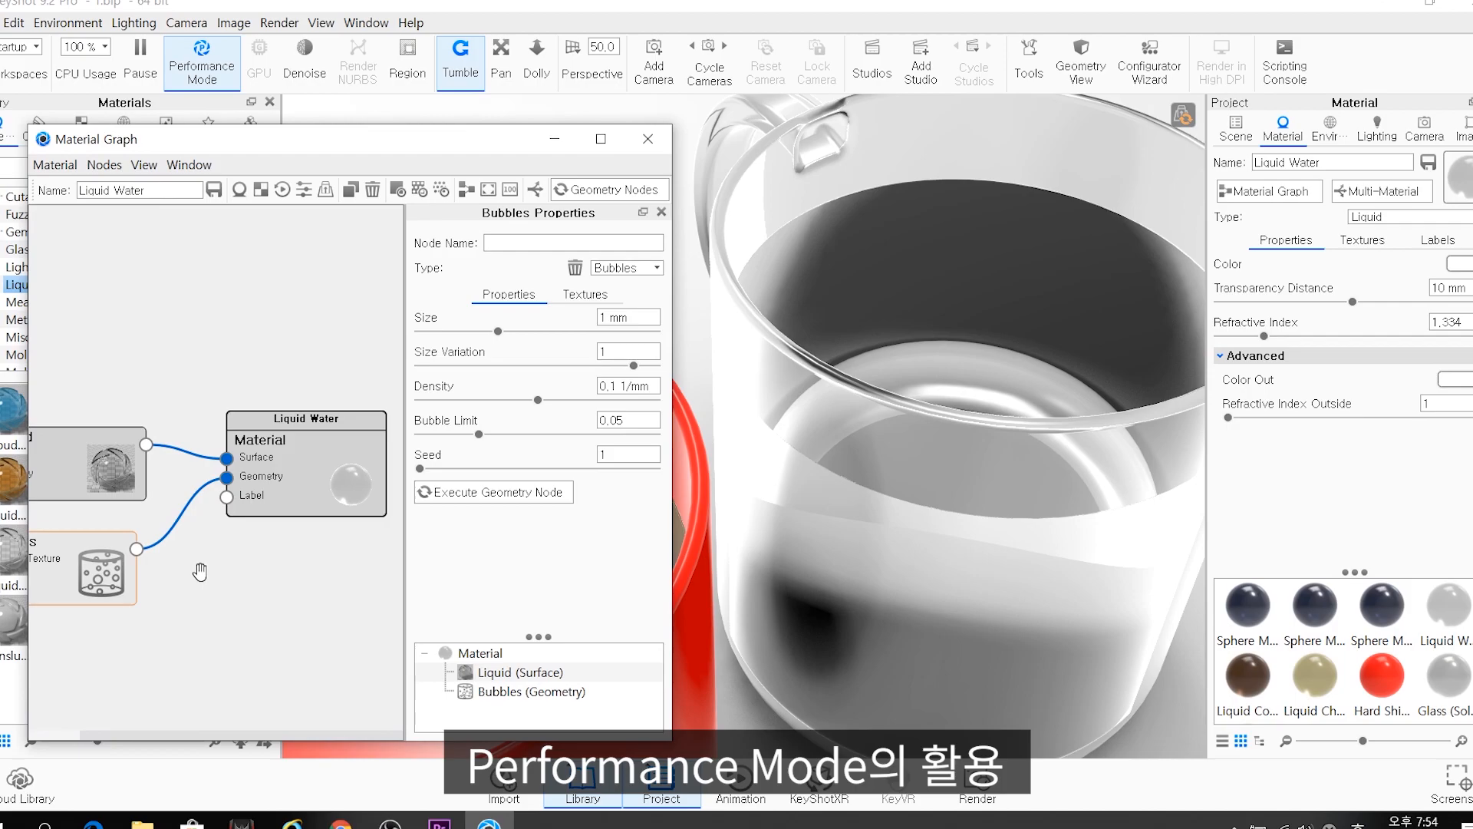
left_click_drag(278, 139, 343, 108)
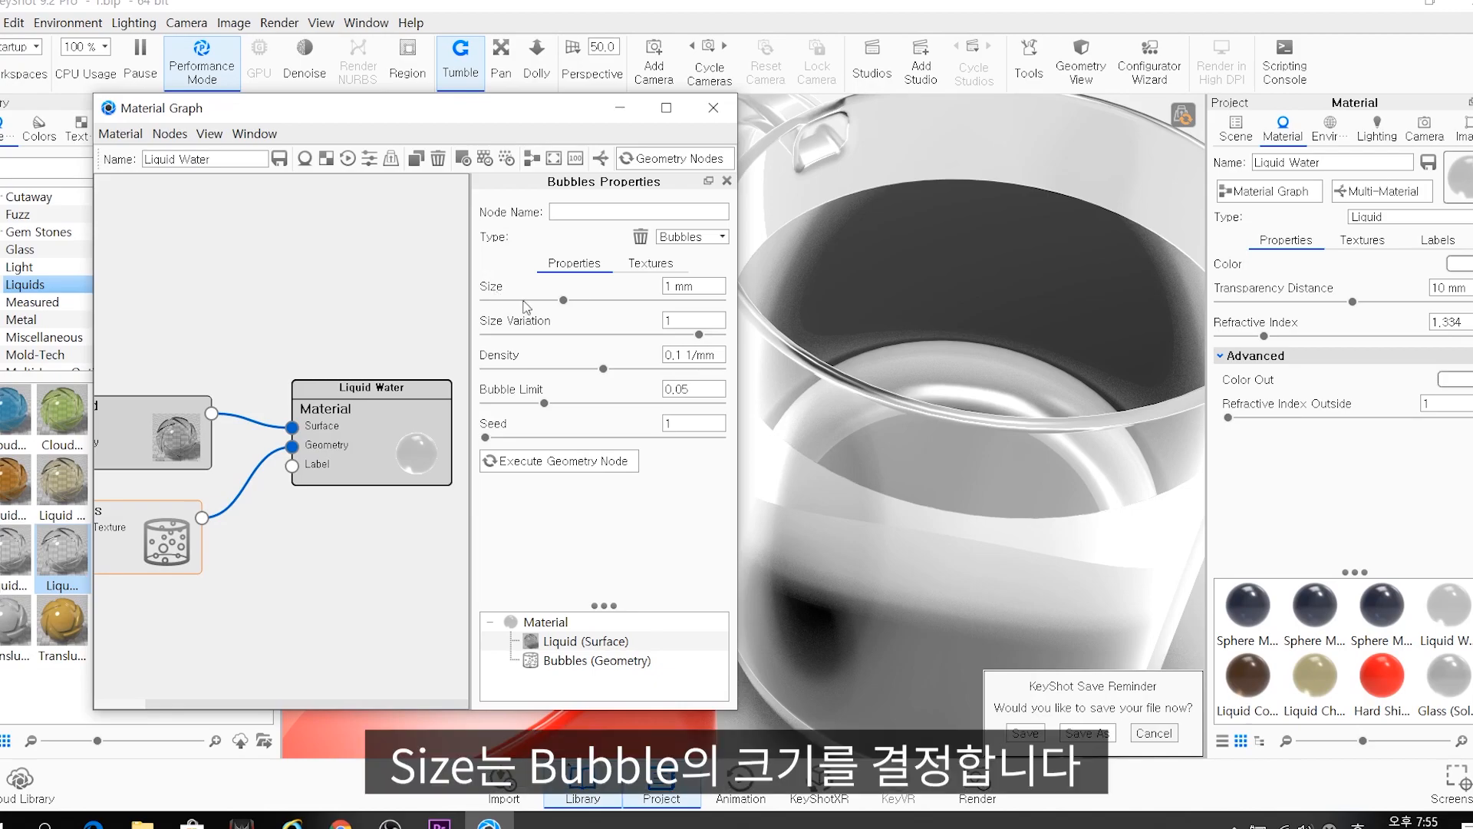
mouse_move(917, 324)
left_mouse_down()
mouse_move(922, 342)
mouse_move(922, 324)
left_mouse_up()
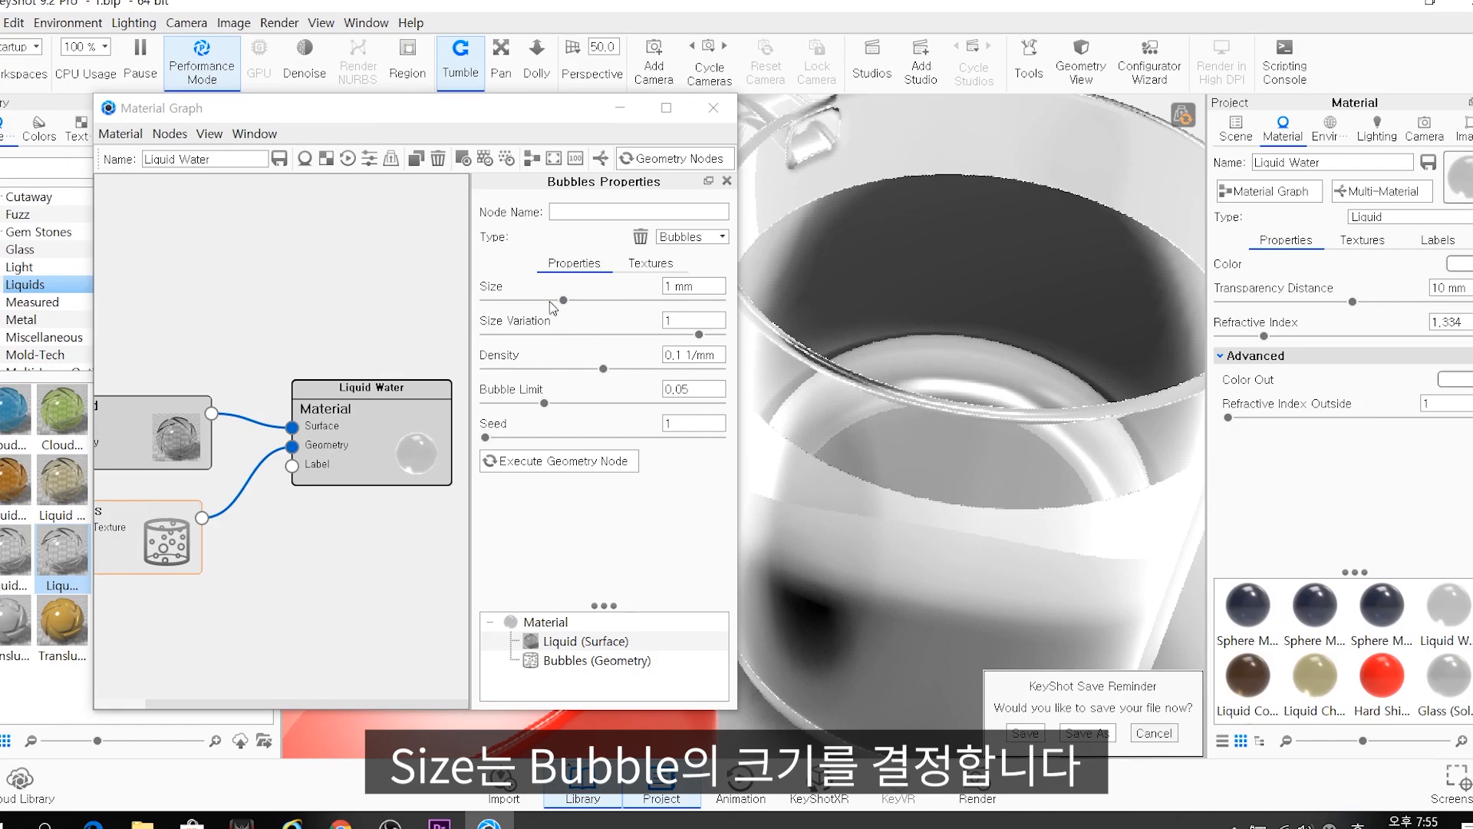
left_click_drag(563, 300, 573, 305)
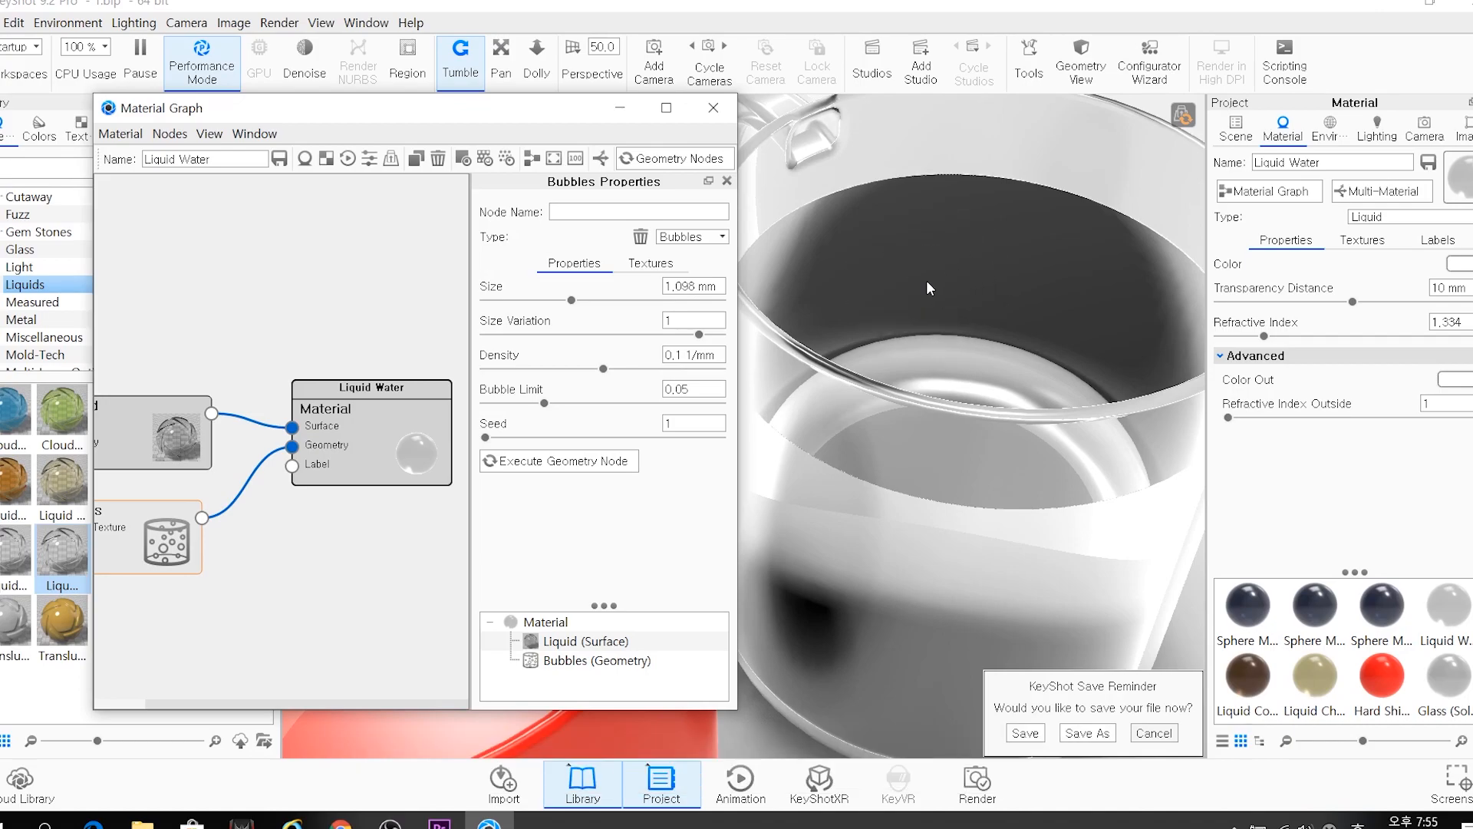
left_click(550, 463)
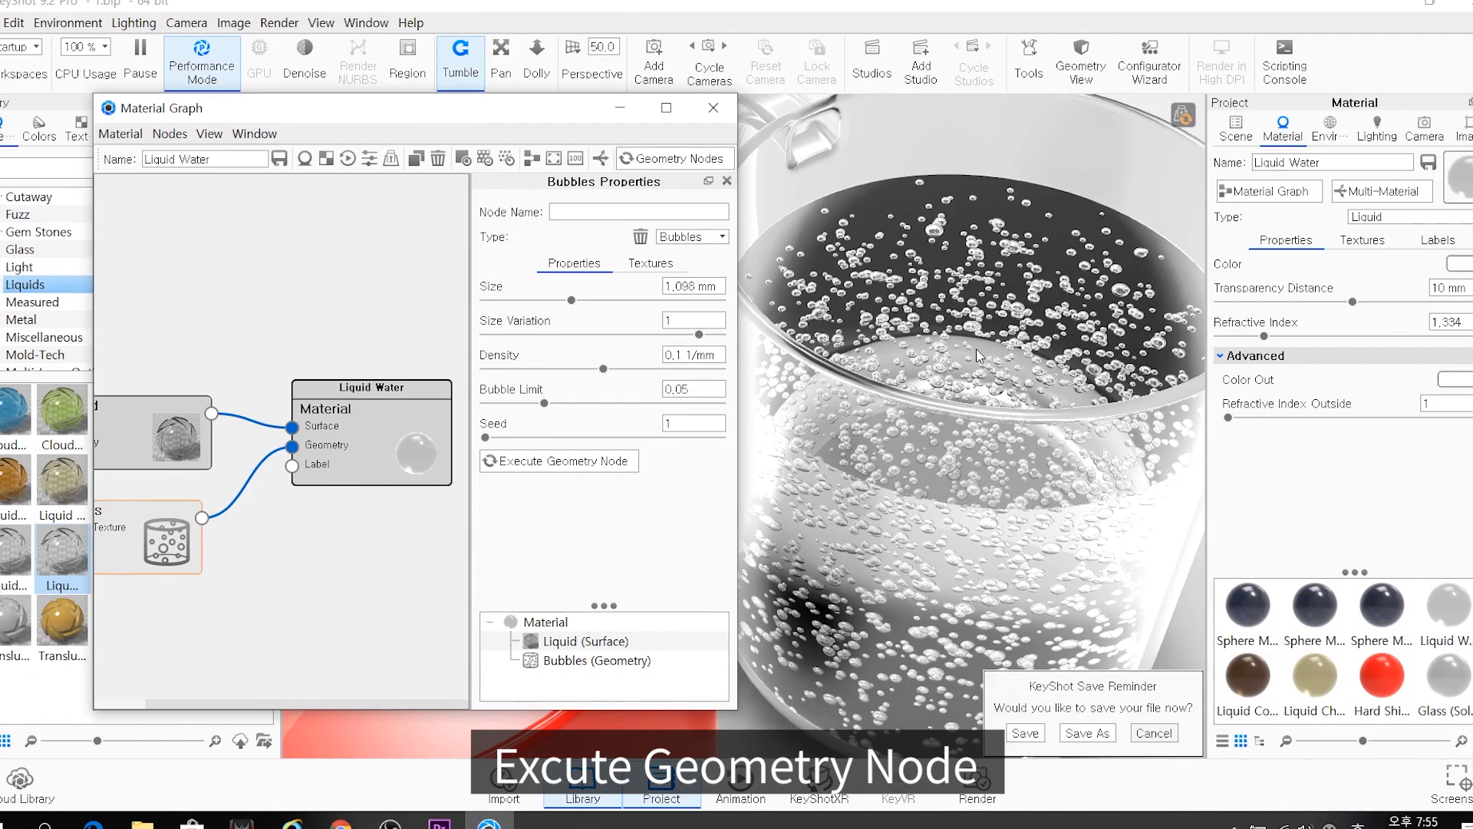
left_click(1166, 733)
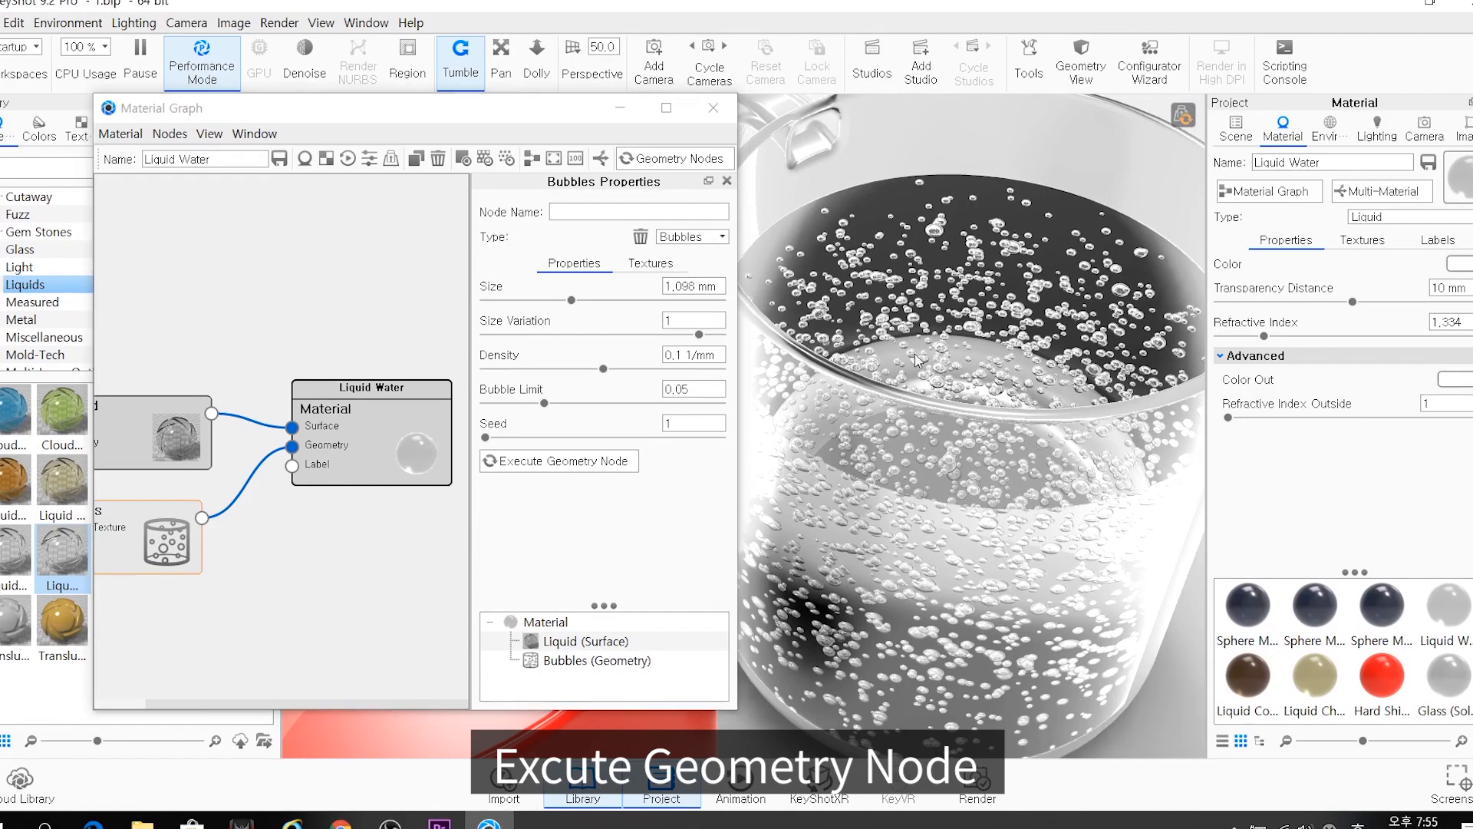
Inspect the water's bubbles with Performance Mode off, and switch Performance Mode back on
left_click(202, 65)
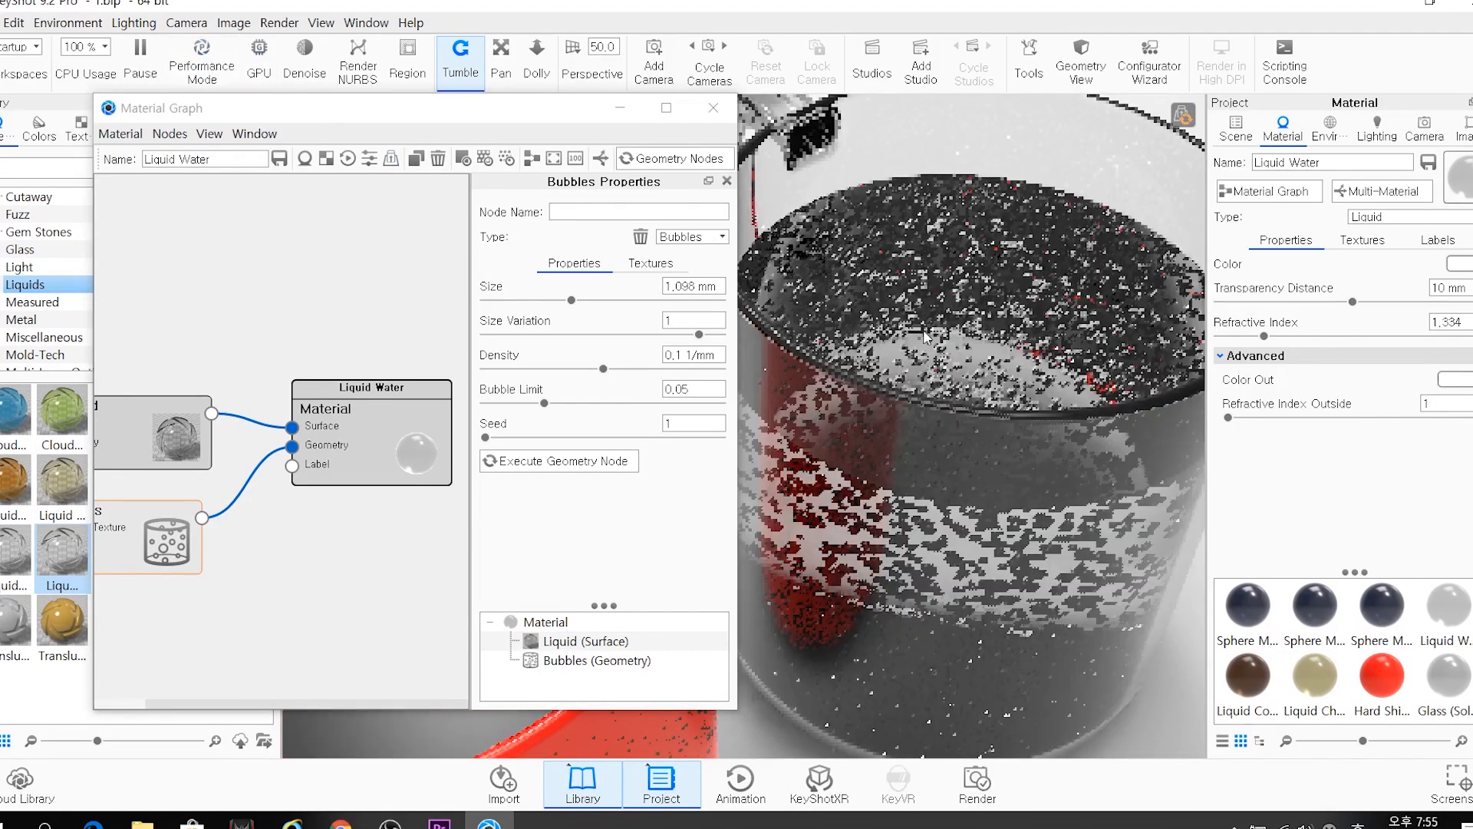
left_click_drag(921, 269, 960, 339)
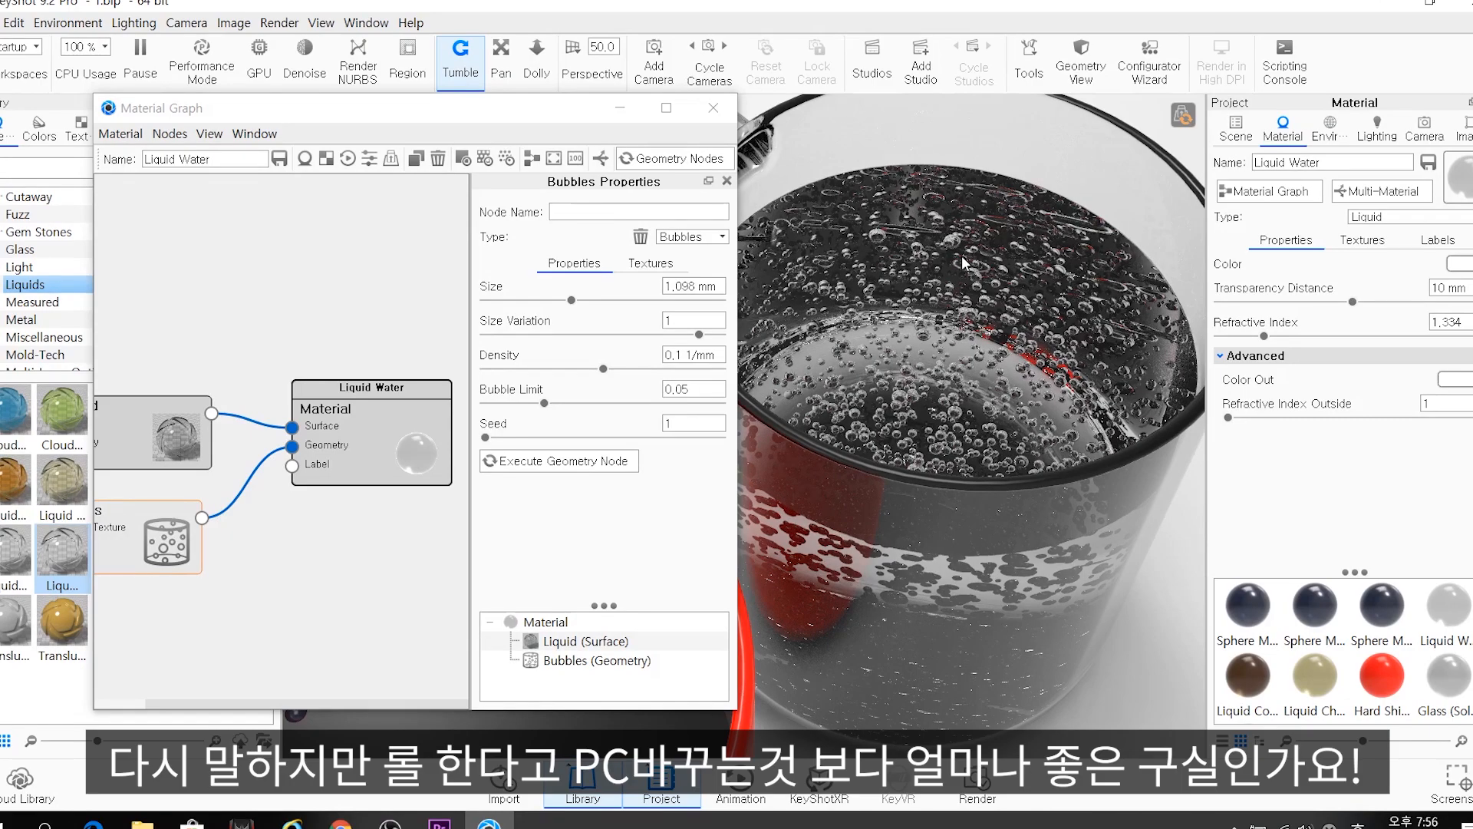
left_click(200, 52)
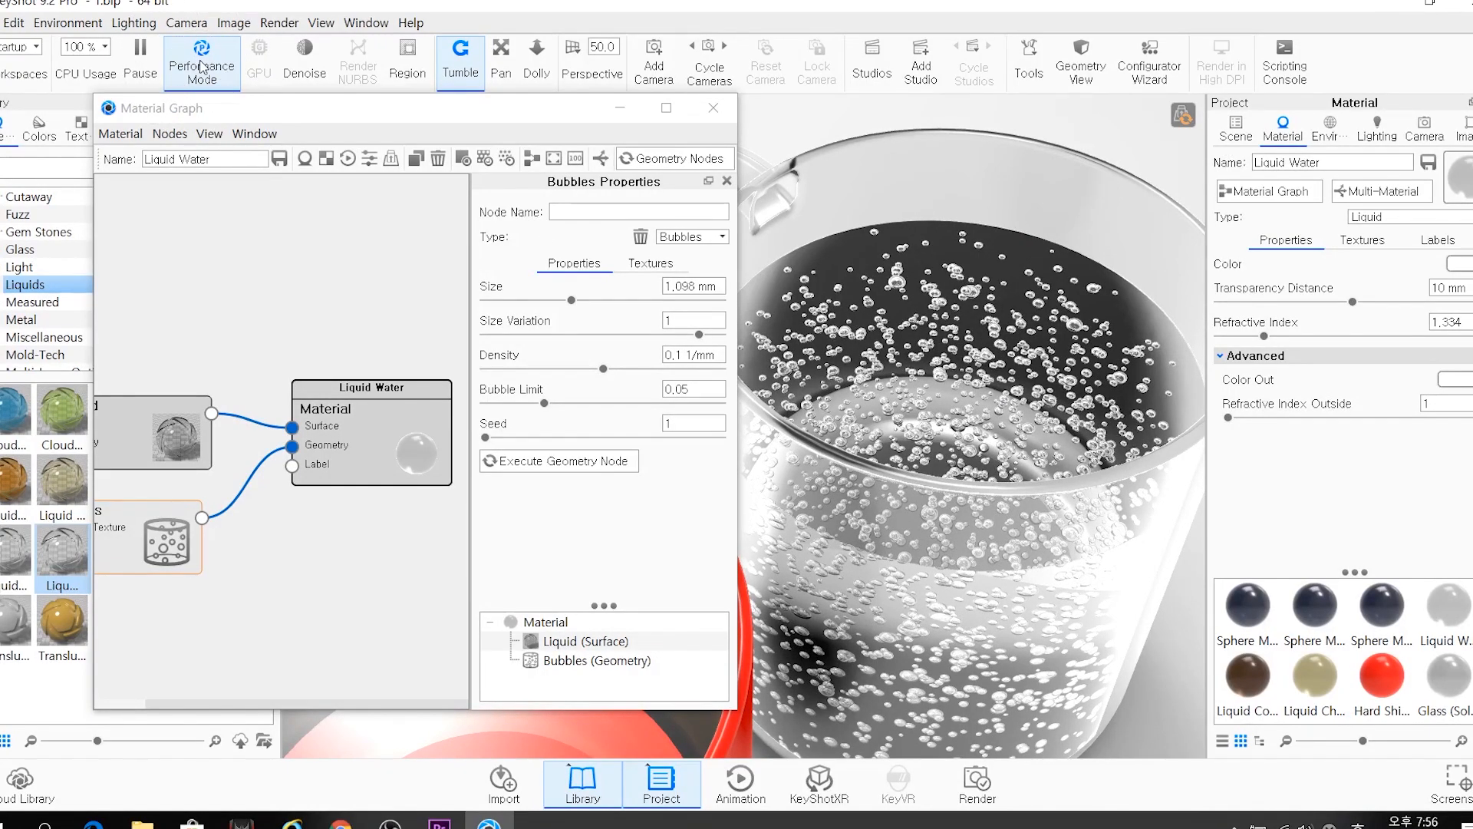
left_click(202, 68)
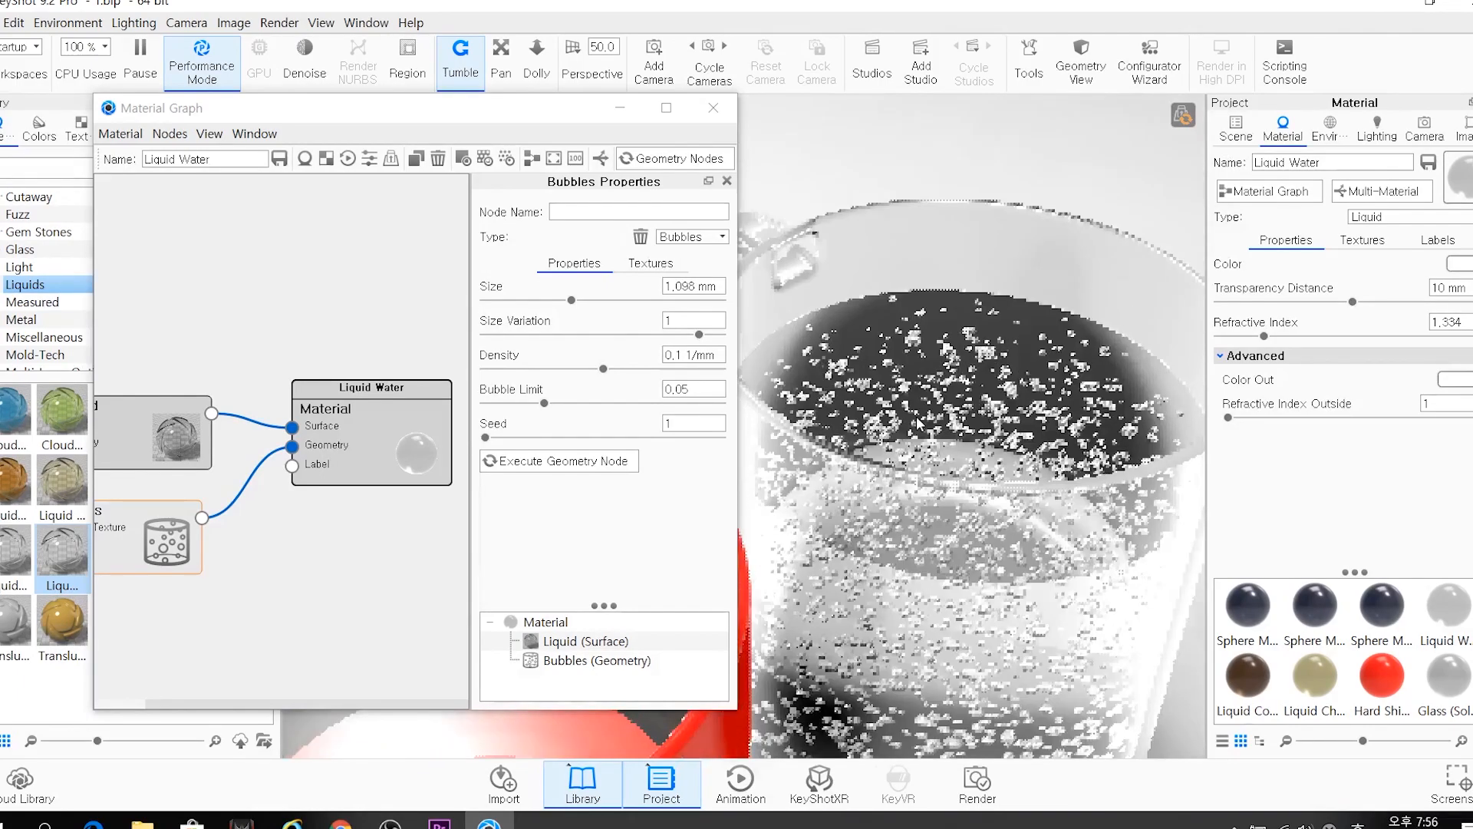
left_click_drag(924, 300, 943, 344)
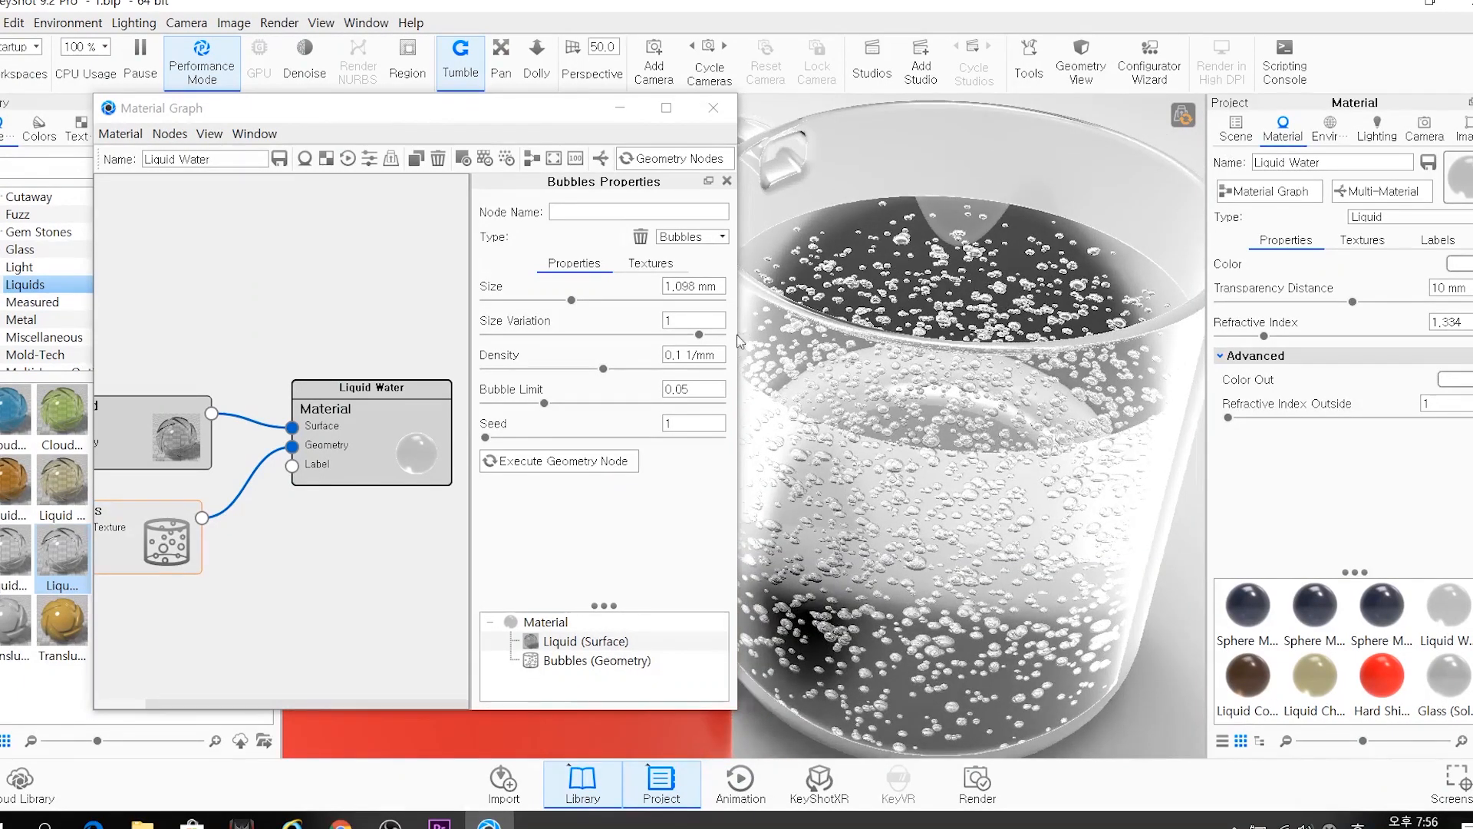
Set the Bubbles node's size to 0.7 mm
double_click(667, 285)
type("0,")
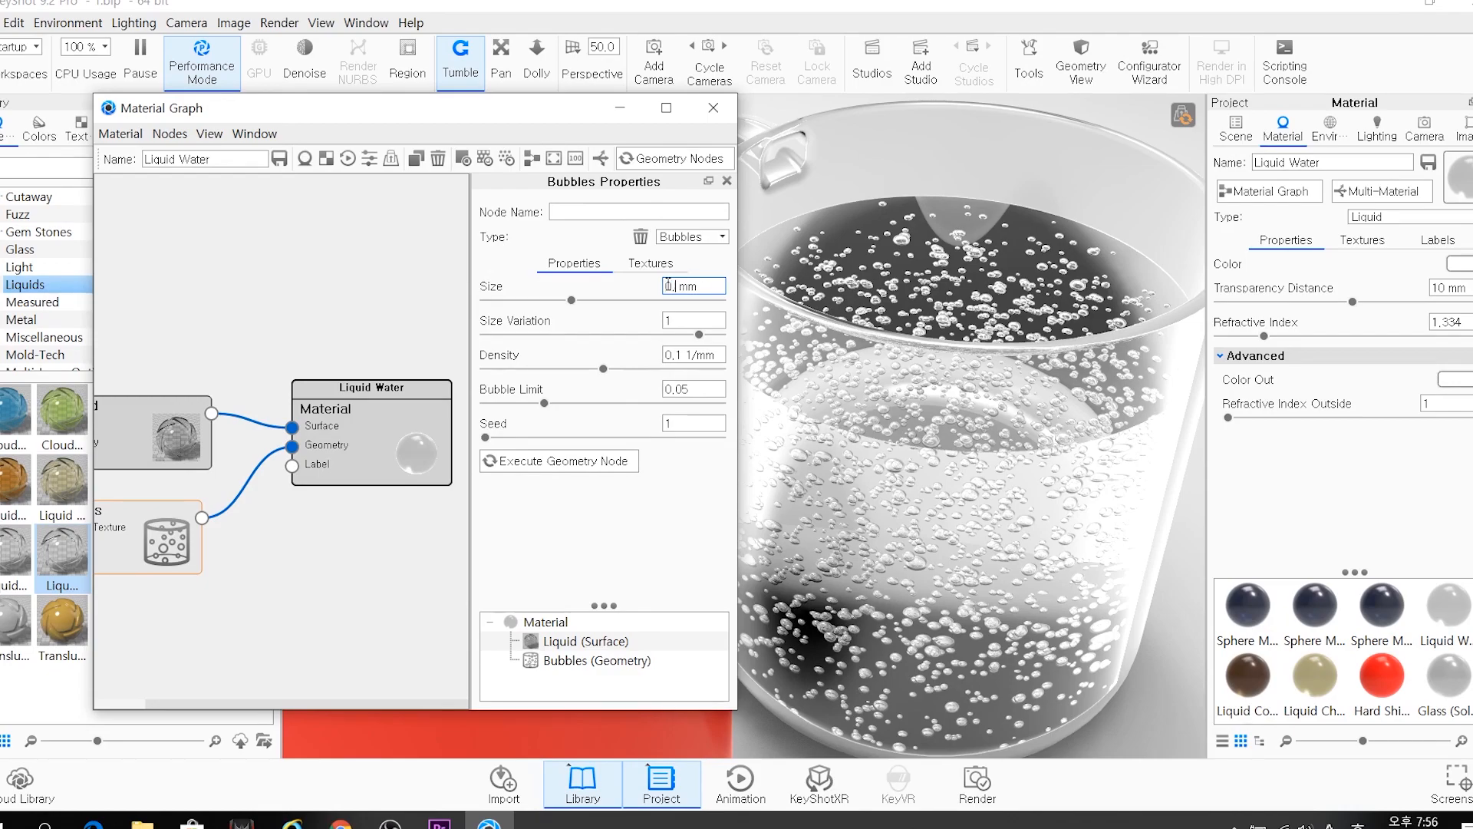
key("Tab")
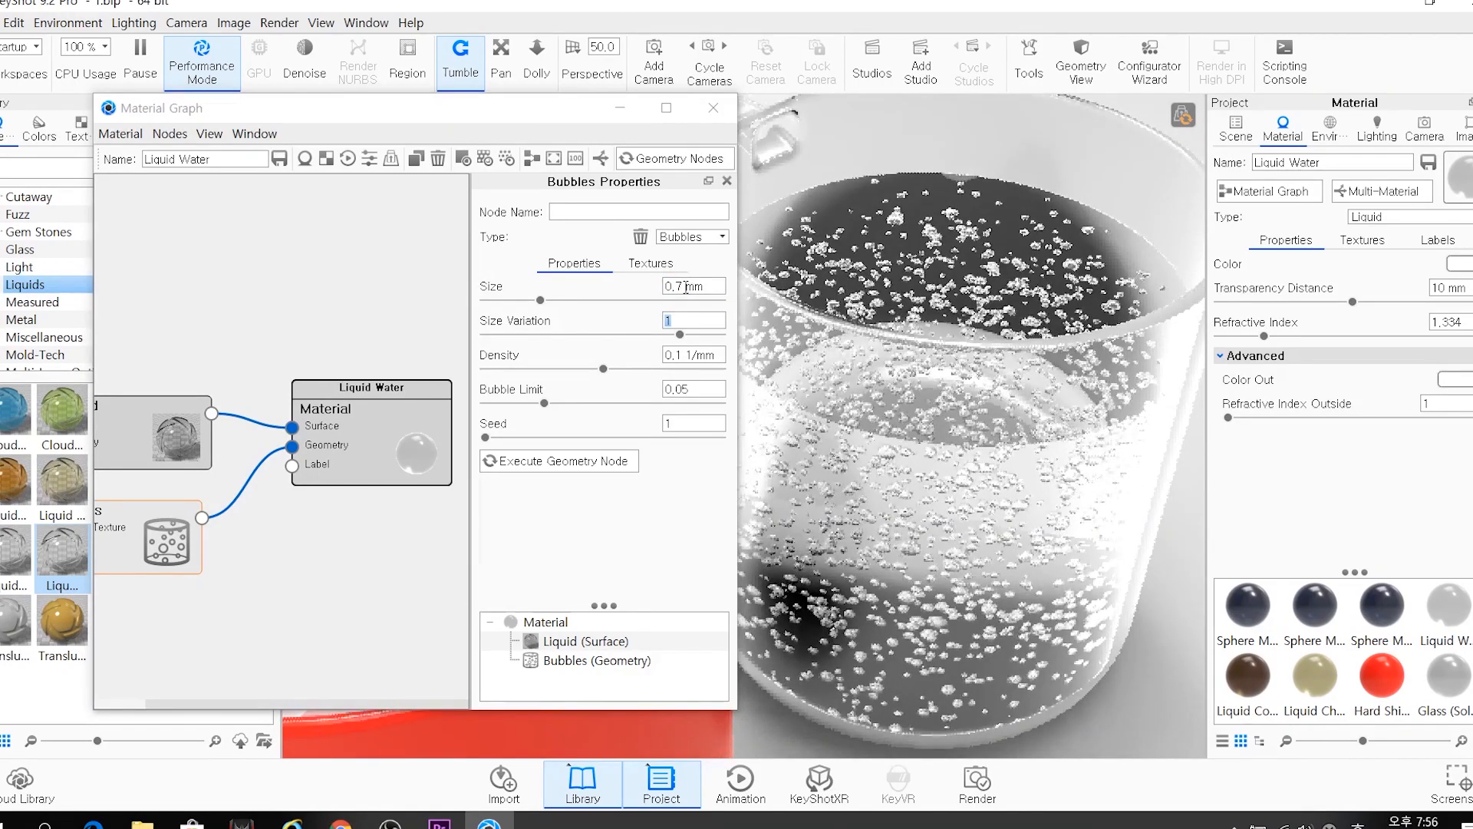
Regenerate the bubbles at the 0.7 mm size, then set Size Variation to 2 and execute the geometry node again
left_click(565, 464)
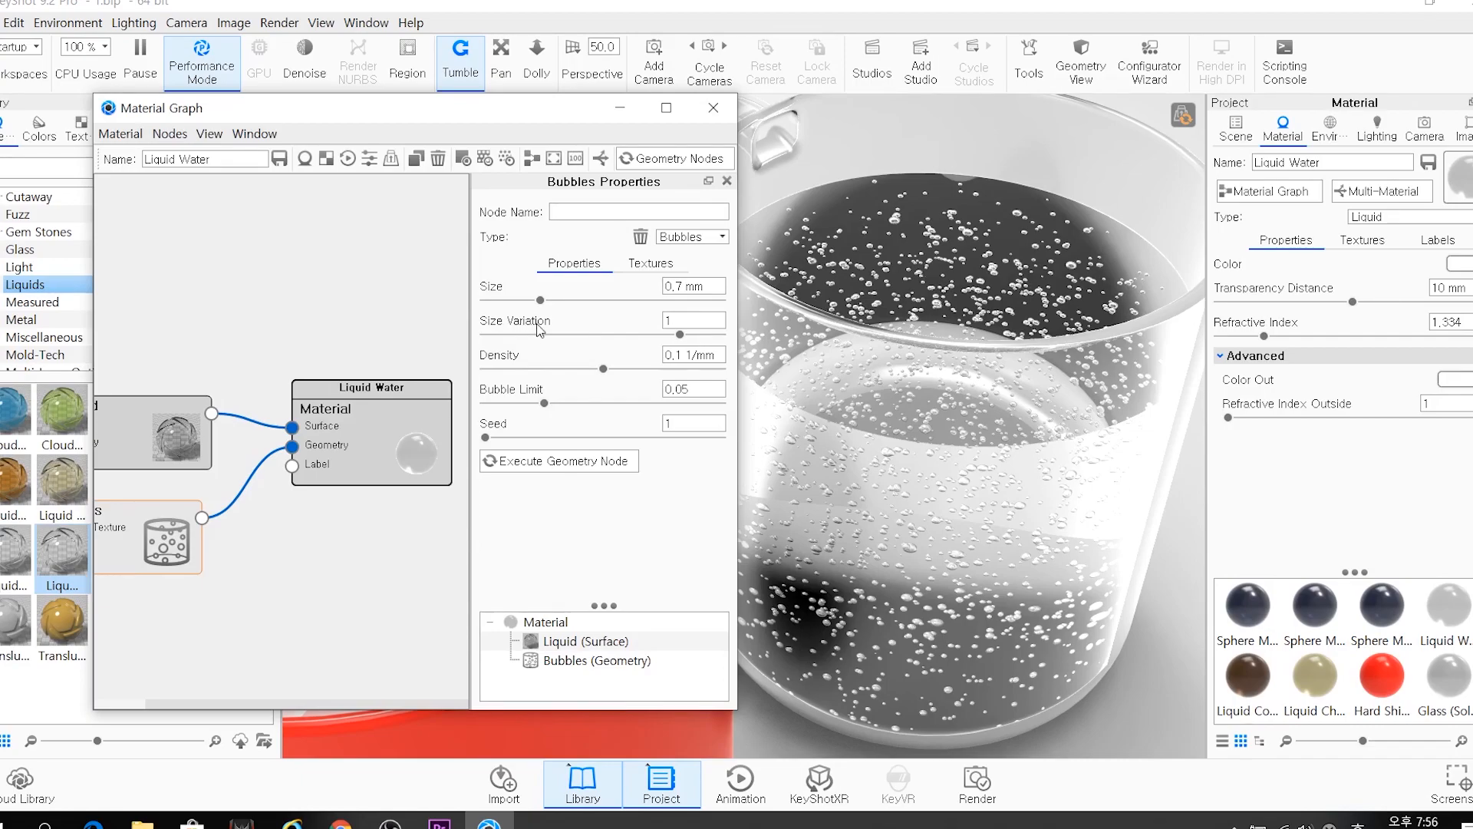
double_click(666, 320)
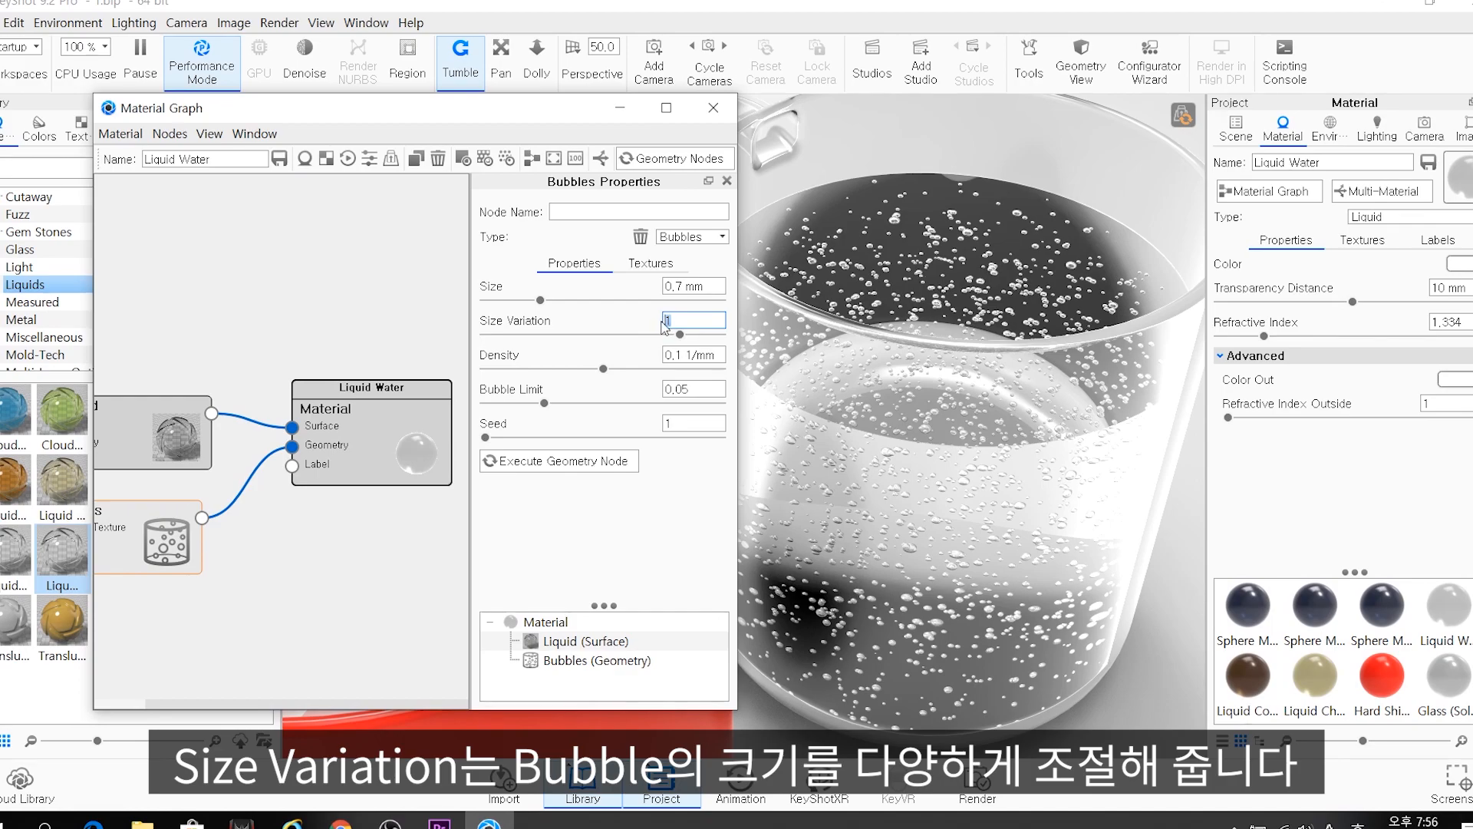
type("2")
key("Tab")
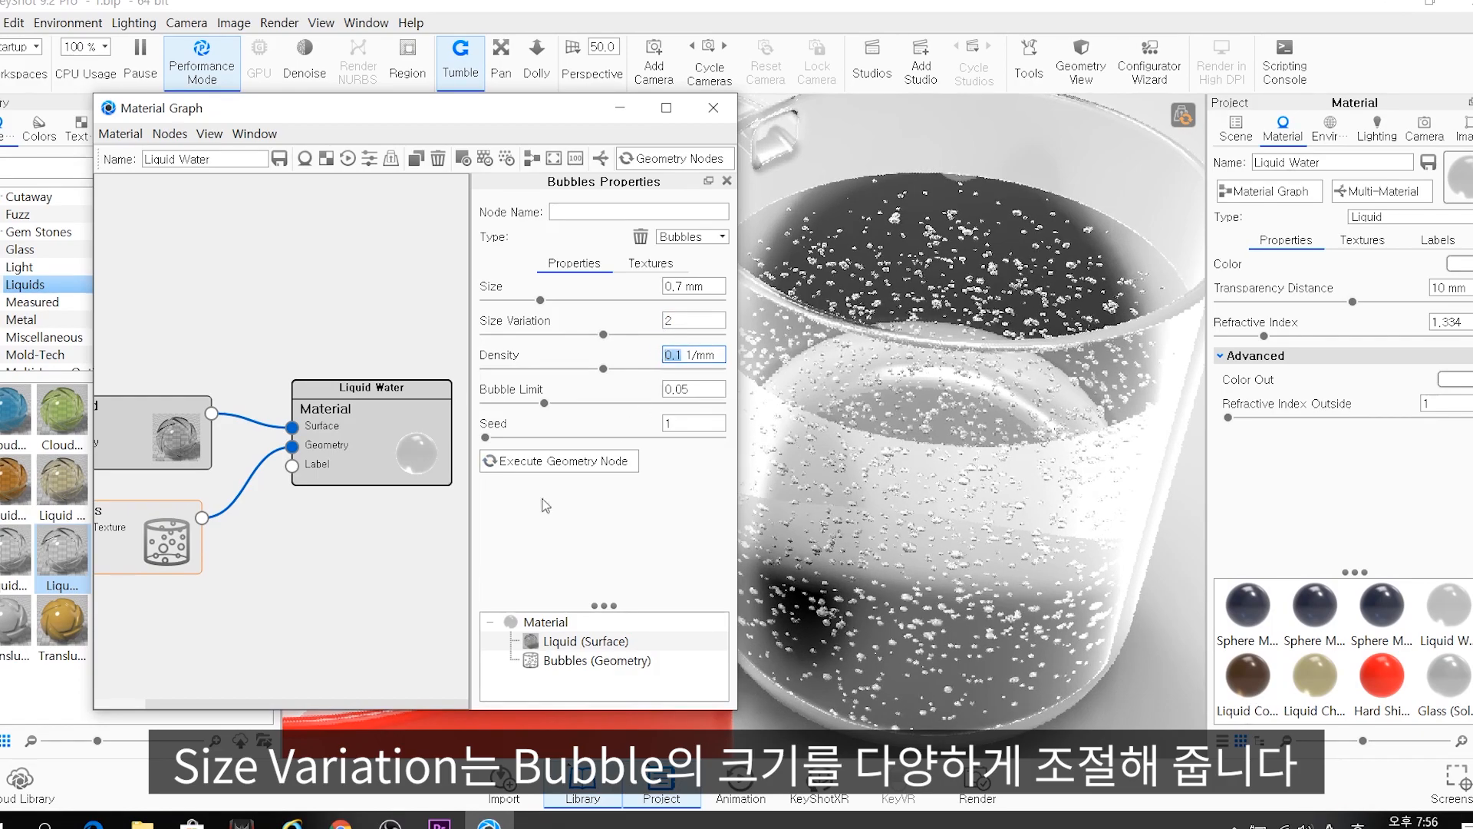
left_click(541, 463)
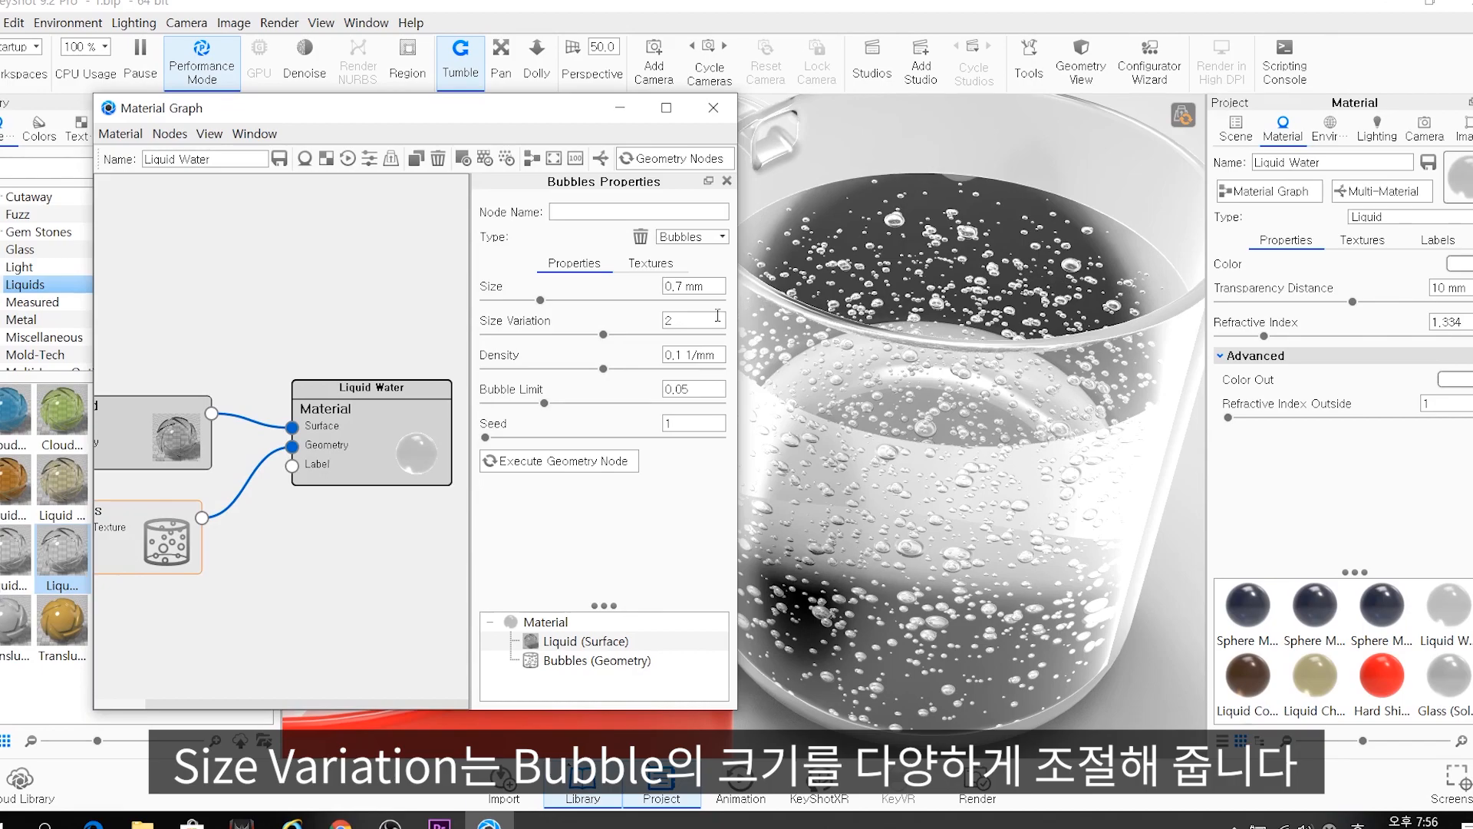
Try a Size Variation of 5 on the Bubbles node and execute the geometry node
left_click(657, 321)
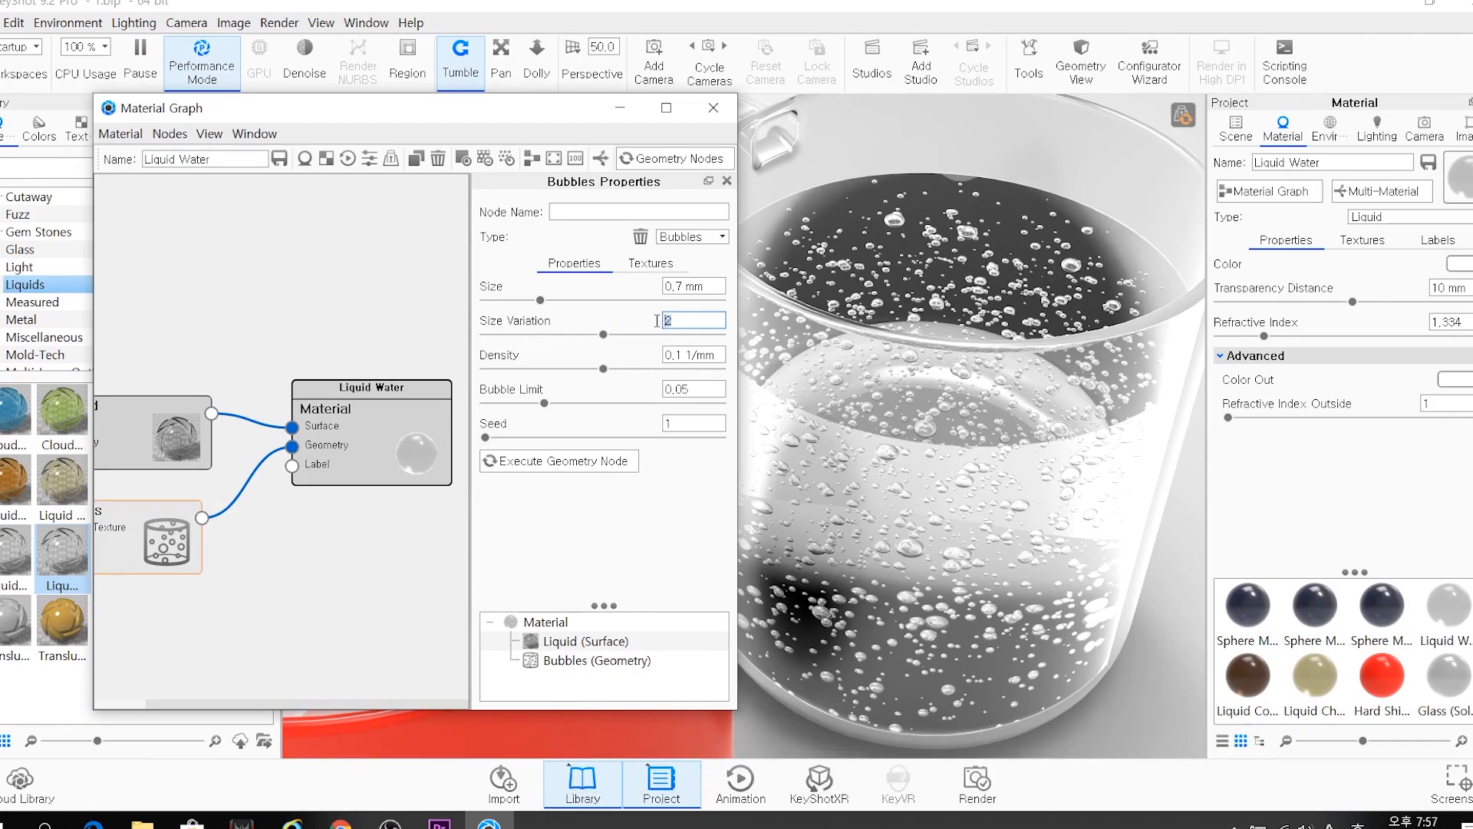
key("Tab")
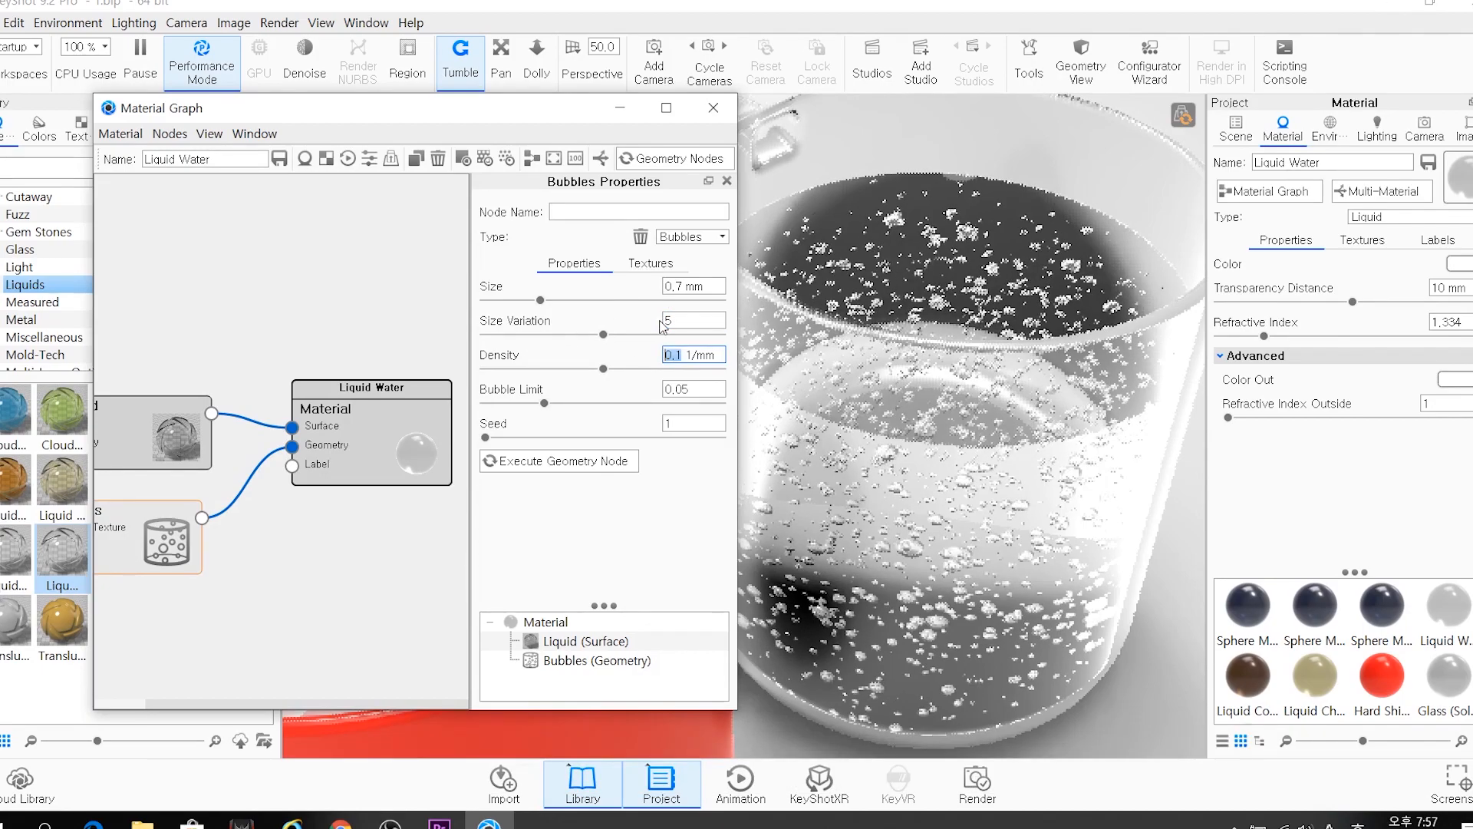
left_click(547, 462)
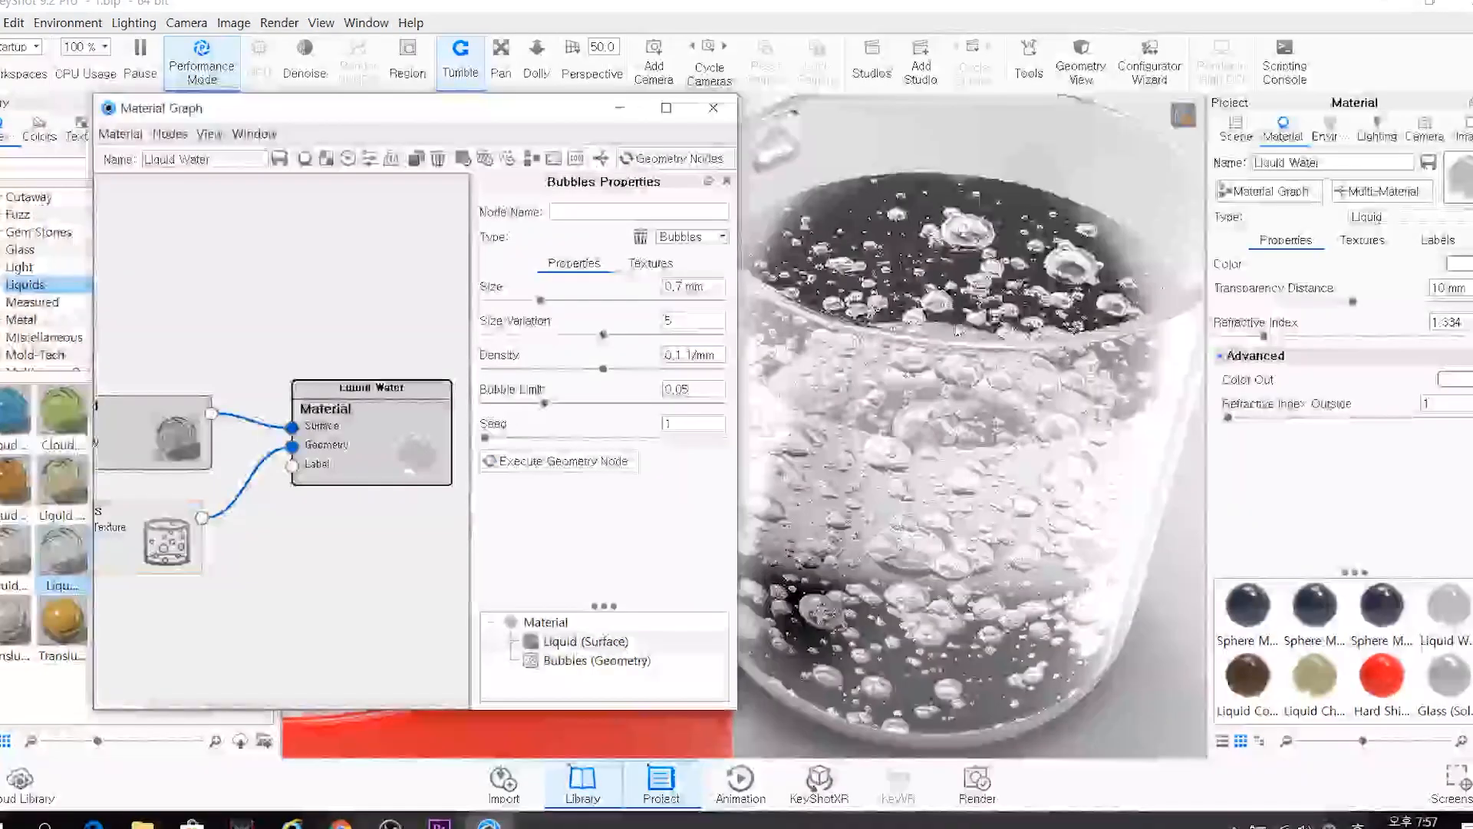
left_click(926, 330)
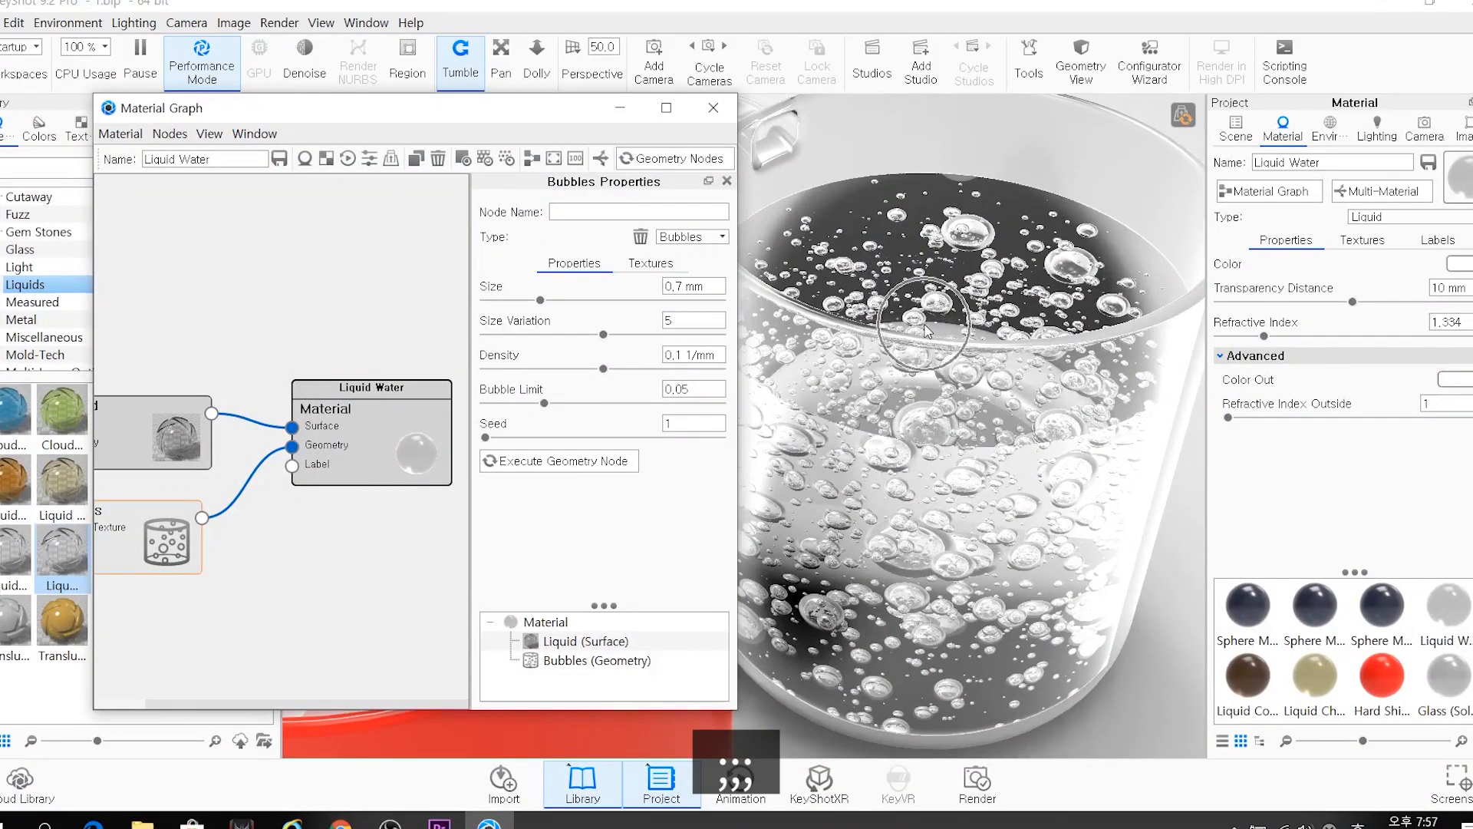
Set the Bubbles node's Size Variation to 1 and regenerate the bubbles
double_click(676, 323)
key("Tab")
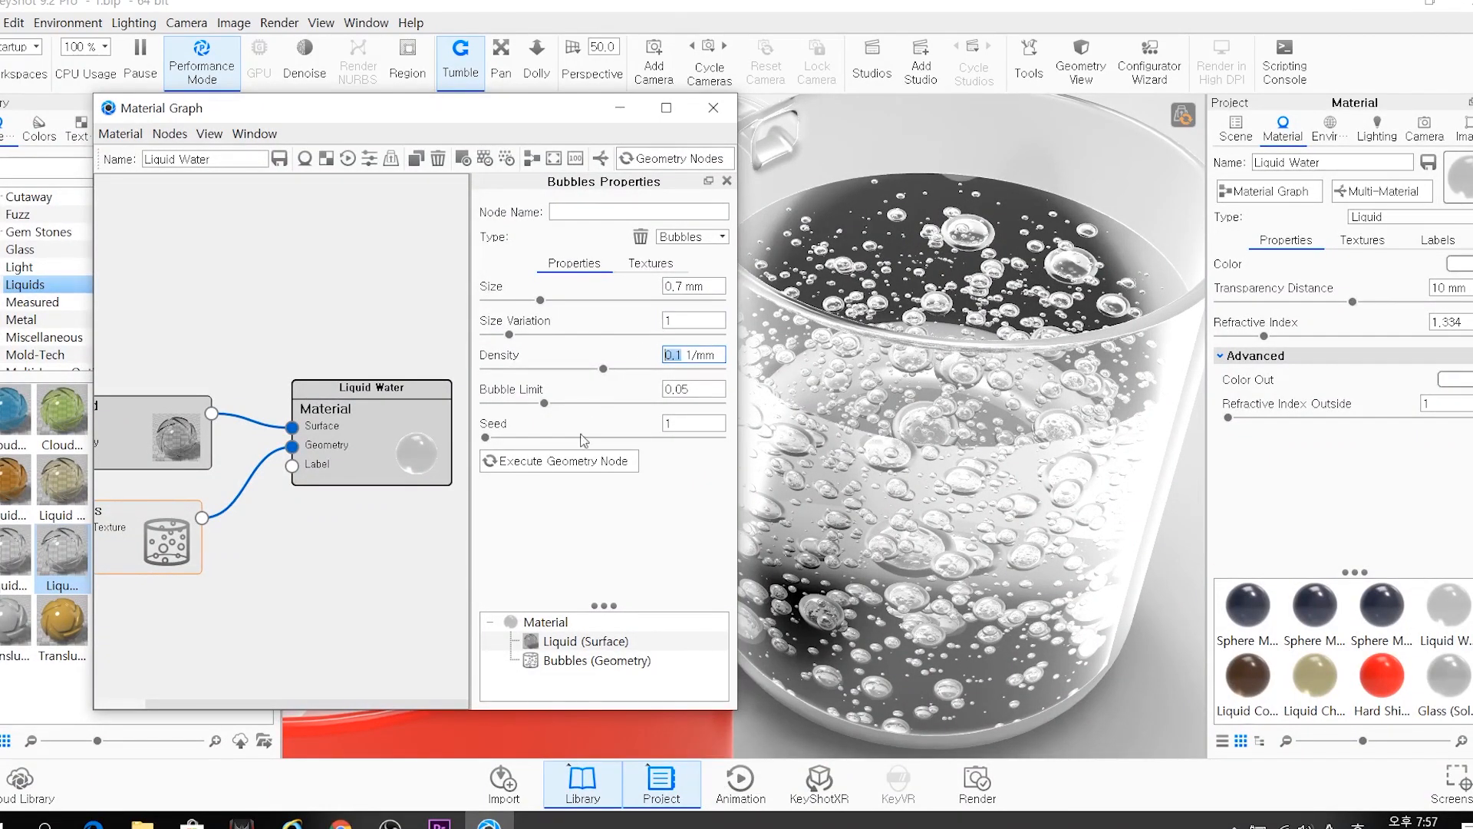
left_click(558, 461)
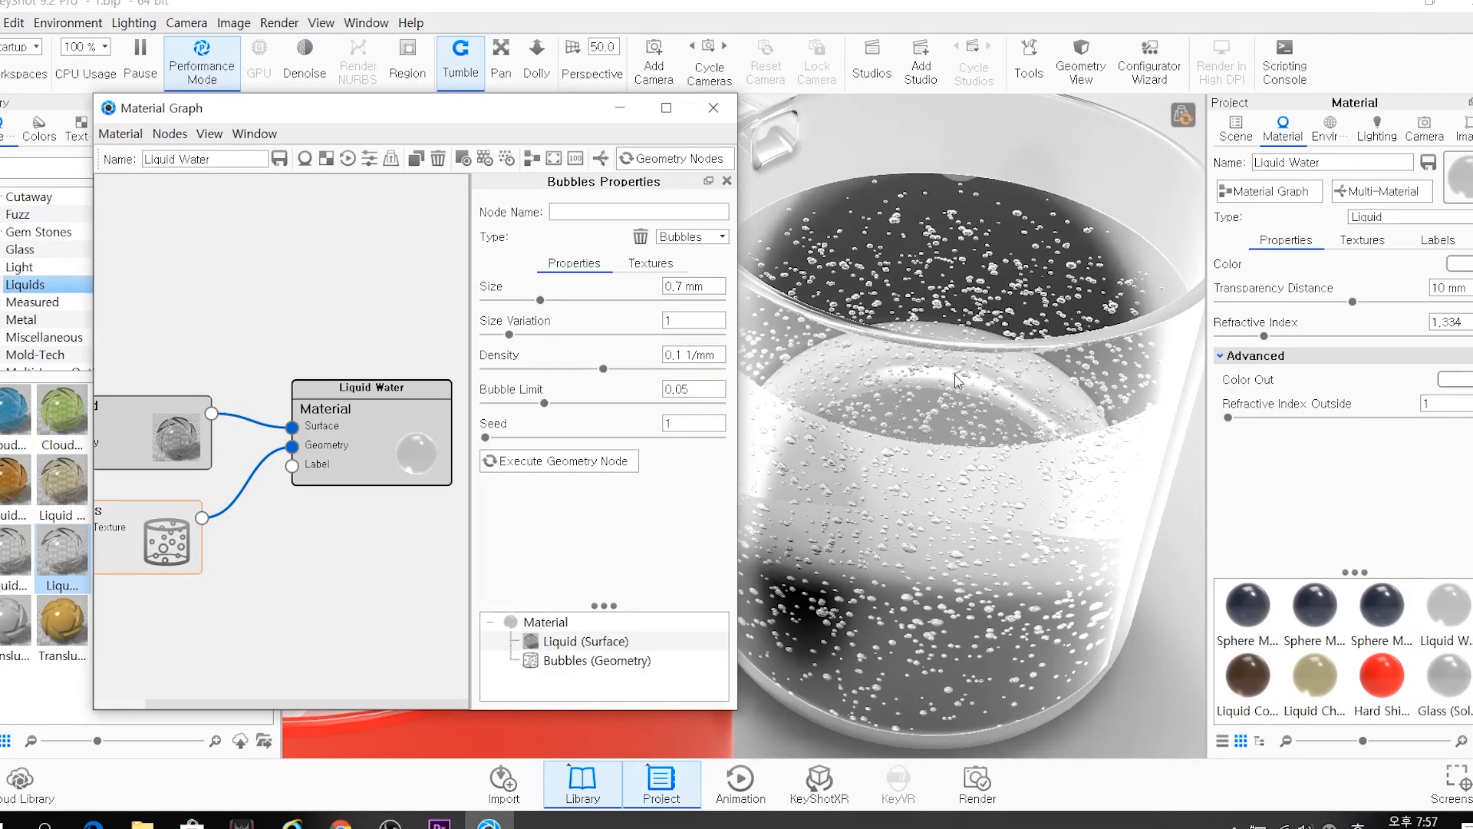
Set the Bubbles node's Size Variation to 1.5 and execute the geometry node
double_click(690, 318)
type("1")
key("Tab")
left_click(558, 460)
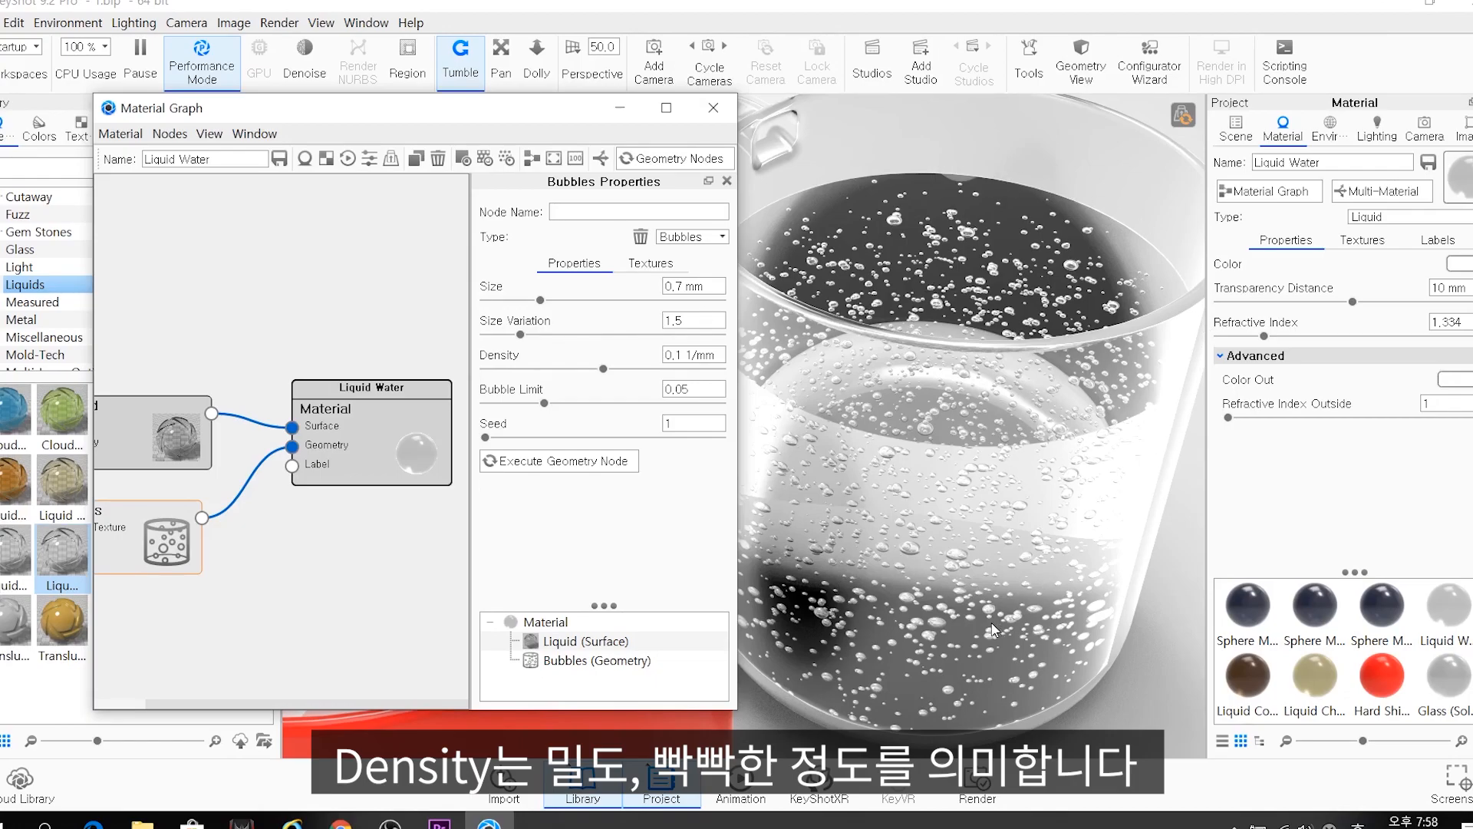
Try a bubble Density of 0.5 1/mm and execute the geometry node
key("ctrl")
key("ctrl")
key("ctrl")
left_click(679, 355)
key("Tab")
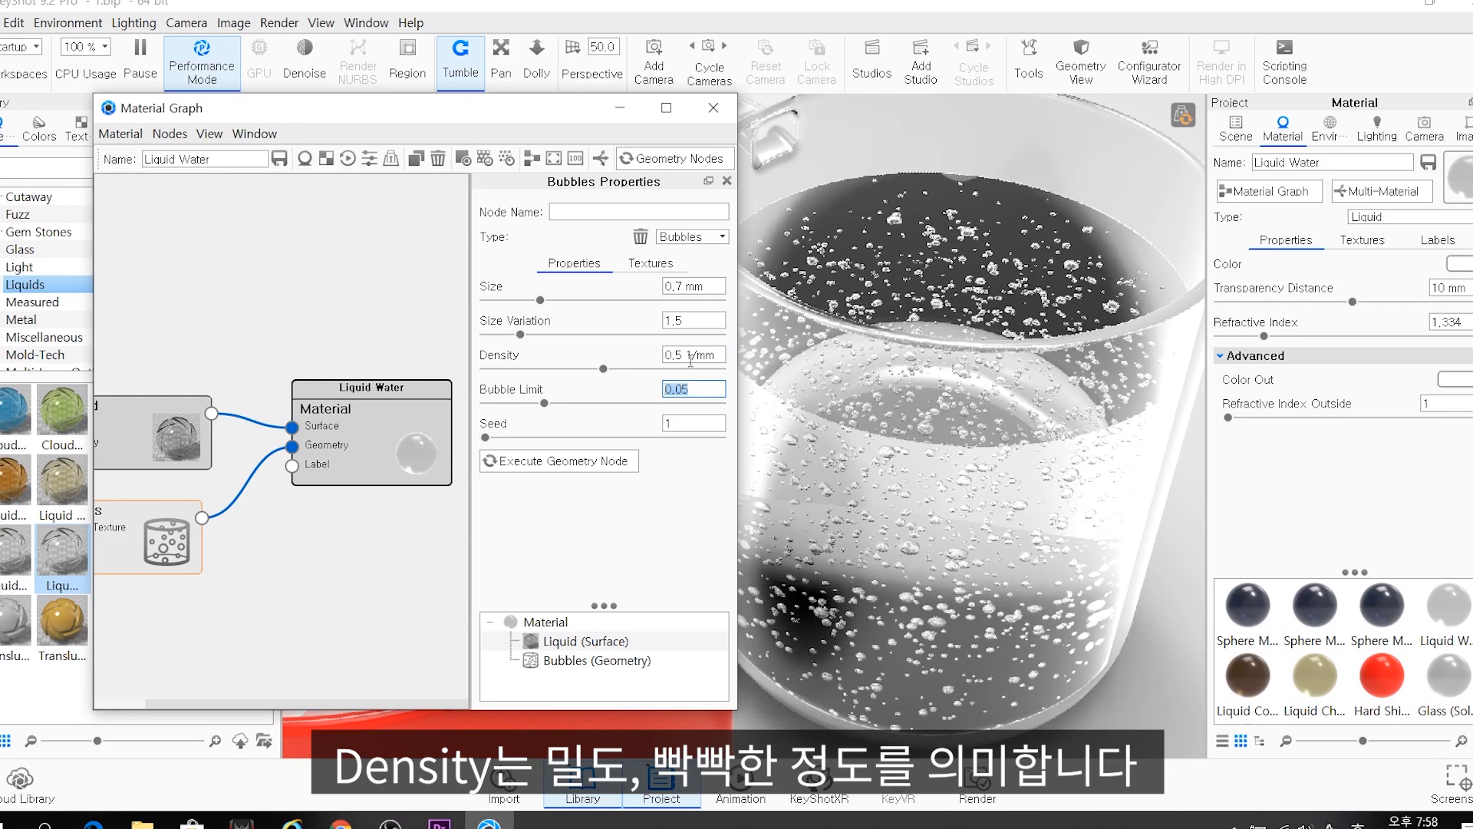
left_click(557, 461)
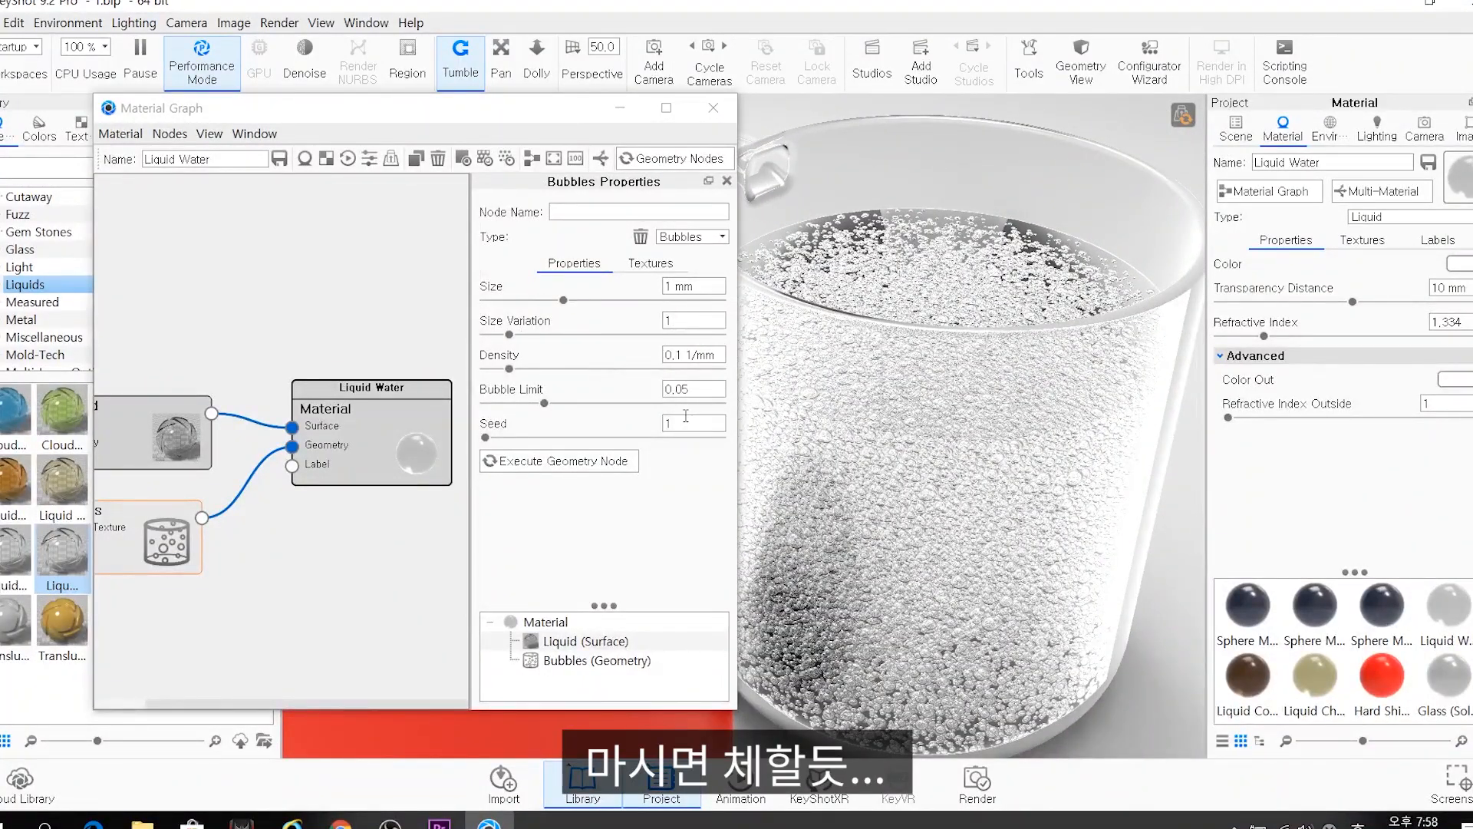
Regenerate the bubbles with 1 mm size and 0.1 1/mm density, then try a Density of 0.2 1/mm
left_click(568, 462)
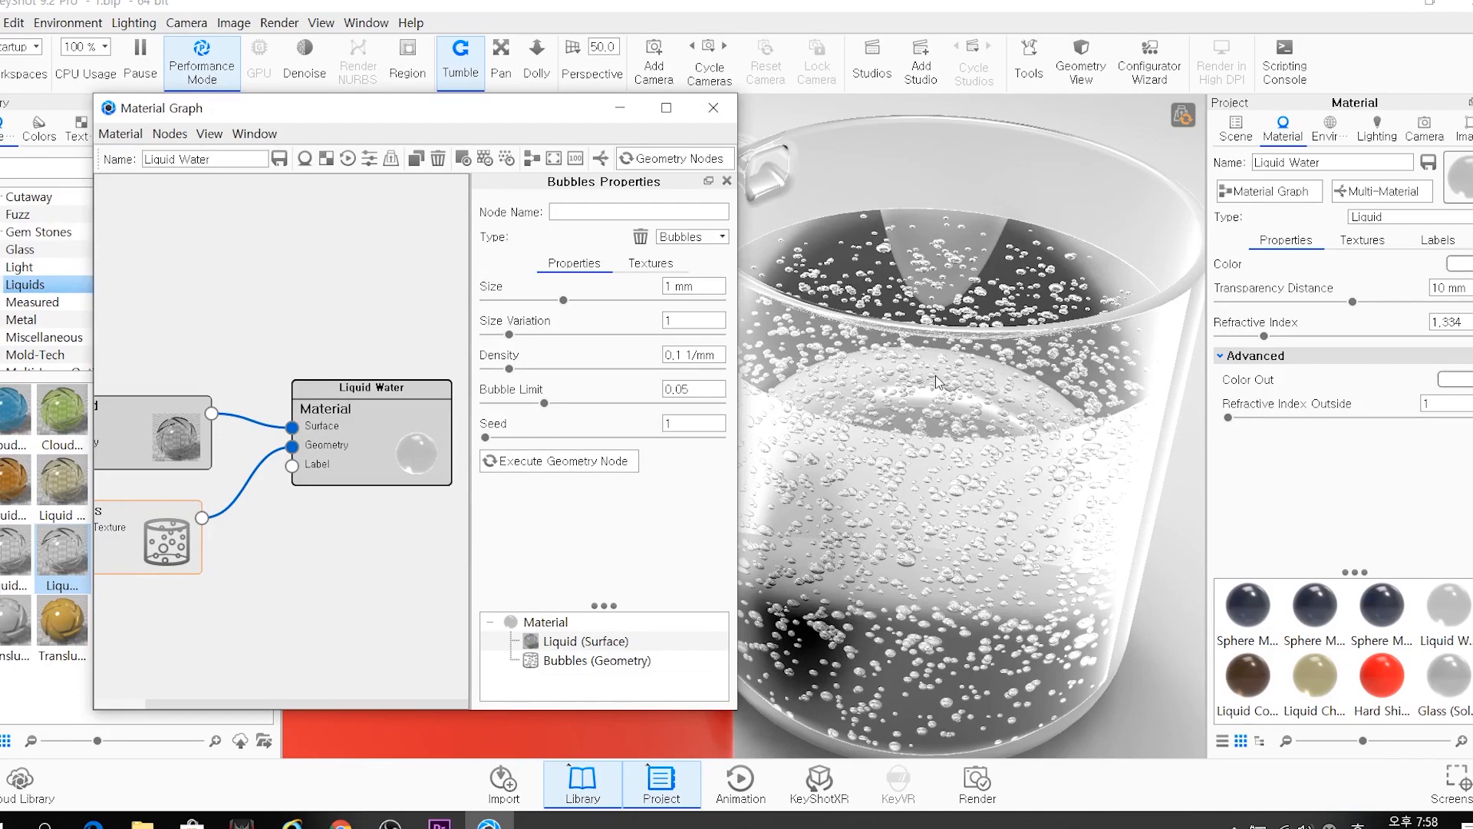
left_click(680, 355)
key("BackSpace")
type("2")
key("Return")
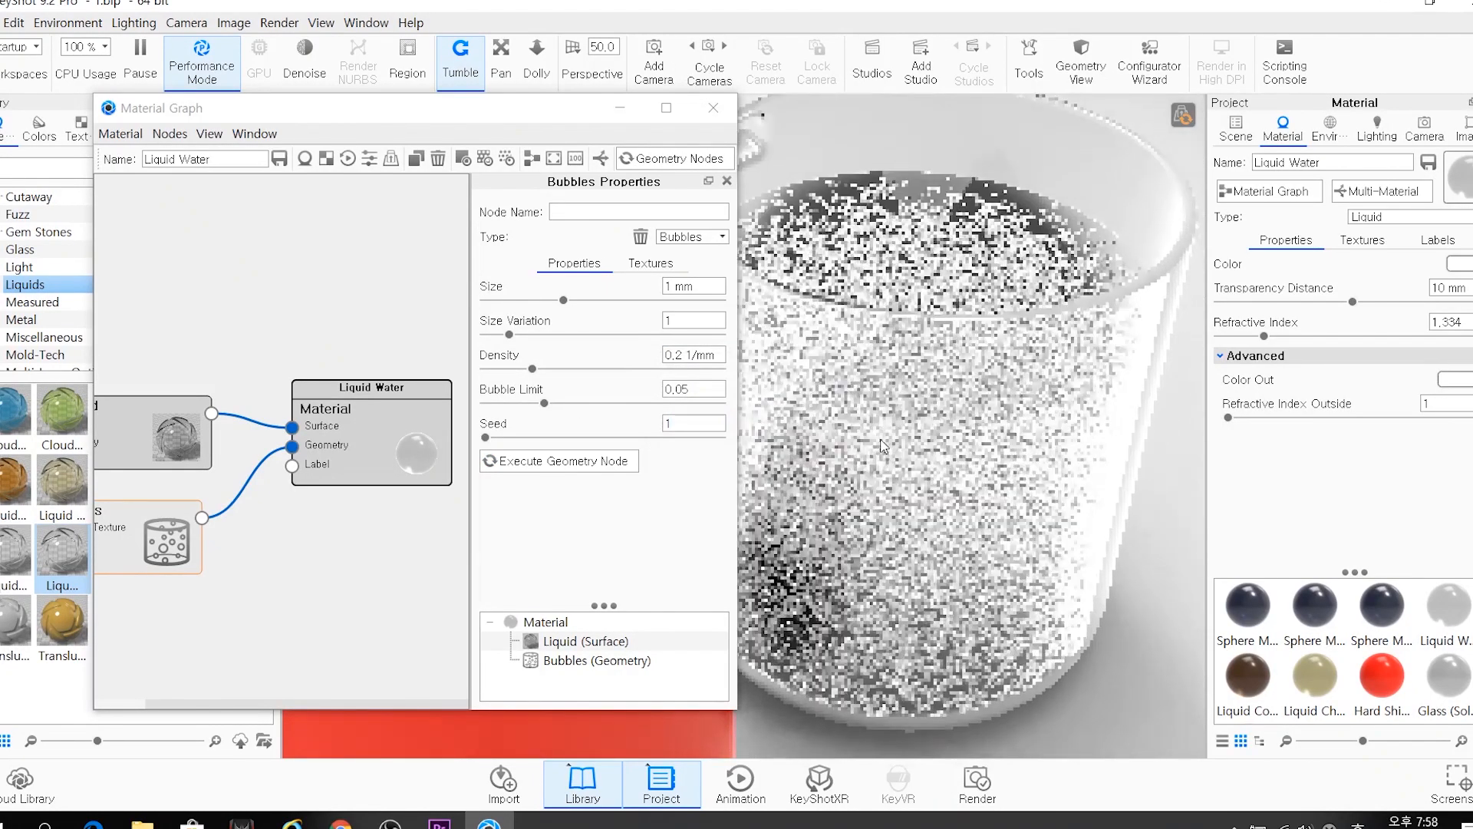
scroll(722, 353, "down", 1)
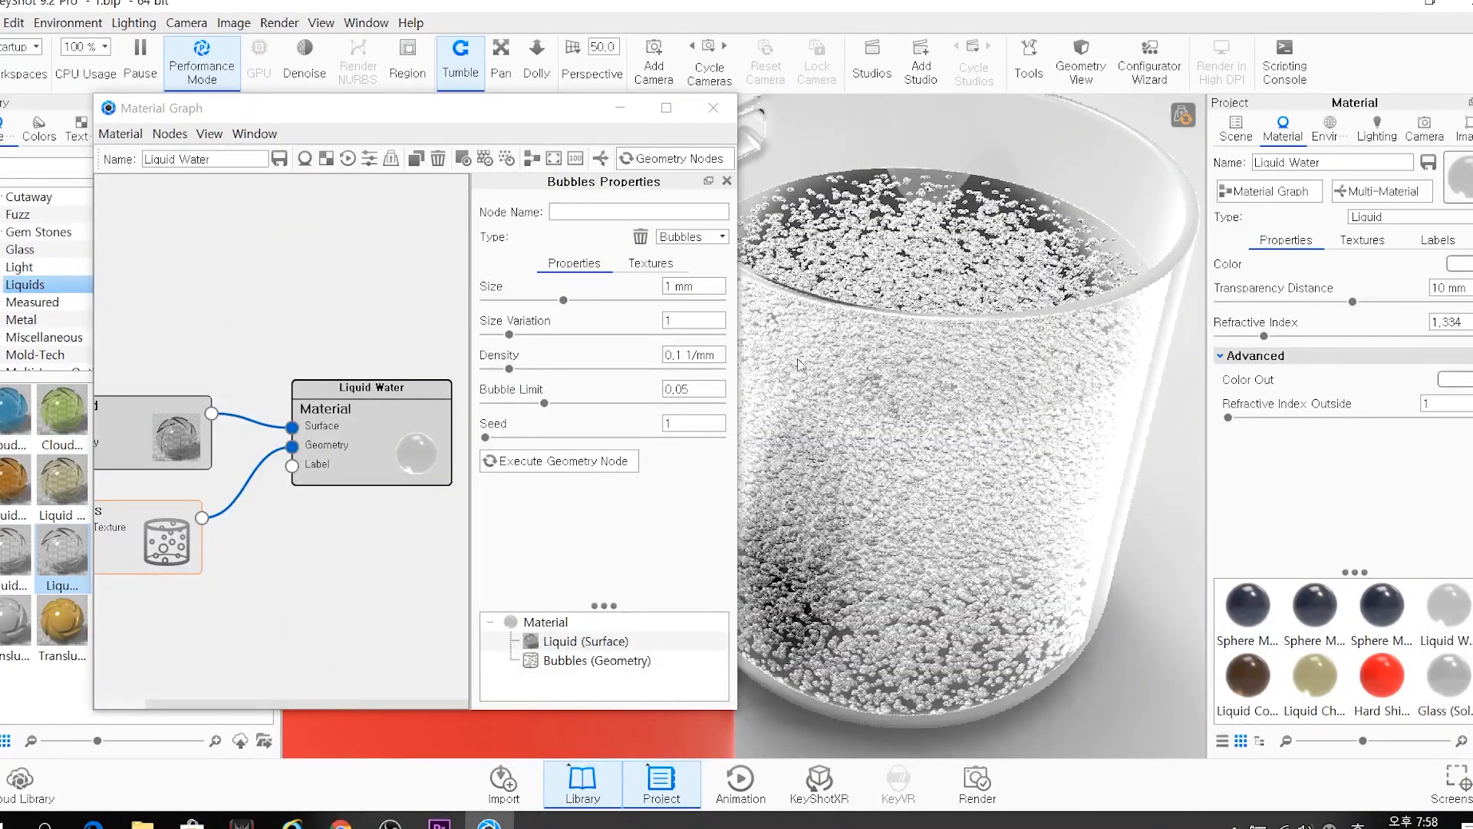
Regenerate the bubbles at 0.1 1/mm density, then set the Density to 0.15 1/mm and execute the geometry node
left_click(558, 460)
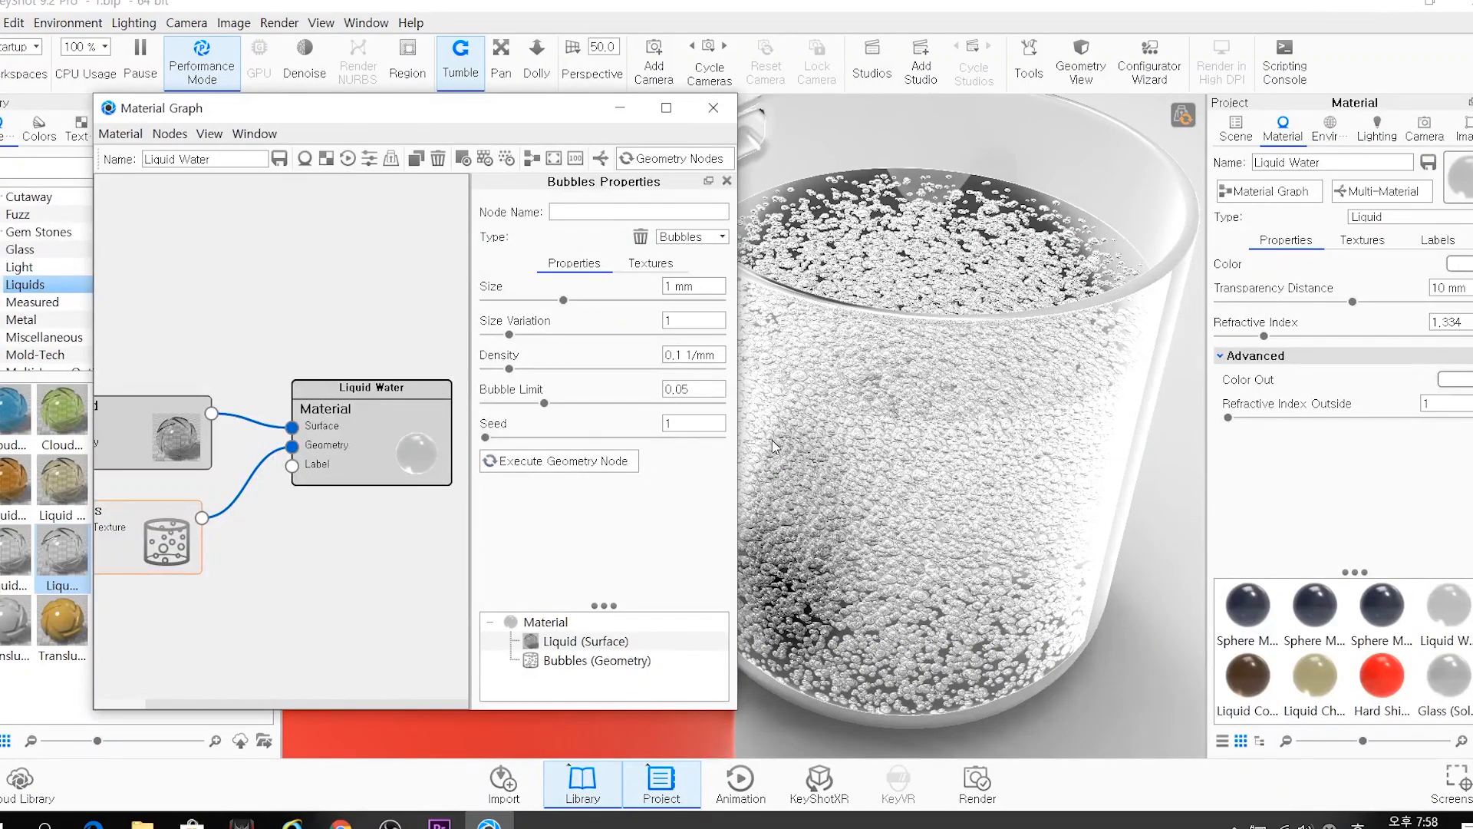
left_click(682, 354)
left_click(684, 389)
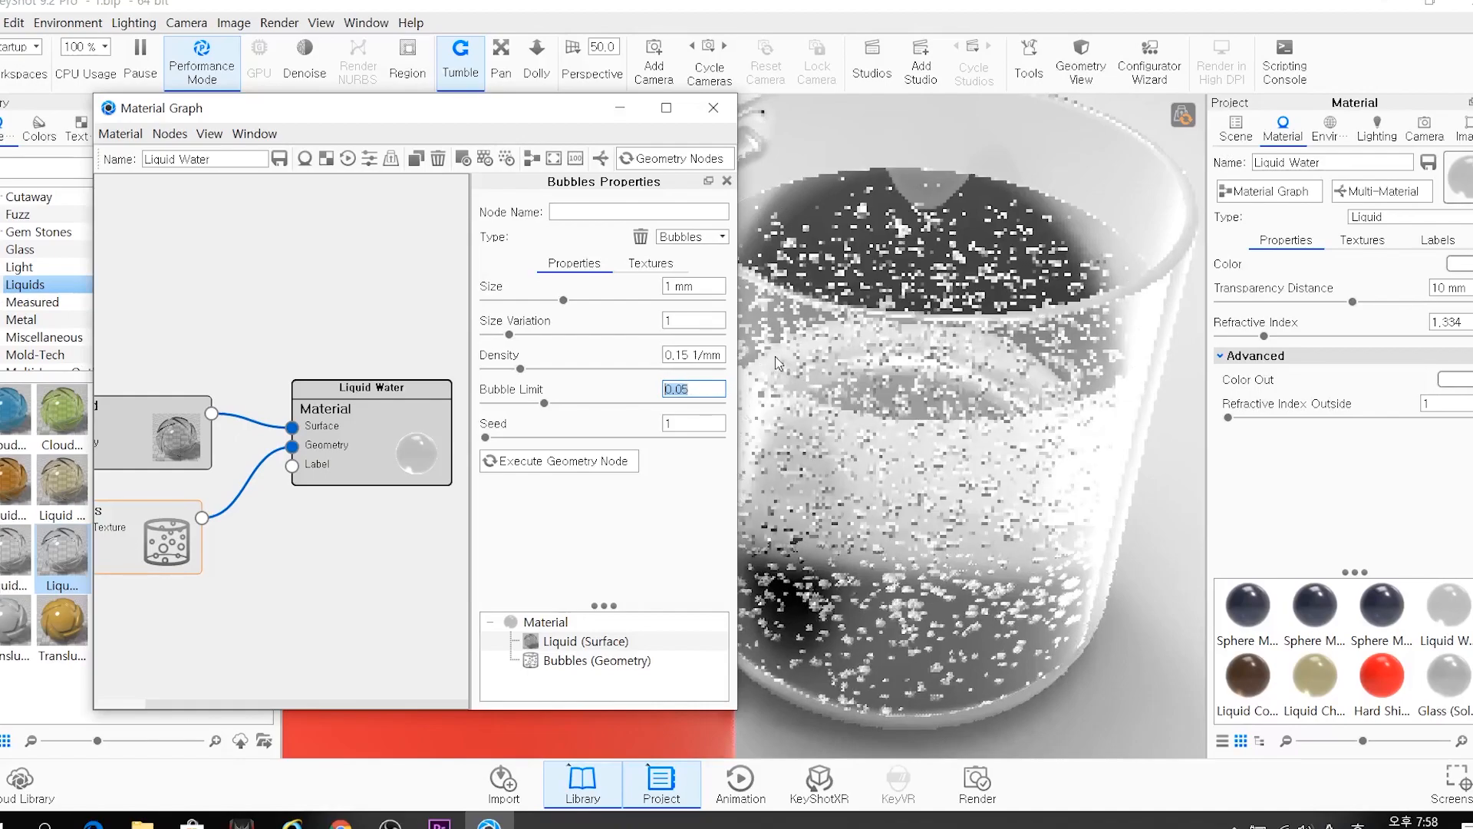
left_click(593, 463)
Examine the water's bubble density from different angles and distances beside the red mug
left_click_drag(887, 399, 862, 407)
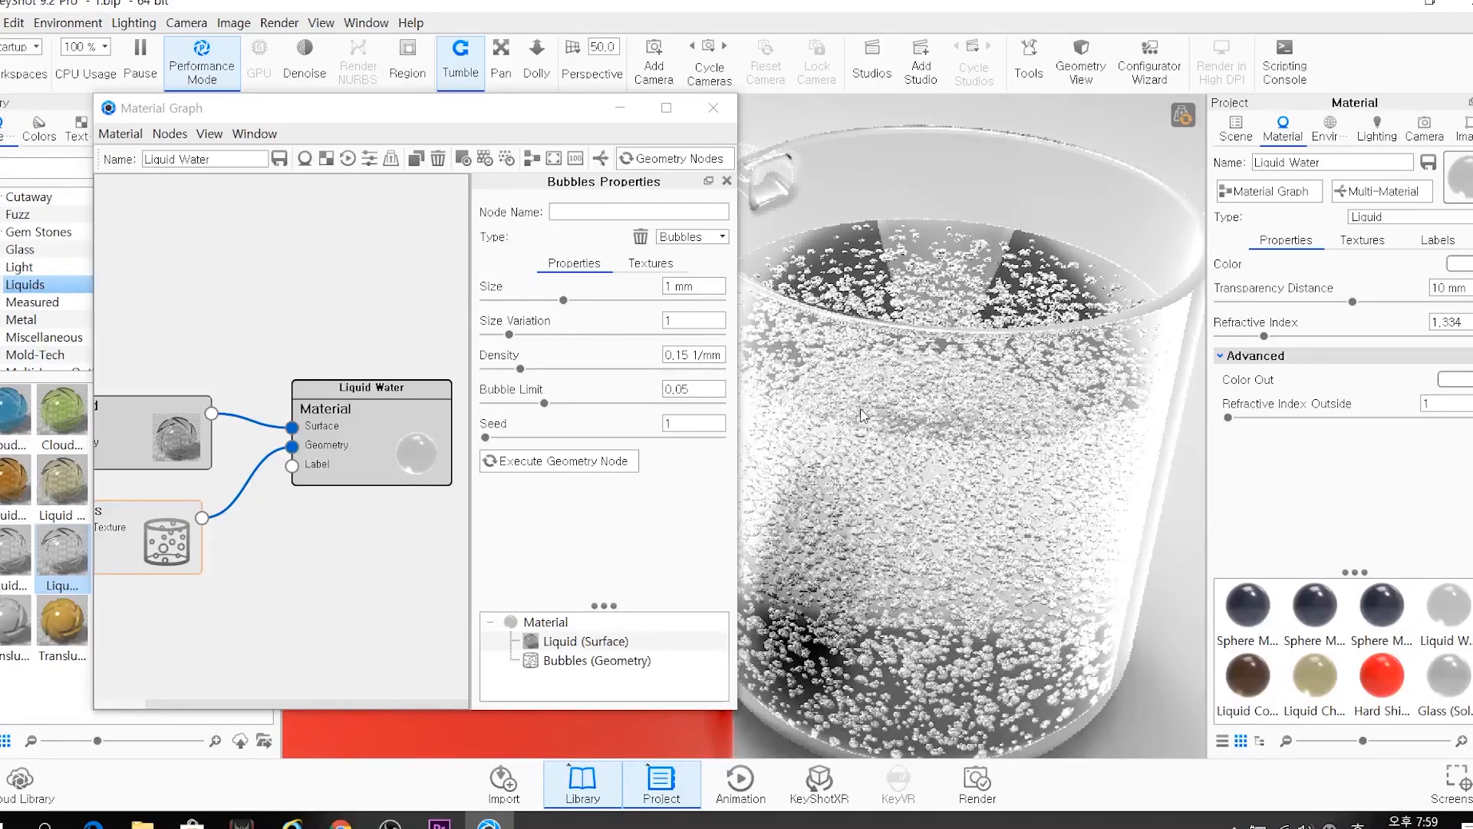
scroll(882, 438, "down", 3)
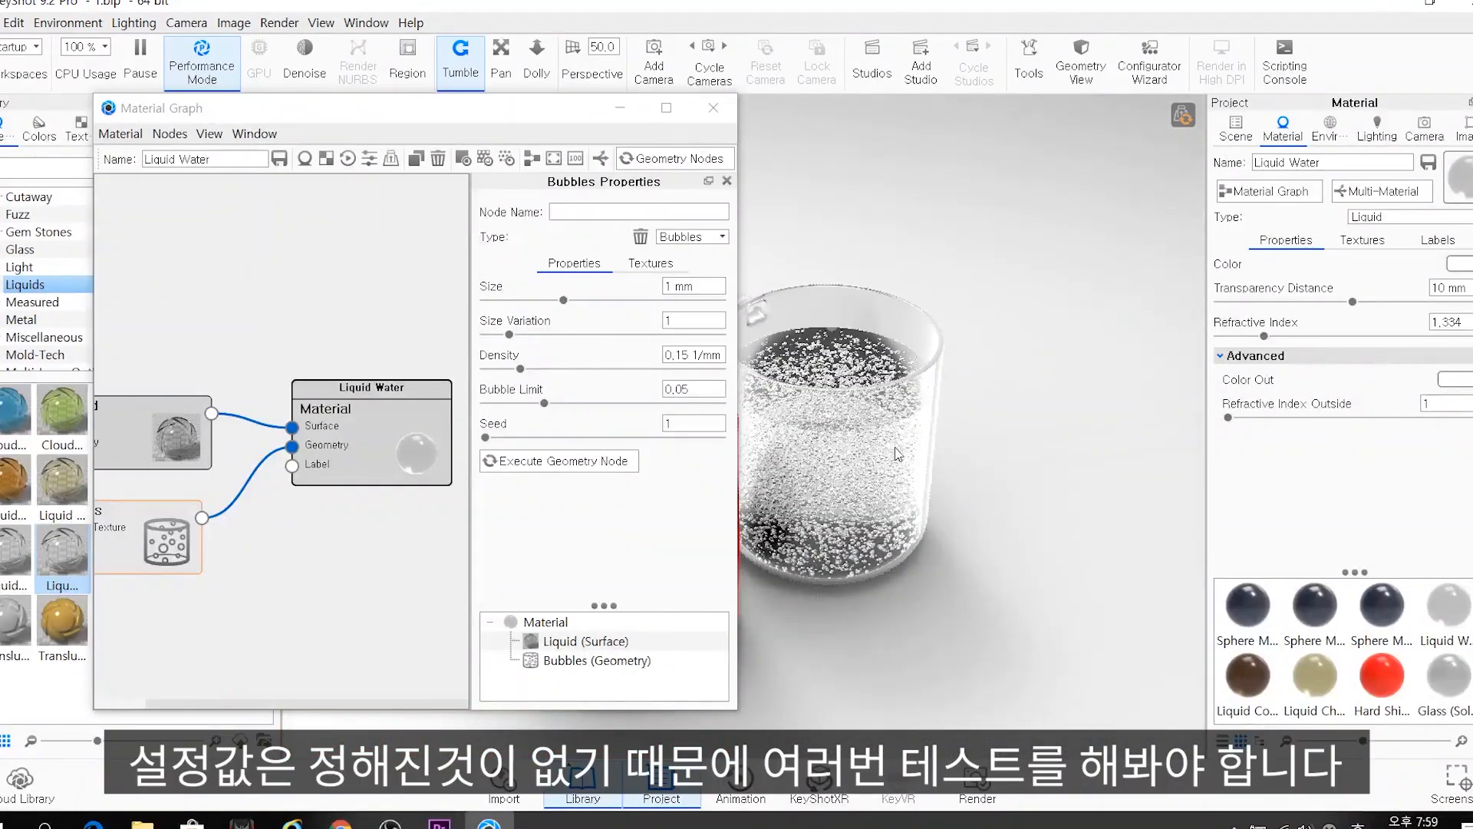
left_click_drag(897, 453, 886, 549)
middle_click_drag(886, 553, 995, 515)
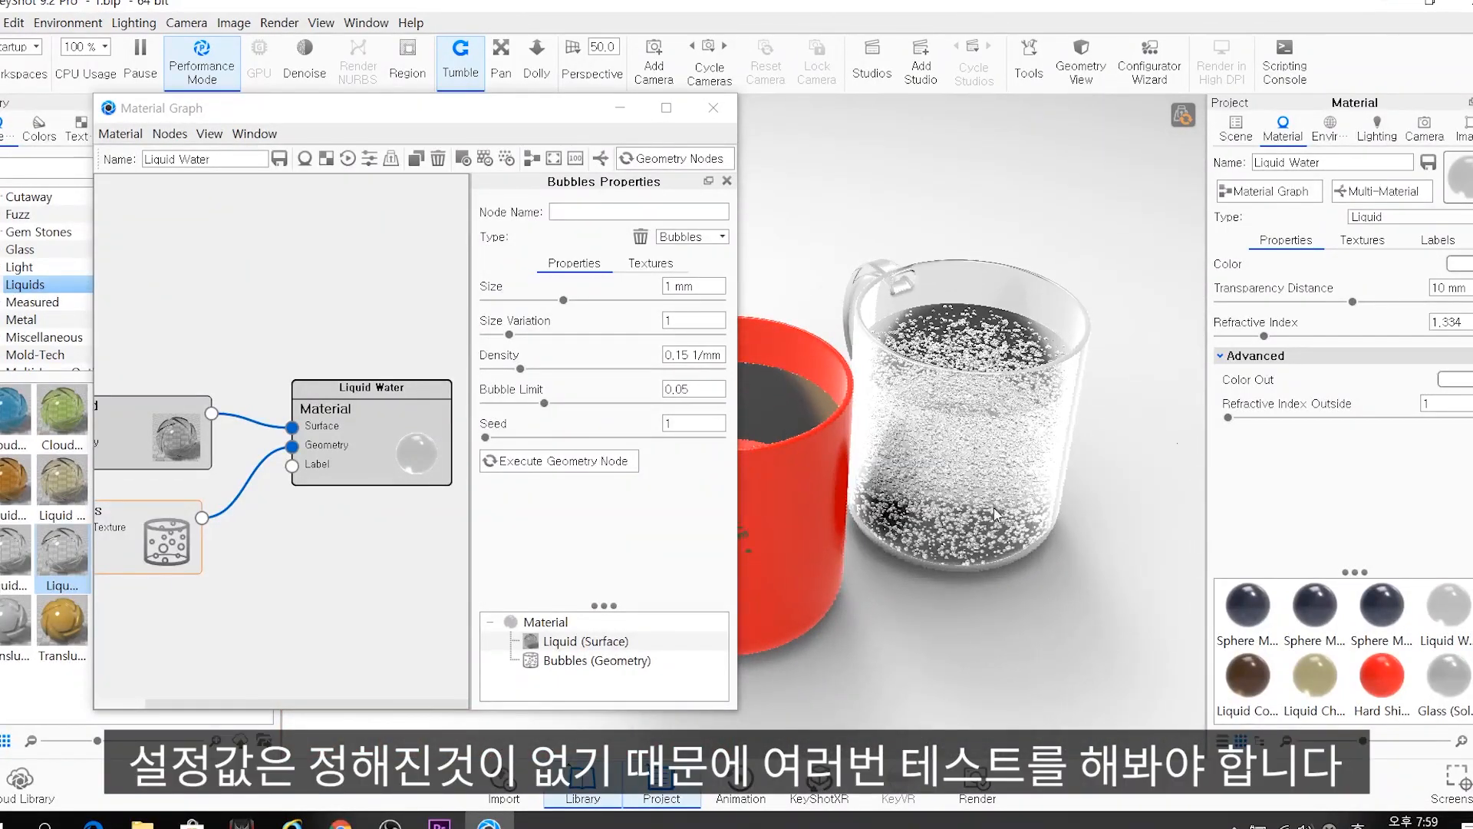
left_click(586, 462)
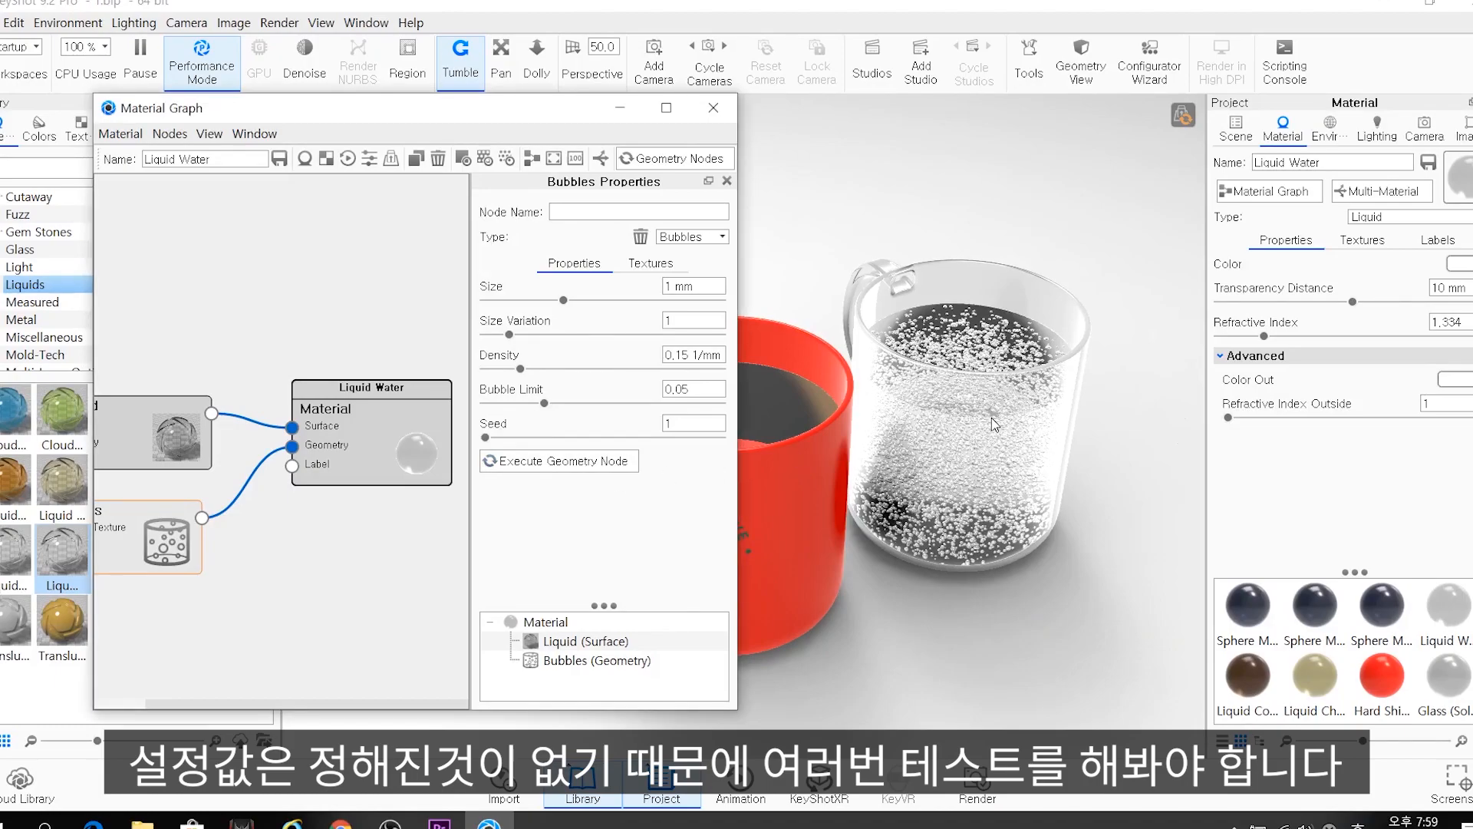
left_click_drag(973, 415, 957, 381)
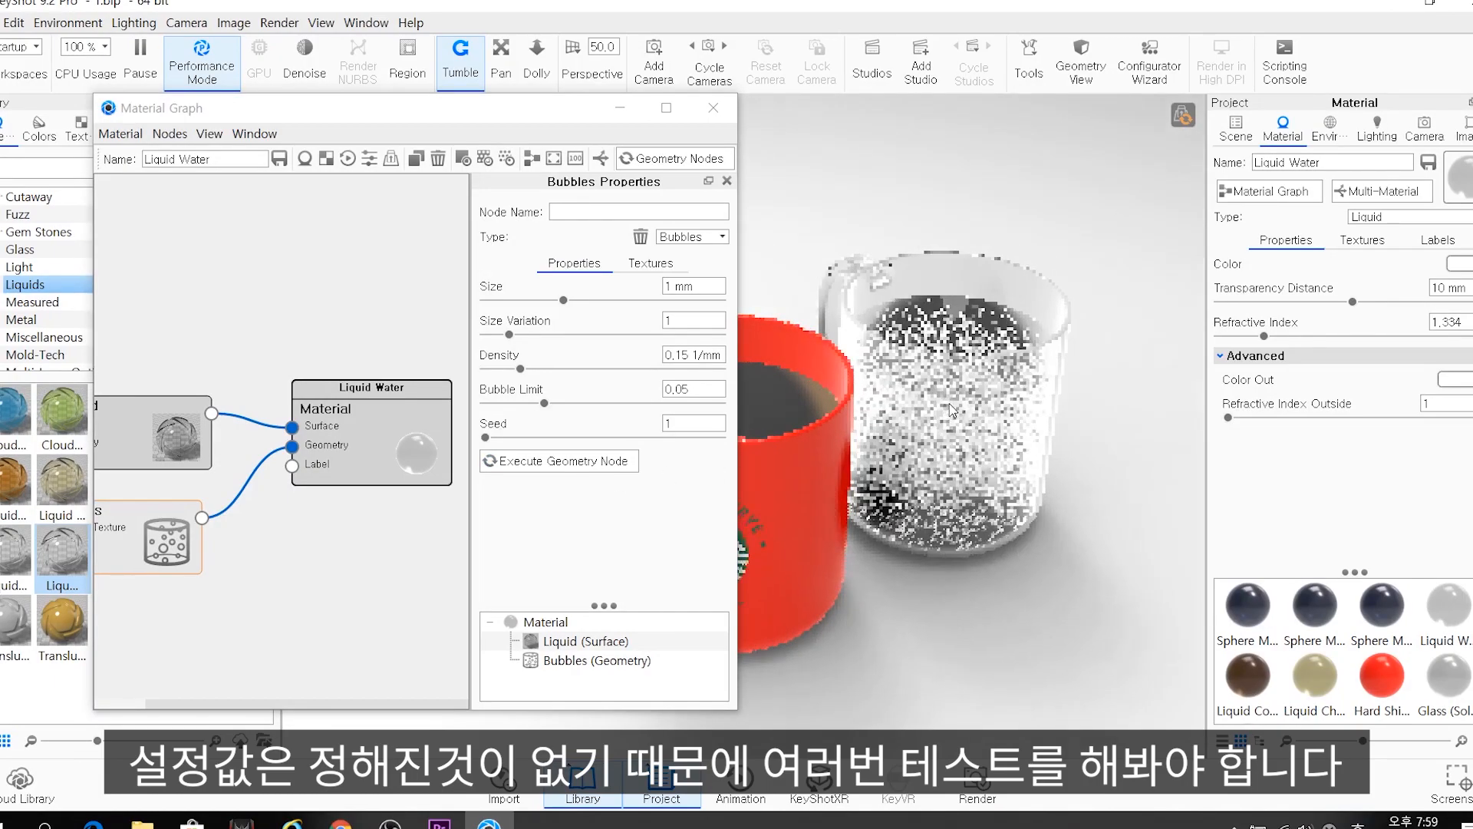
scroll(957, 381, "up", 1)
scroll(957, 386, "up", 4)
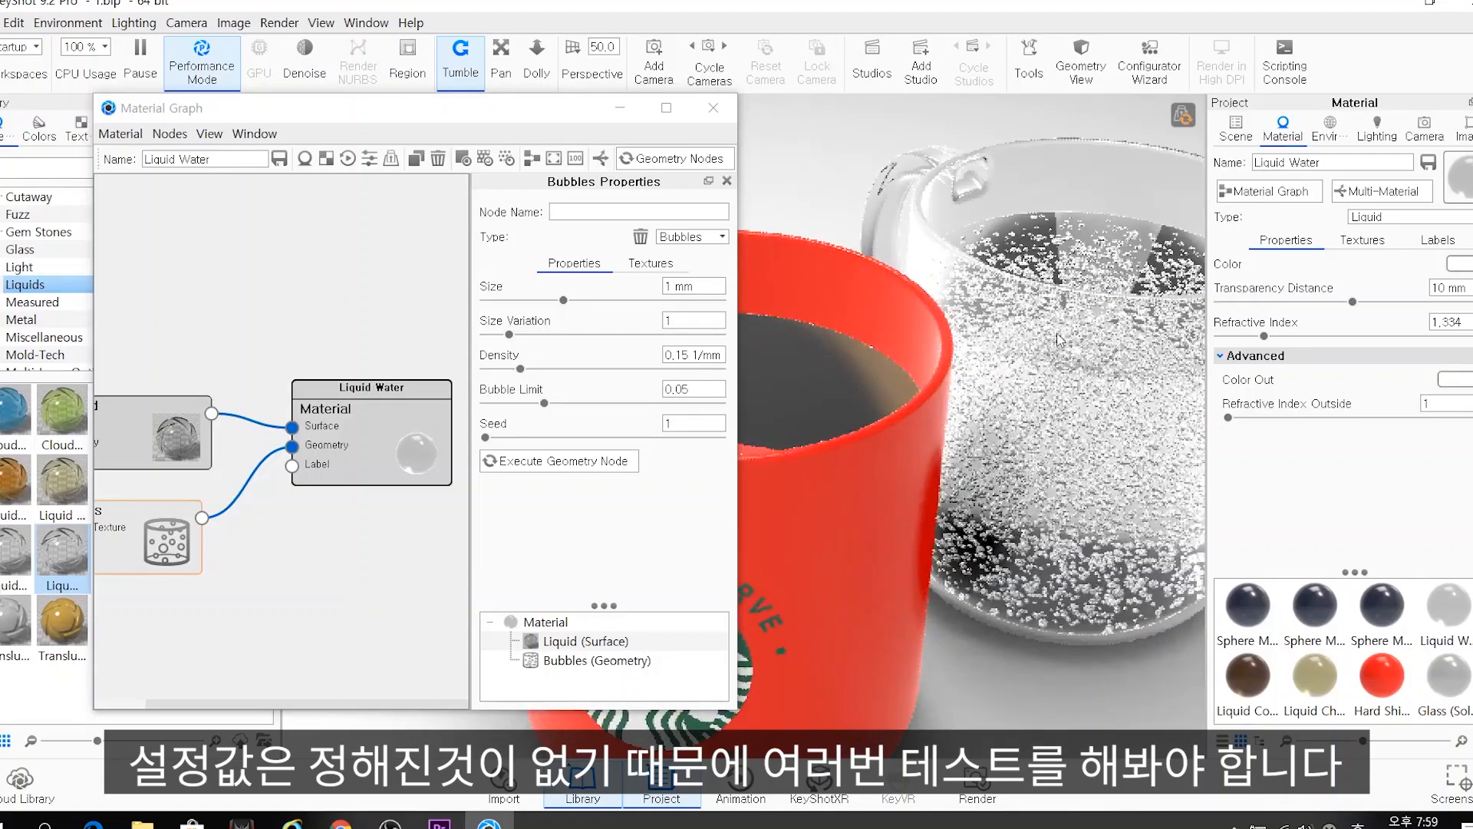
Set the bubble Density to 0.12 1/mm and execute the geometry node
left_click(689, 357)
type("2")
left_click(610, 458)
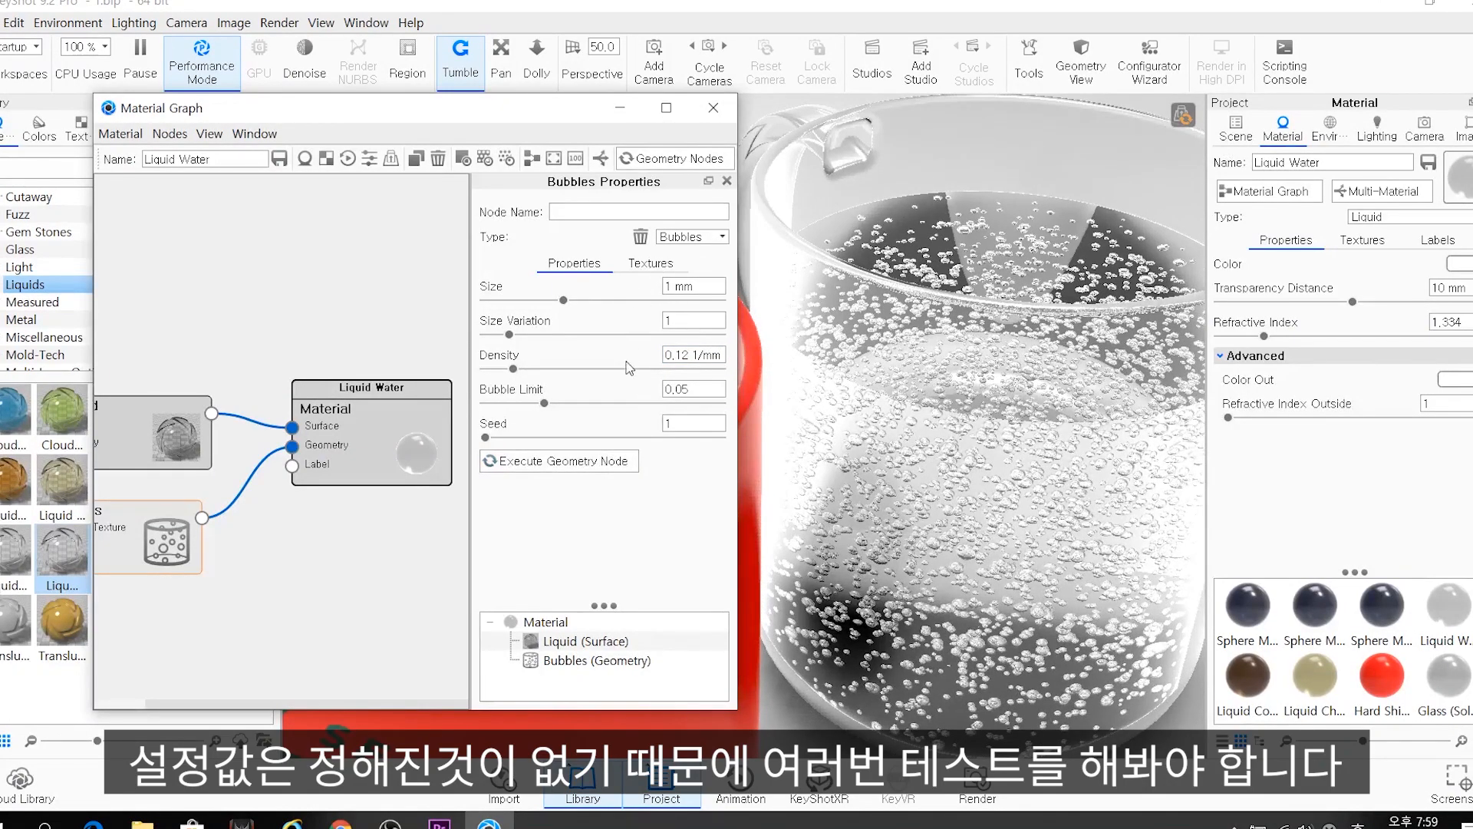
key("ctrl")
key("ctrl")
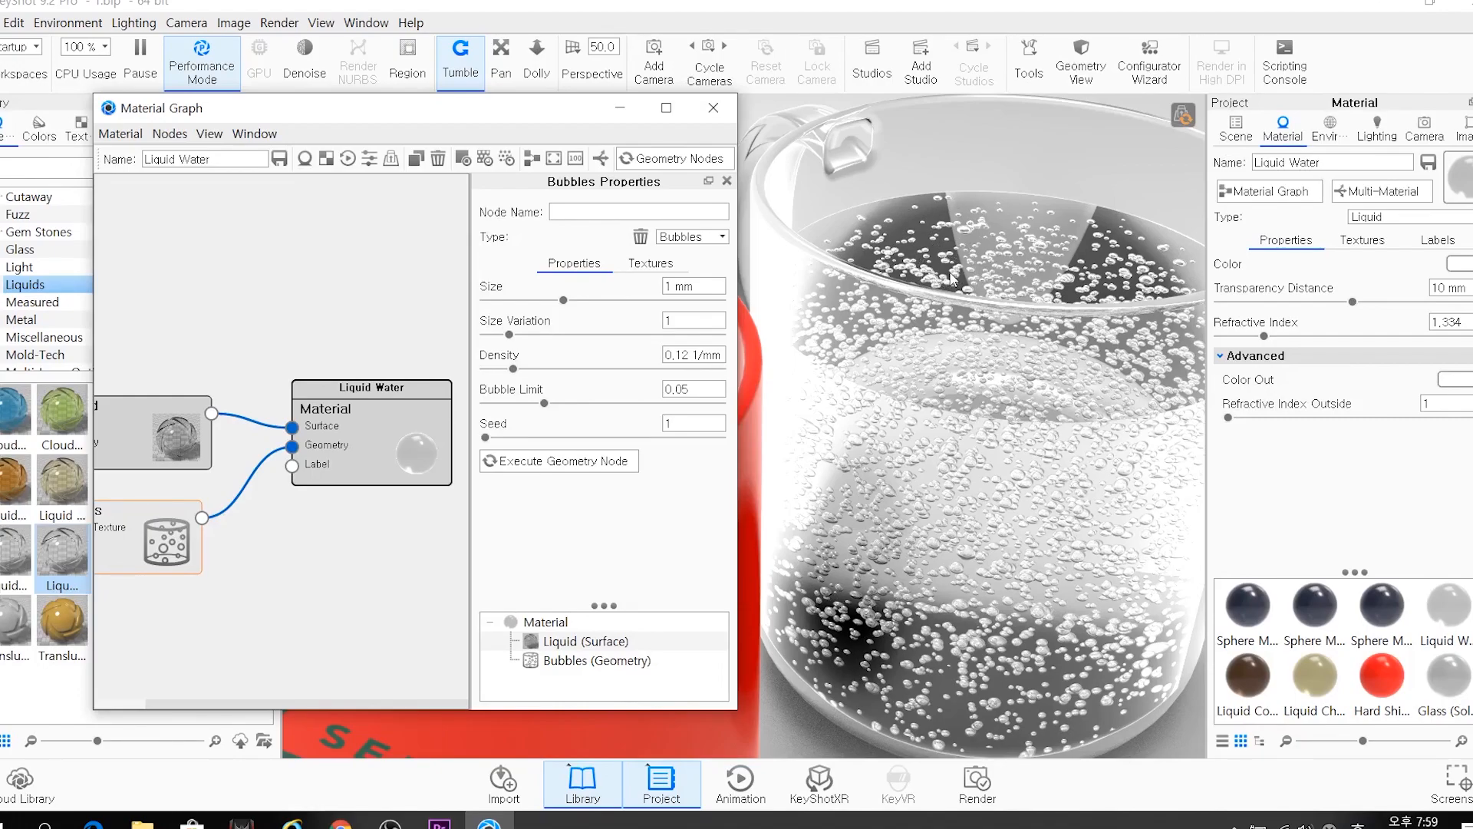
Set the Bubbles node's size to 0.6 mm, execute the geometry node, and check the water in the glass mug
left_click_drag(700, 287, 646, 299)
type("0,6")
key("Return")
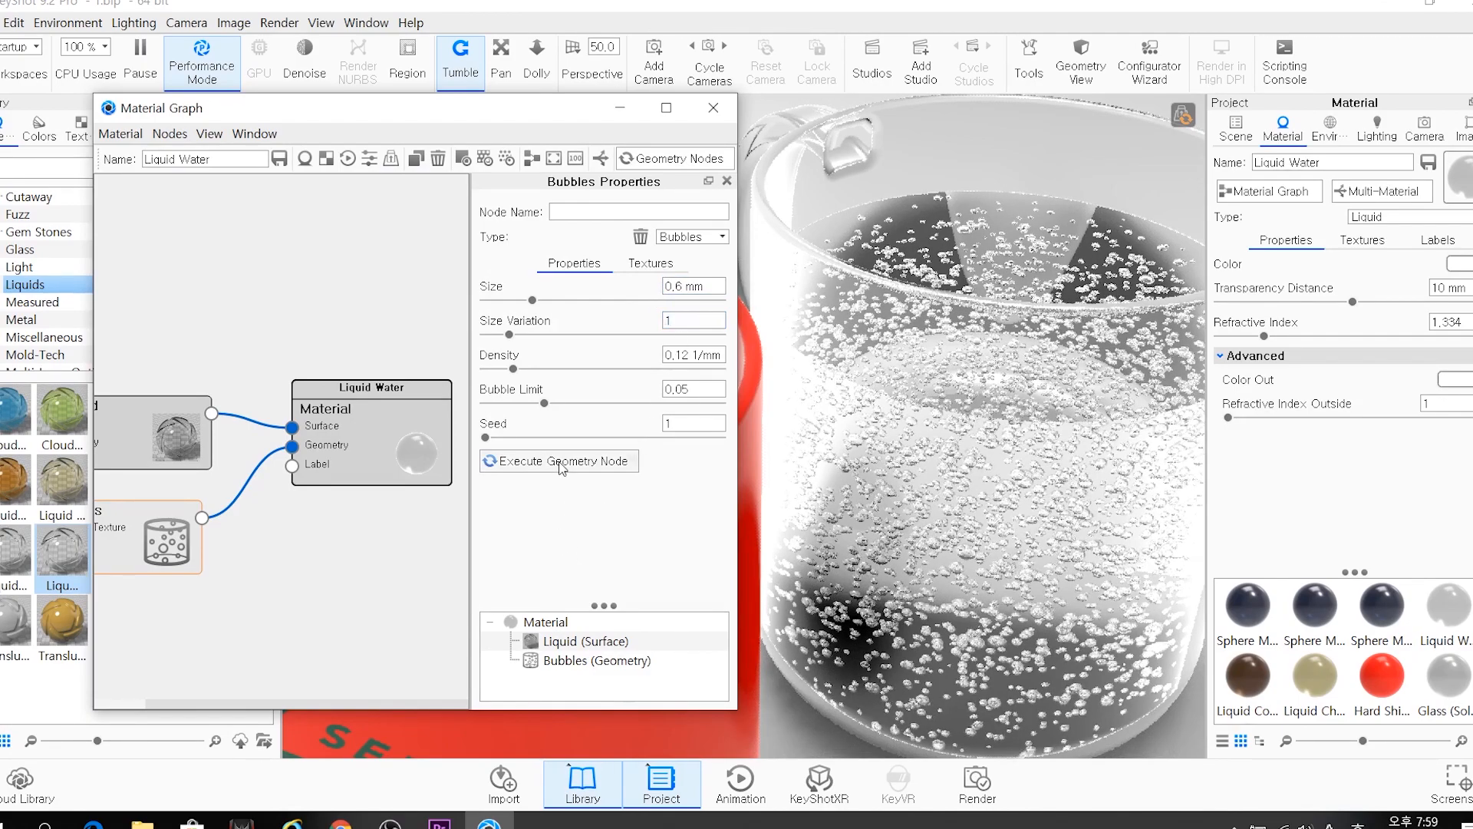
left_click_drag(952, 353, 909, 308)
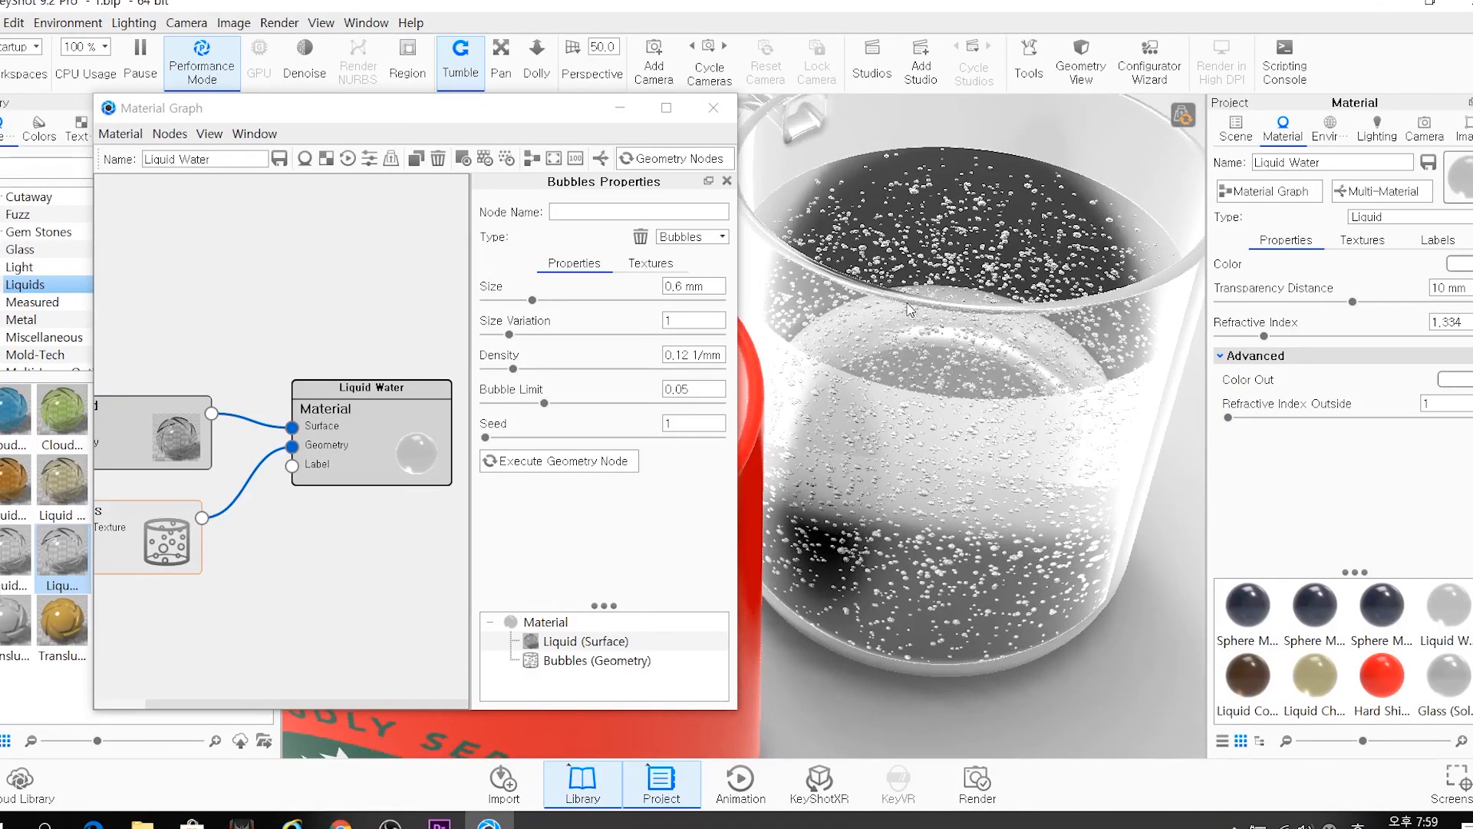
scroll(909, 309, "up", 1)
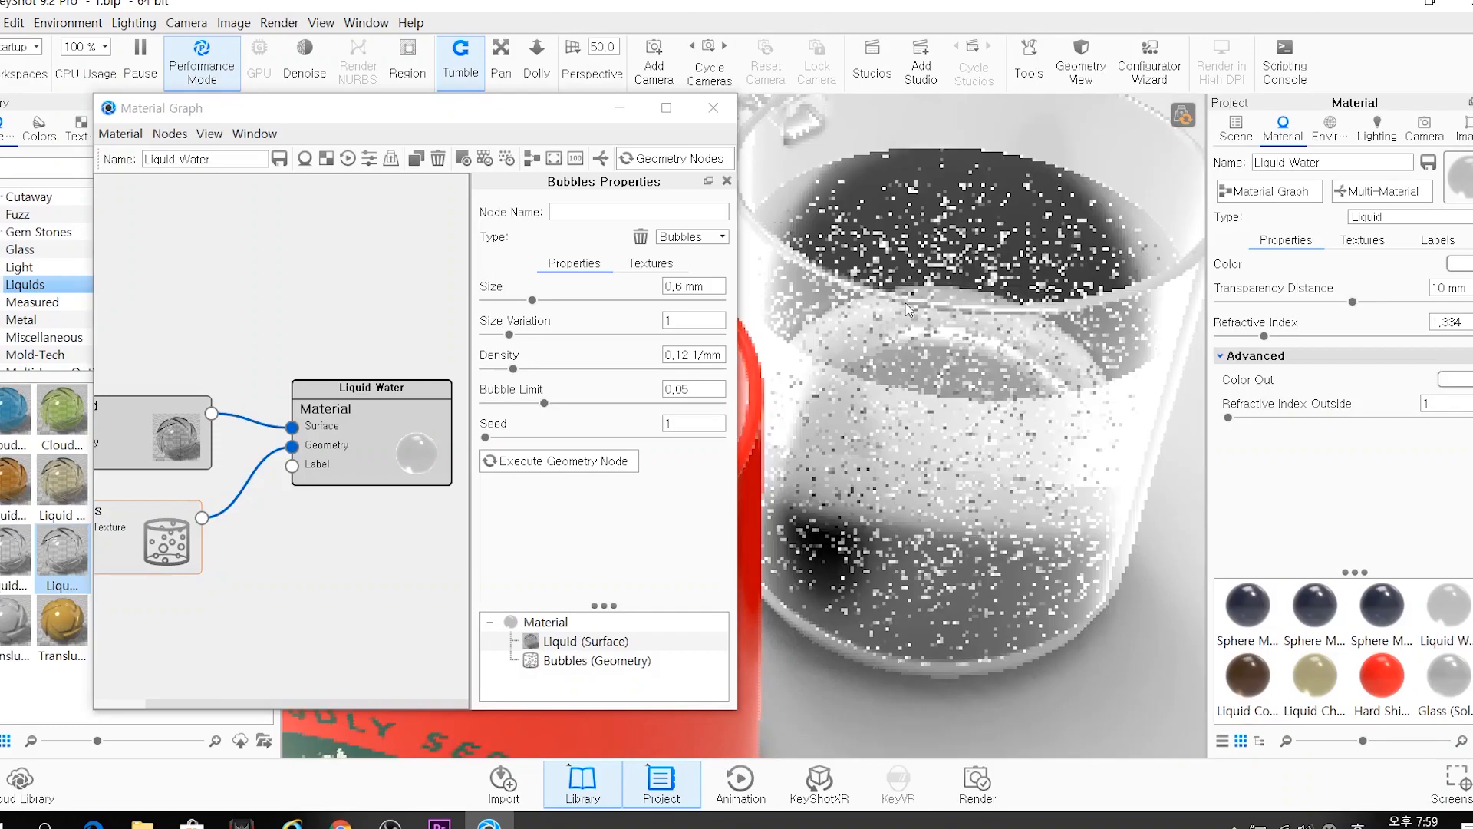
Review how the Liquid and Bubbles nodes connect to the material's Surface and Geometry inputs in the Material Graph
left_click_drag(396, 118, 520, 99)
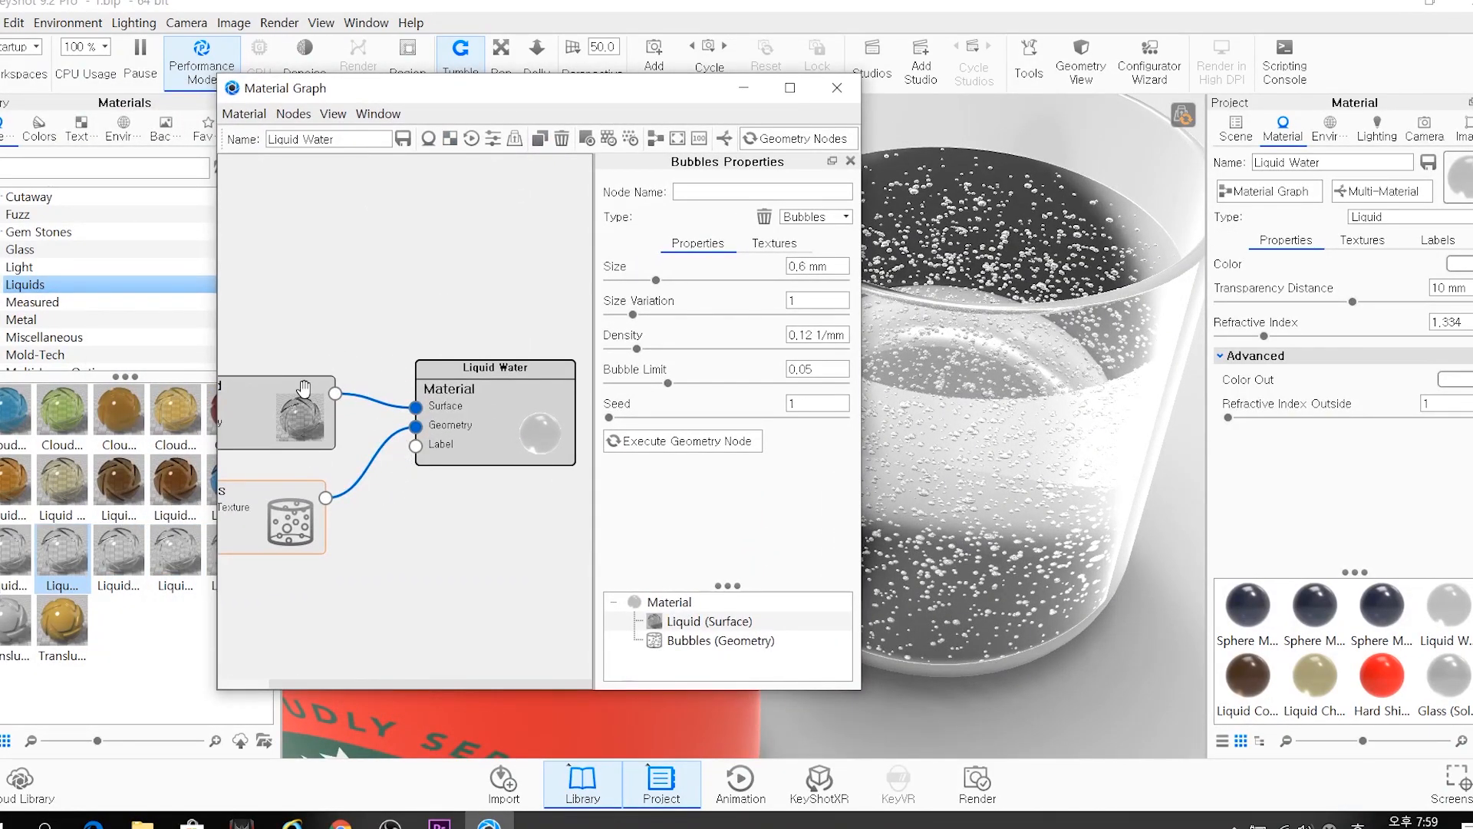
left_click_drag(299, 355, 374, 323)
mouse_move(474, 309)
left_mouse_down()
mouse_move(417, 302)
mouse_move(465, 298)
left_mouse_up()
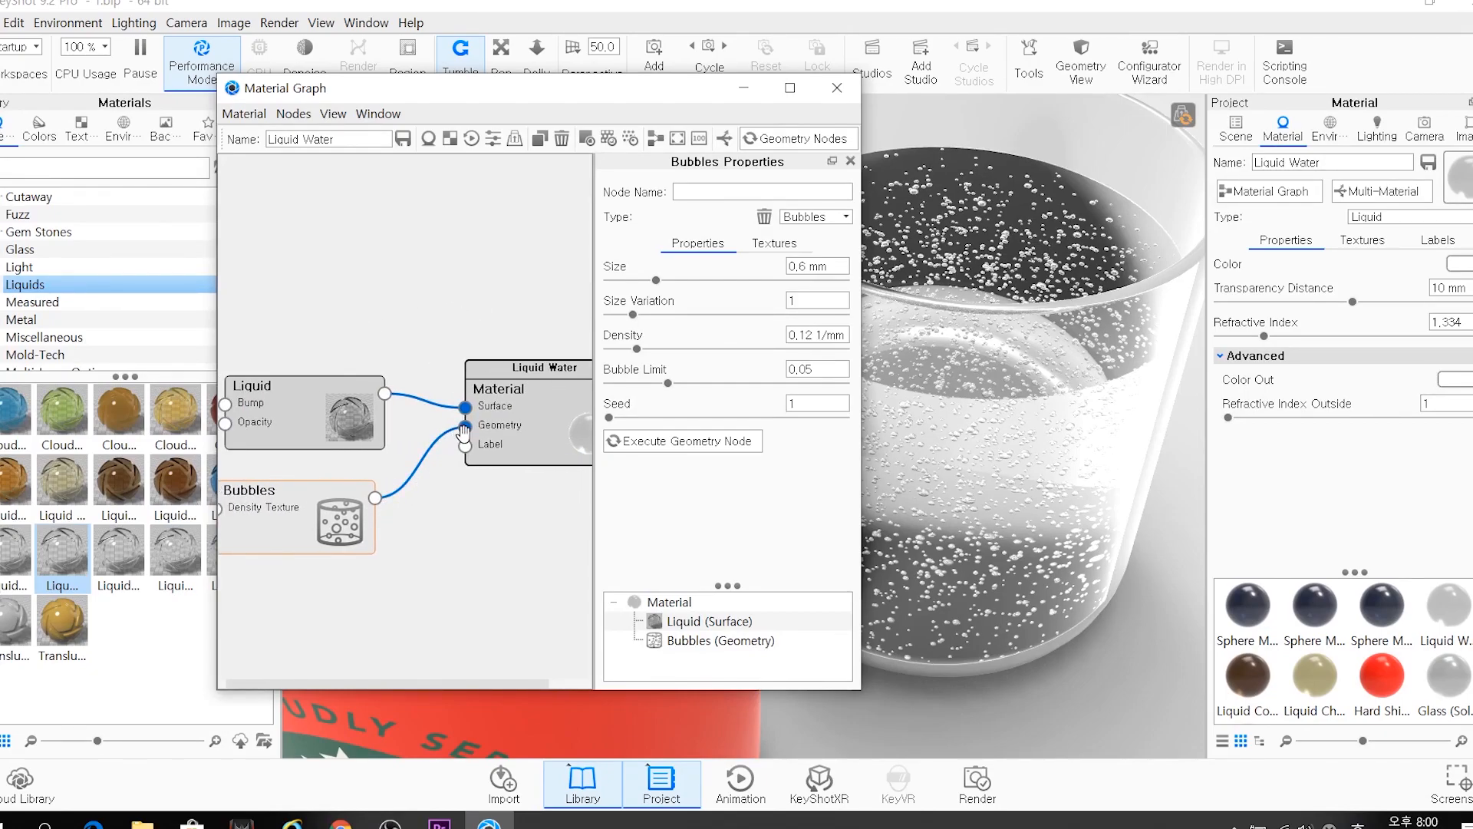
left_click_drag(487, 237, 401, 244)
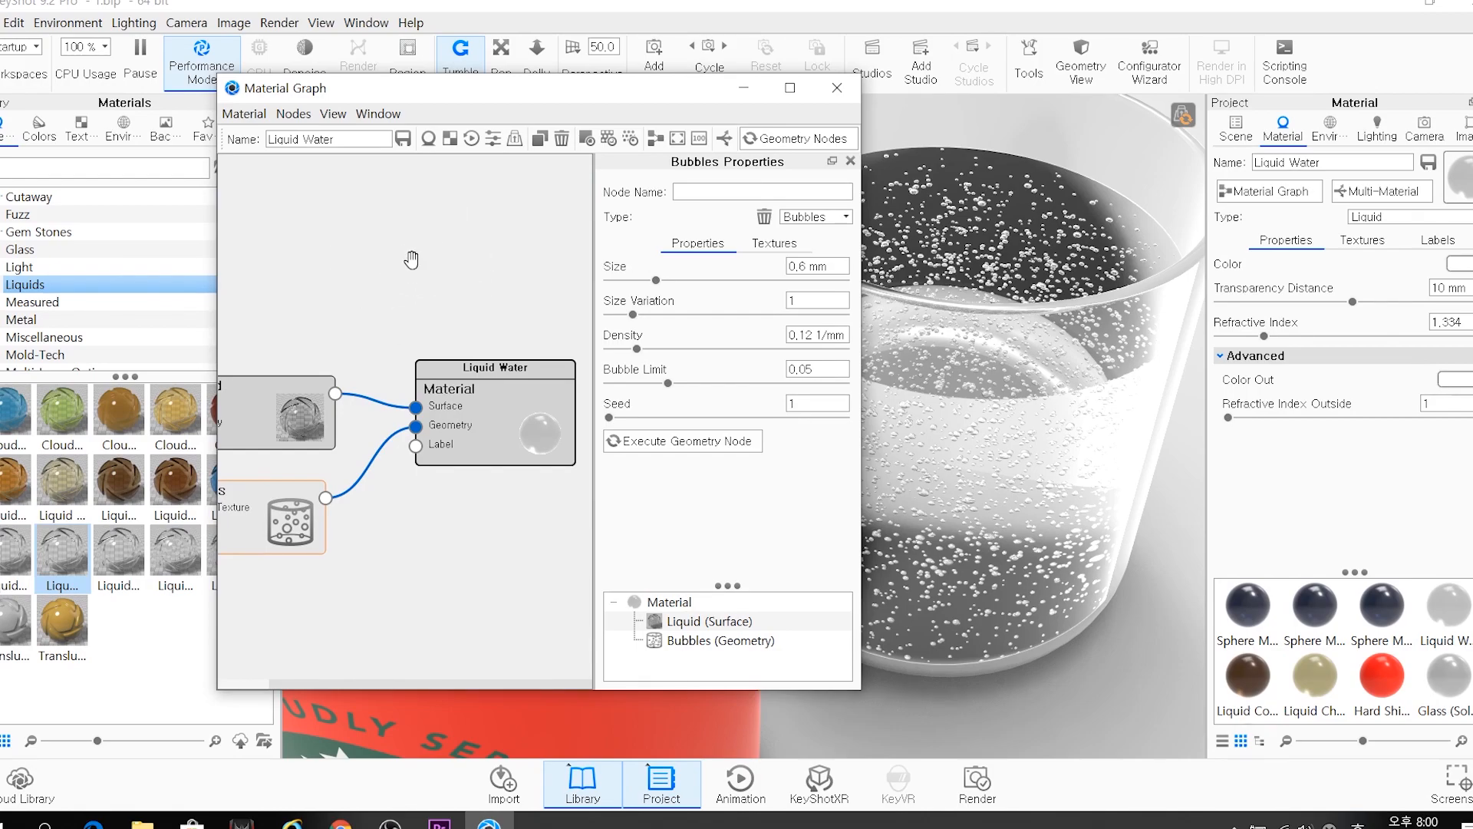
left_click_drag(378, 257, 464, 289)
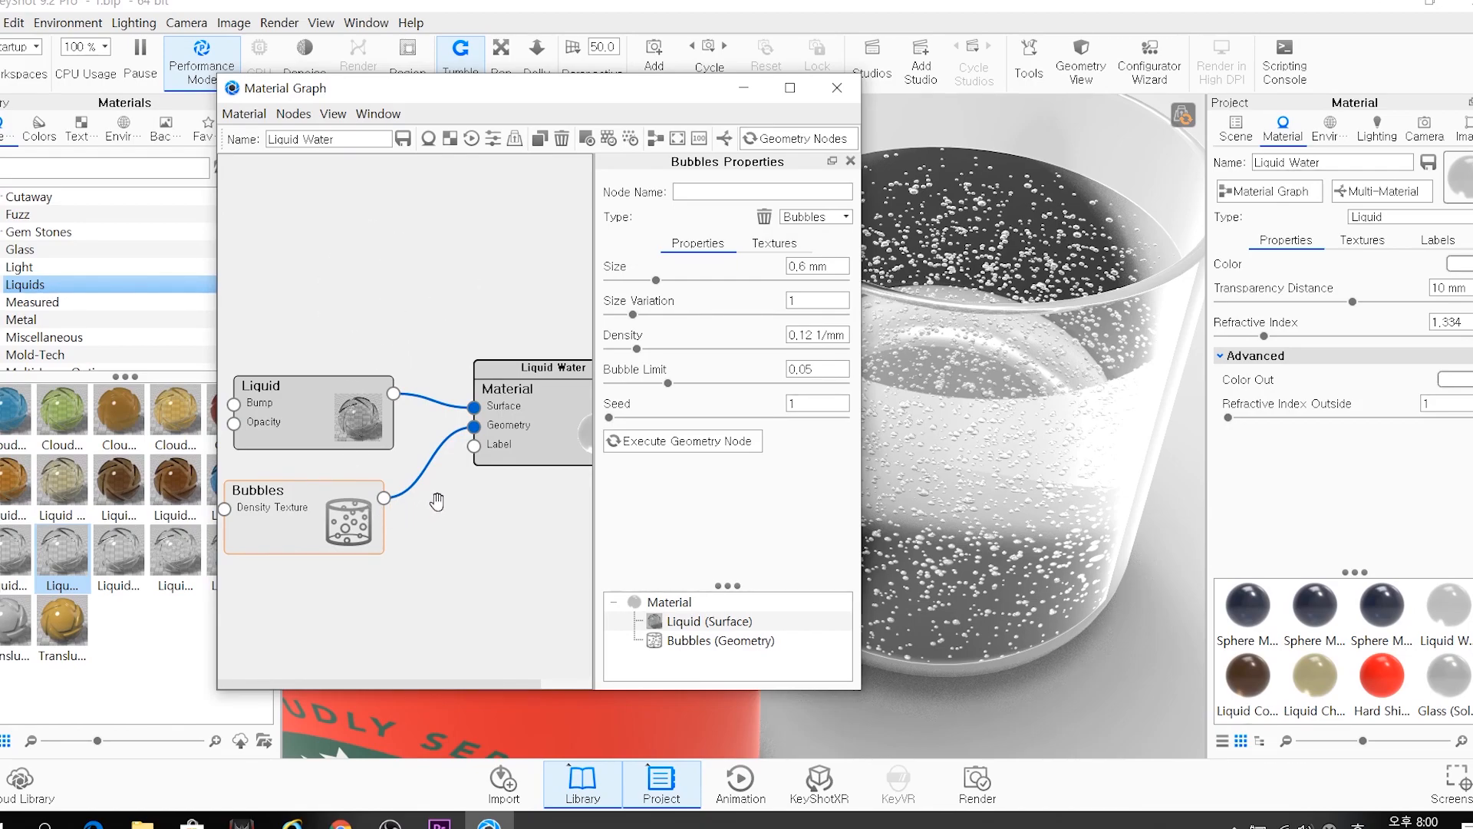
middle_click_drag(505, 313, 424, 313)
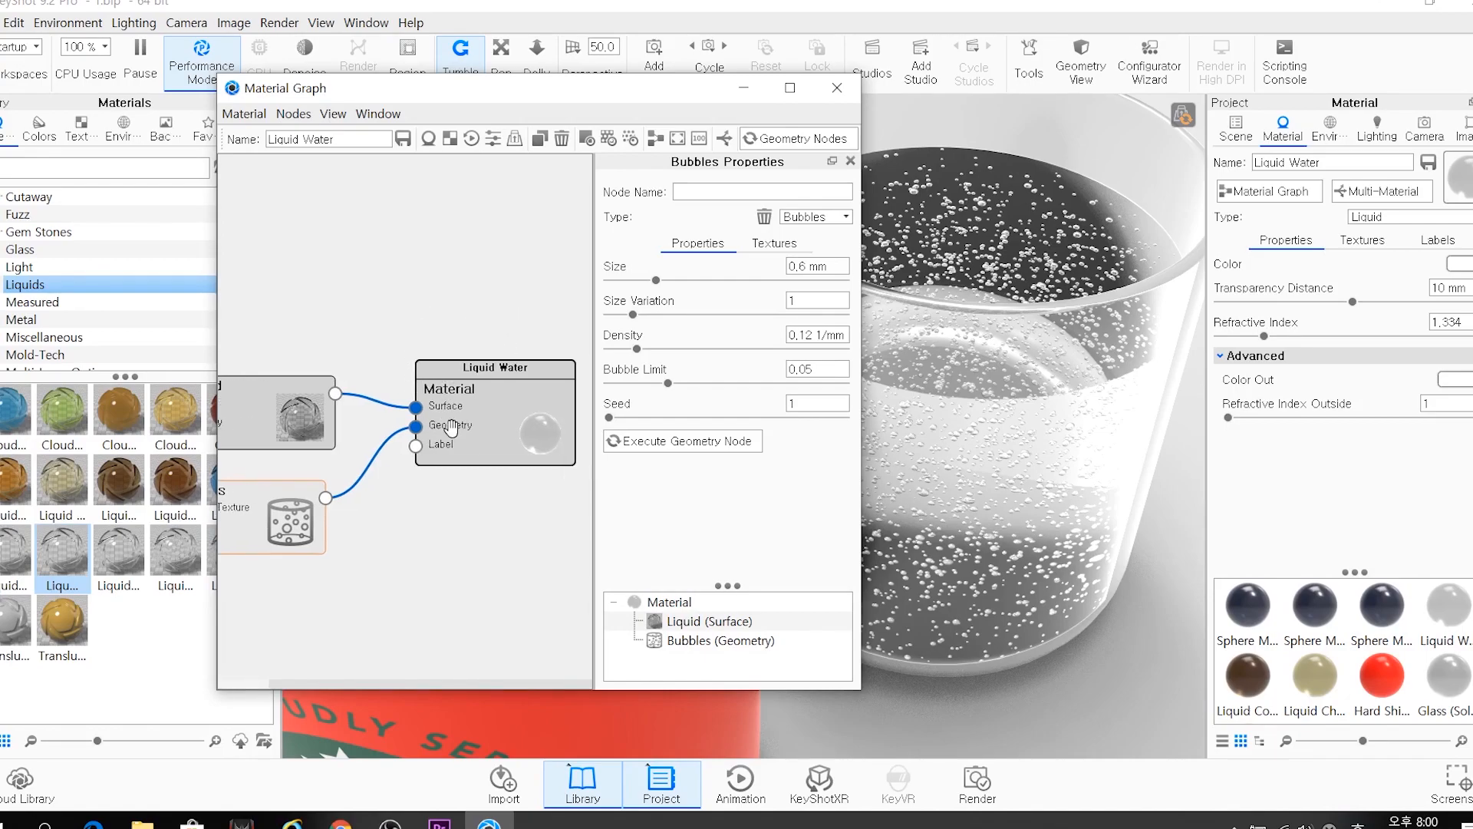
Close the Material Graph, frame both mugs in the real-time view, and turn Performance Mode off
left_click(837, 87)
left_click_drag(812, 458, 875, 370)
scroll(853, 409, "down", 4)
middle_click_drag(800, 359, 794, 377)
left_click(202, 66)
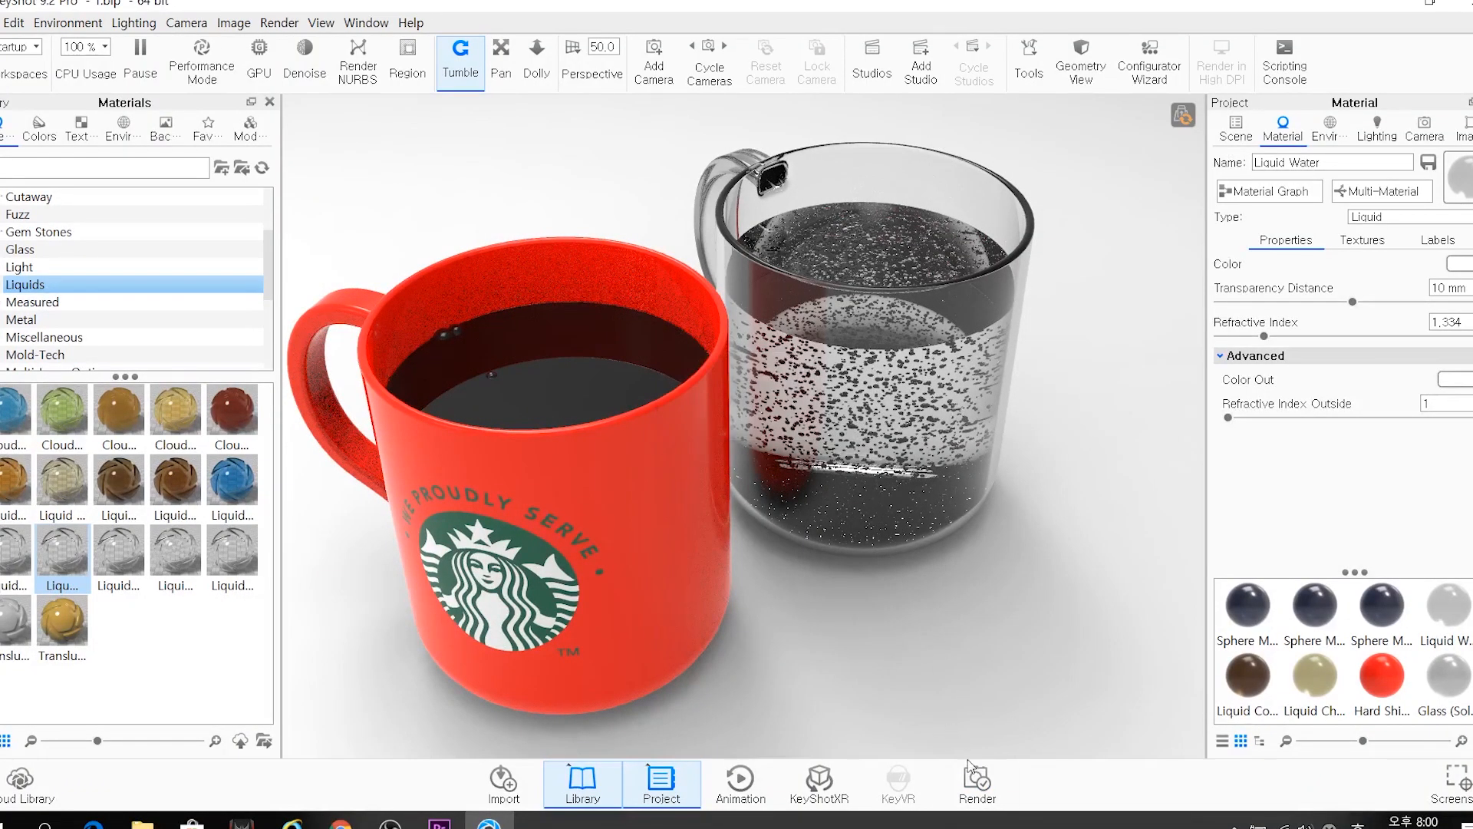
Render the two-mug view as an 800 × 576 px JPEG still image and reposition the render output window
left_click(977, 781)
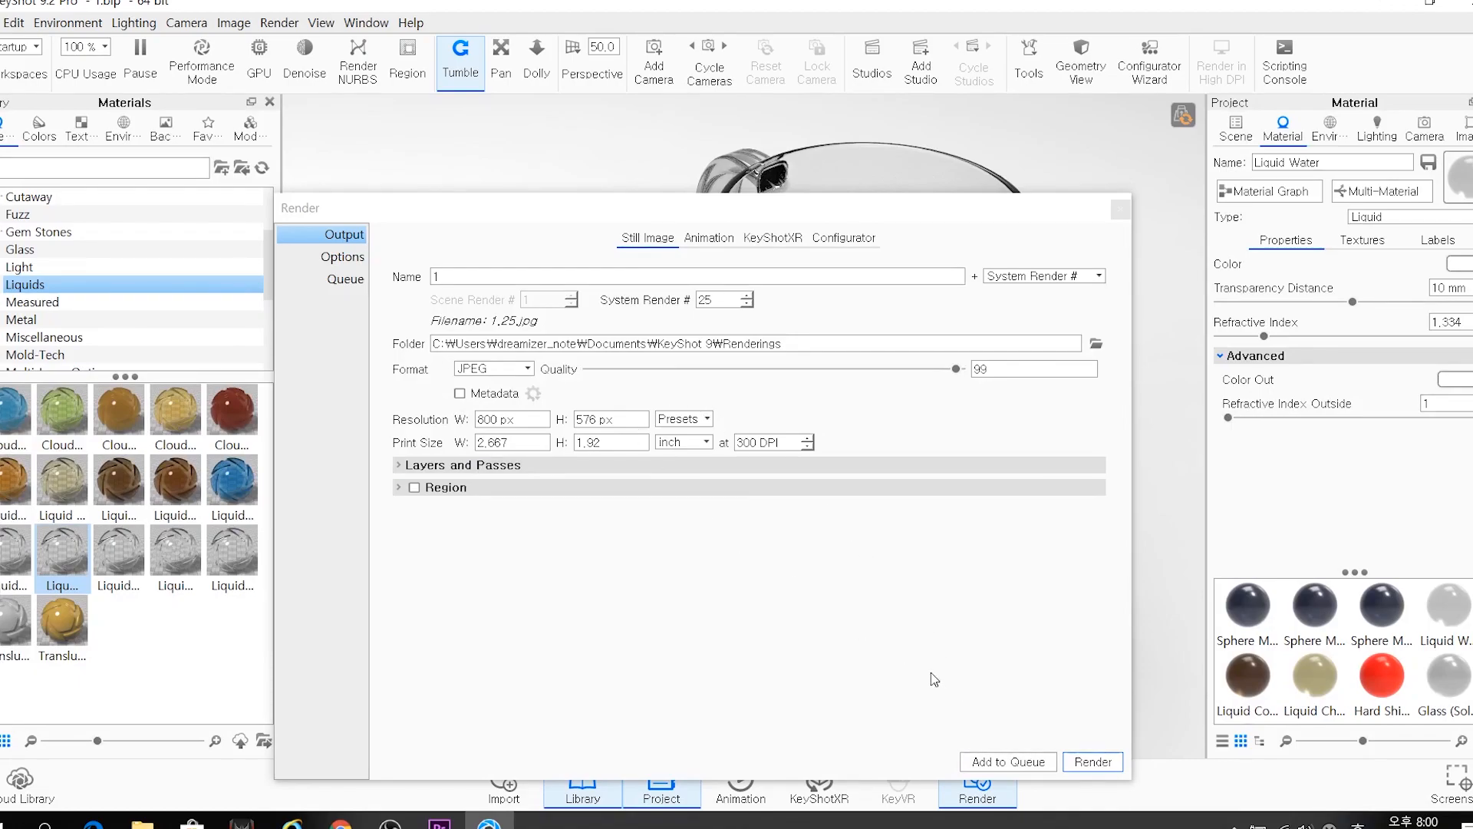
left_click(1088, 761)
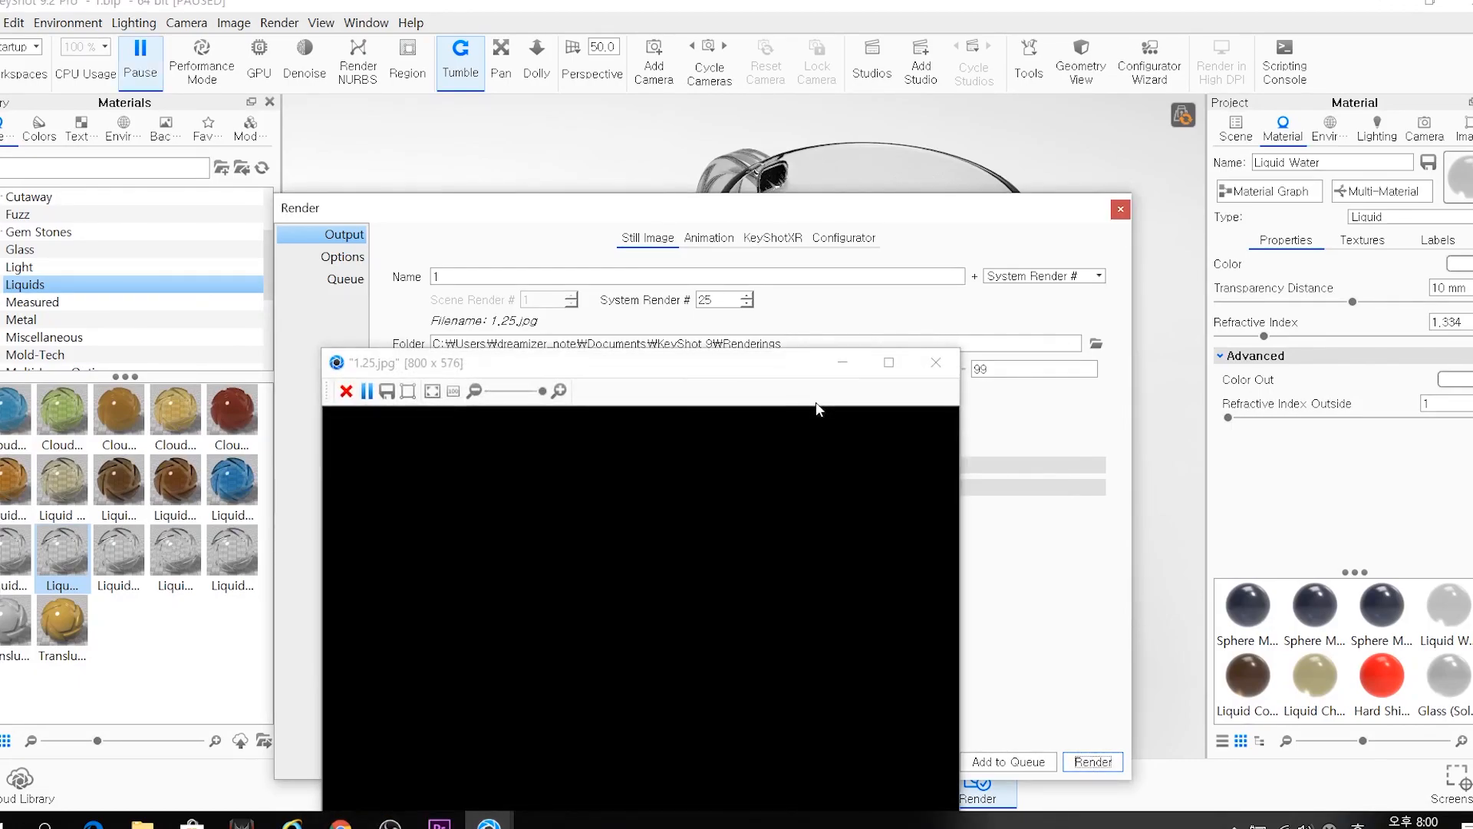
left_click_drag(683, 363, 738, 138)
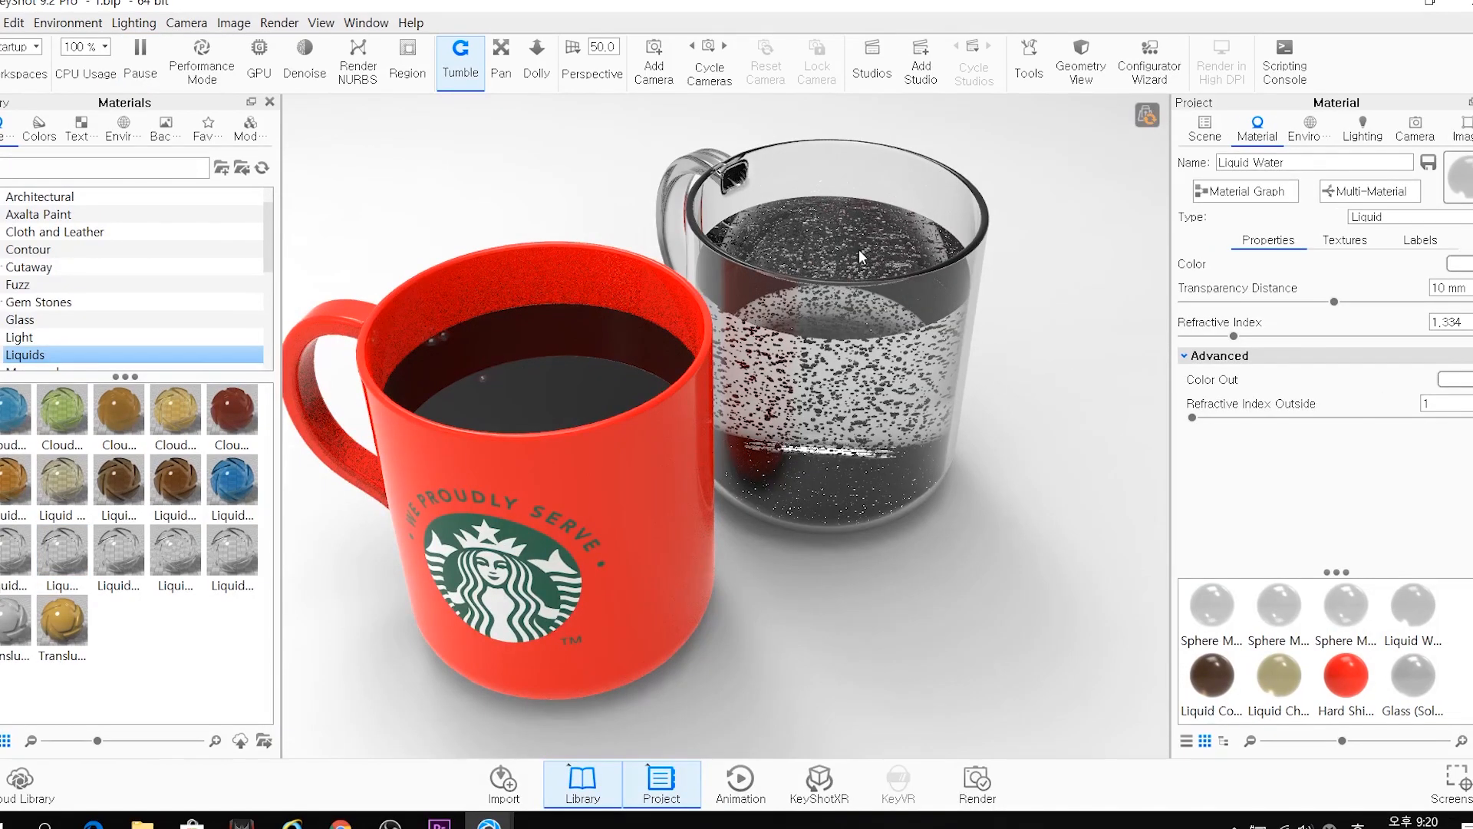
Set the Liquid Water material's Color to light pink #FFBBBB and check the tinted liquid in the glass mug
left_click(1461, 265)
left_click_drag(1336, 57, 1309, 54)
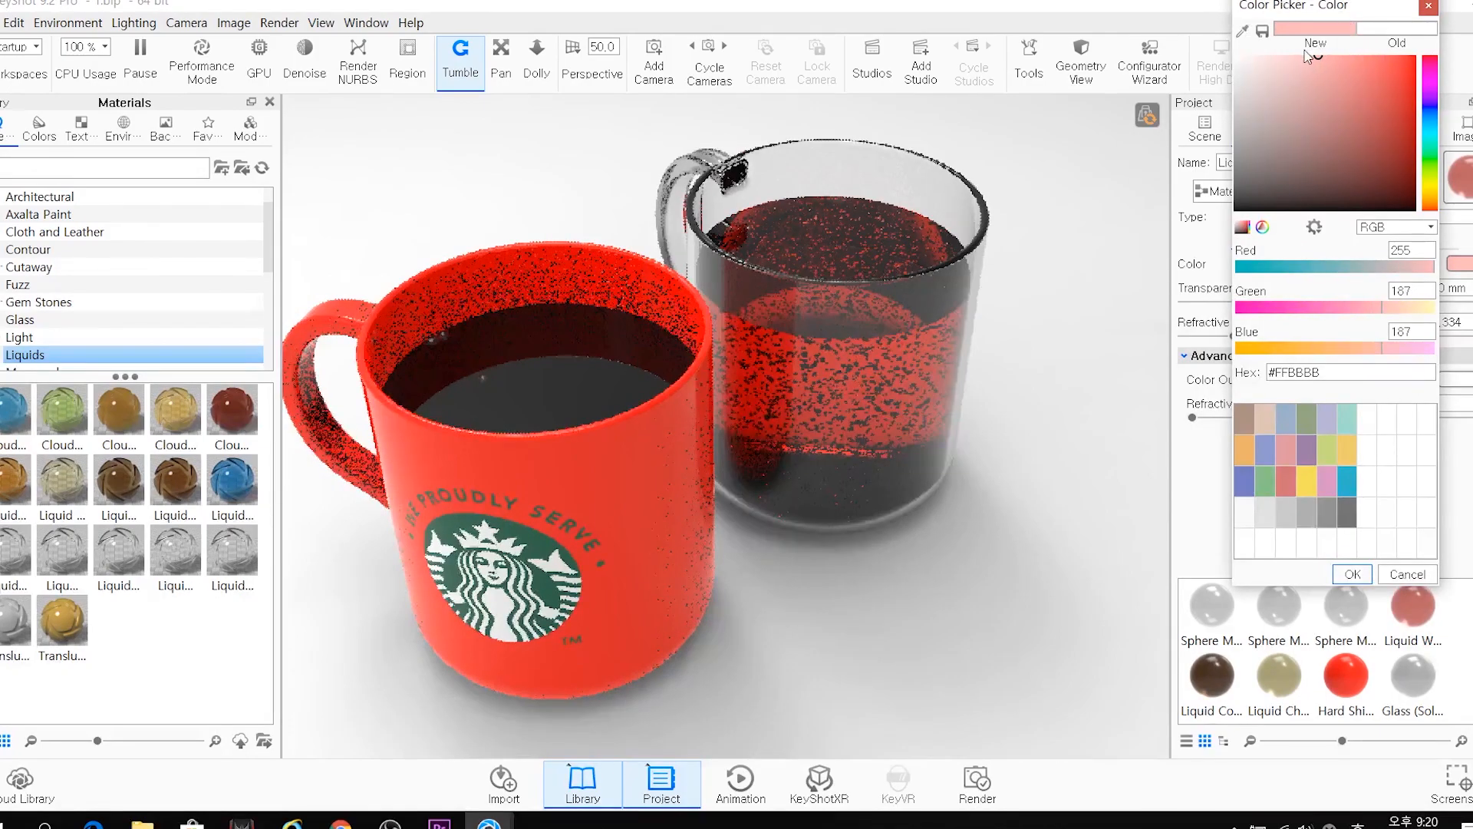
left_click(1348, 573)
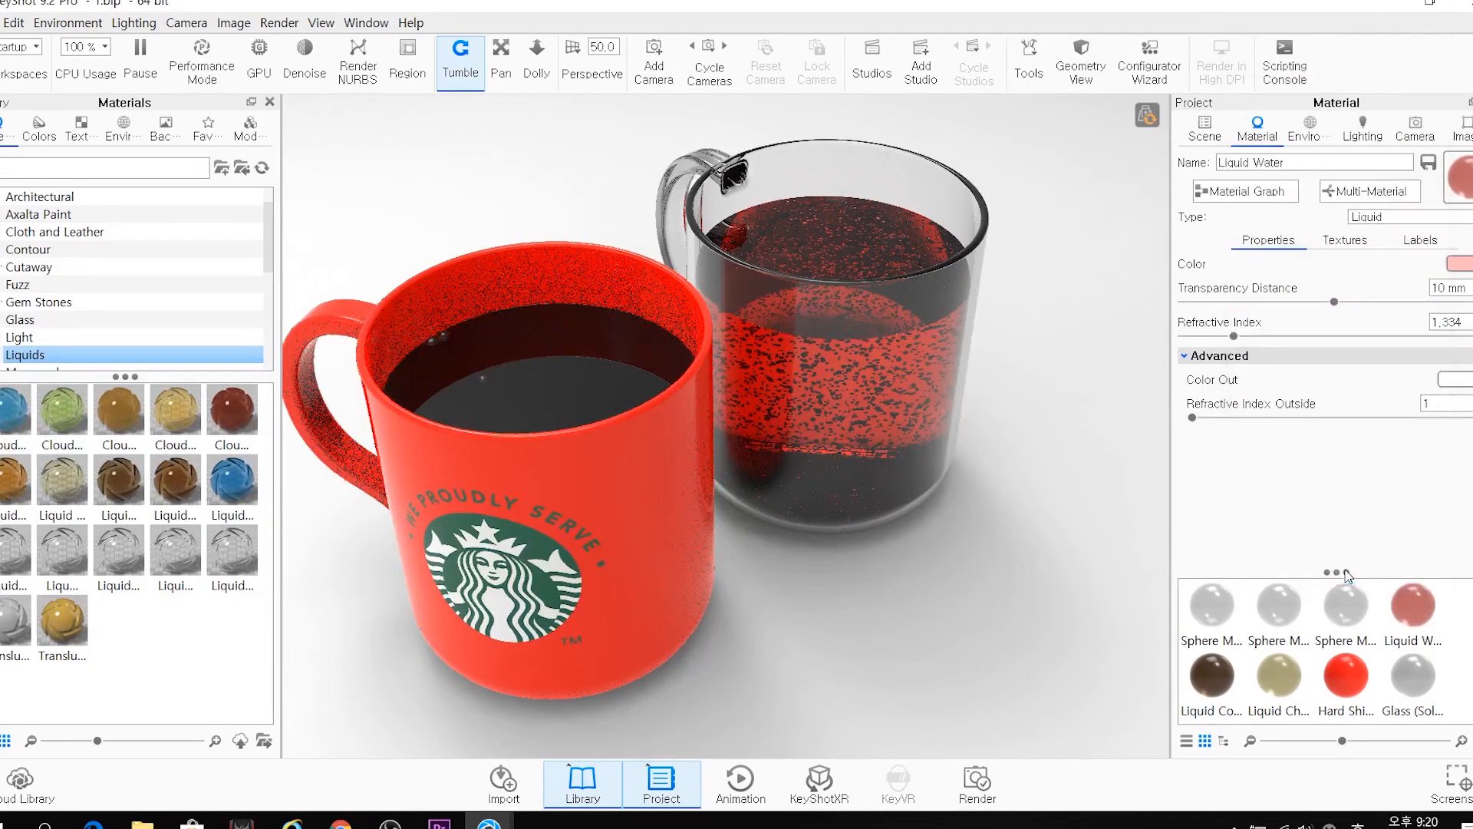
left_click_drag(946, 312, 799, 427)
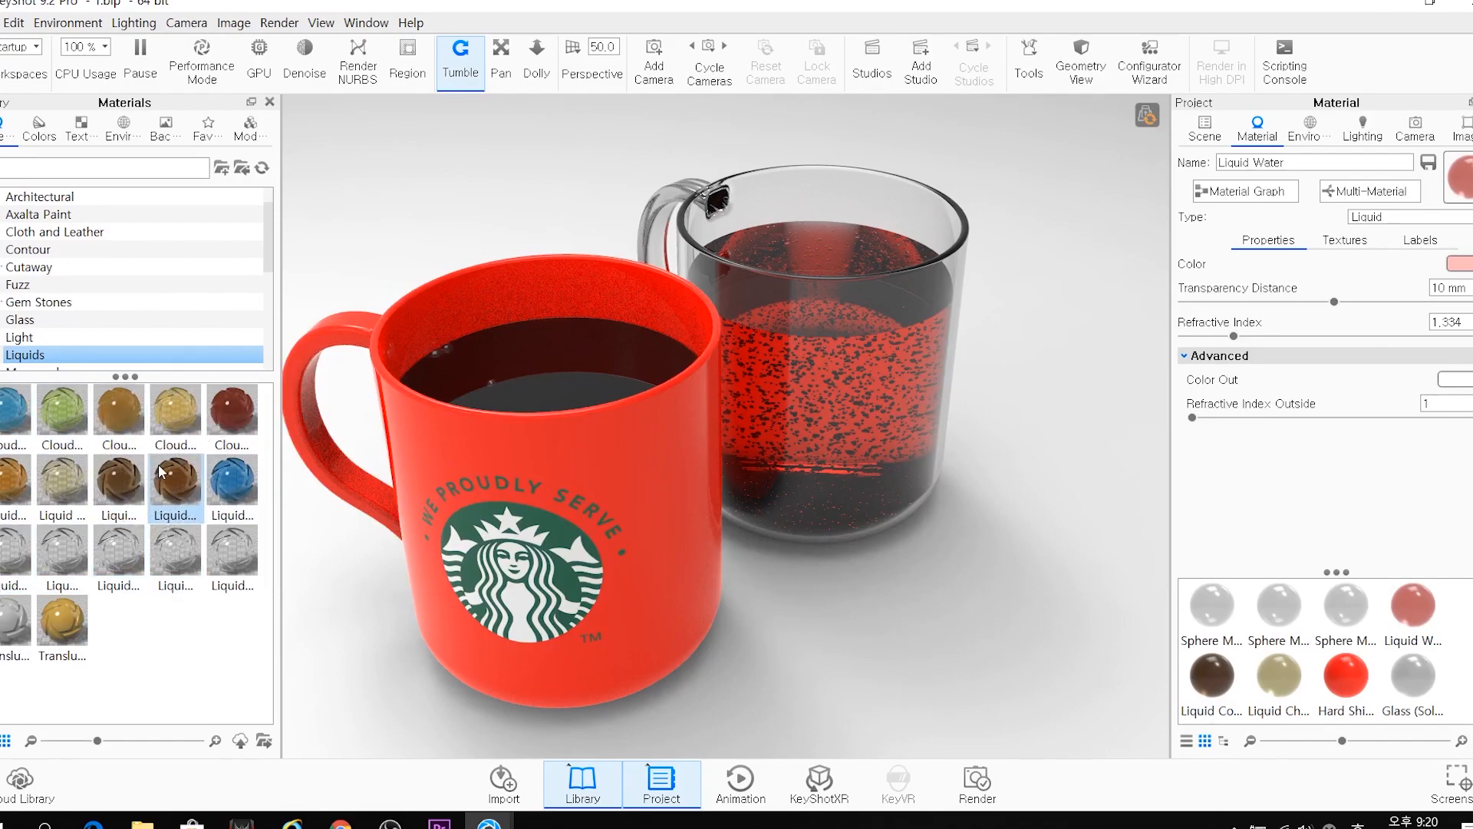
left_click_drag(726, 416, 799, 358)
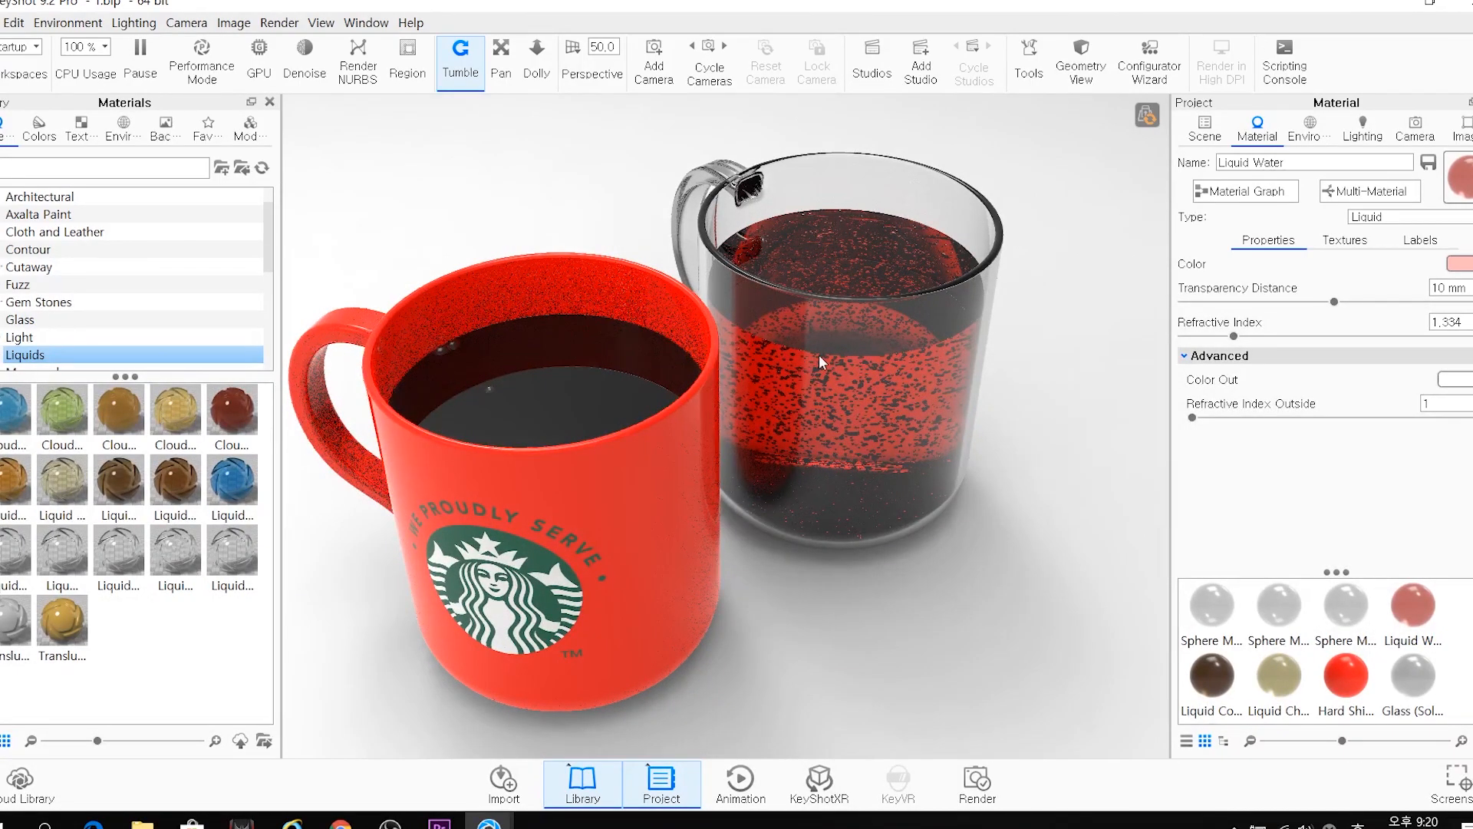
left_click_drag(817, 353, 747, 336)
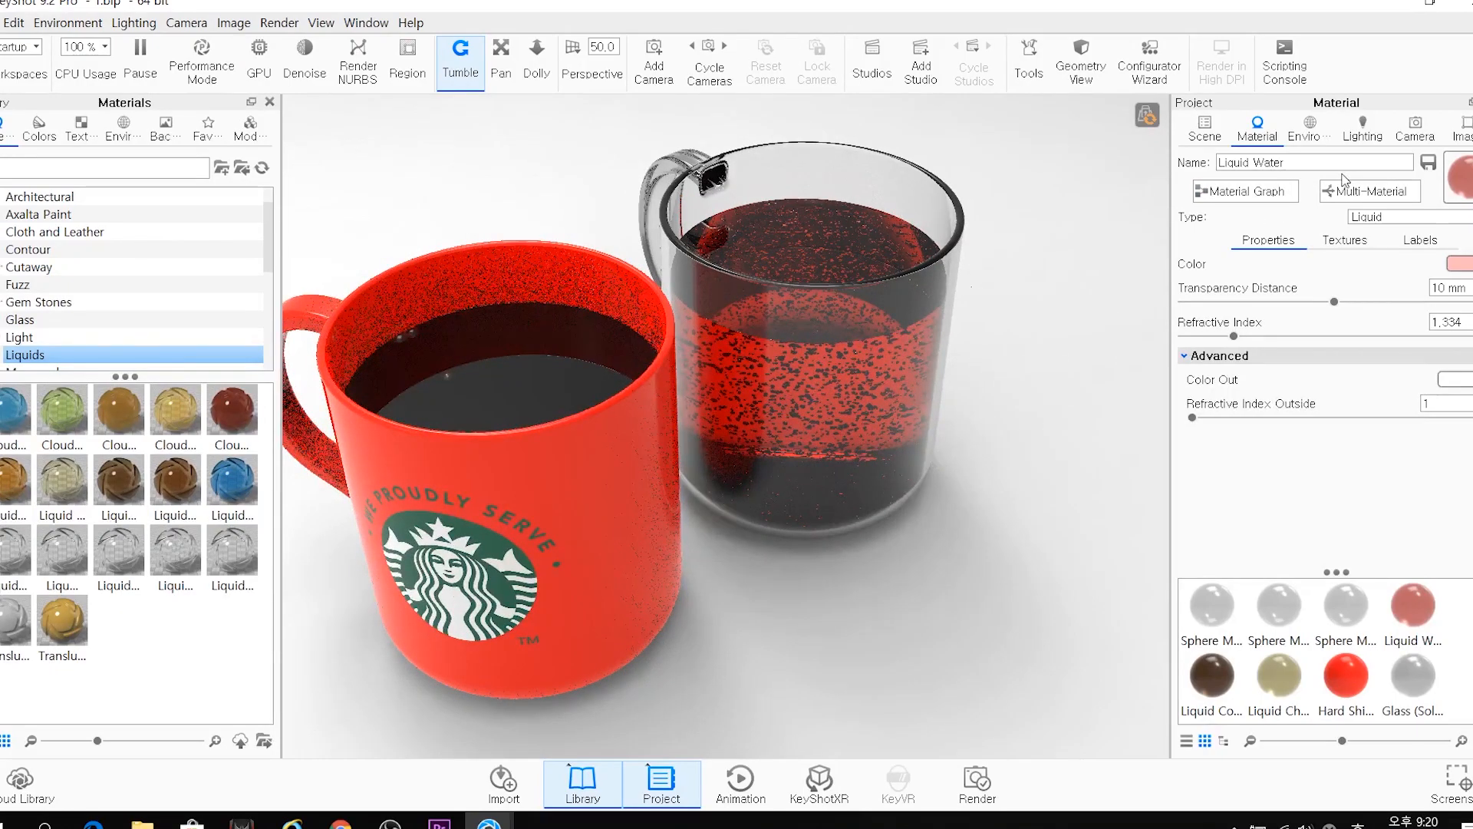
Duplicate the red mug's cup part in the scene tree
left_click(1203, 136)
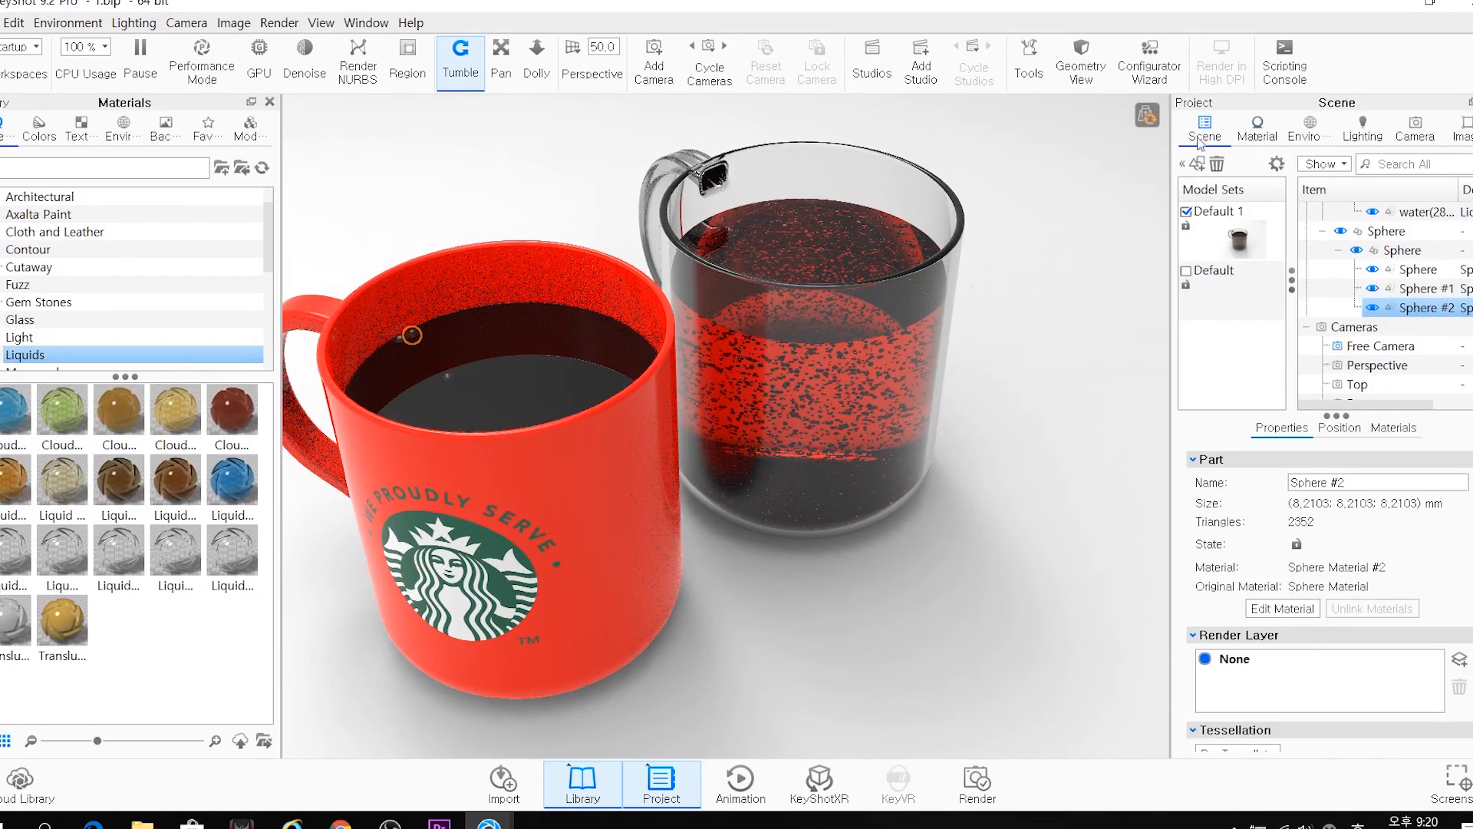
left_click(487, 280)
scroll(511, 358, "up", 1)
scroll(511, 359, "down", 2)
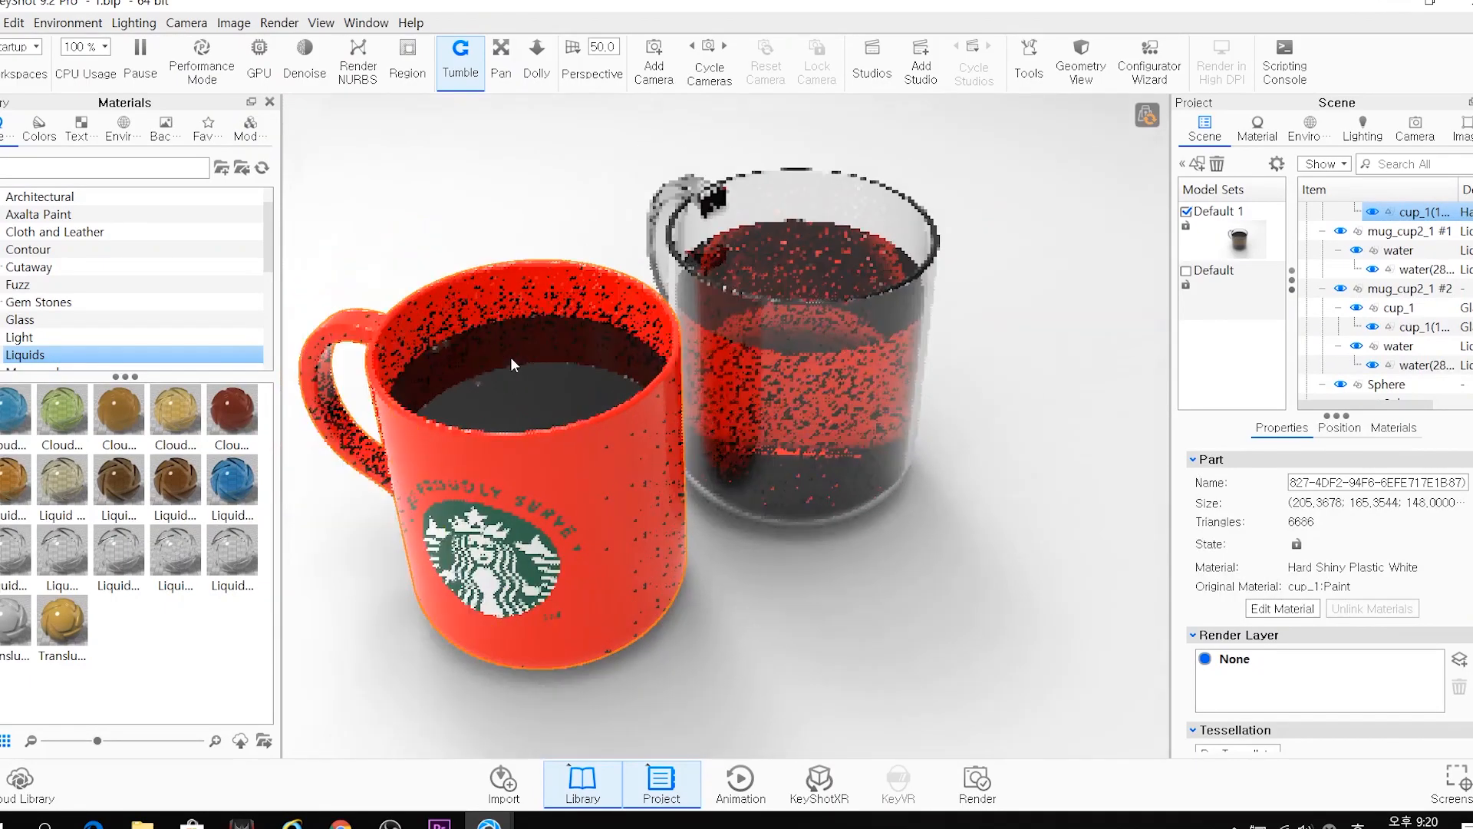
right_click(1406, 215)
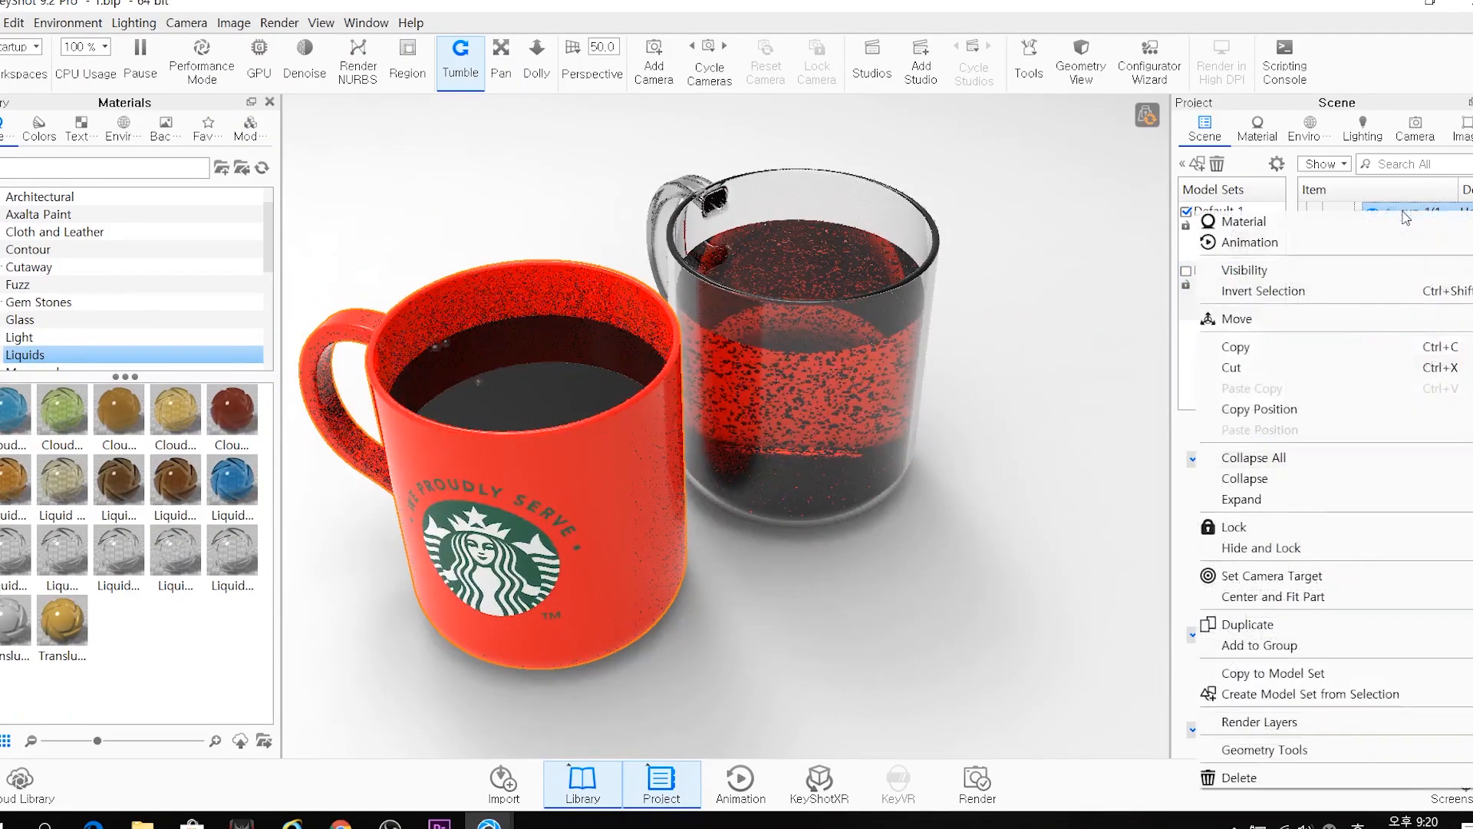
left_click(1242, 623)
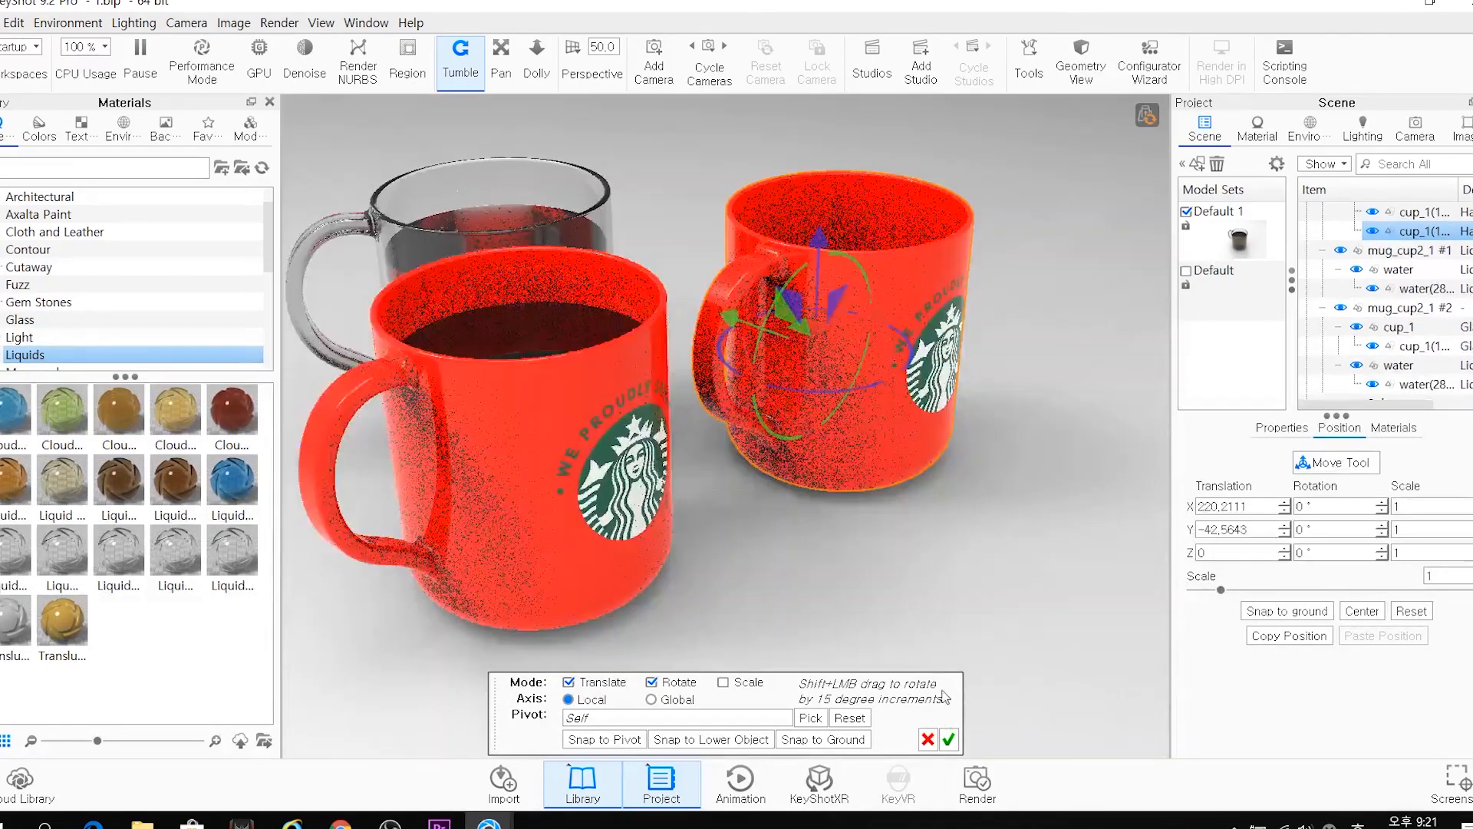
Move the duplicated cup beside the other mugs to about X 231, Y 15.8, and rotate it to about 142° around Z
middle_click_drag(775, 502, 621, 525)
left_click_drag(796, 564, 658, 438)
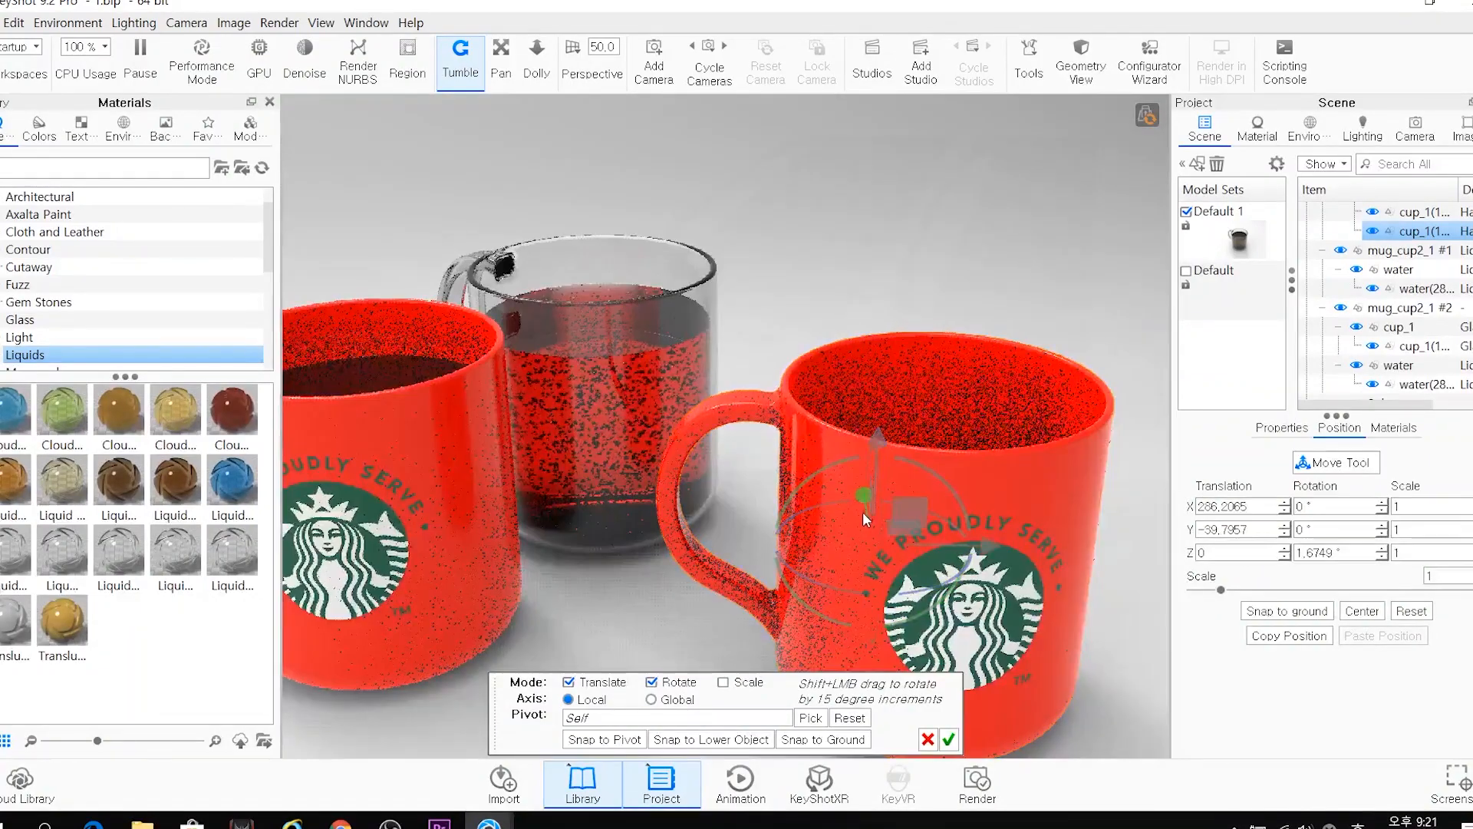
left_click_drag(863, 512, 755, 456)
left_click_drag(773, 565, 920, 543)
left_click_drag(569, 350, 689, 390)
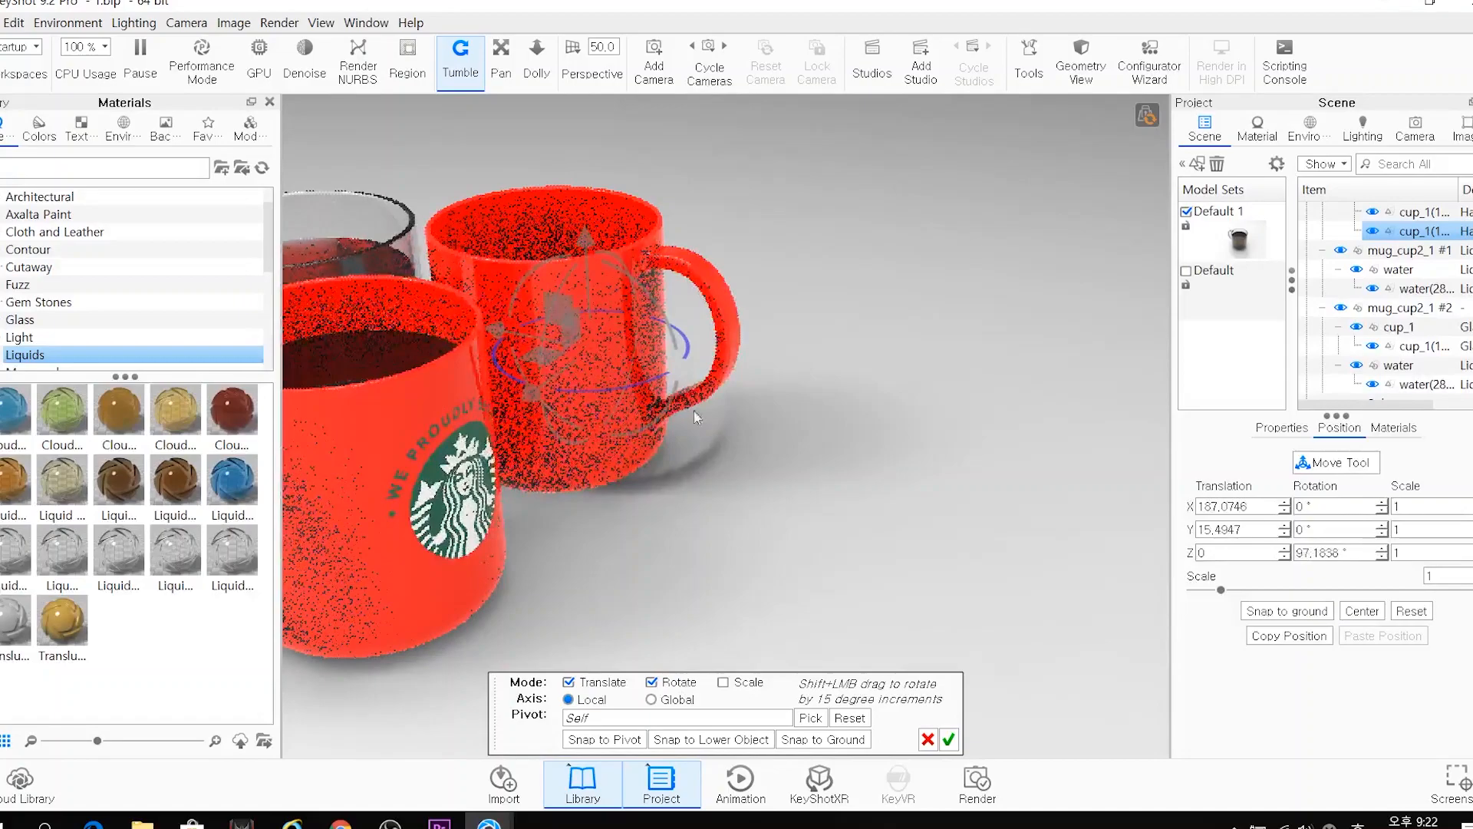
left_click_drag(614, 423, 726, 383)
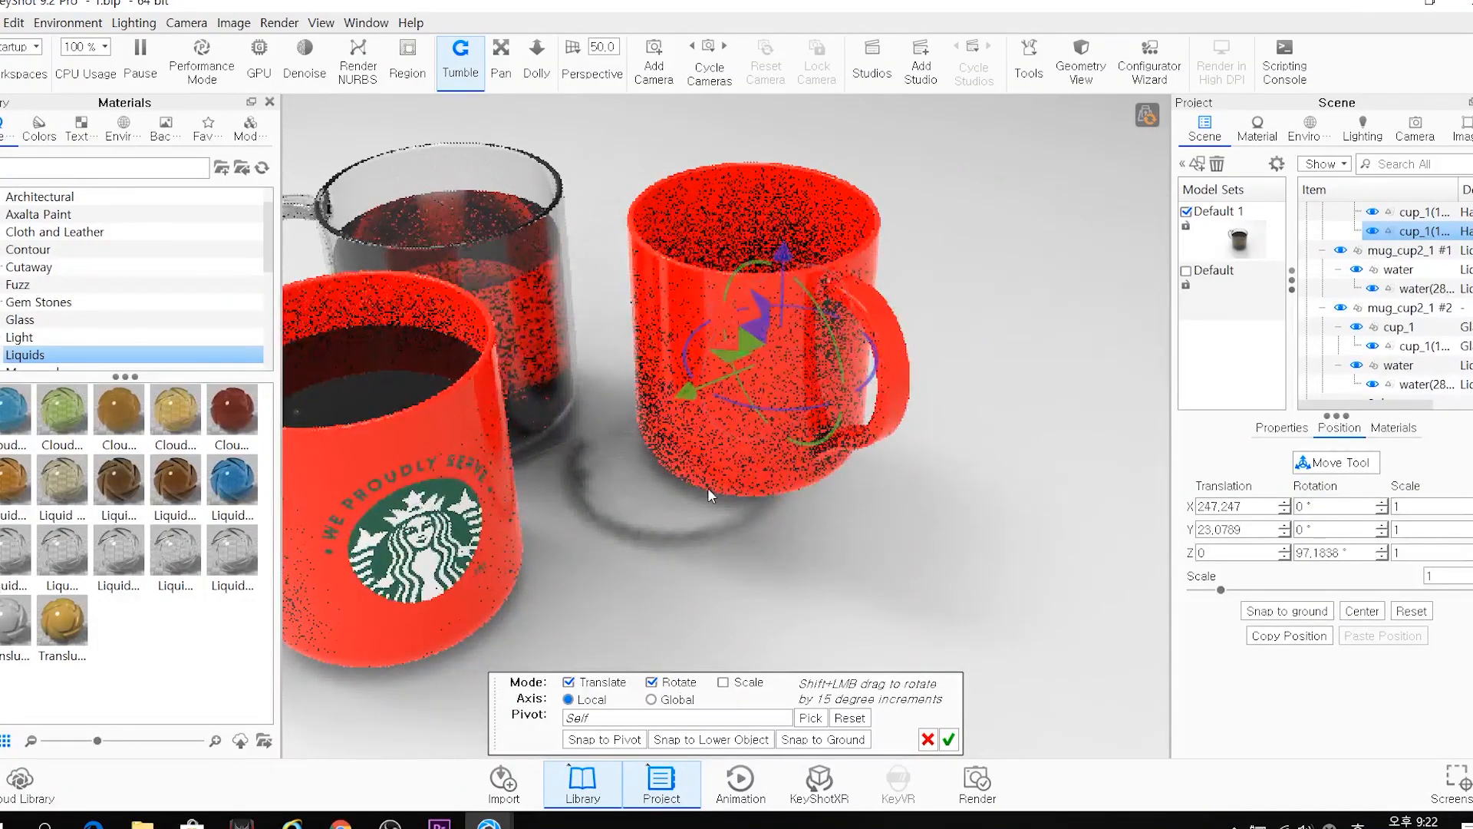
left_click_drag(566, 487, 782, 355)
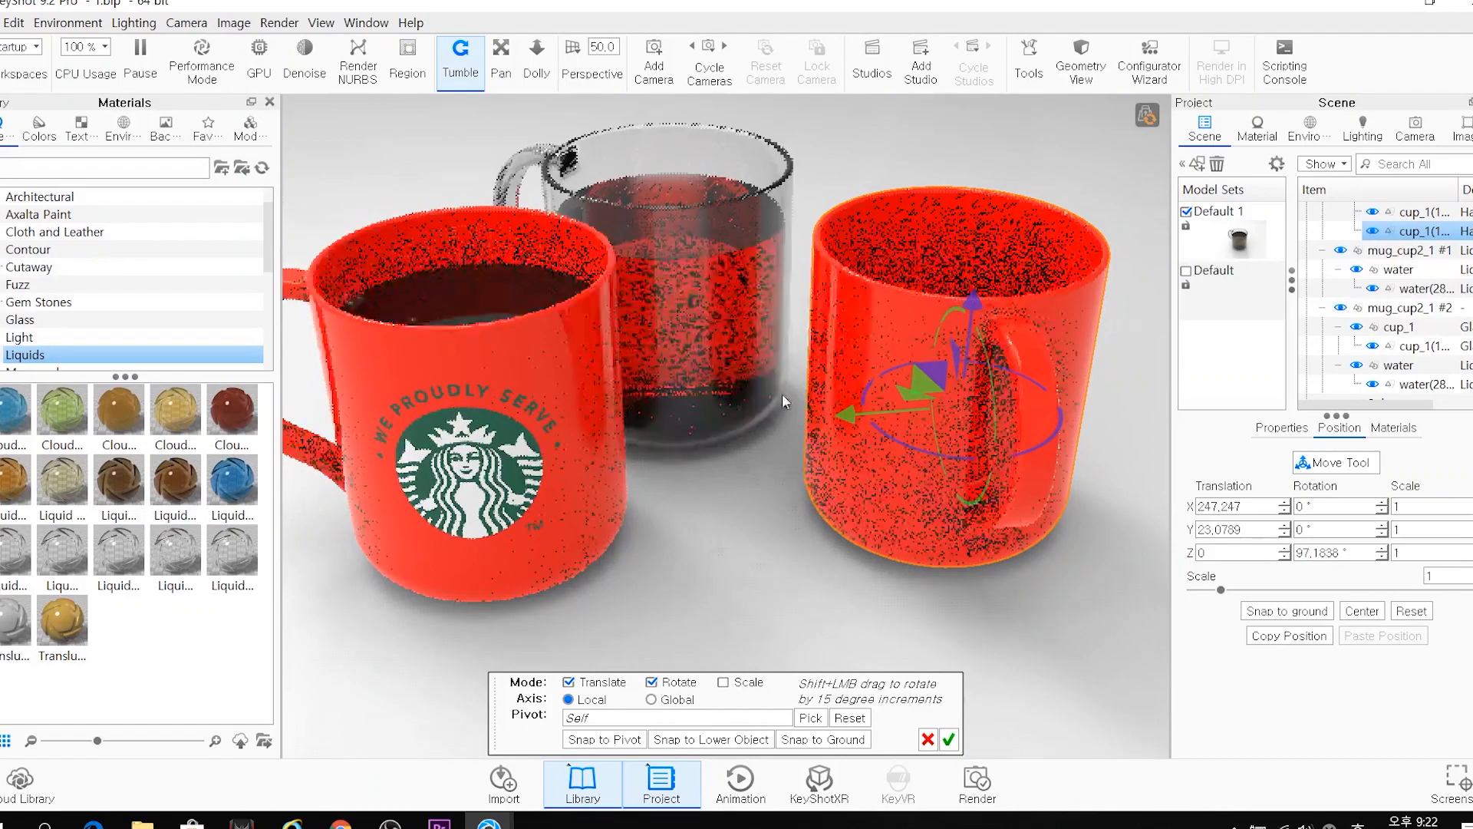
left_click_drag(884, 435, 920, 443)
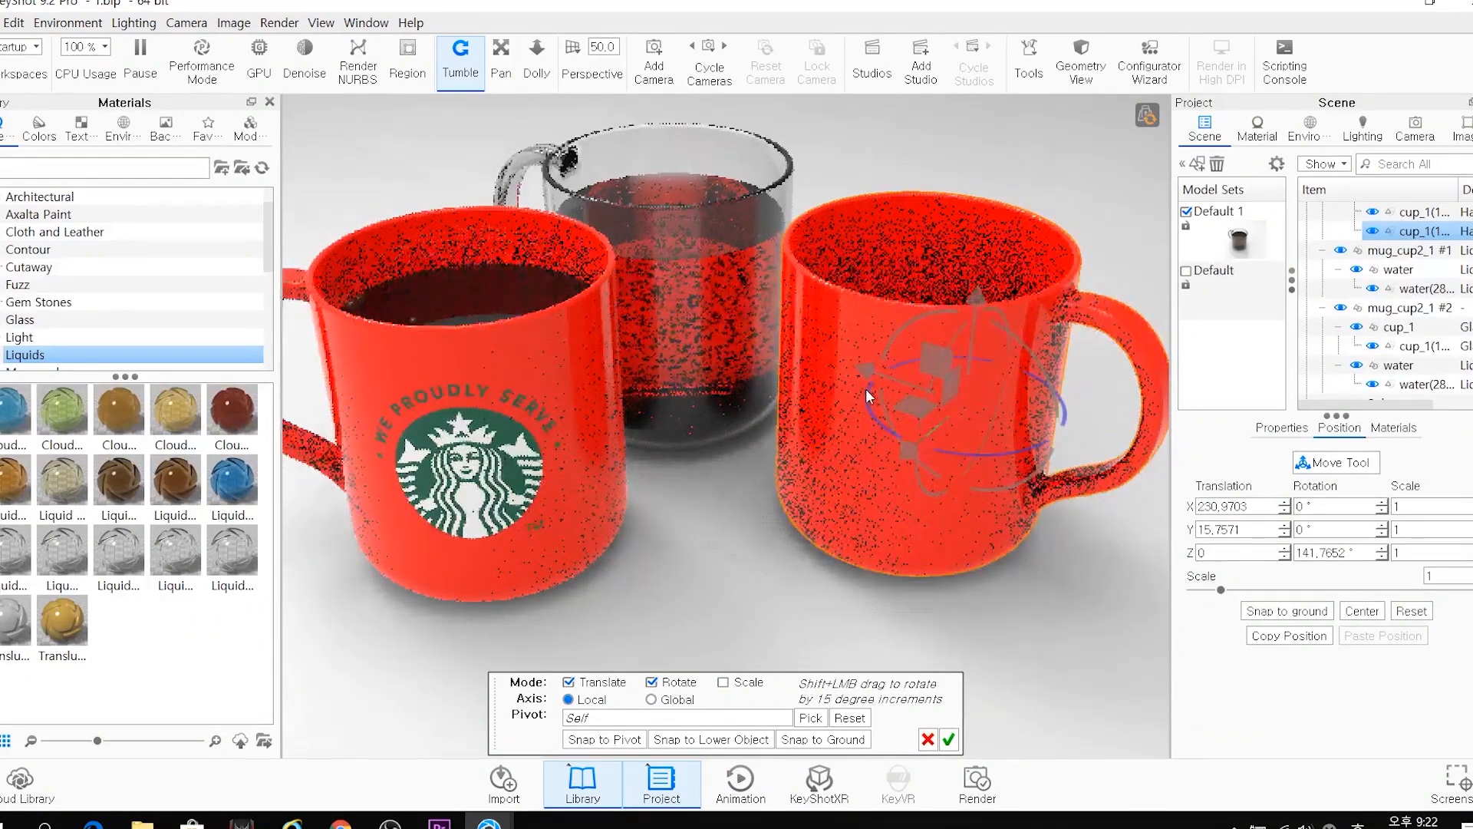
left_click(948, 738)
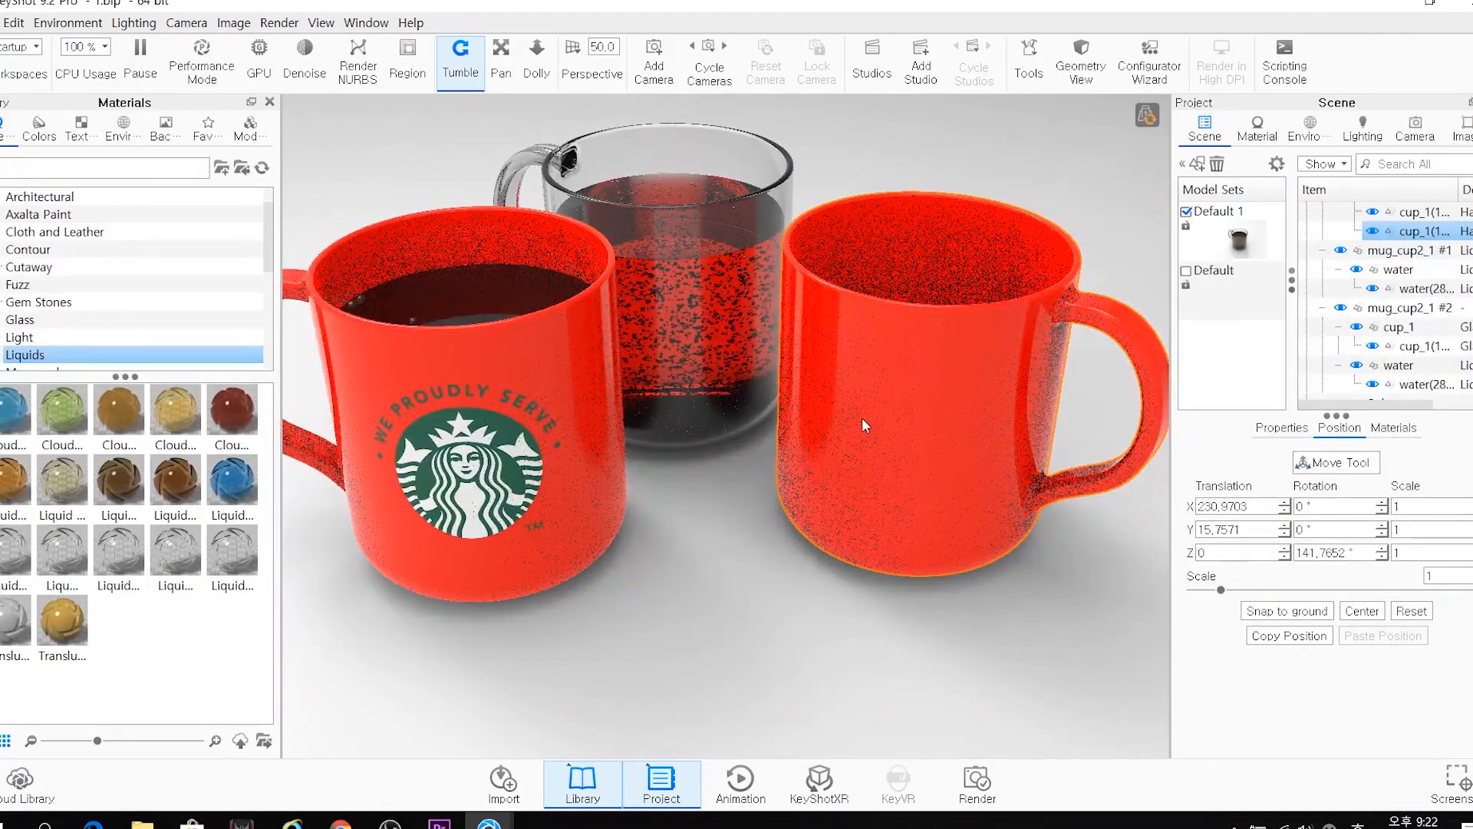
Open the duplicated cup's Hard Shiny Plastic material and set its Diffuse color to pure white #FFFFFF
left_click_drag(827, 486, 889, 572)
left_click(779, 481)
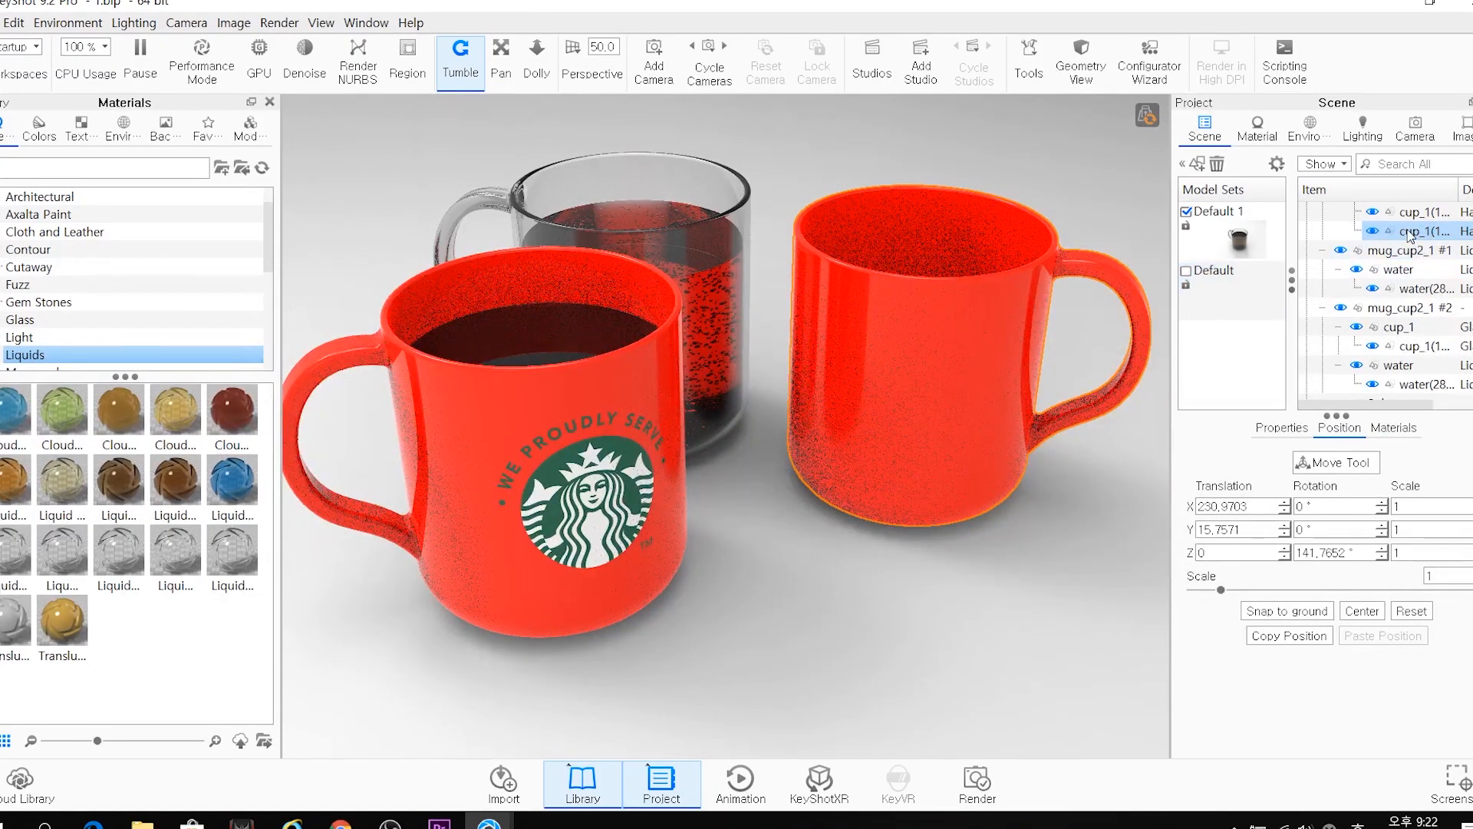
left_click(979, 284)
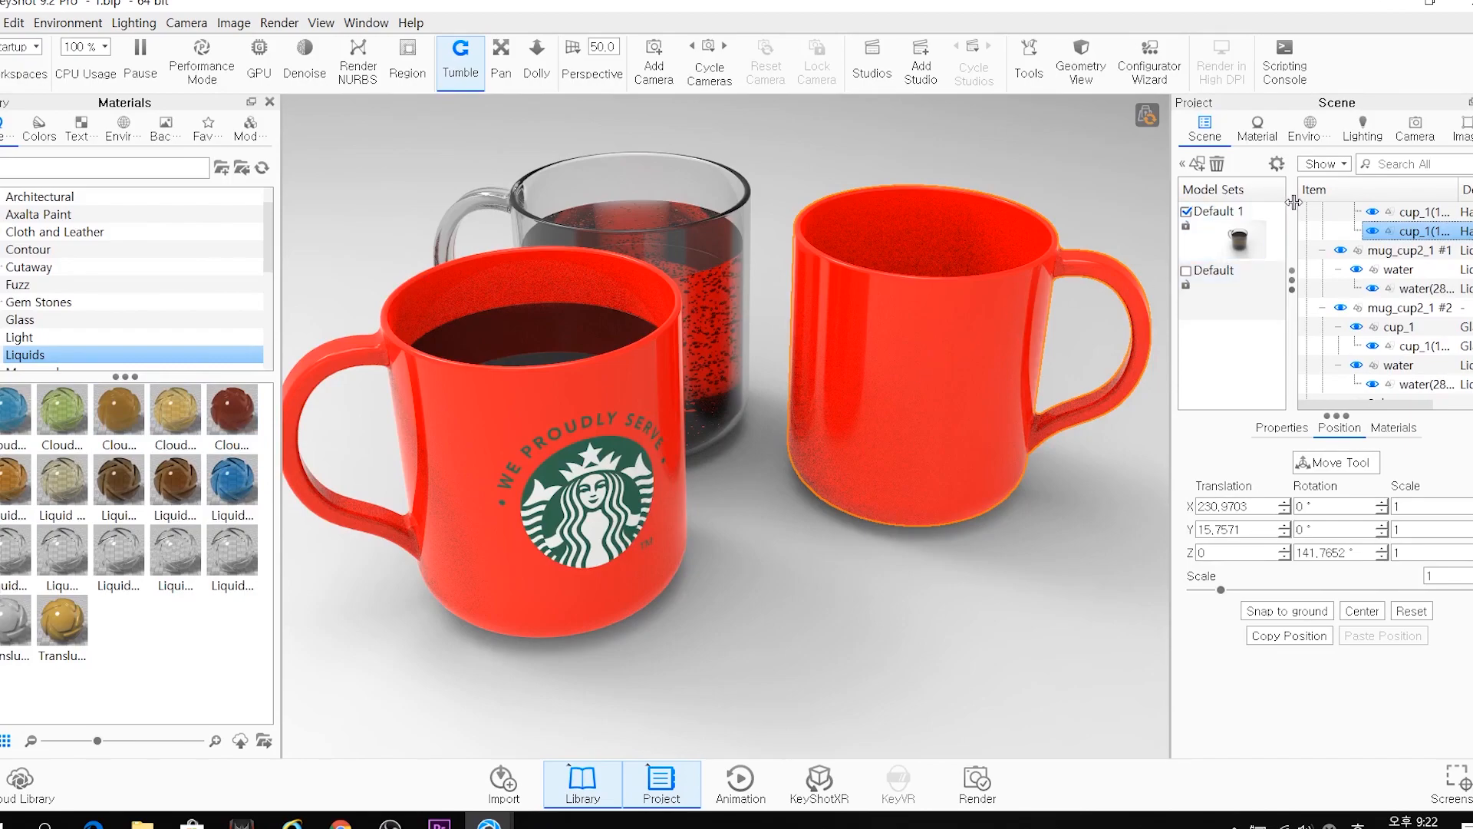
left_click(1410, 428)
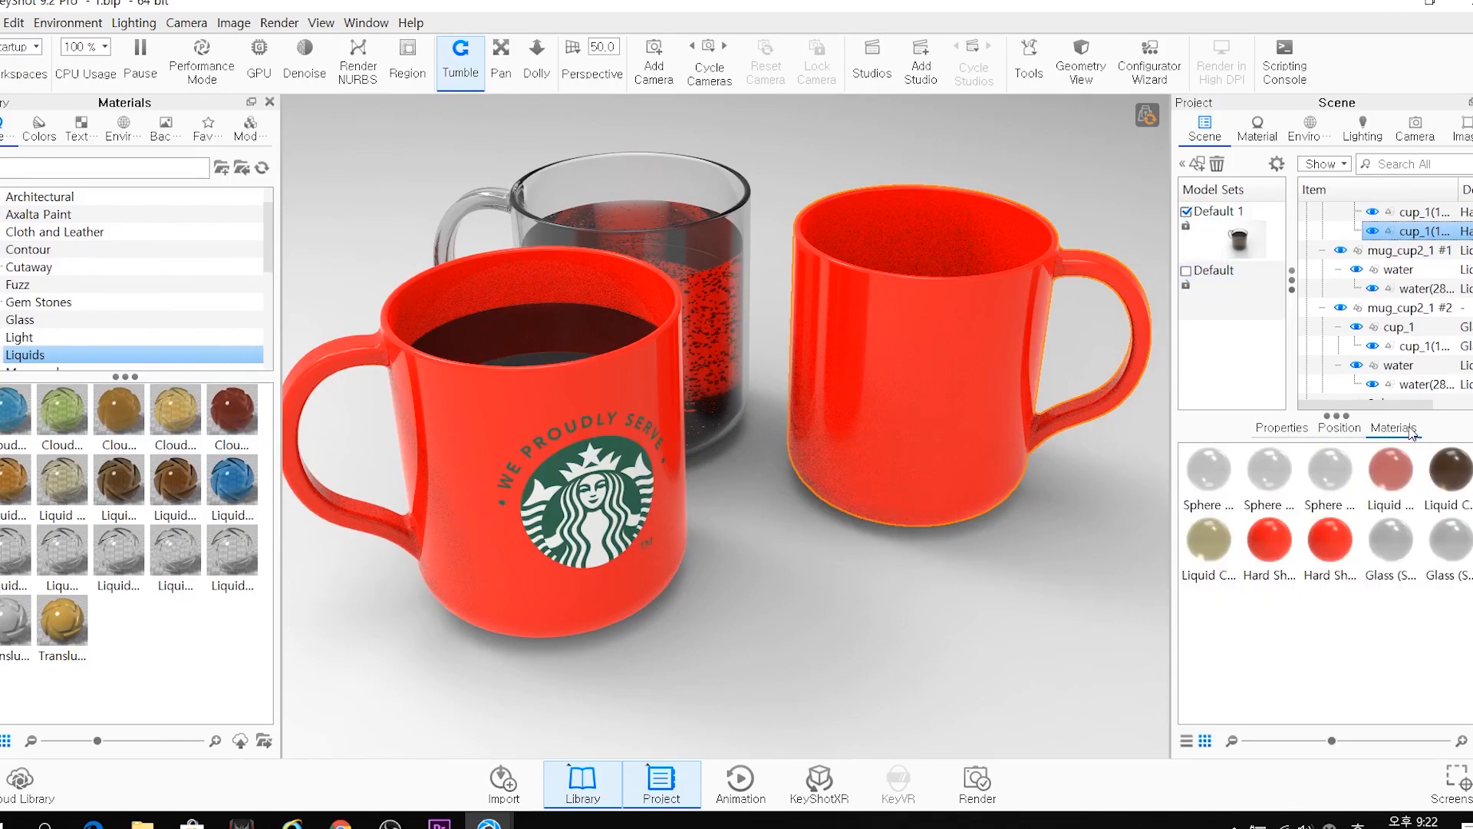
double_click(1400, 234)
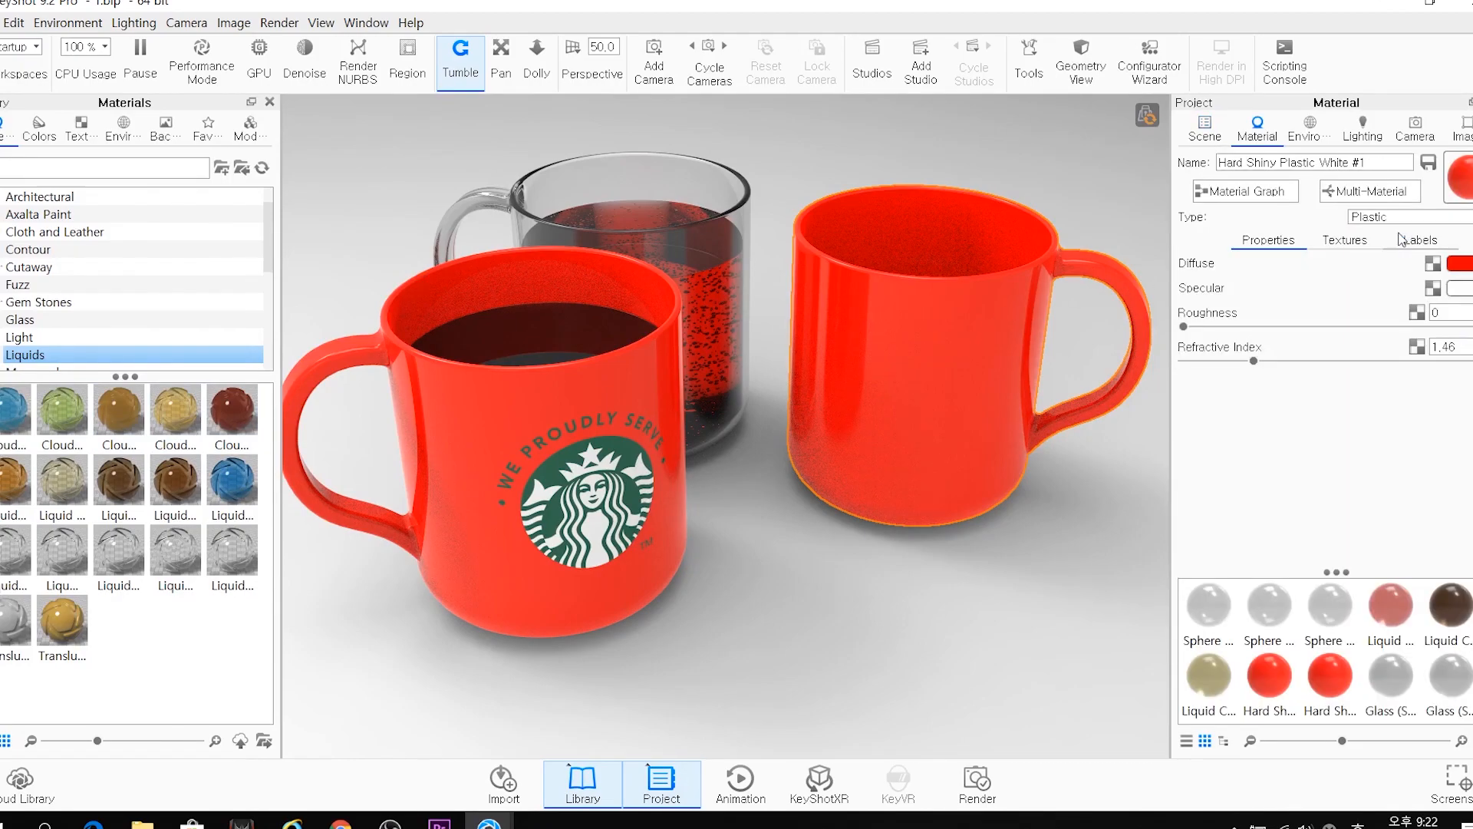
left_click(1466, 263)
left_click_drag(1283, 95, 1190, 5)
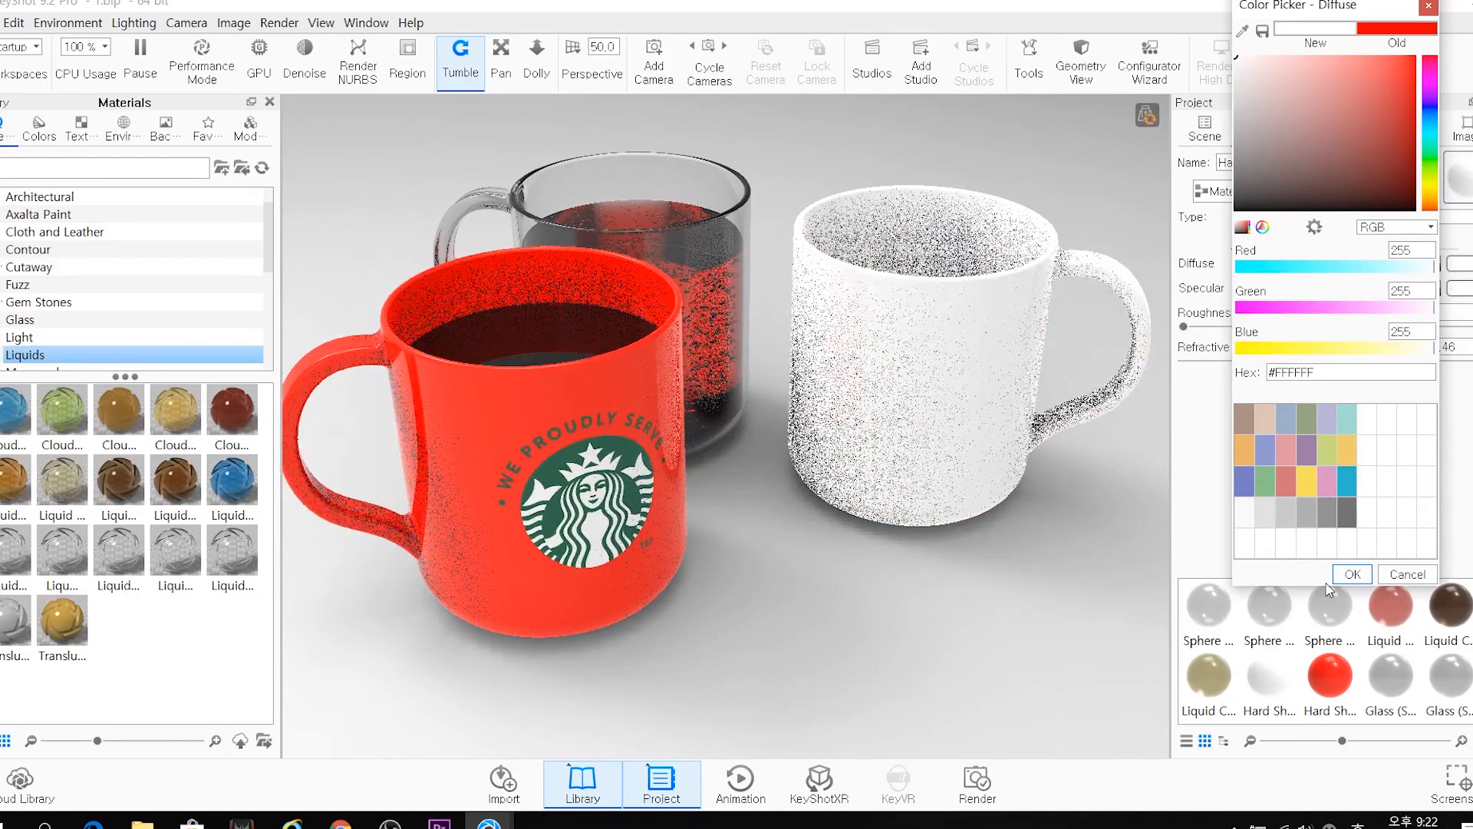
left_click(1352, 573)
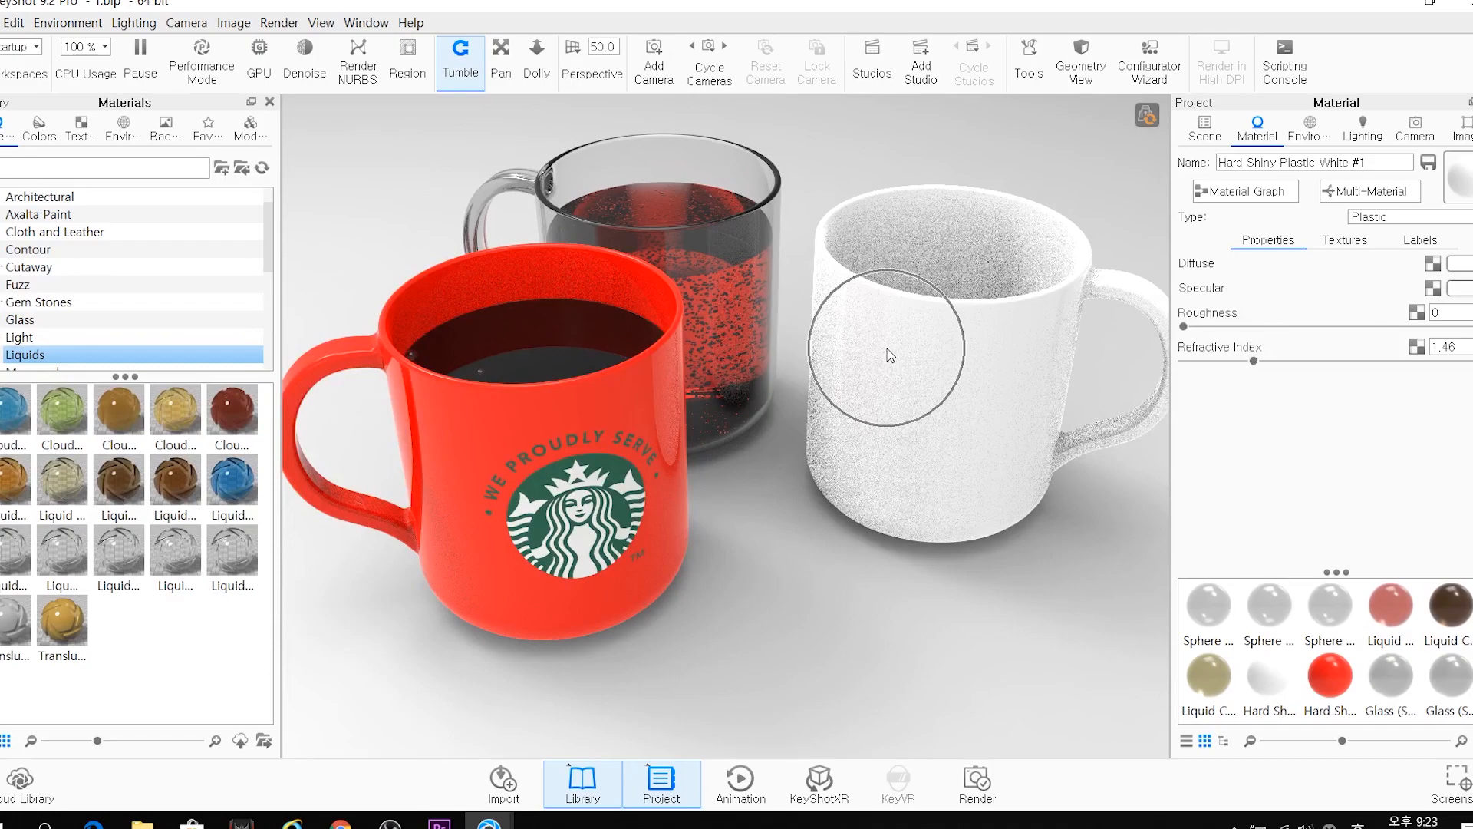
Tint the duplicated cup's Diffuse color to a warm off-white, #FEFFF1
left_click(1459, 264)
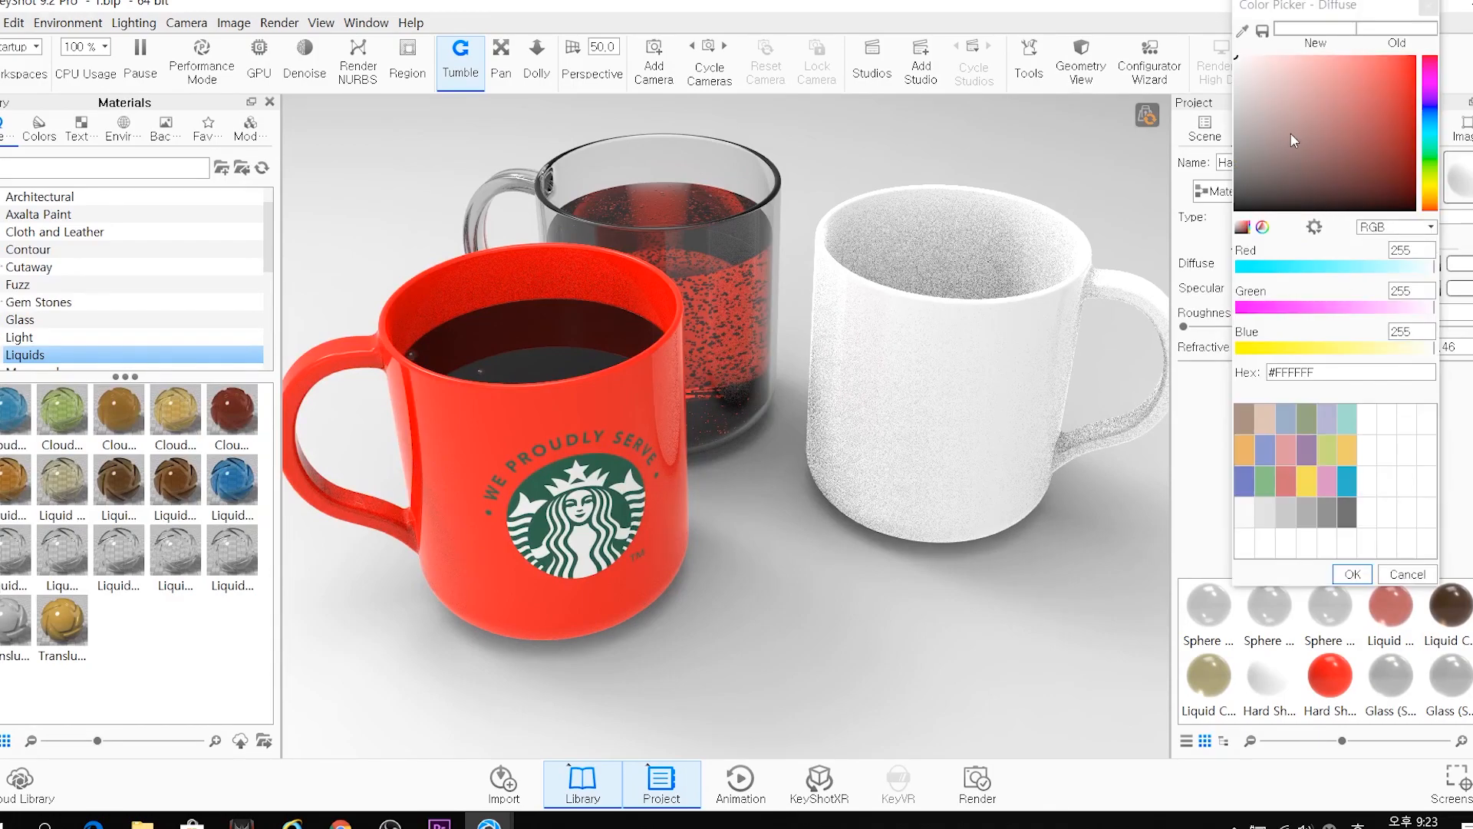
left_click(1252, 56)
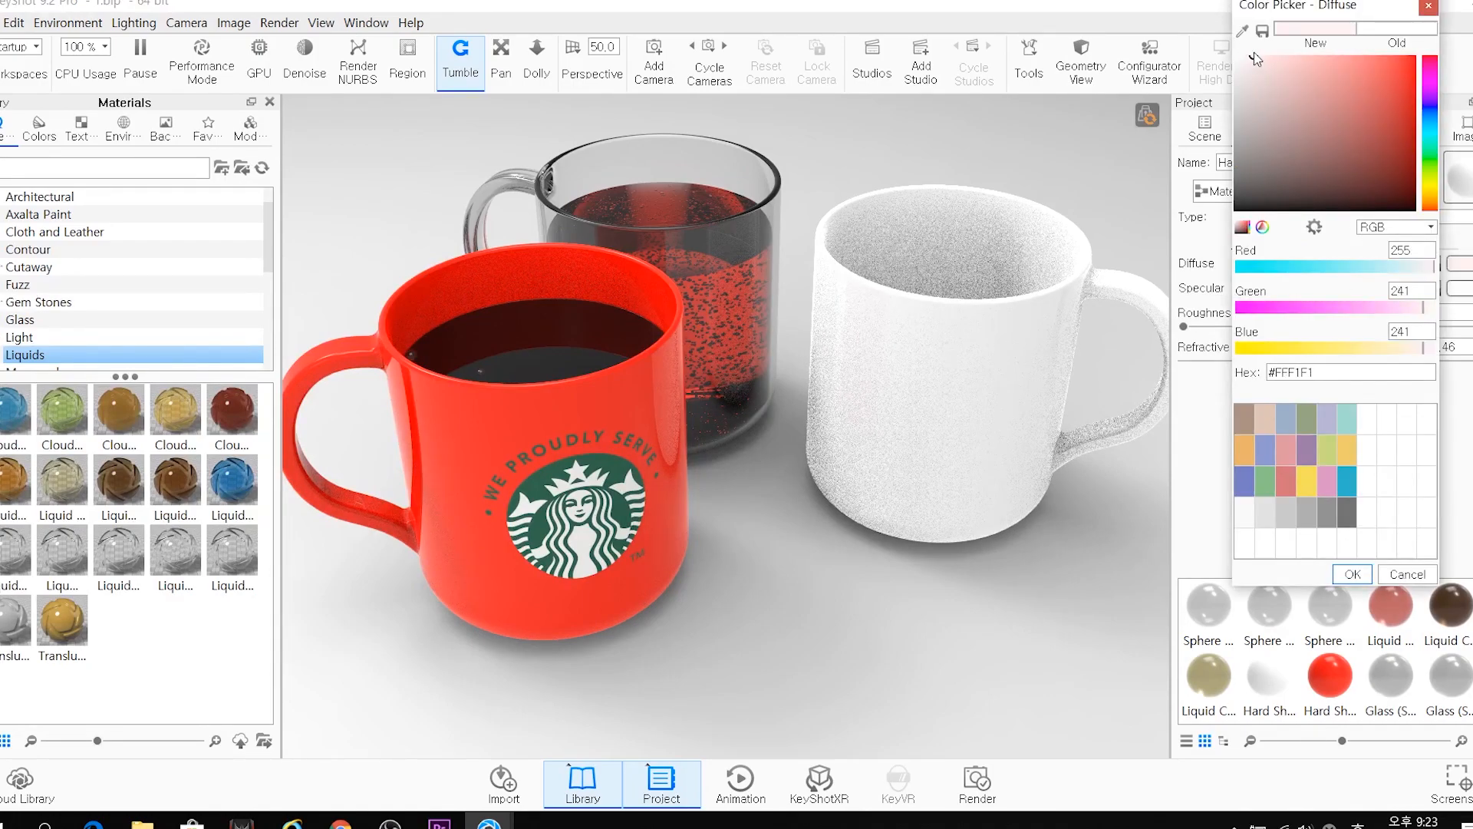
left_click(1432, 188)
left_click(1432, 181)
left_click(1433, 182)
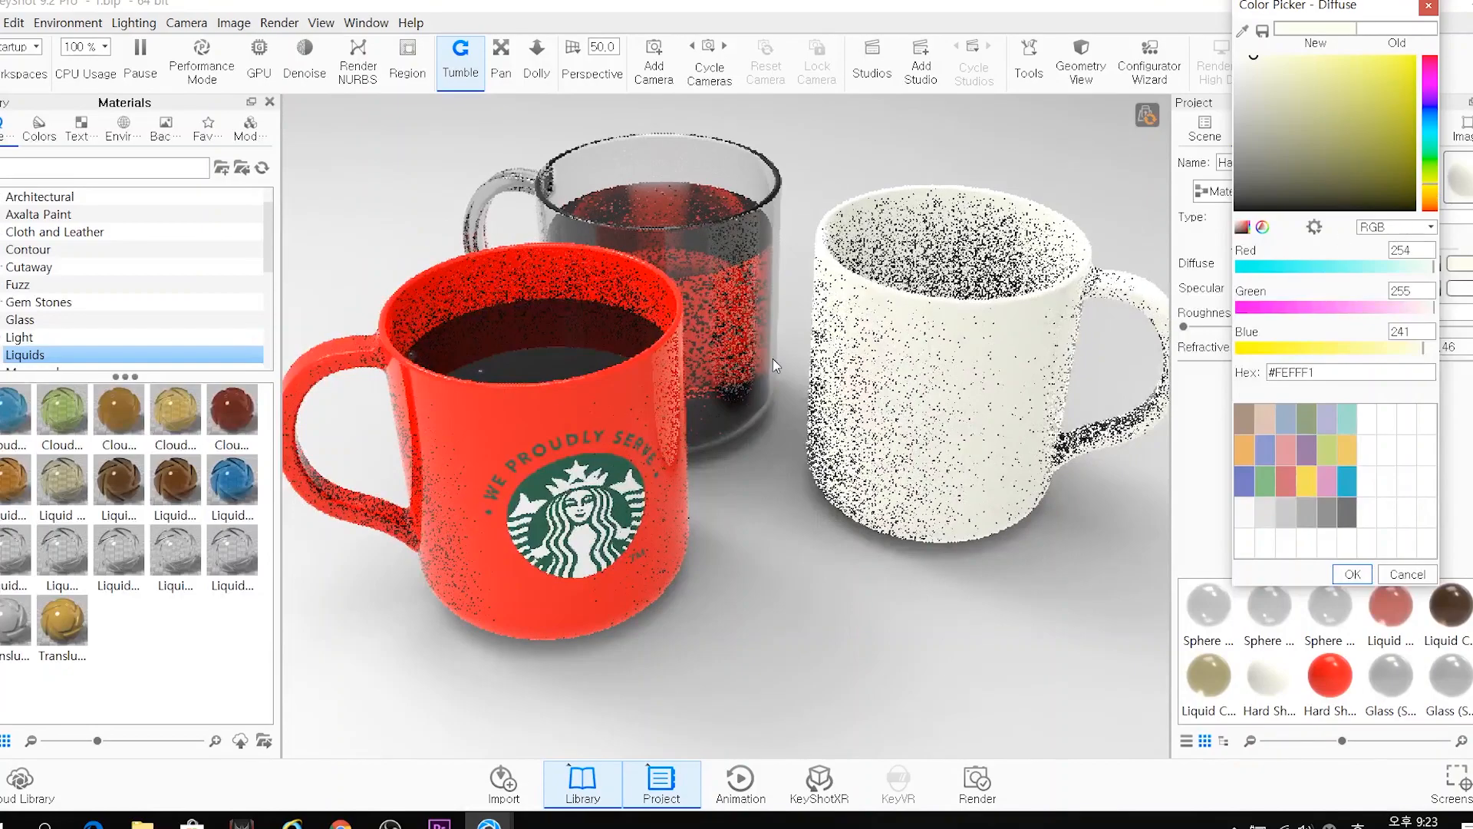
left_click(1352, 573)
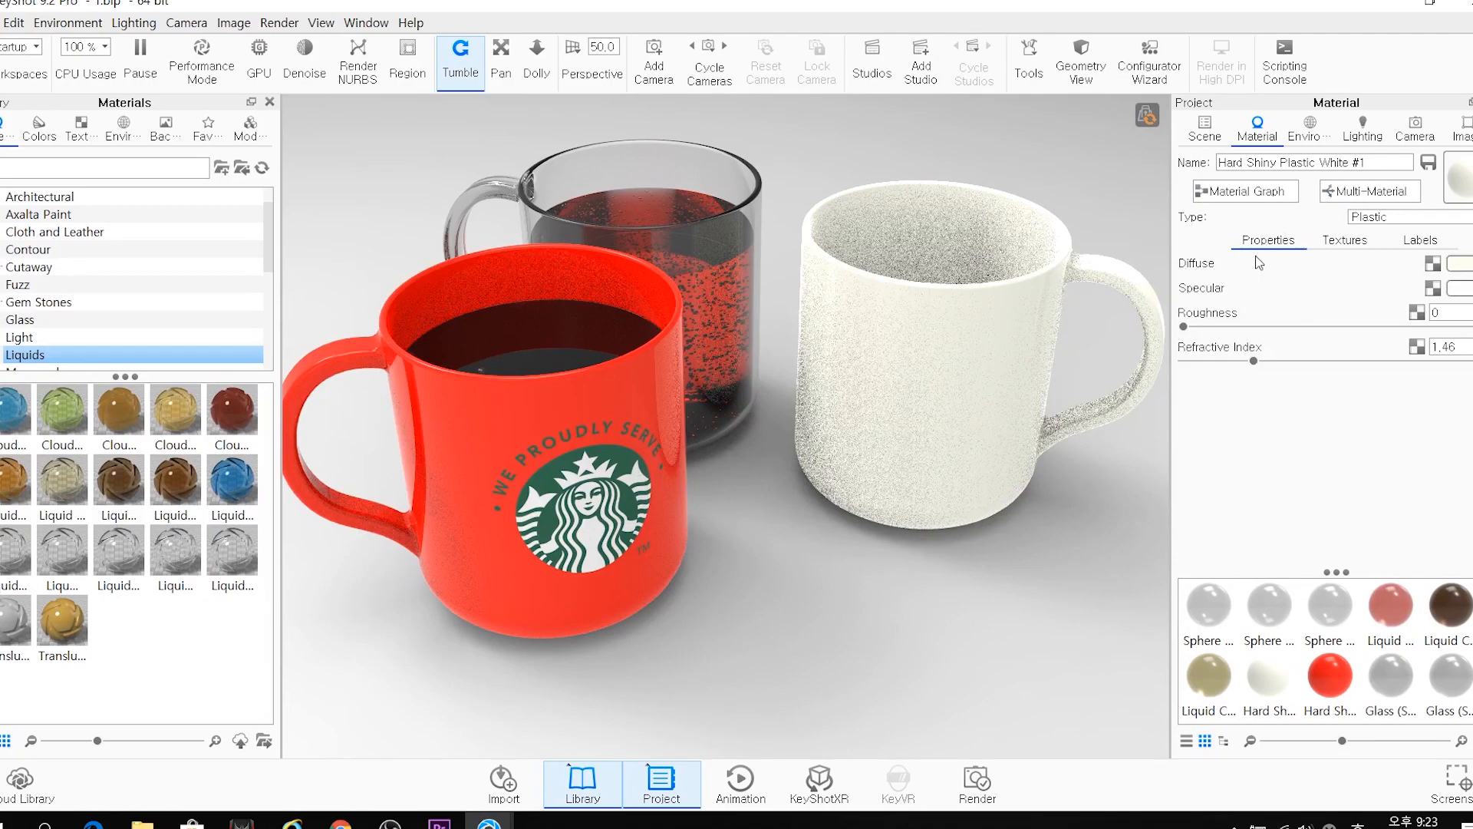
Remove the starbucks label from the off-white cup's material
left_click(1420, 239)
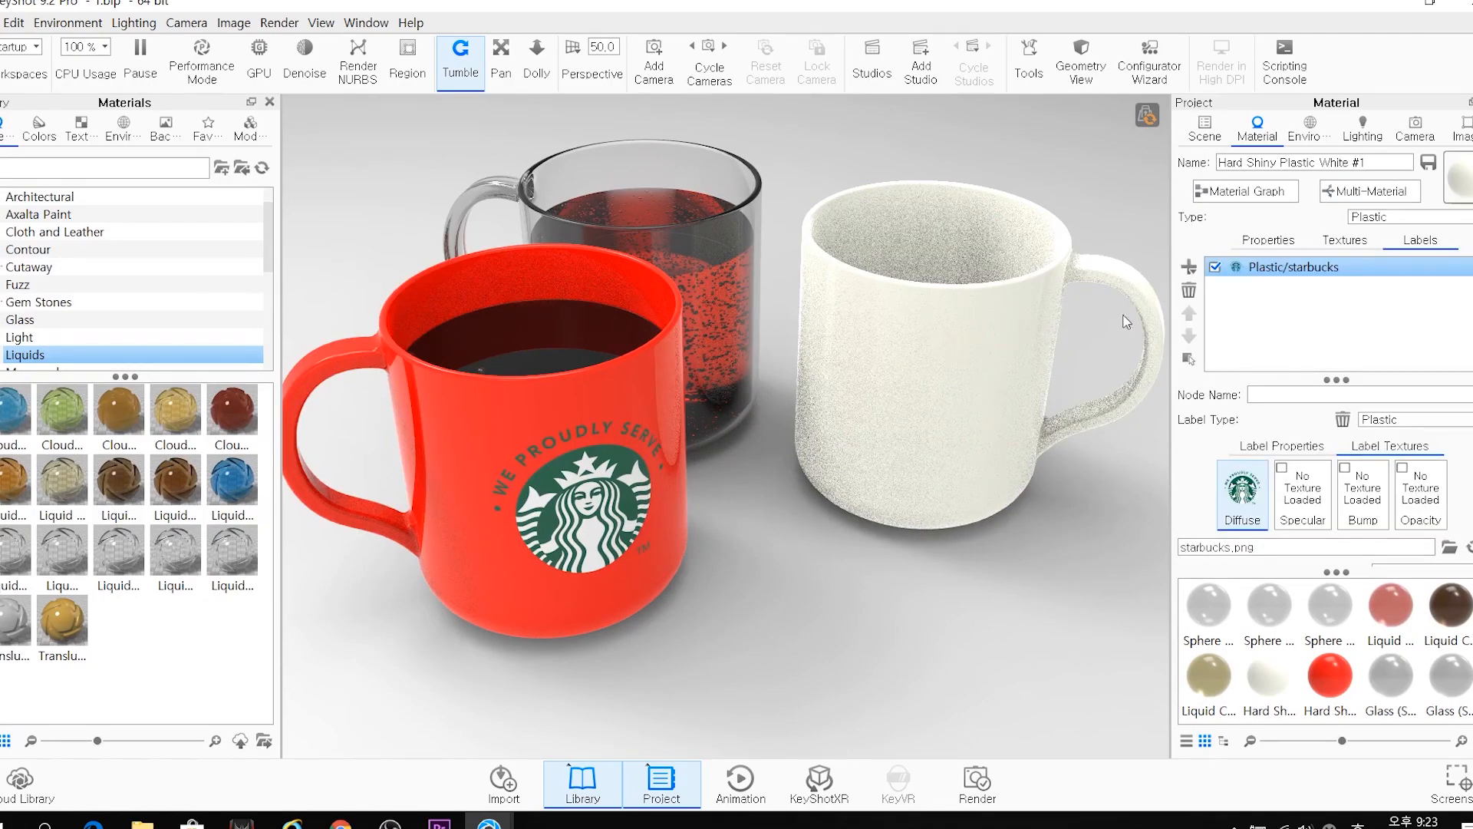
left_click(1317, 268)
key("ctrl")
left_click(1189, 291)
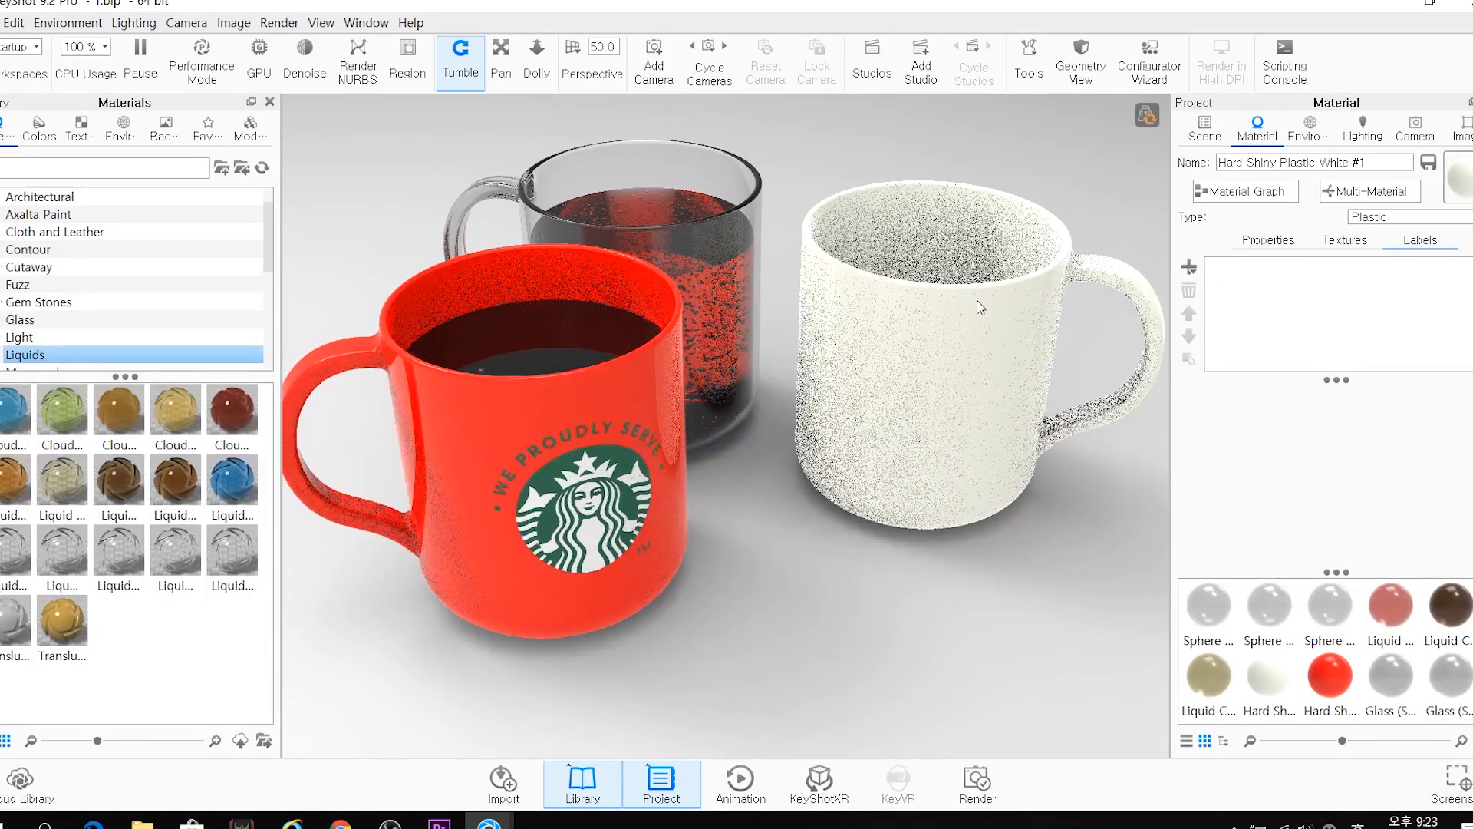
Add the caffe bene image from the map folder as a texture label on the off-white cup
left_click(1189, 267)
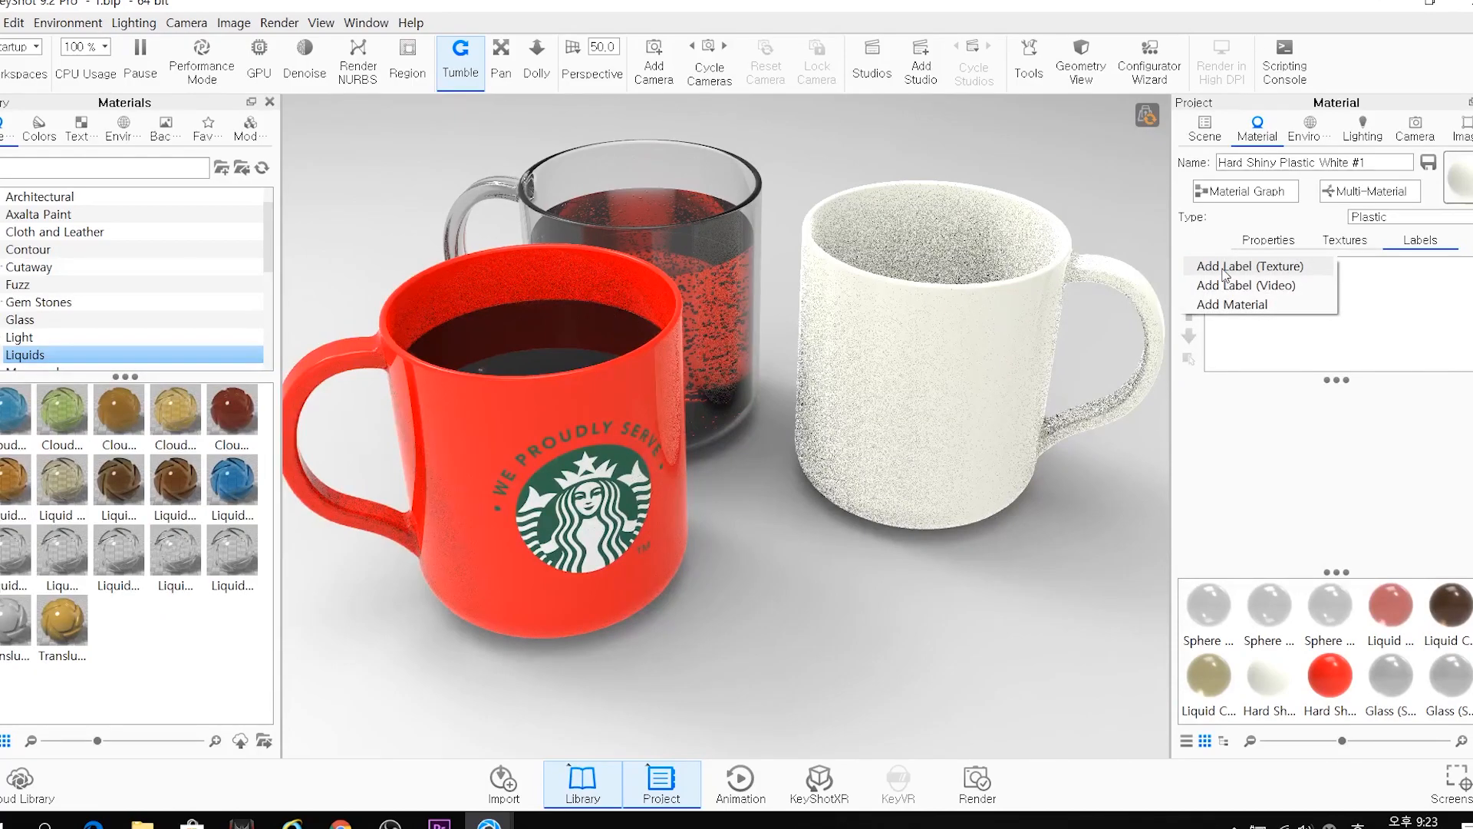
left_click(1225, 268)
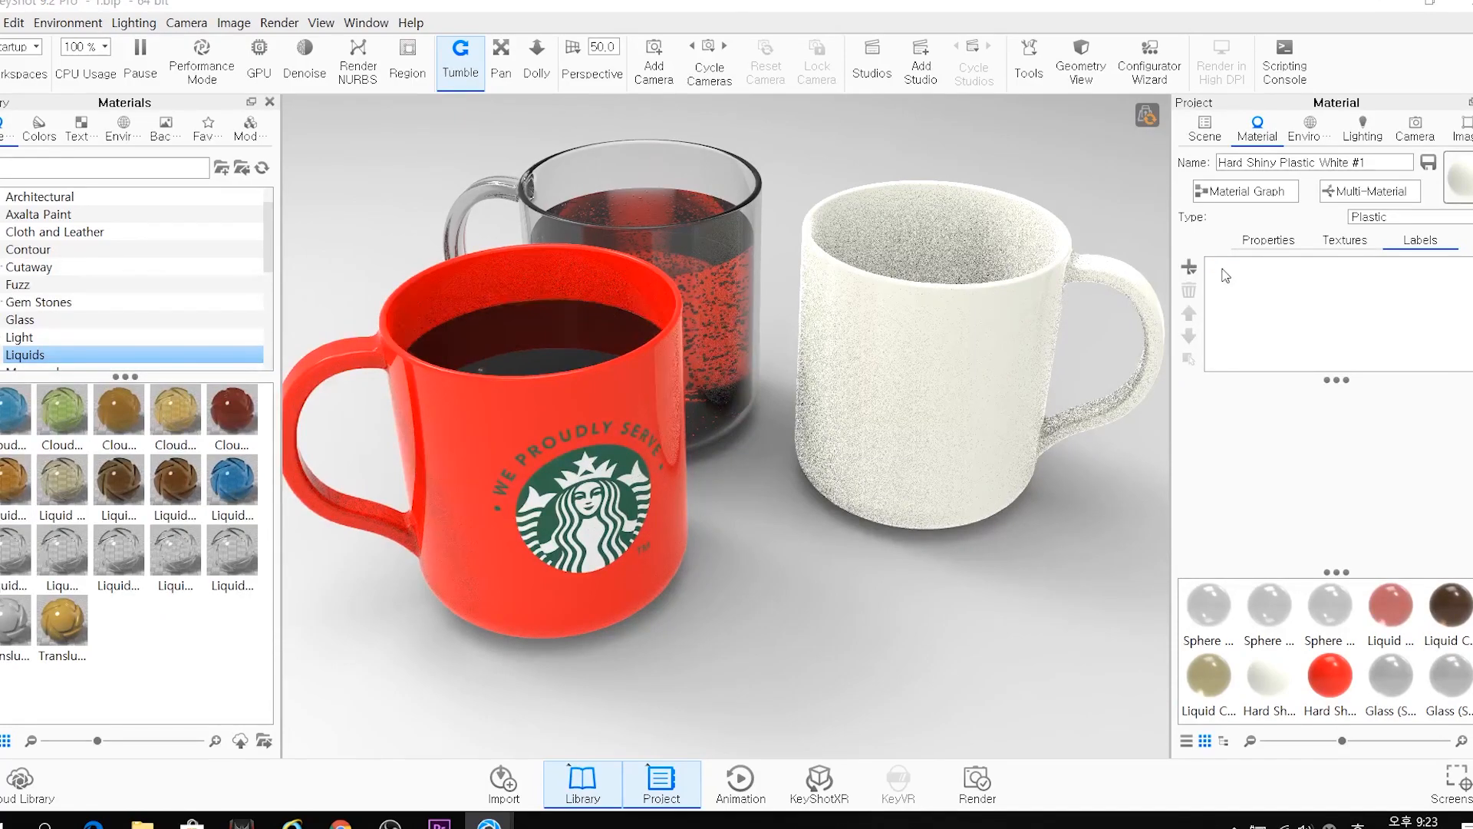
left_click(234, 188)
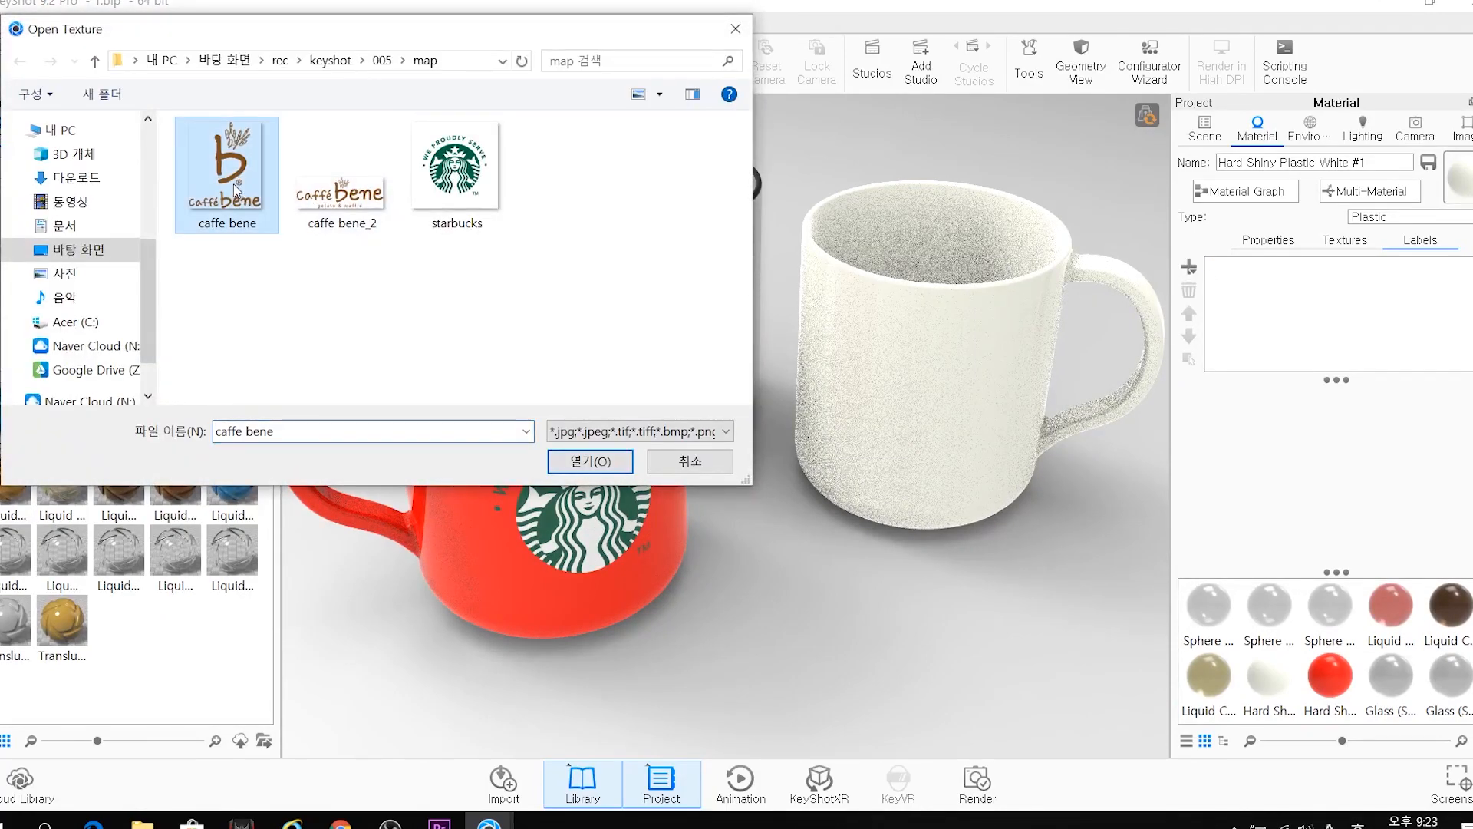
left_click(572, 456)
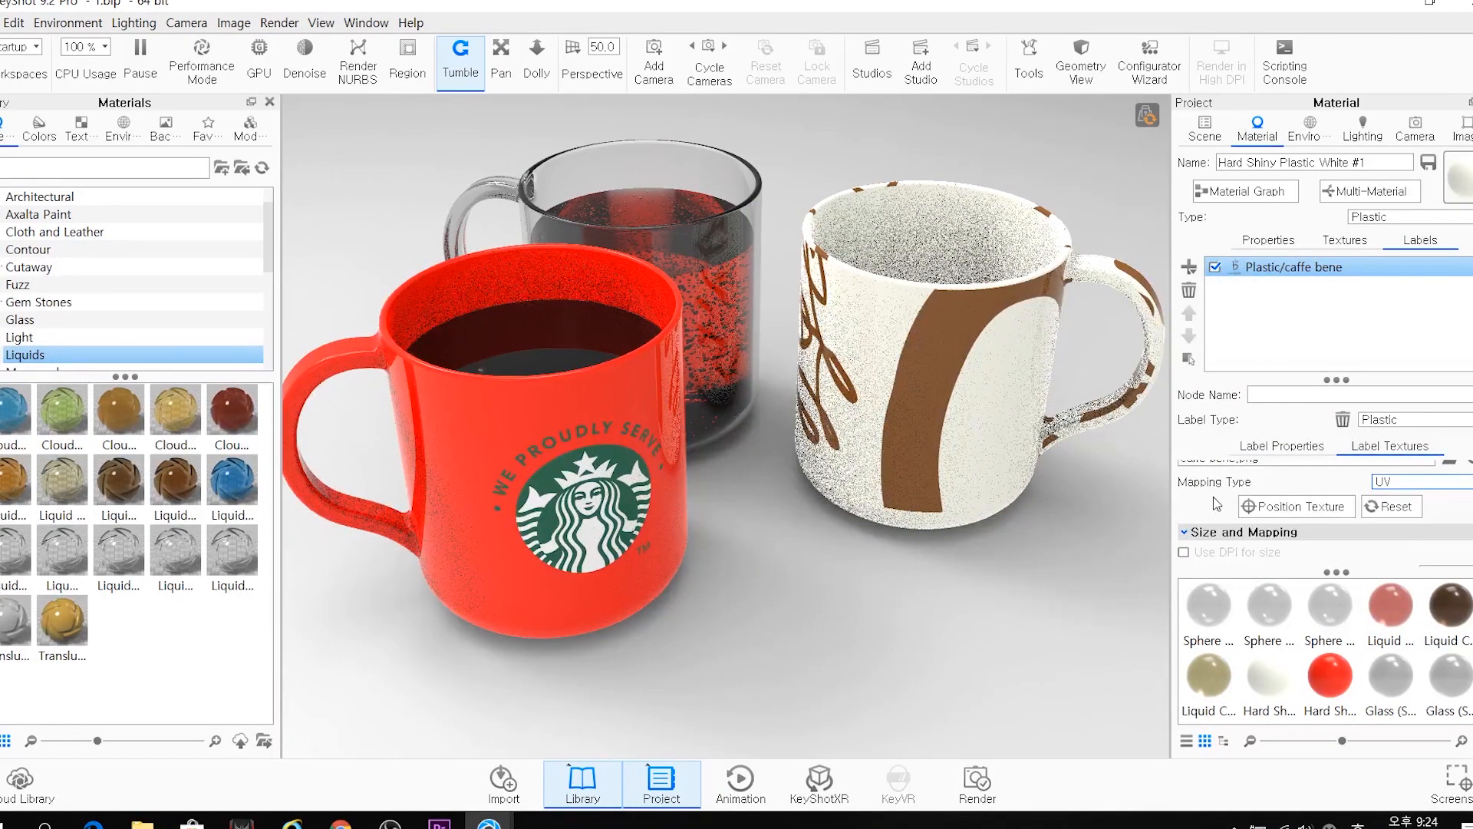
scroll(1213, 496, "down", 3)
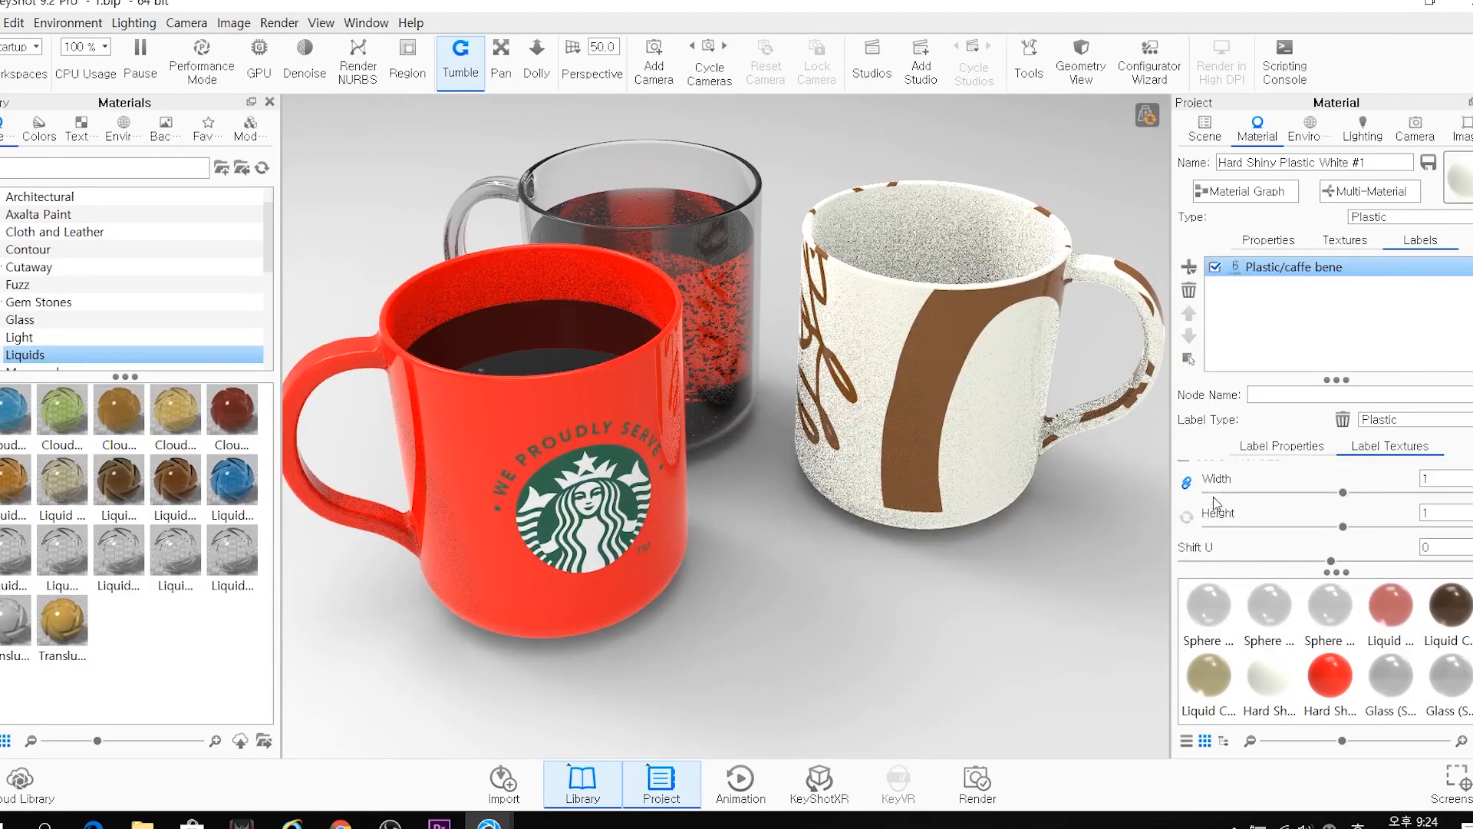
Examine the size, shift, angle and flip options of the caffe bene label texture
scroll(1213, 496, "down", 4)
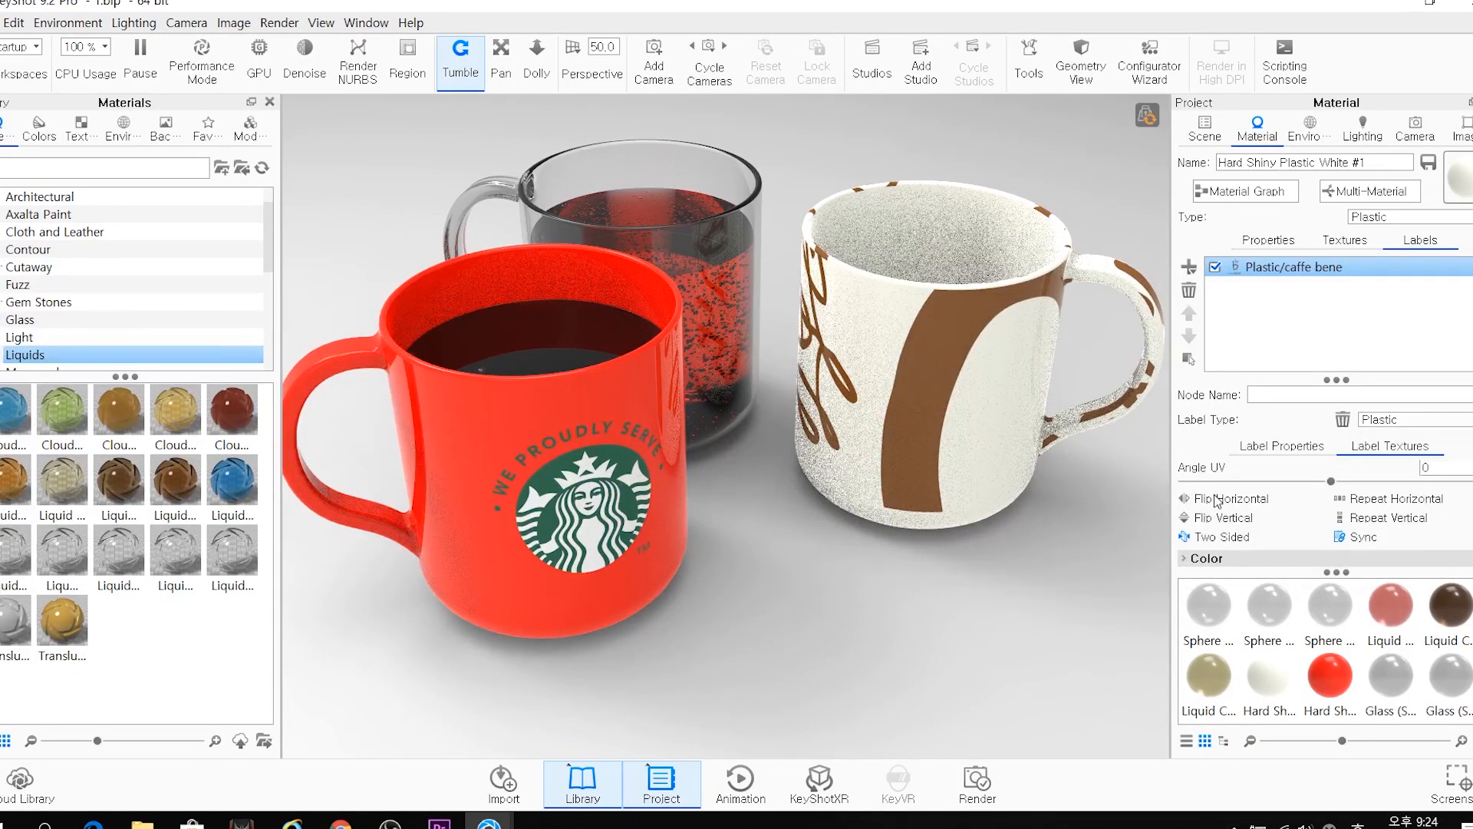
scroll(1214, 497, "up", 5)
scroll(1213, 497, "down", 5)
scroll(1213, 497, "down", 1)
scroll(1215, 500, "up", 1)
scroll(1214, 494, "up", 3)
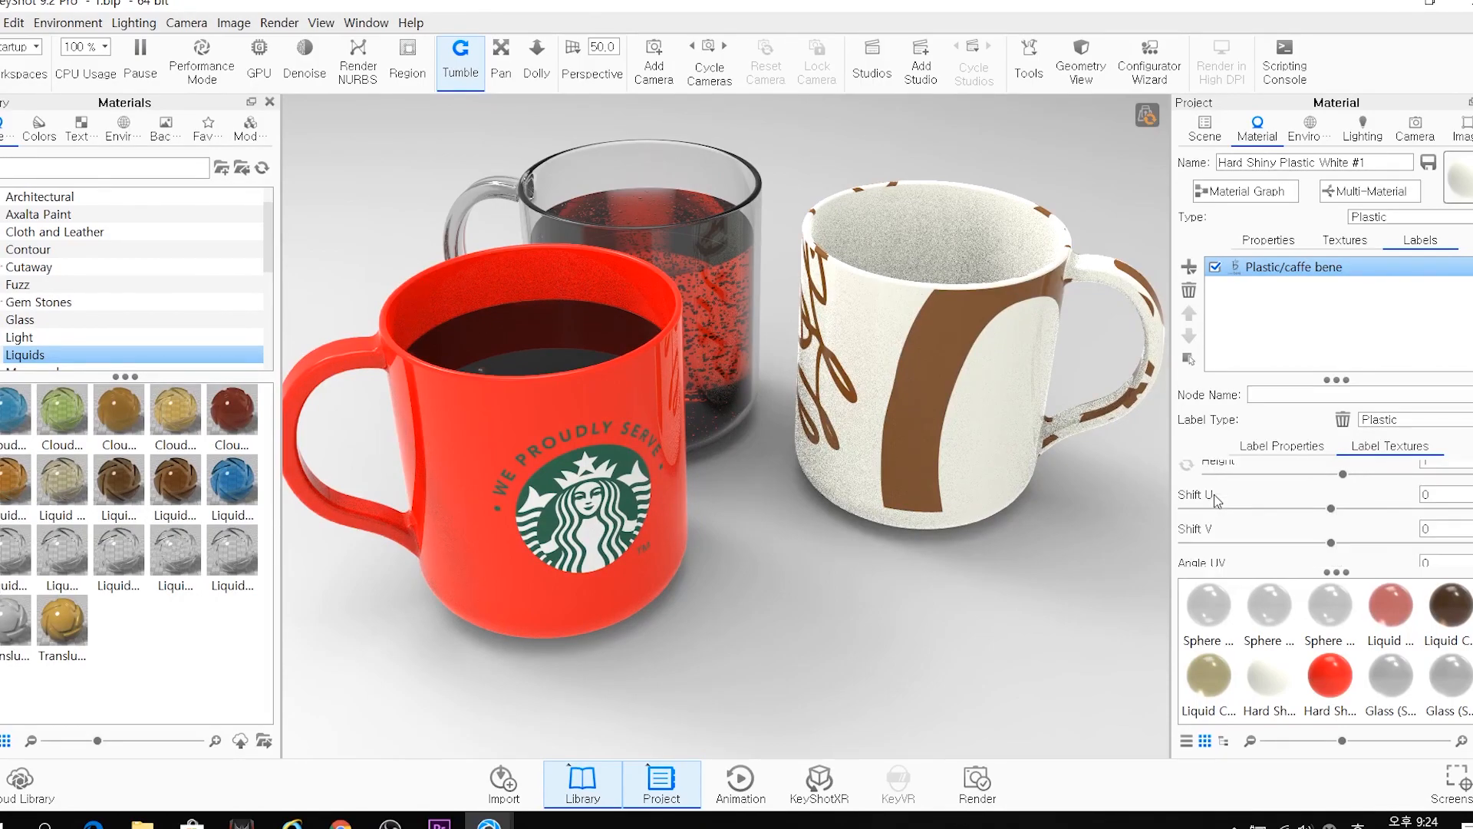
scroll(1214, 494, "down", 4)
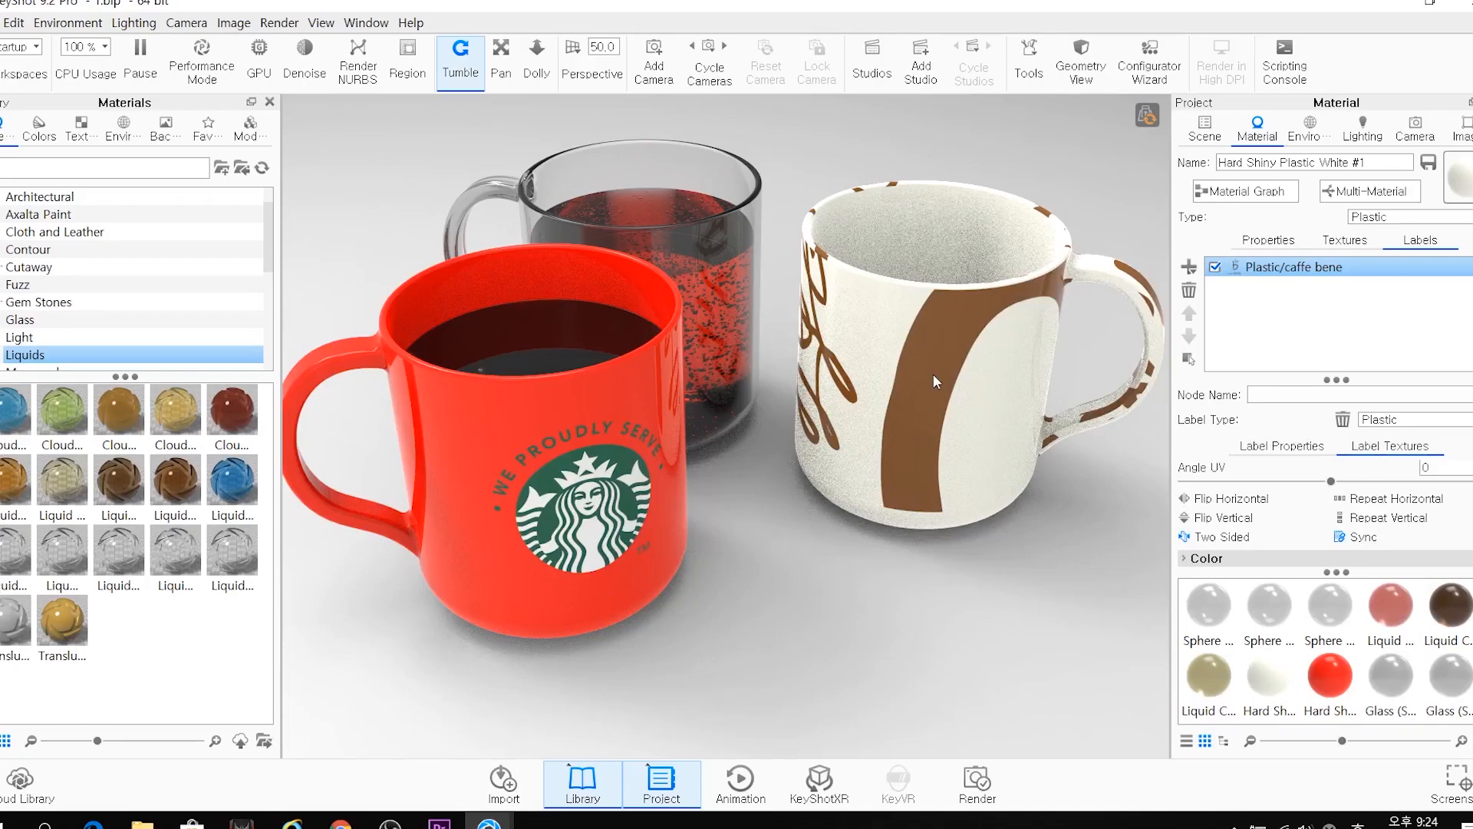
scroll(1314, 510, "up", 5)
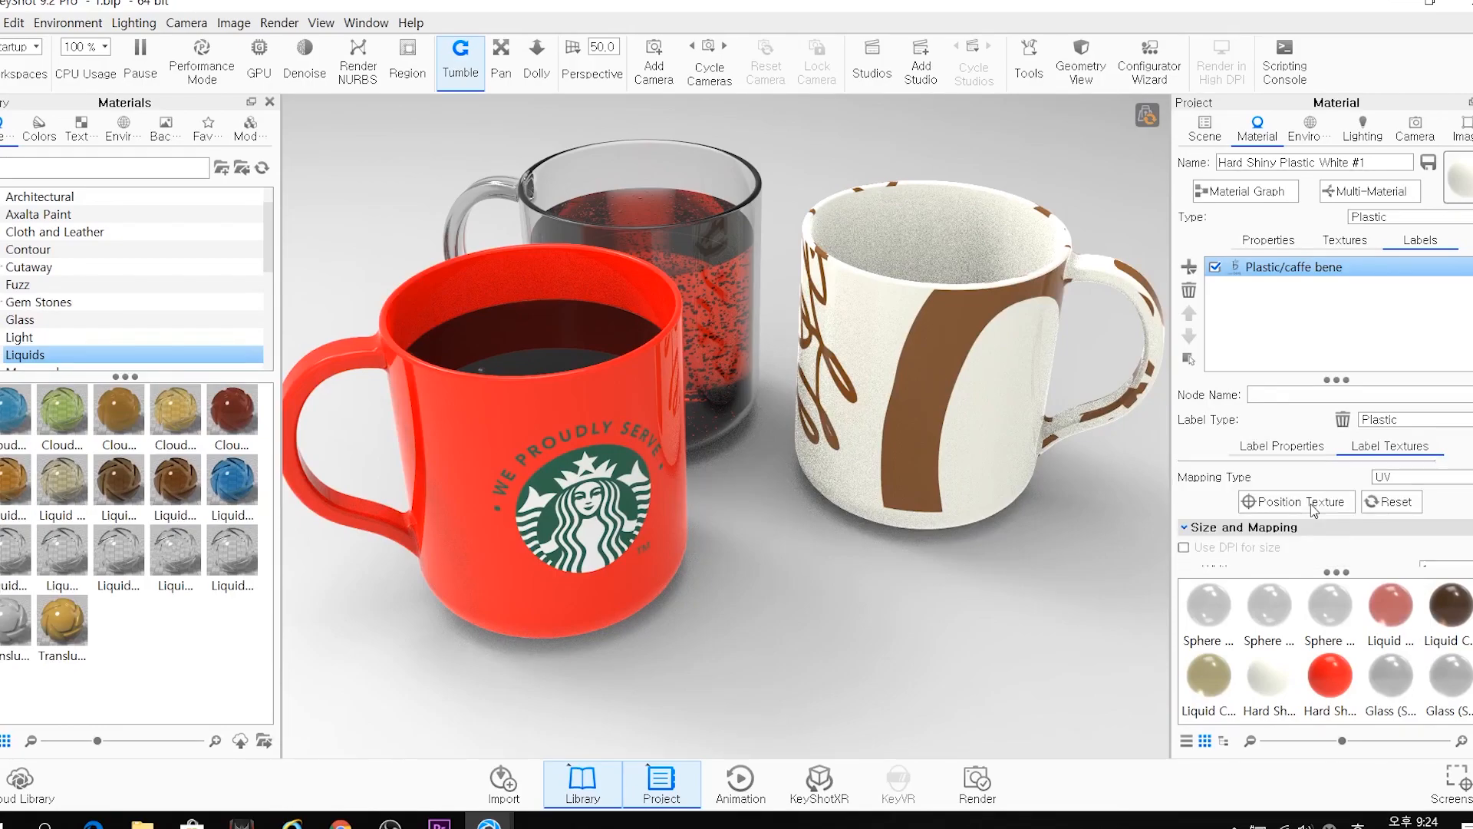
Reposition the caffe bene label texture on the front of the off-white cup and accept the placement
left_click(1302, 502)
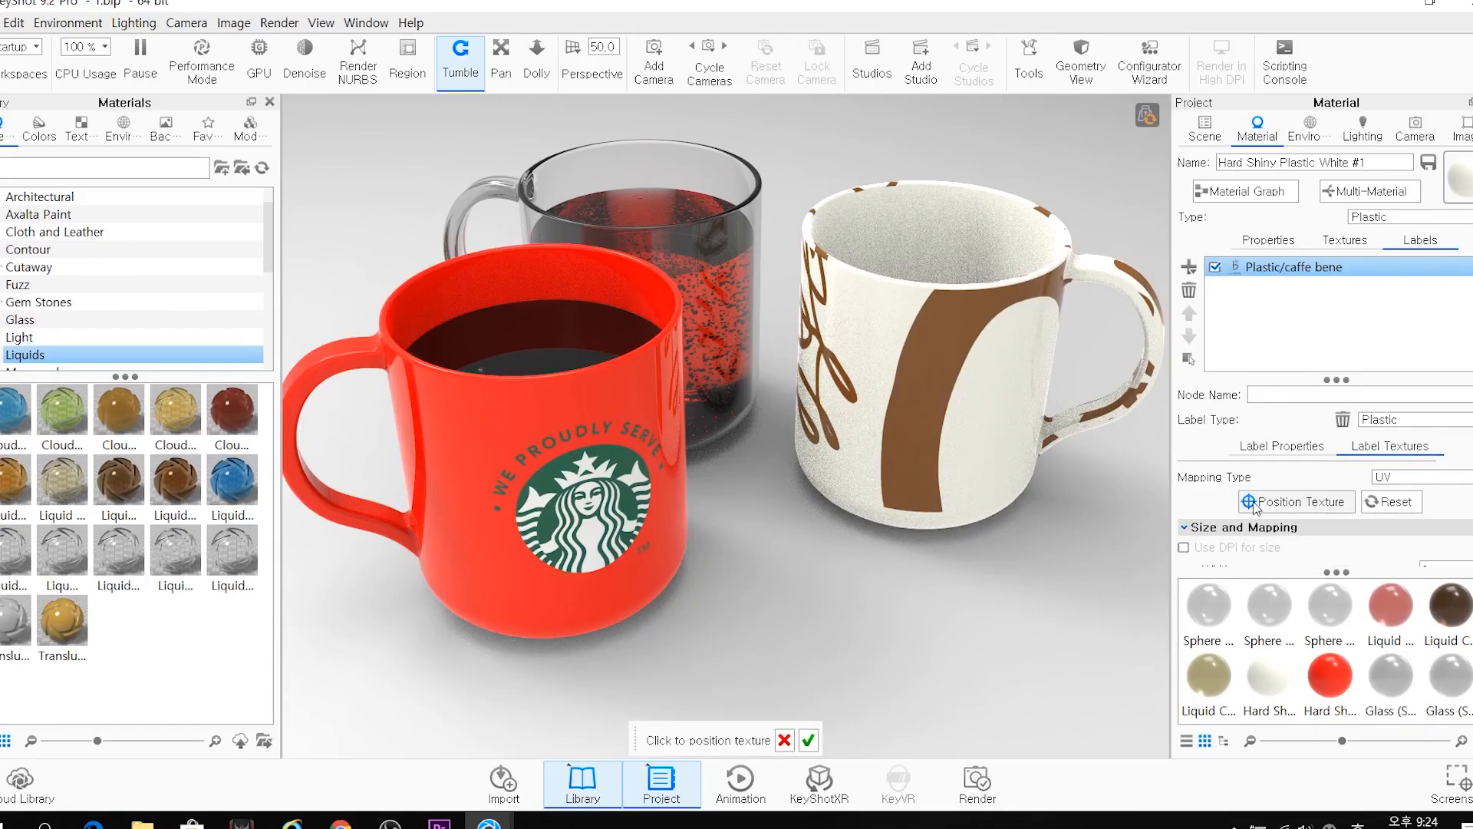
left_click(943, 462)
left_click(960, 404)
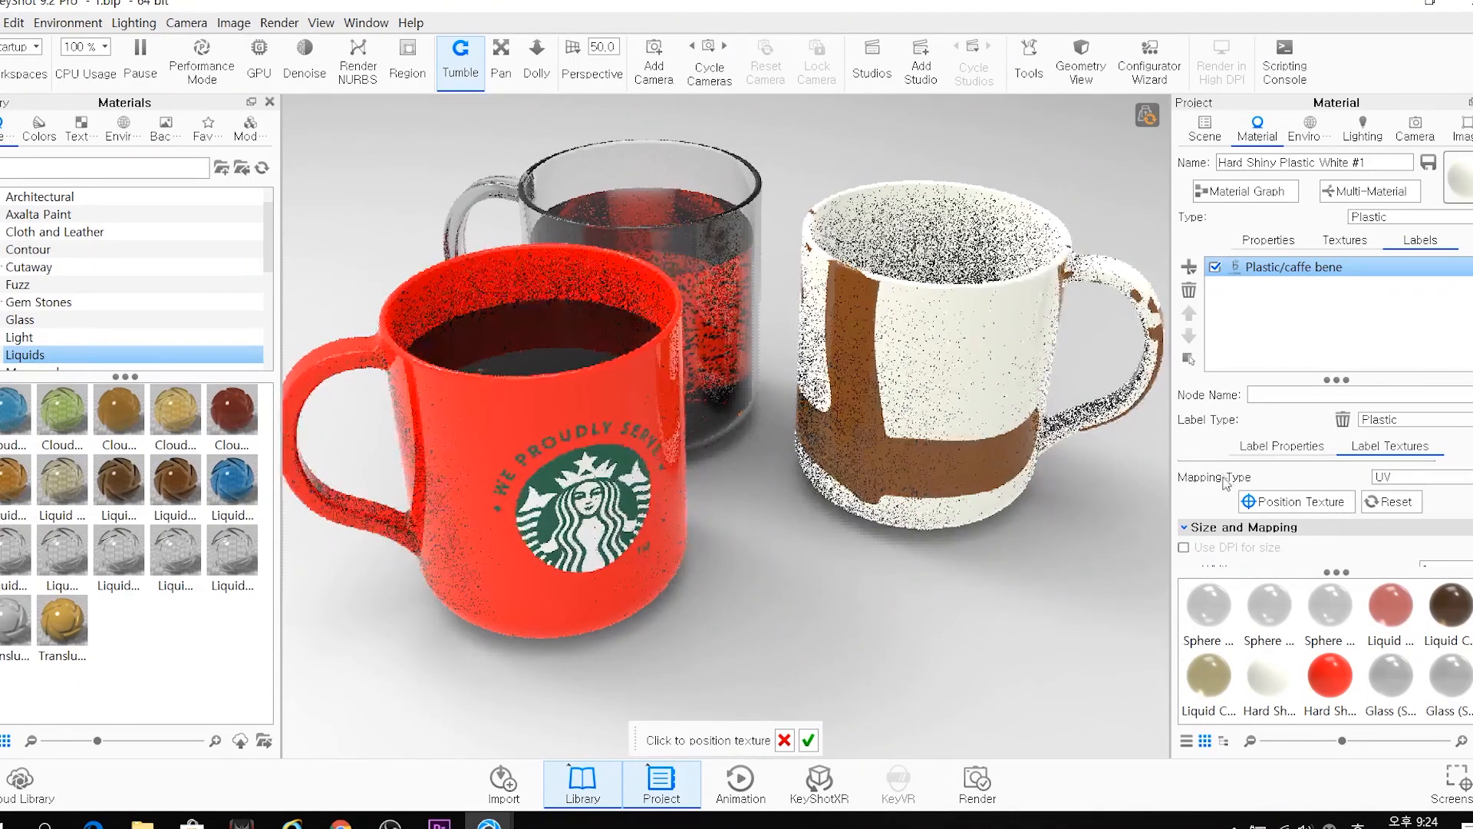
scroll(1212, 503, "down", 1)
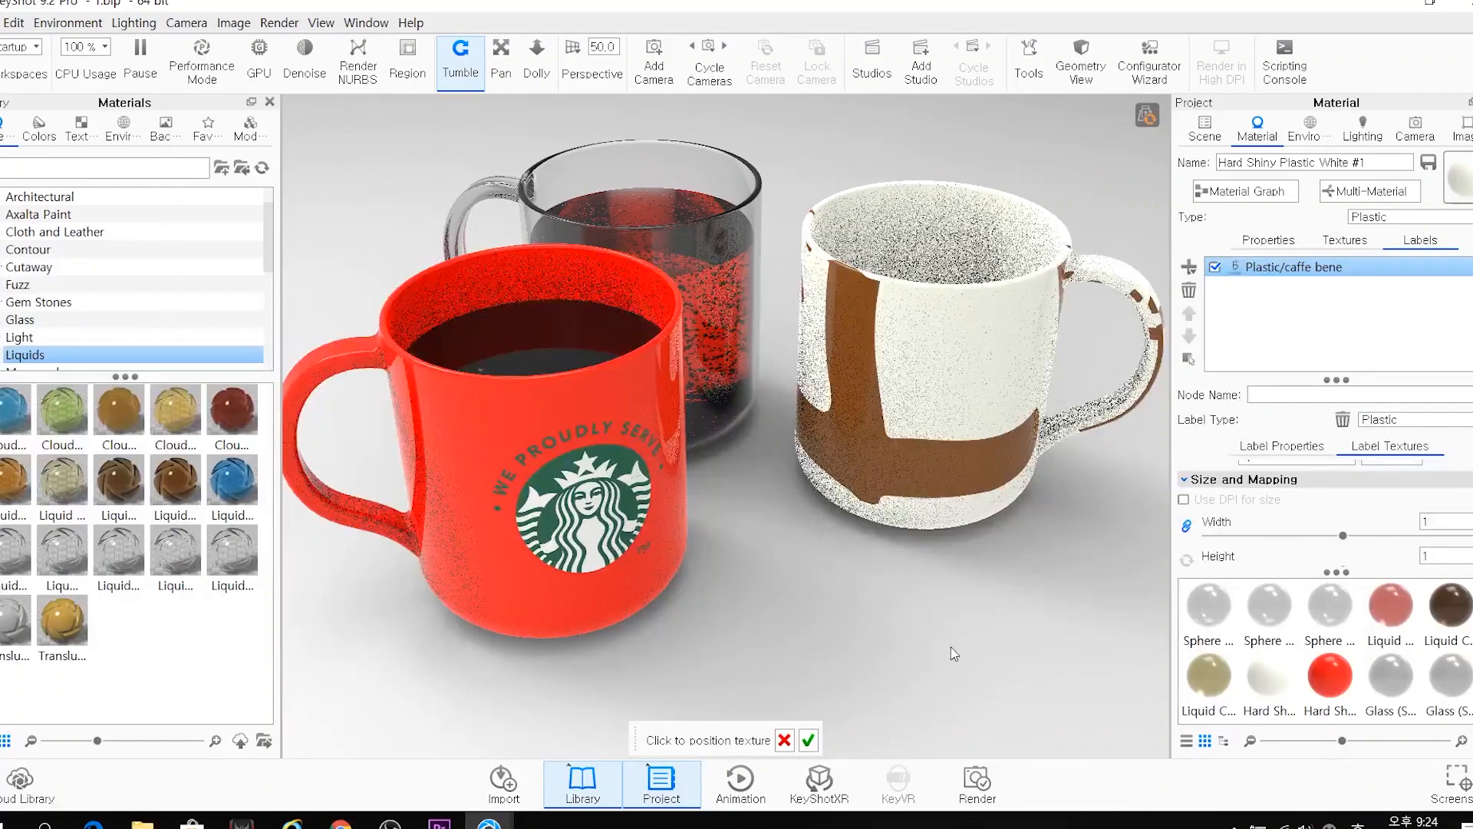
left_click(808, 739)
Scale the caffe bene label down to a width of about 0.266 and set its UV angle to 90
scroll(1241, 473, "down", 1)
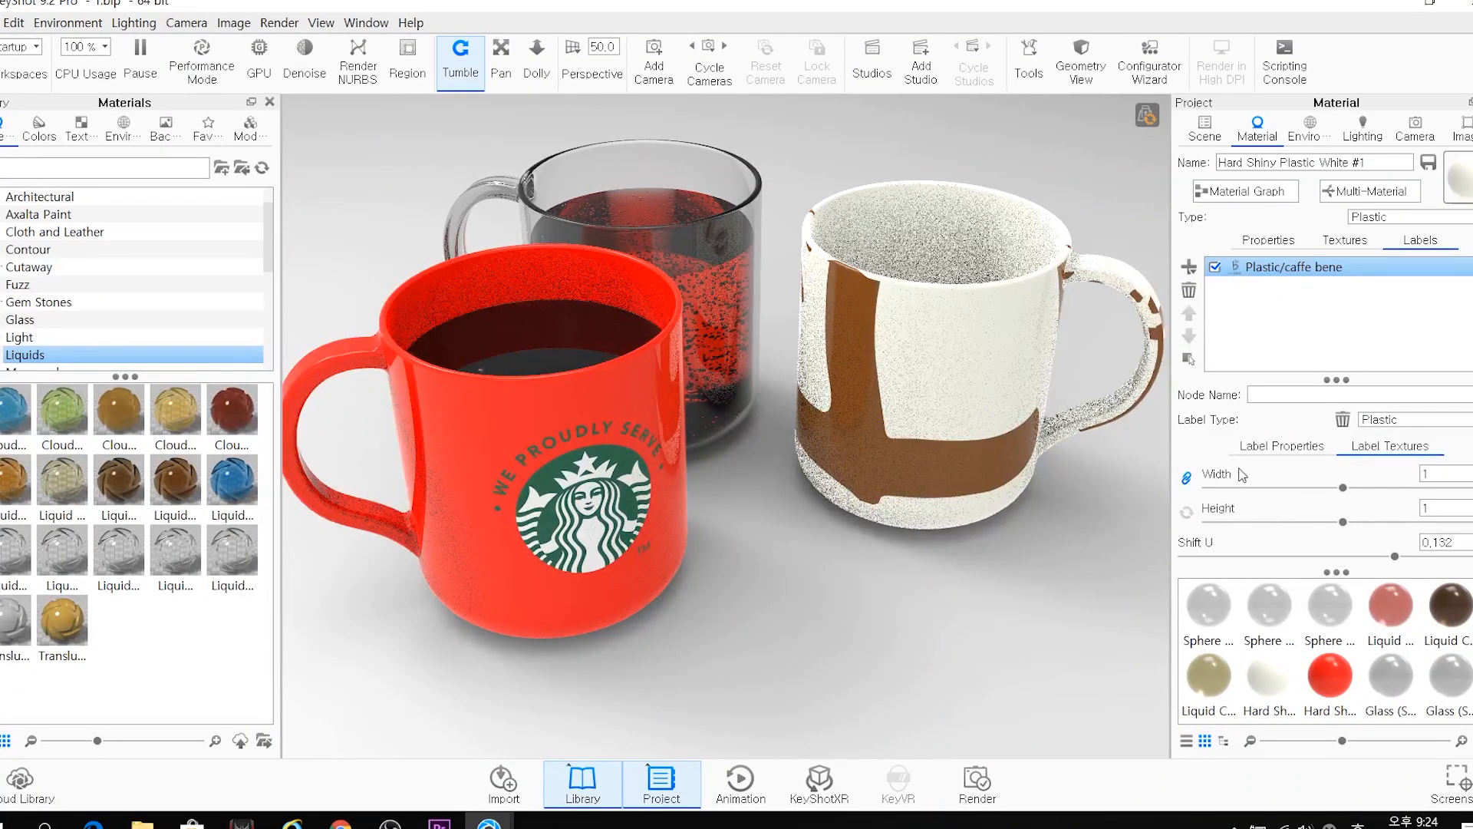
left_click_drag(1341, 495, 1243, 495)
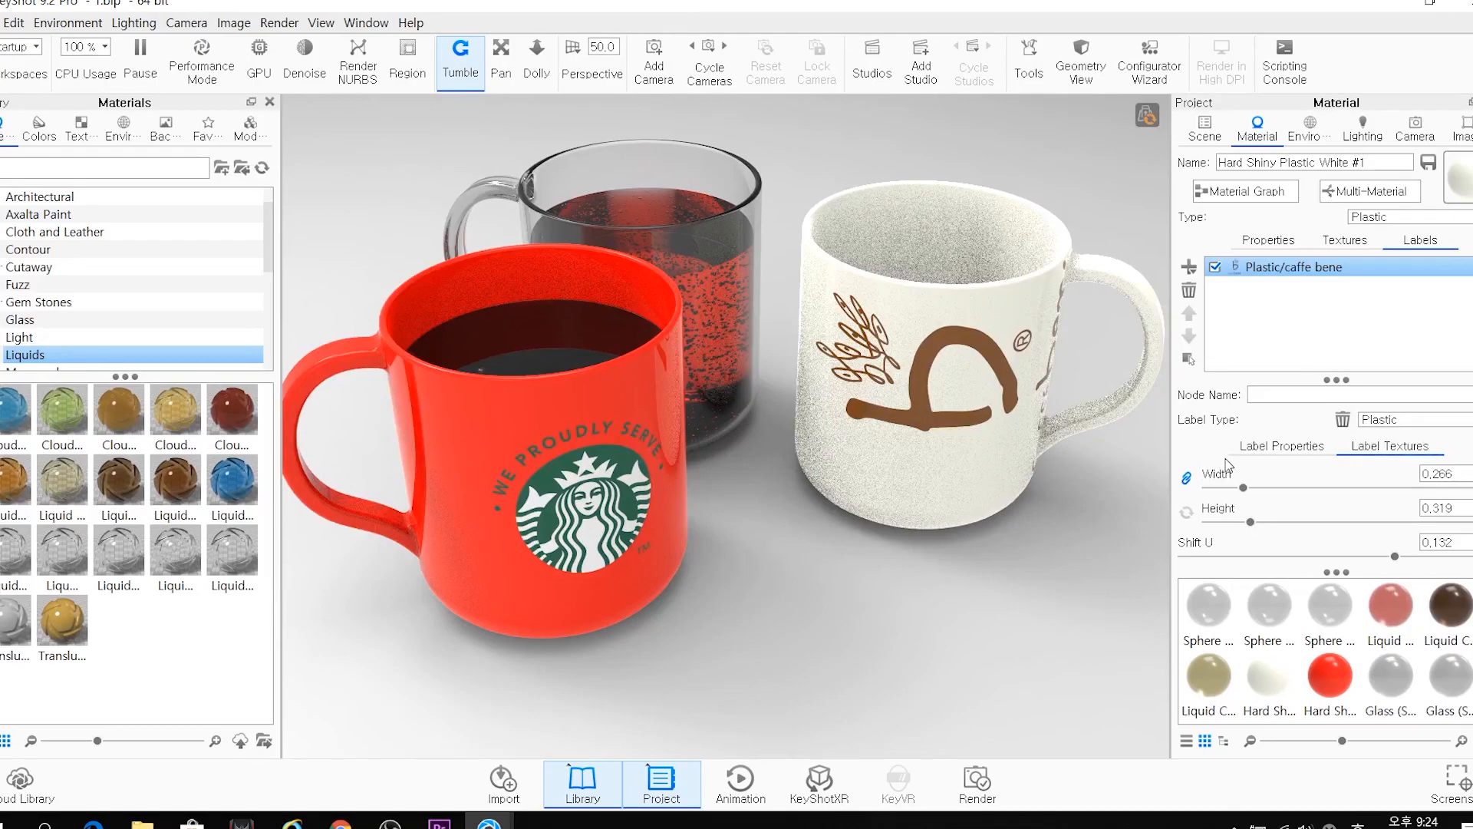
scroll(1320, 506, "down", 2)
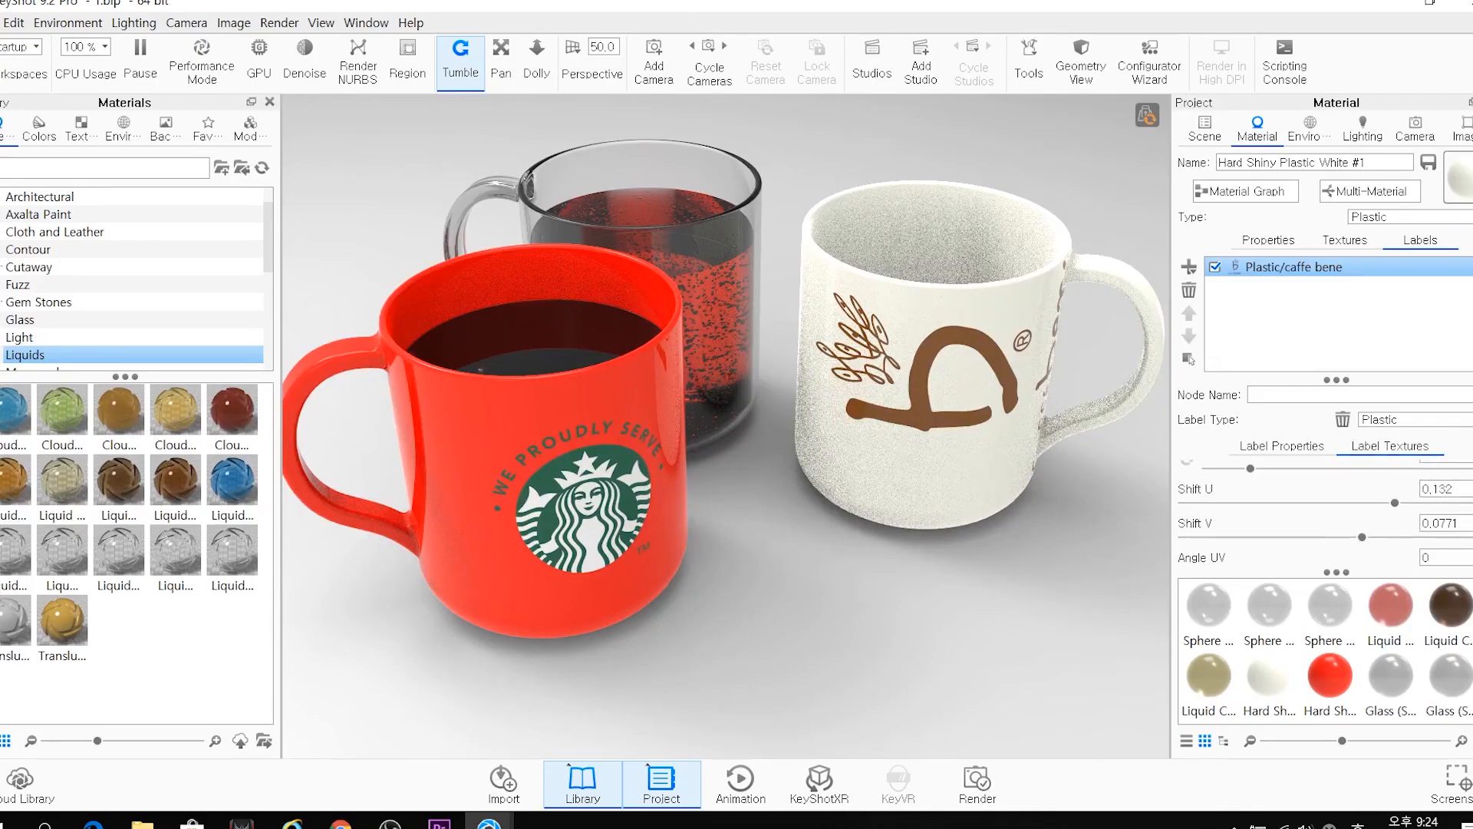
left_click(1420, 559)
type("90")
key("Return")
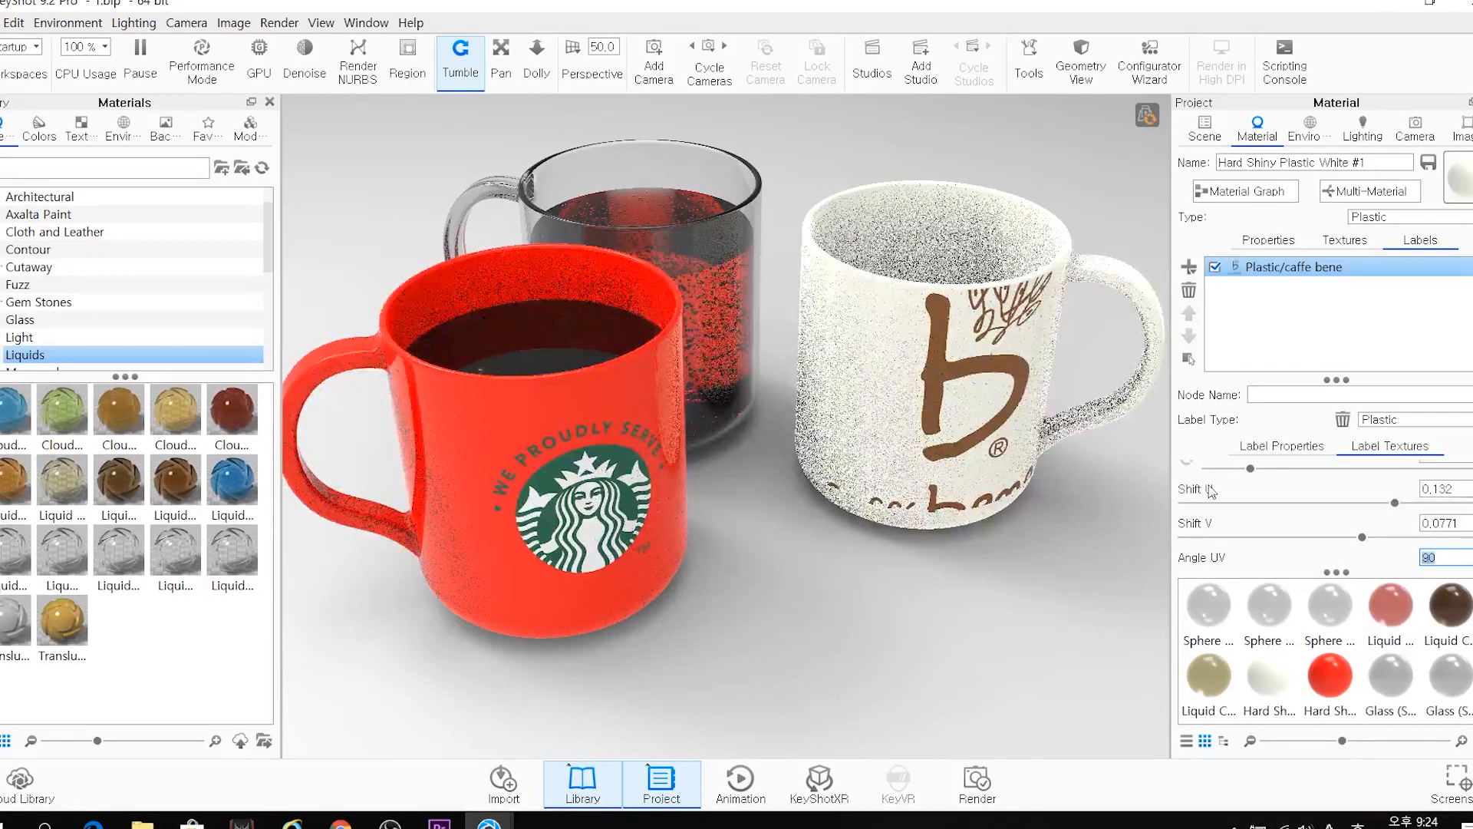
Reduce the caffe bene label's width to about 0.176 and shift the logo away from the handle towards the cup's centre
scroll(1216, 467, "up", 1)
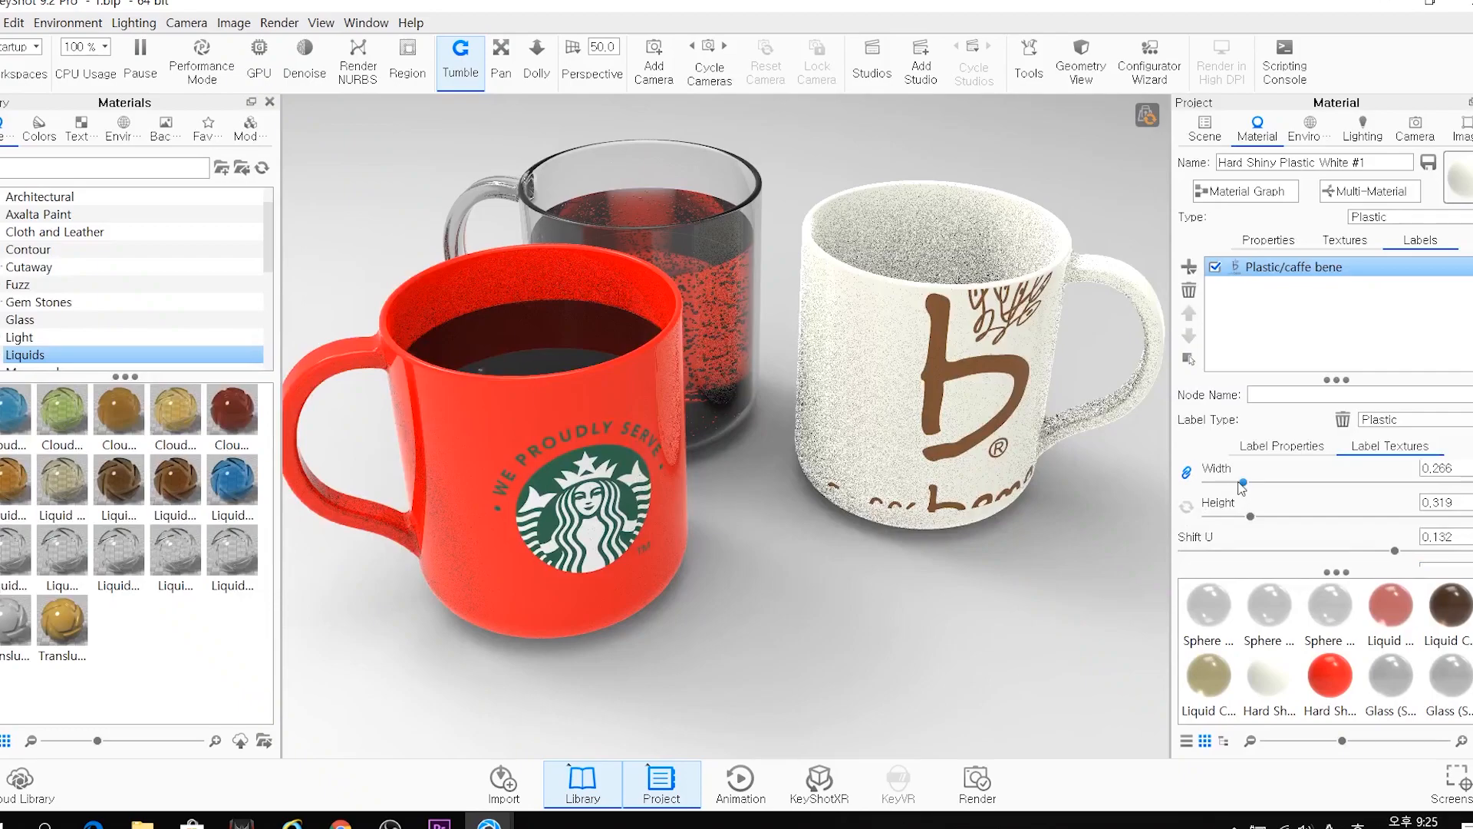
left_click_drag(1243, 483, 1231, 484)
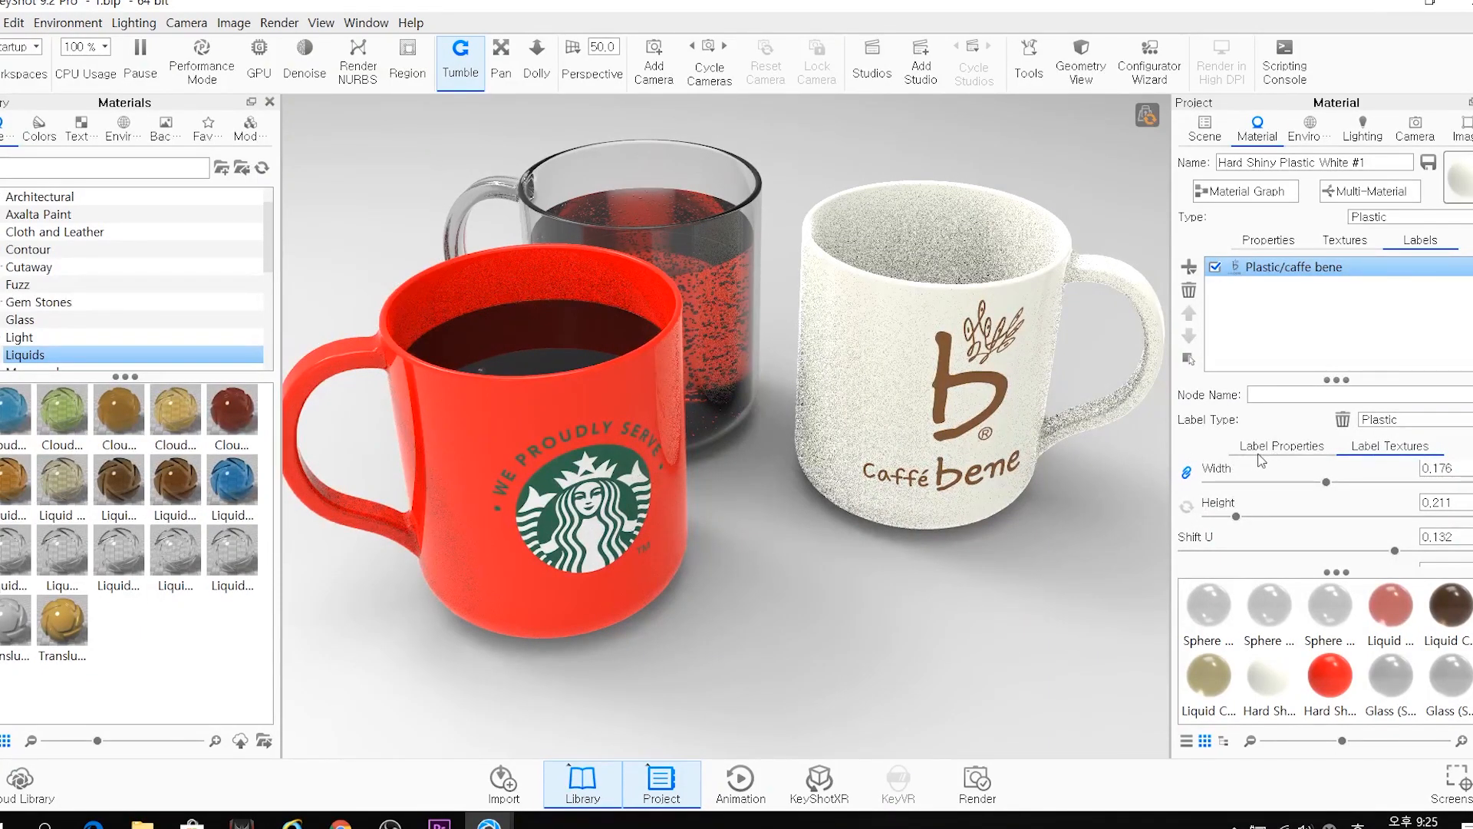
scroll(1311, 506, "up", 3)
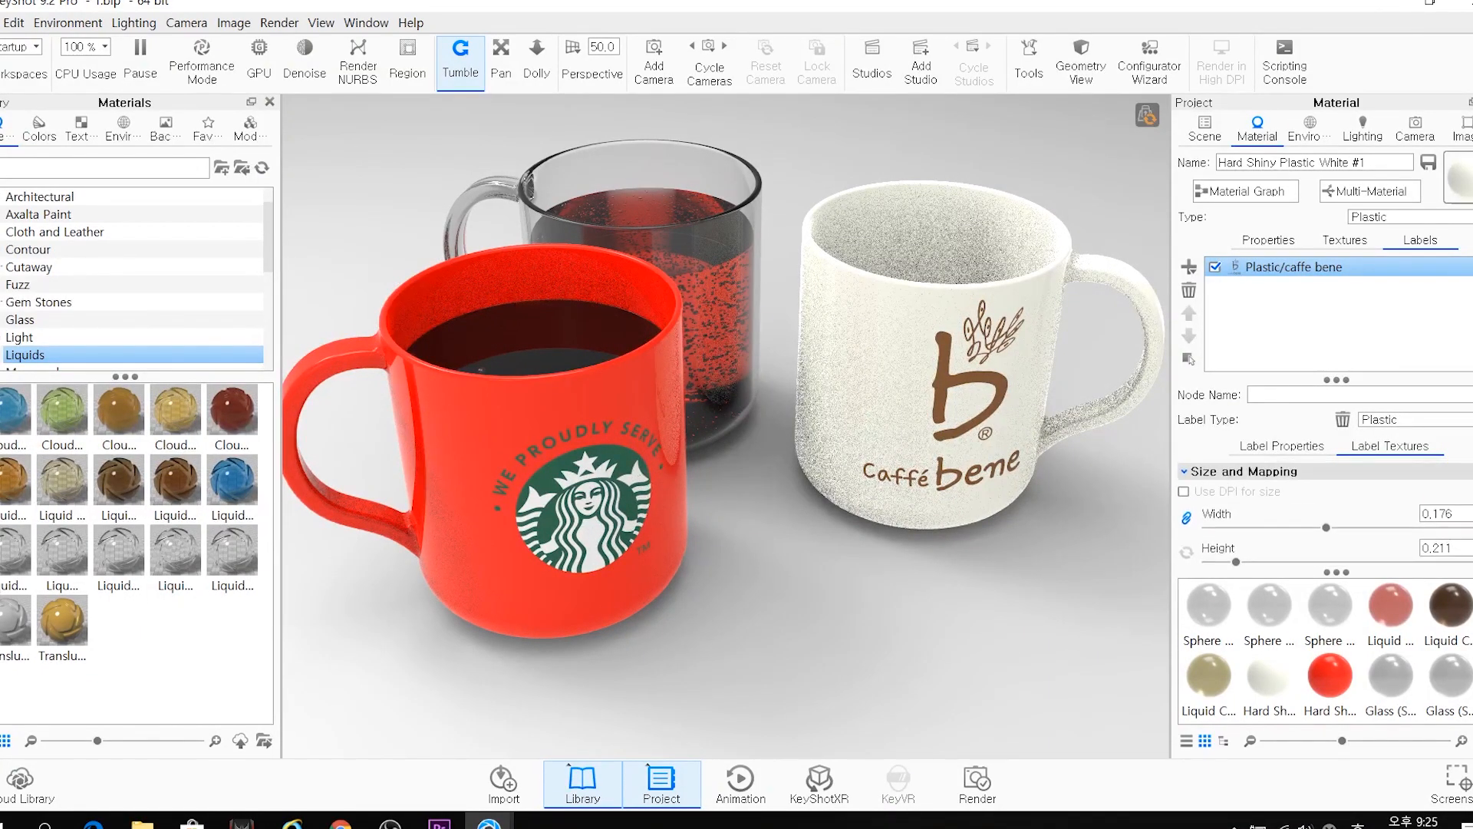
left_click(1296, 498)
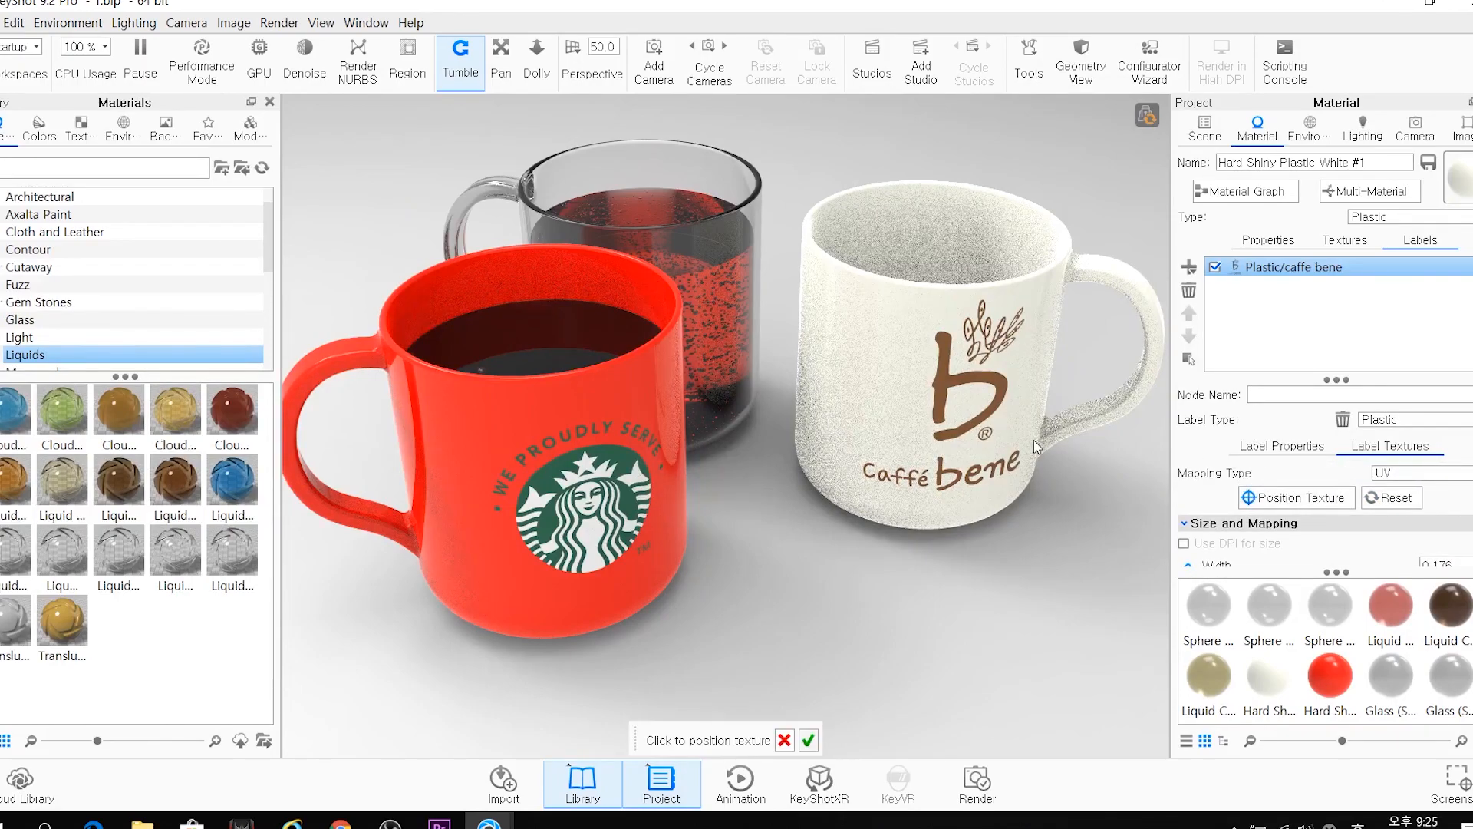
left_click_drag(974, 394, 915, 400)
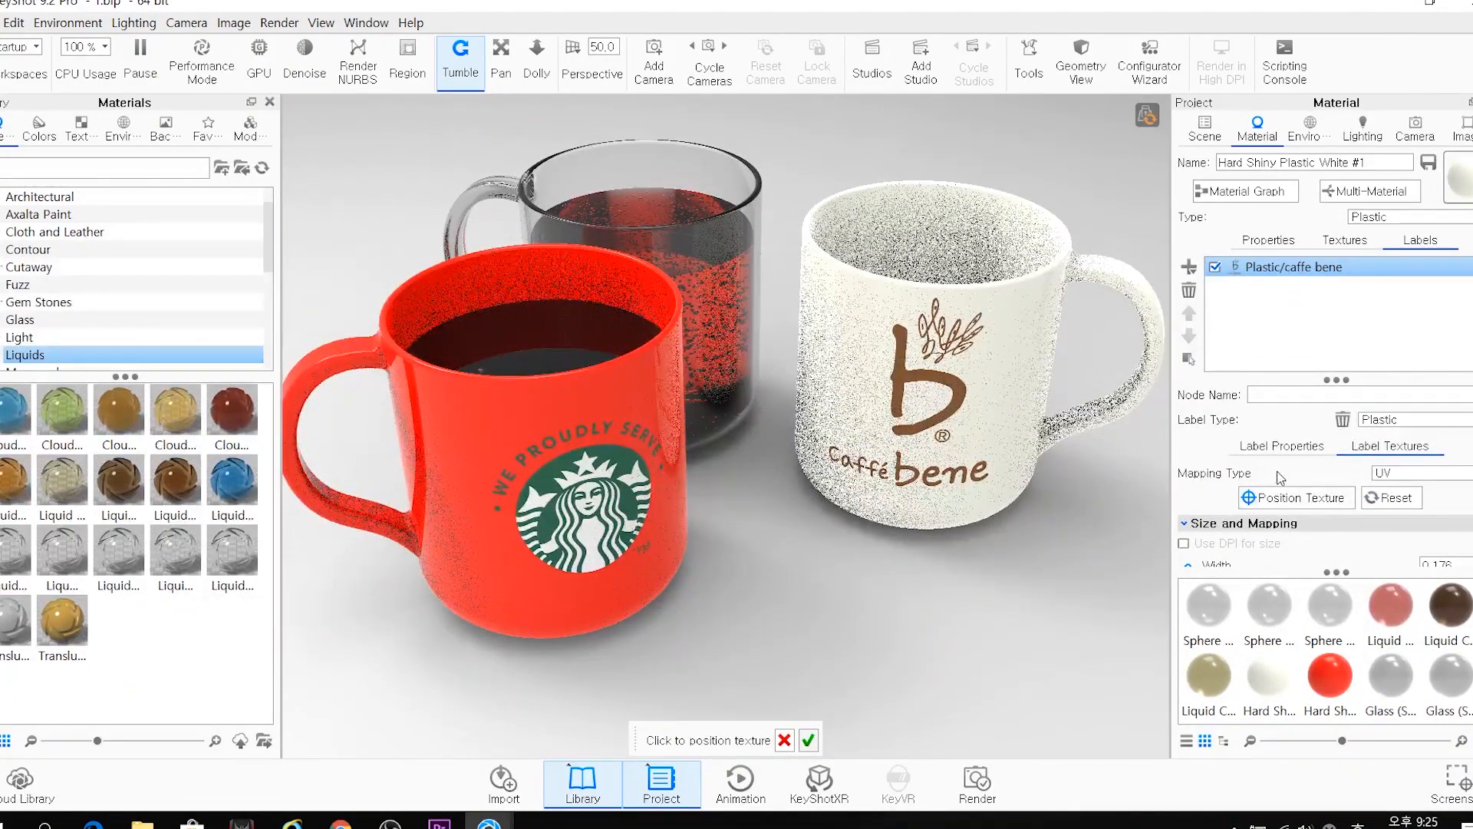
Shrink the caffe bene label further to a width of about 0.13
scroll(1280, 475, "down", 5)
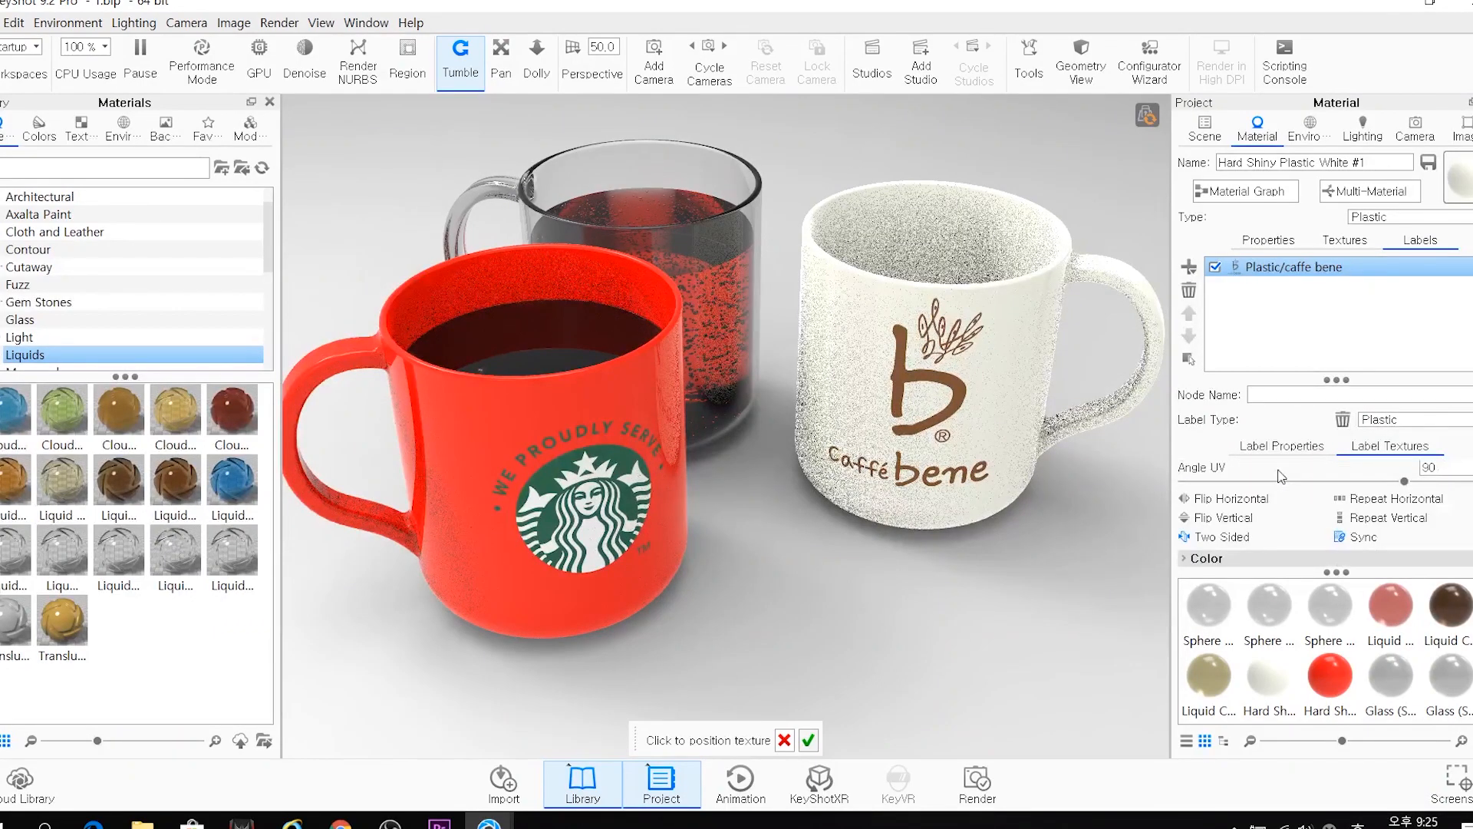
scroll(1280, 476, "up", 2)
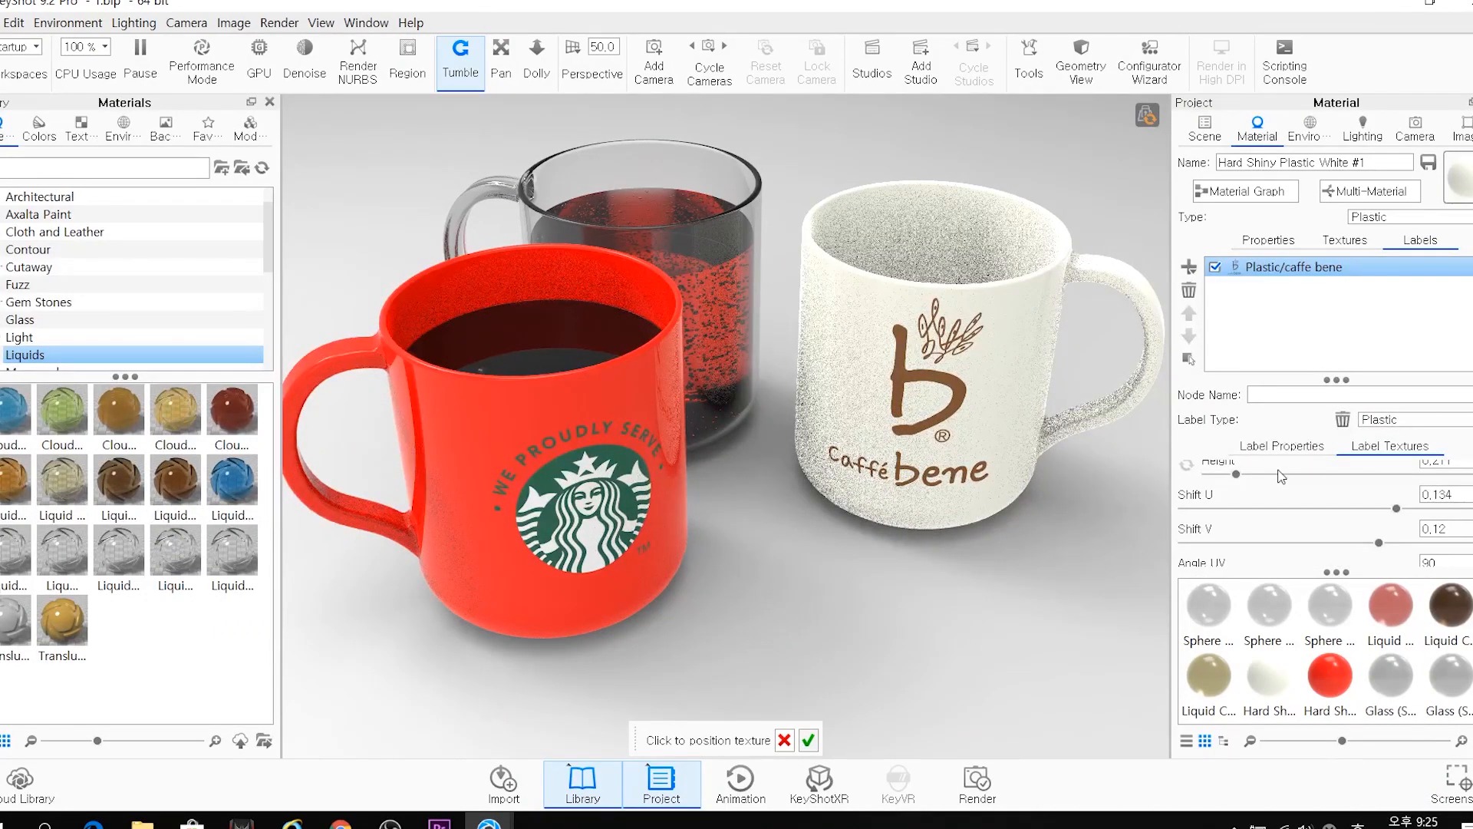
scroll(1280, 493, "up", 1)
left_click_drag(1229, 489, 1224, 489)
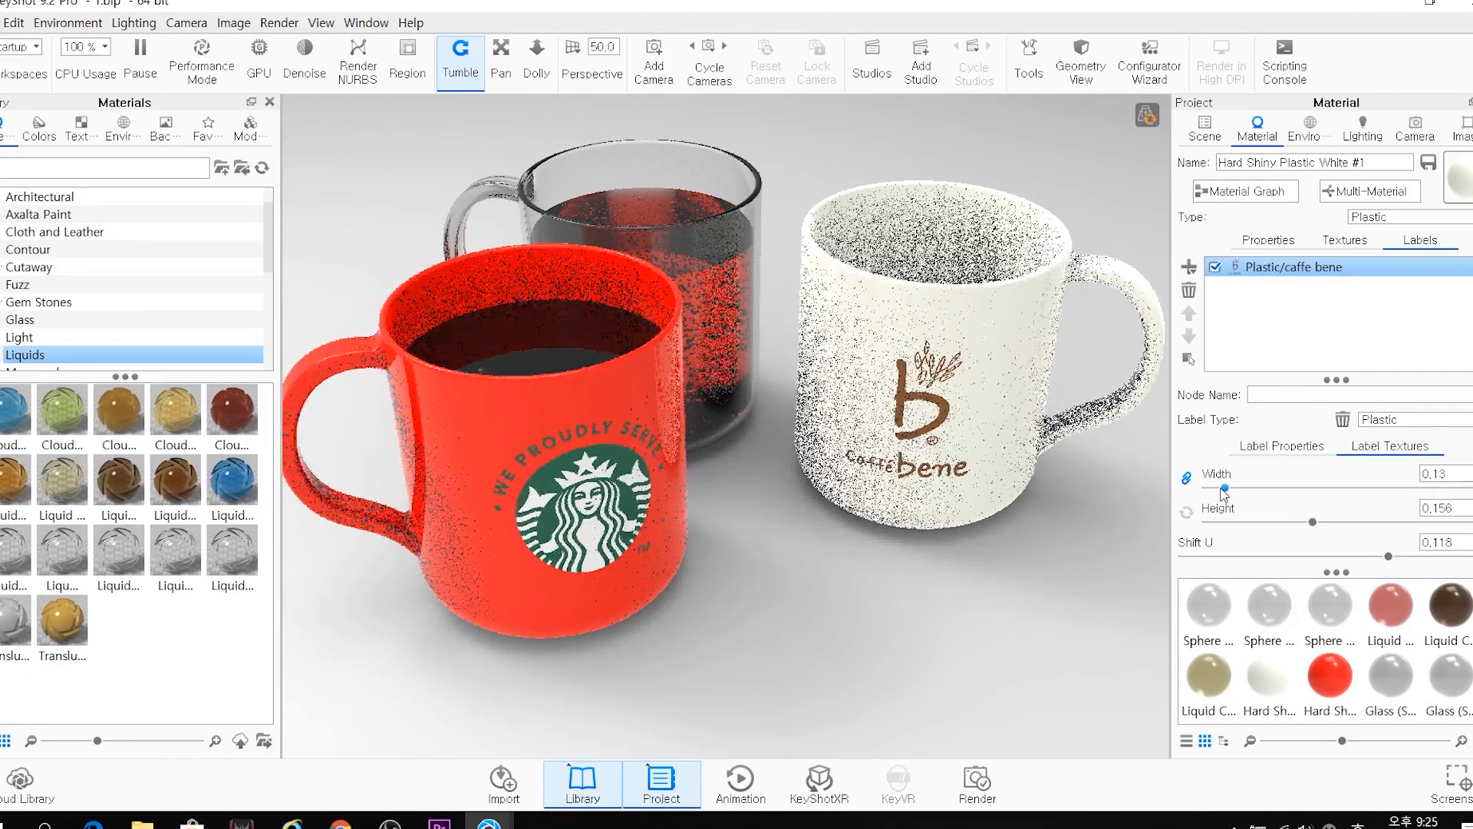
Move the caffe bene logo slightly higher on the off-white cup and accept the texture position
left_click_drag(997, 426, 969, 382)
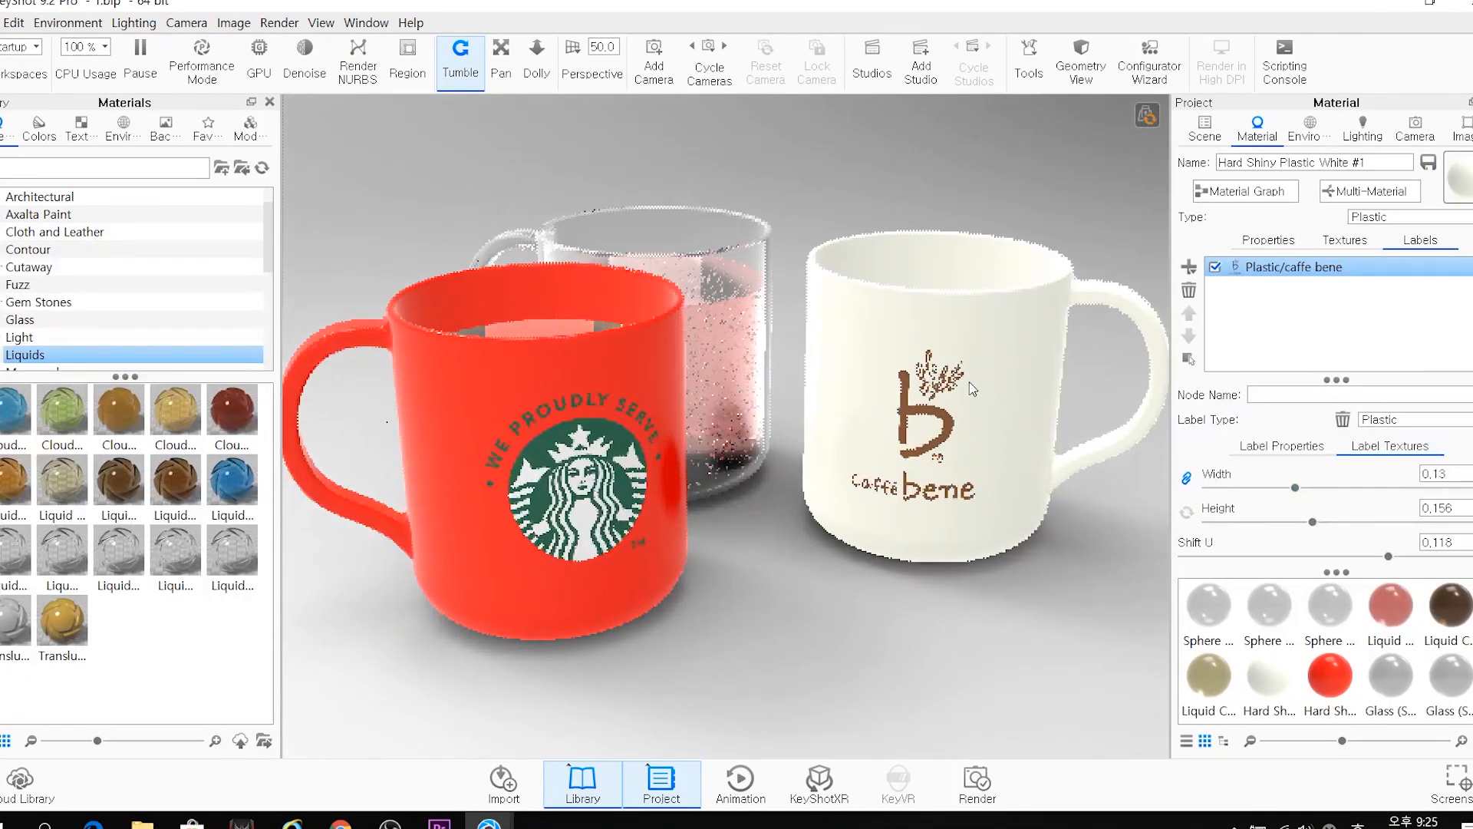
scroll(1286, 471, "up", 2)
left_click(1296, 501)
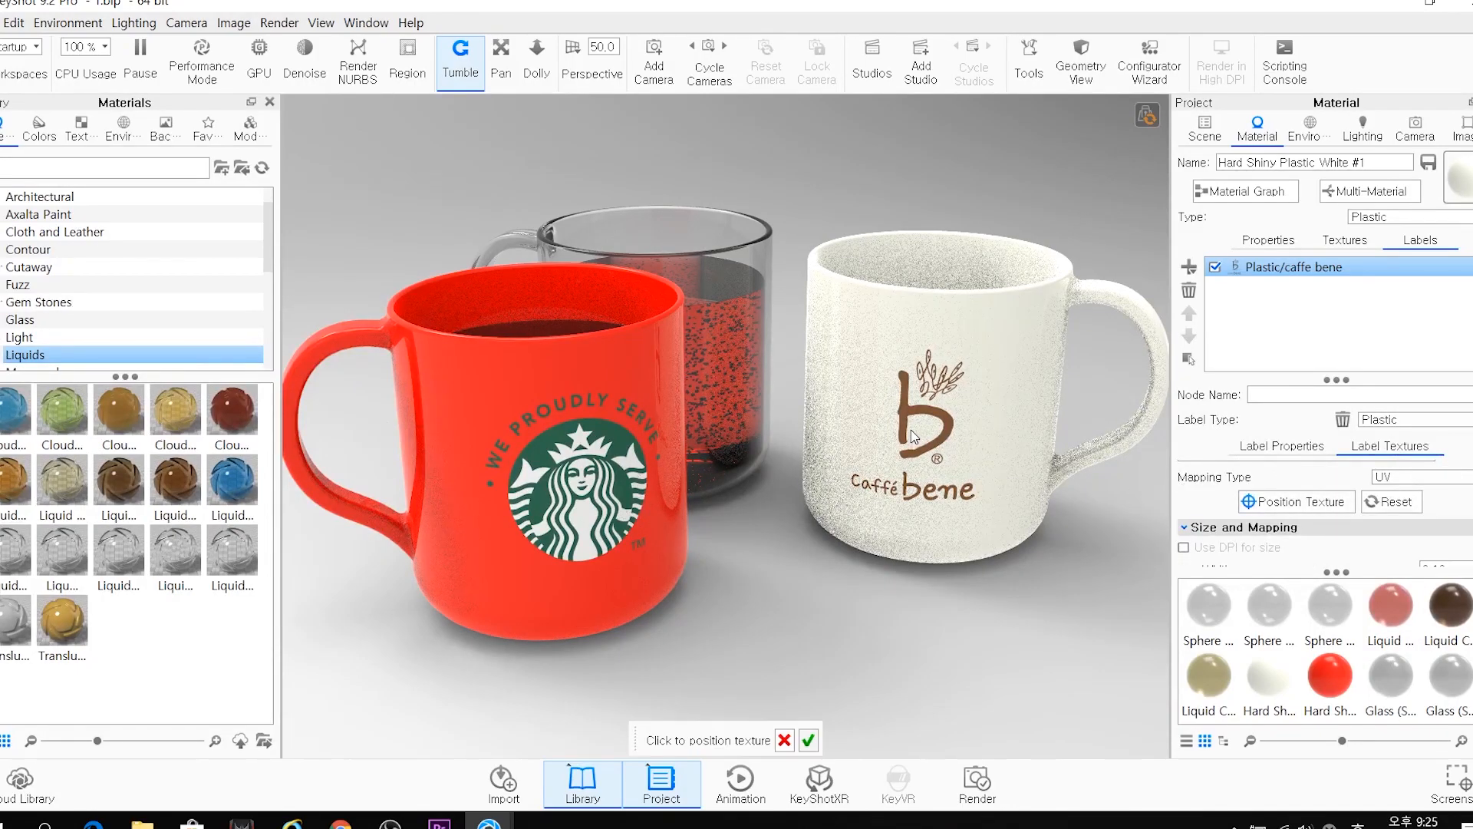
left_click_drag(903, 412, 909, 408)
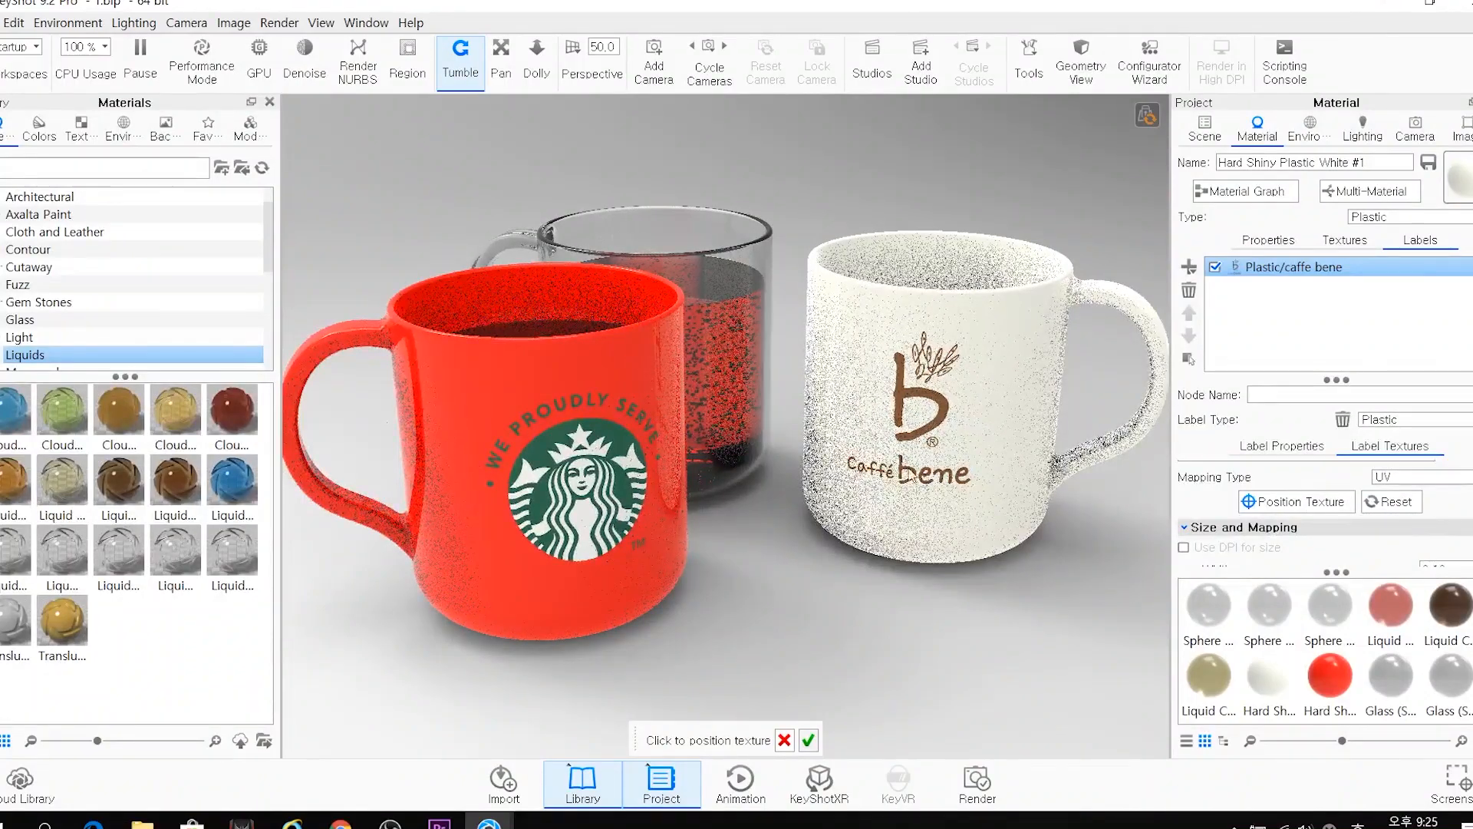
left_click(808, 740)
Apply the 2 Panels Straight 4K environment from the library to the mug scene
left_click_drag(848, 537, 824, 550)
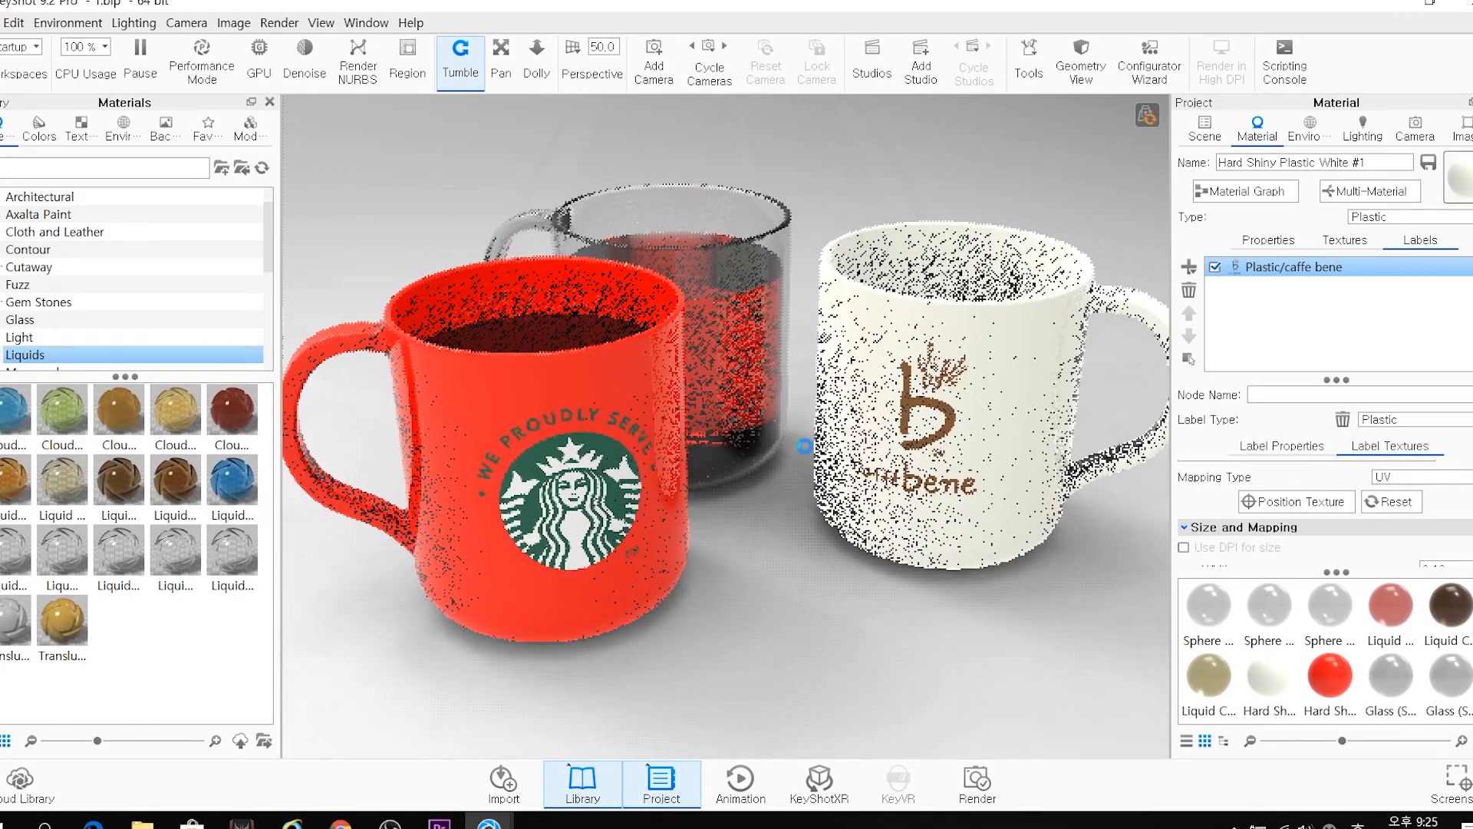
key("shift+p")
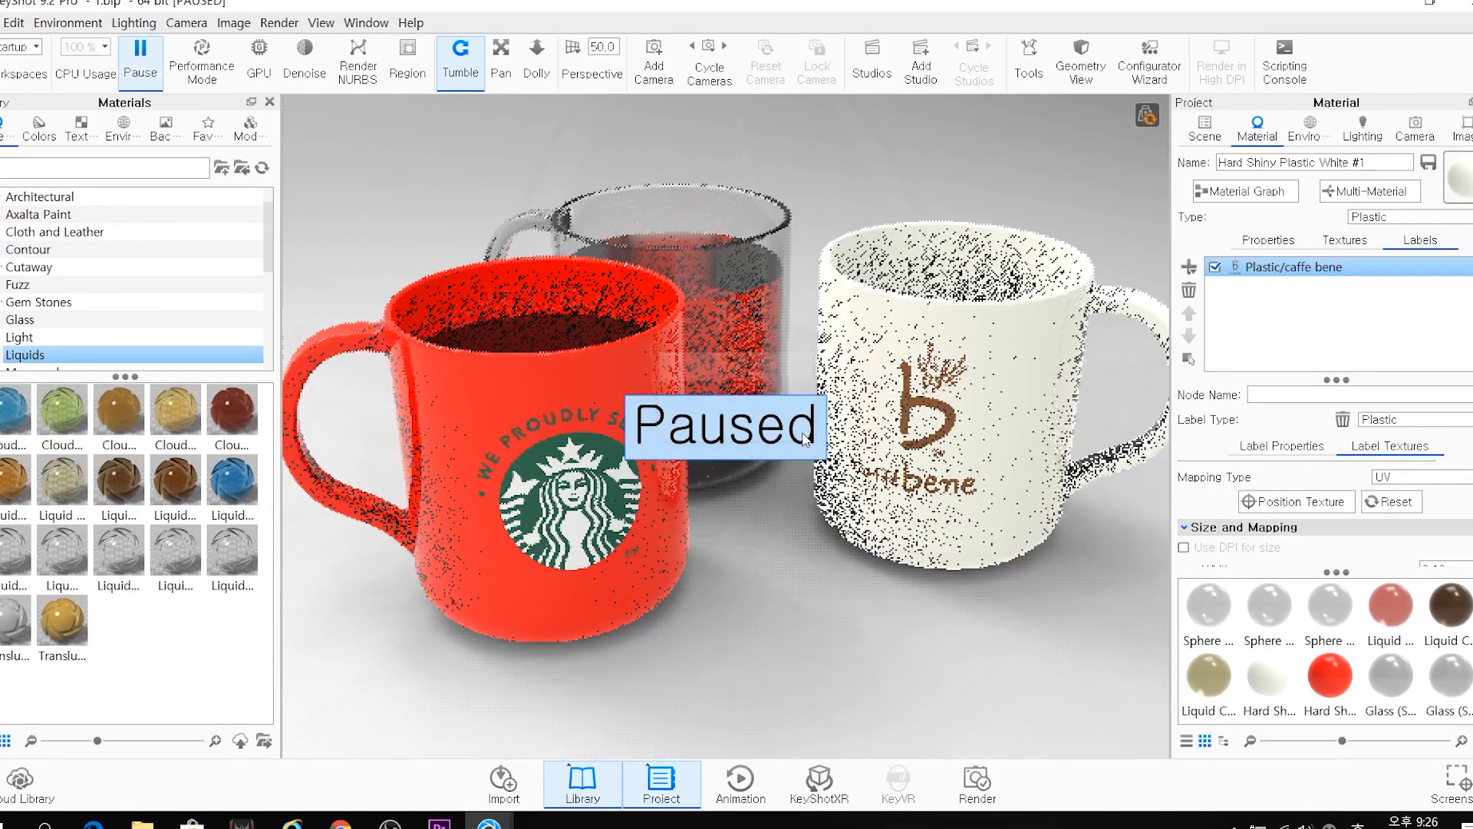
left_click(803, 437)
left_click(125, 135)
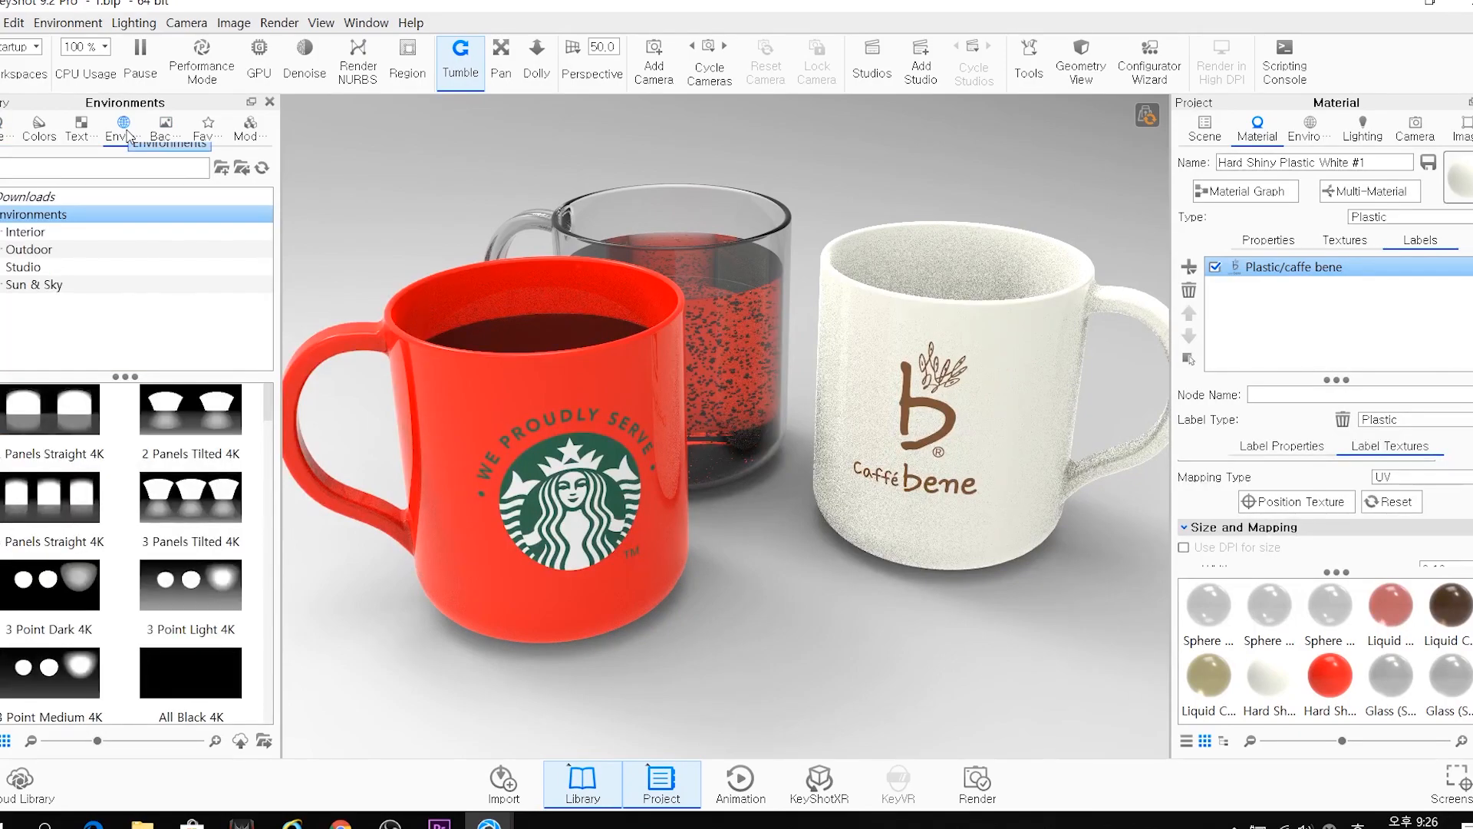
left_click(425, 386)
double_click(75, 412)
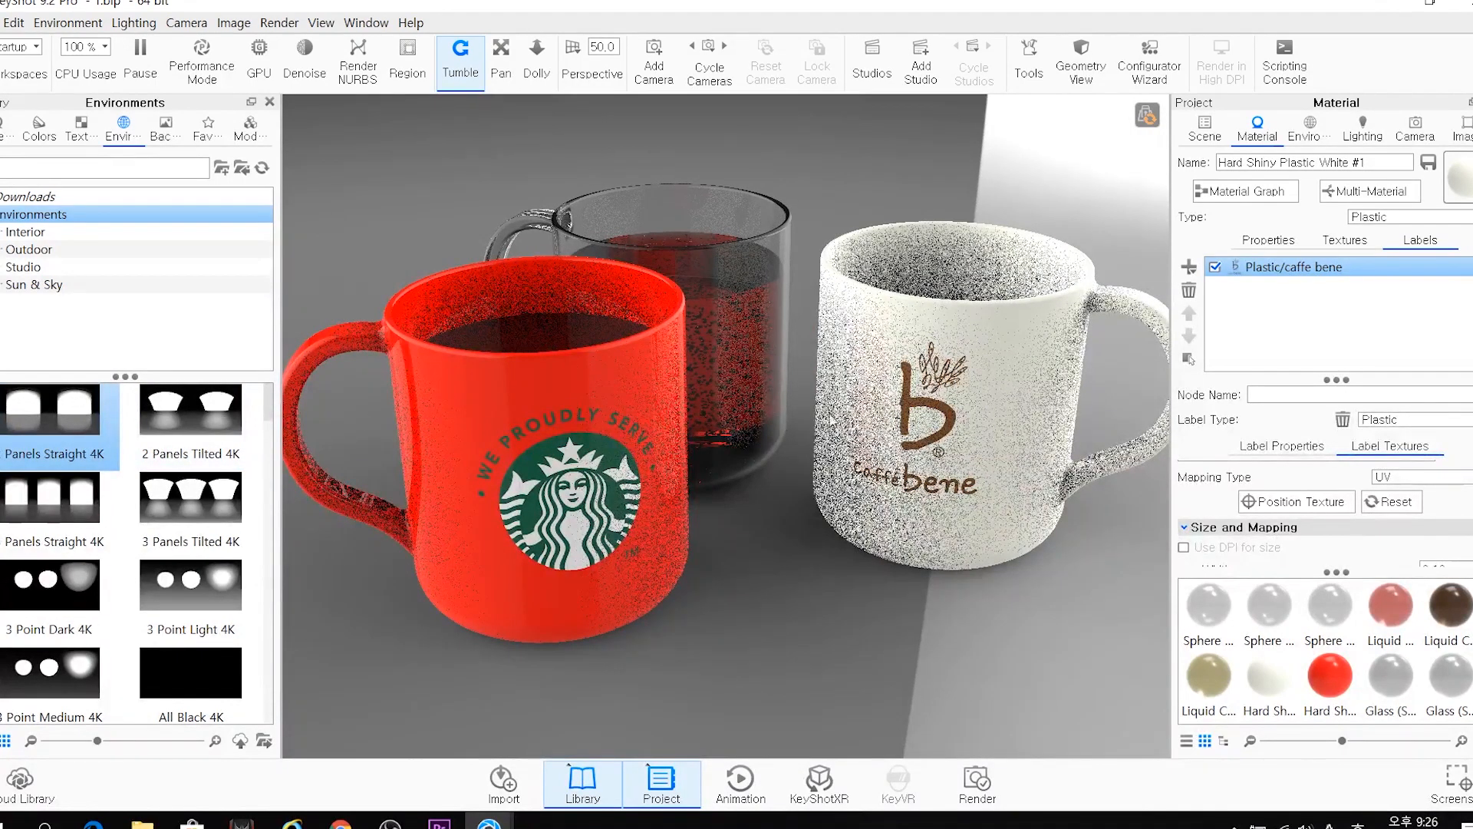
left_click_drag(885, 411, 632, 480)
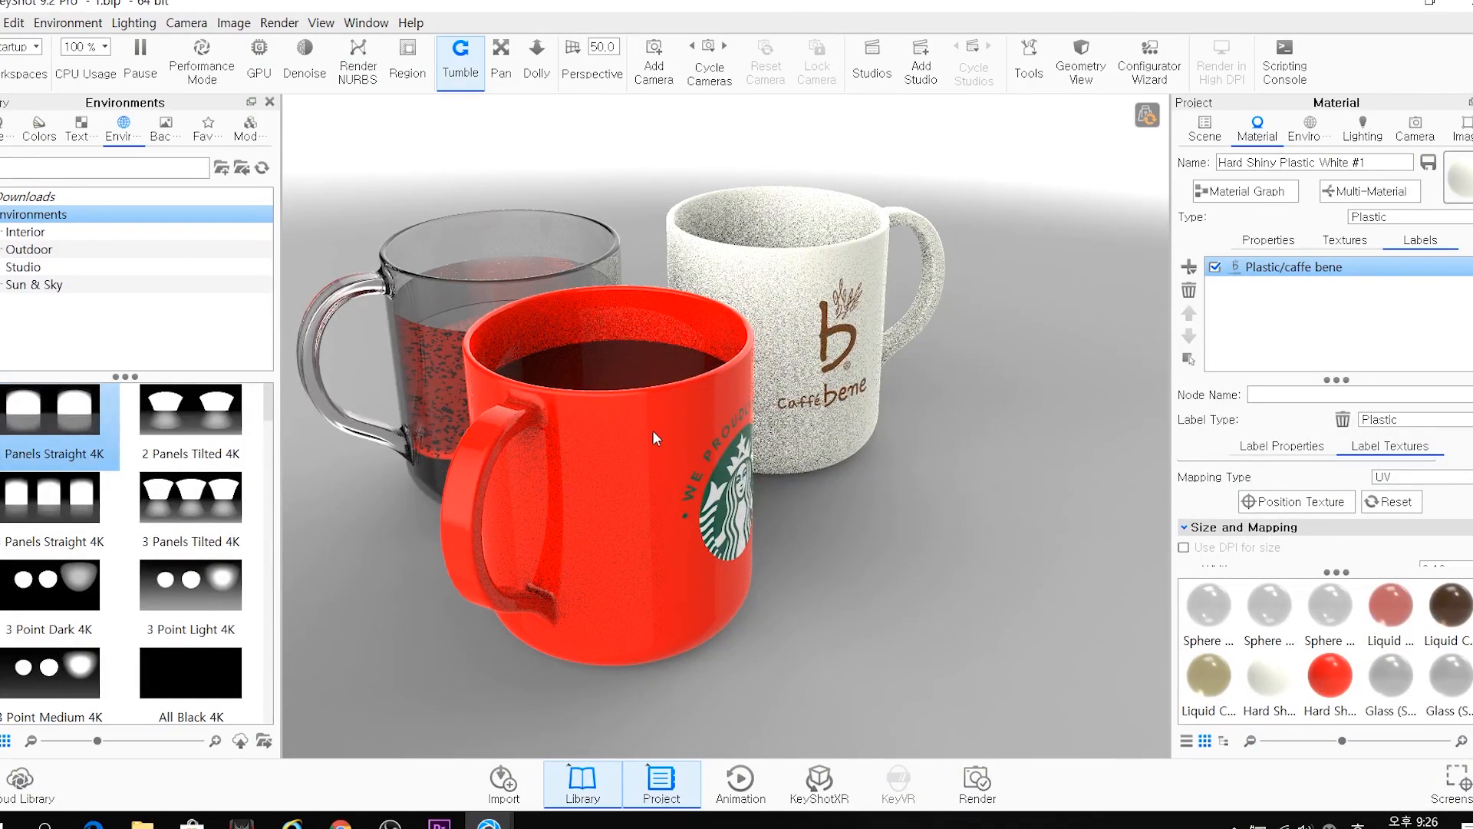
left_click(1204, 127)
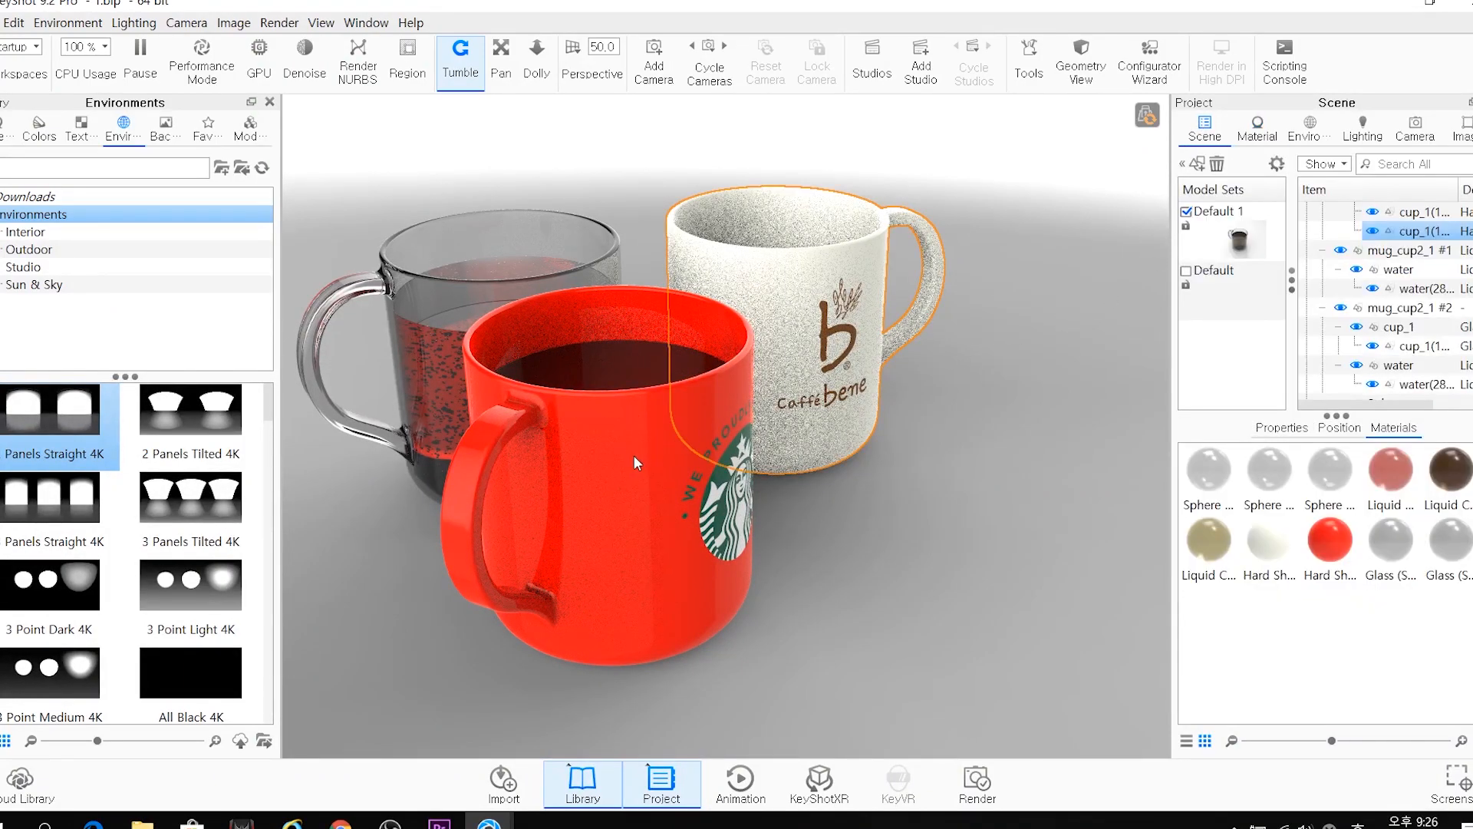
left_click(619, 479)
left_click(712, 488)
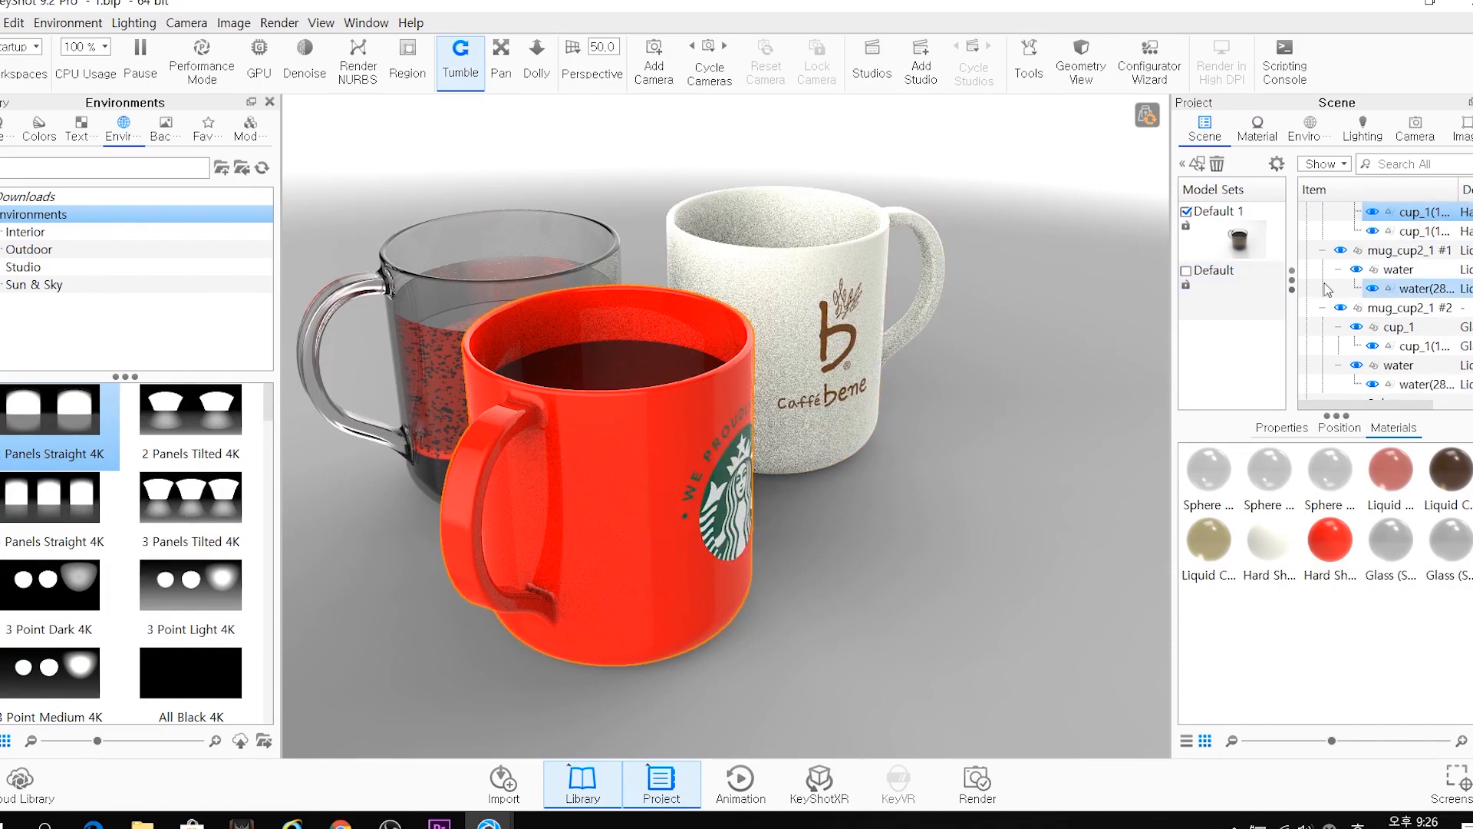
scroll(1390, 268, "up", 1)
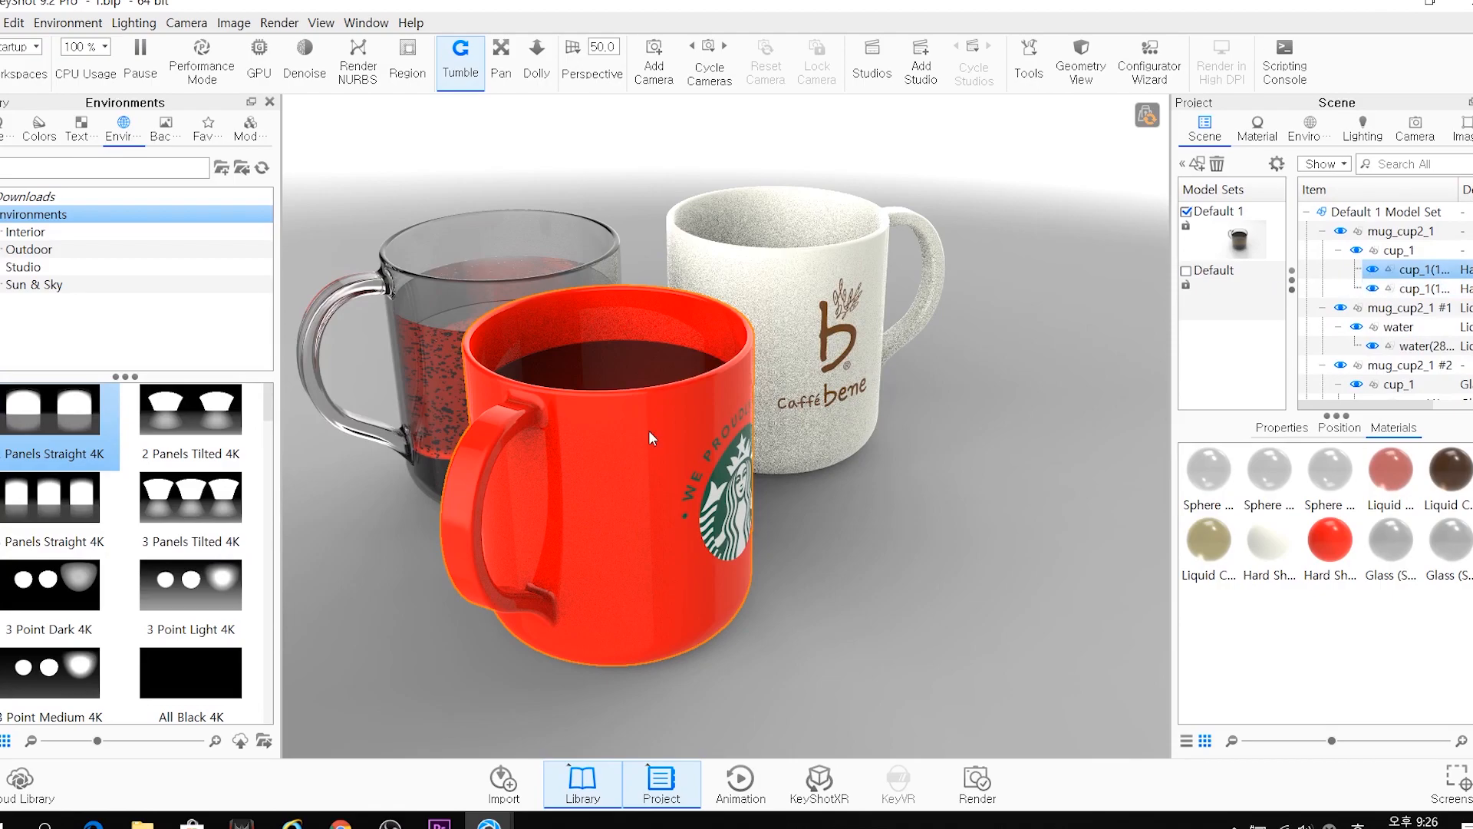
left_click(1339, 428)
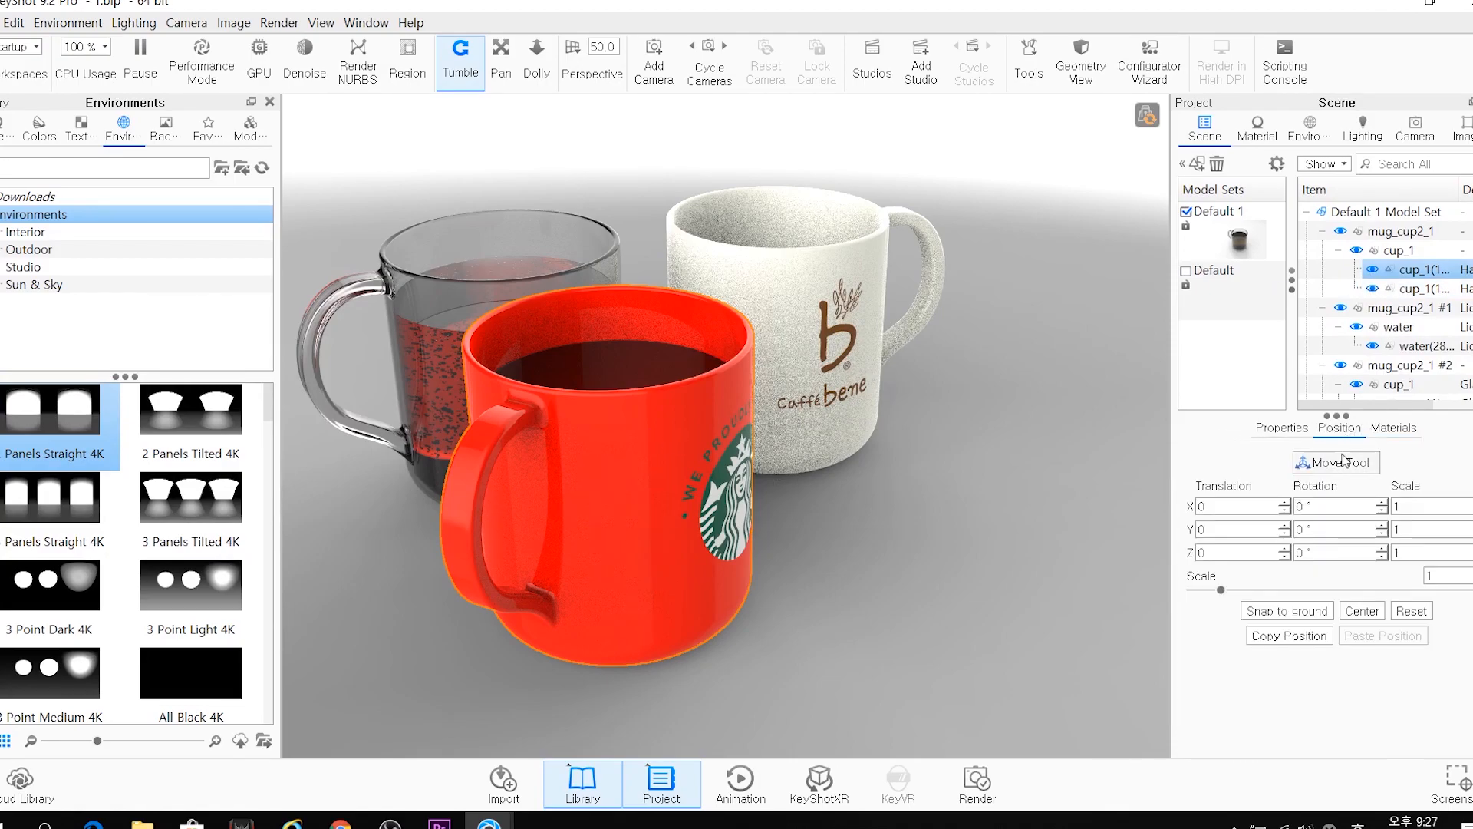
left_click(1339, 463)
left_click_drag(633, 540, 468, 467)
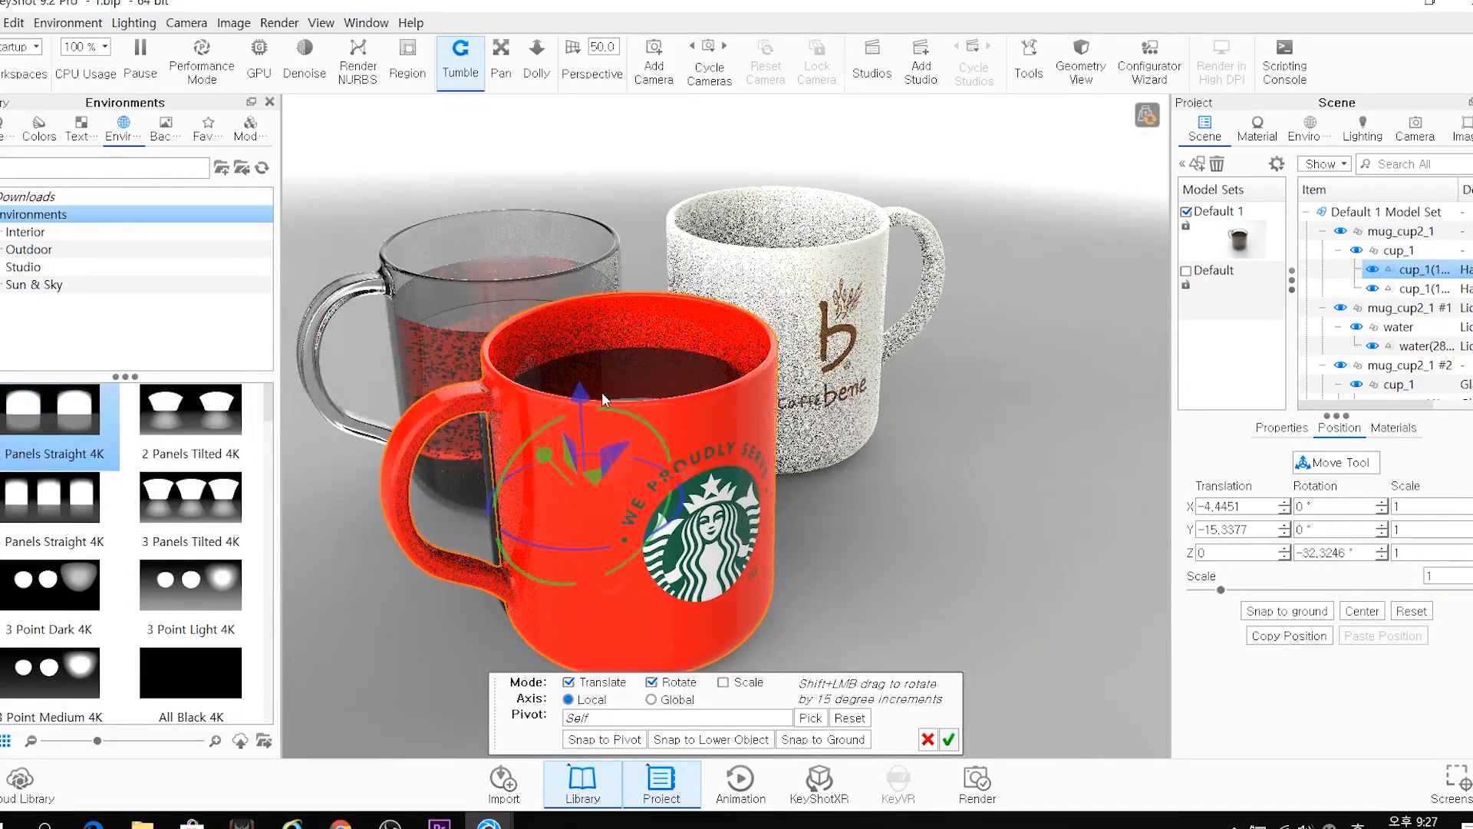
left_click(849, 717)
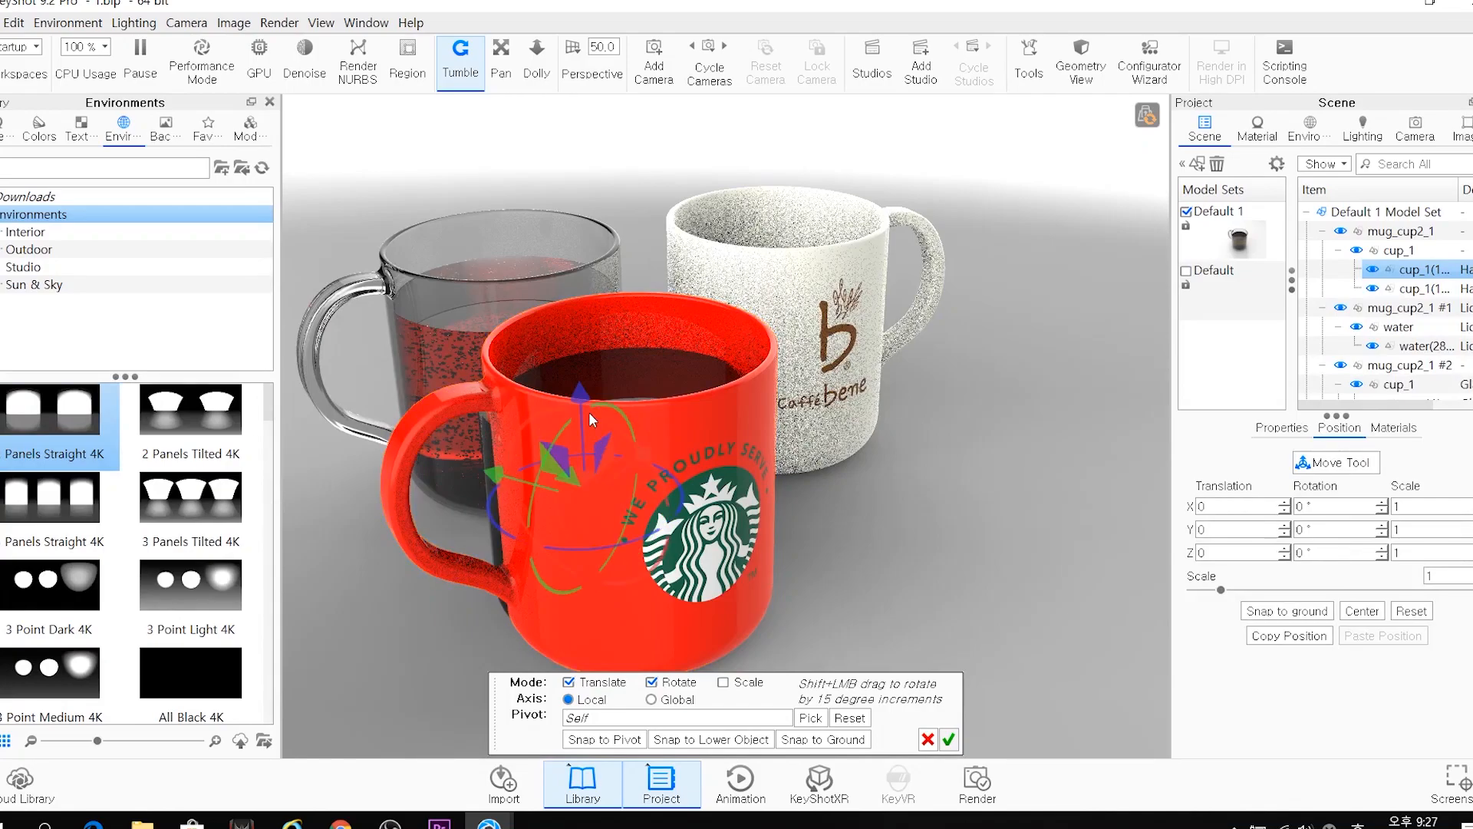
left_click(927, 738)
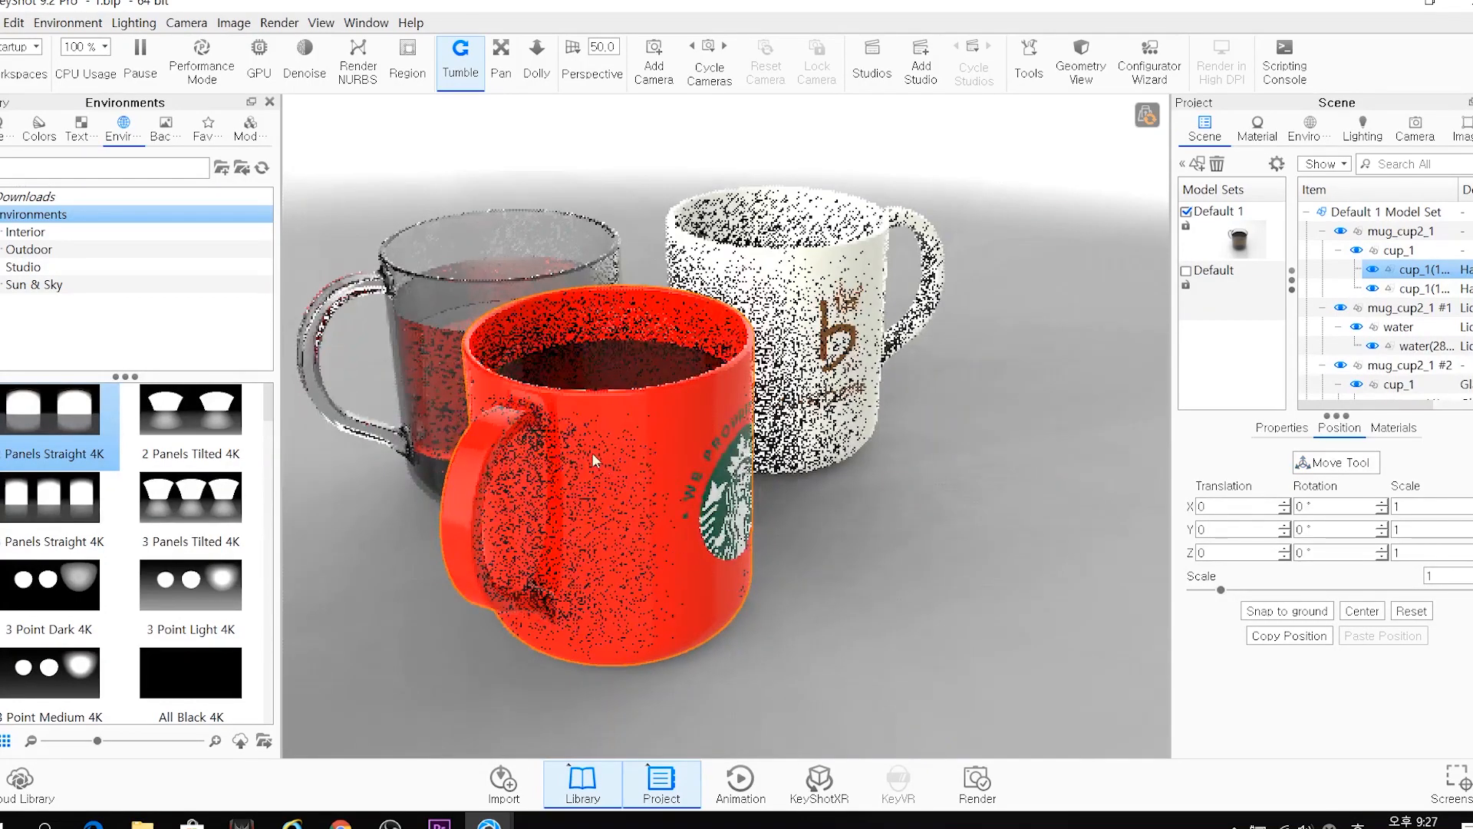
Rotate the red mug together with its liquid about the vertical axis so the Starbucks logo faces the camera, and accept the move
left_click(1420, 346)
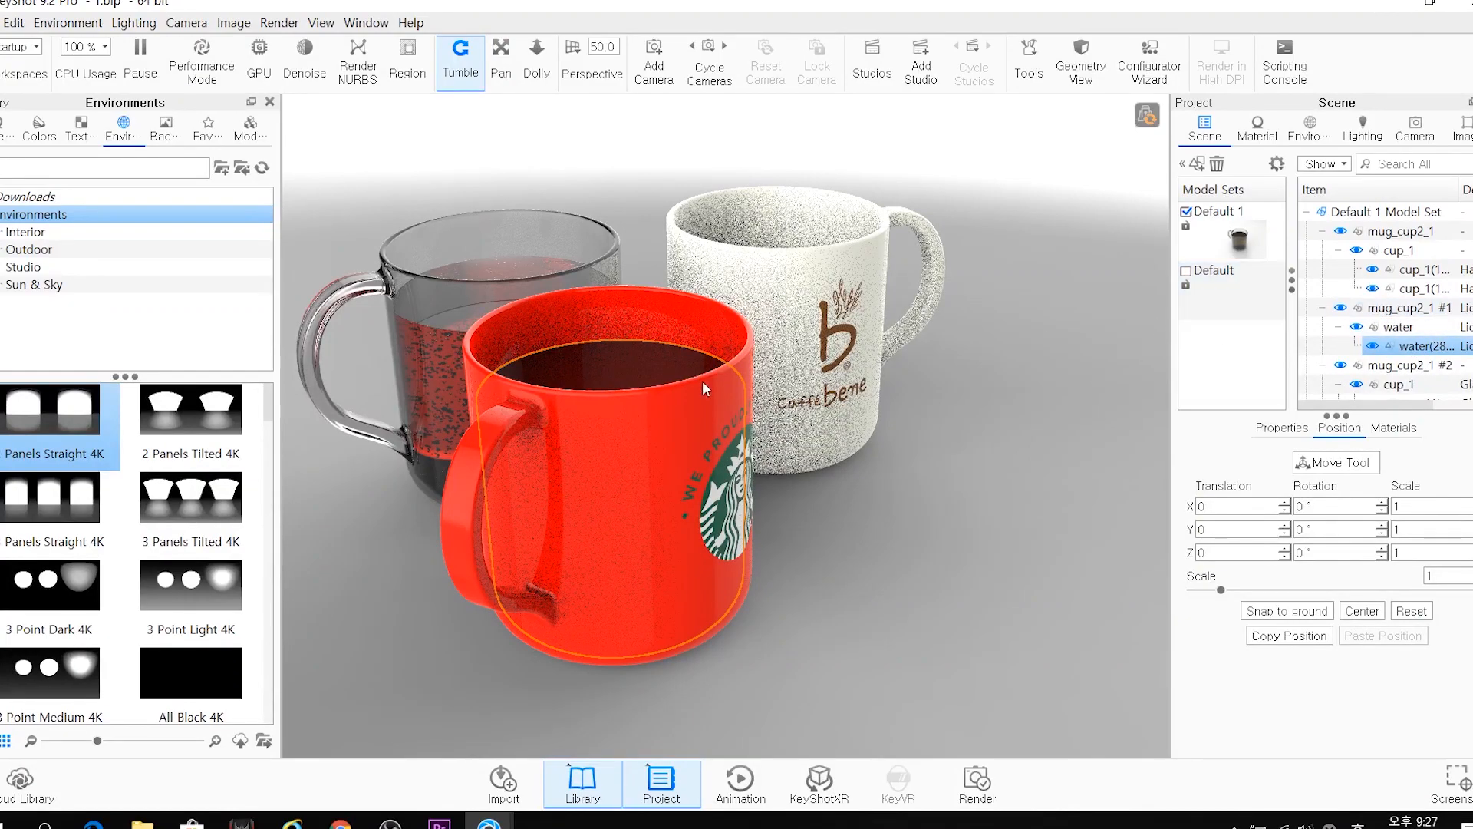
left_click(628, 411)
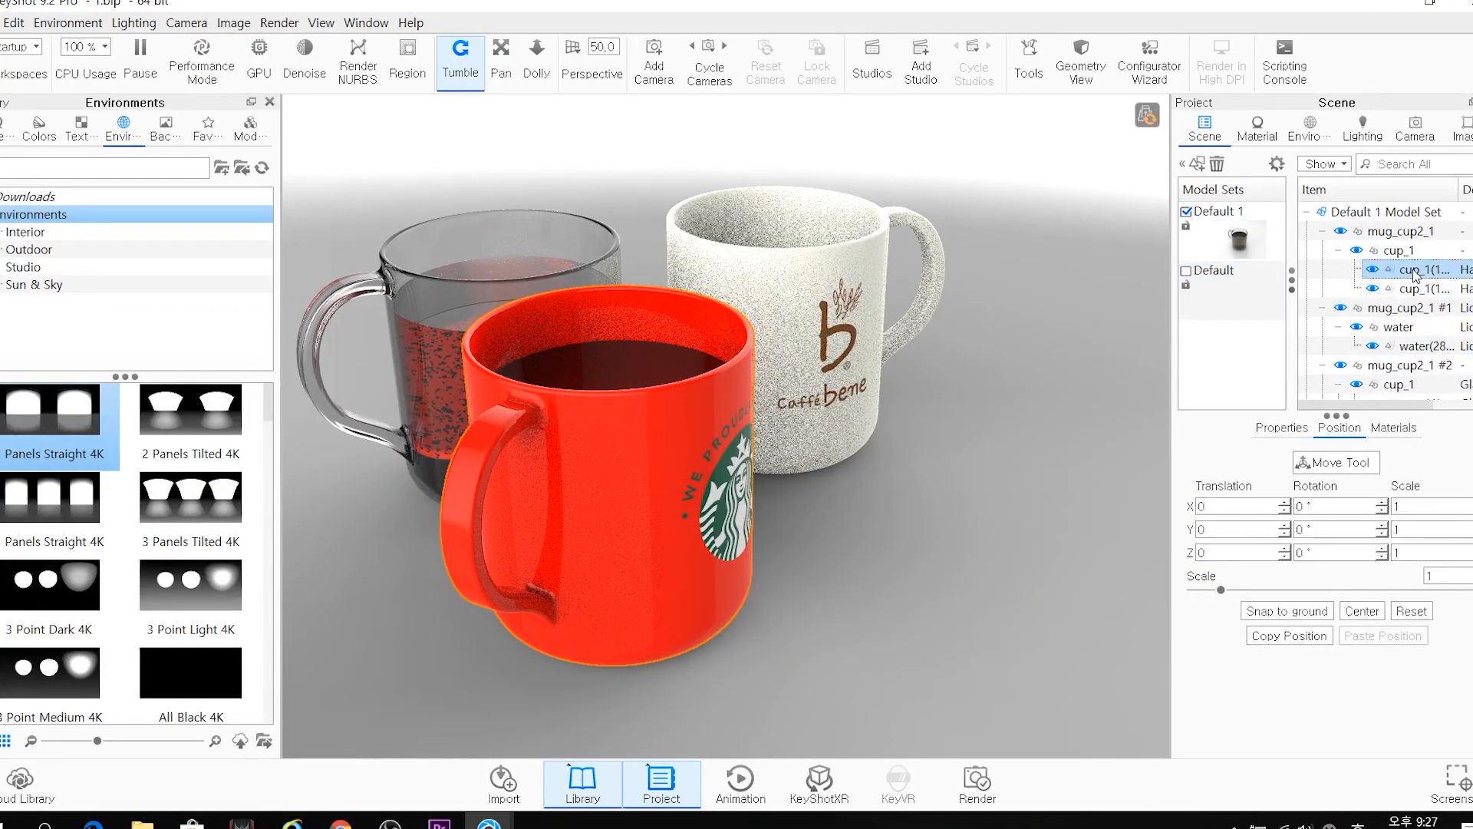
left_click(1416, 347, "ctrl")
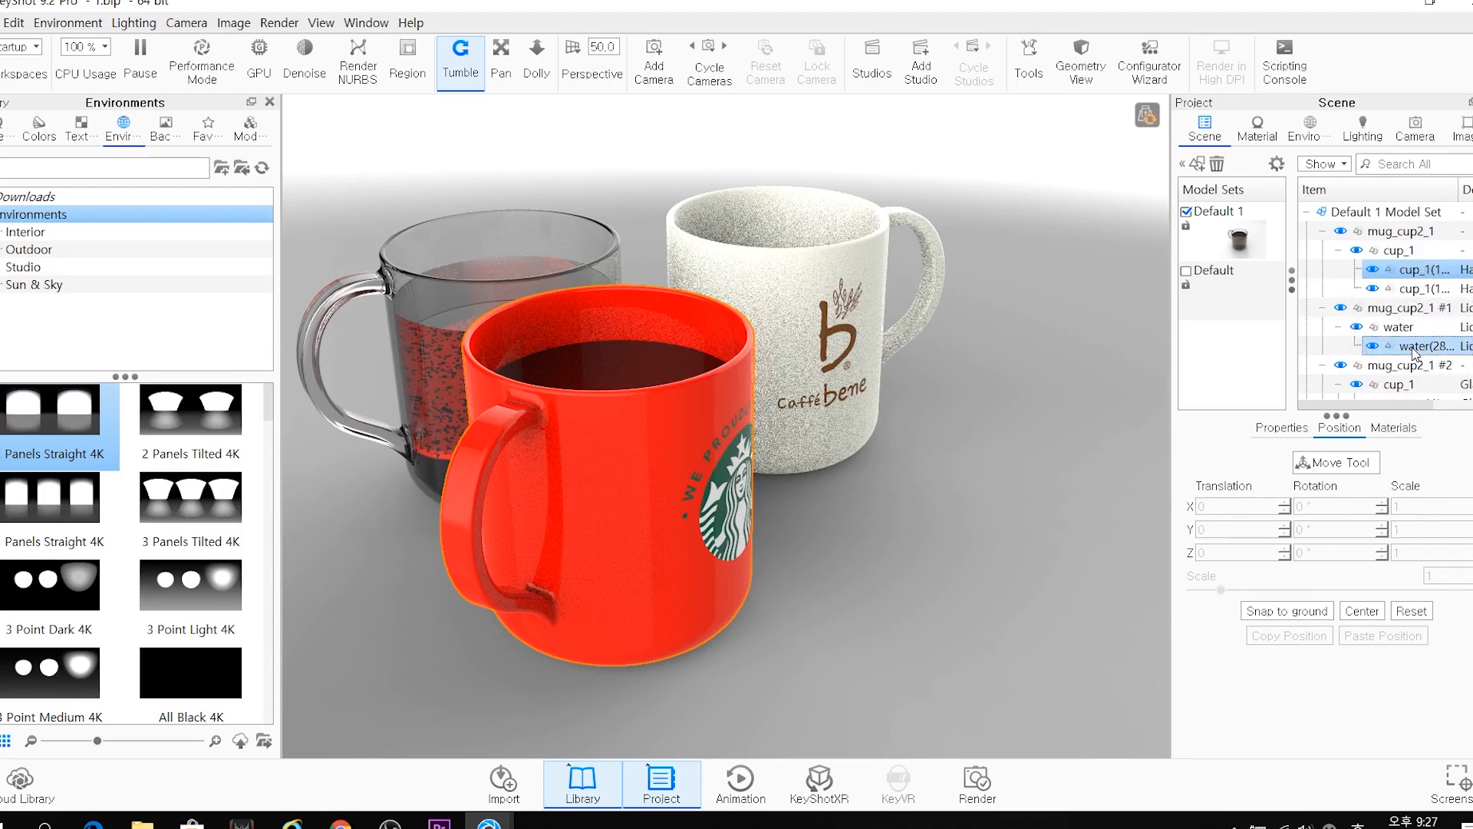
left_click(1348, 388, "ctrl")
left_click(1335, 461)
mouse_move(625, 542)
left_mouse_down()
mouse_move(597, 540)
mouse_move(655, 522)
mouse_move(631, 516)
left_mouse_up()
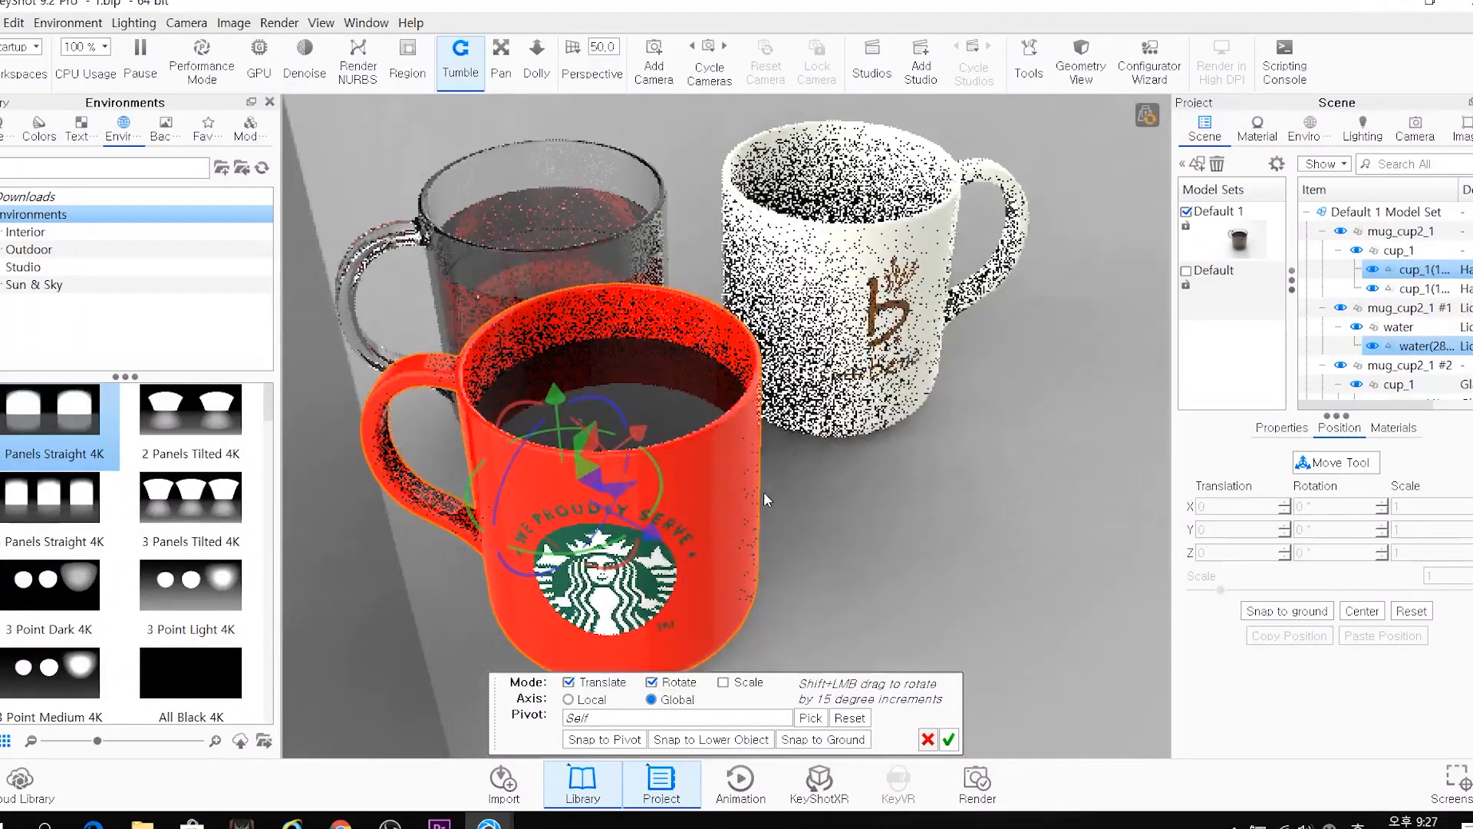
middle_click_drag(764, 492, 749, 467)
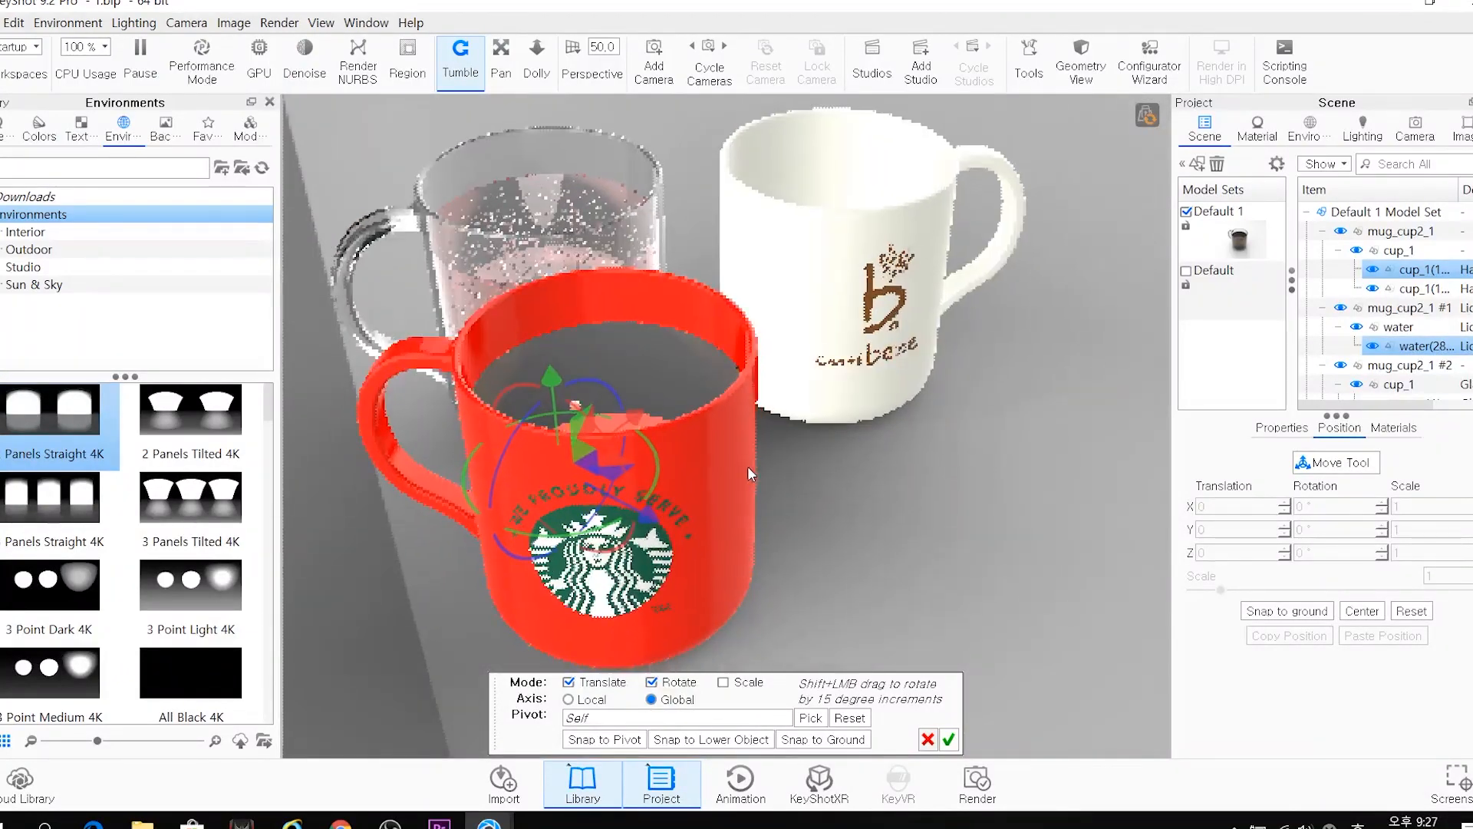
left_click(944, 739)
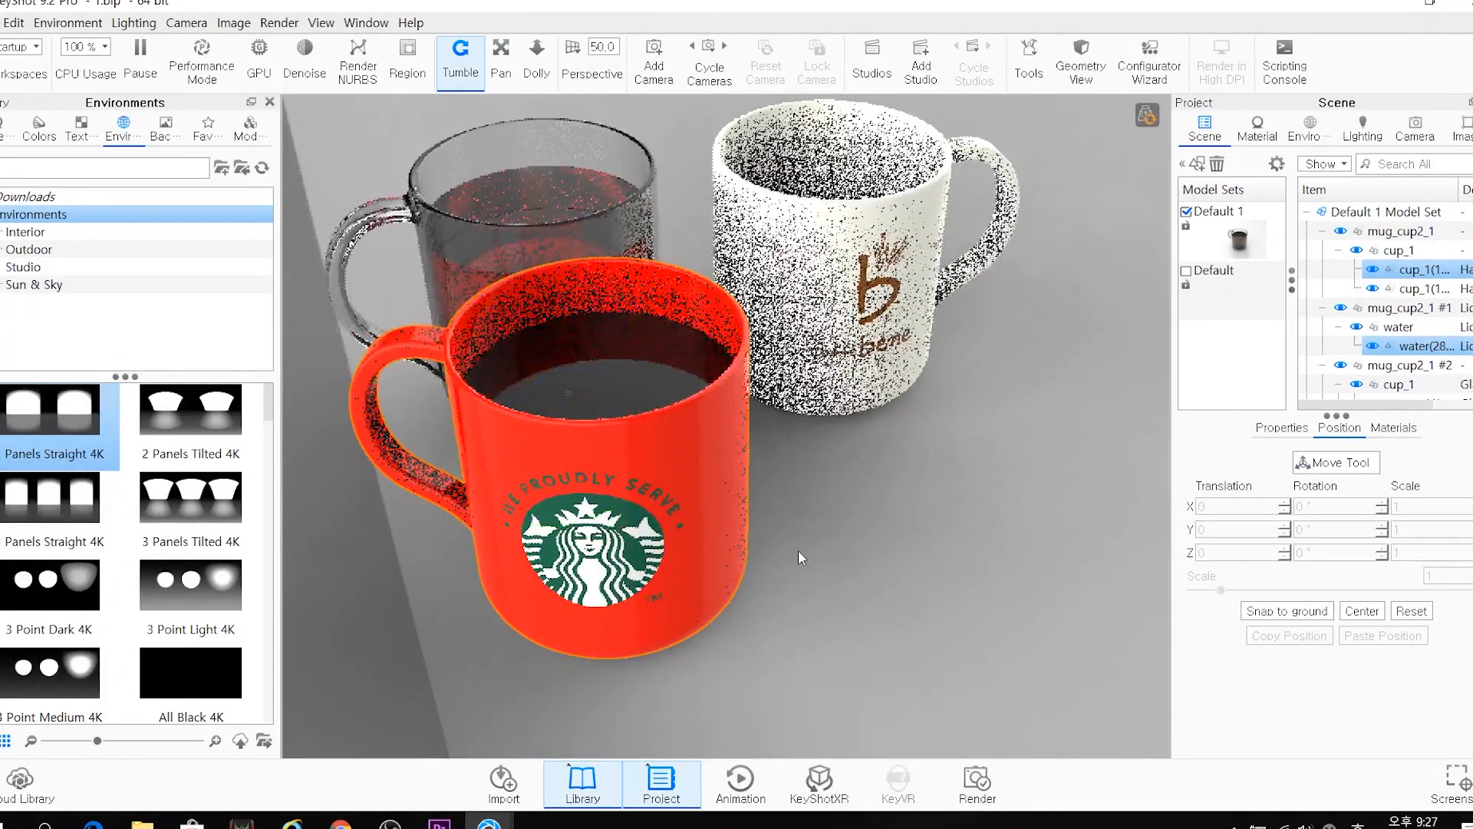
mouse_move(811, 454)
left_mouse_down()
mouse_move(807, 495)
mouse_move(765, 487)
mouse_move(848, 462)
mouse_move(801, 445)
mouse_move(789, 468)
left_mouse_up()
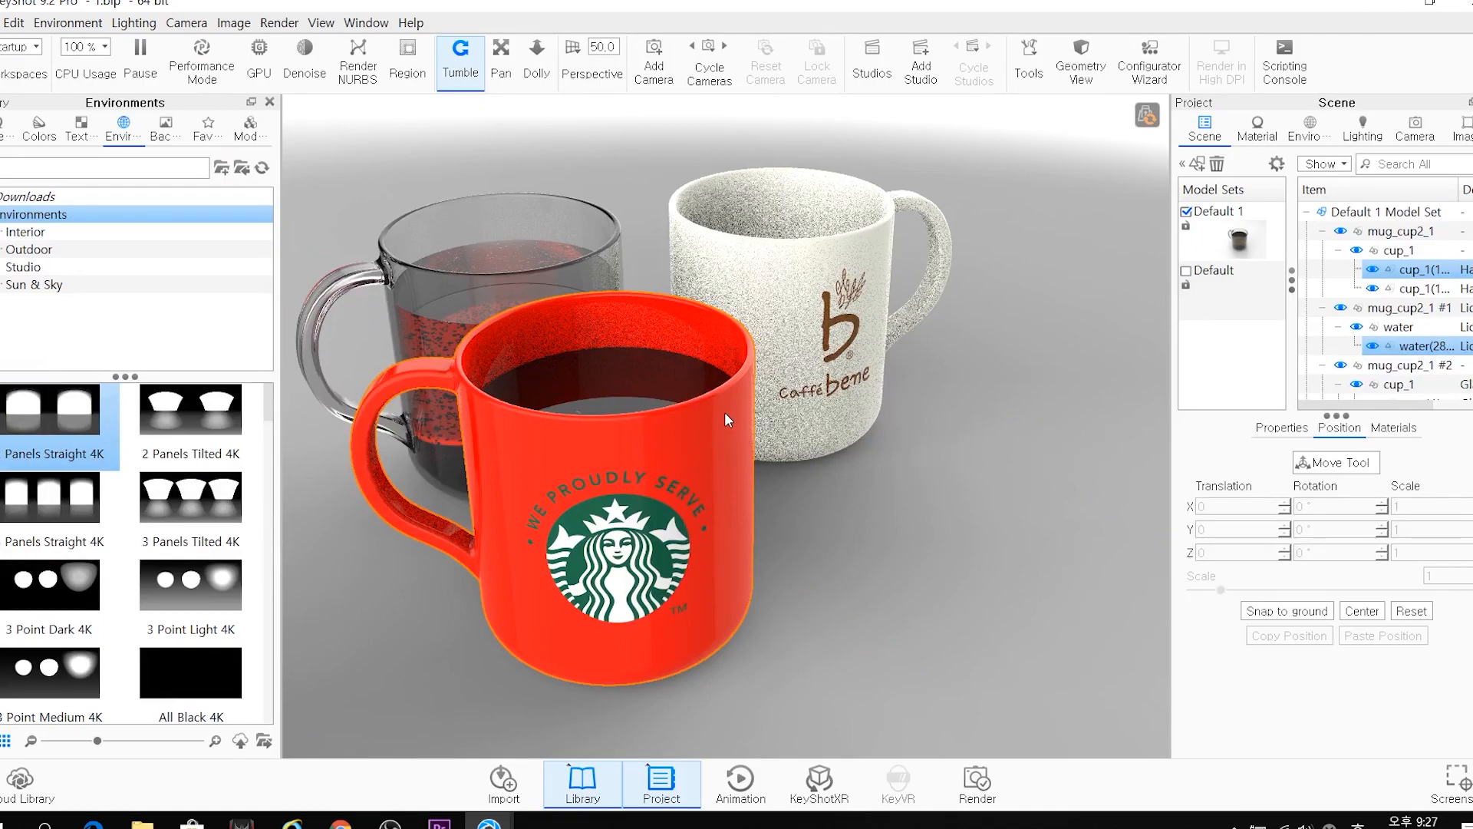
left_click_drag(647, 467, 646, 479)
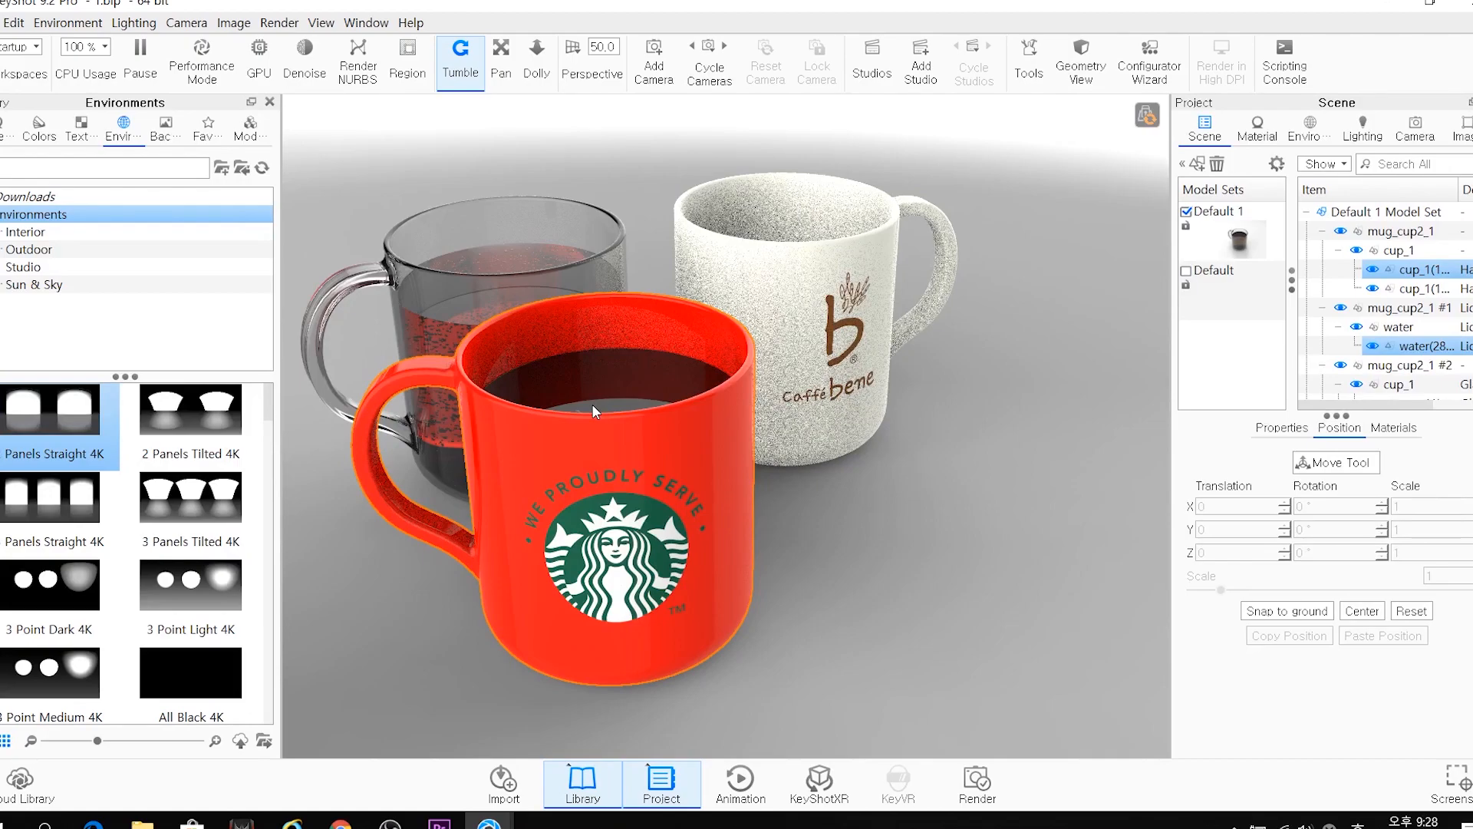
left_click(627, 435)
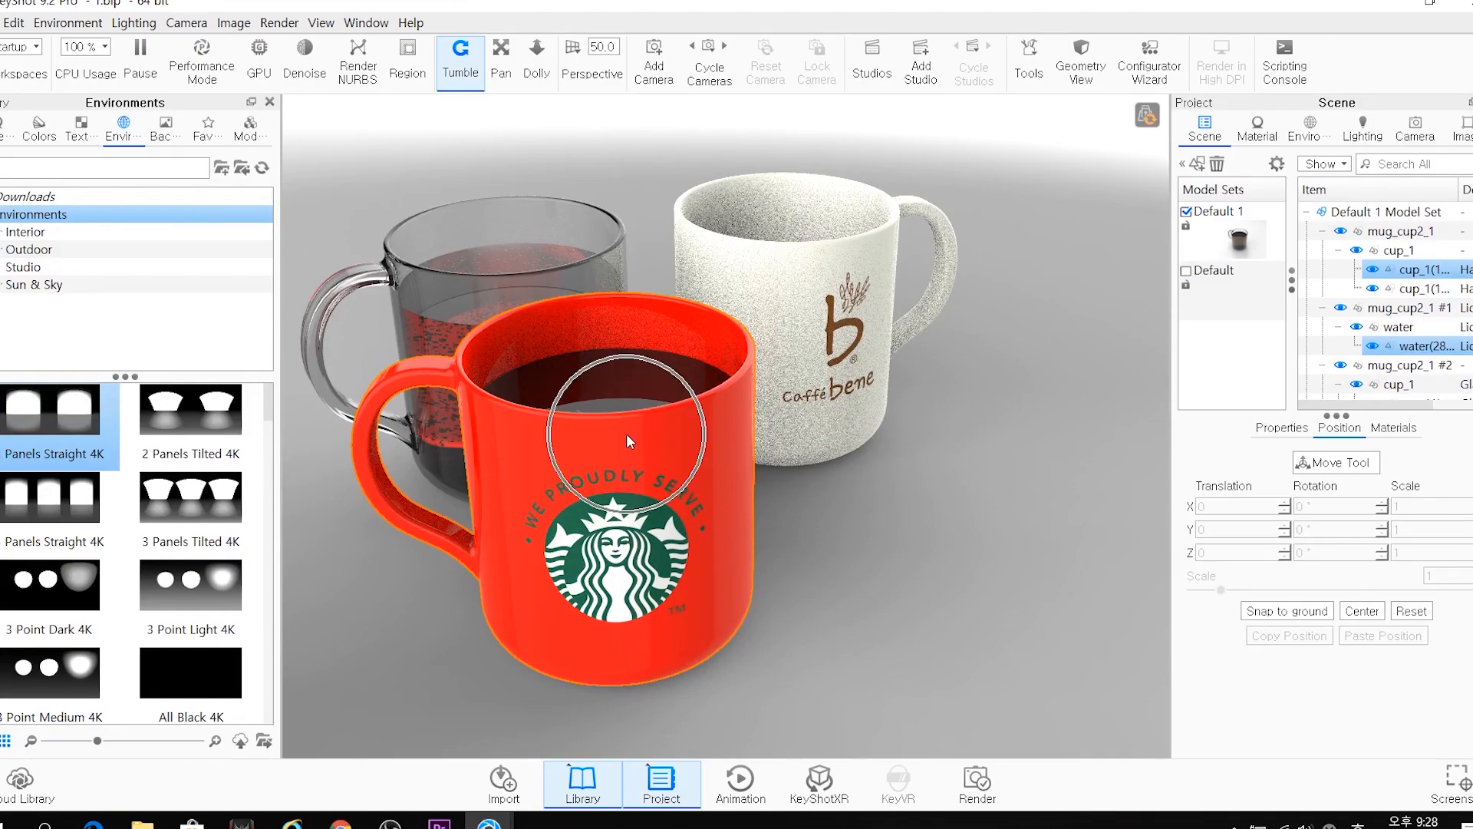
Apply the Product lighting preset and raise the ray bounces to 24
left_click(1363, 136)
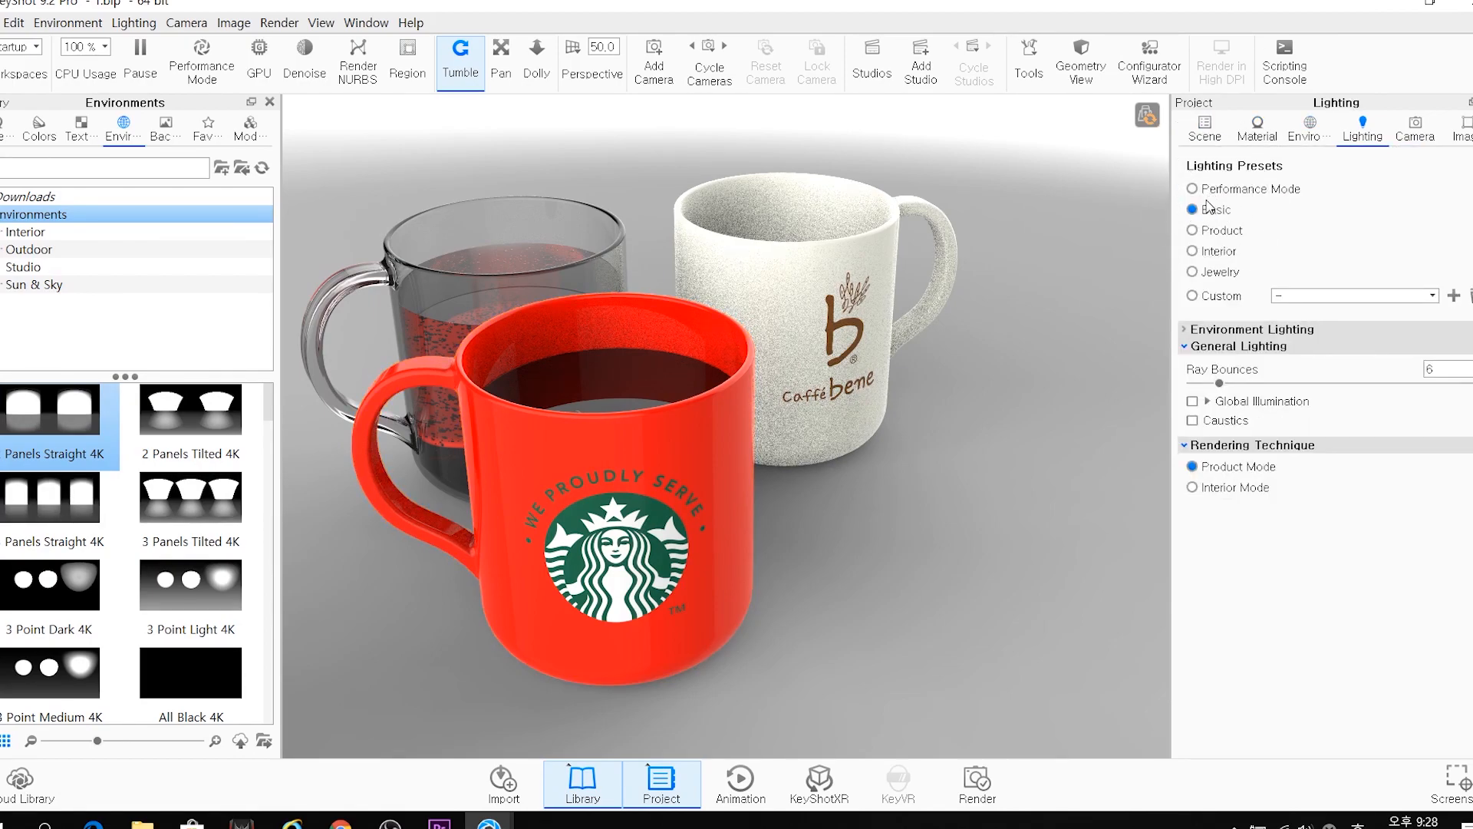
left_click(1201, 232)
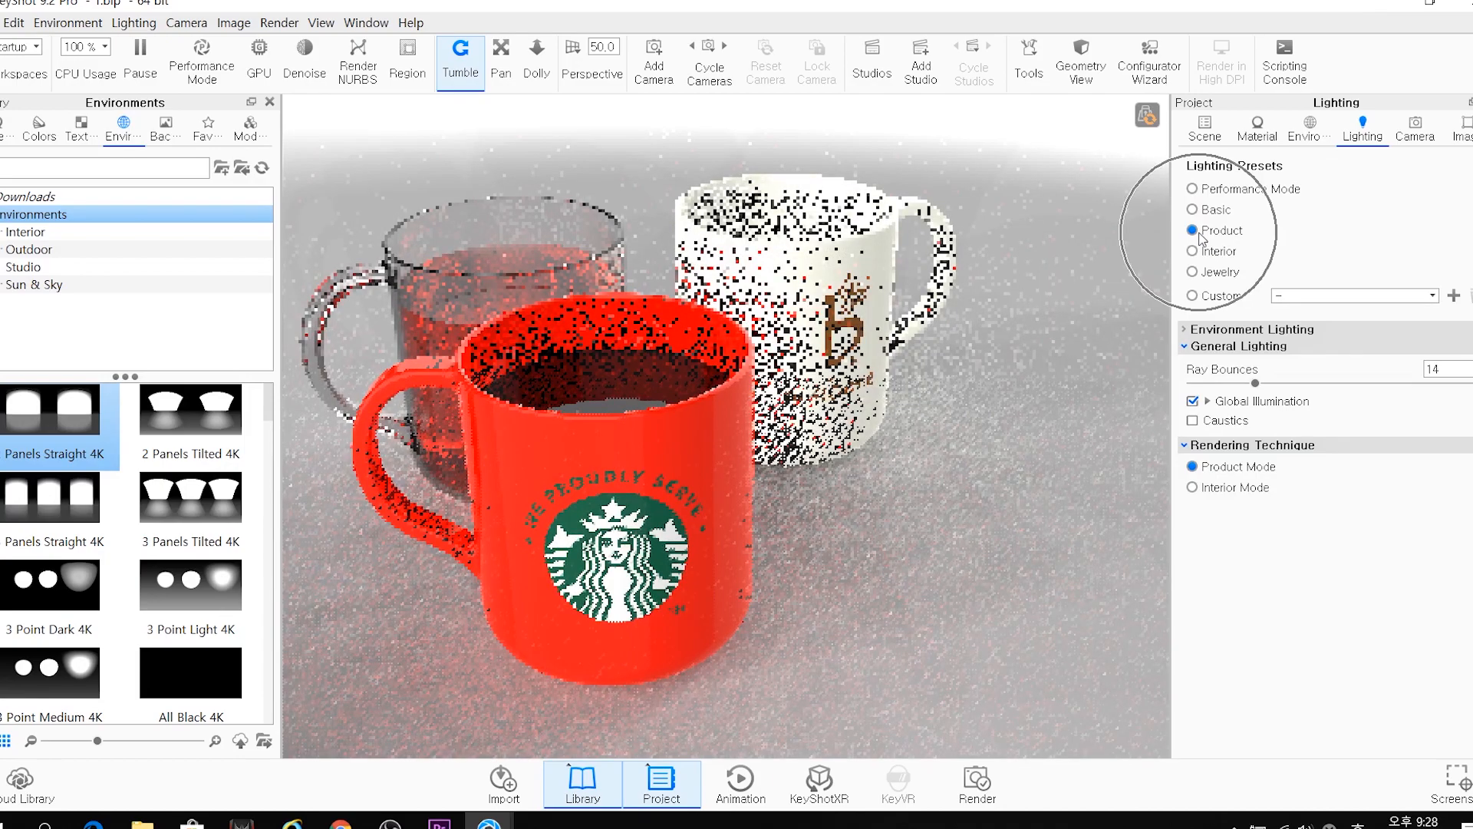
left_click(1185, 229)
left_click_drag(1255, 382, 1302, 385)
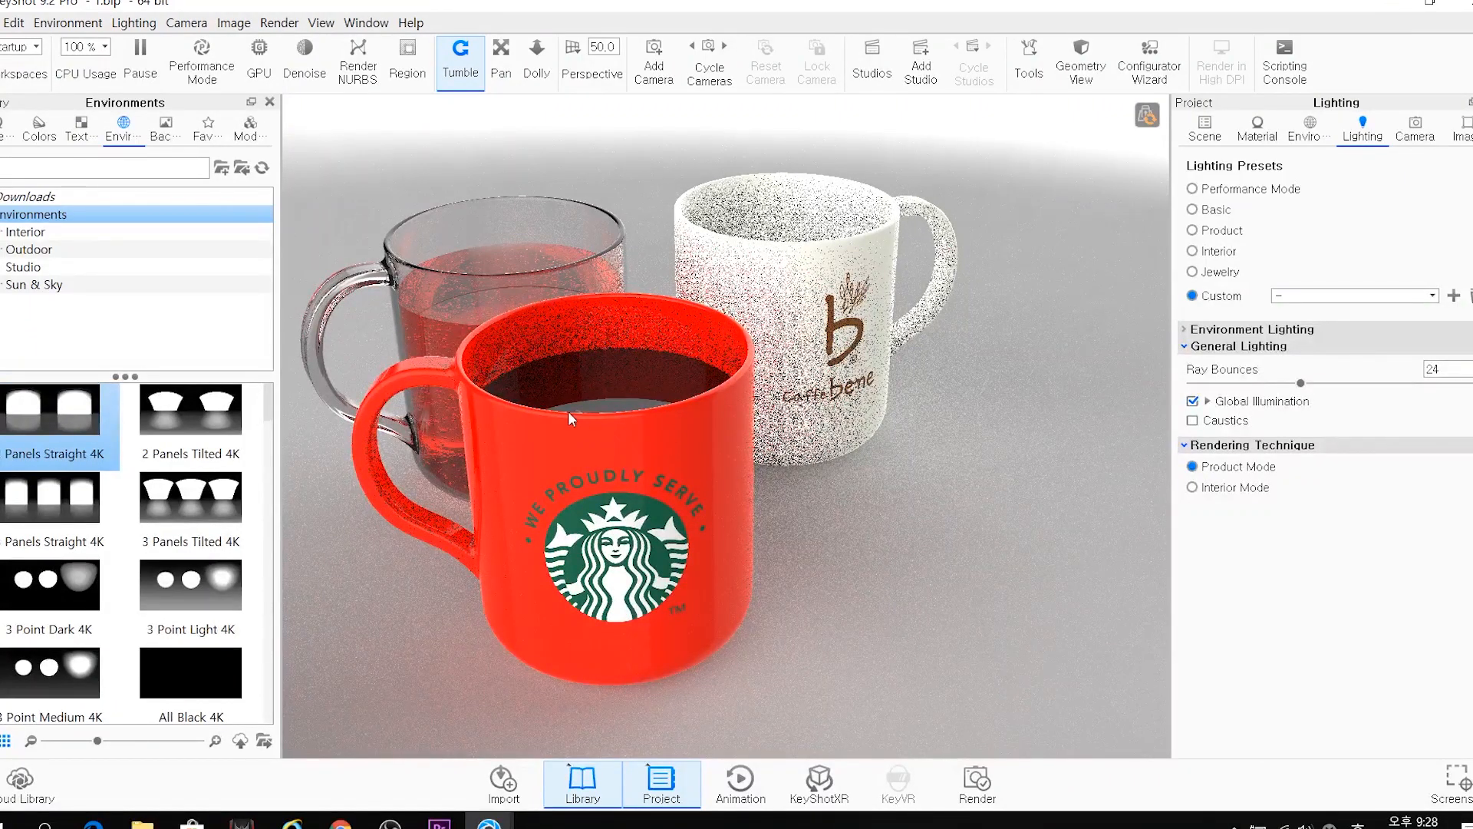
left_click(589, 371)
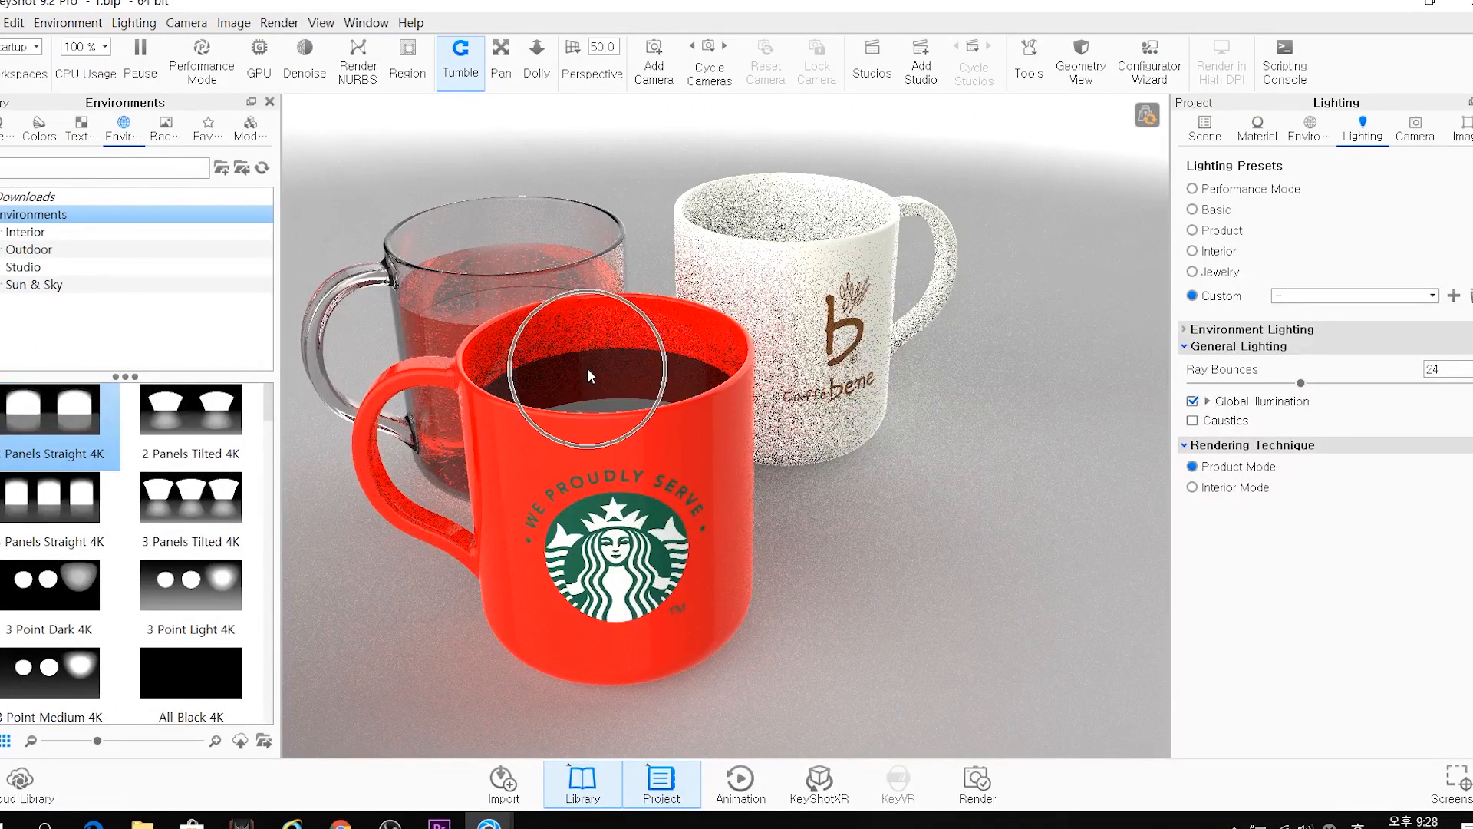
left_click(1201, 379)
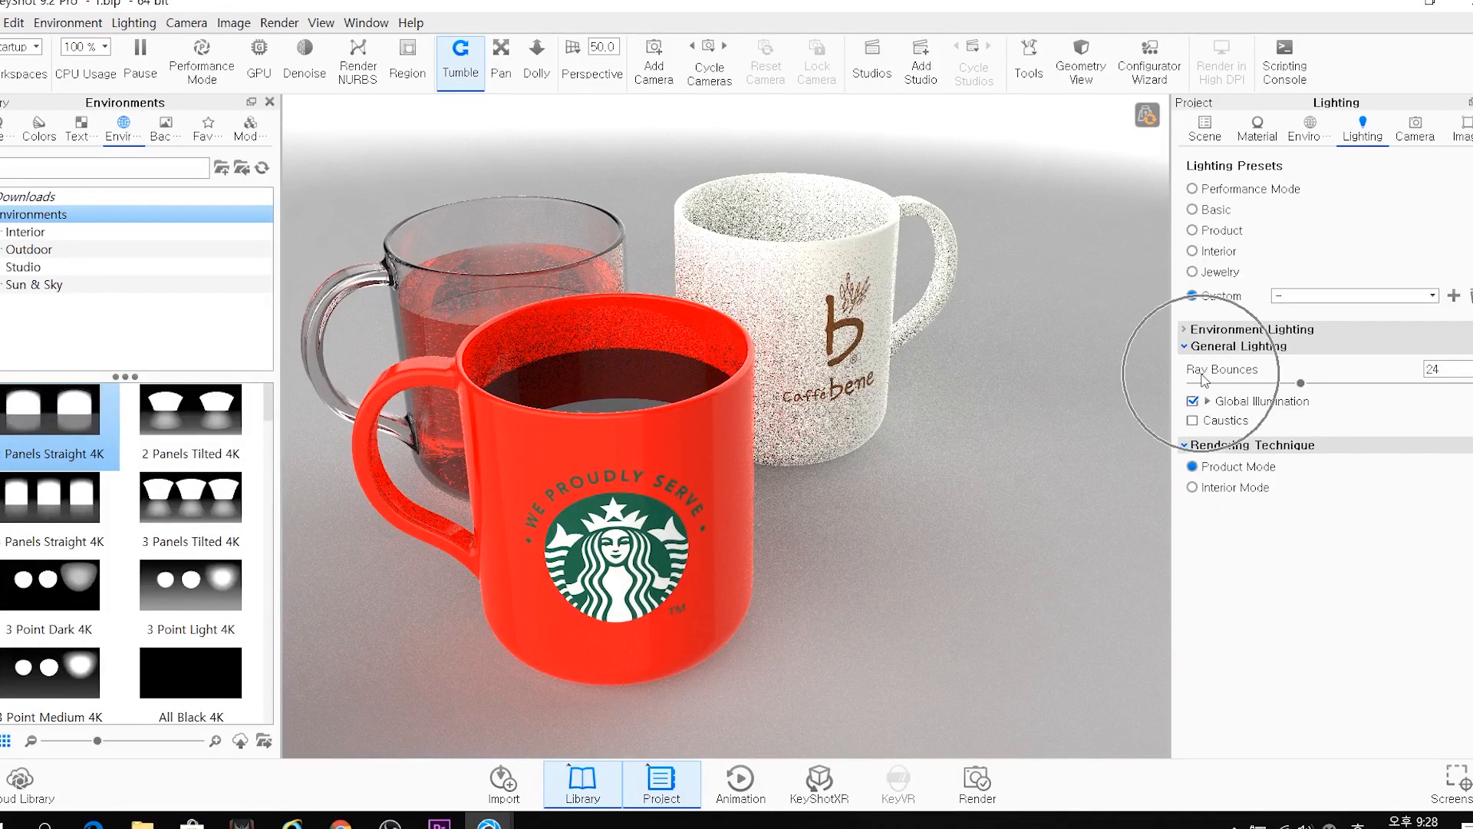
left_click(1201, 378)
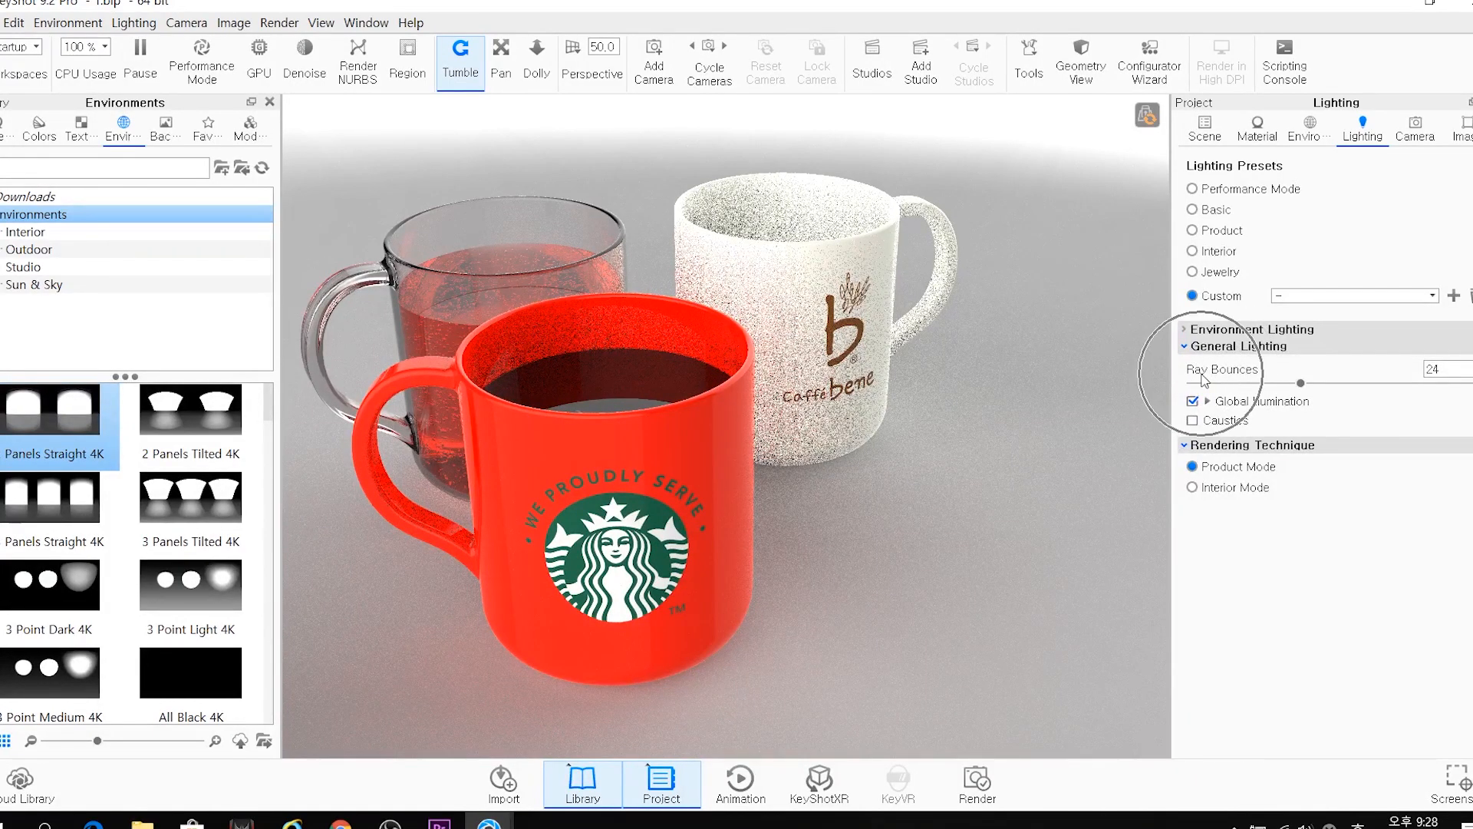
Set the environment's brightness to 1.3 and its contrast to about 1.288
left_click(1309, 127)
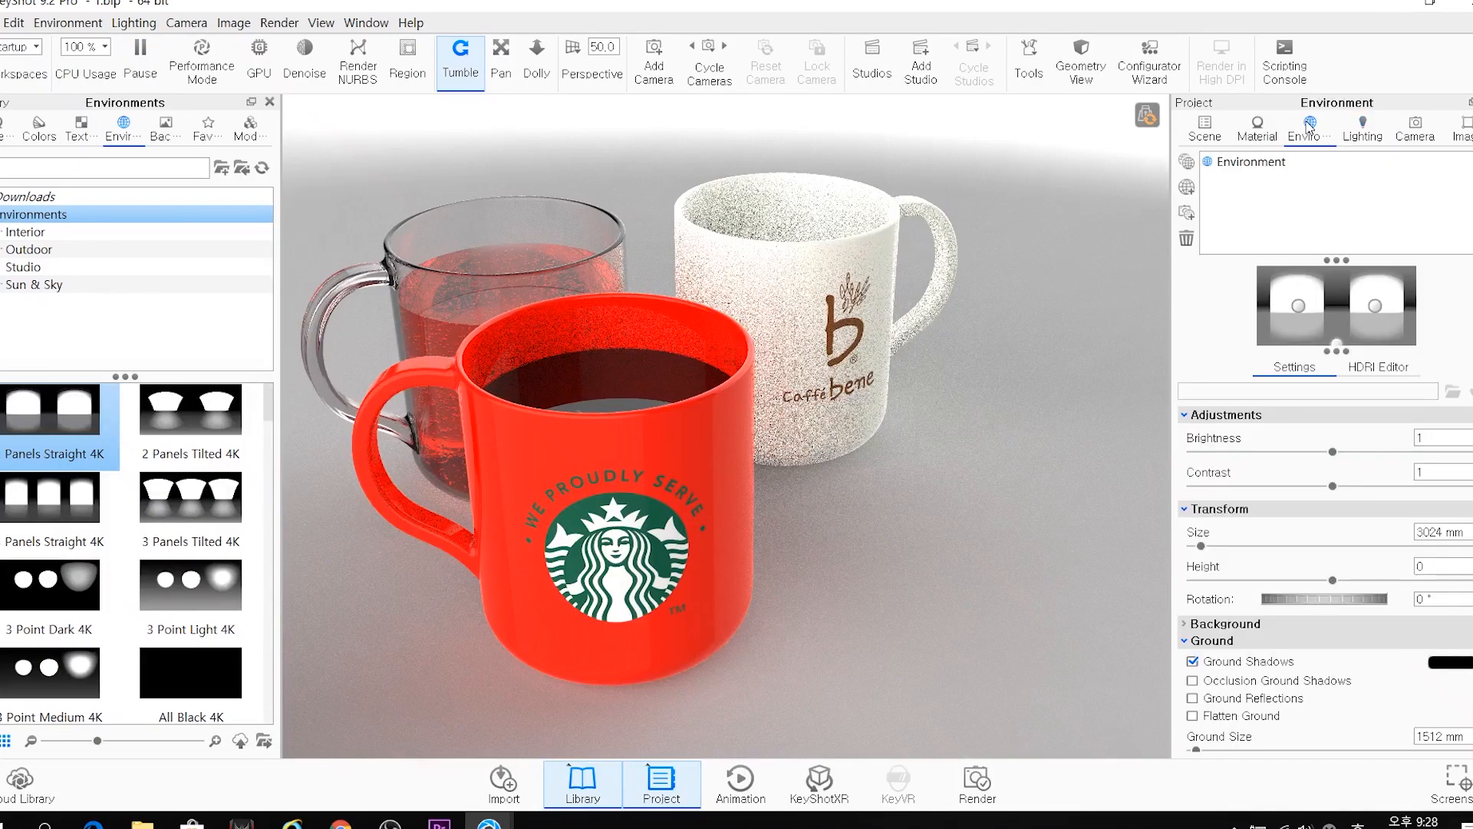
left_click(60, 432)
left_click(1334, 215)
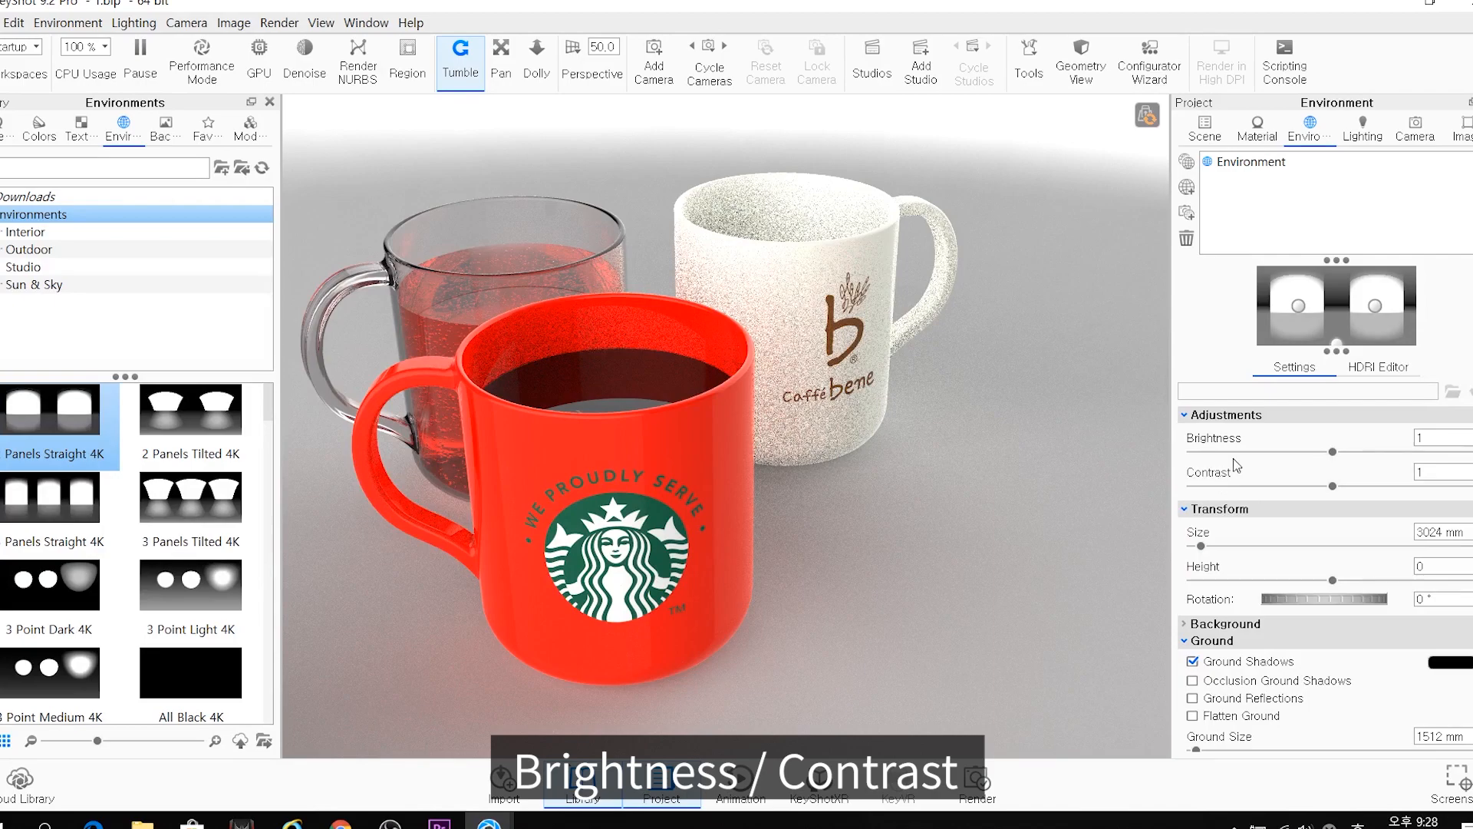
left_click_drag(1336, 453, 1374, 453)
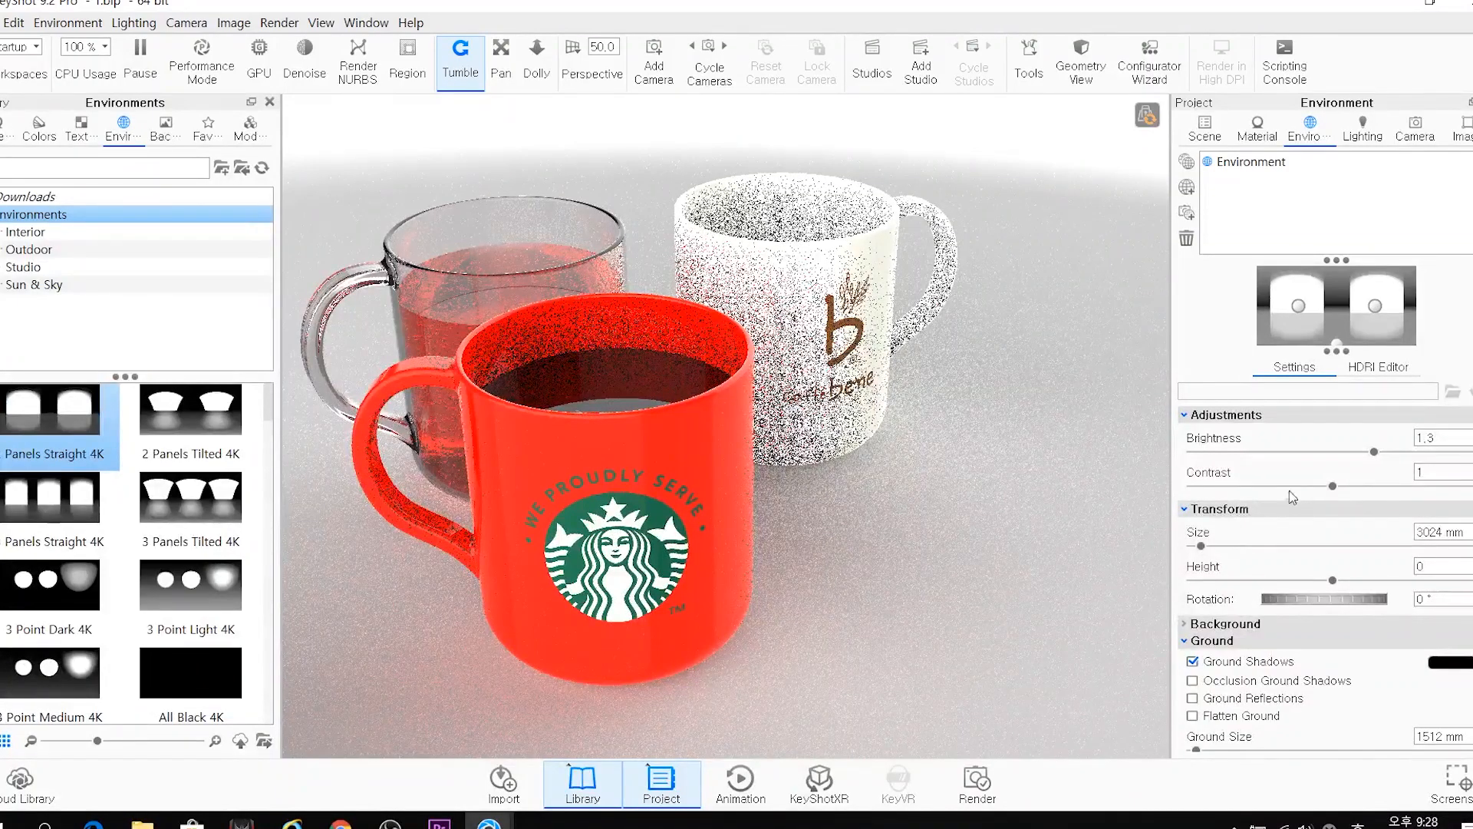
left_click_drag(1333, 487, 1373, 488)
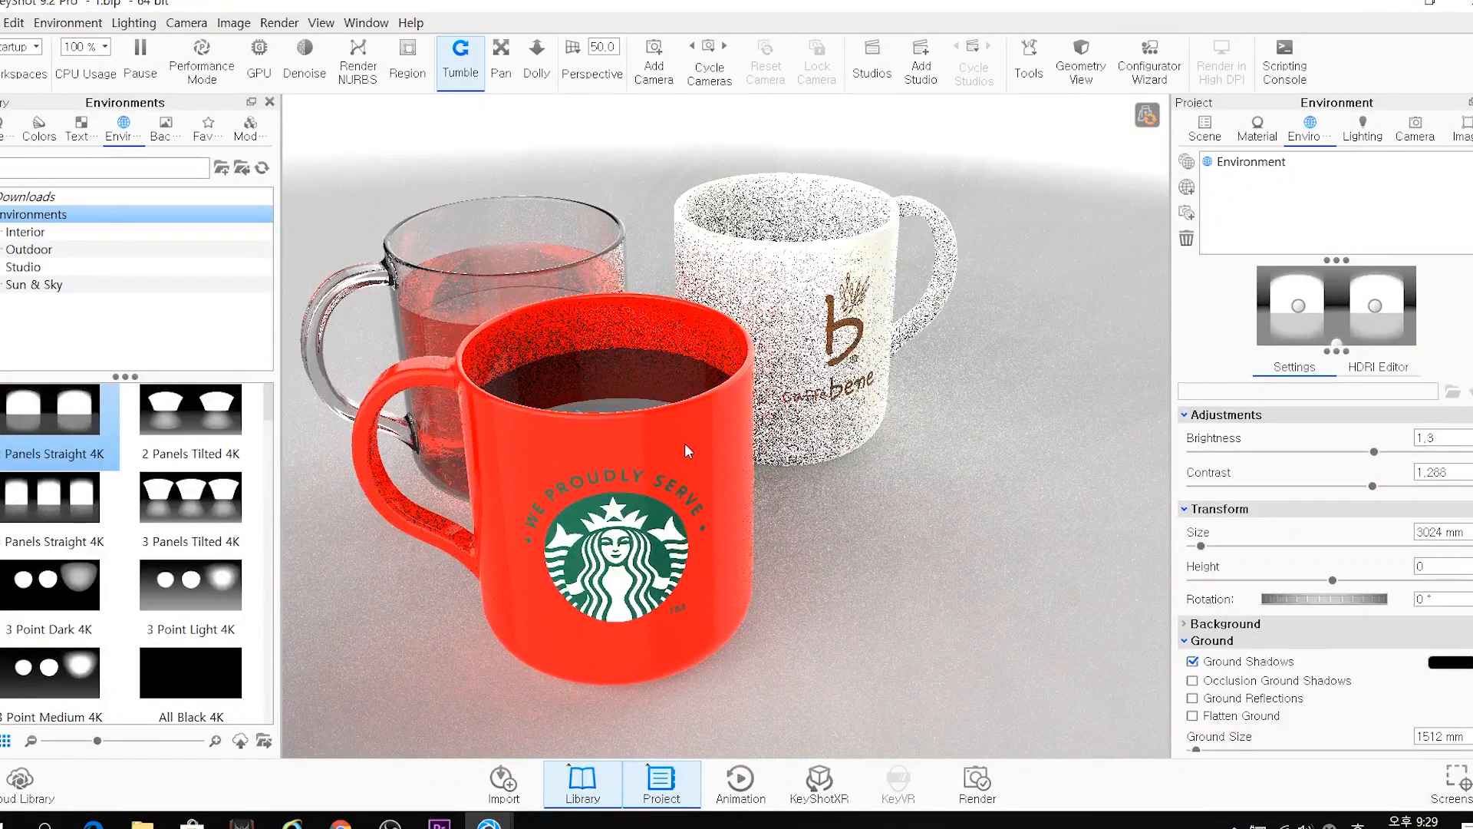
left_click(730, 431)
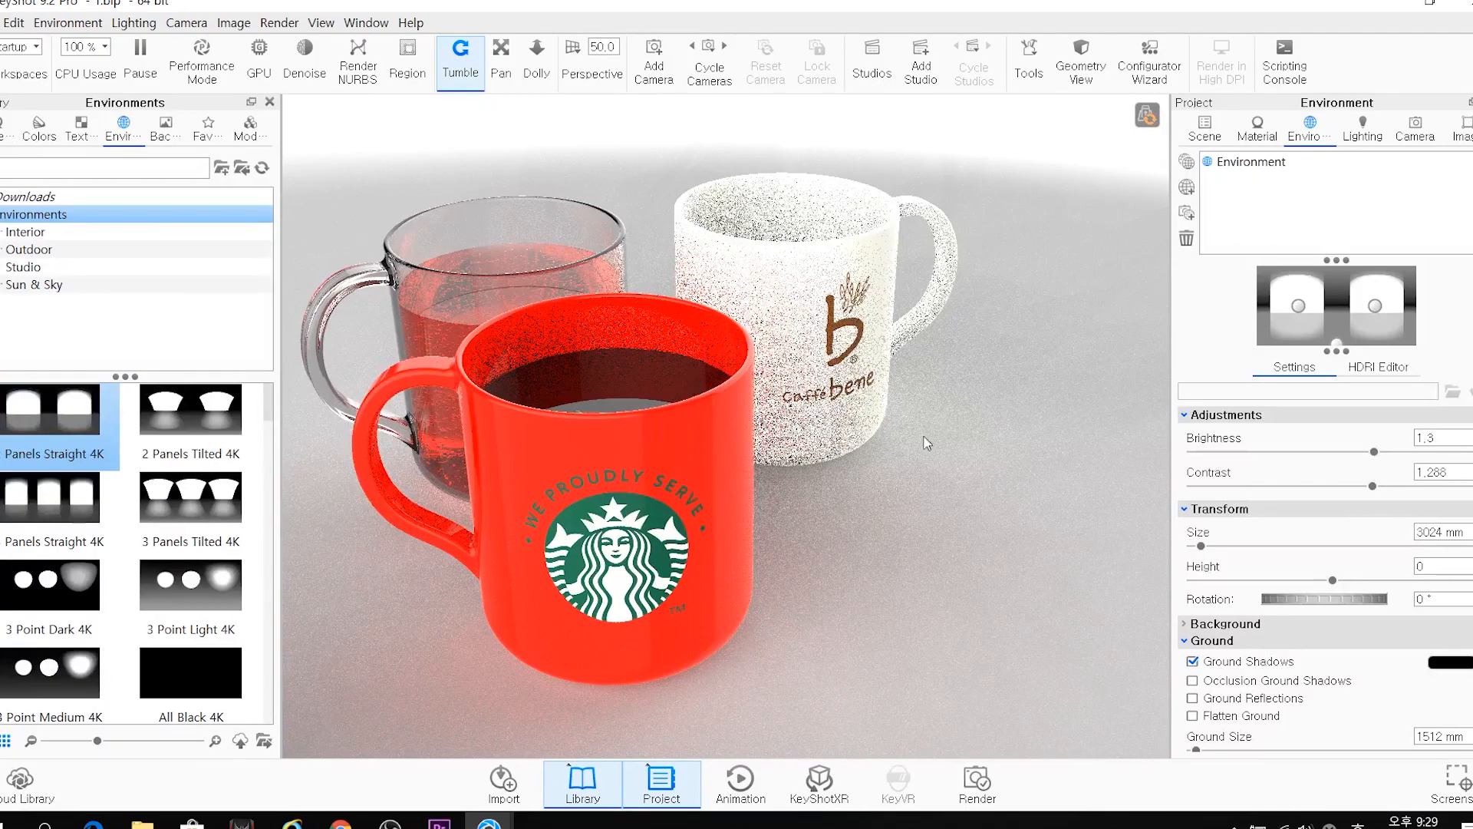
Raise the environment's brightness to about 1.892 to try a much brighter scene
left_click_drag(1374, 453, 1441, 455)
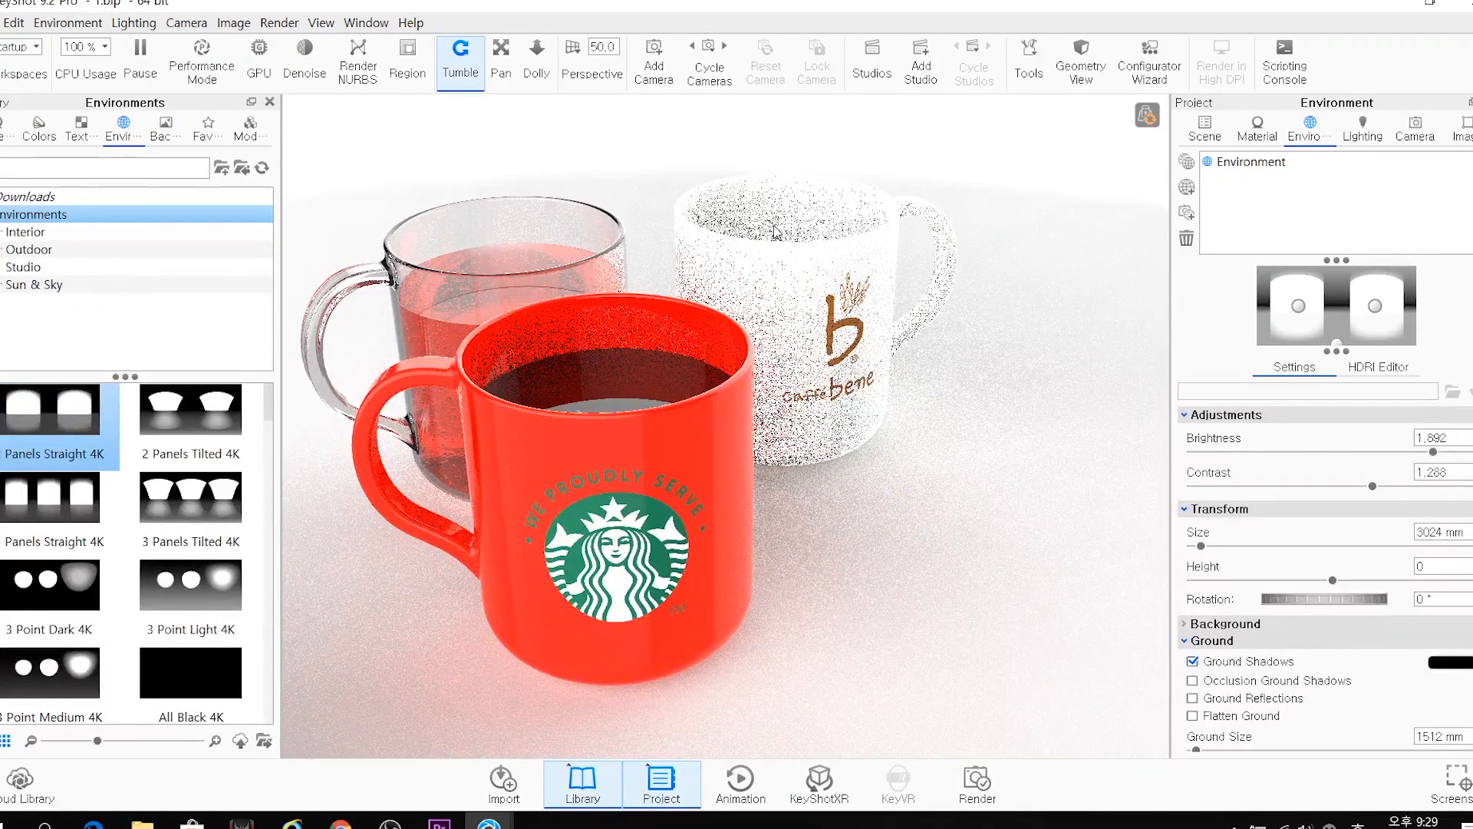
key("ctrl")
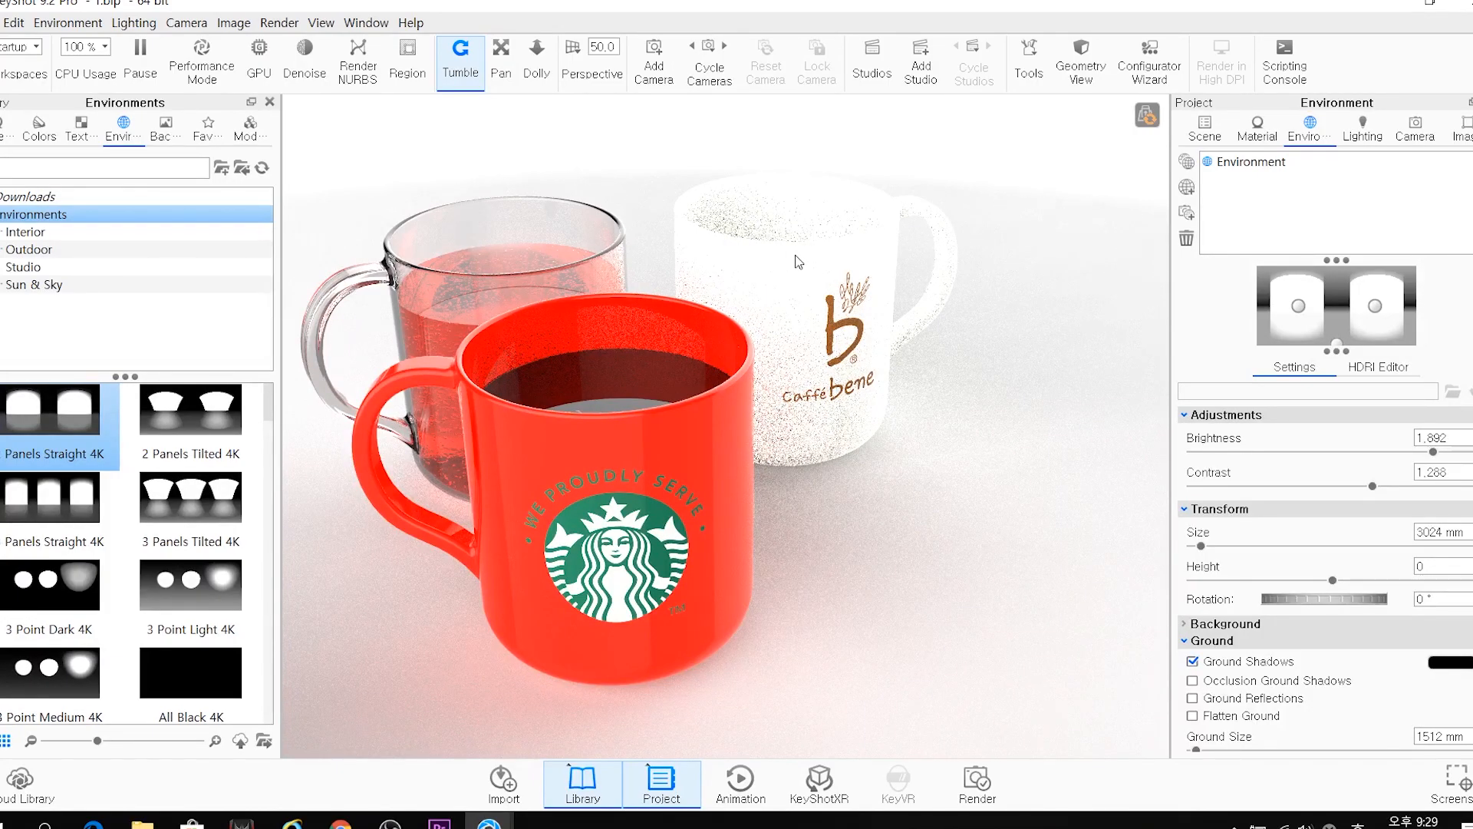
left_click(764, 256)
key("ctrl")
key("ctrl")
key("ctrl")
Lower the environment's brightness to about 1.349 and its contrast to about 0.404
left_click_drag(1439, 456, 1395, 456)
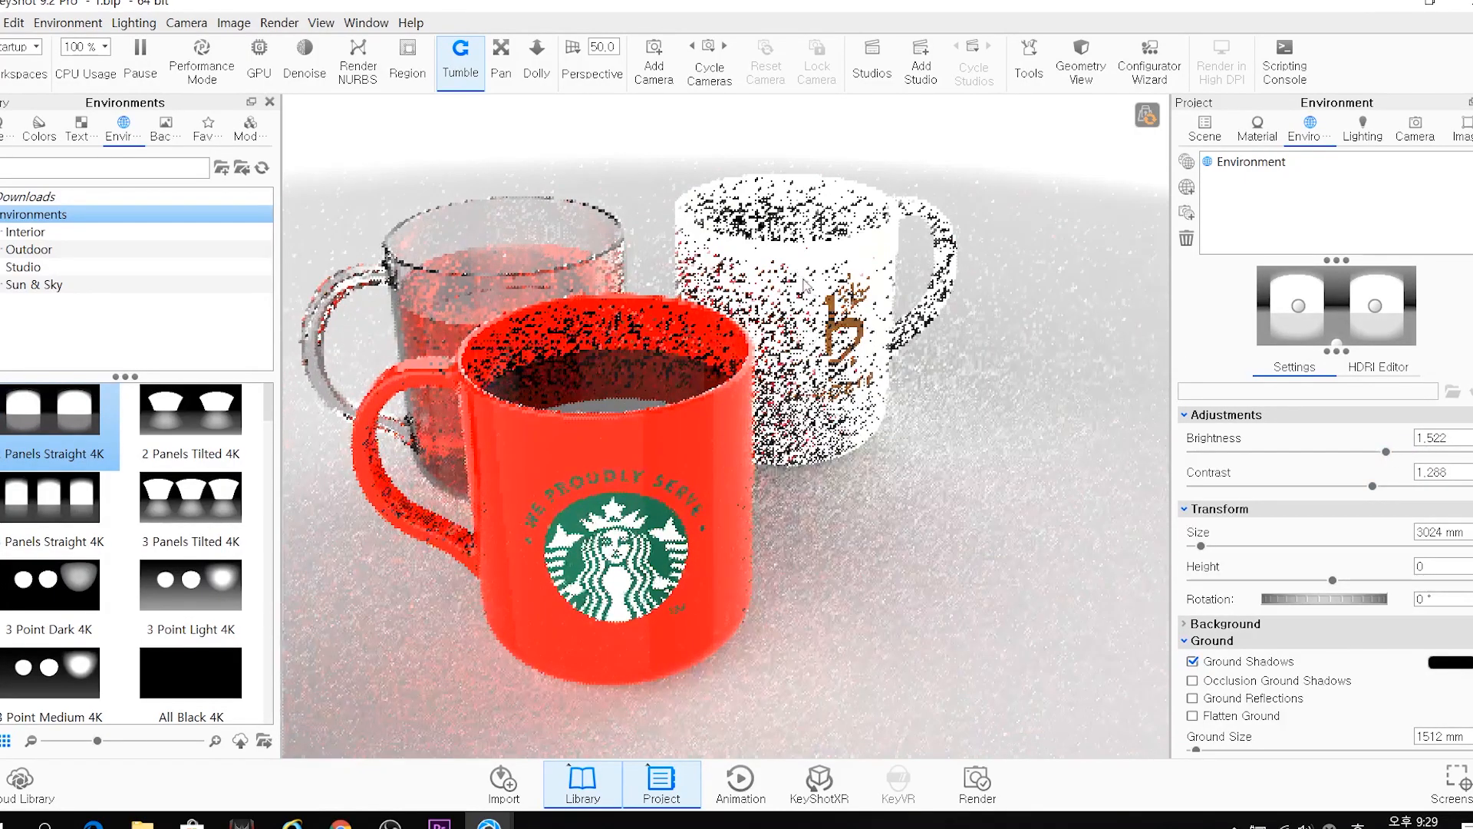
left_click_drag(1386, 451, 1364, 451)
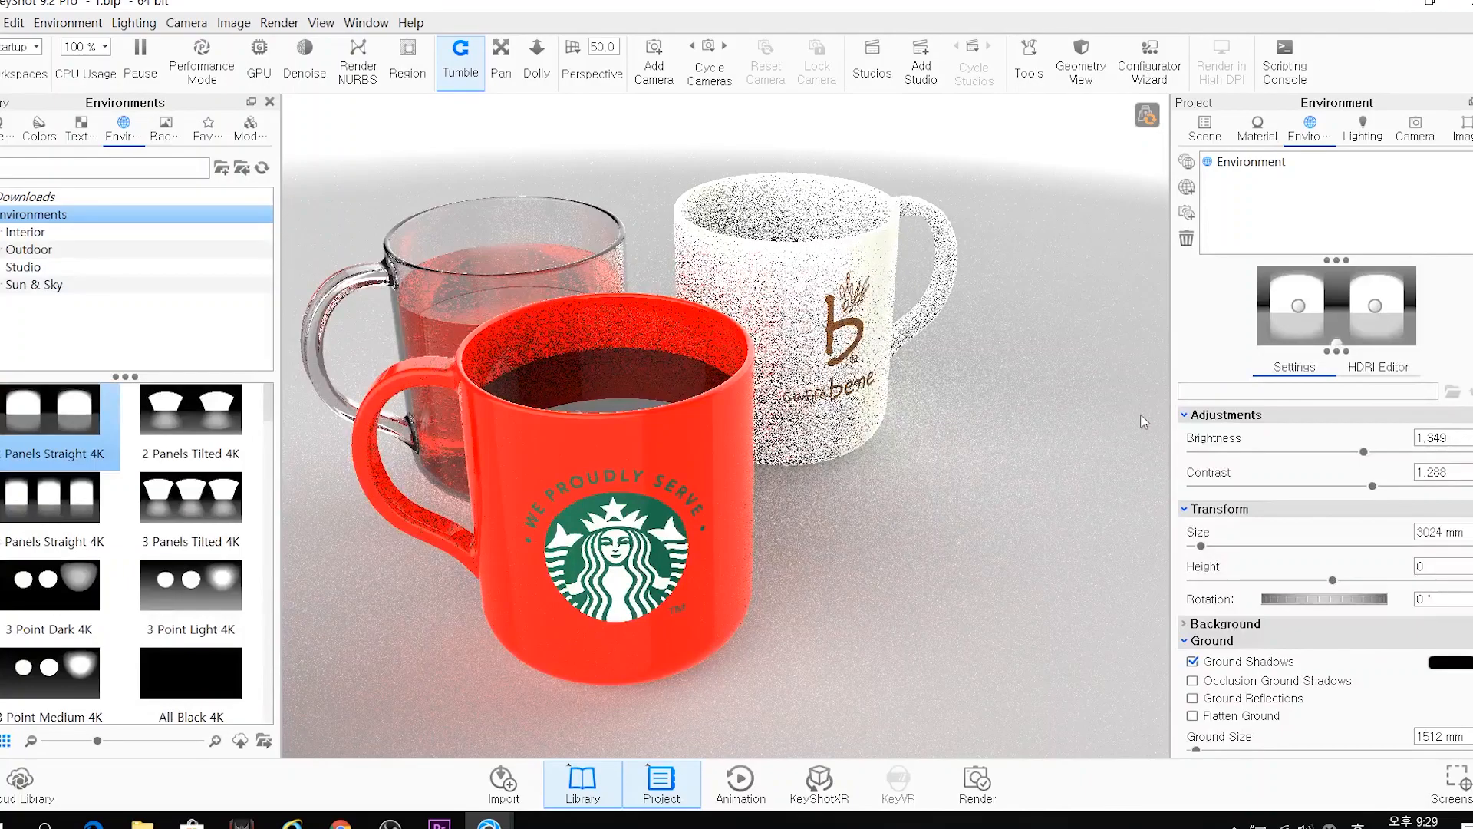
left_click_drag(1372, 487, 1249, 487)
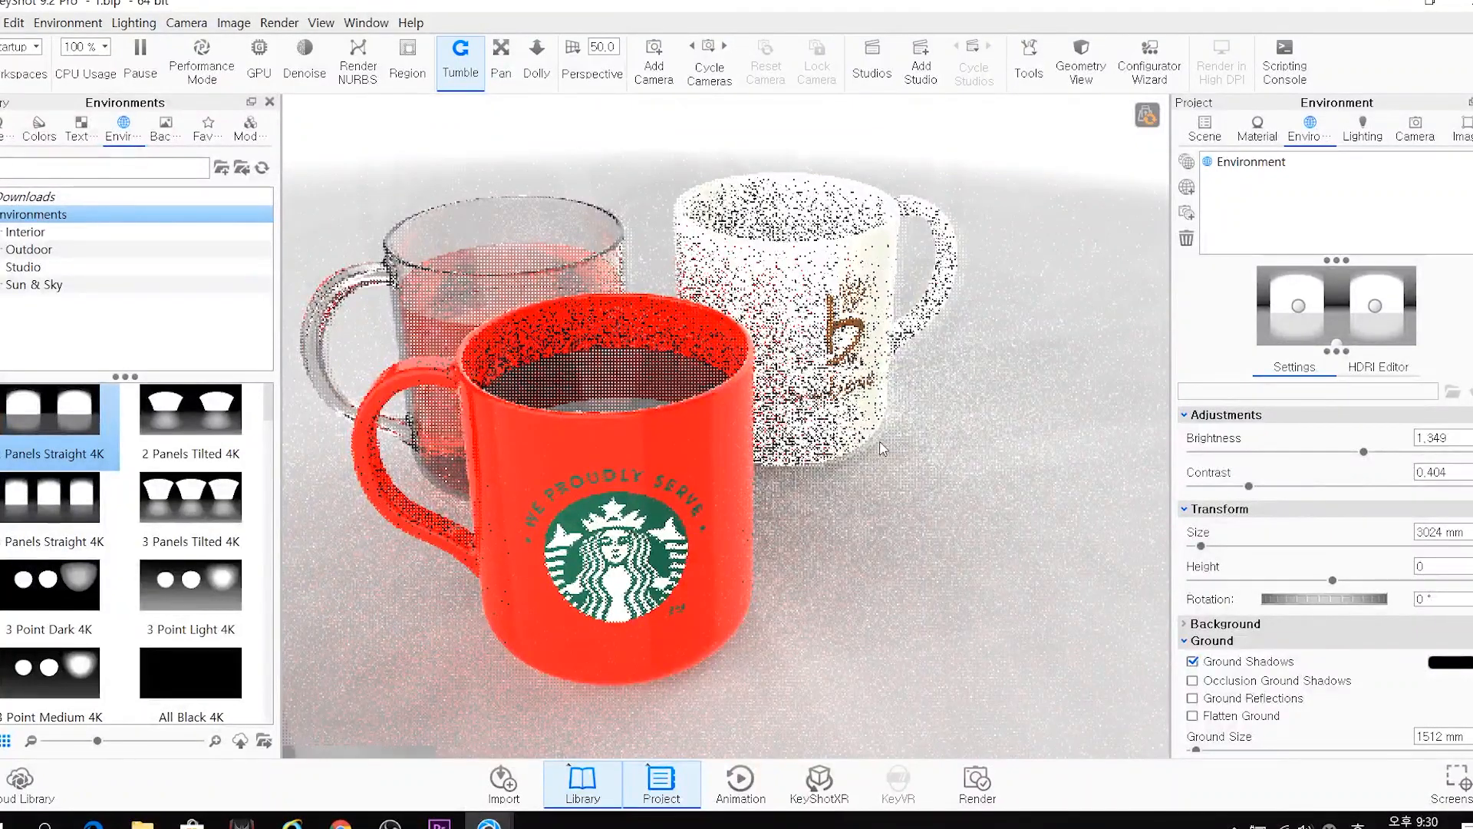
left_click_drag(893, 439, 845, 540)
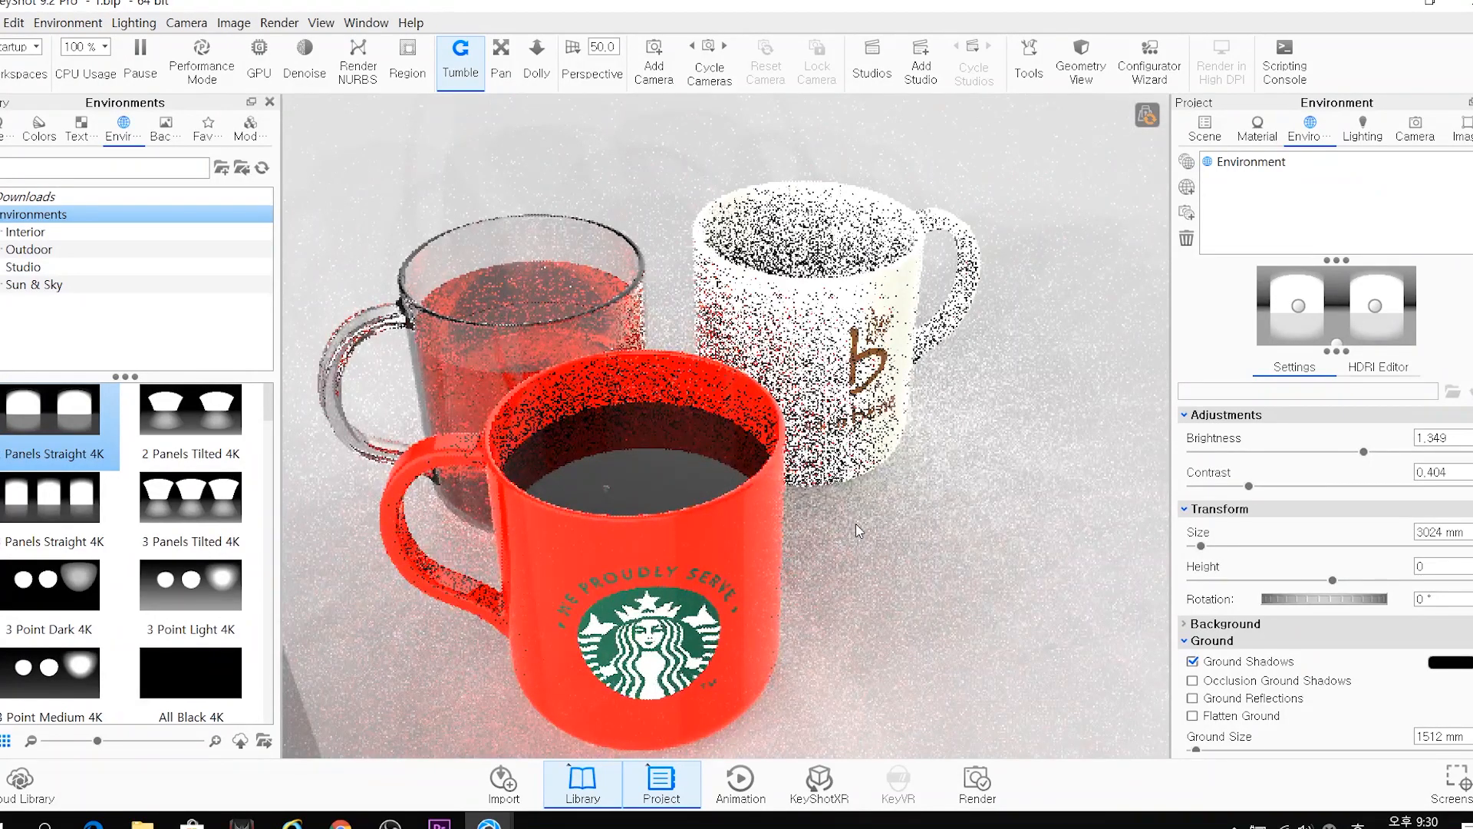
left_click_drag(855, 523, 850, 526)
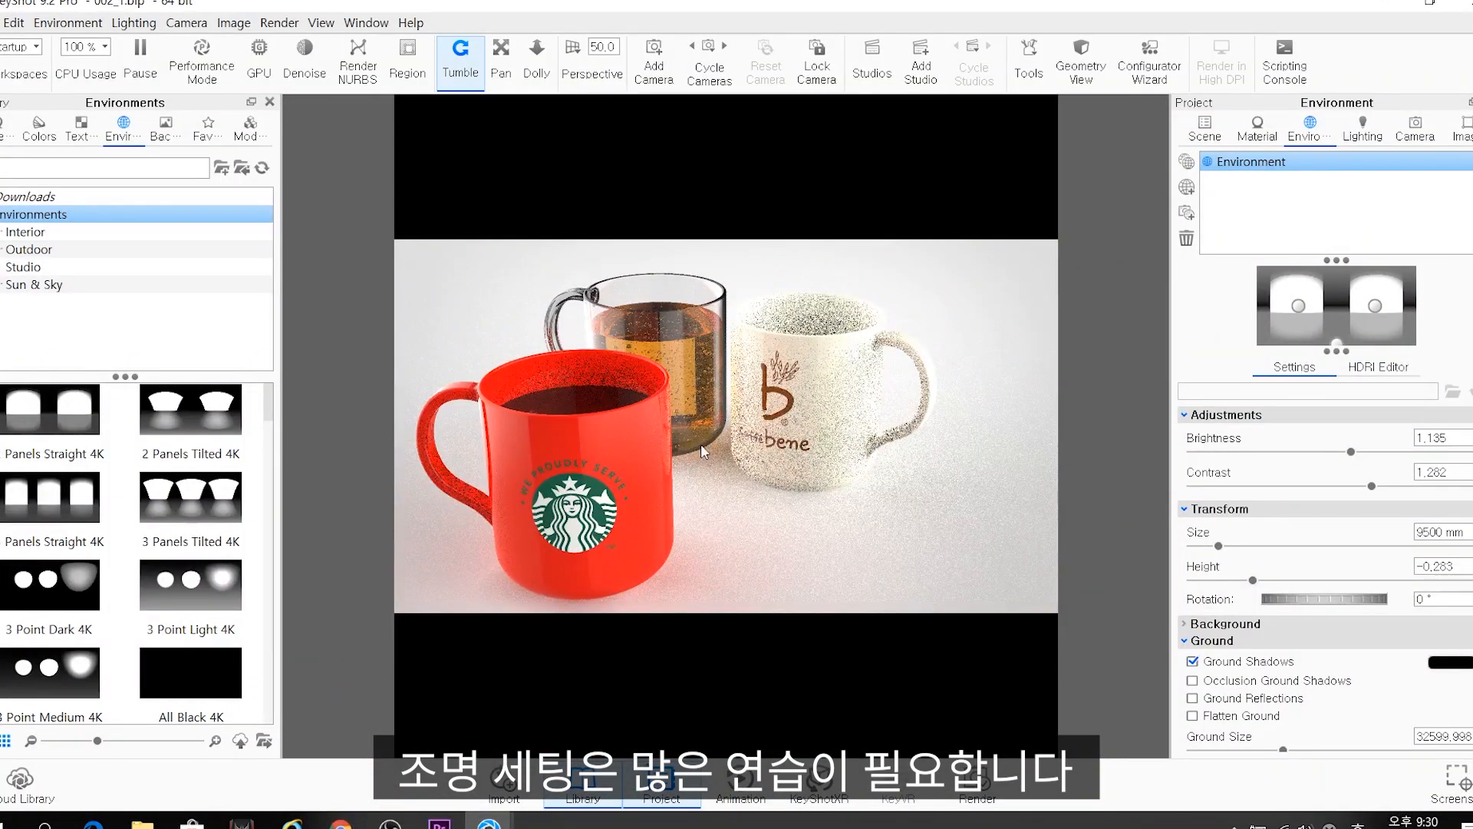
left_click_drag(701, 445, 701, 449)
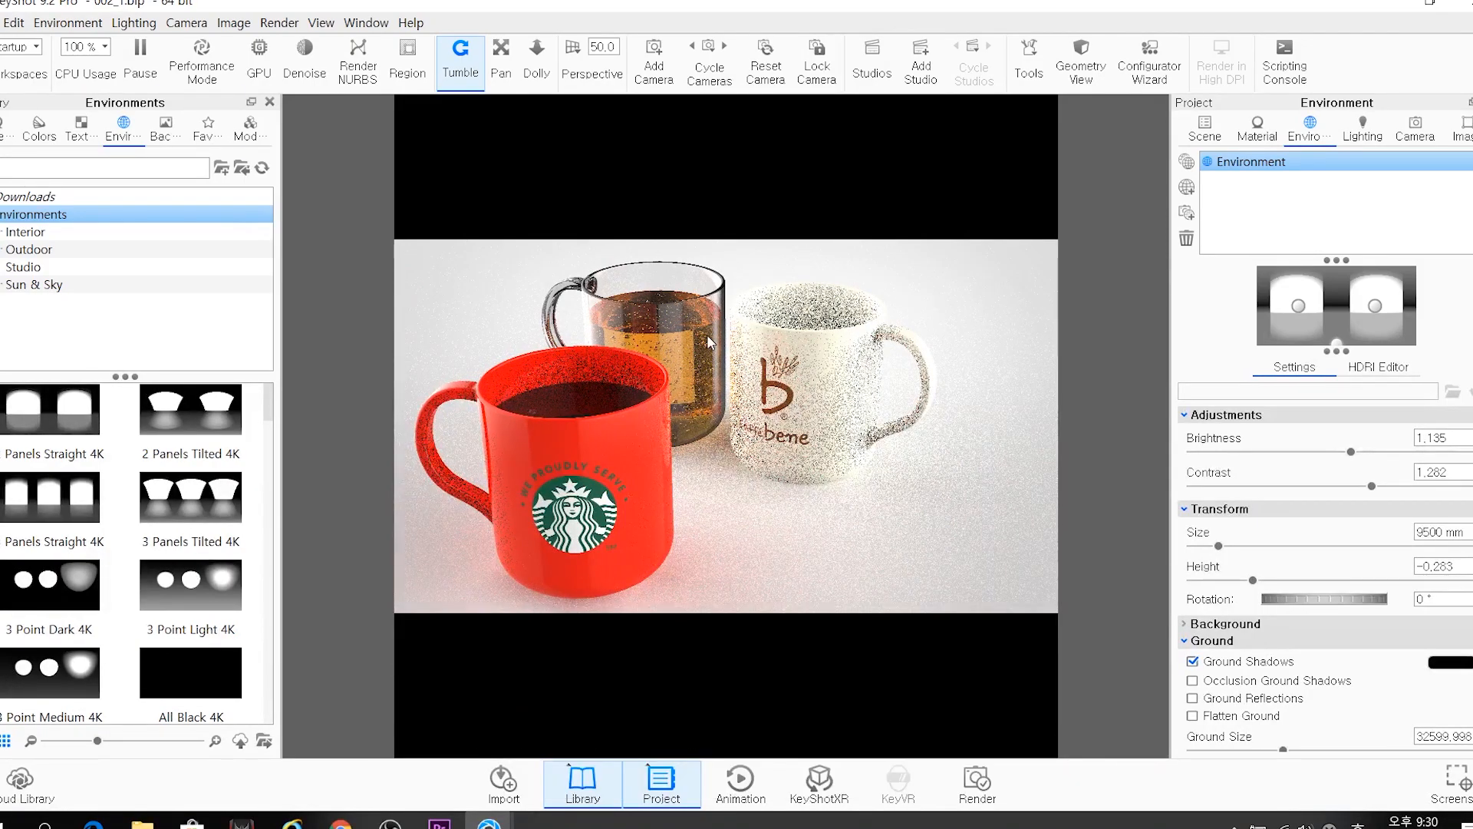
key("ctrl")
key("ctrl")
key("ctrl")
key("ctrl")
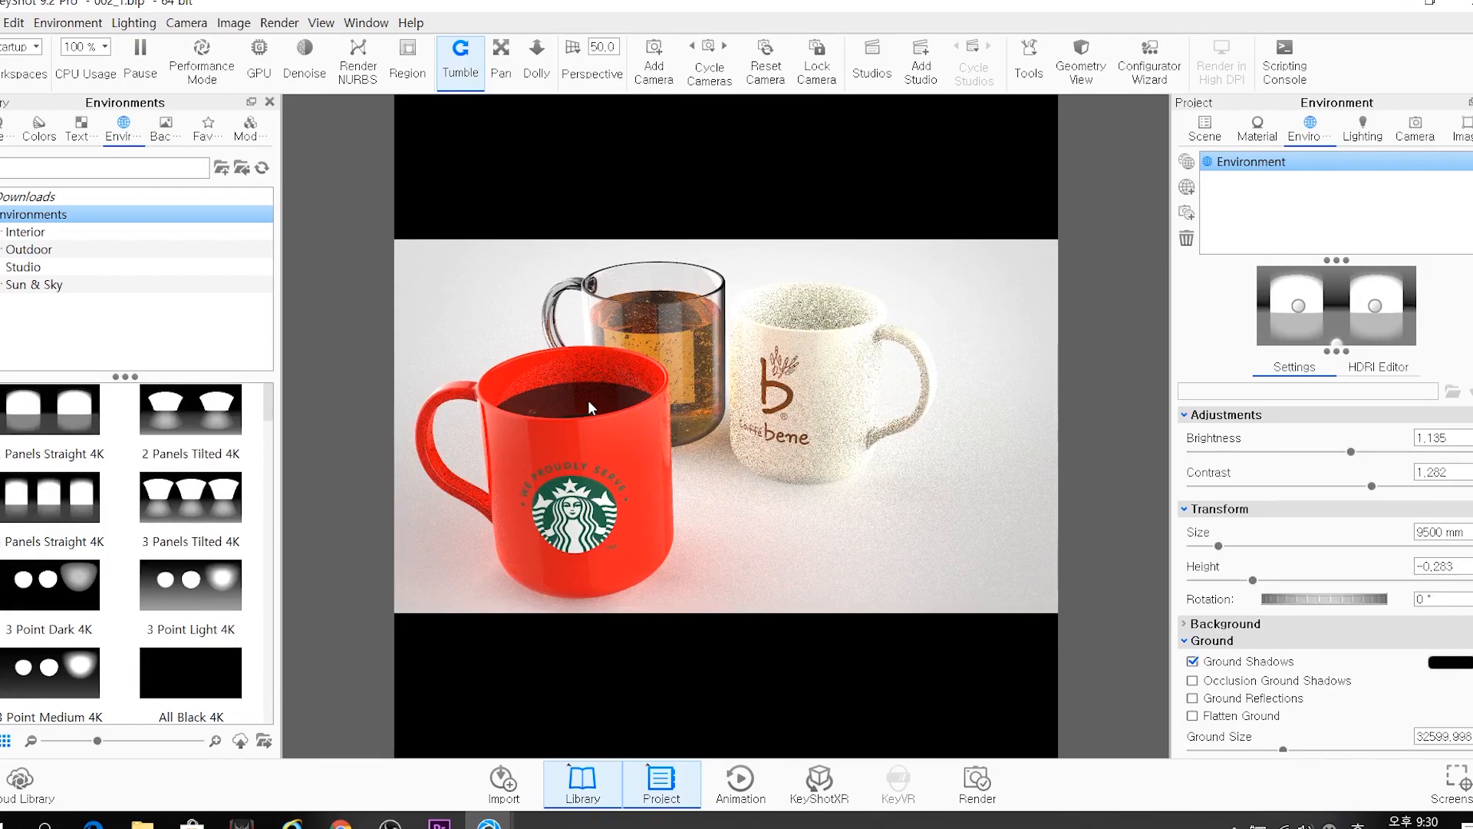
key("ctrl")
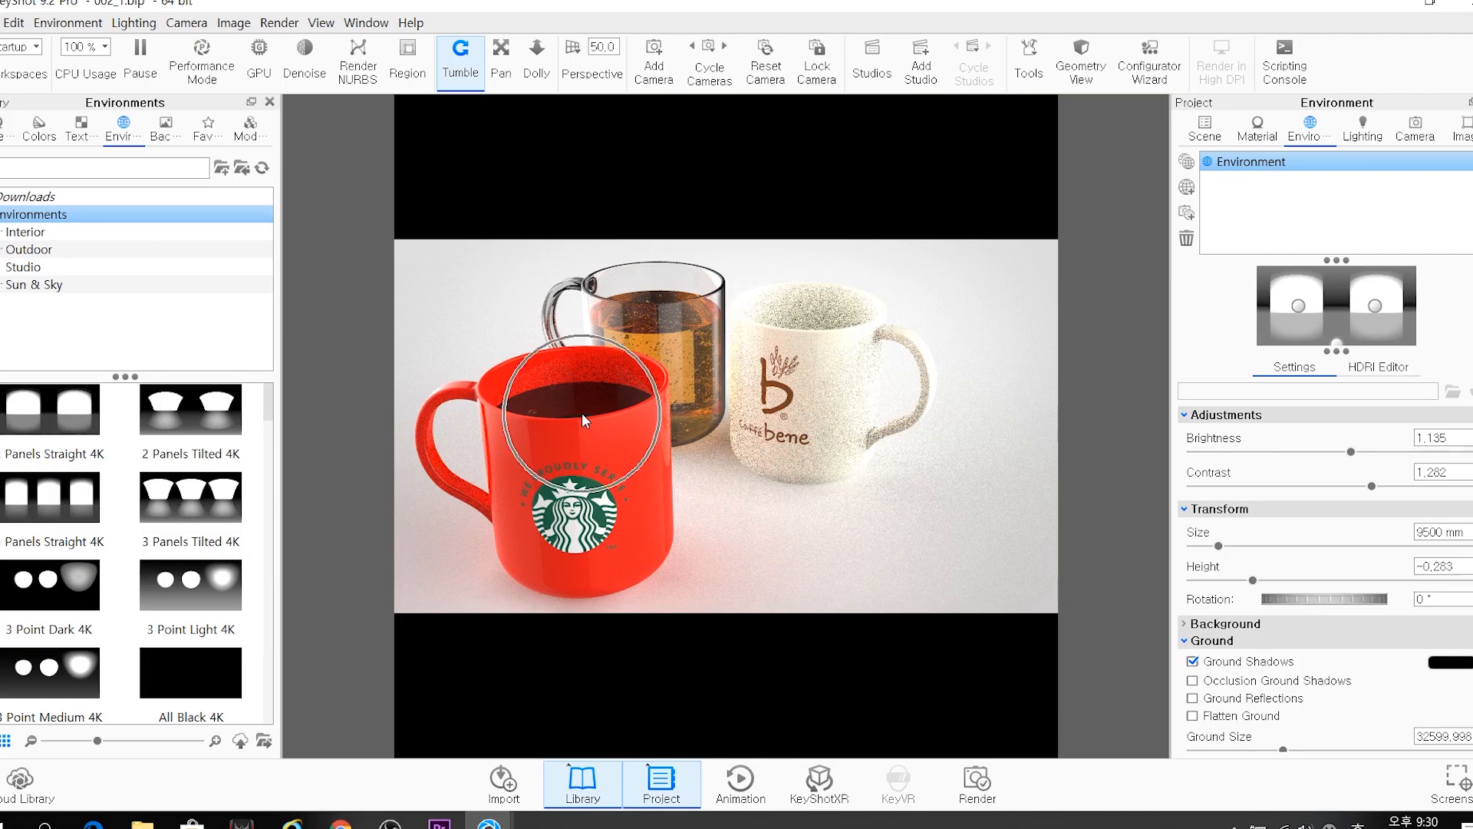
key("ctrl")
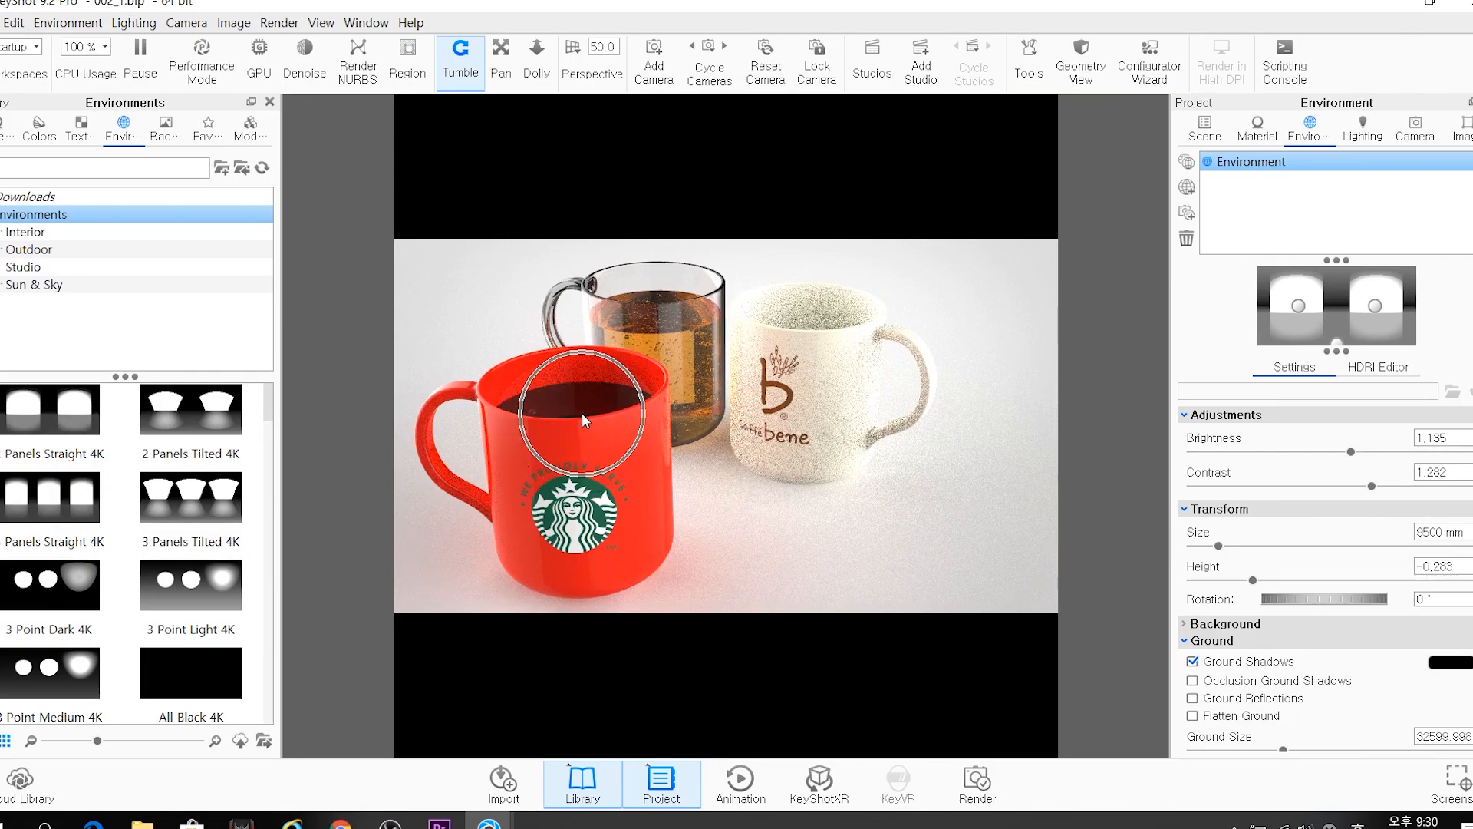